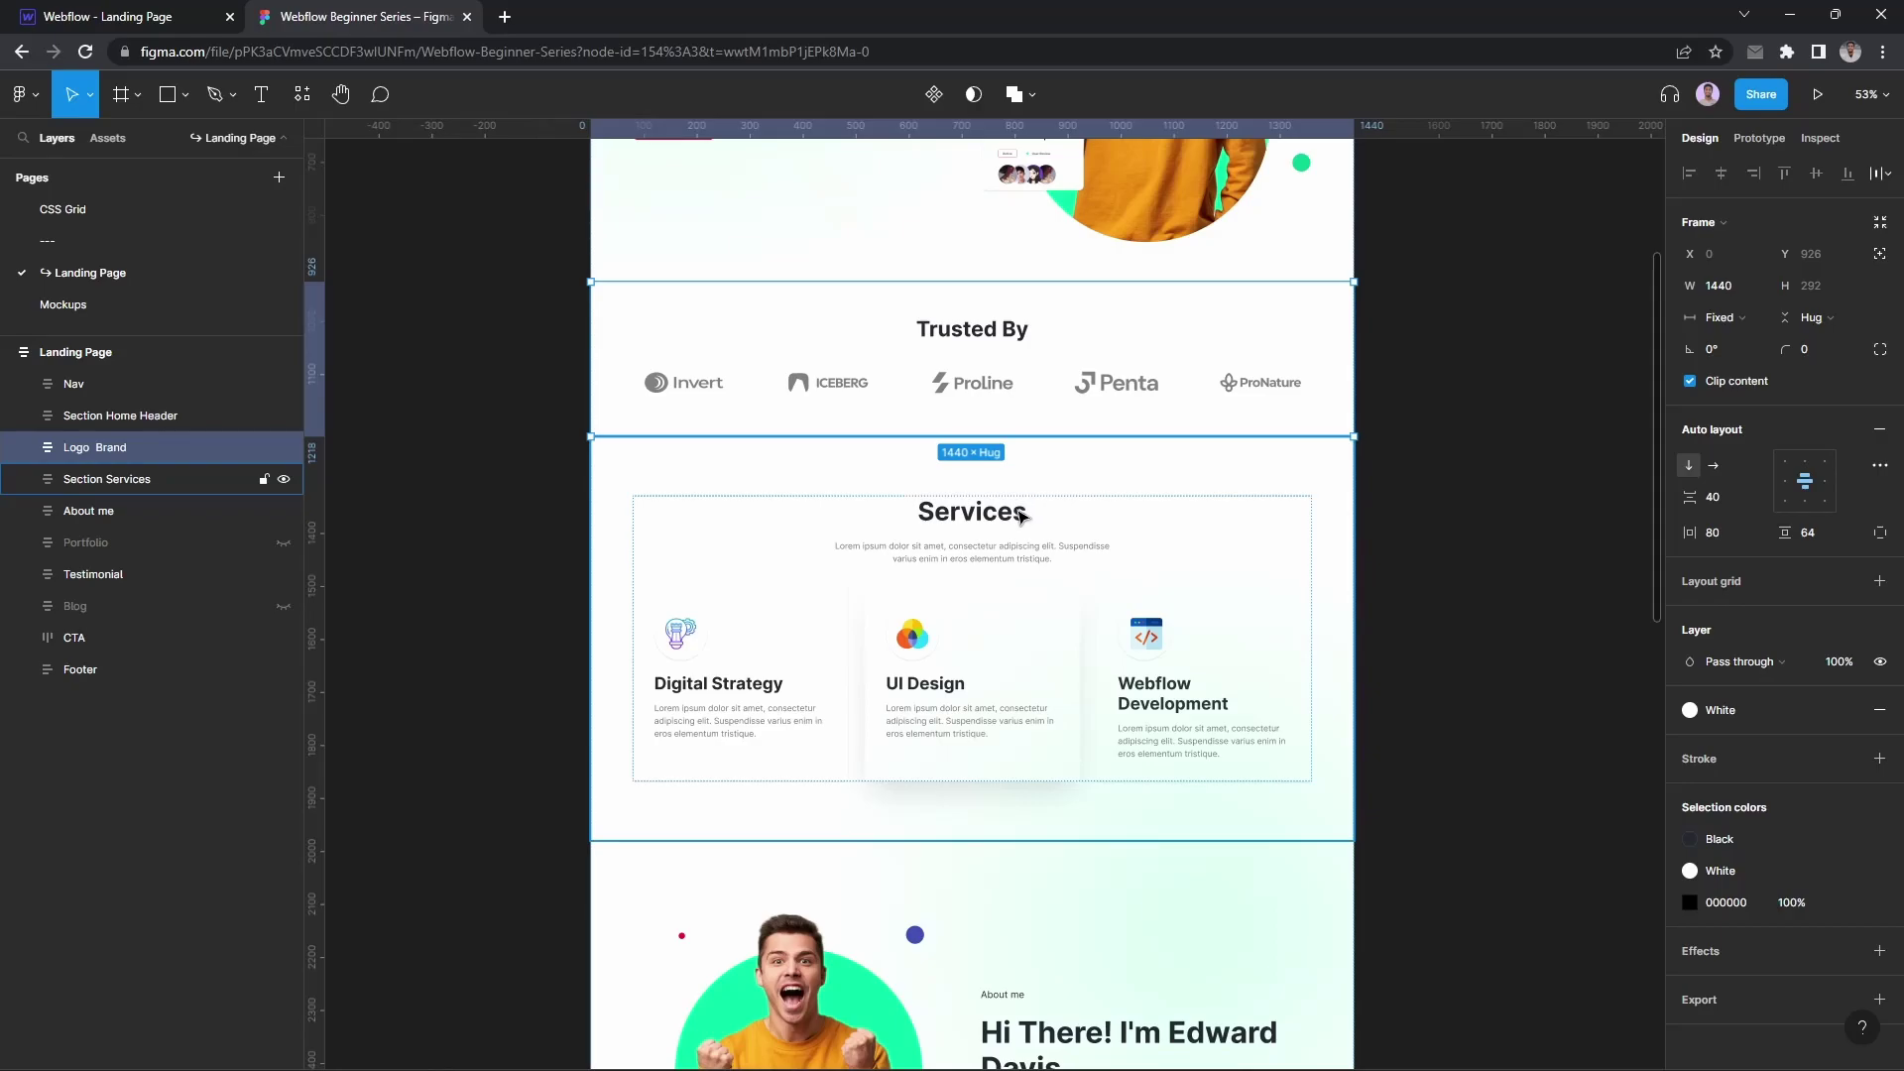
Step: Switch to Webflow, add a div block at the end of the page body and set its tag to Section
{"action": "left_click", "coordinate": [122, 25]}
{"action": "left_click", "coordinate": [17, 203]}
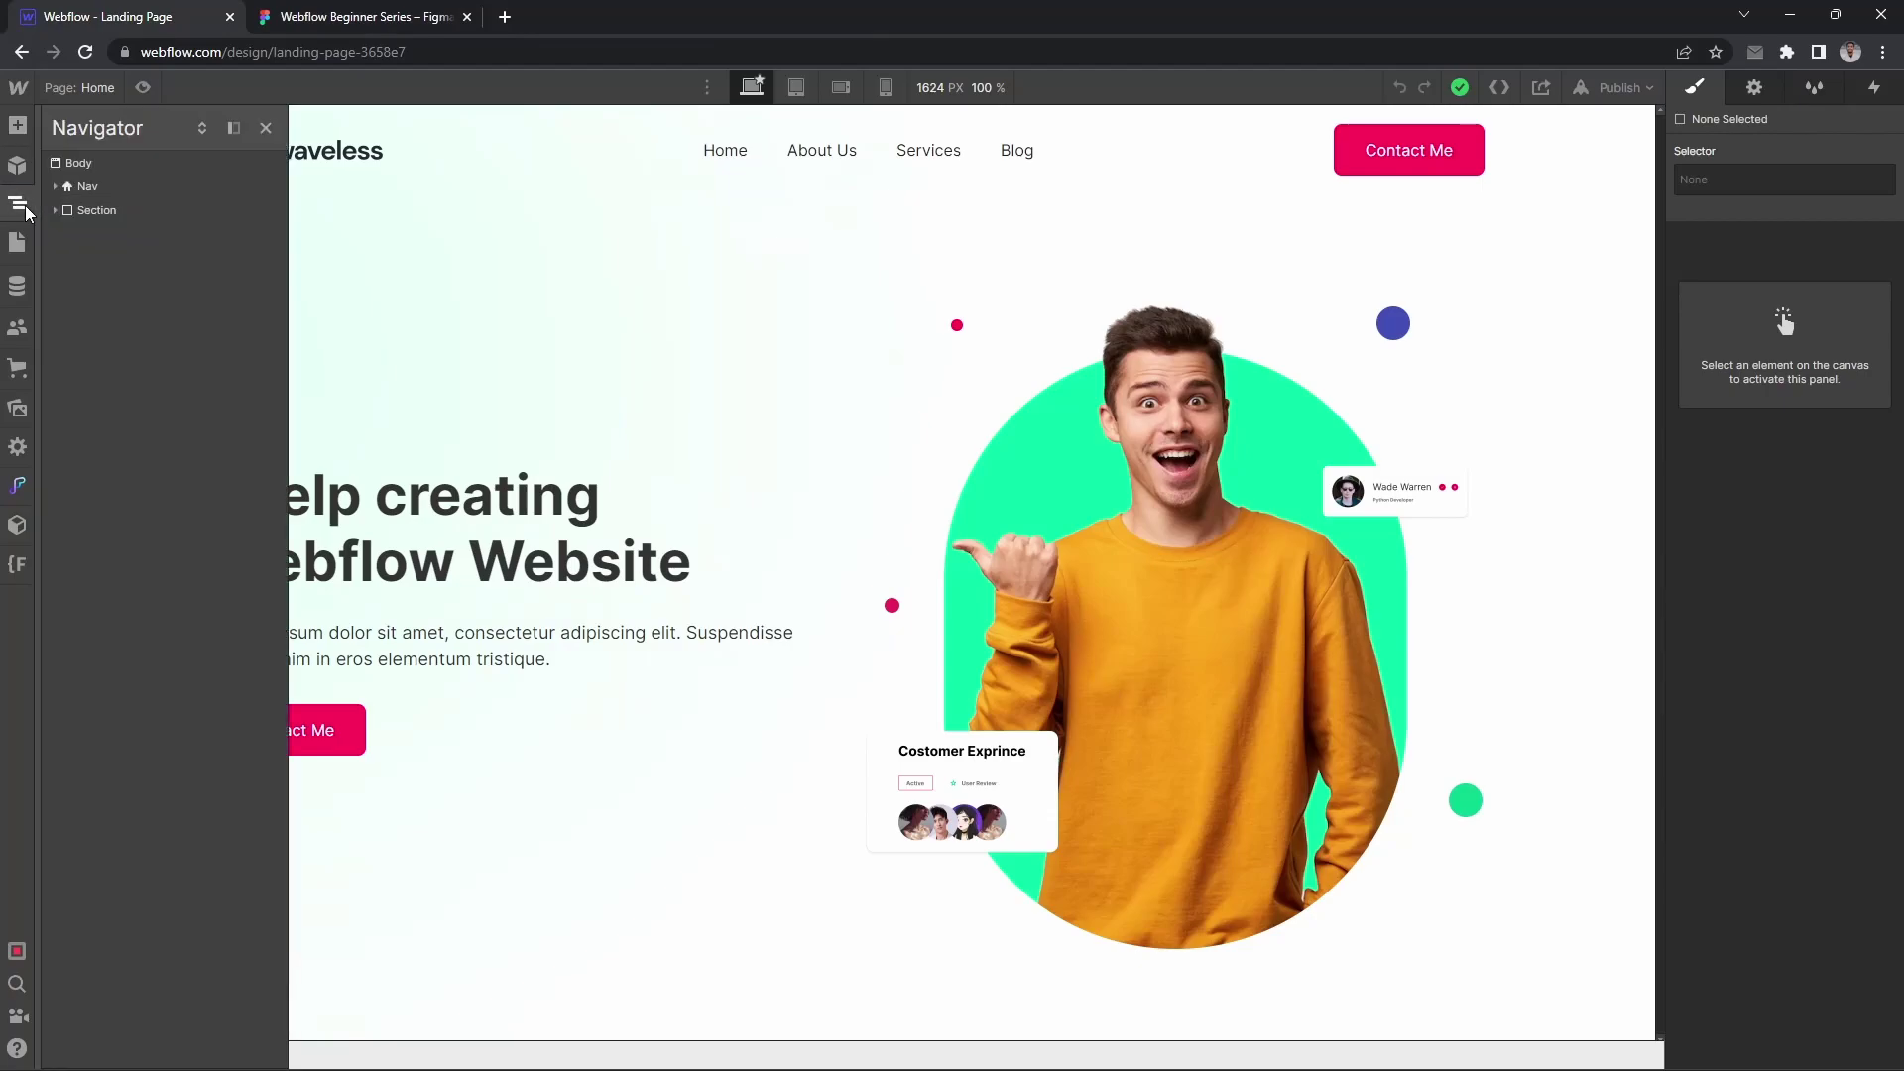
{"action": "left_click", "coordinate": [98, 161]}
{"action": "key", "text": "ctrl+e"}
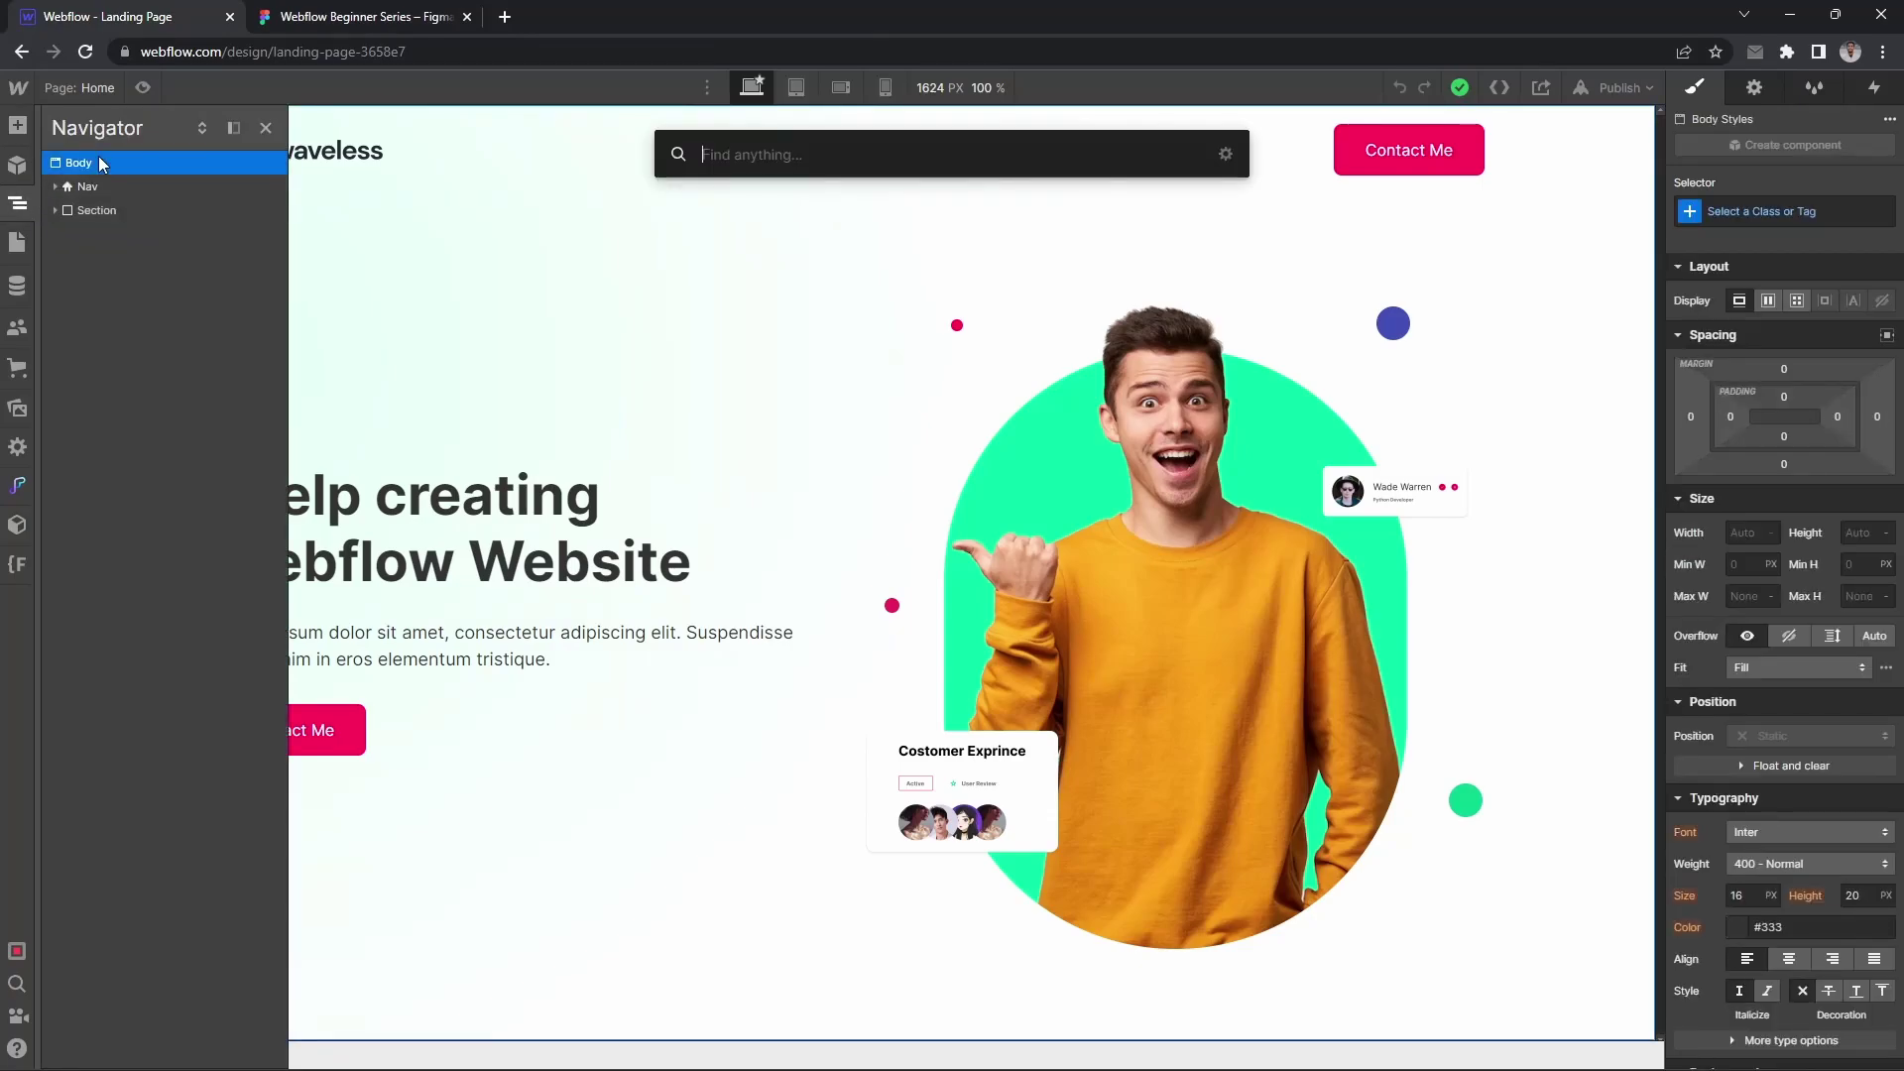
{"action": "type", "text": "div"}
{"action": "key", "text": "Return"}
{"action": "key", "text": "d"}
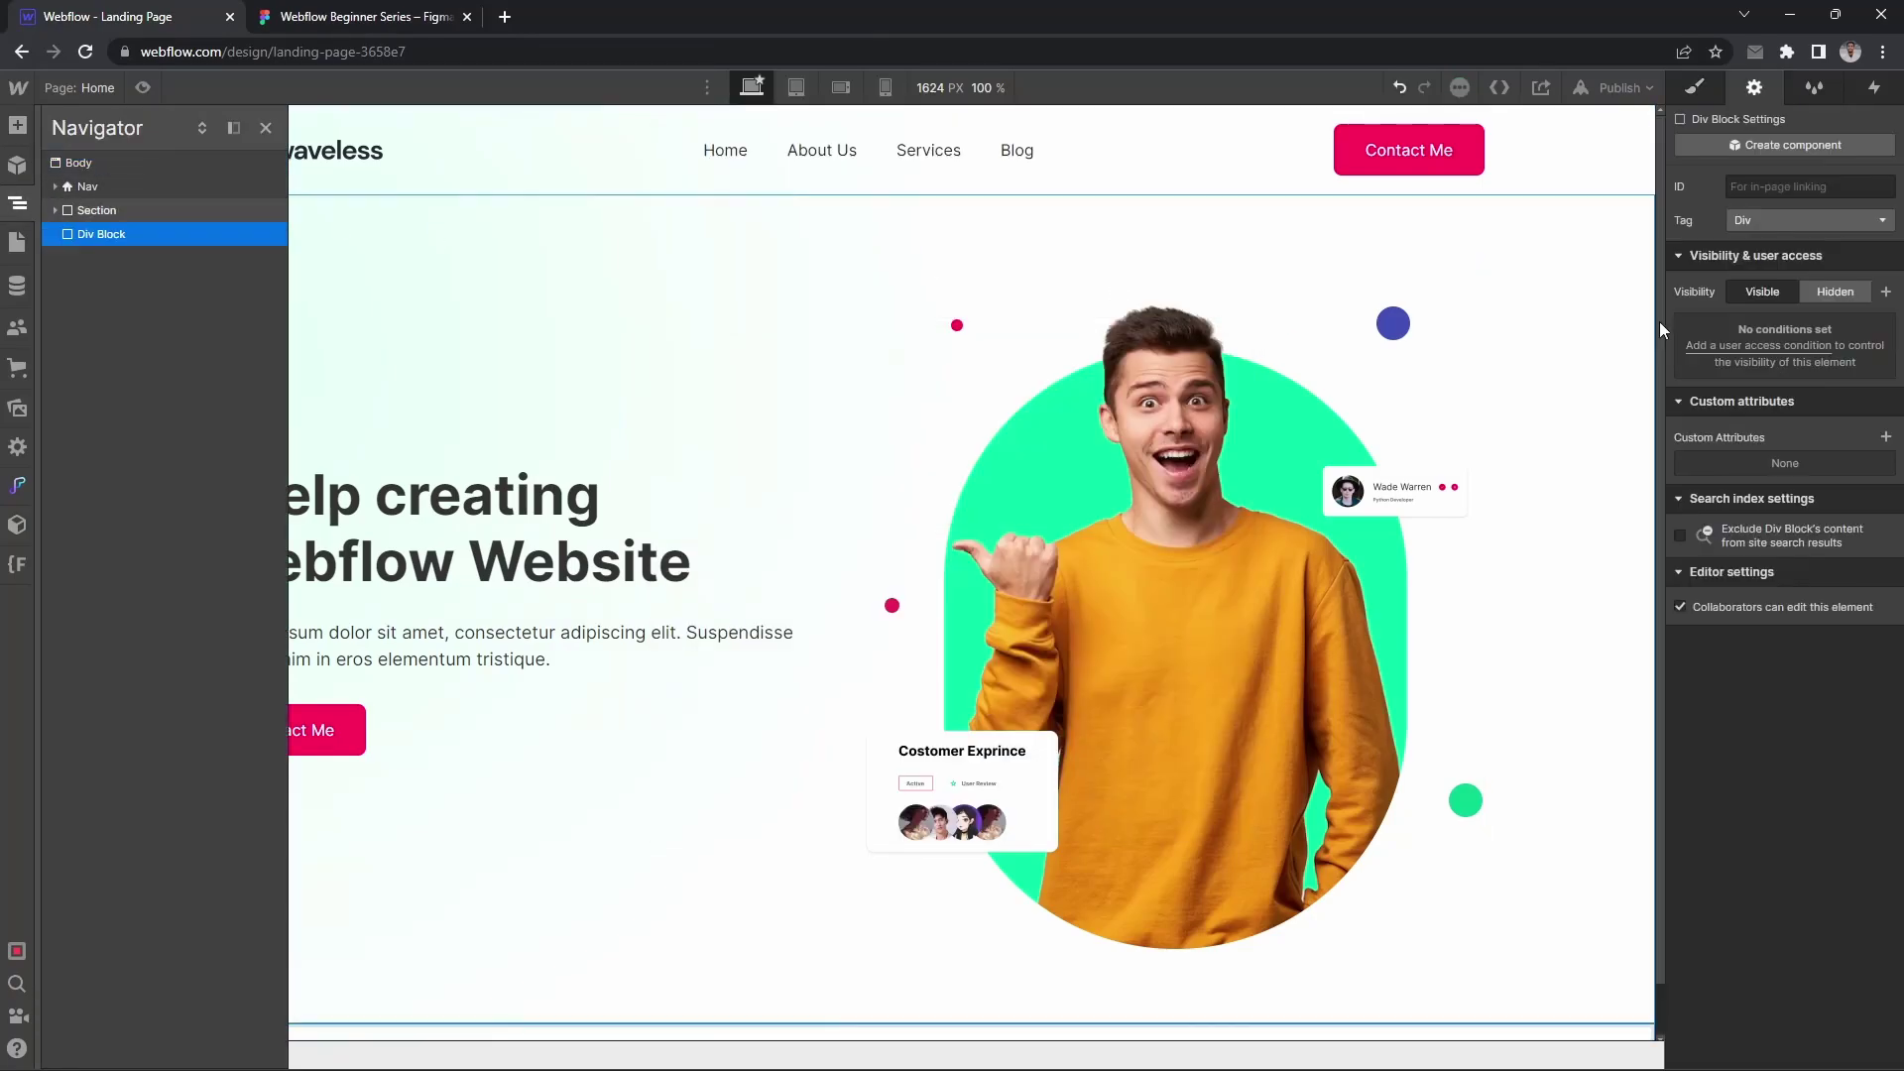
{"action": "left_click", "coordinate": [1811, 221]}
{"action": "left_click", "coordinate": [1775, 369]}
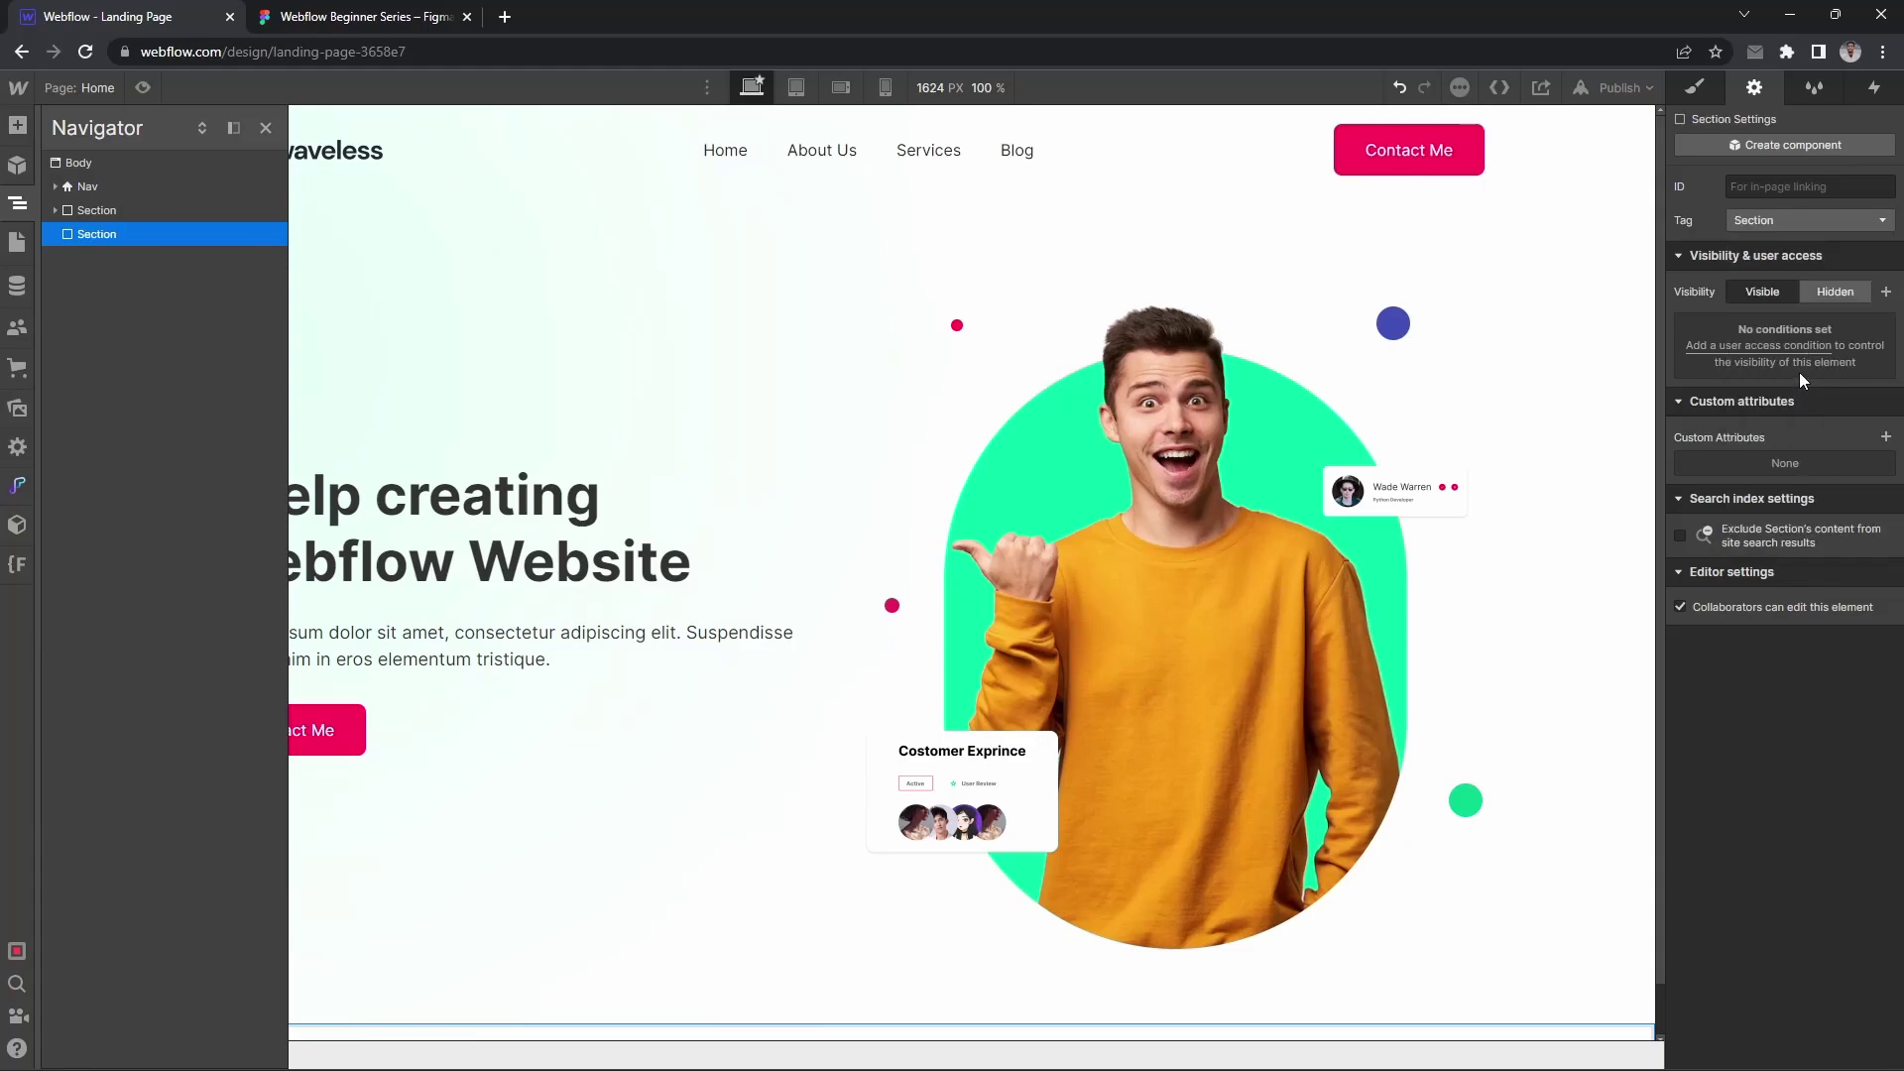
Step: Apply the existing Section class to the new section and add a combo class named Brands
{"action": "left_click", "coordinate": [1705, 101]}
{"action": "key", "text": "ctrl+Return"}
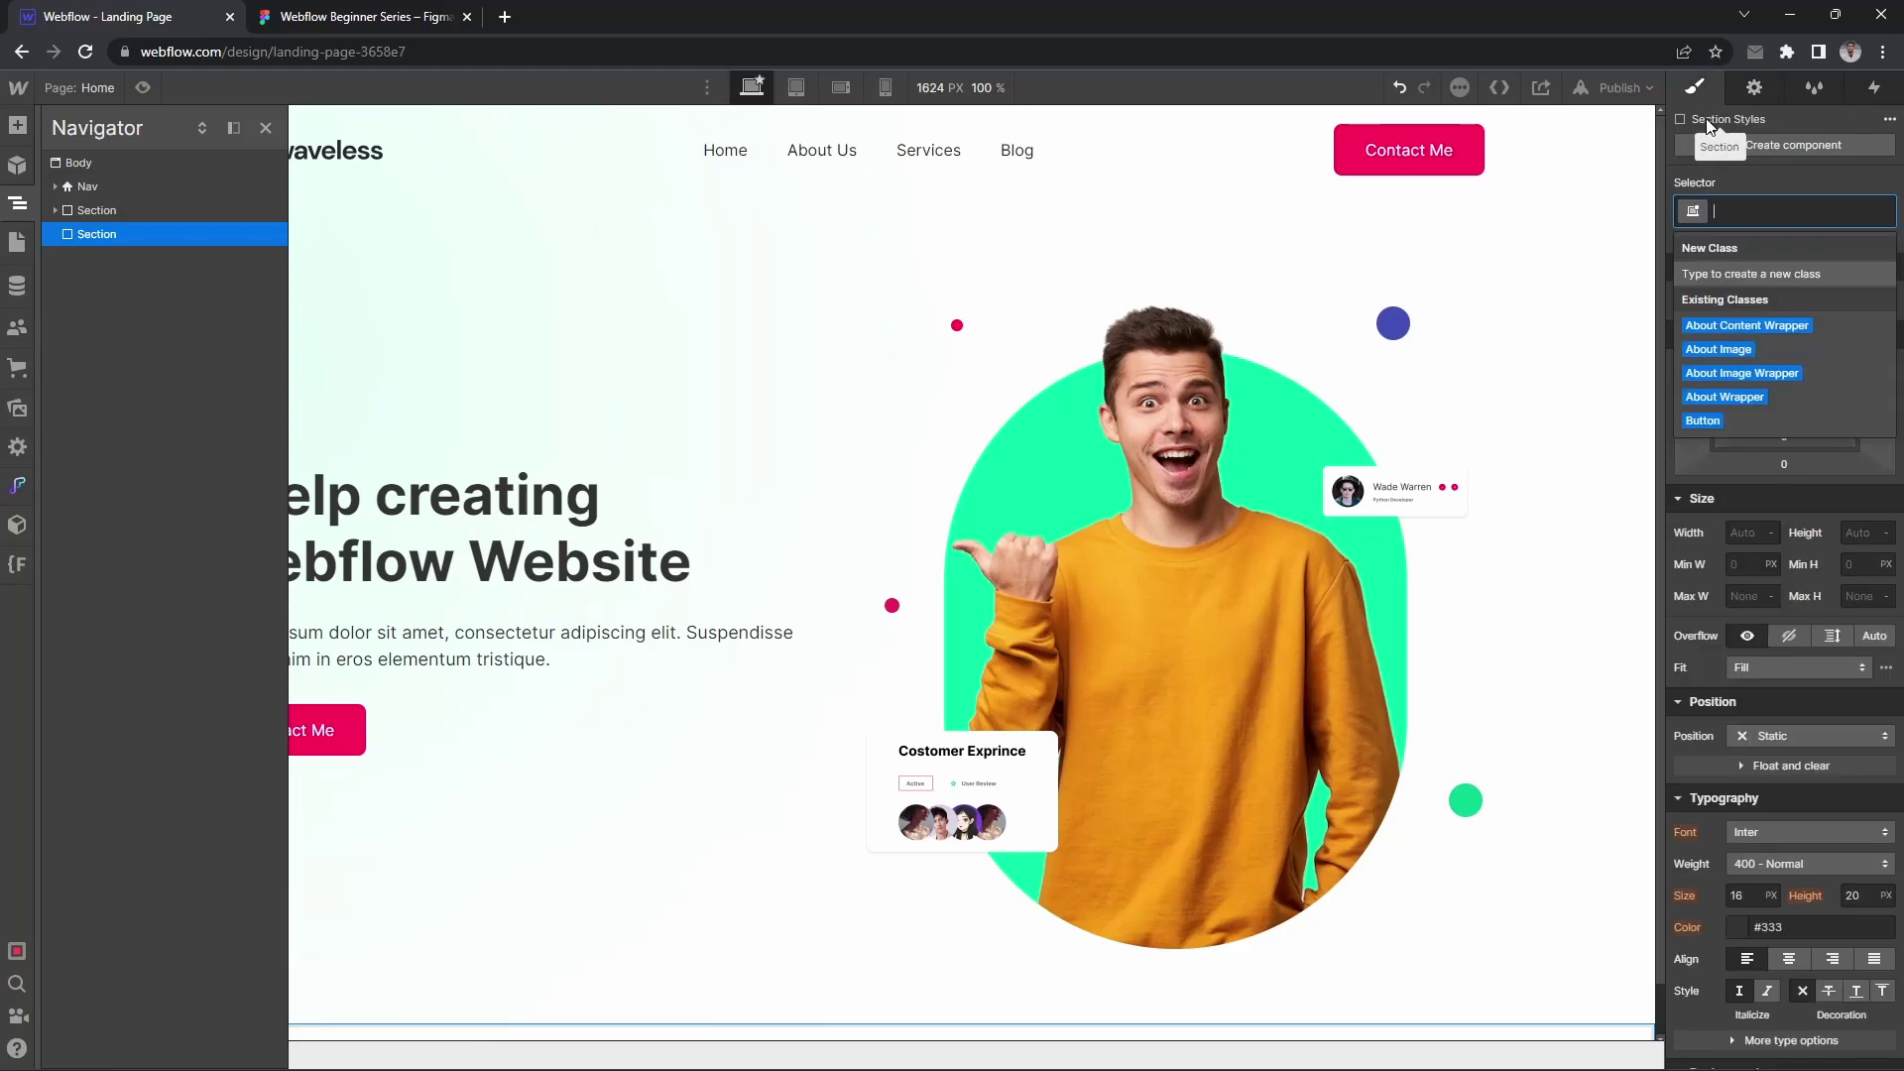
{"action": "type", "text": "Sect"}
{"action": "key", "text": "Down"}
{"action": "key", "text": "Return"}
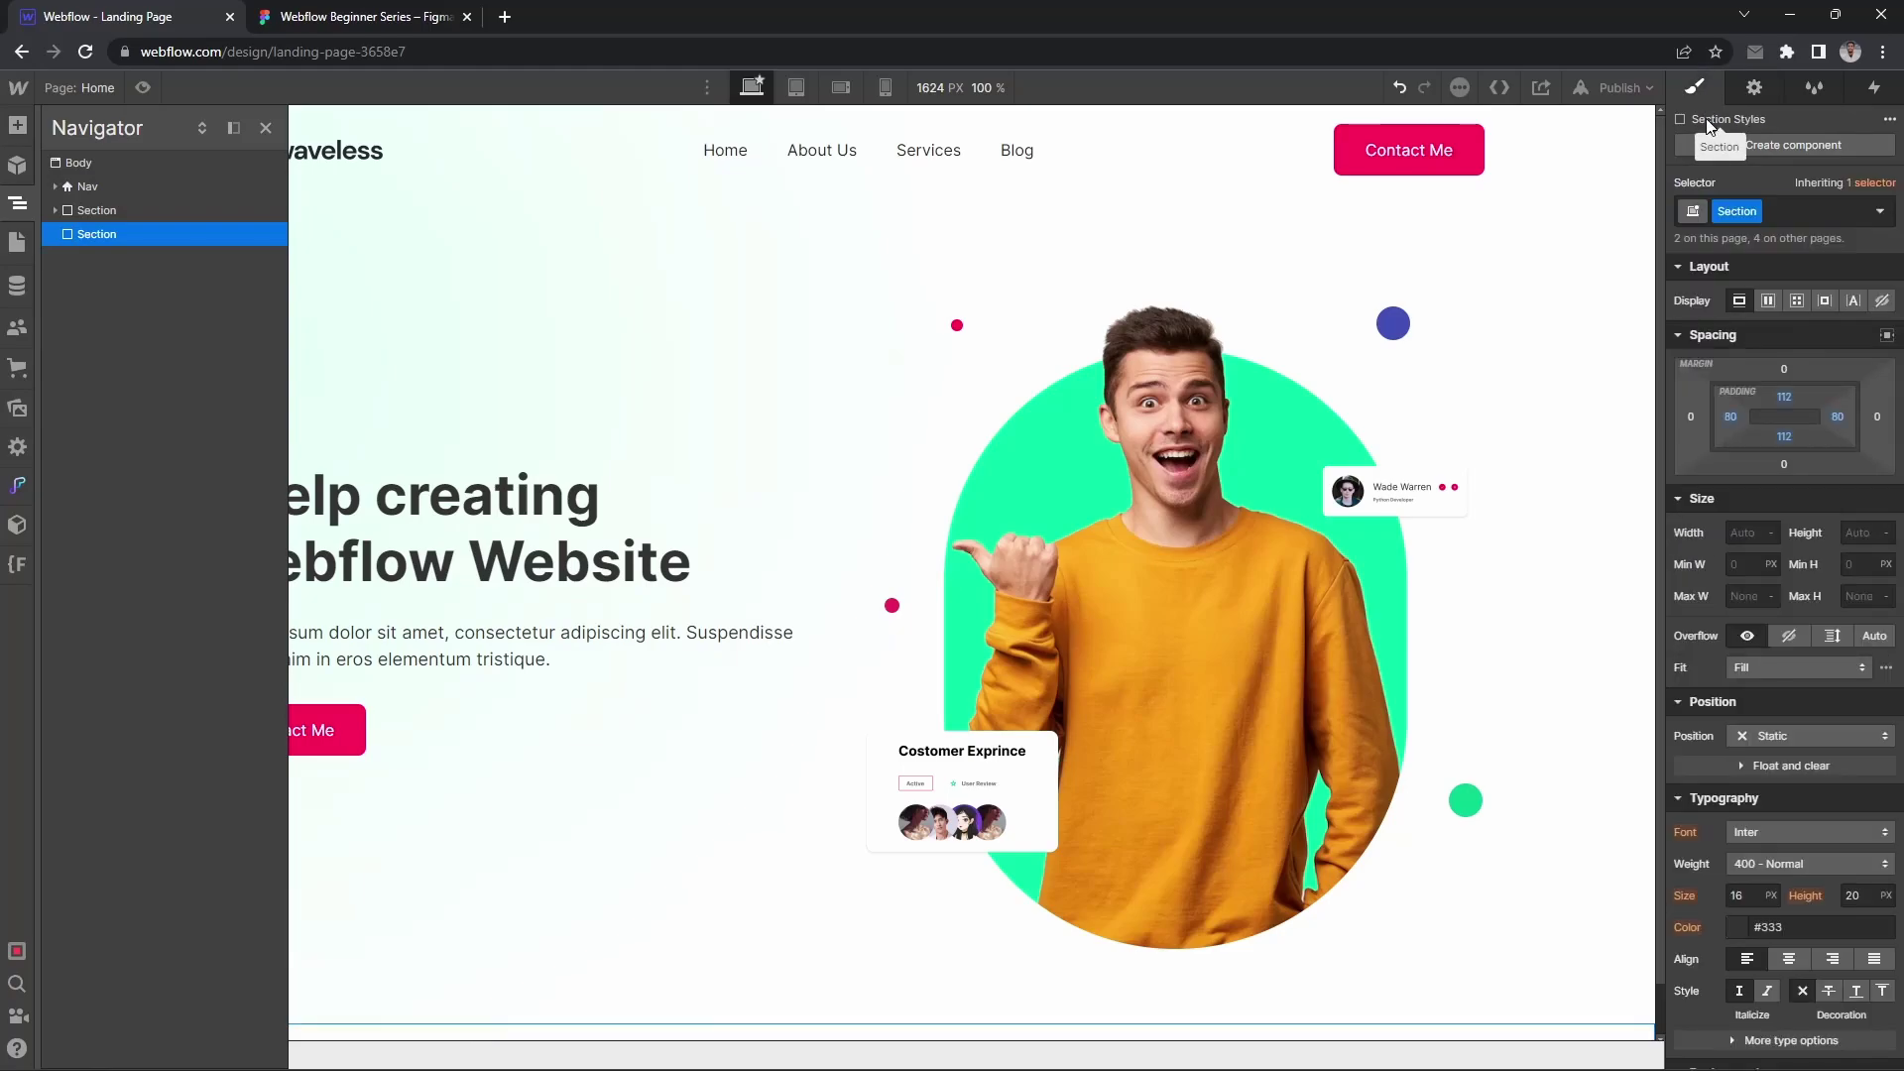
{"action": "type", "text": "B"}
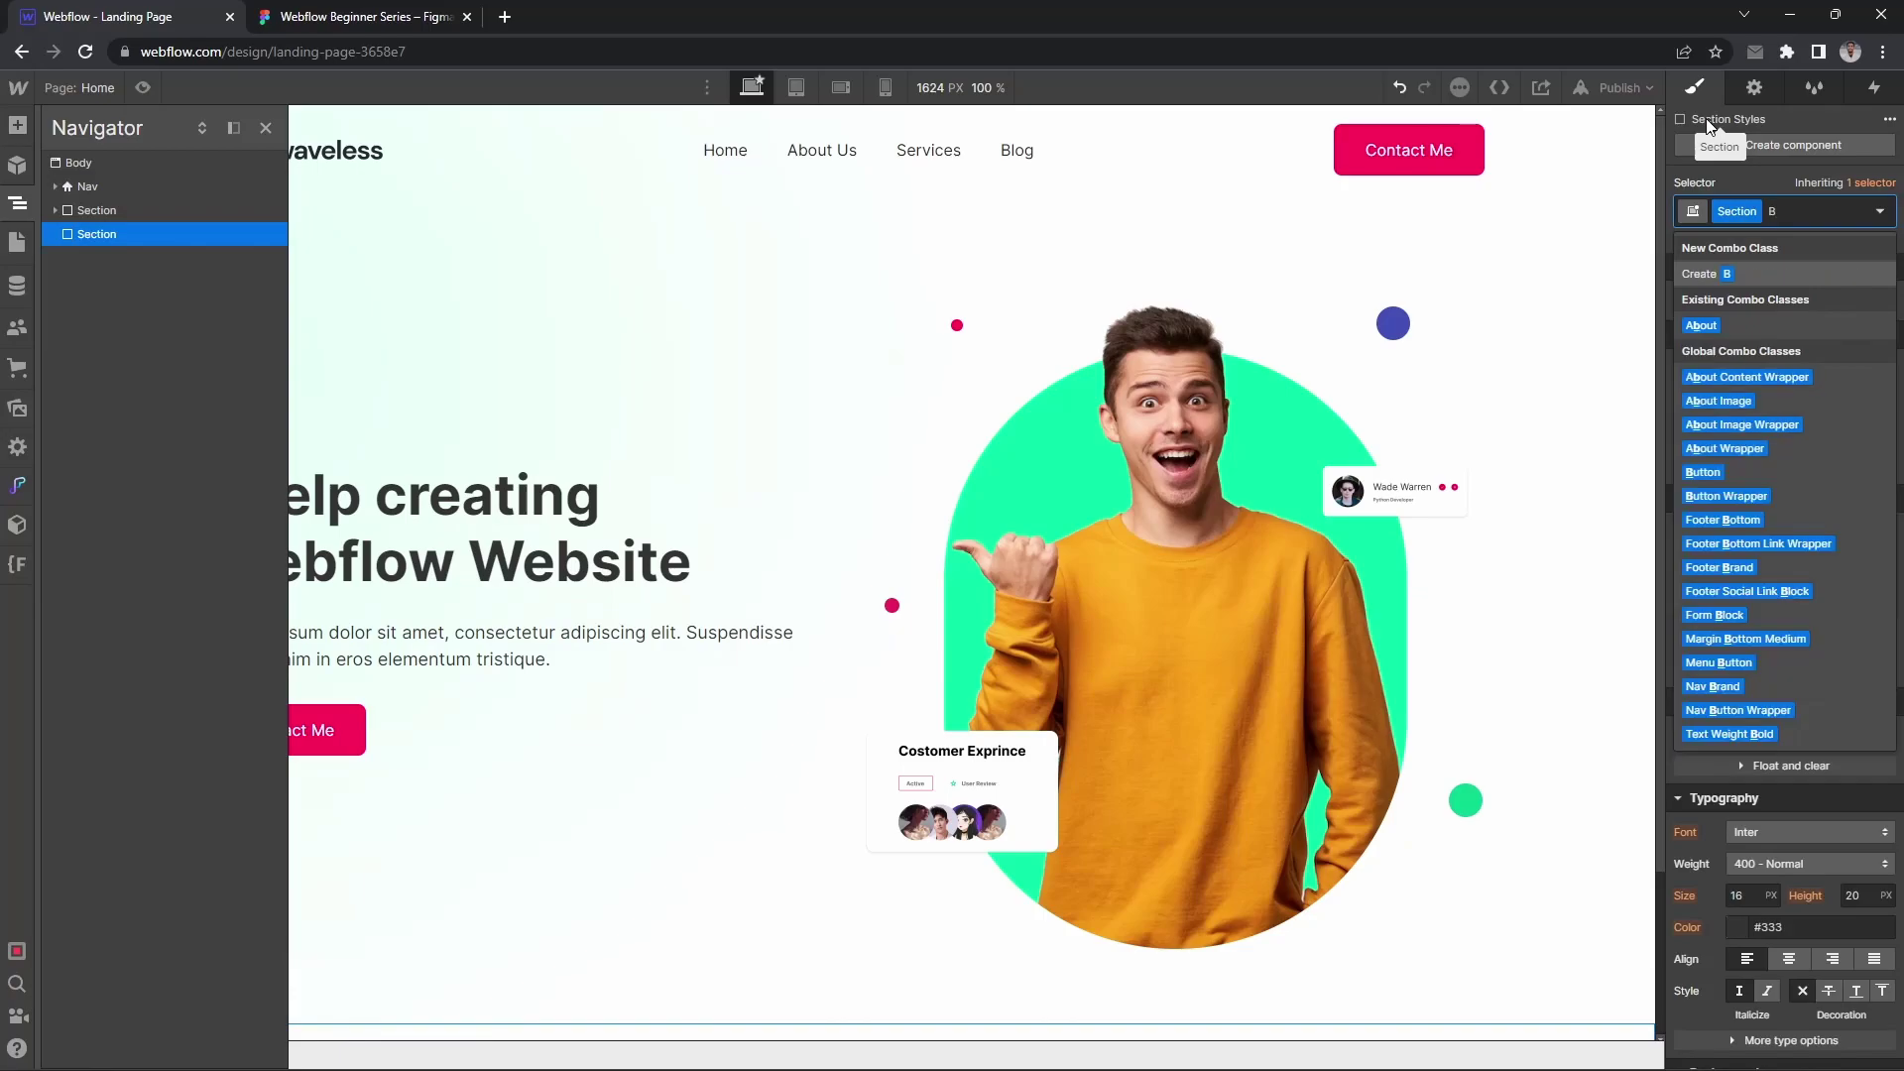
{"action": "type", "text": "rands"}
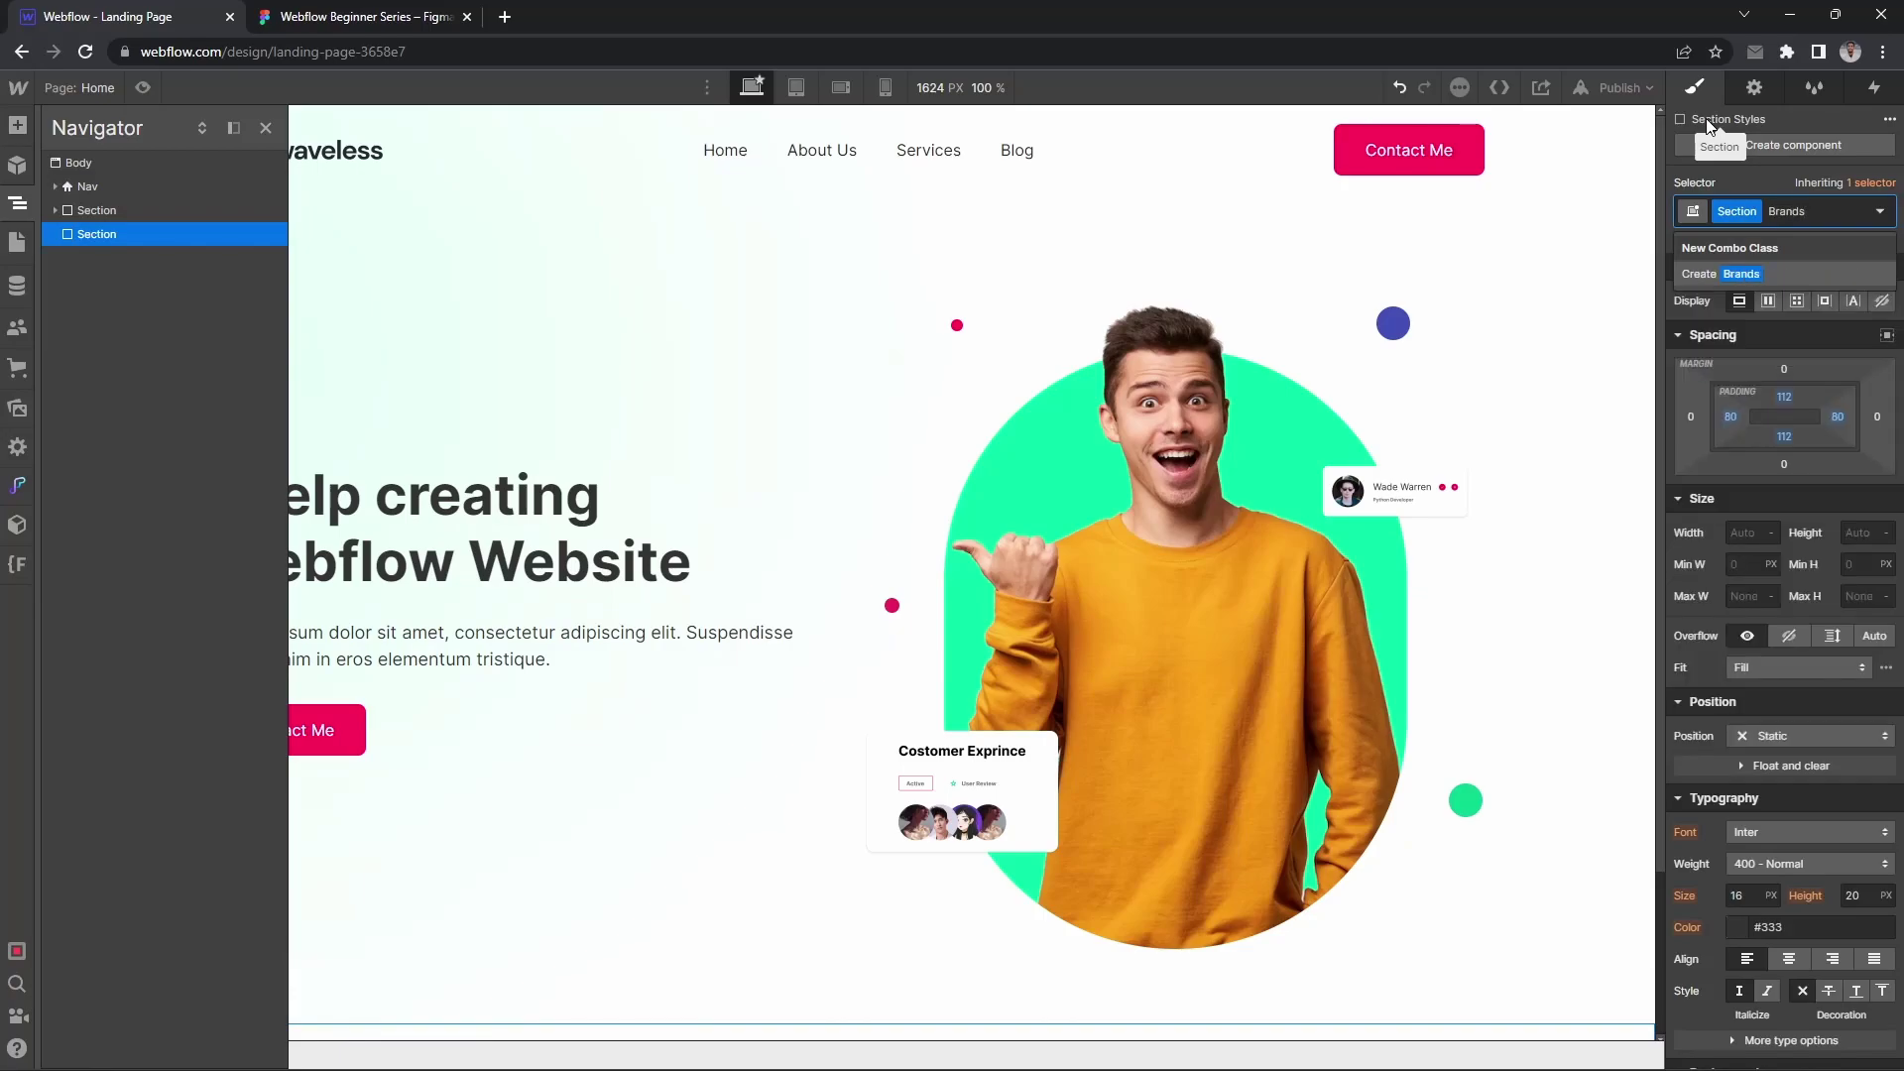
{"action": "key", "text": "Return"}
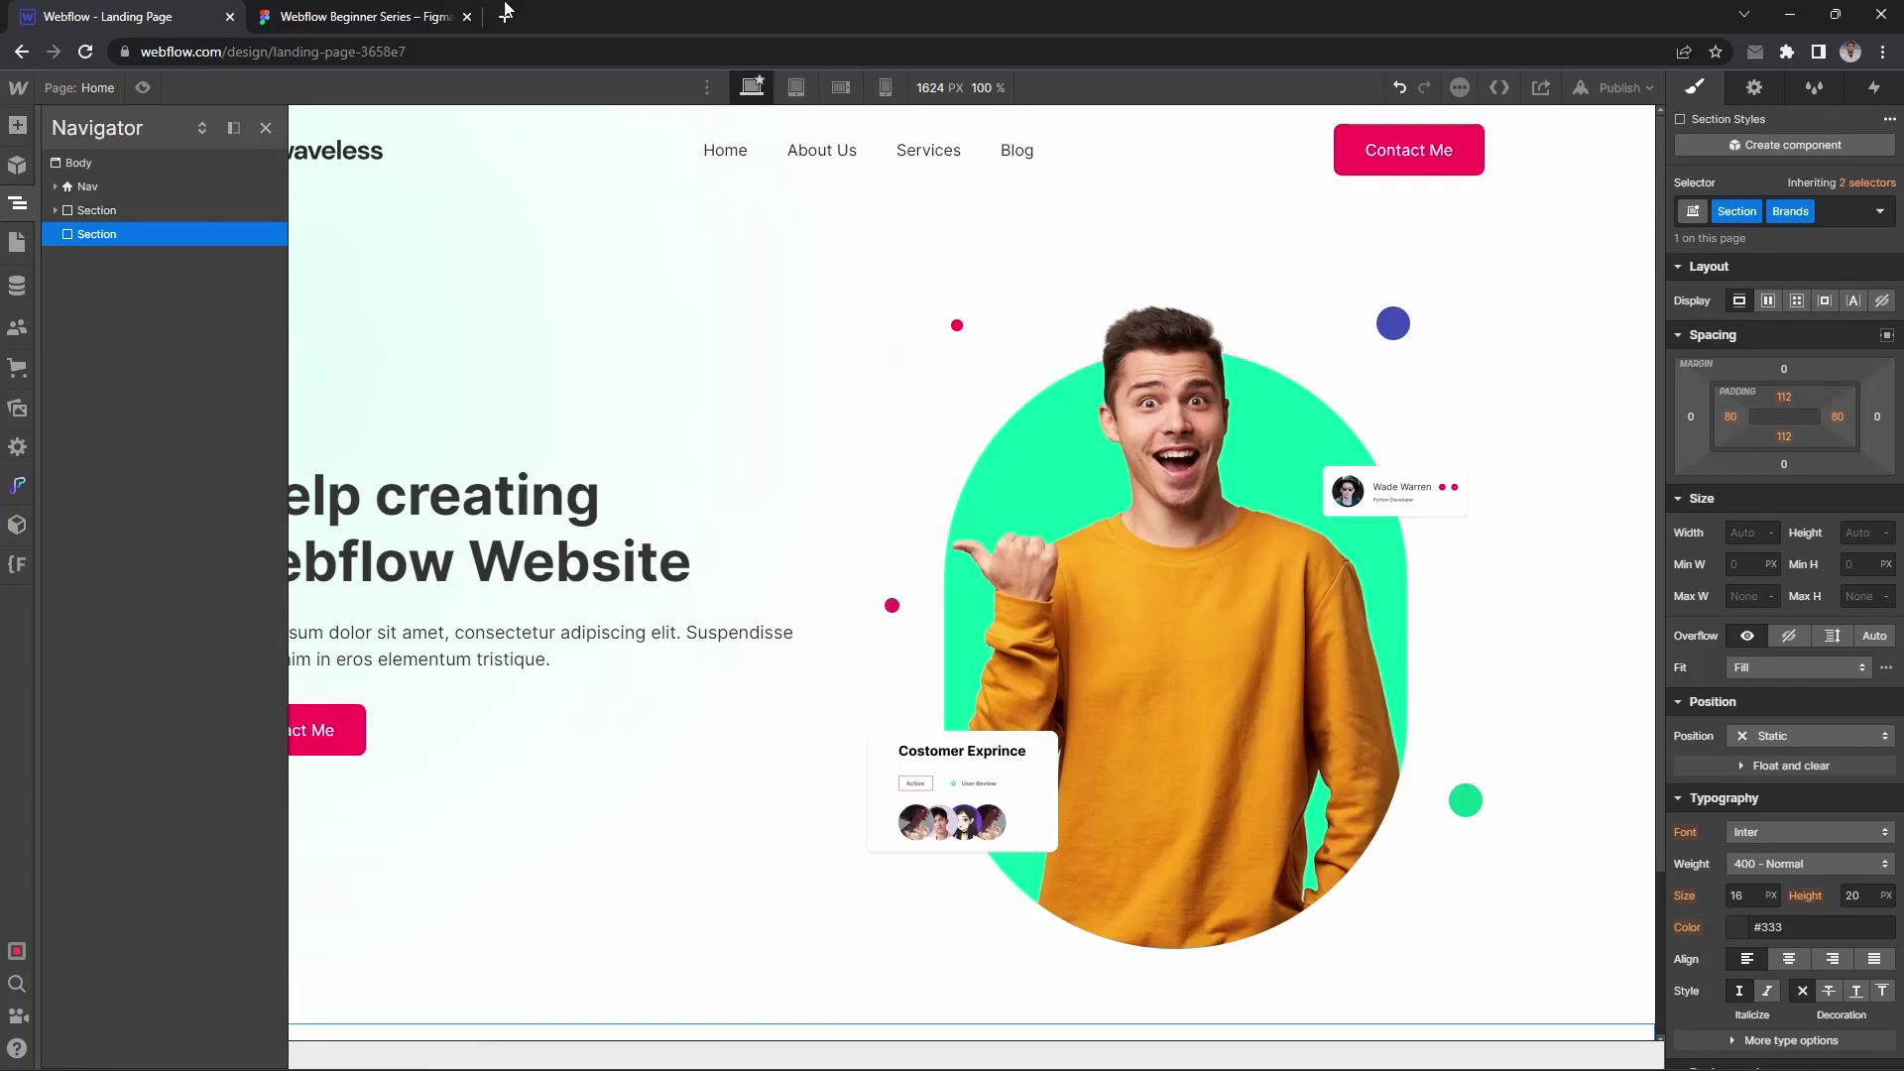
Step: Check the logo section's padding in Figma, then set the Brands section's top and bottom padding to 64 px in Webflow
{"action": "left_click", "coordinate": [415, 12]}
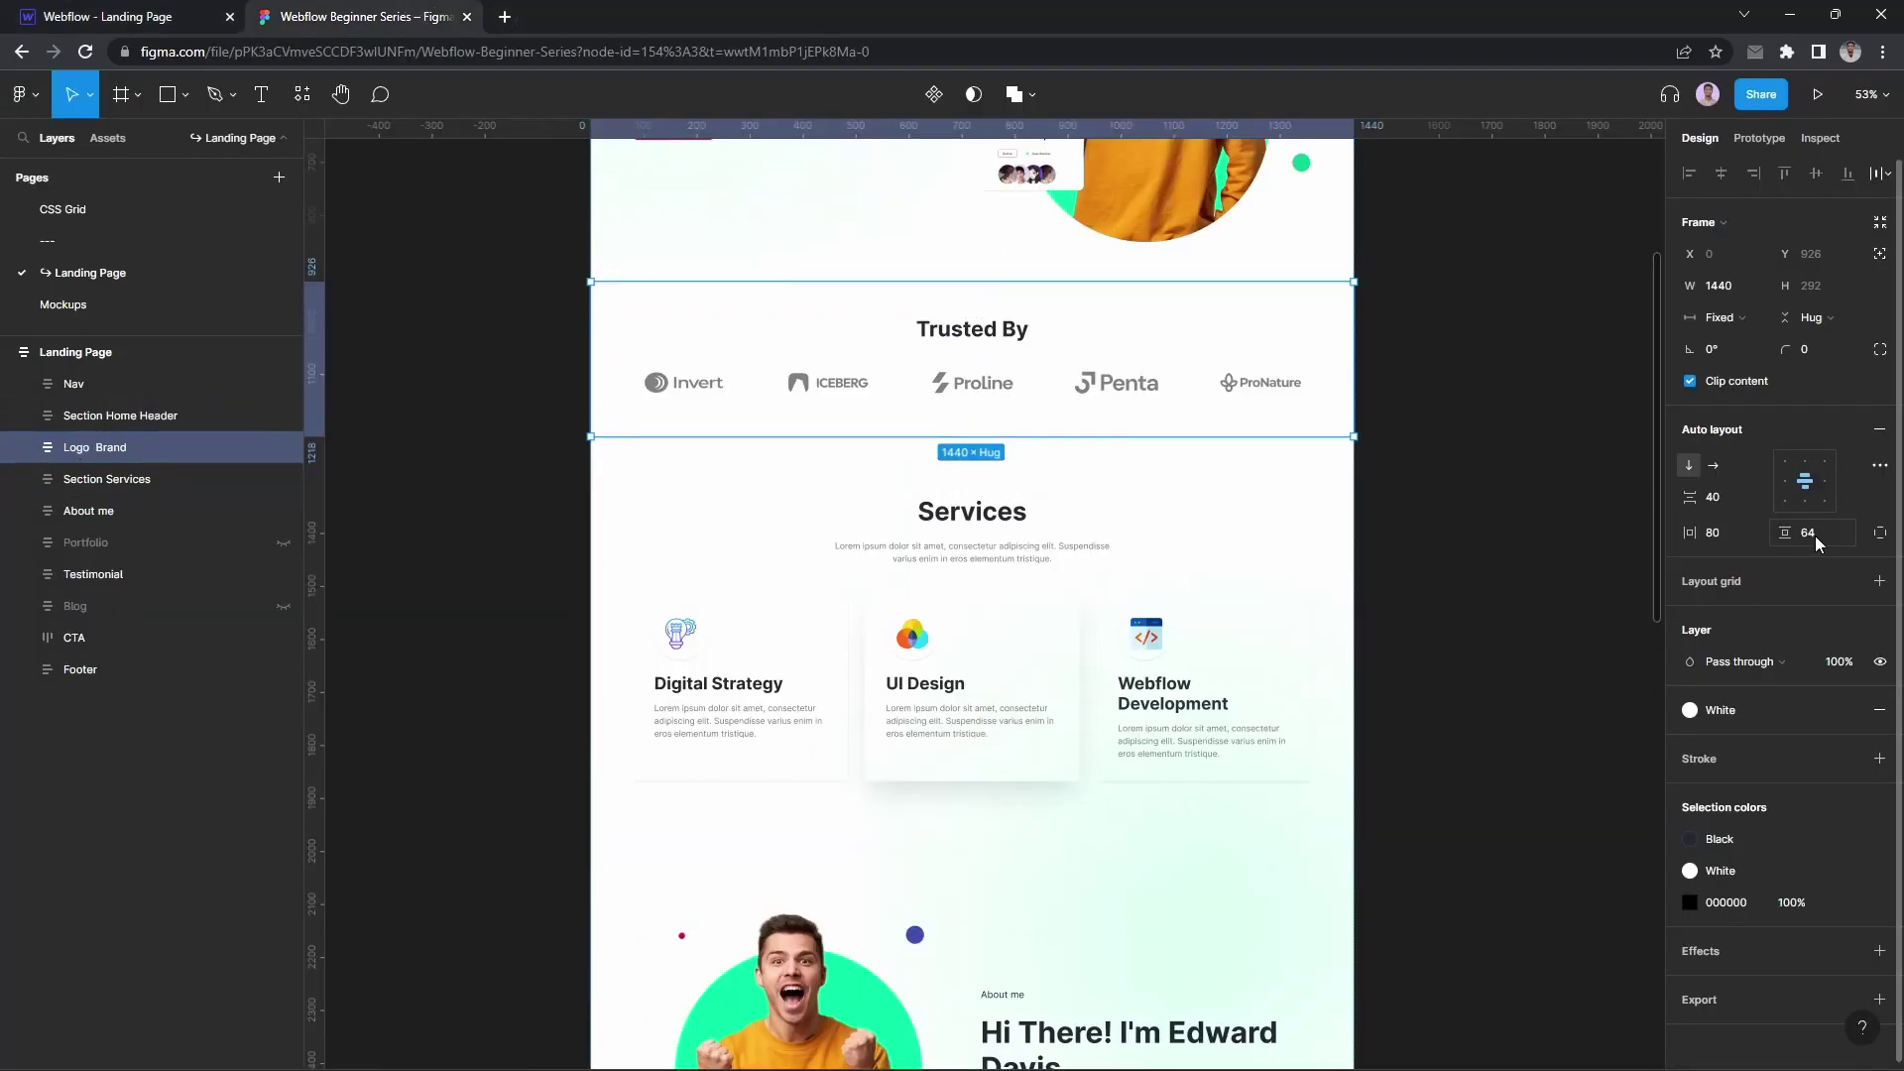
{"action": "key", "text": "ctrl+Tab"}
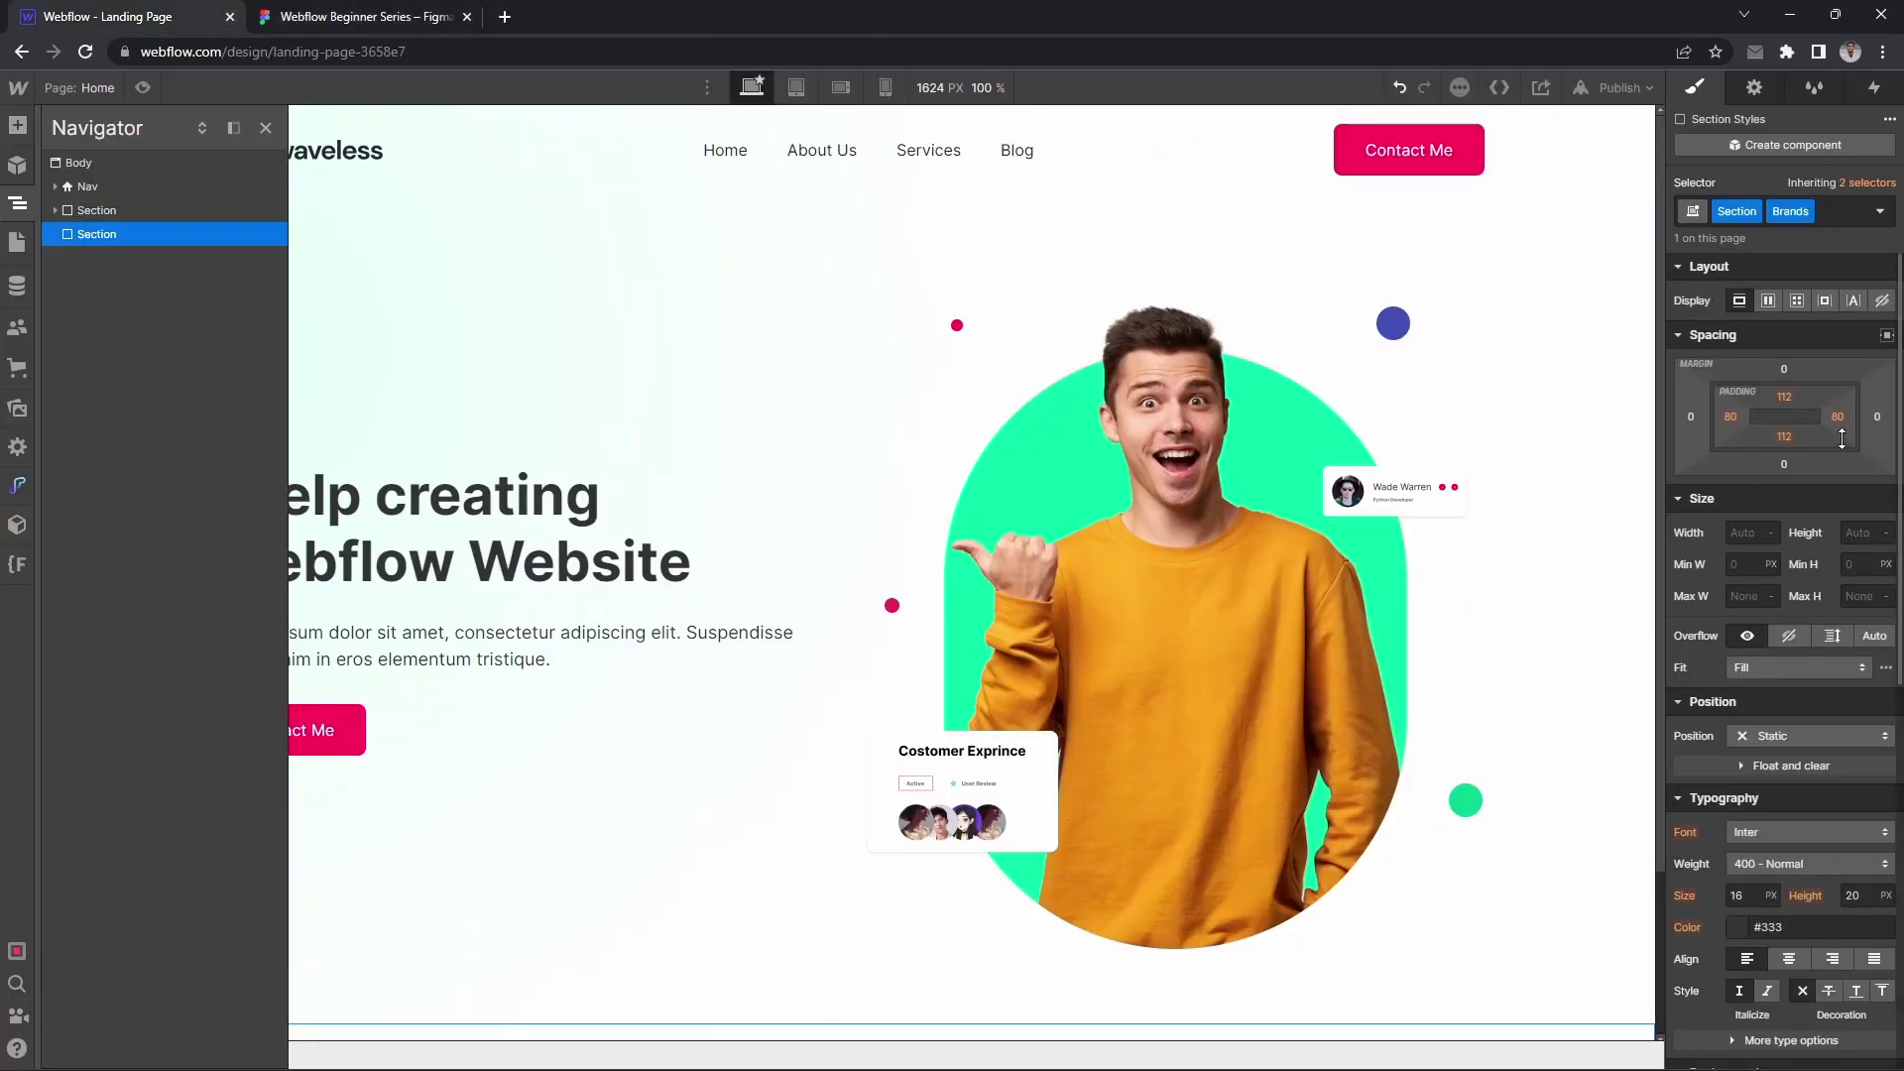
{"action": "left_click", "coordinate": [1789, 399]}
{"action": "type", "text": "64"}
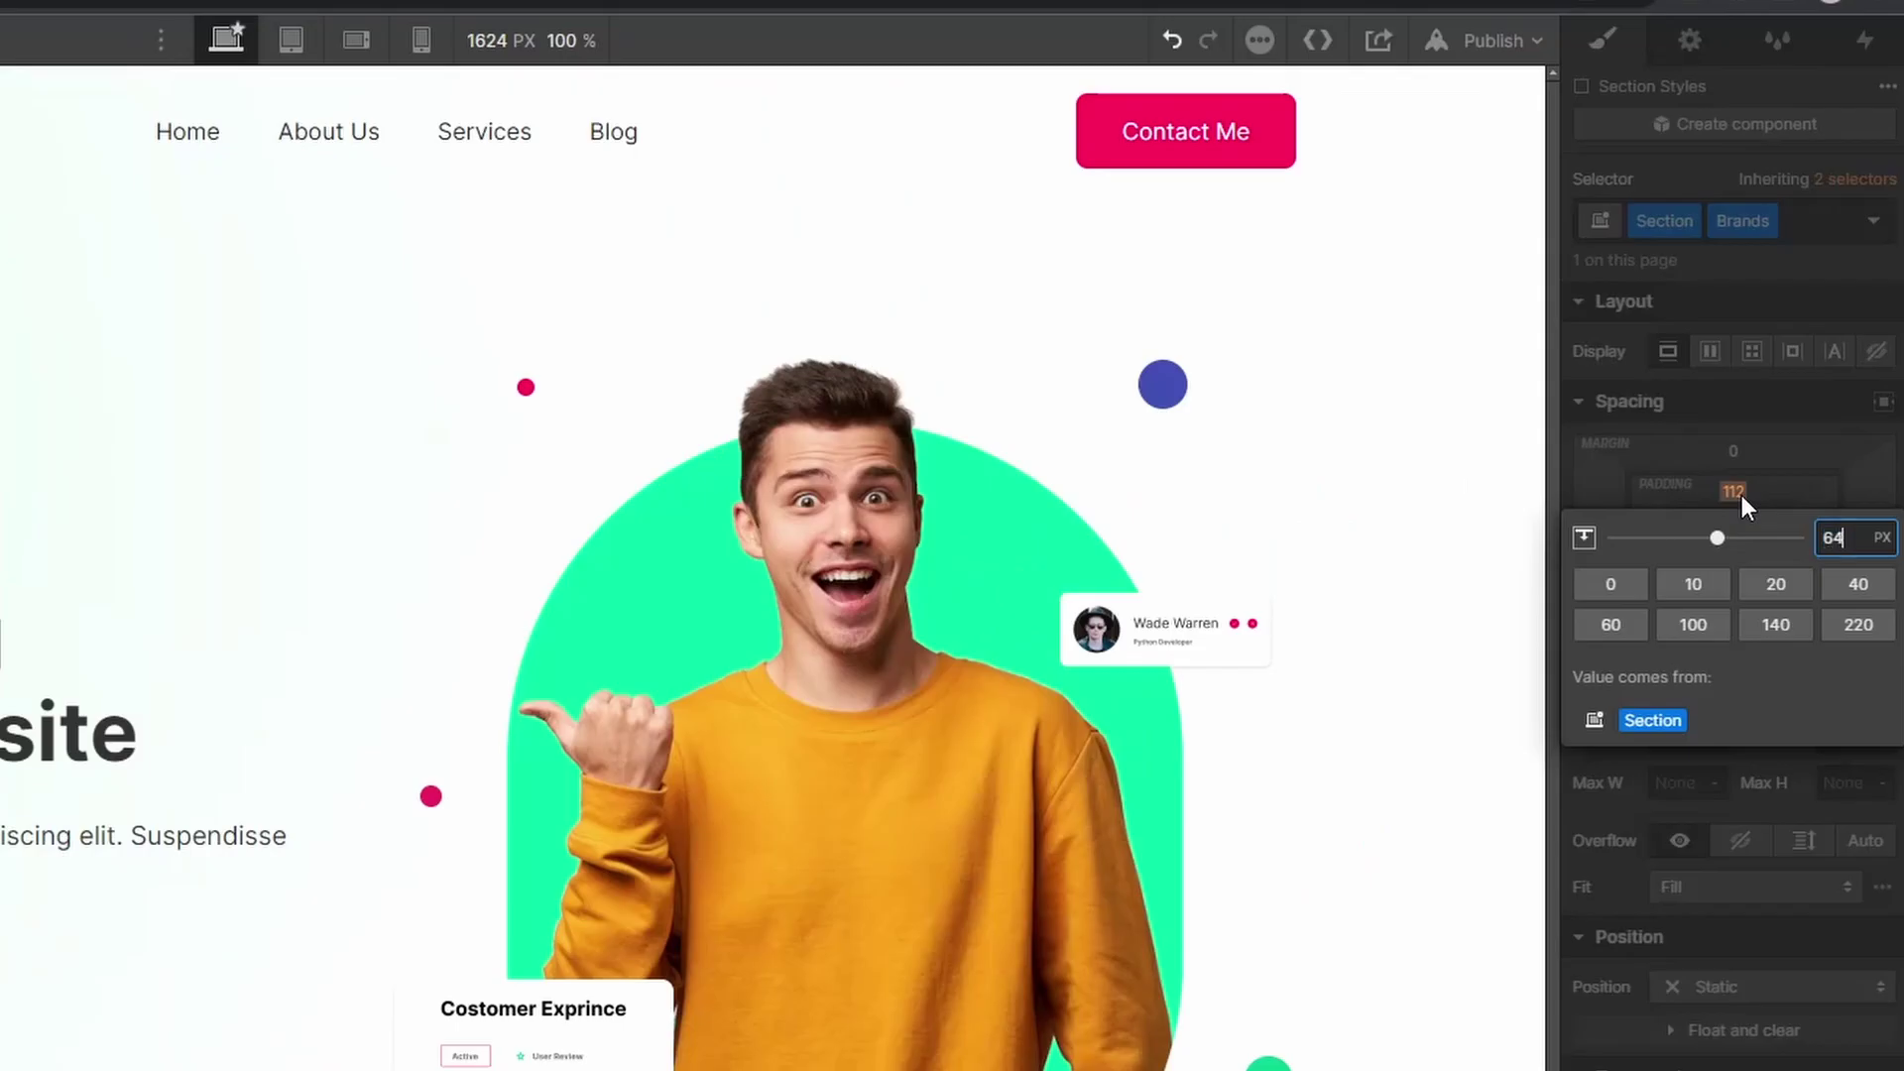
{"action": "key", "text": "Return"}
{"action": "left_click", "coordinate": [1743, 549]}
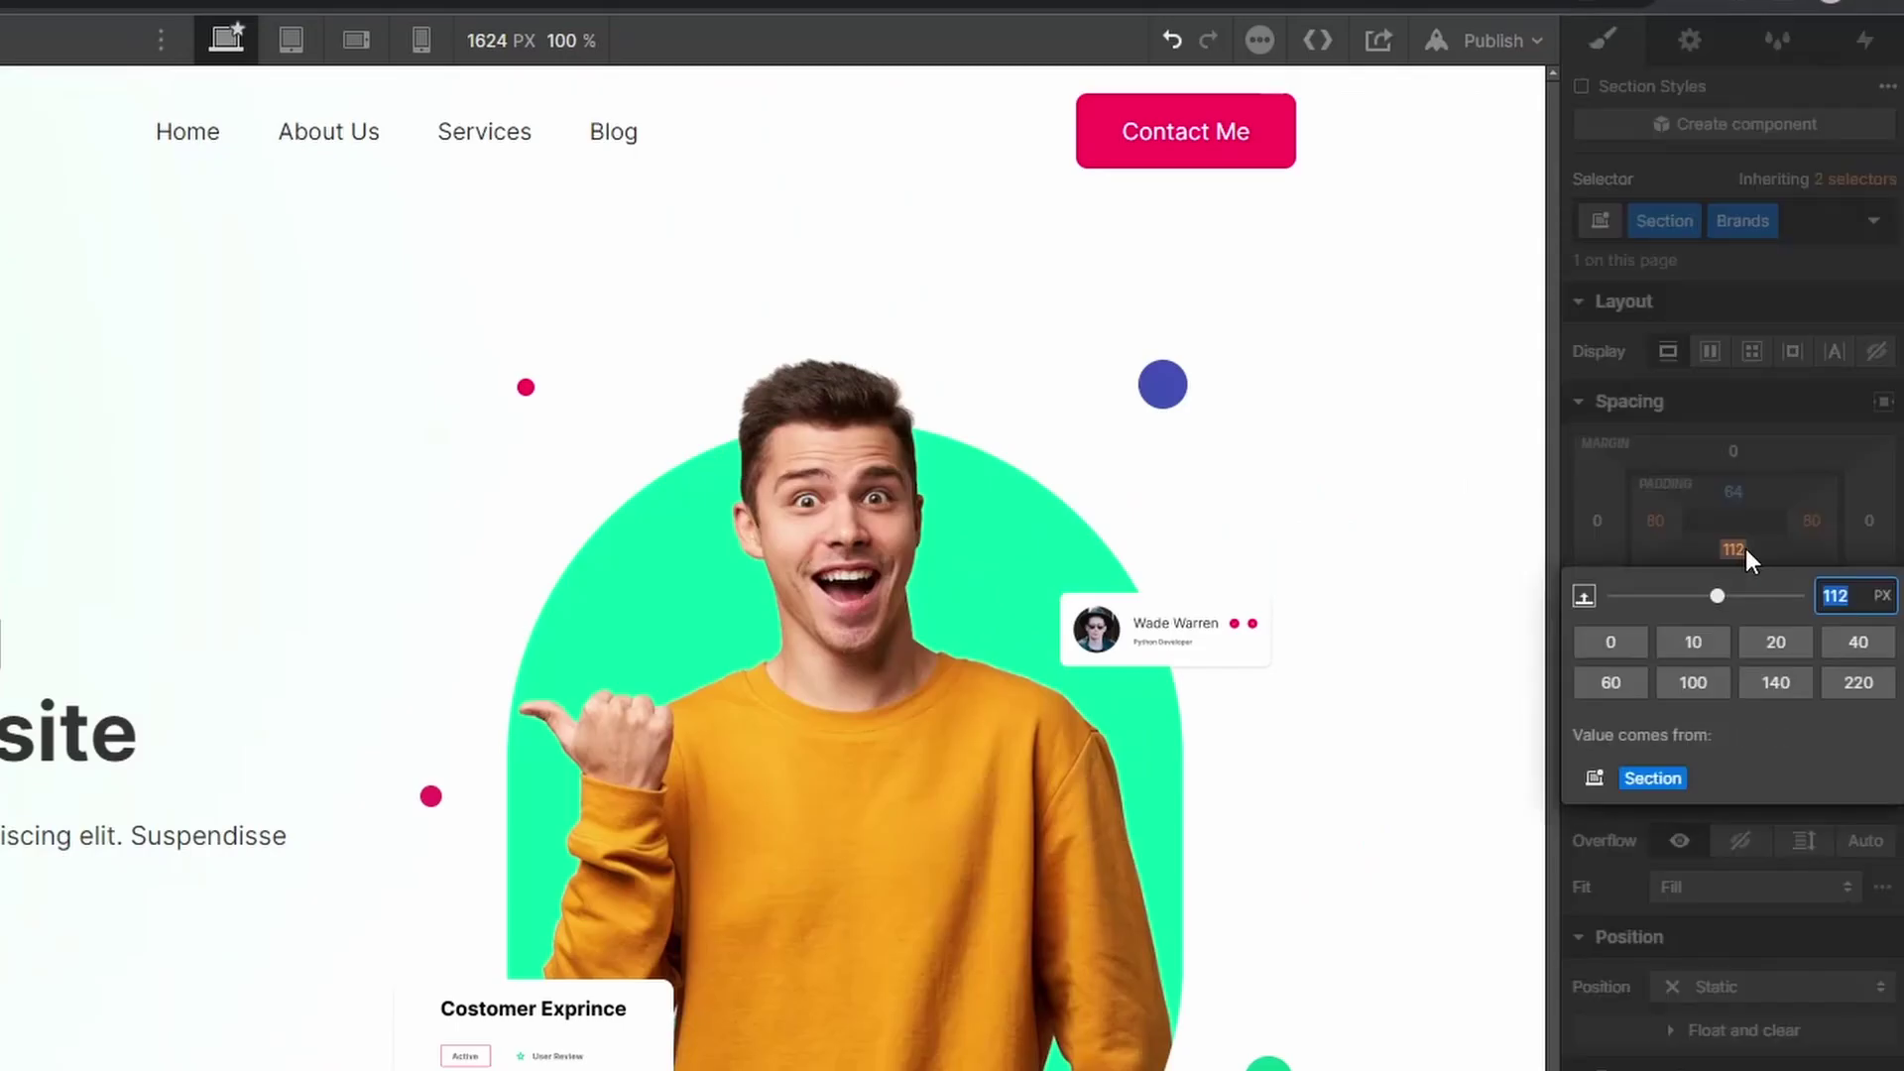
{"action": "key", "text": "BackSpace"}
{"action": "type", "text": "64"}
{"action": "key", "text": "Return"}
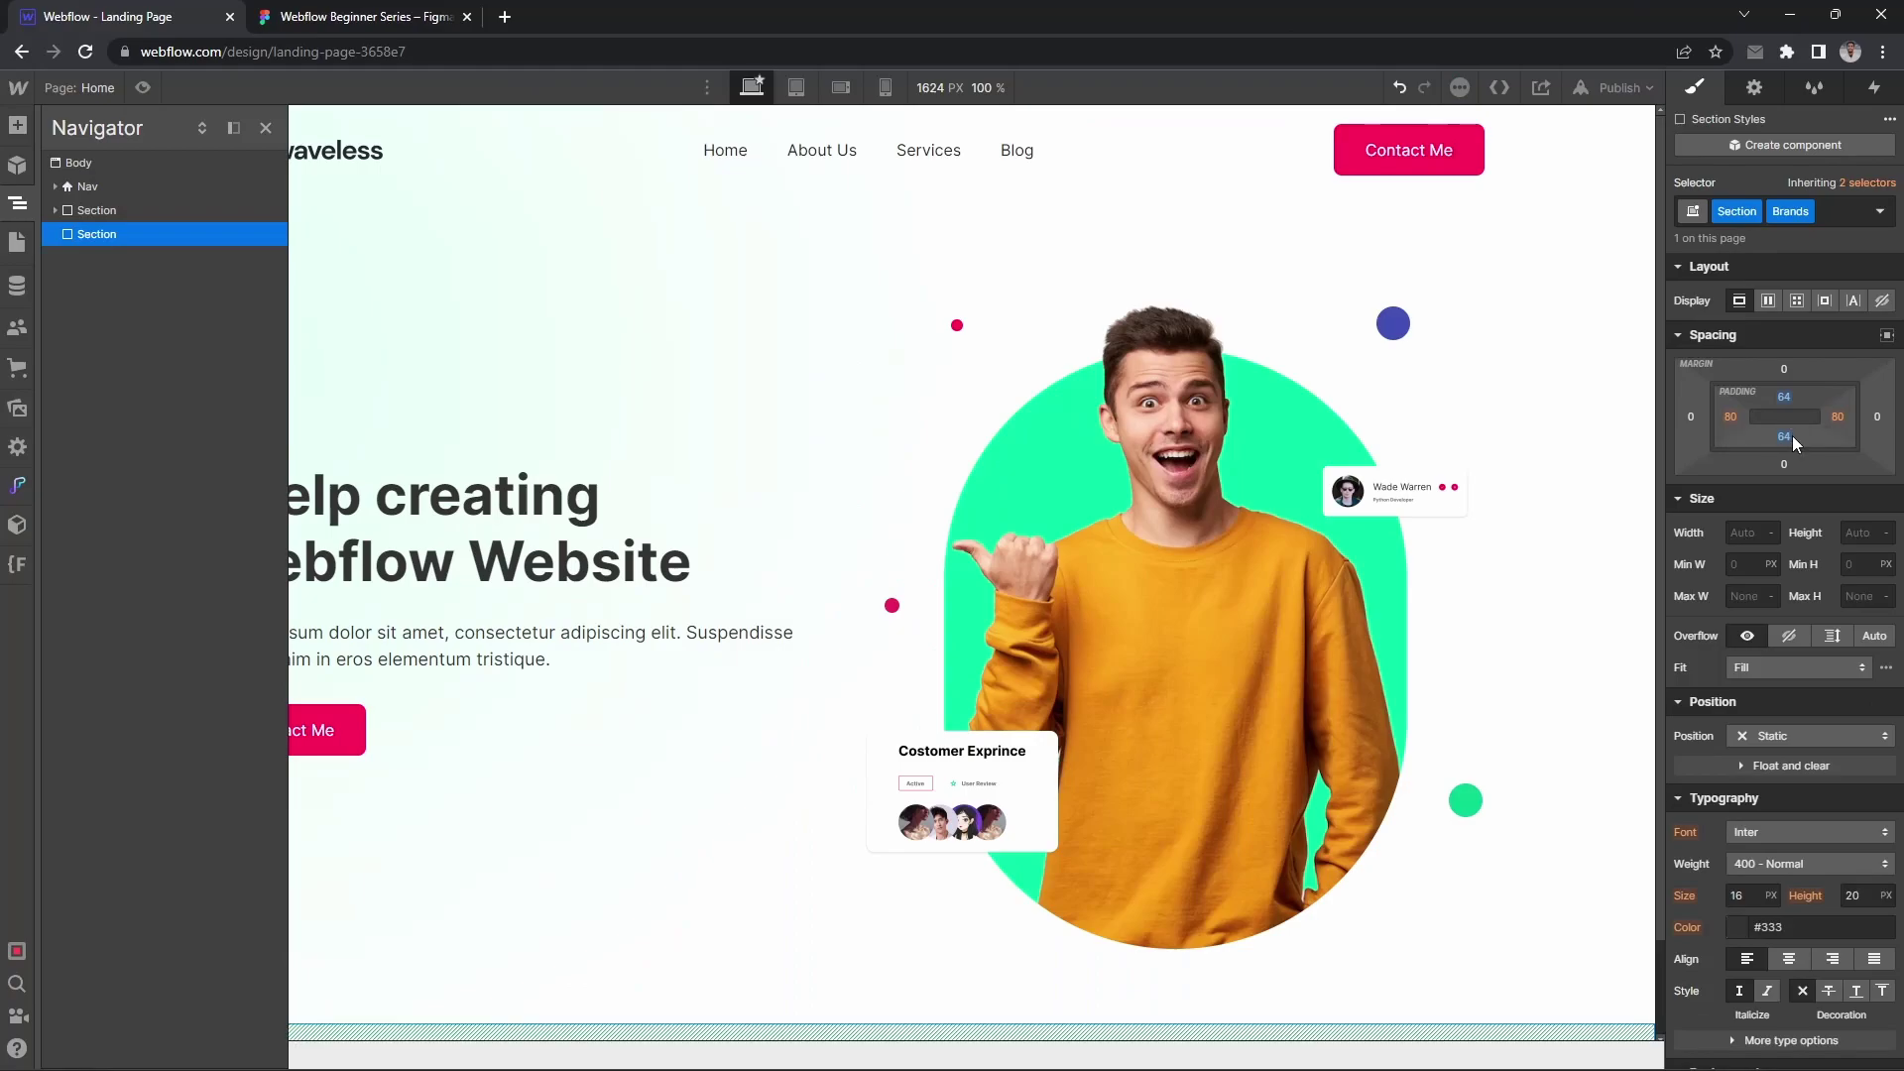
{"action": "scroll", "coordinate": [574, 657], "scroll_direction": "down", "scroll_amount": 1}
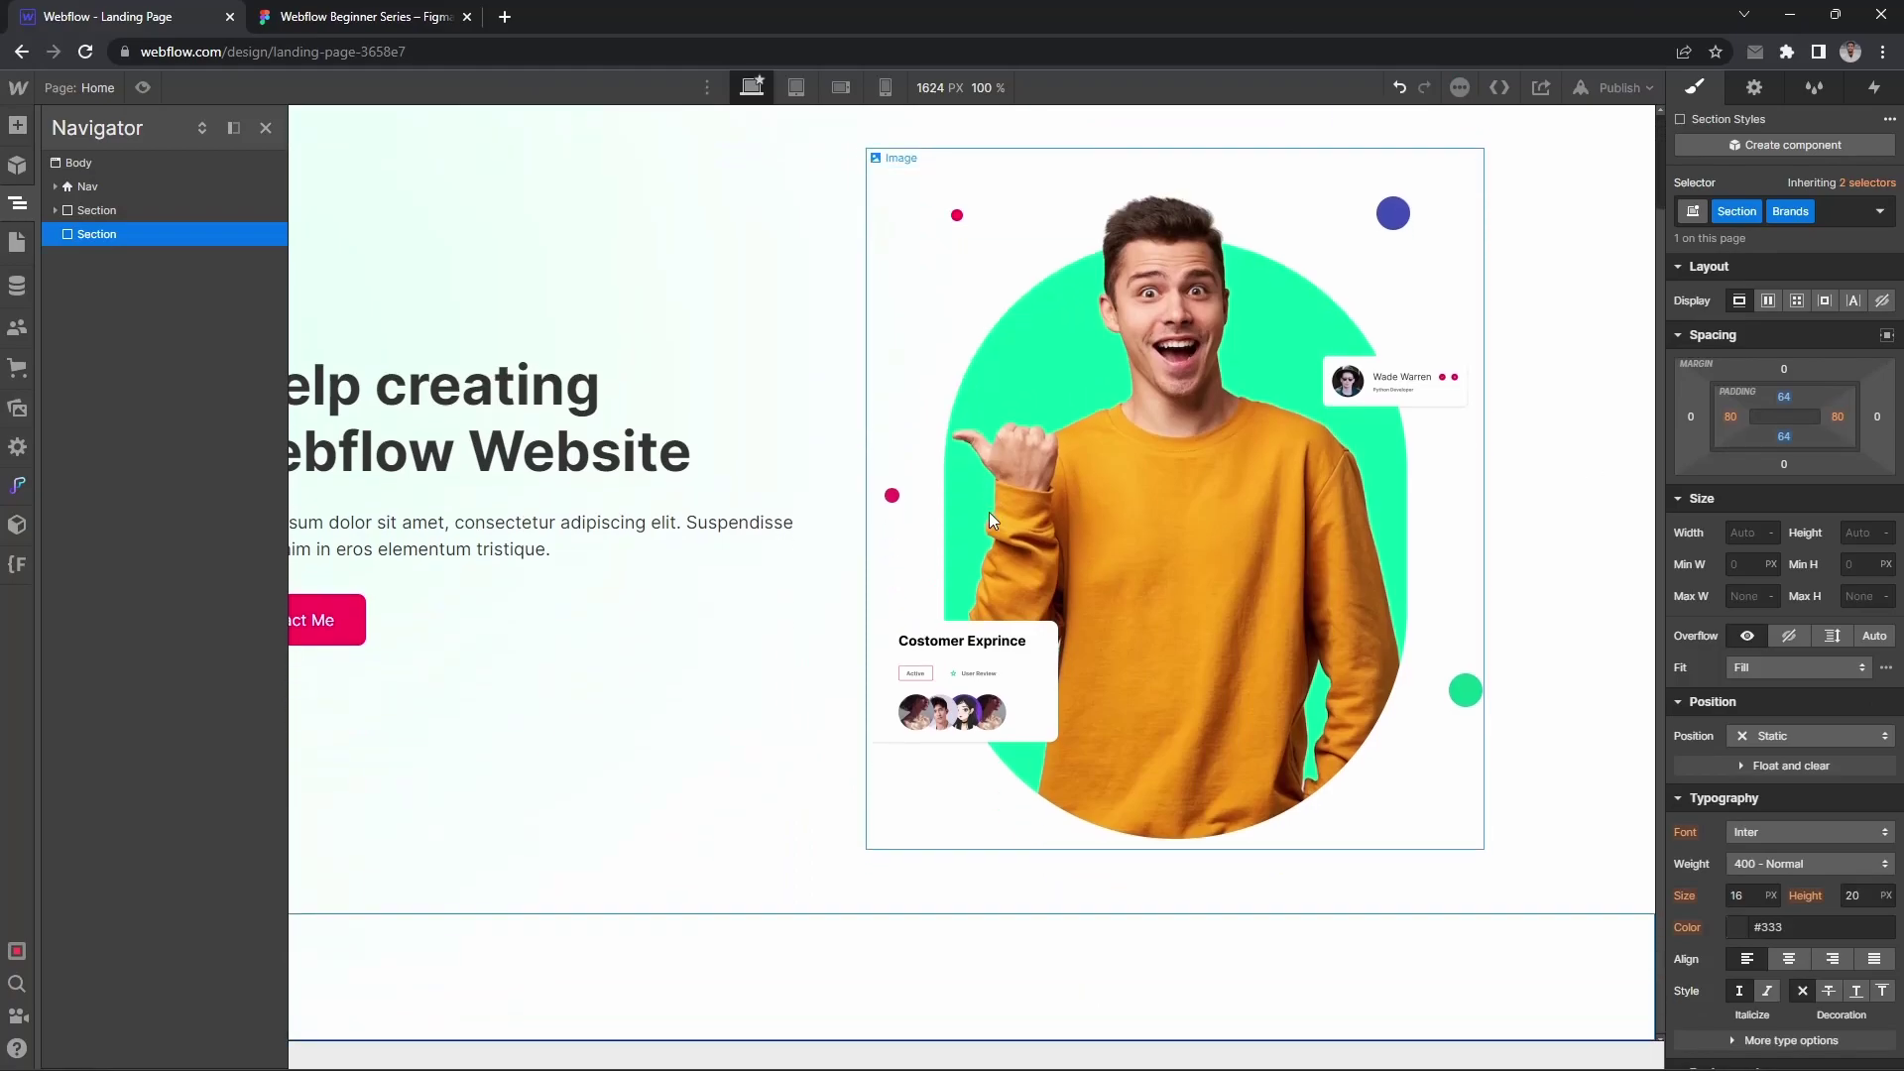
Step: Add a div block inside the Brands section and give it the existing Container class
{"action": "left_click", "coordinate": [138, 1070]}
{"action": "key", "text": "z"}
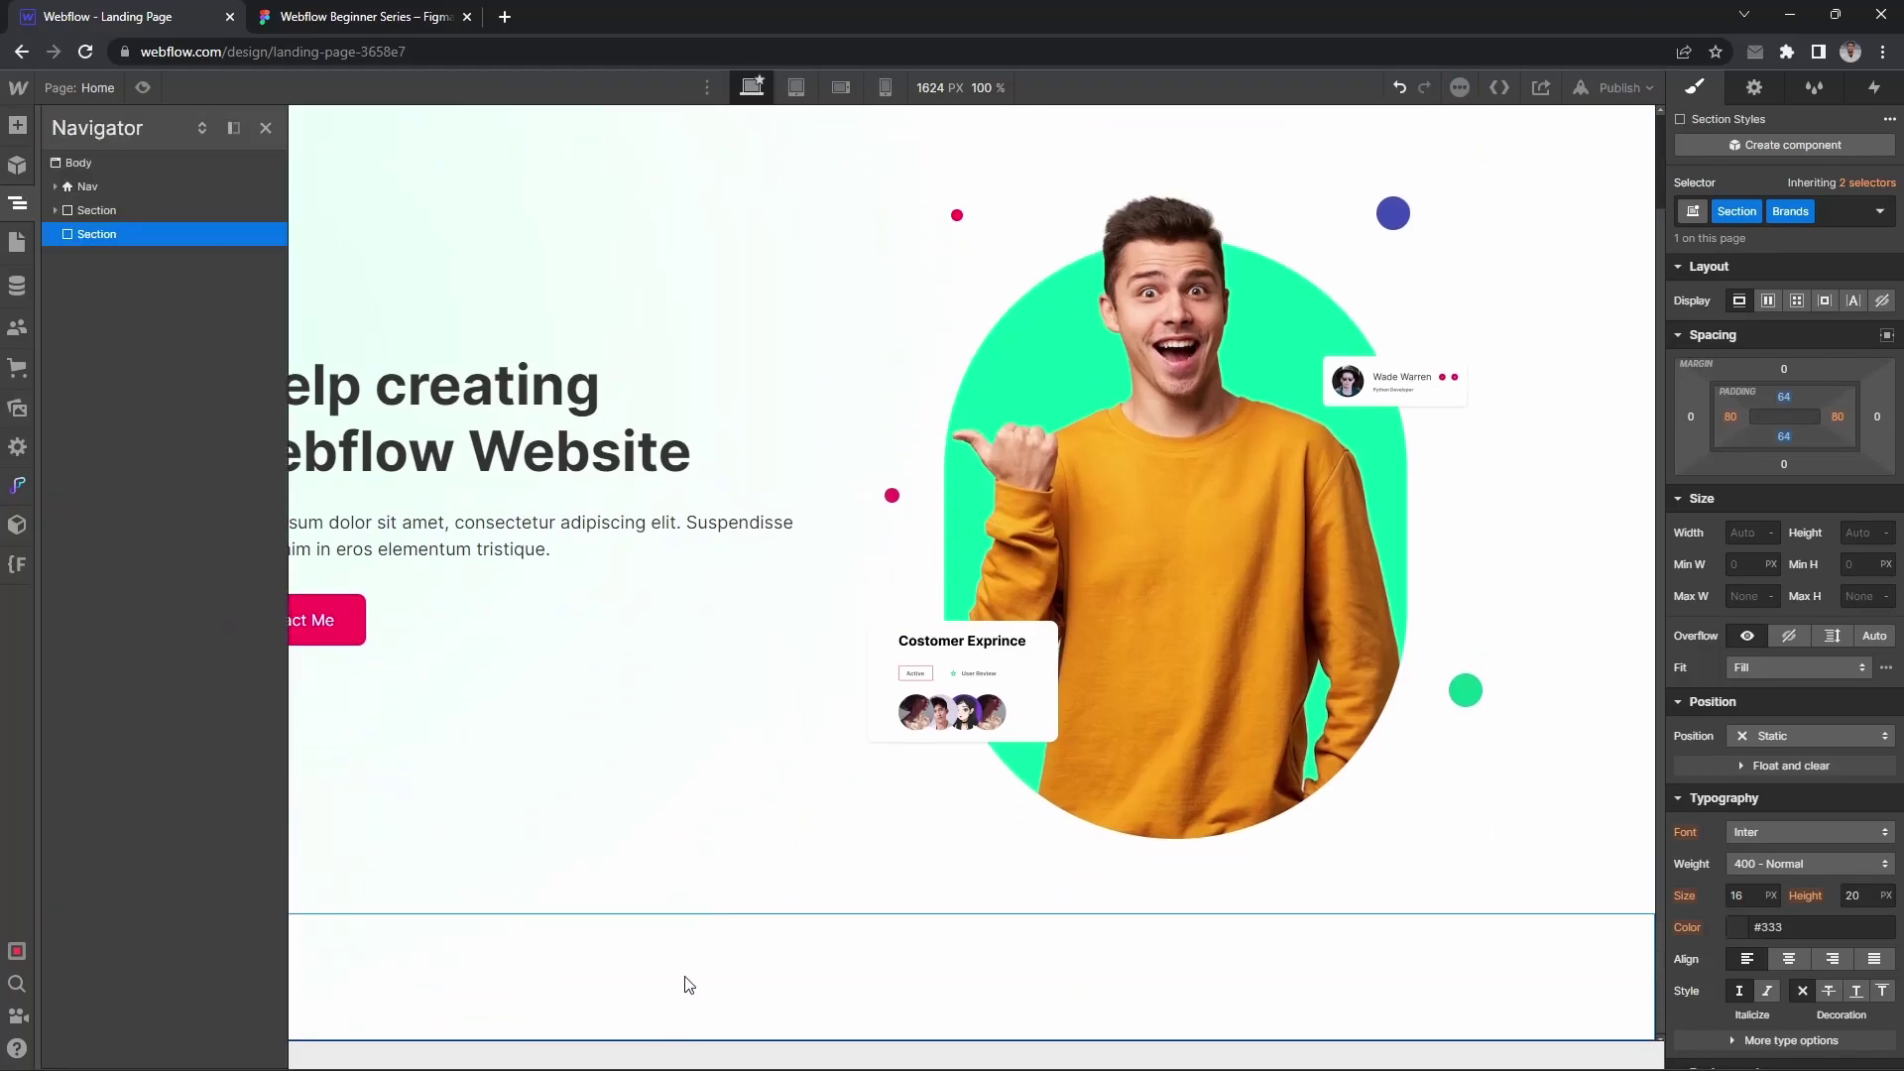
{"action": "key", "text": "ctrl+k"}
{"action": "type", "text": "div"}
{"action": "key", "text": "Return"}
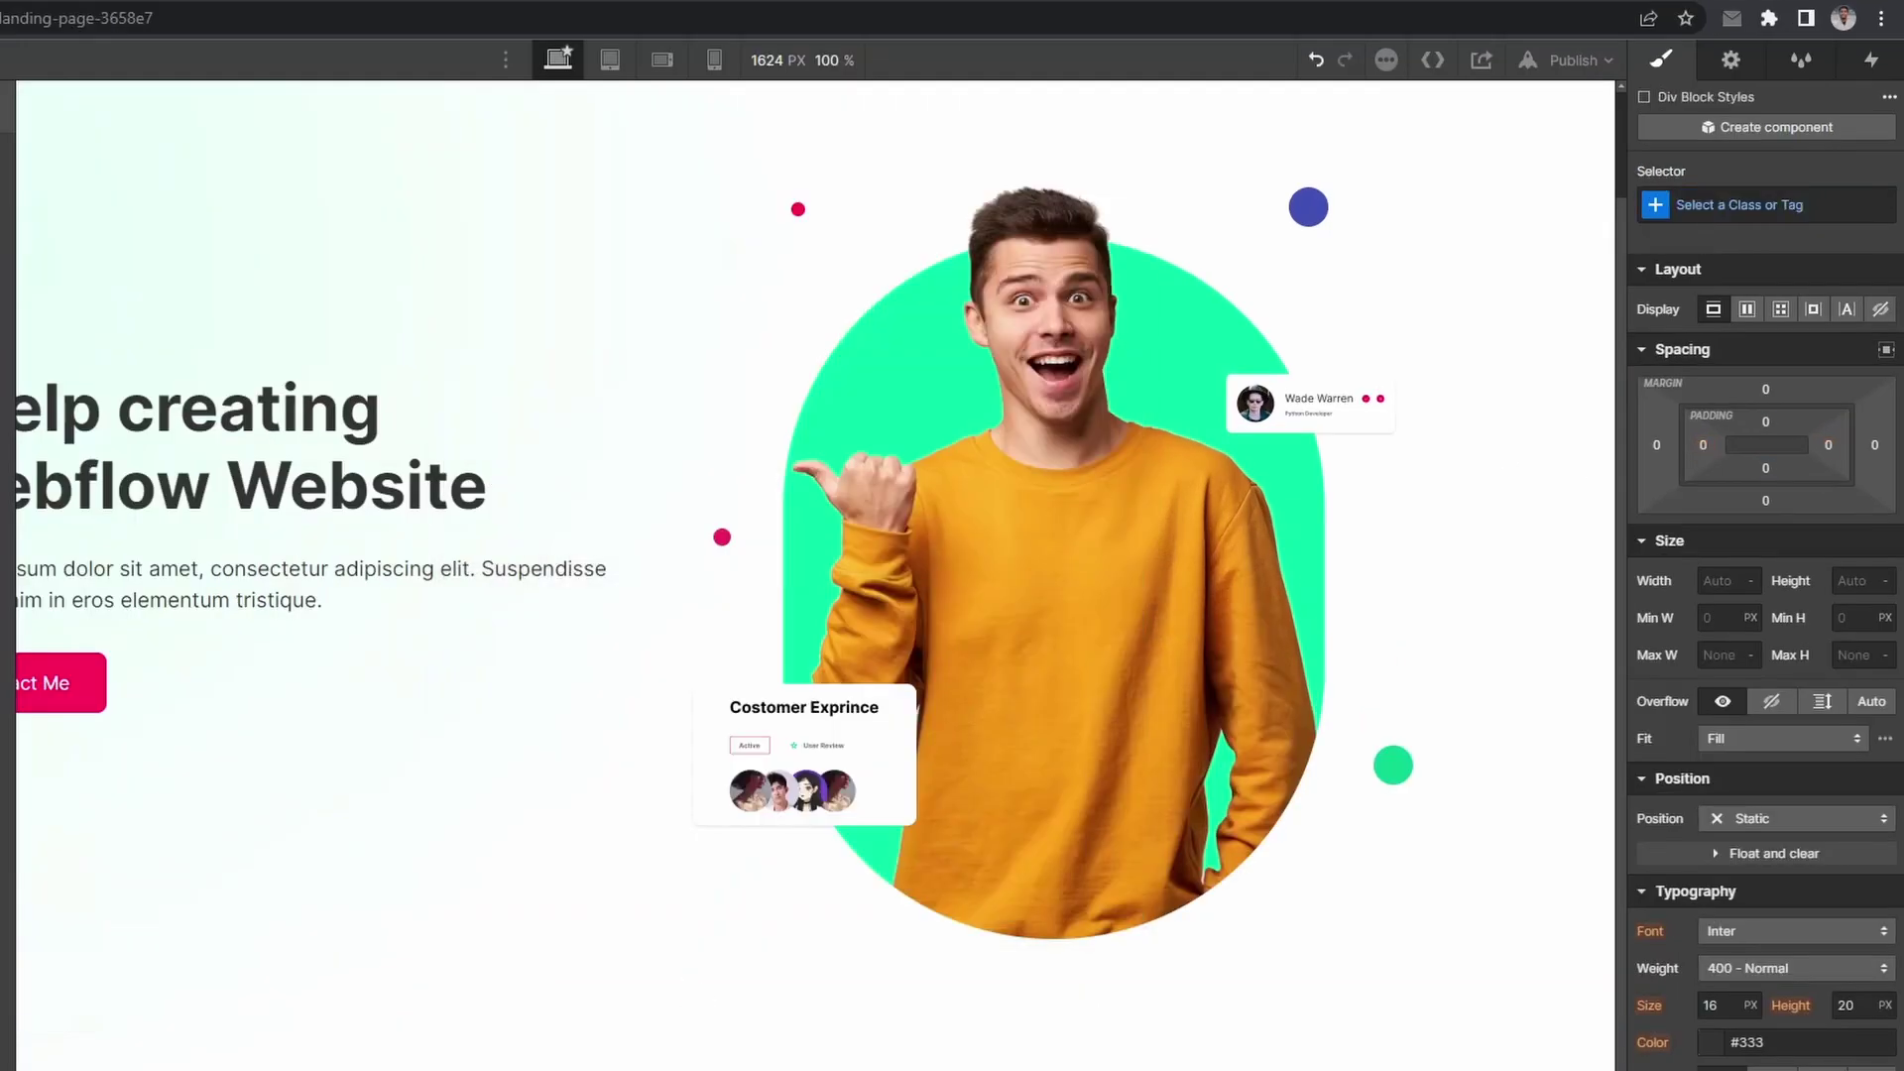
{"action": "key", "text": "ctrl+Return"}
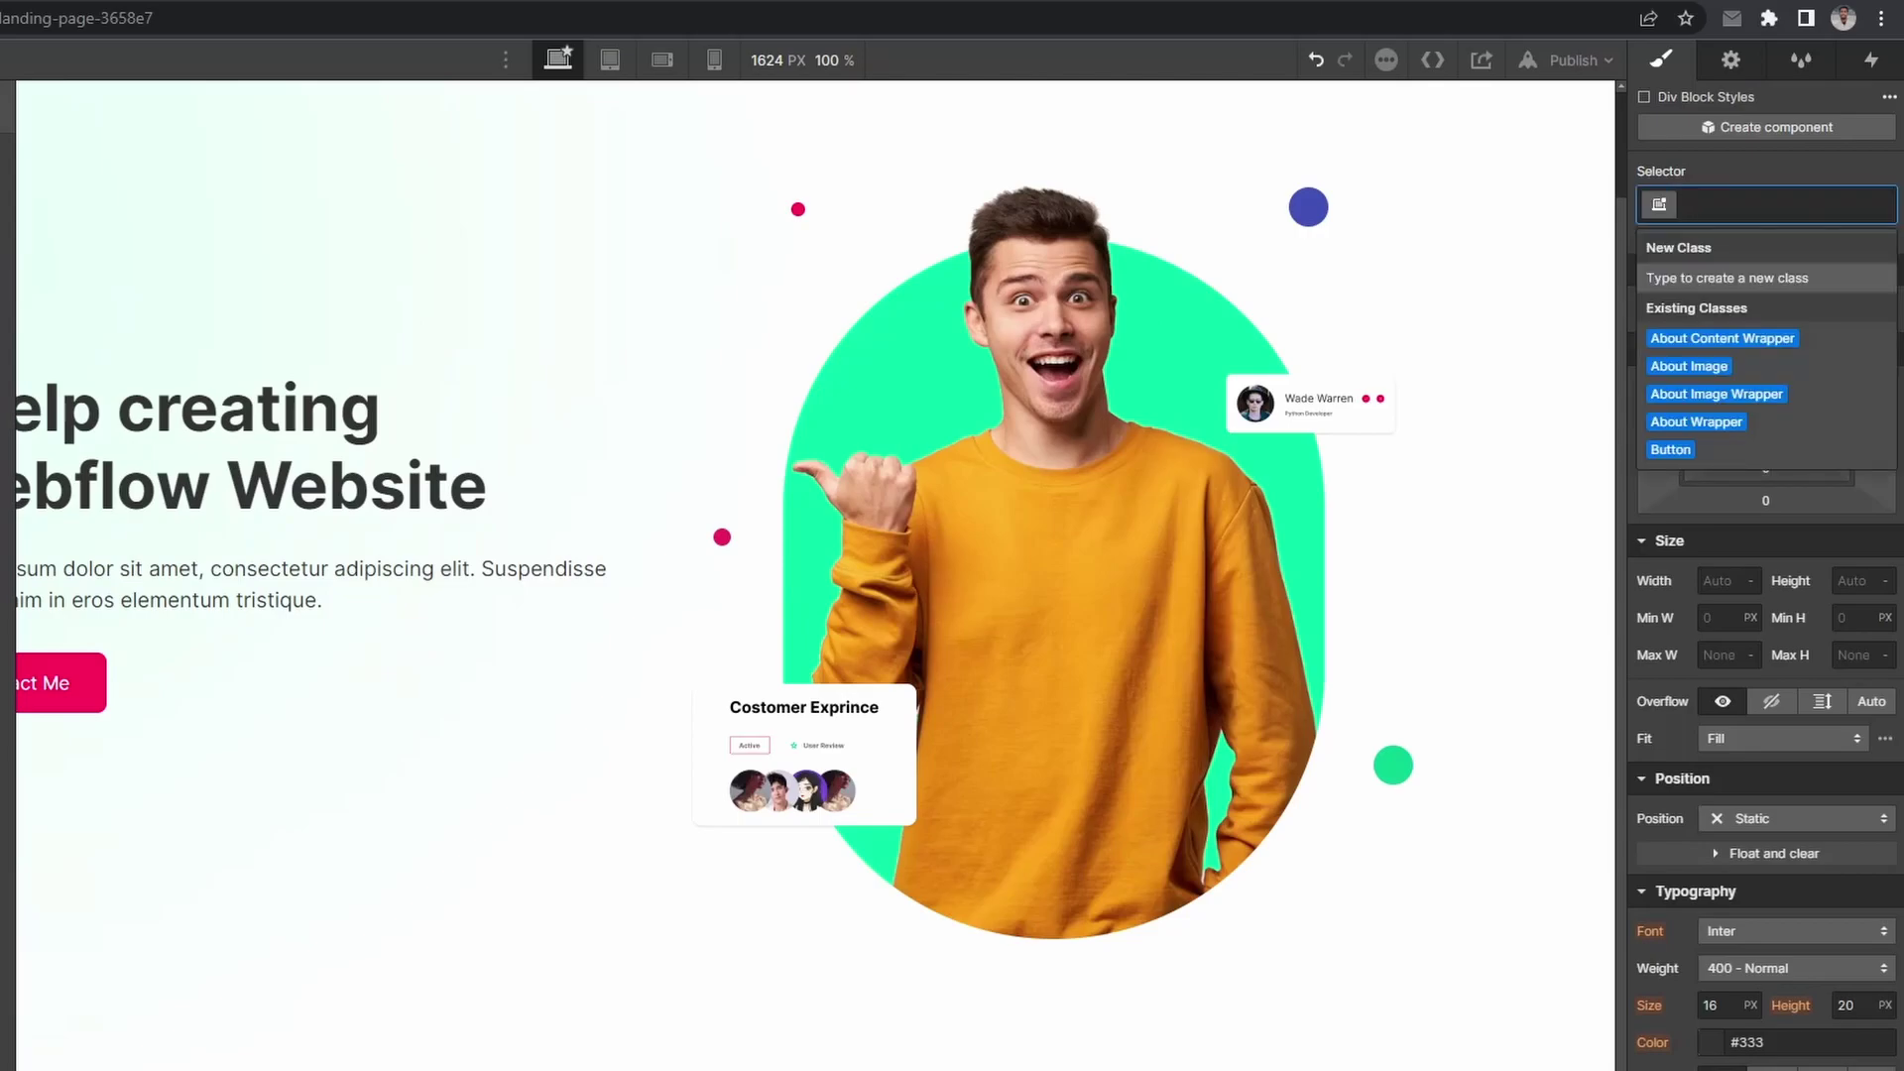
{"action": "type", "text": "Conta"}
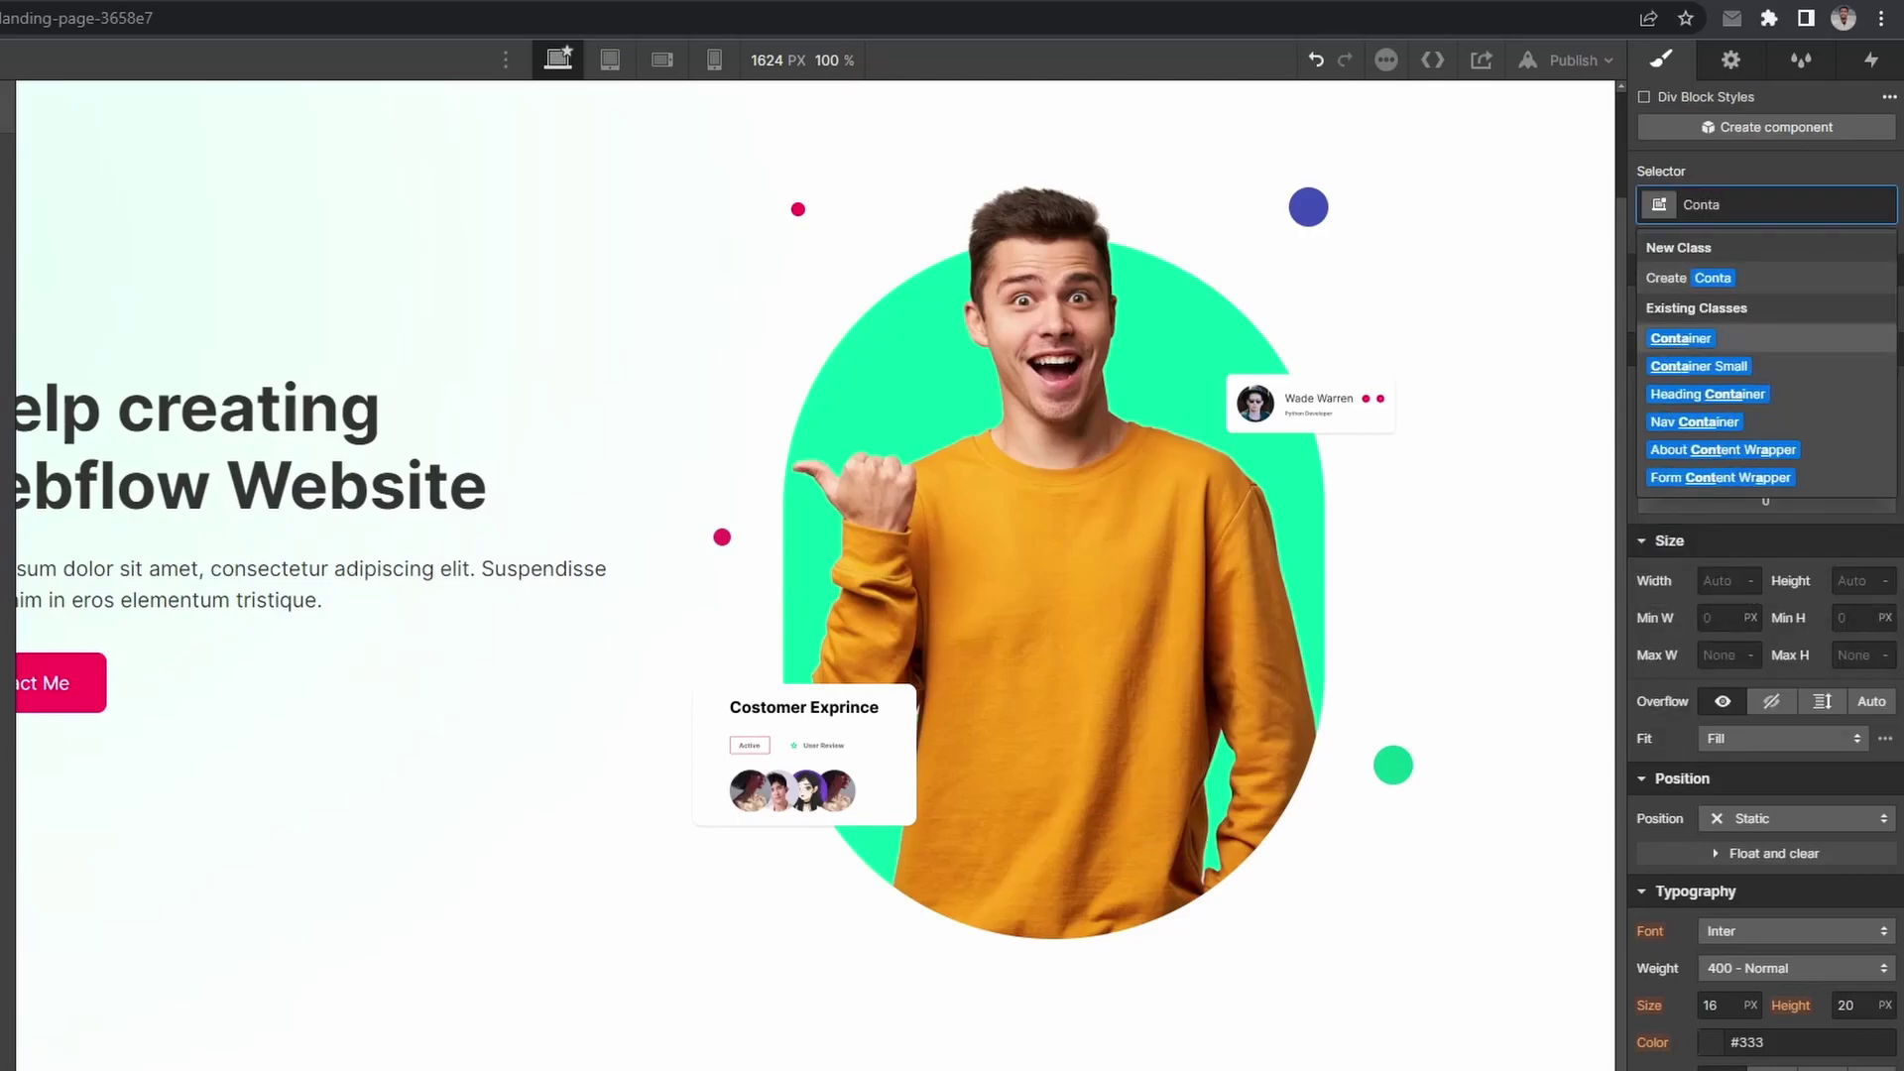
{"action": "key", "text": "Return"}
Step: Add a div block inside the container and give it the existing Heading Container class
{"action": "key", "text": "ctrl+k"}
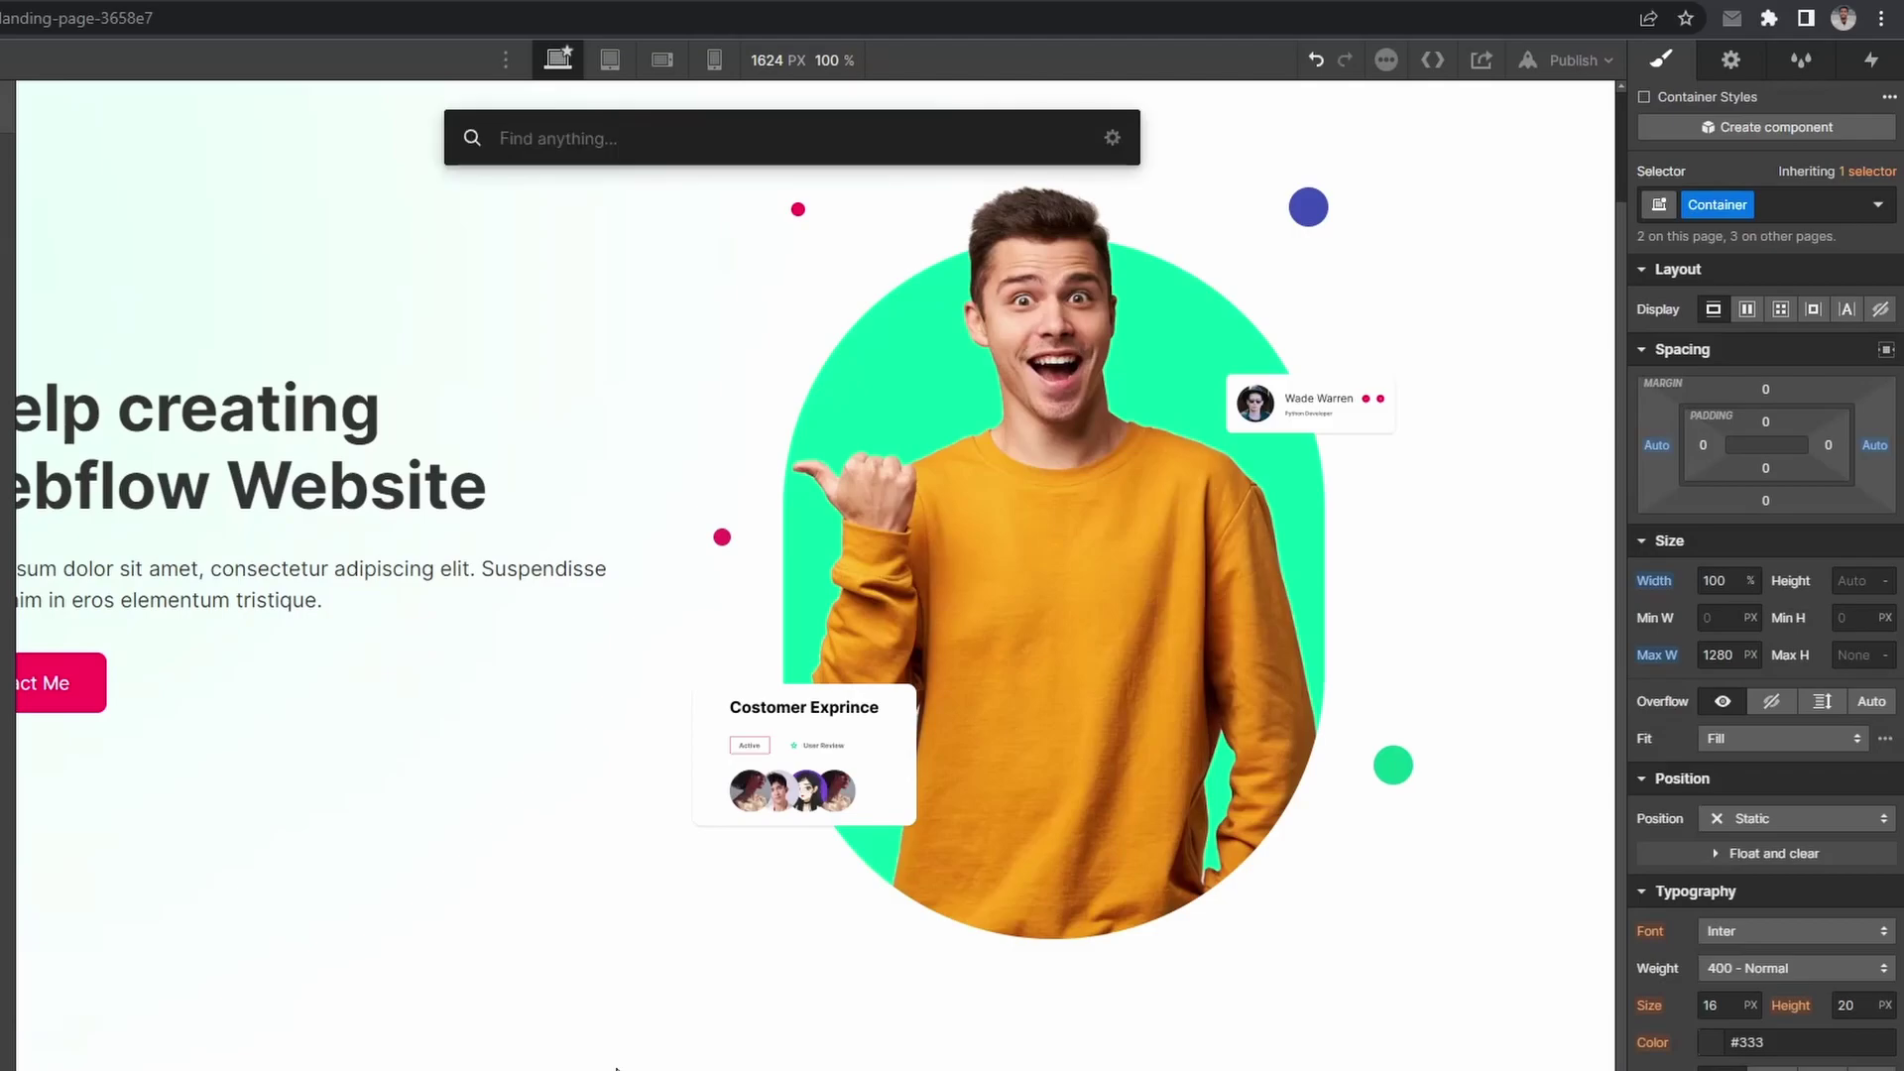
{"action": "type", "text": "div"}
{"action": "key", "text": "Return"}
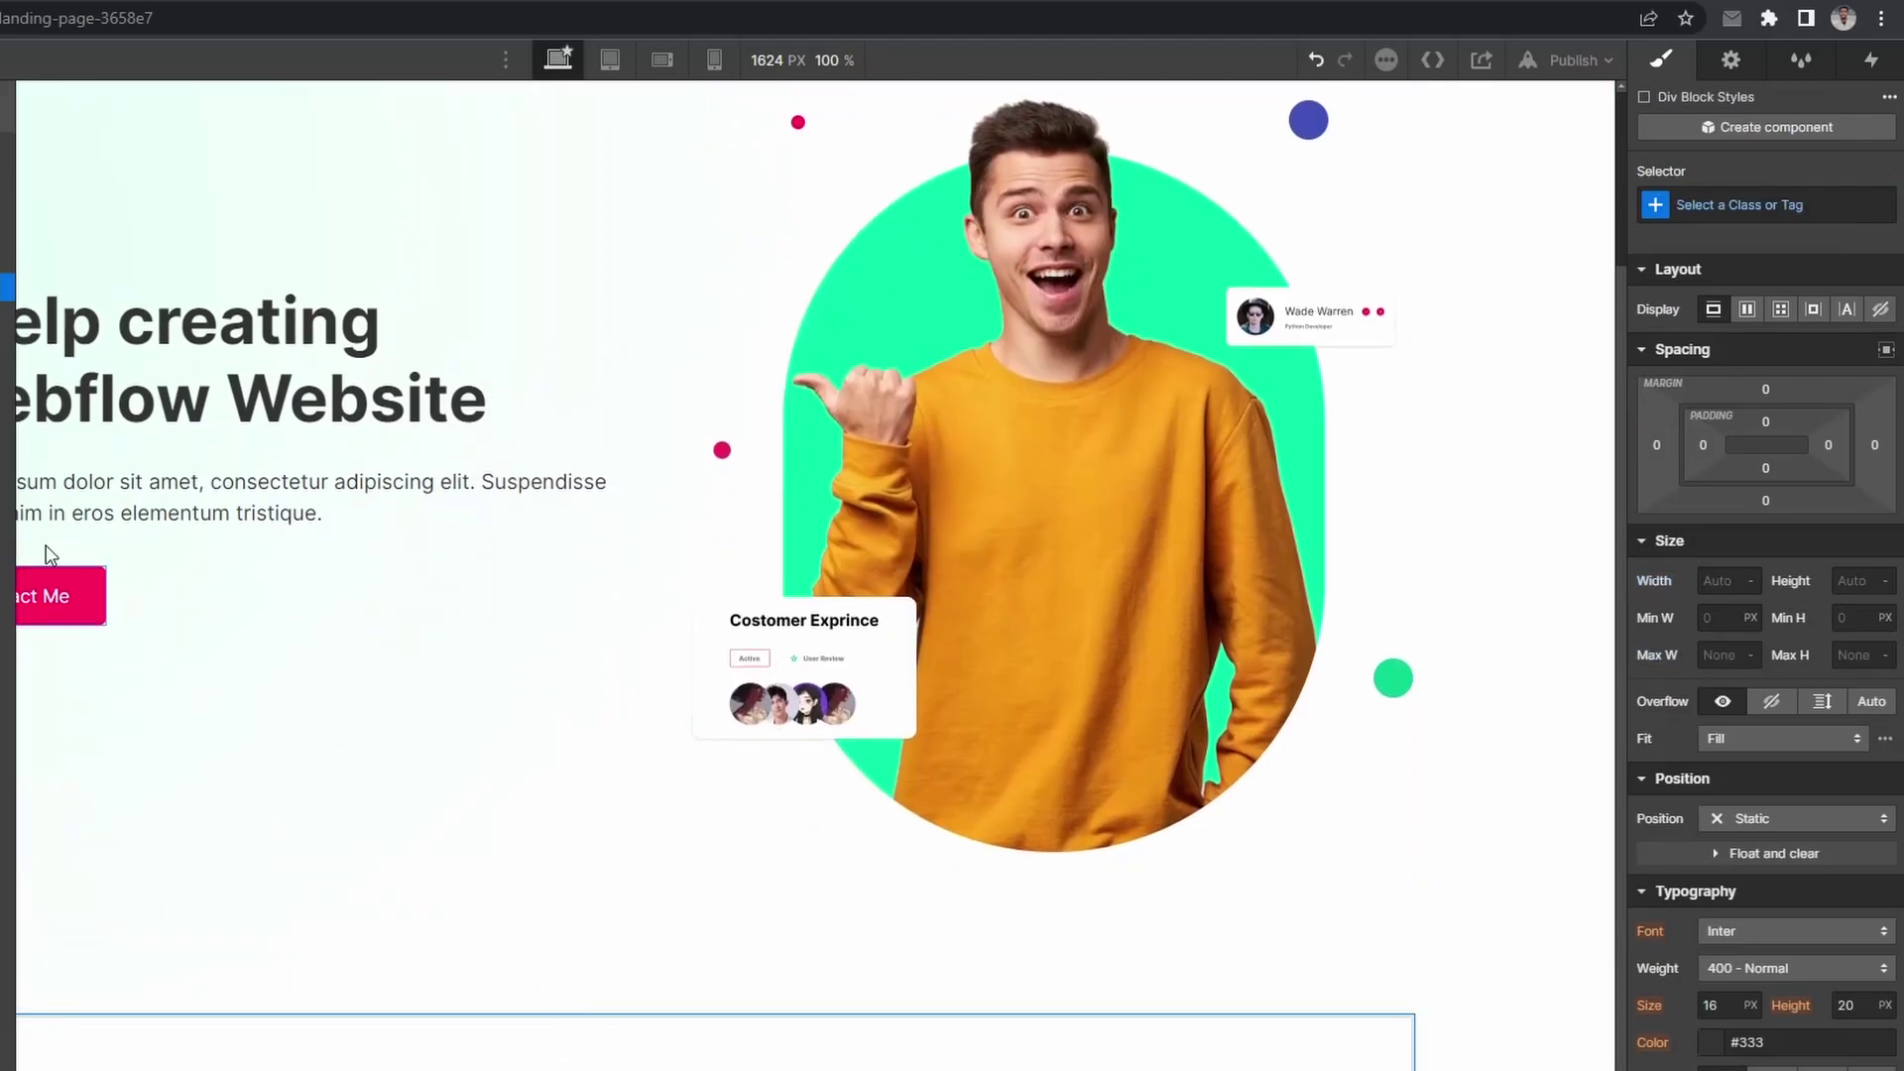
{"action": "key", "text": "ctrl+Tab"}
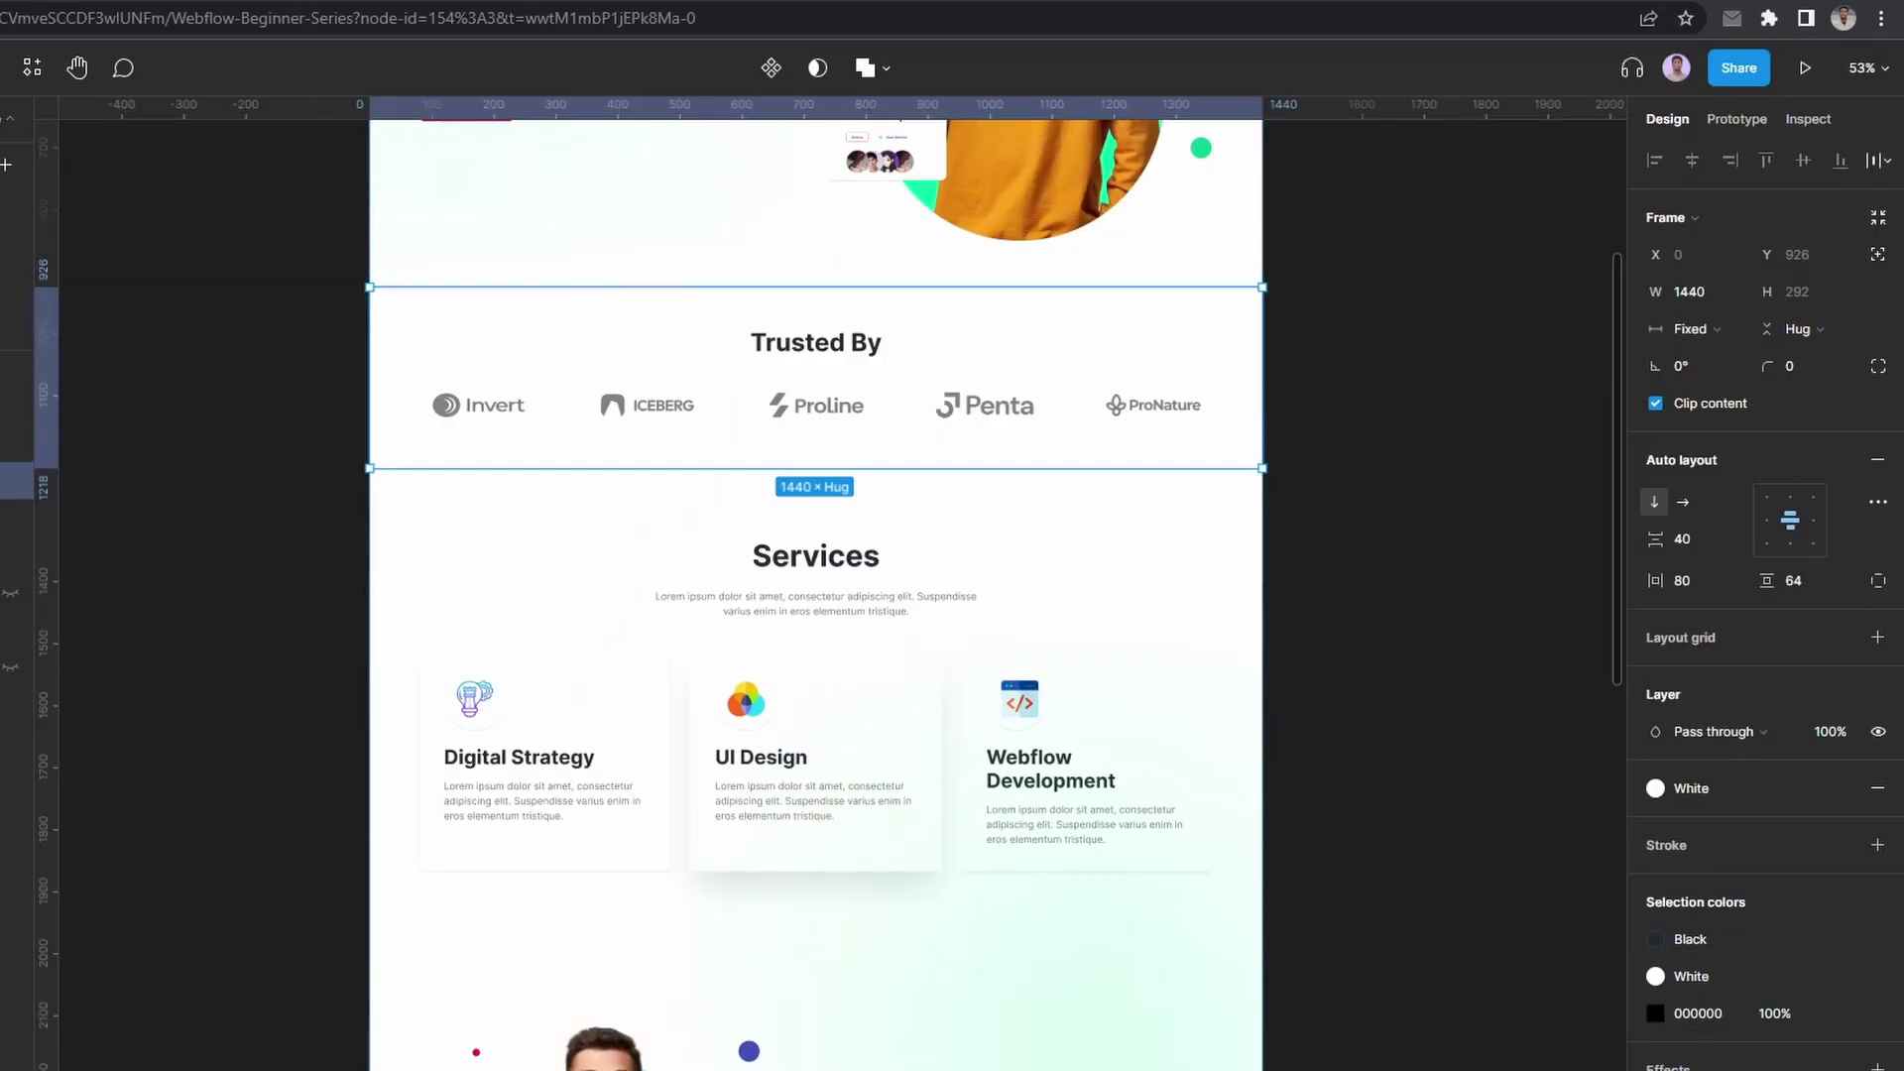
{"action": "key", "text": "ctrl+shift+Tab"}
{"action": "key", "text": "ctrl+Return"}
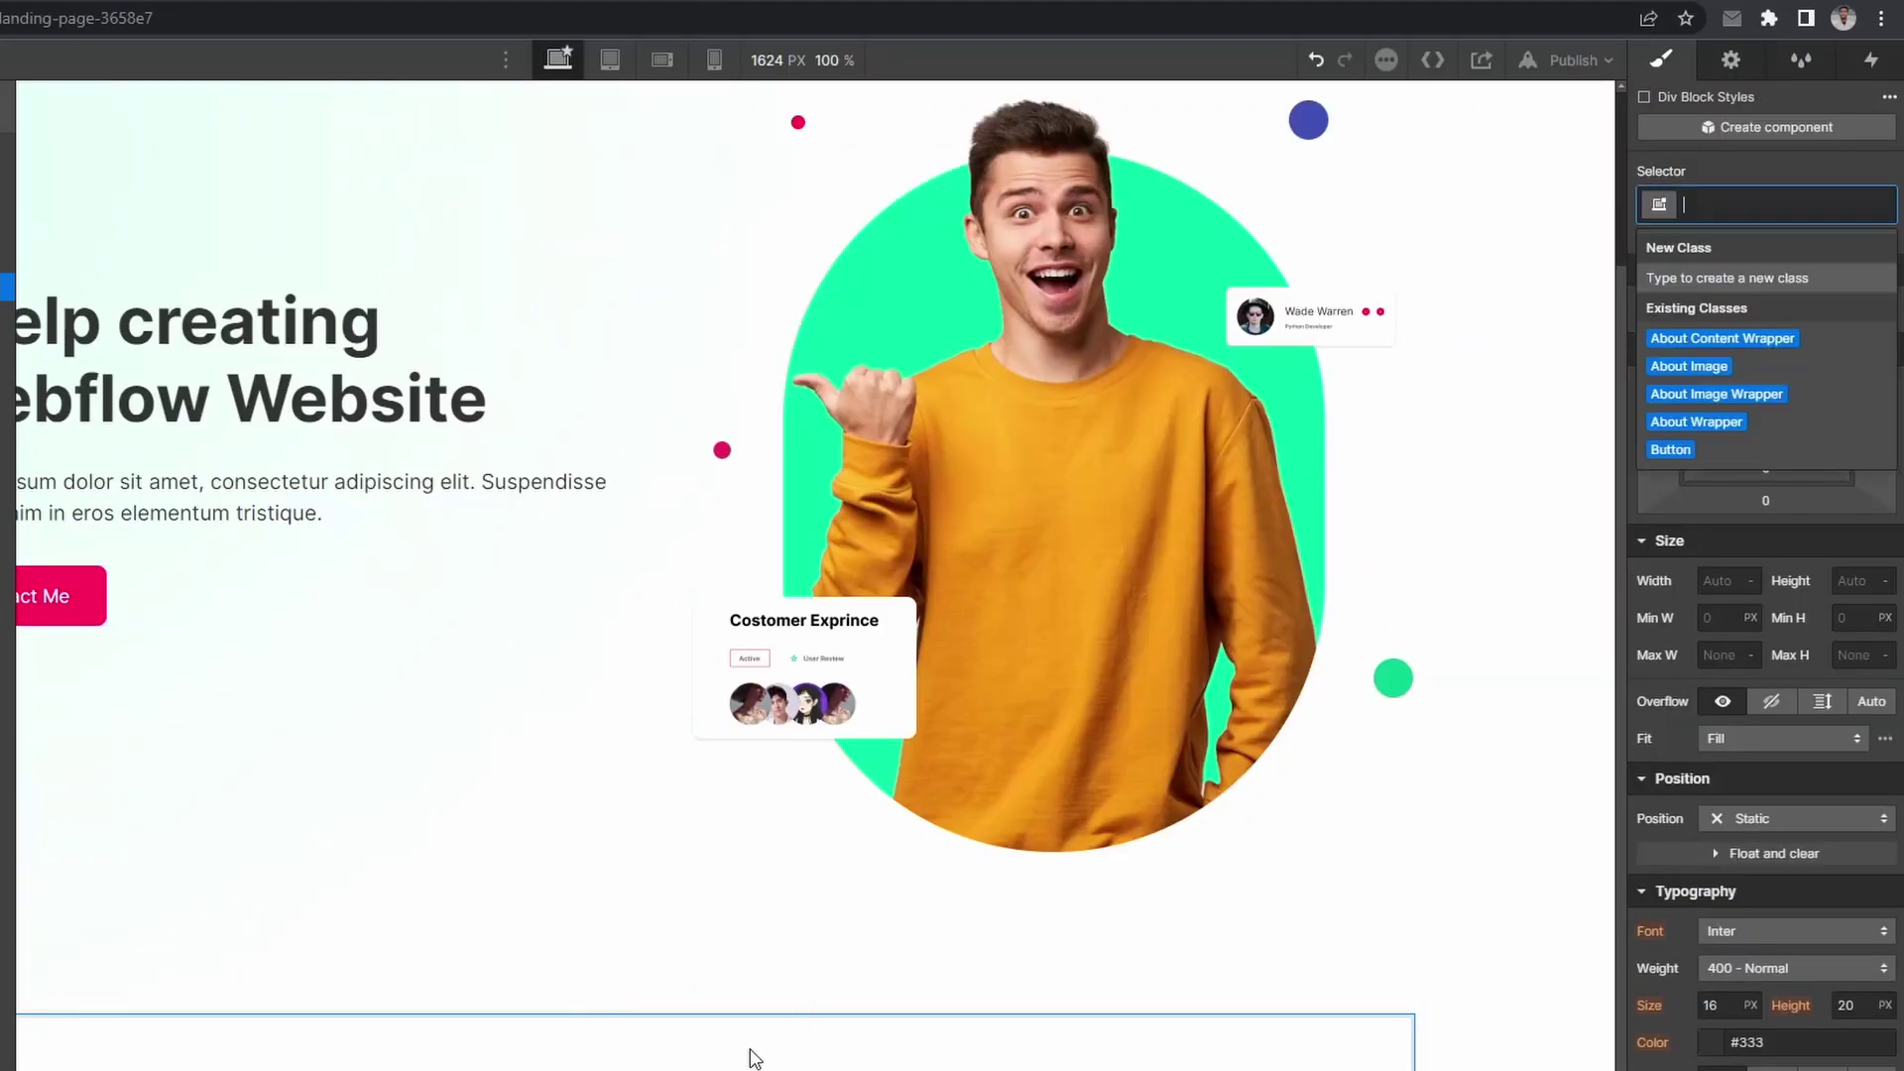
{"action": "type", "text": "heading"}
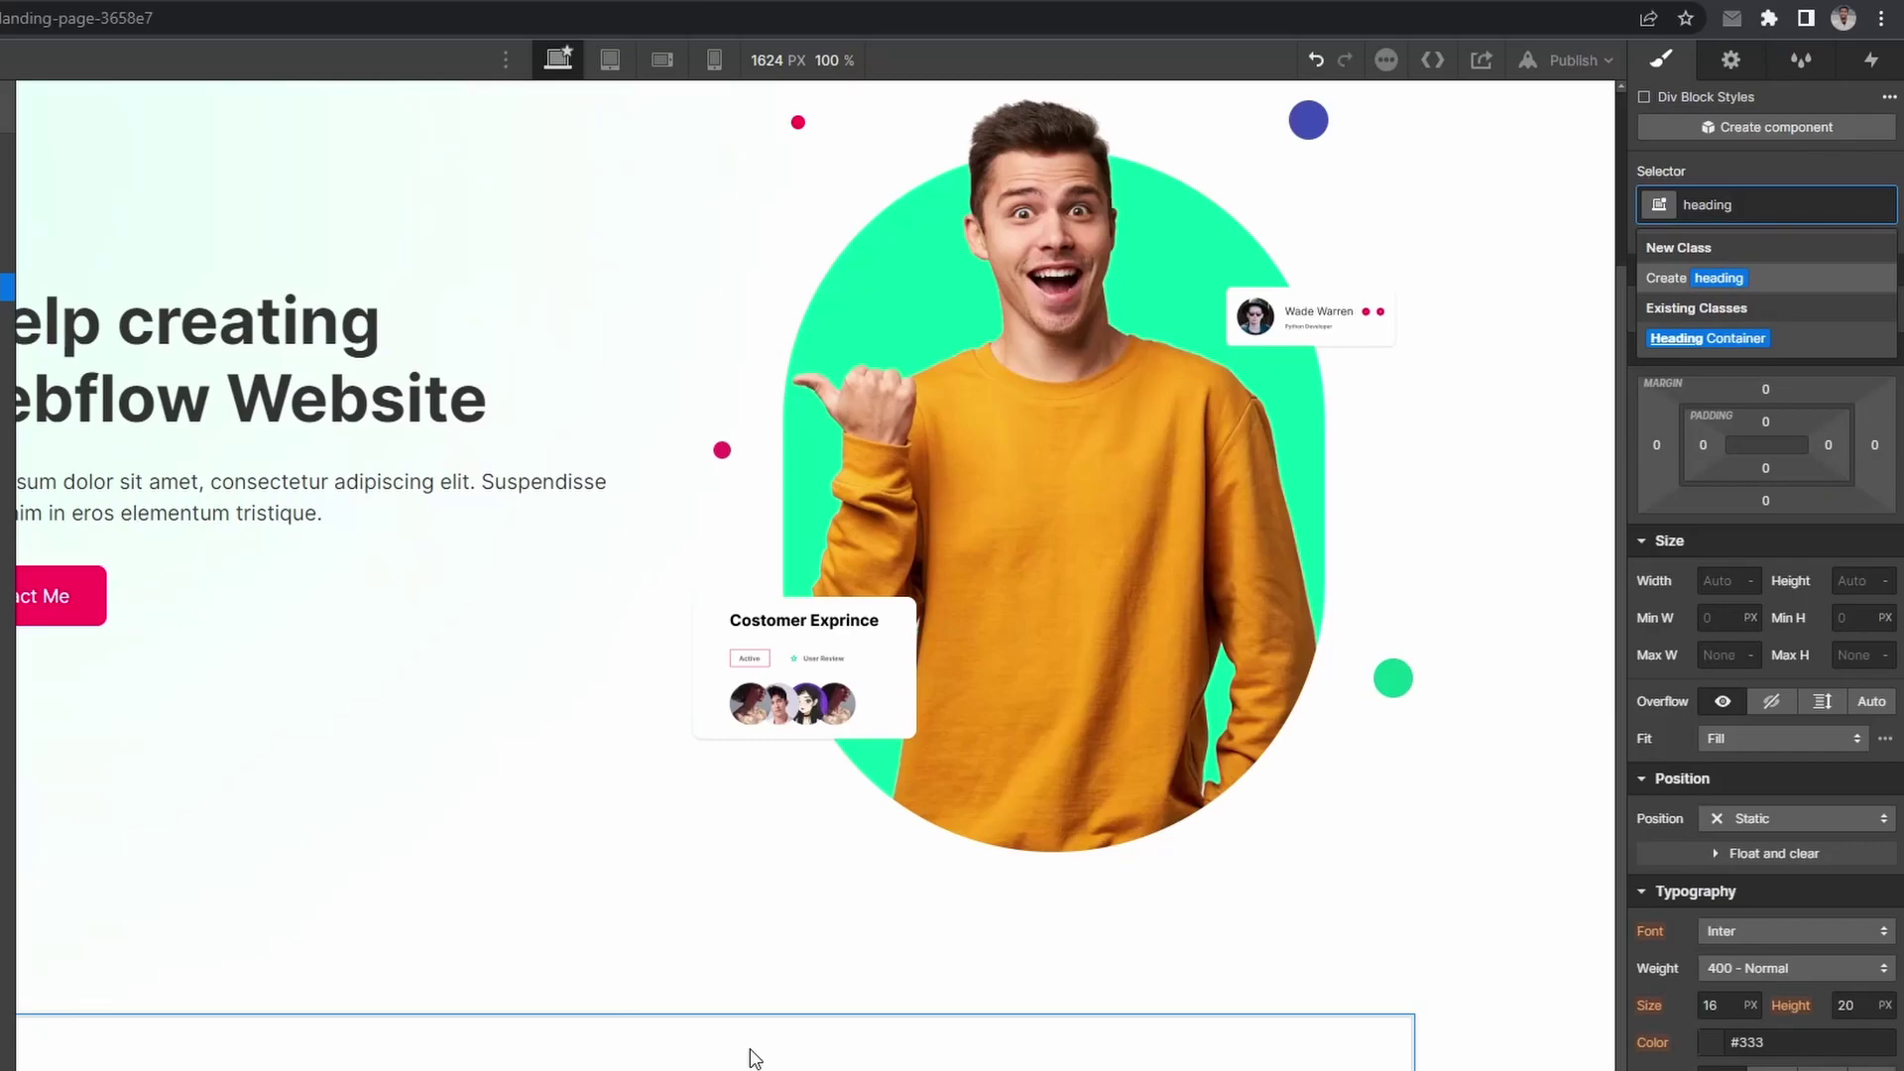
{"action": "key", "text": "Down"}
{"action": "key", "text": "Return"}
Step: Insert a heading in the Heading Container and check the Trusted By title's heading style in the Figma design
{"action": "key", "text": "ctrl+k"}
{"action": "type", "text": "head"}
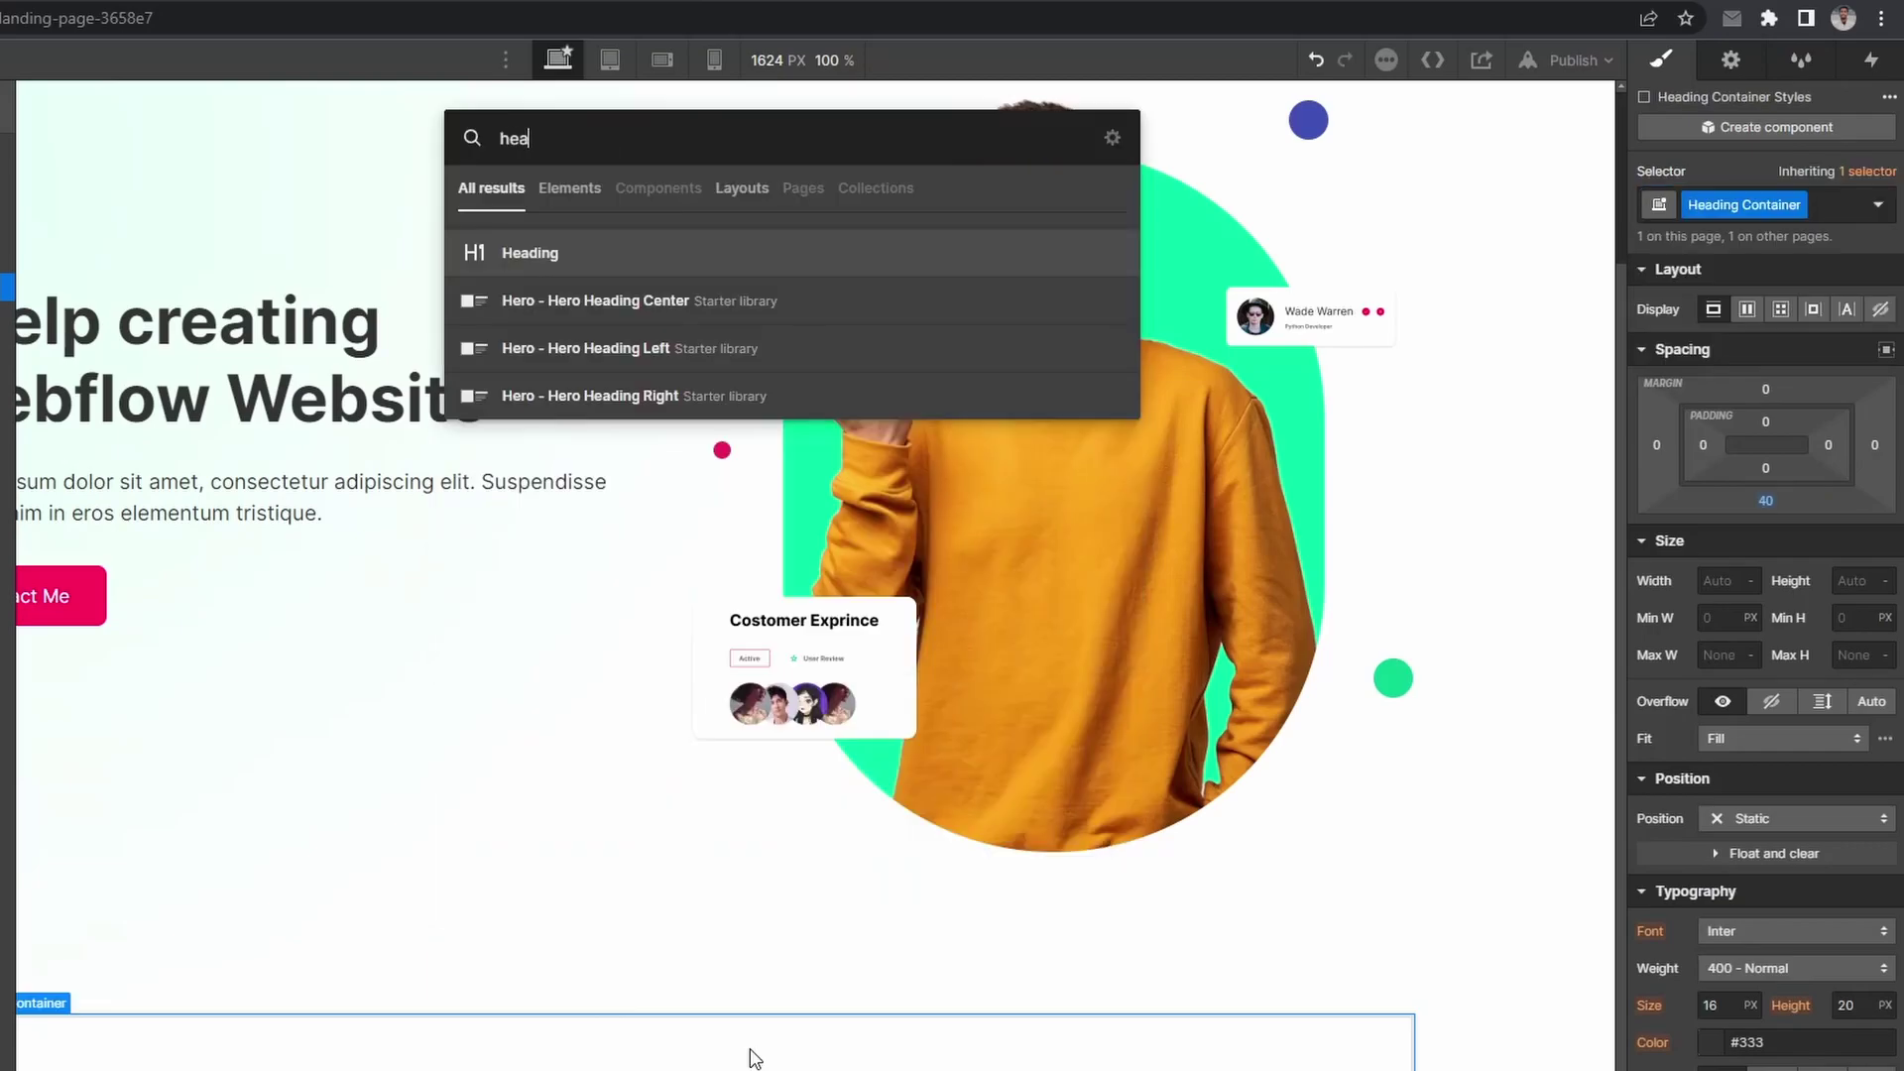
{"action": "key", "text": "Return"}
{"action": "key", "text": "ctrl+Tab"}
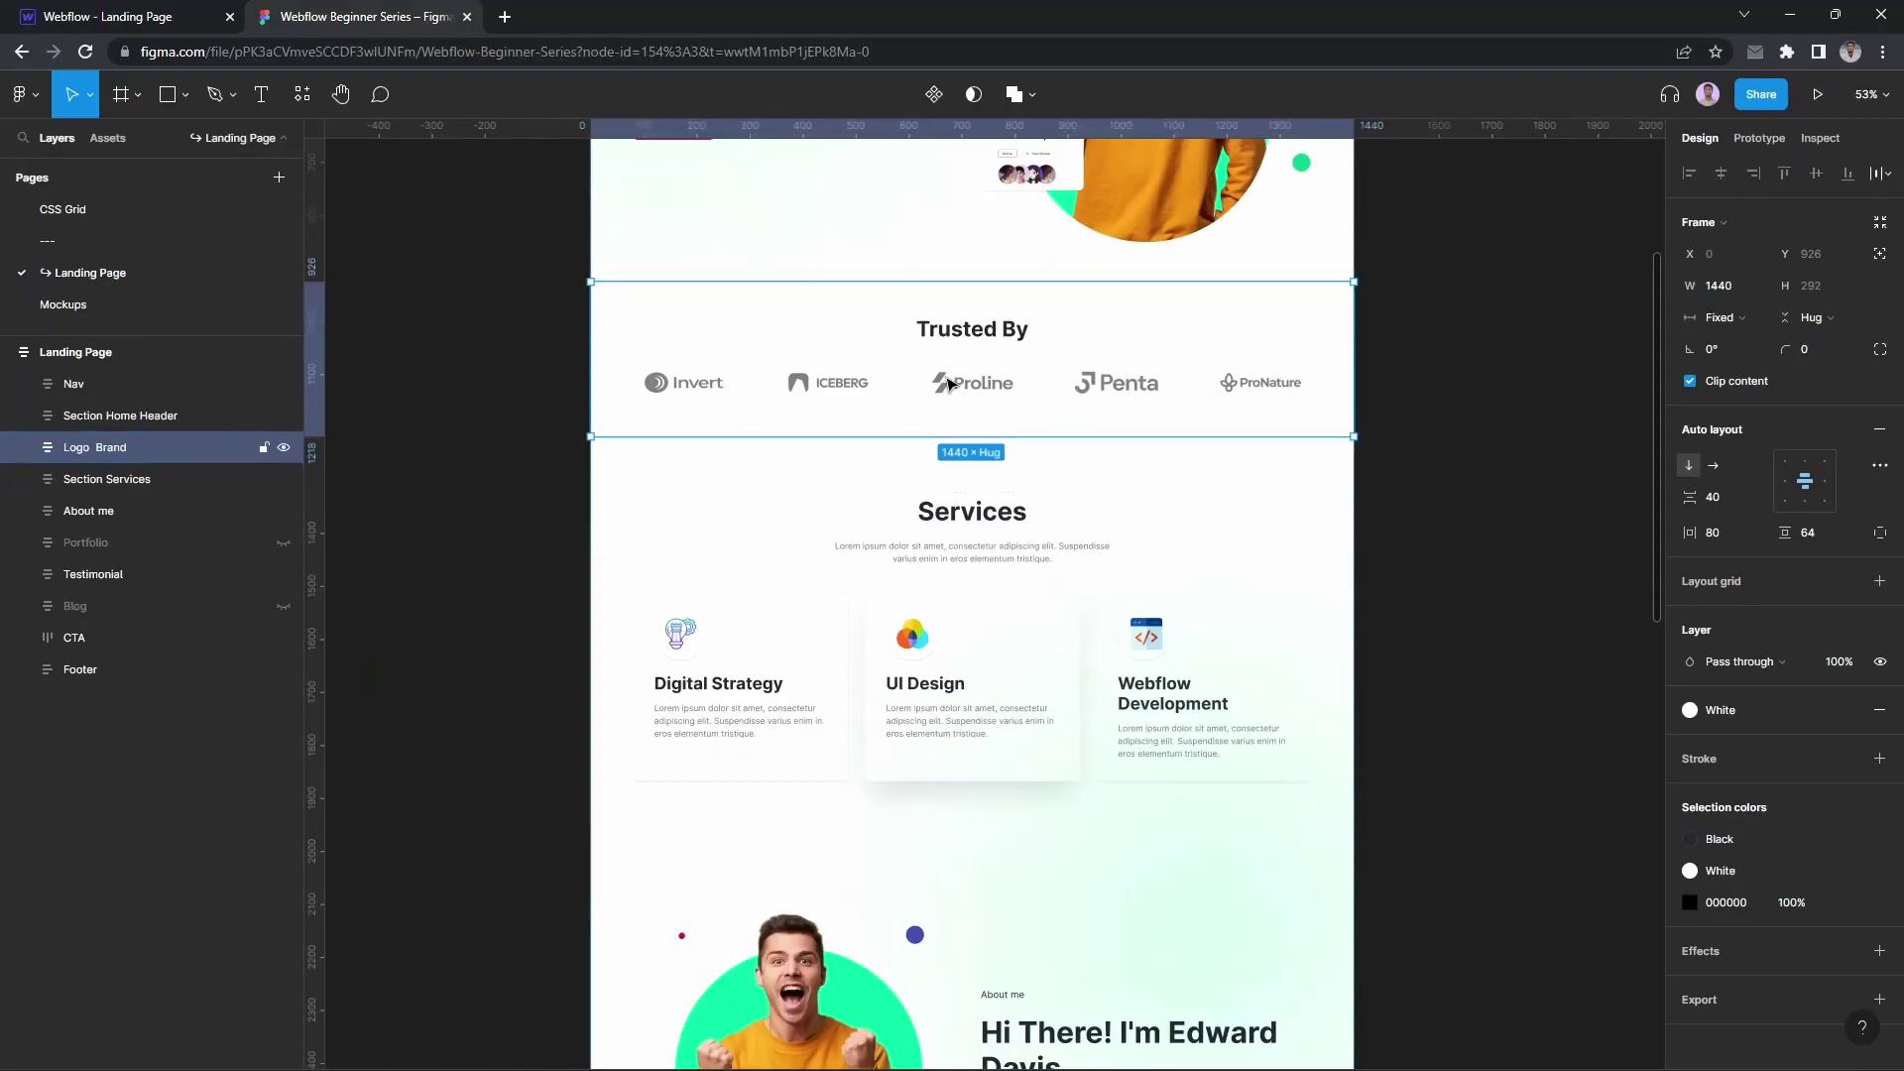
{"action": "left_click", "coordinate": [959, 336]}
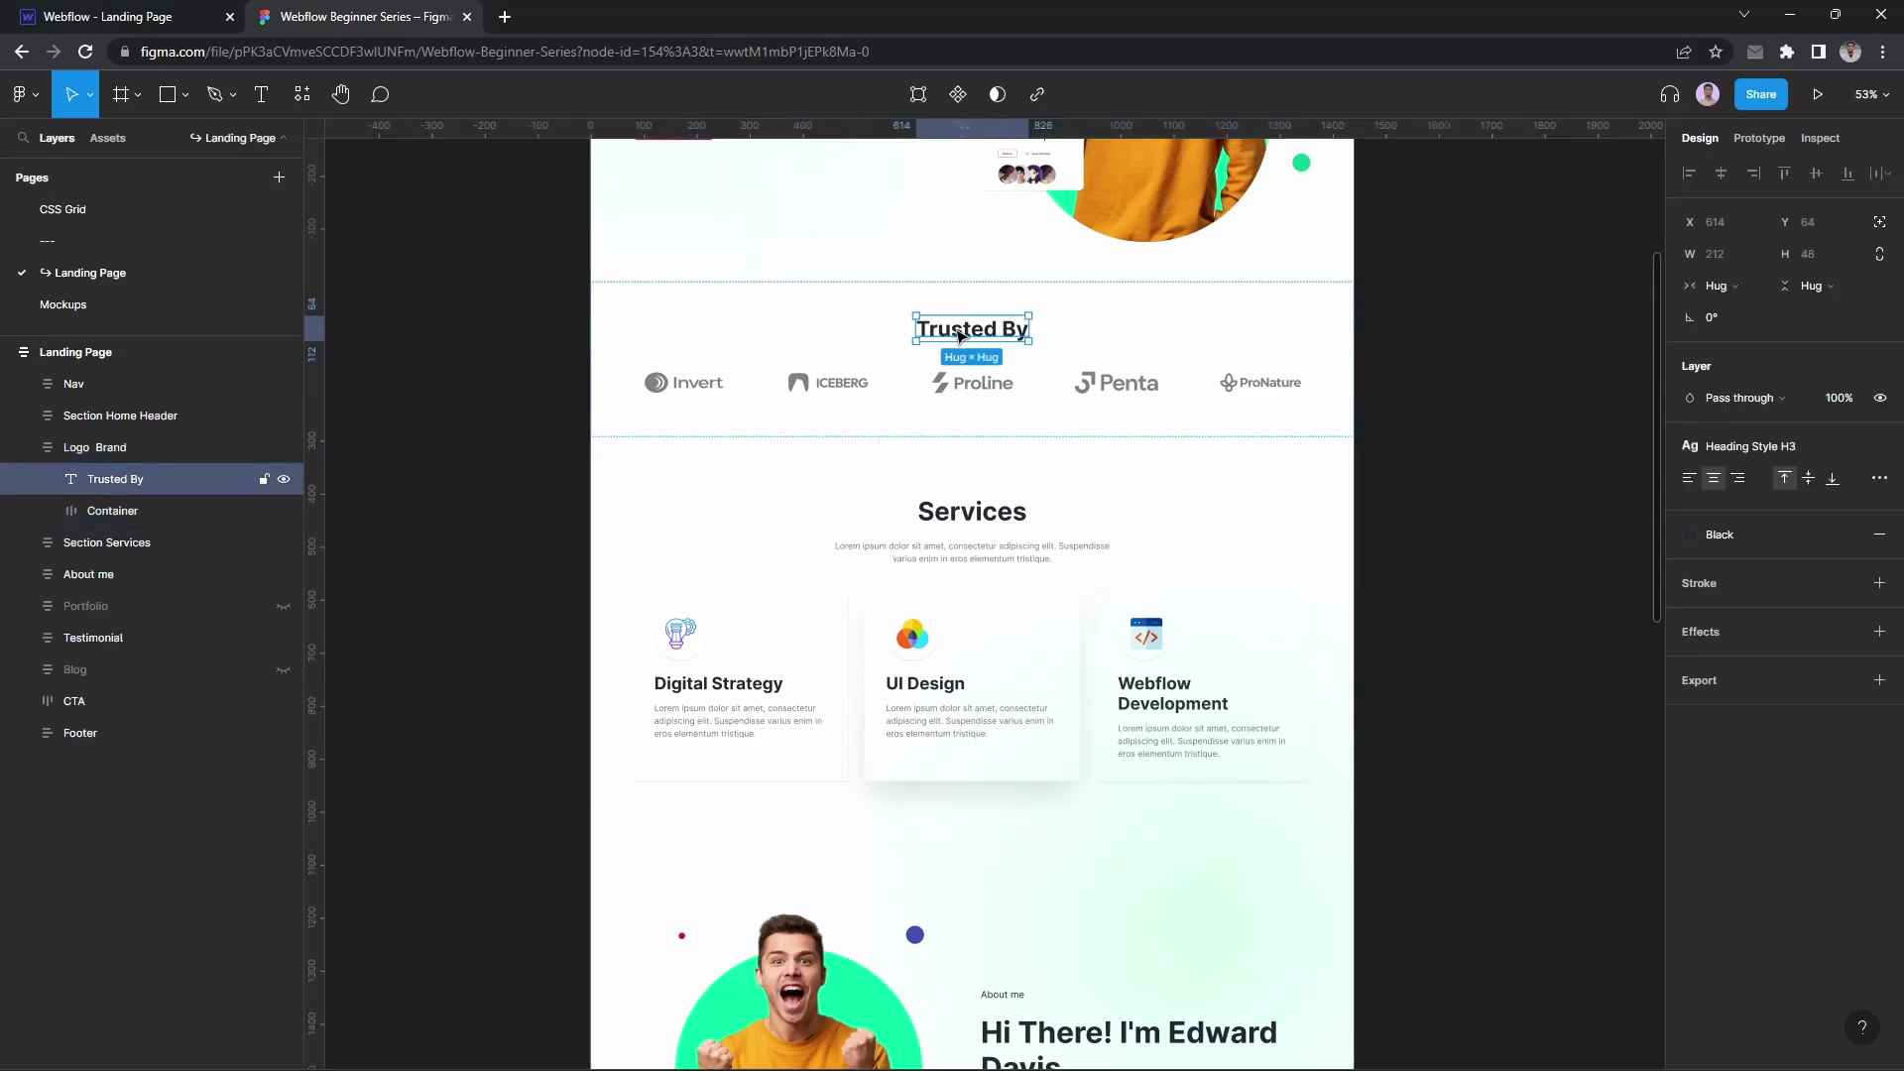
{"action": "key", "text": "ctrl+Tab"}
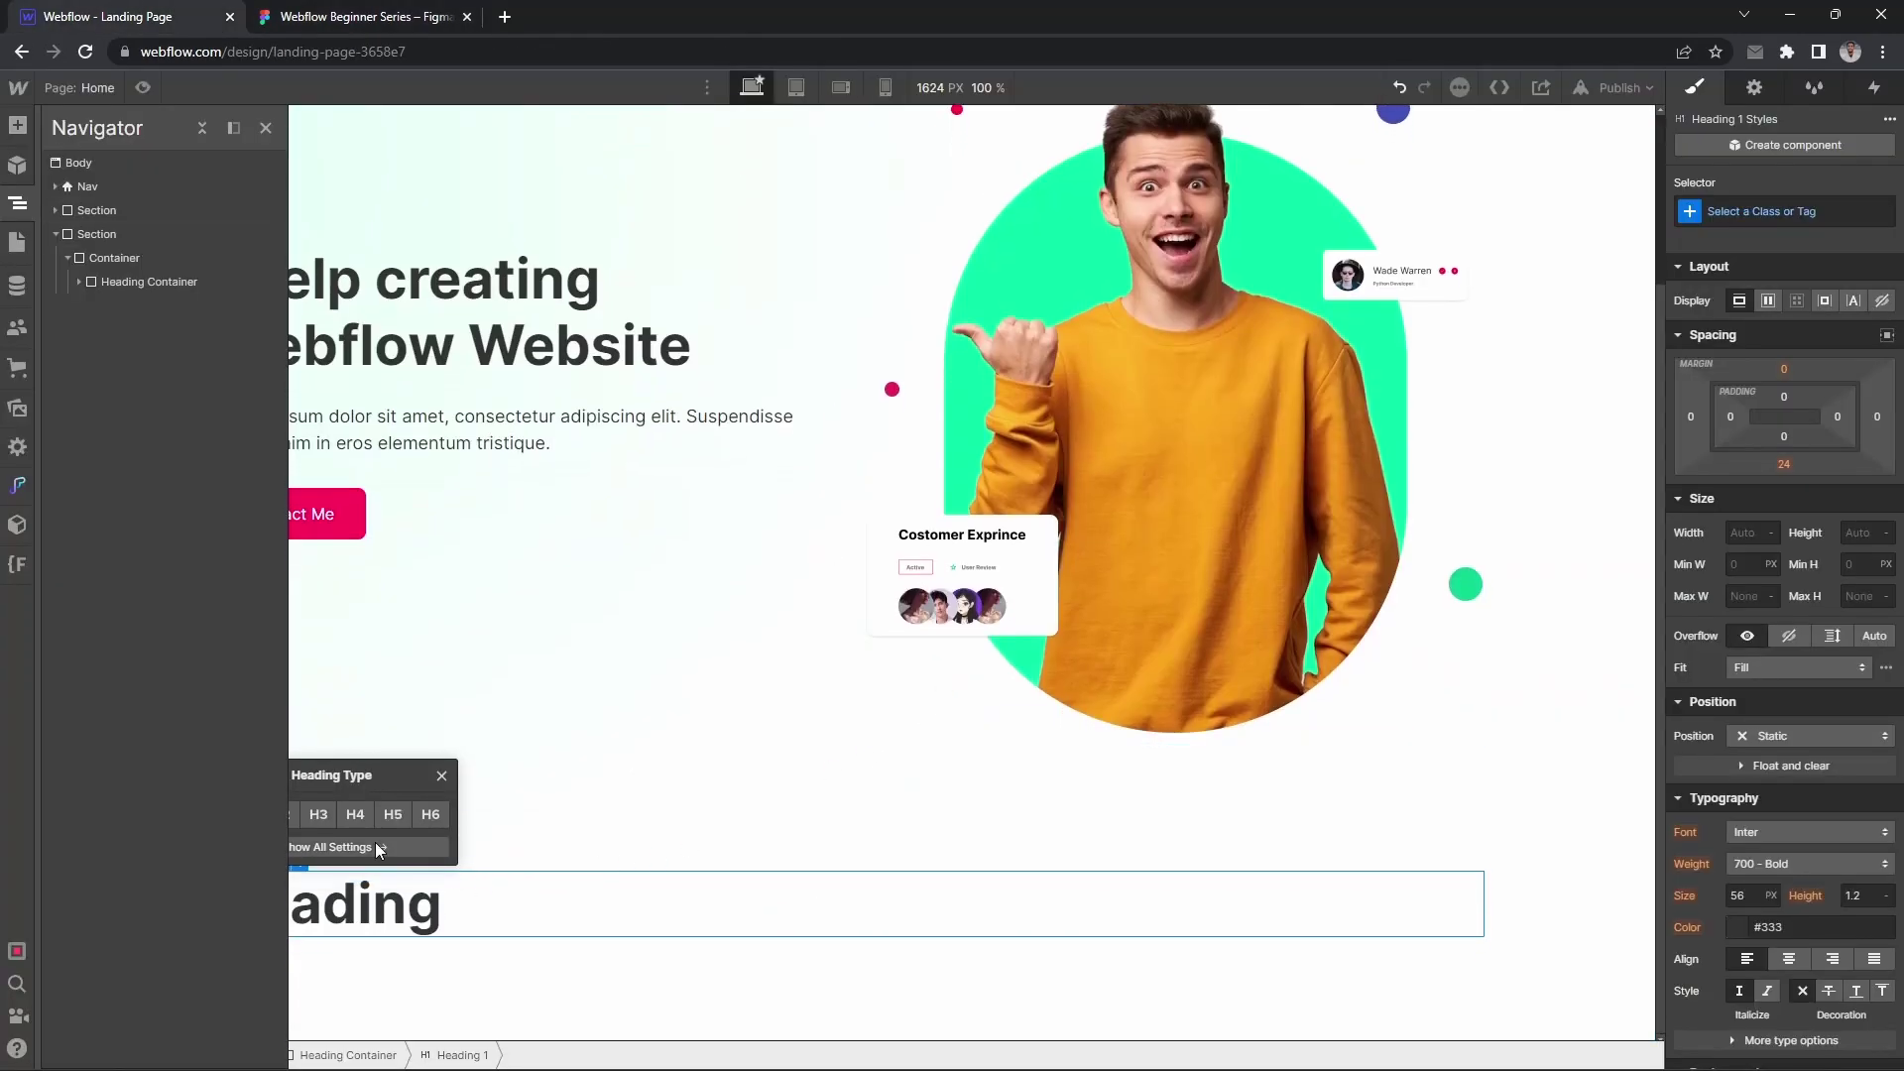
Step: Set the new heading's type to H3 and its text to "Trusted By"
{"action": "left_click_drag", "start_coordinate": [342, 786], "coordinate": [683, 739]}
{"action": "left_click", "coordinate": [642, 771]}
{"action": "left_click", "coordinate": [420, 913]}
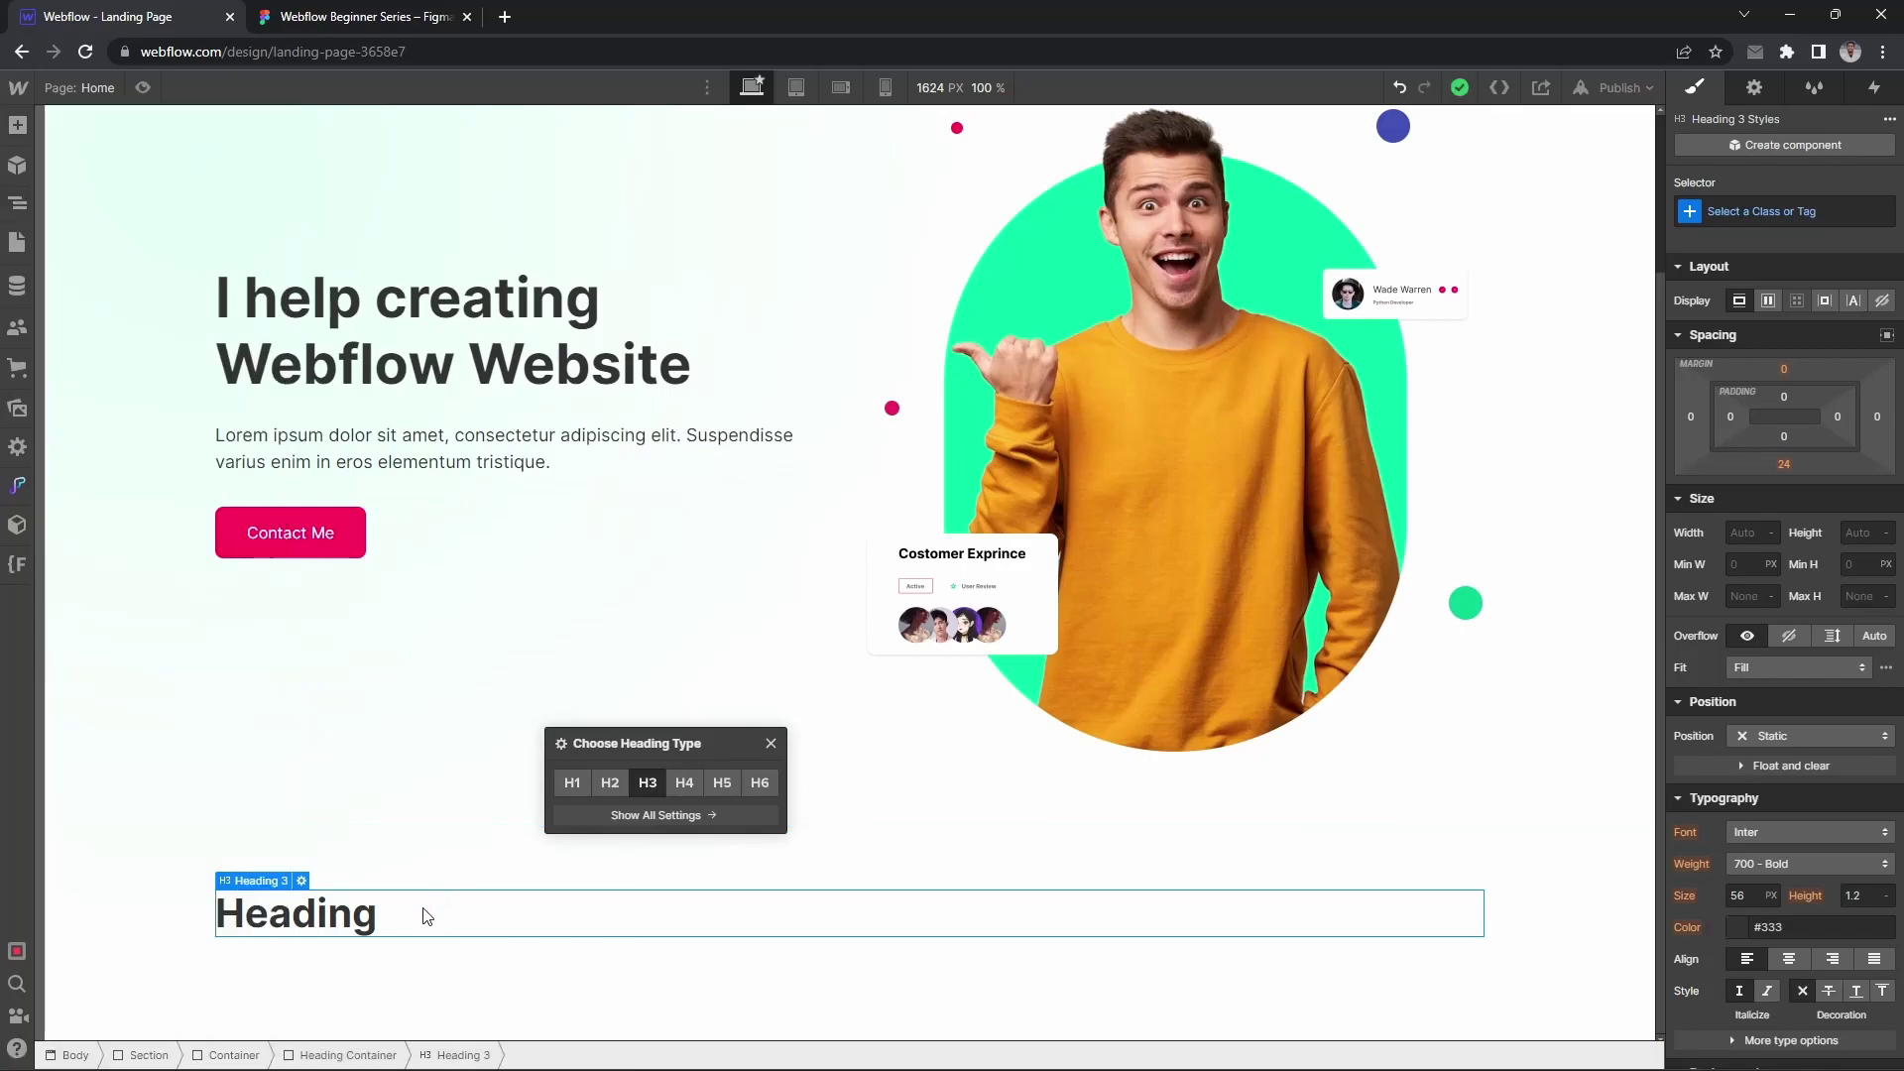
{"action": "double_click", "coordinate": [425, 908]}
{"action": "type", "text": "Trusted By"}
{"action": "key", "text": "Escape"}
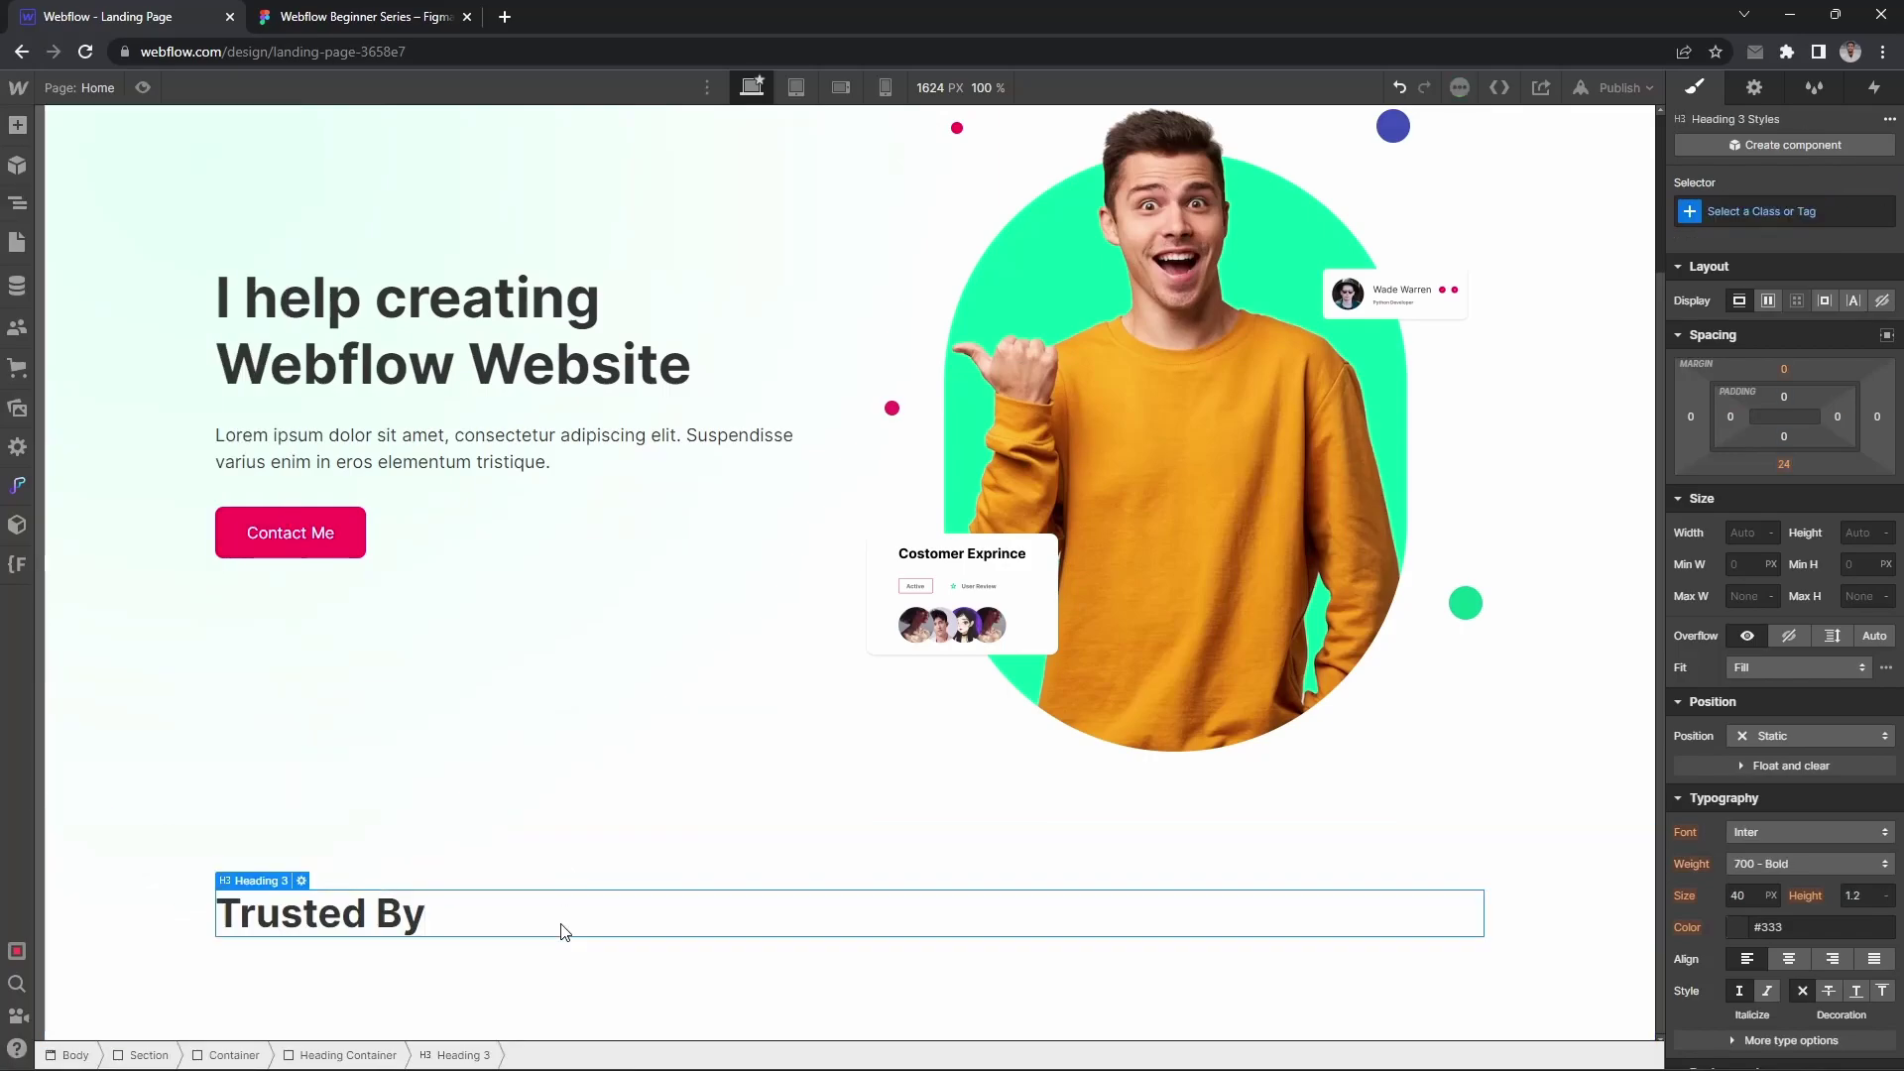
Step: Create a Text Center class on the Trusted By heading and set its text alignment to center
{"action": "key", "text": "ctrl+Return"}
{"action": "type", "text": "tex"}
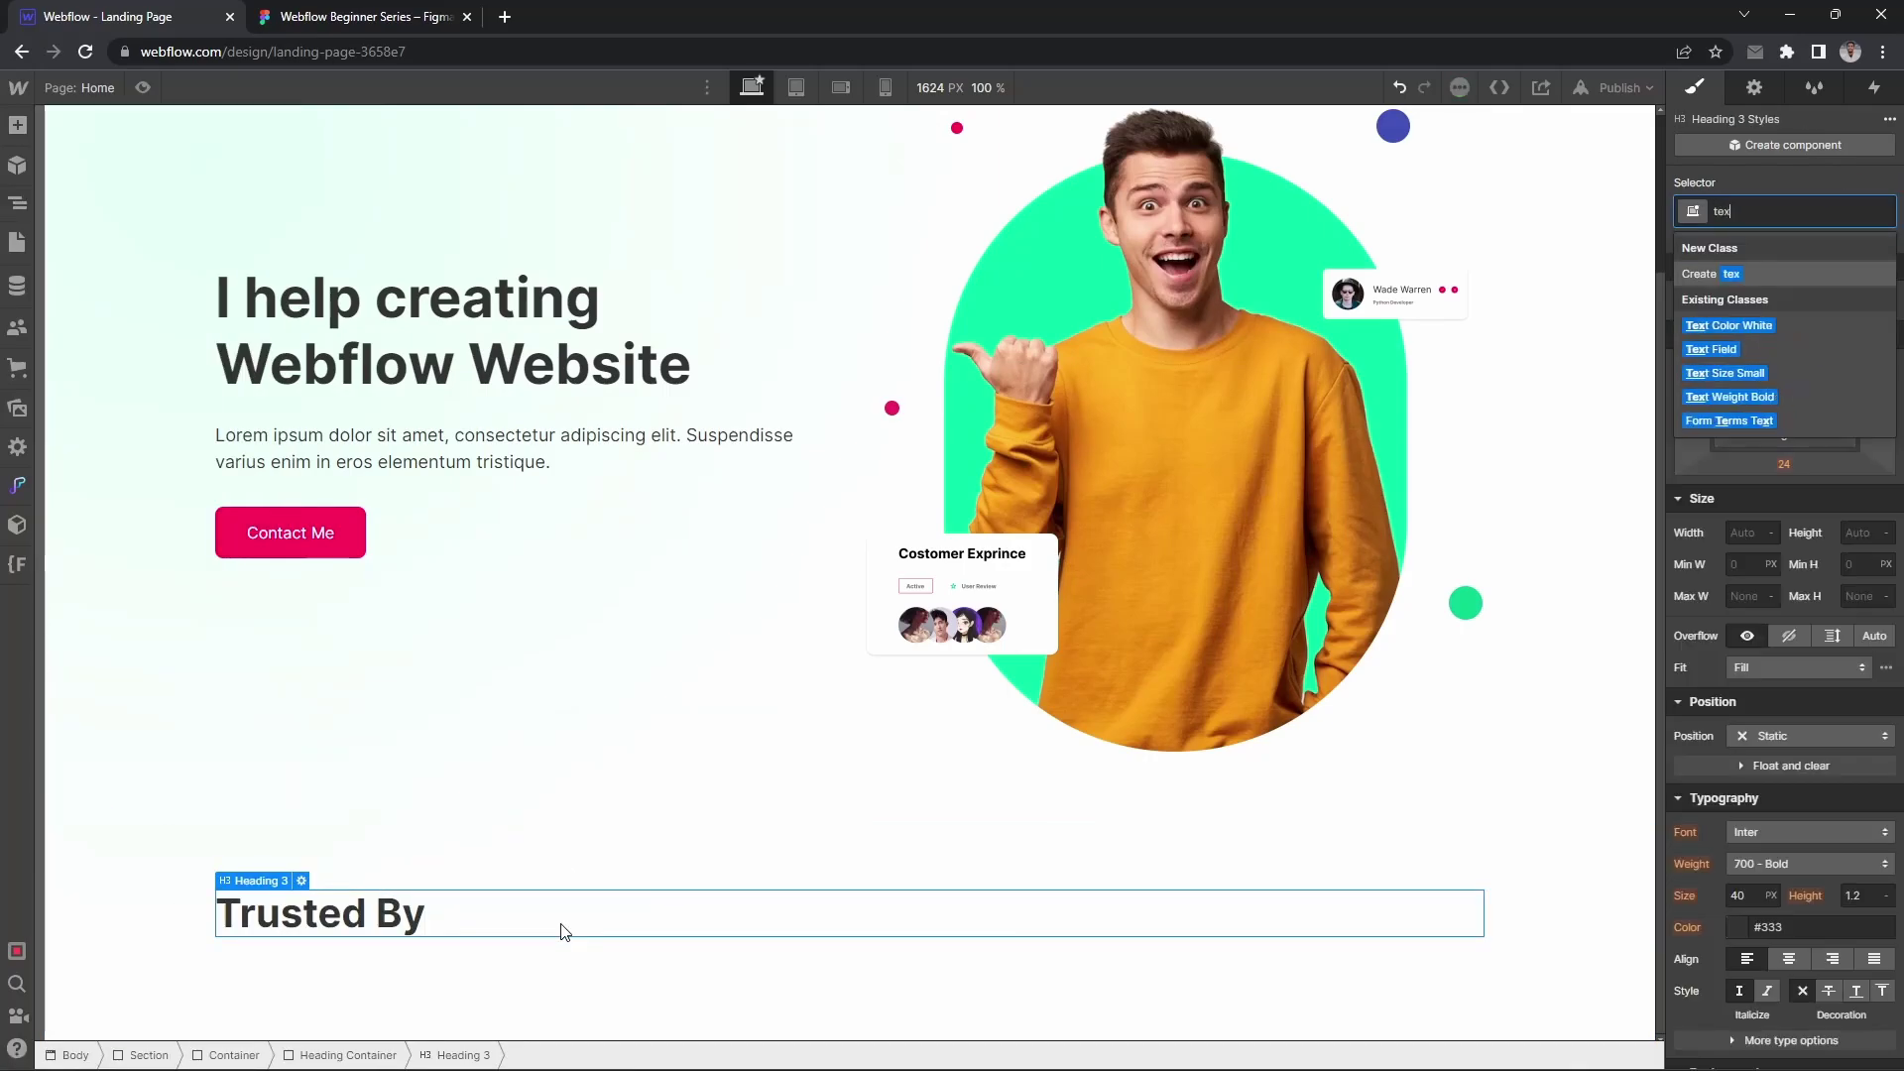
{"action": "type", "text": "t center"}
{"action": "key", "text": "Return"}
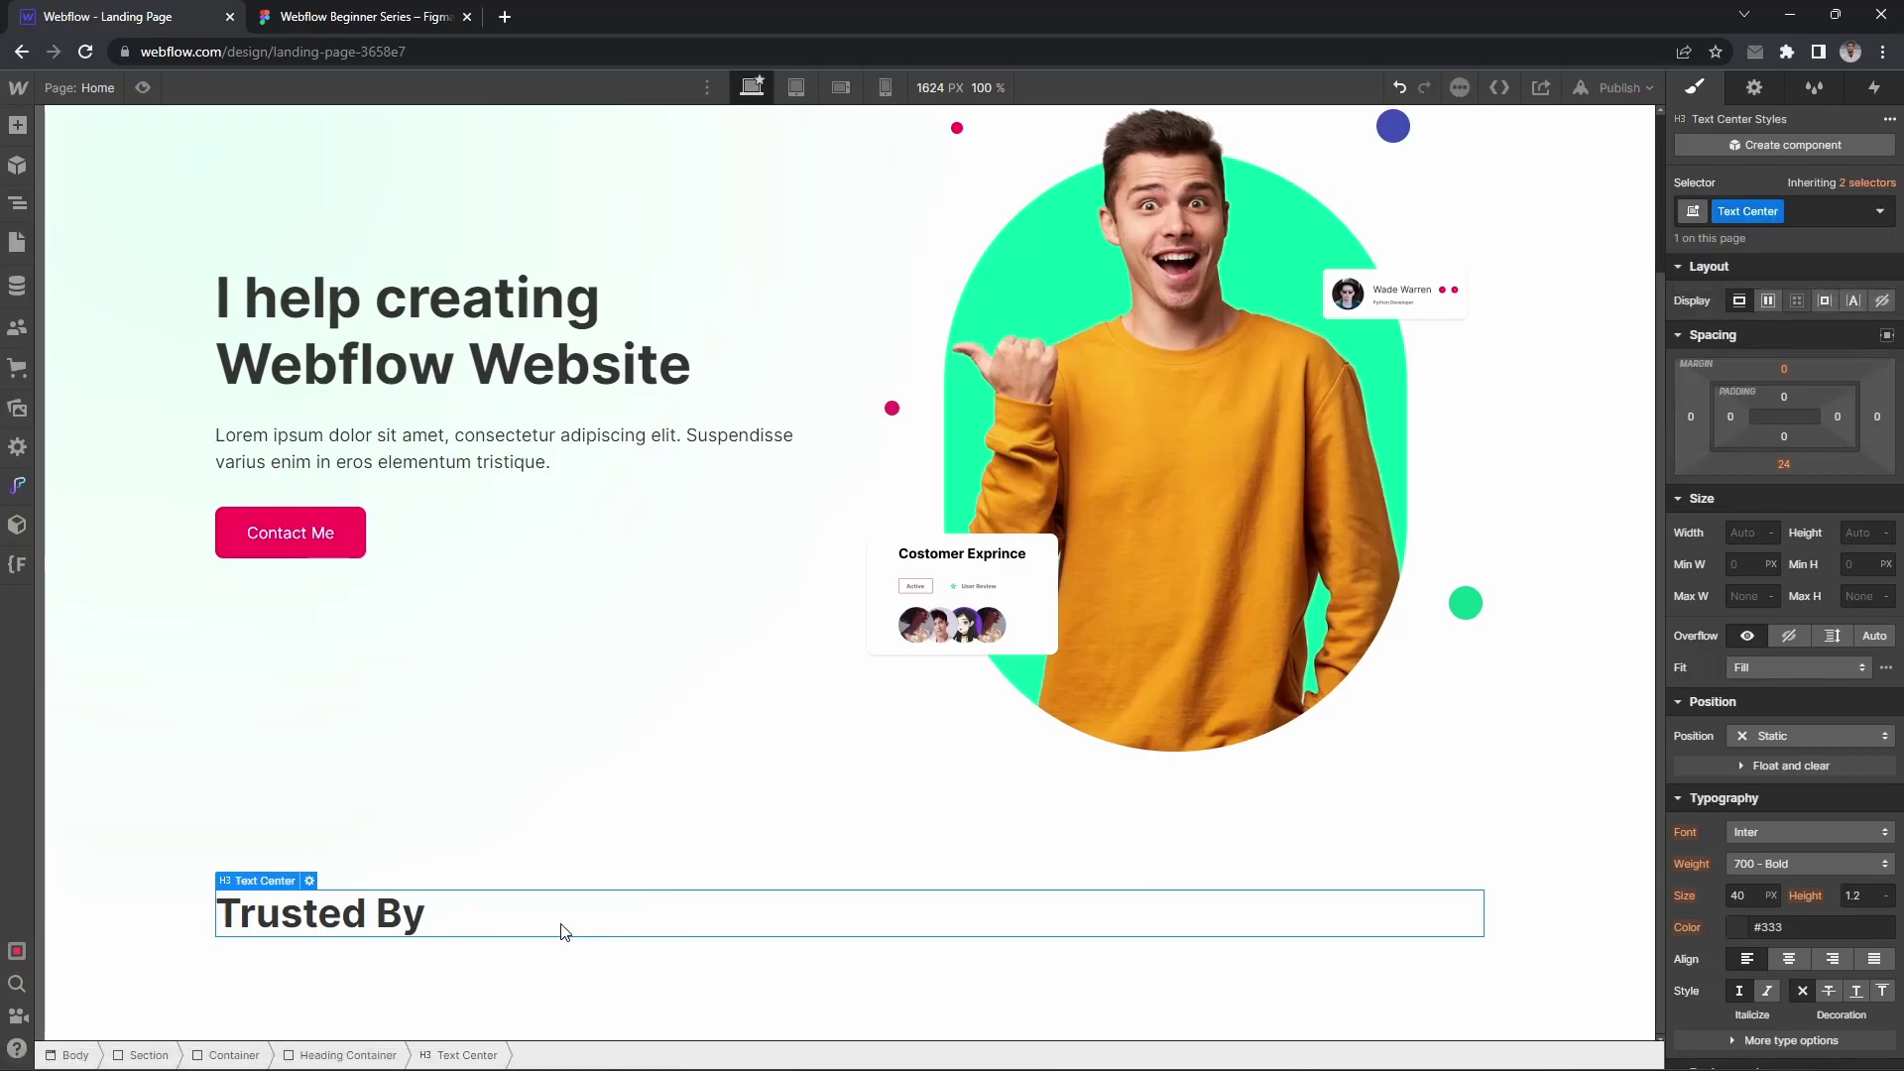
{"action": "left_click", "coordinate": [1787, 959]}
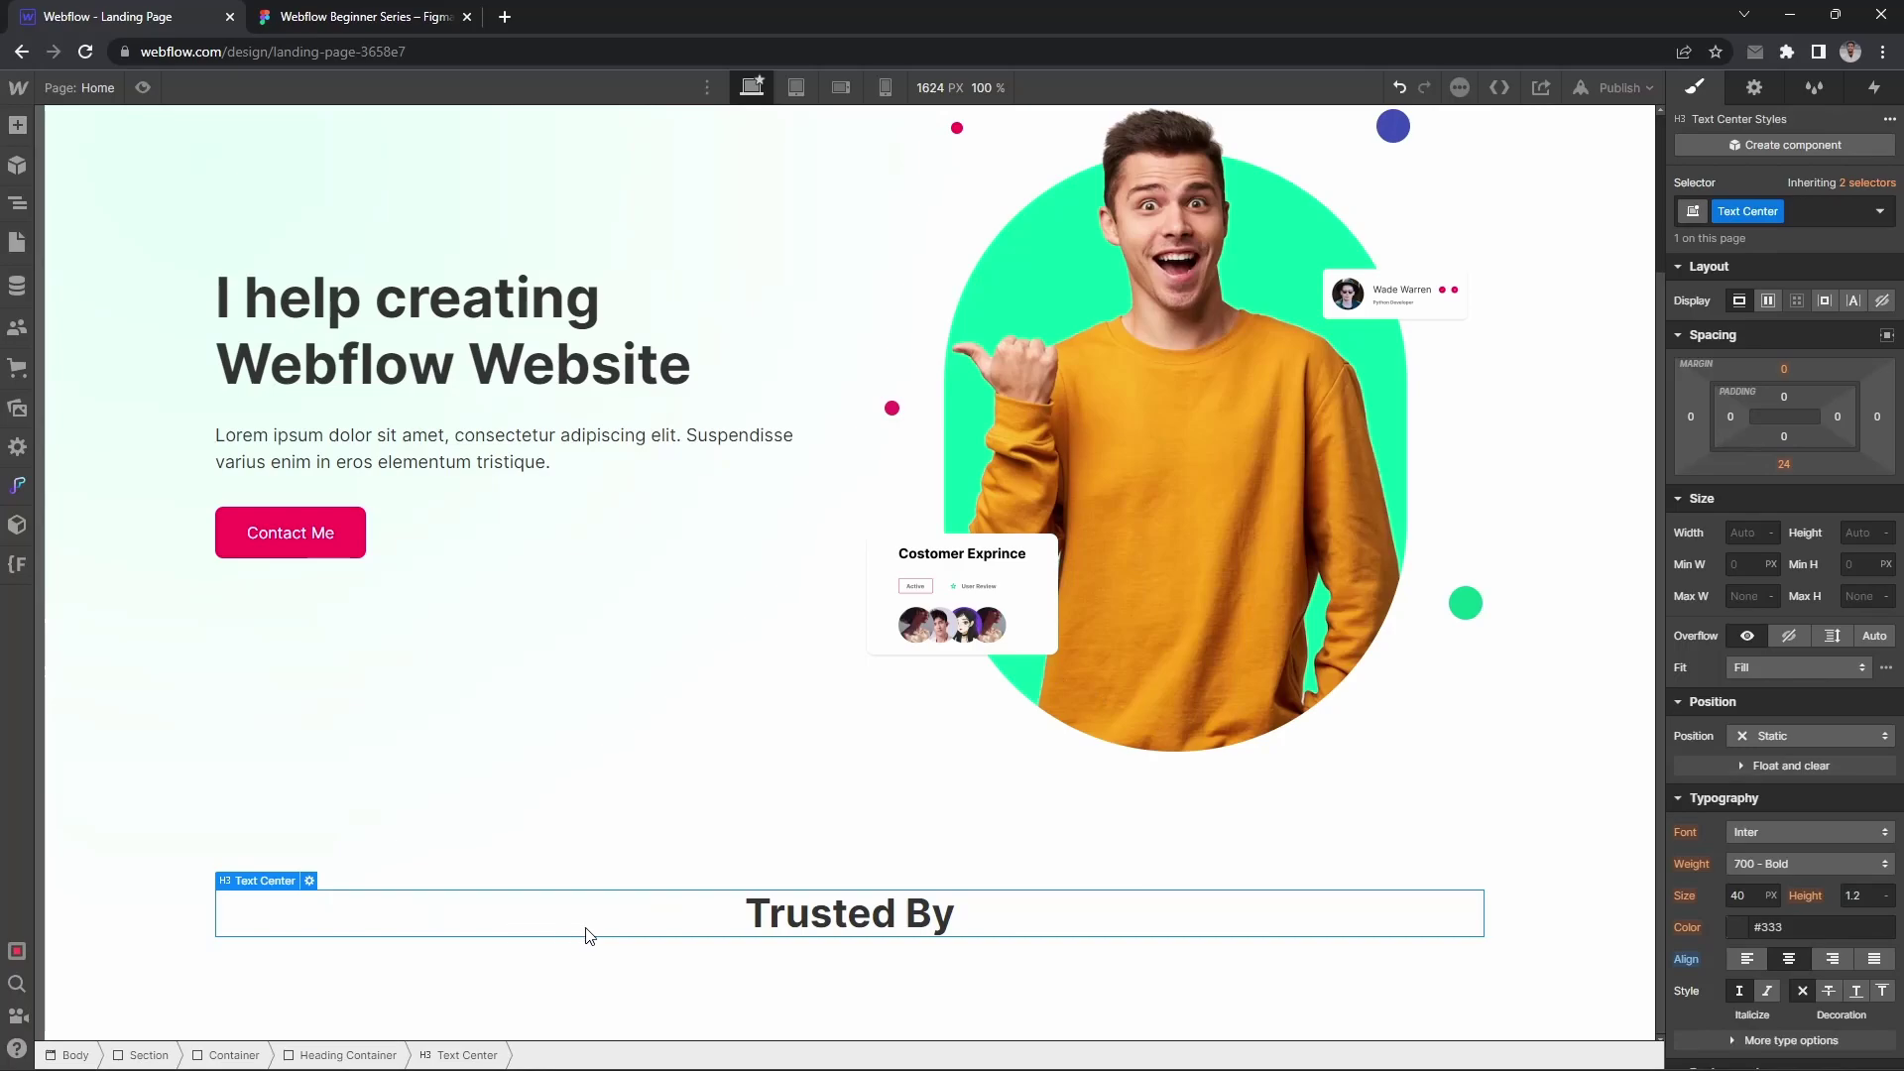
Step: Select the Heading Container and examine the brand logo row's container and spacing in the Figma design
{"action": "left_click", "coordinate": [385, 1055]}
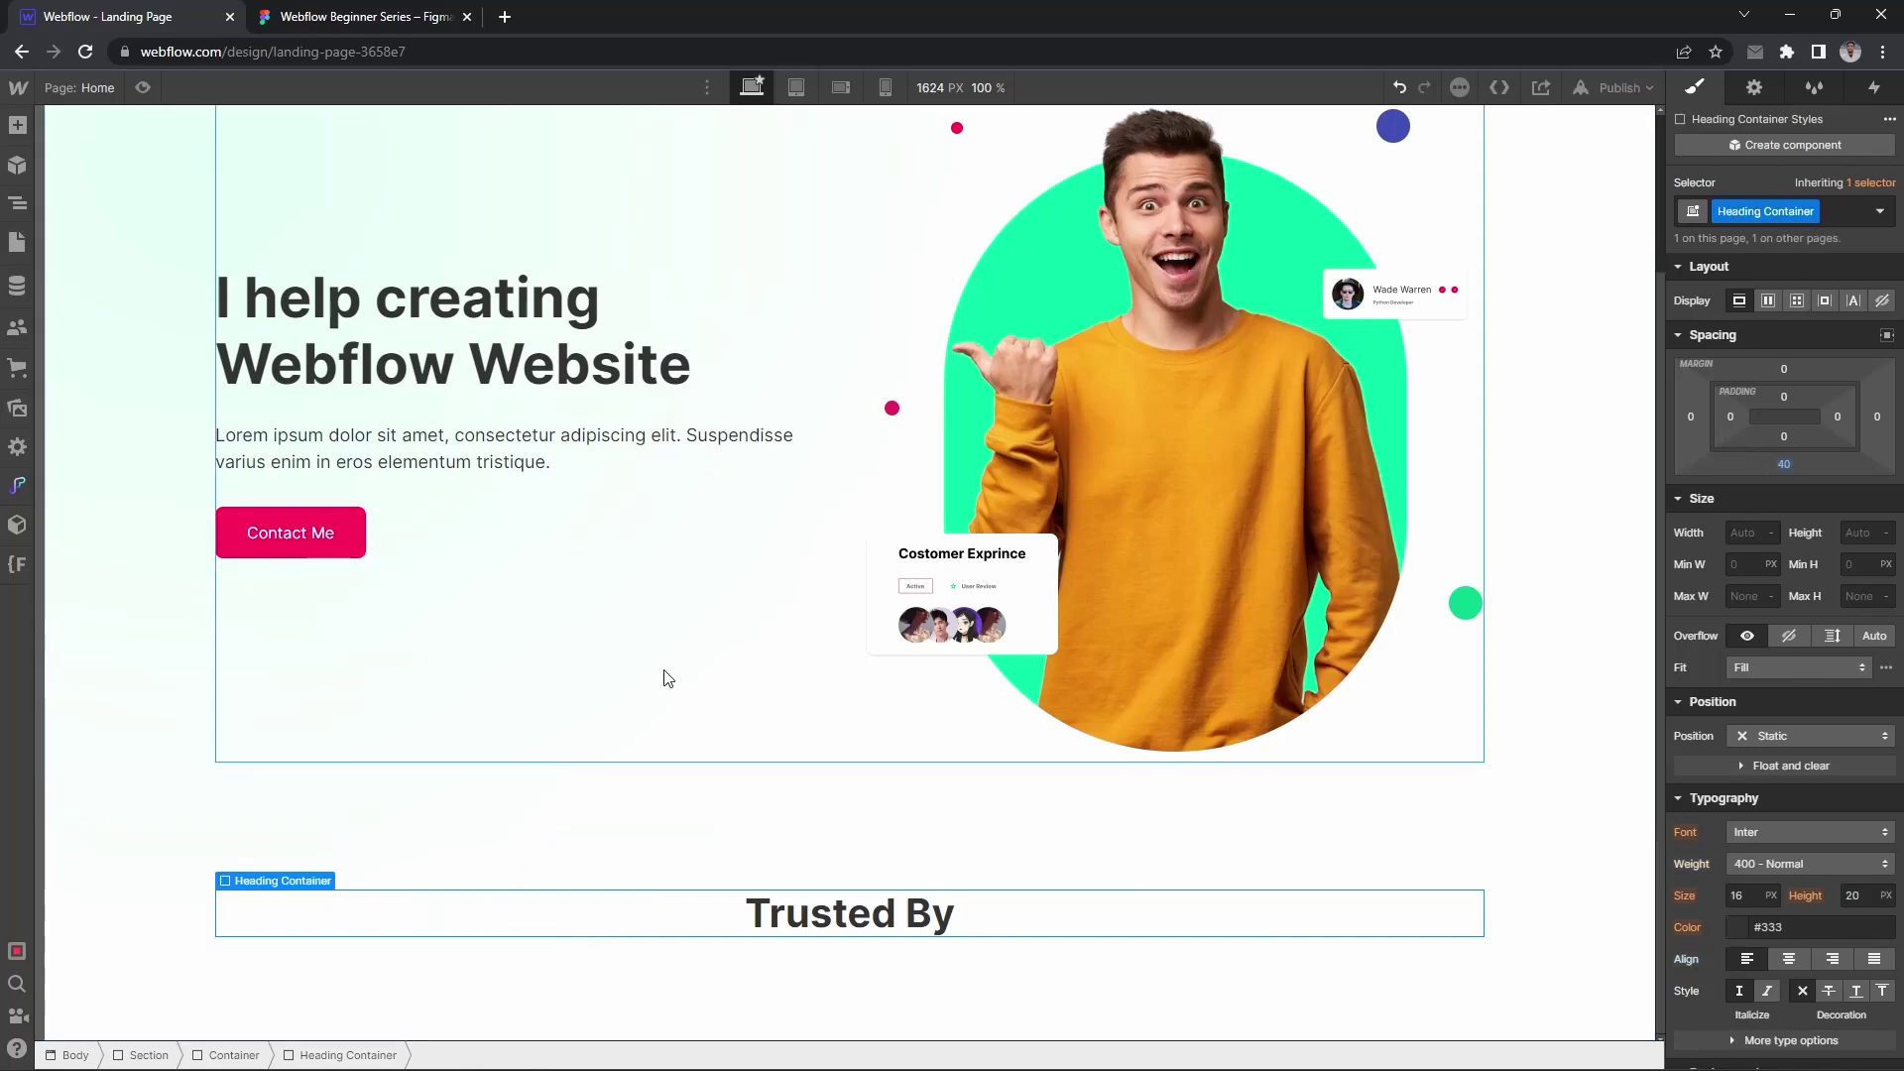
{"action": "left_click", "coordinate": [356, 17]}
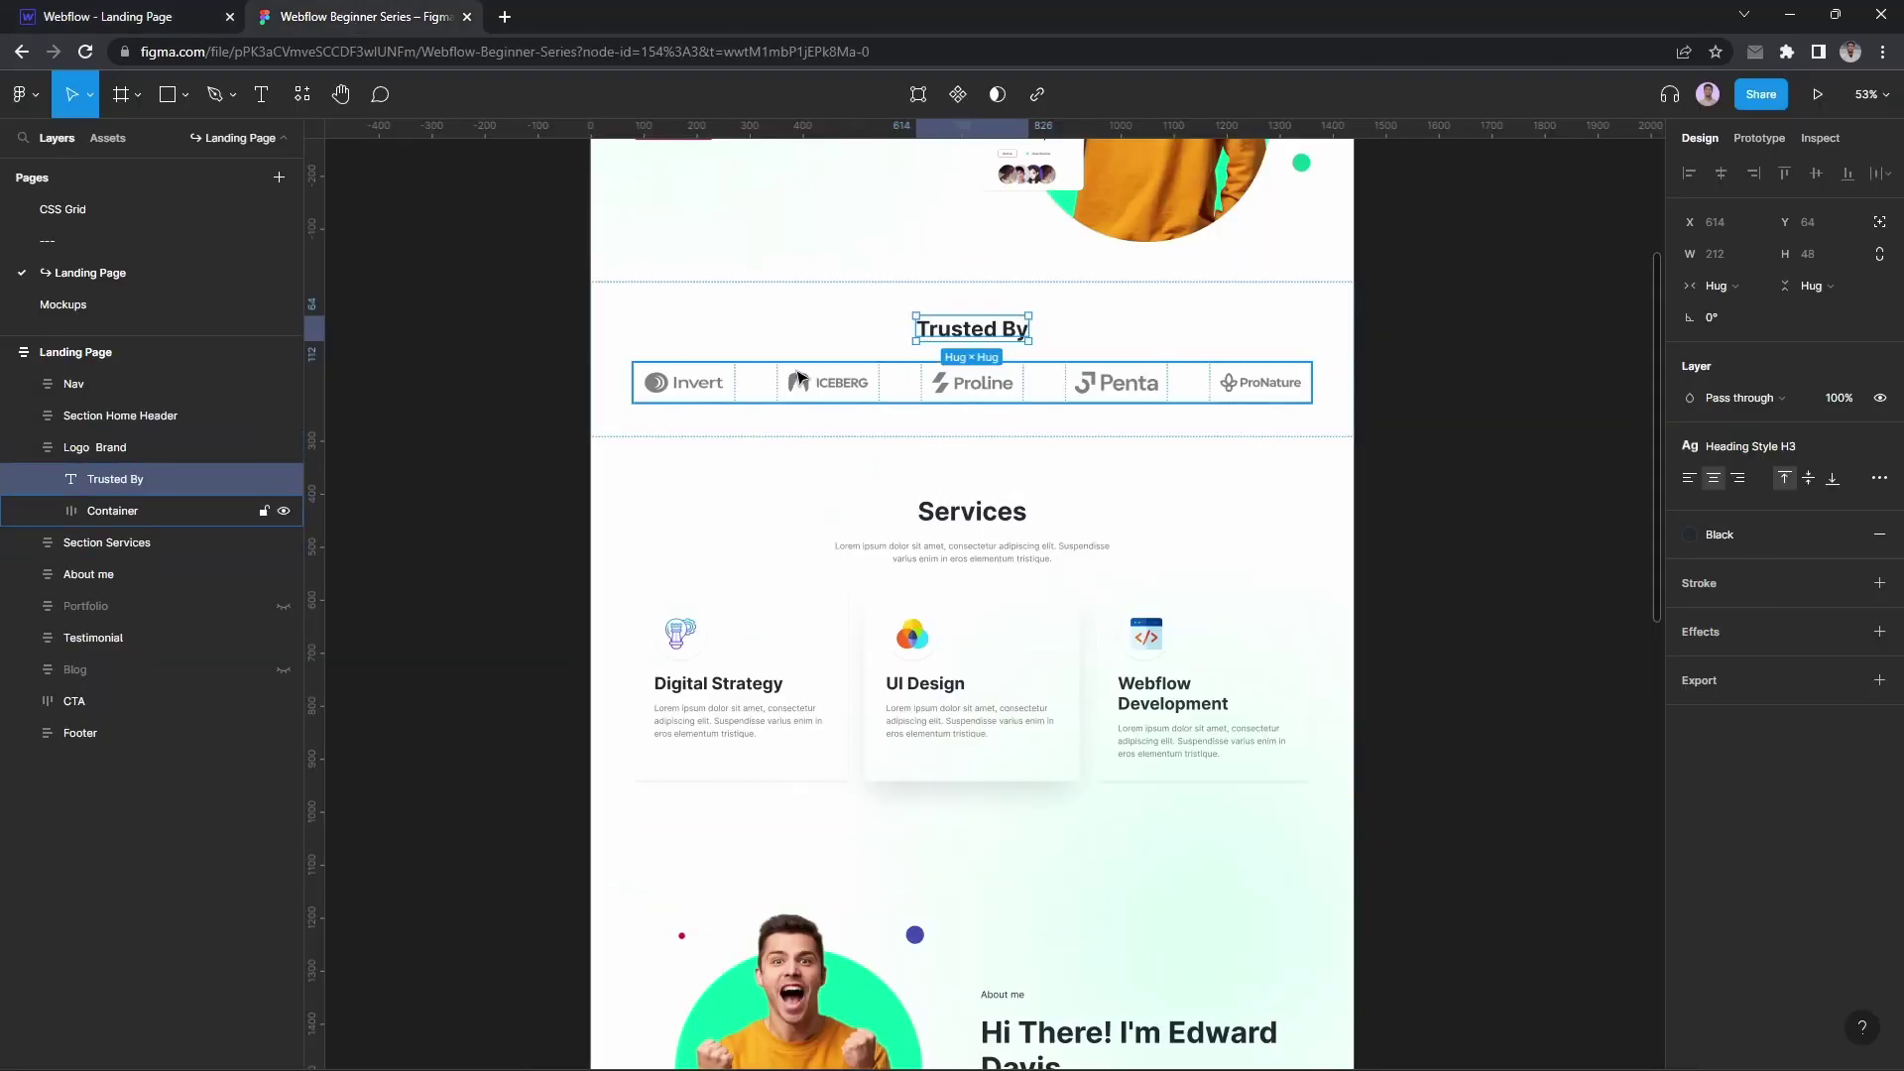
{"action": "left_click", "coordinate": [738, 381]}
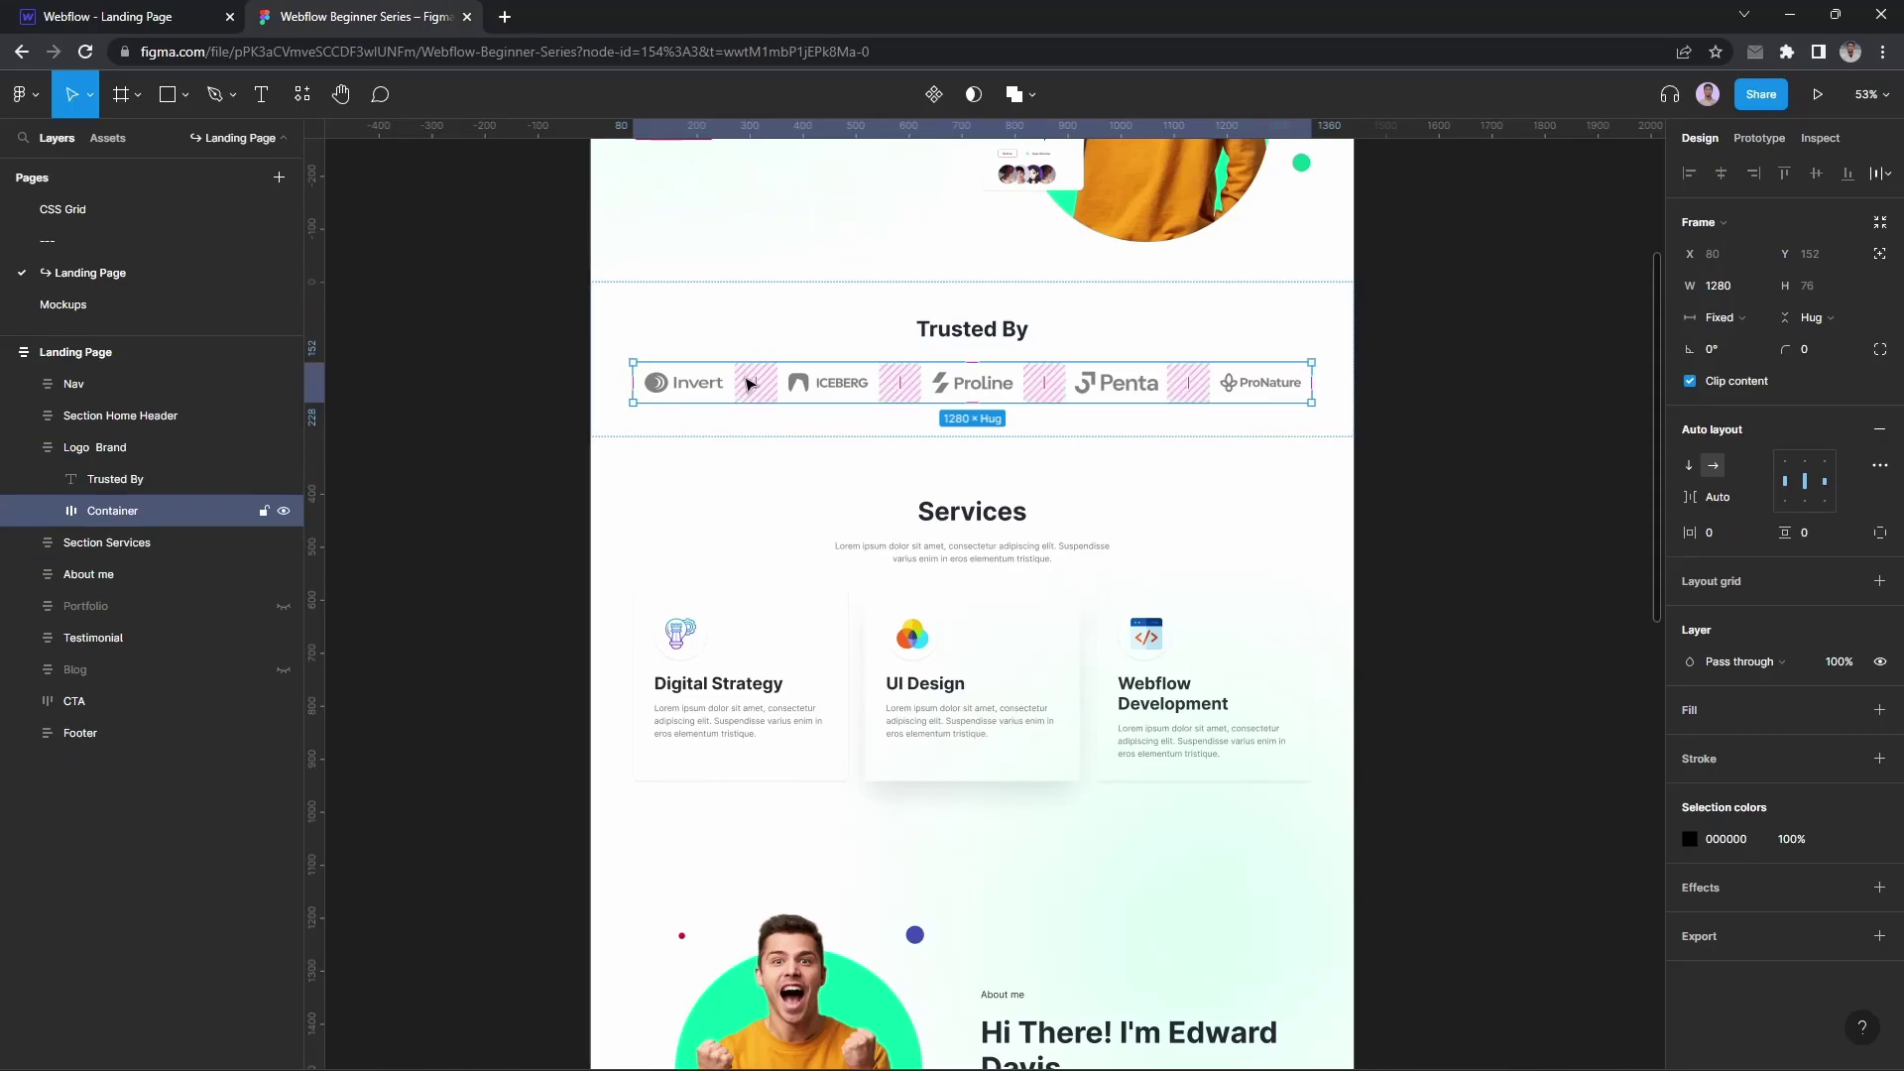
{"action": "left_click", "coordinate": [119, 17]}
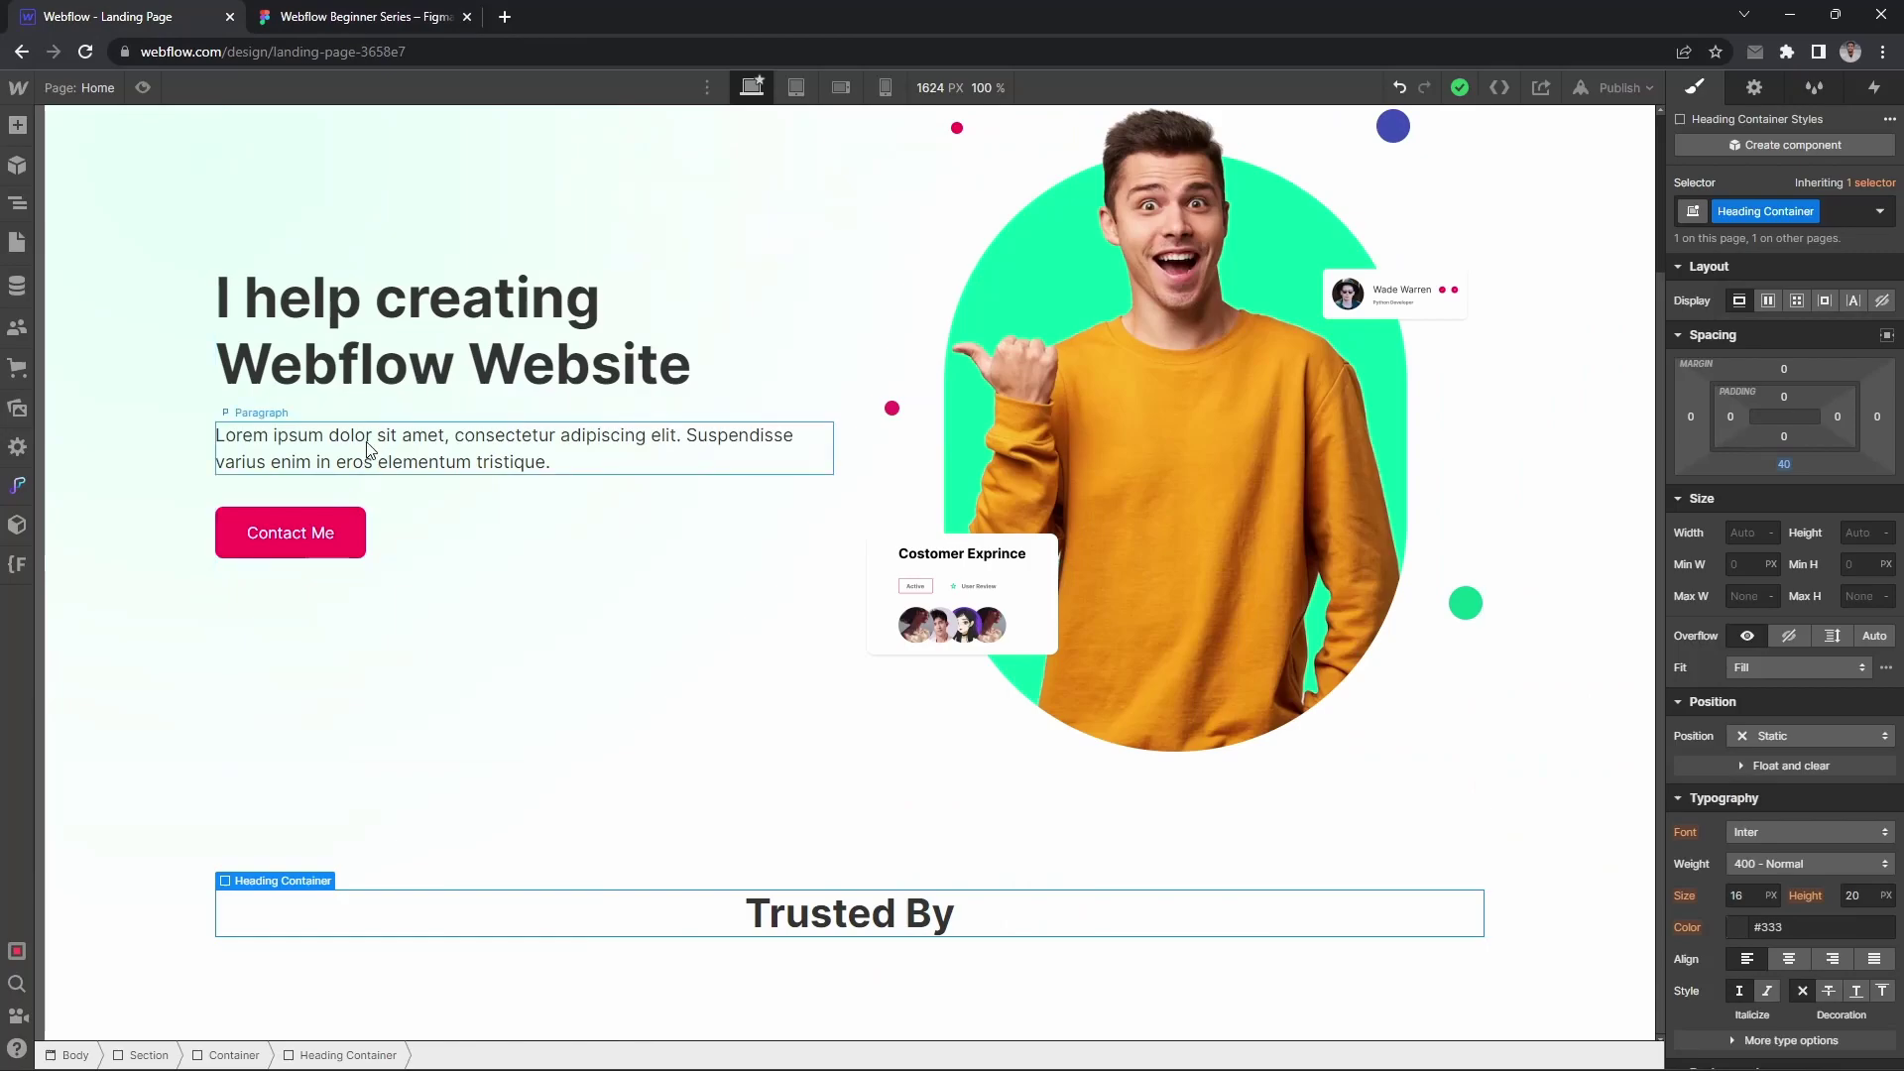
Step: Add a div block below the Heading Container and give it a new class named Brands Logo Wrapper
{"action": "key", "text": "z"}
{"action": "key", "text": "ctrl+e"}
{"action": "type", "text": "div"}
{"action": "key", "text": "Return"}
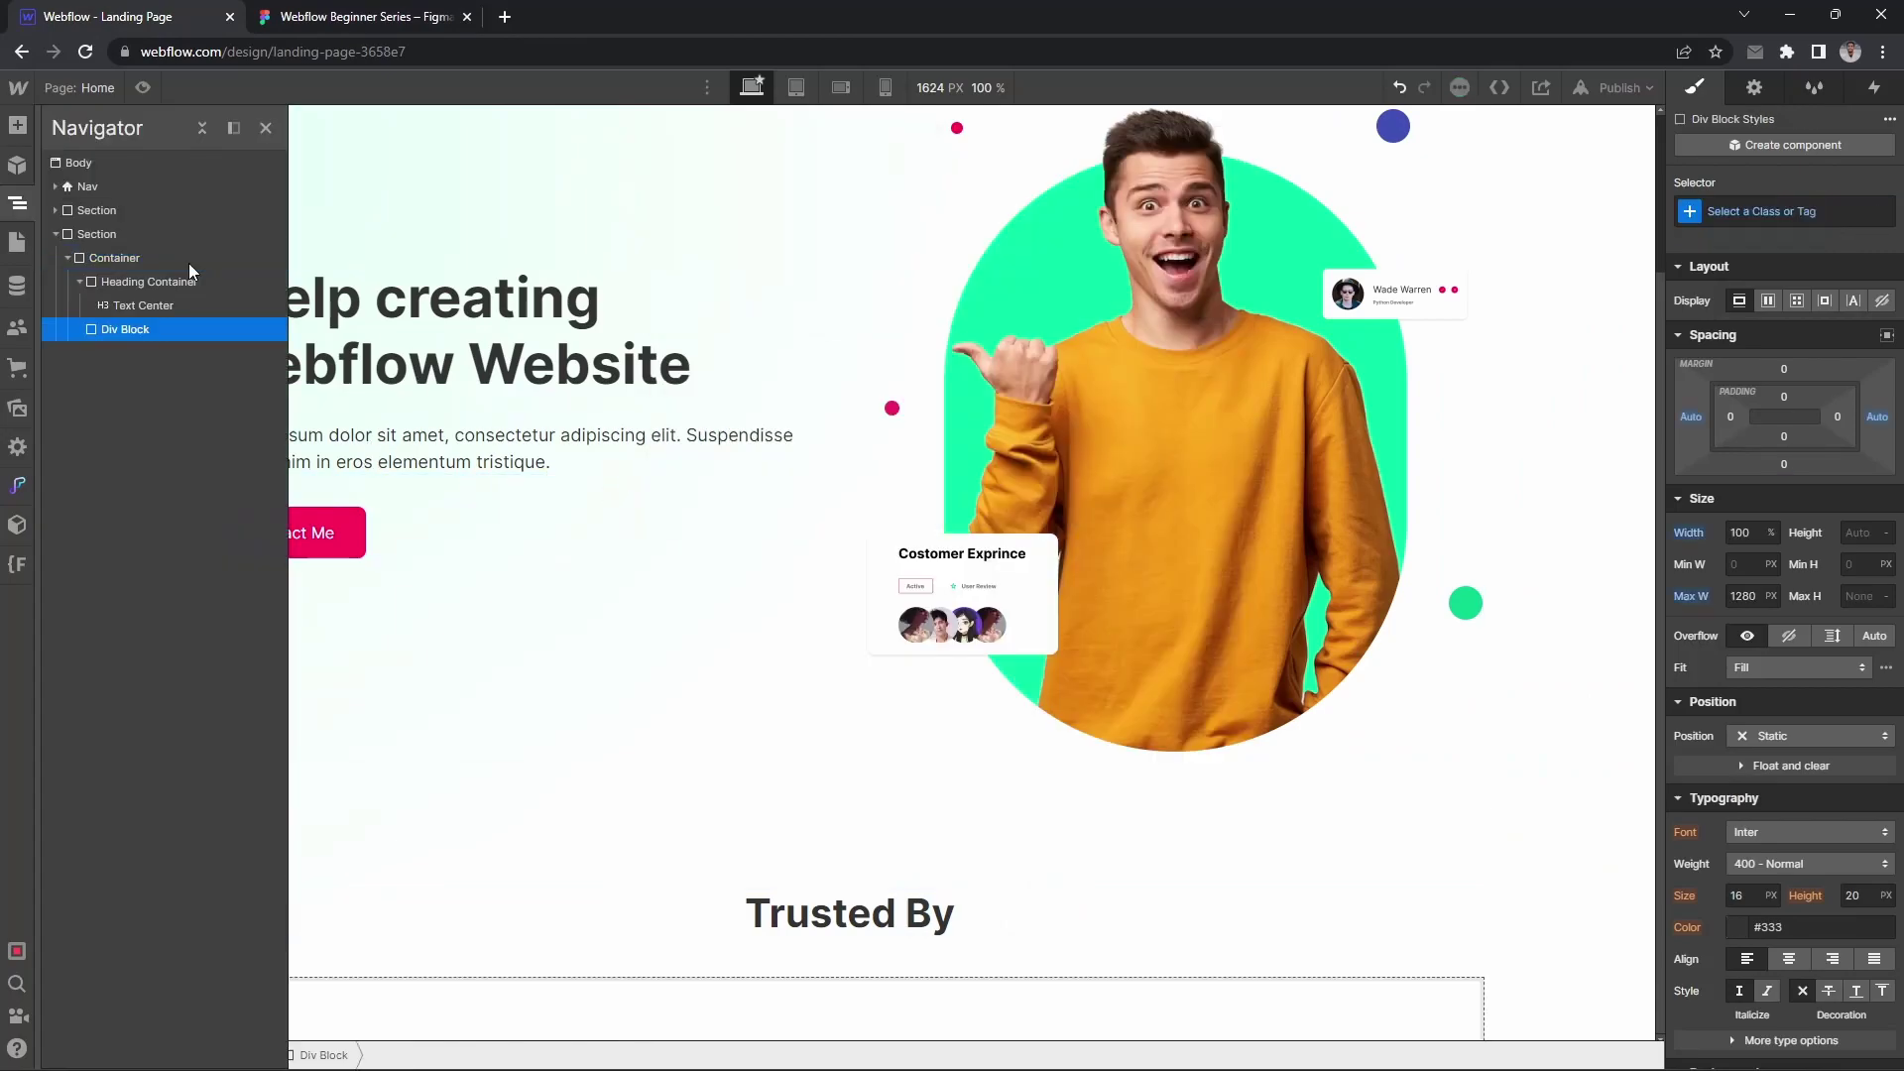
{"action": "key", "text": "ctrl+Return"}
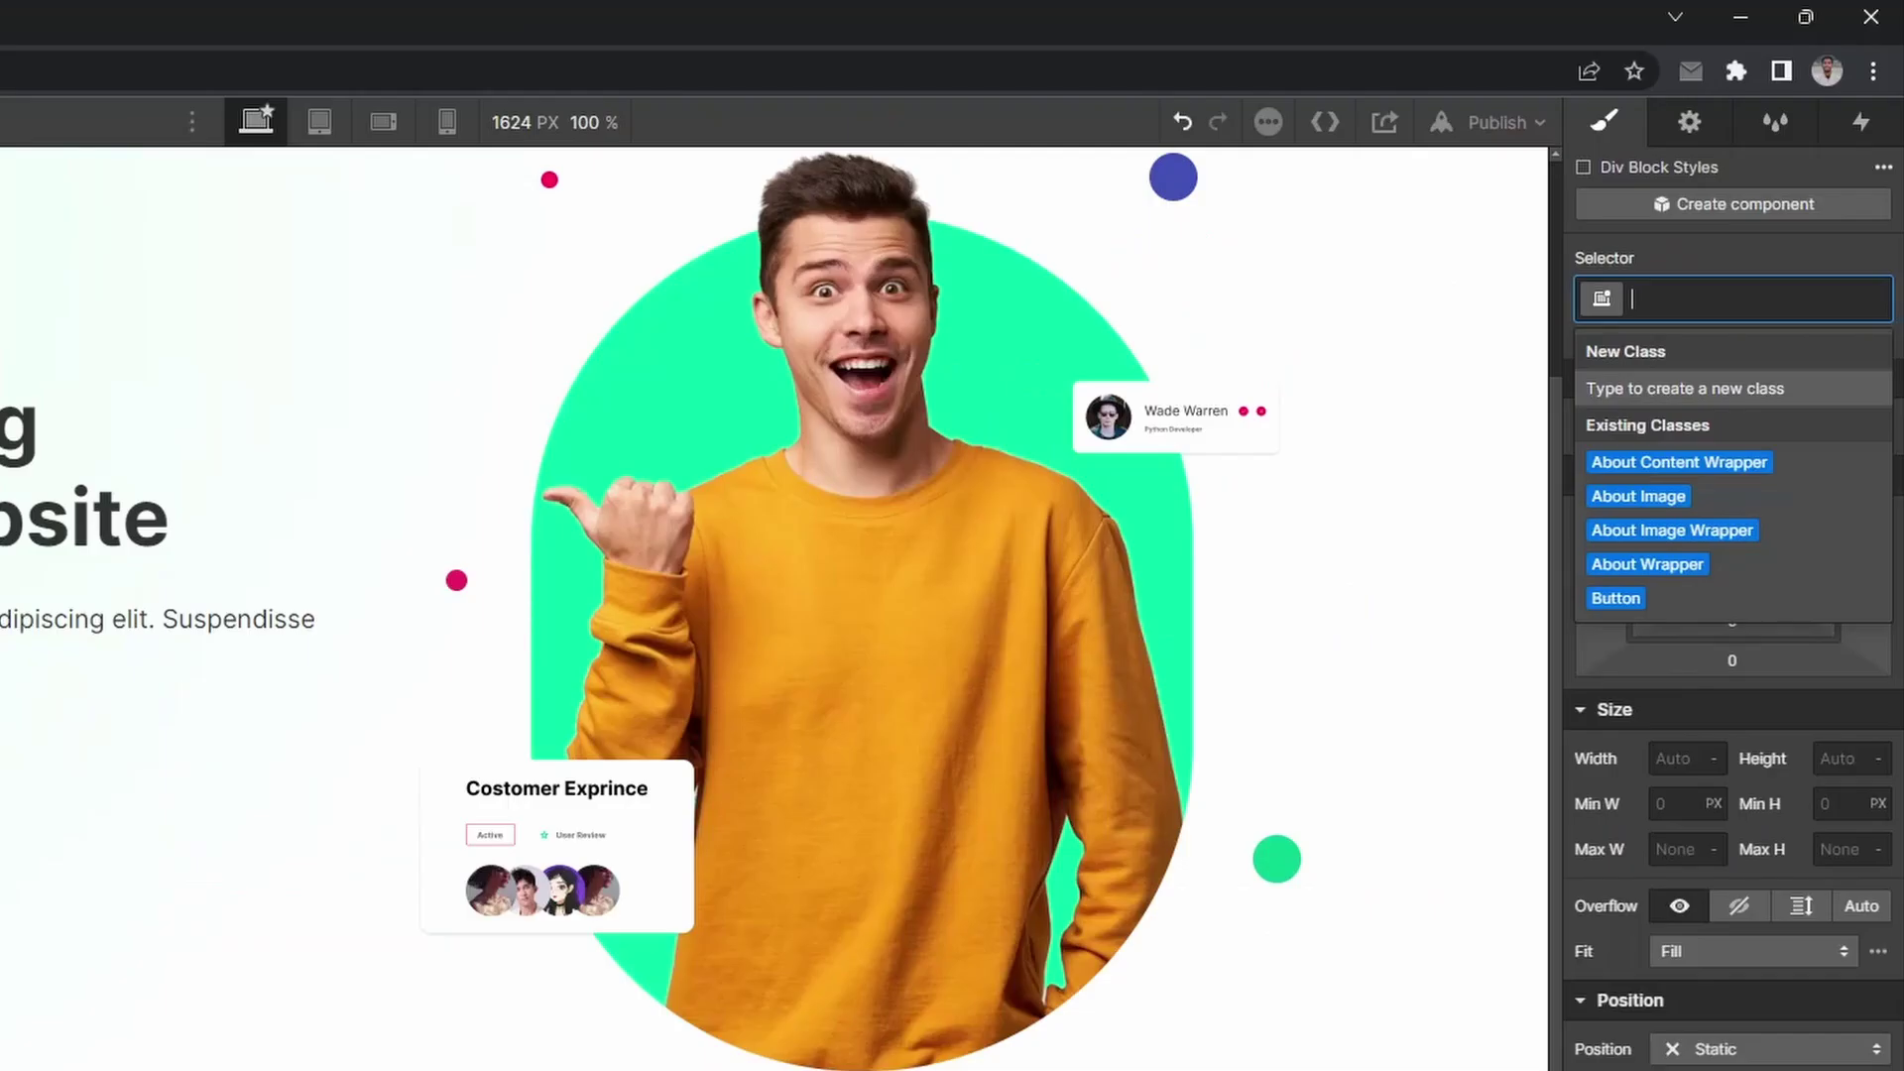
{"action": "type", "text": "Brands"}
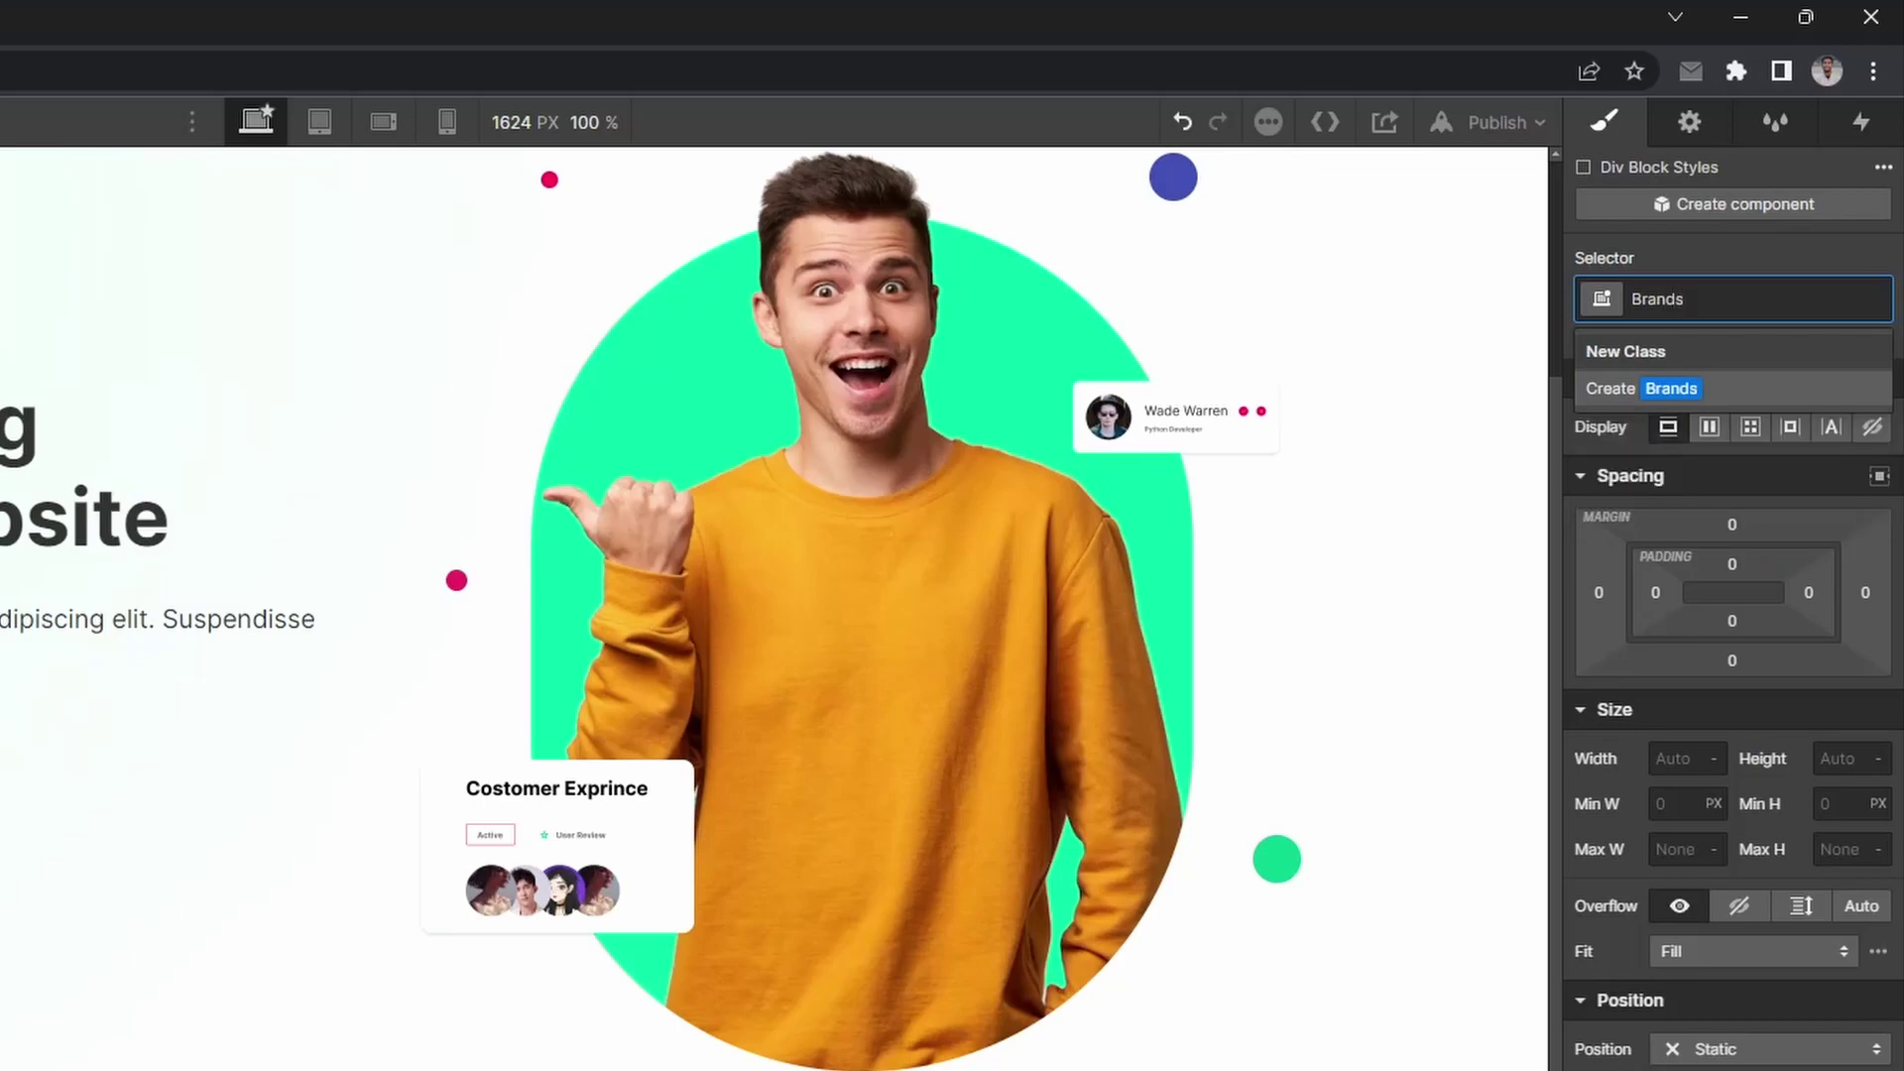
{"action": "type", "text": " Logo Wrapper"}
{"action": "key", "text": "Return"}
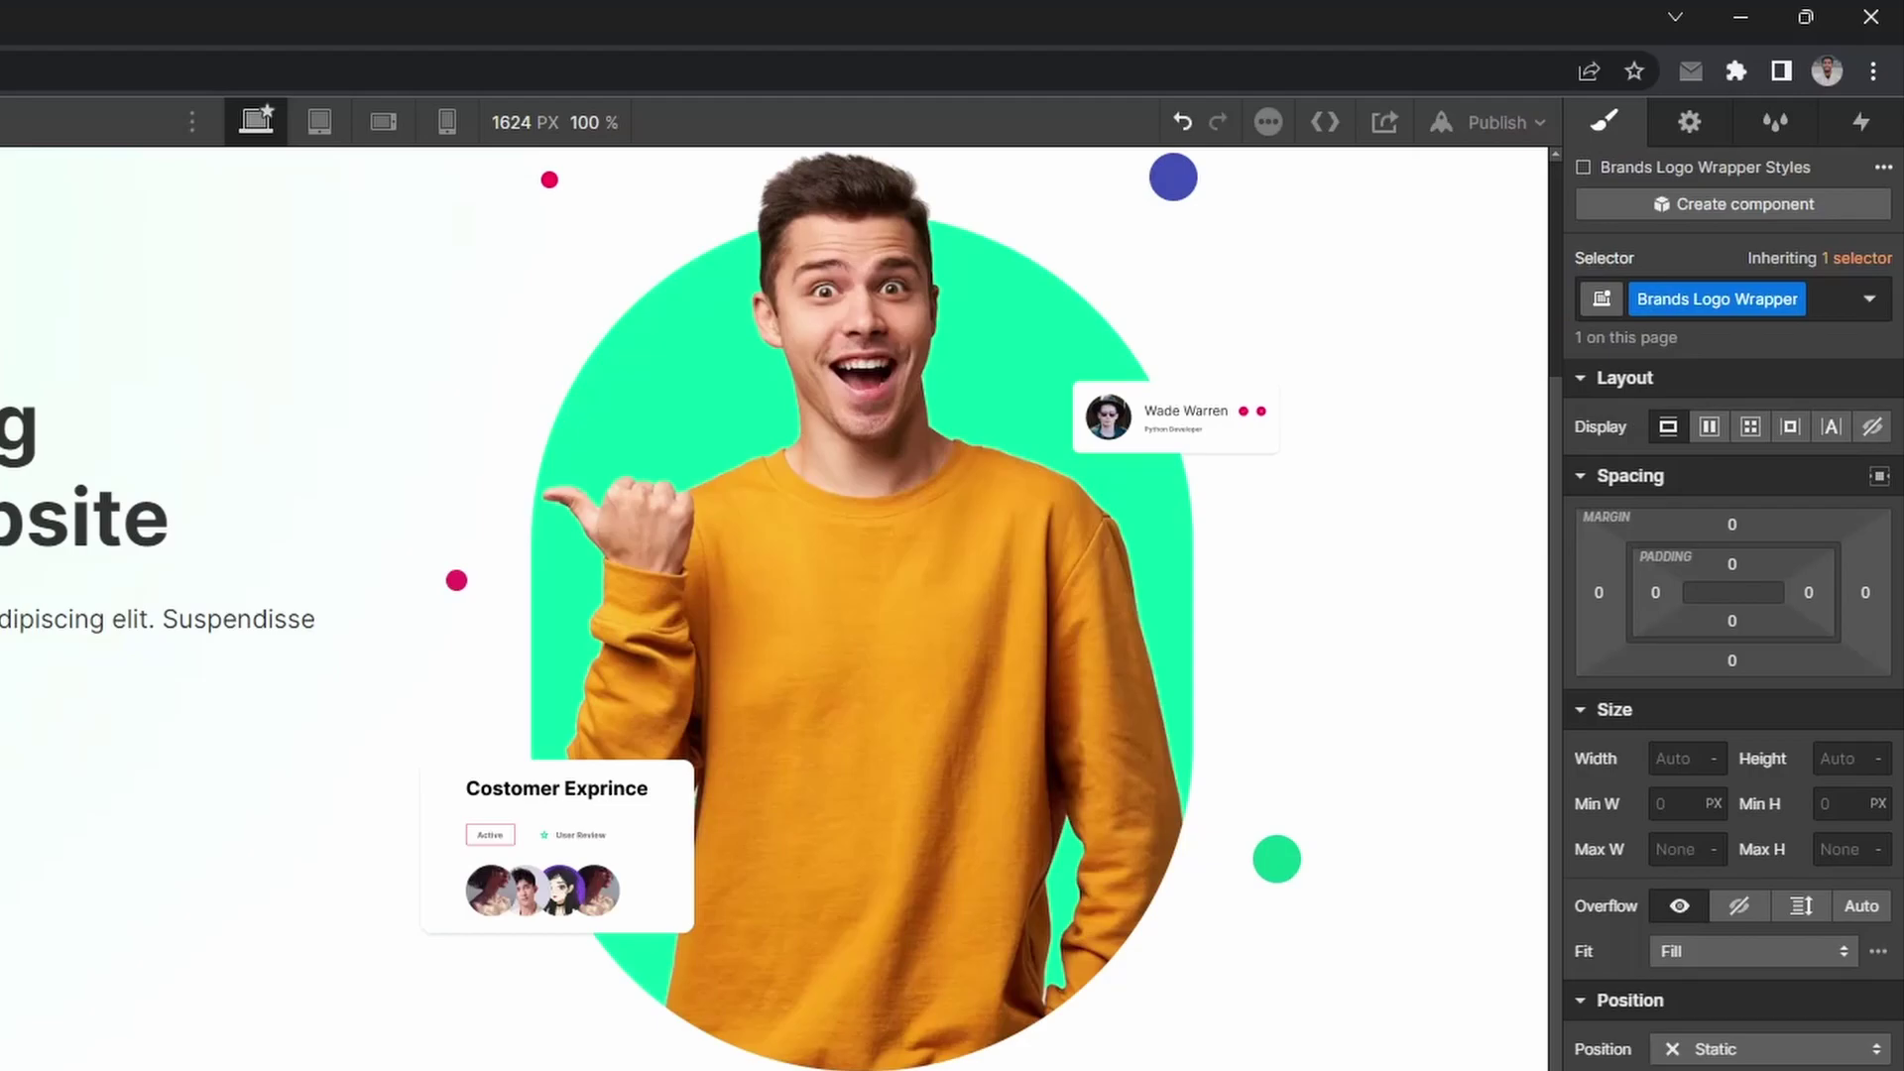
Step: Insert an image inside the Brands Logo Wrapper and give it a new class named Brands Logo
{"action": "scroll", "coordinate": [525, 803], "scroll_direction": "down", "scroll_amount": 1}
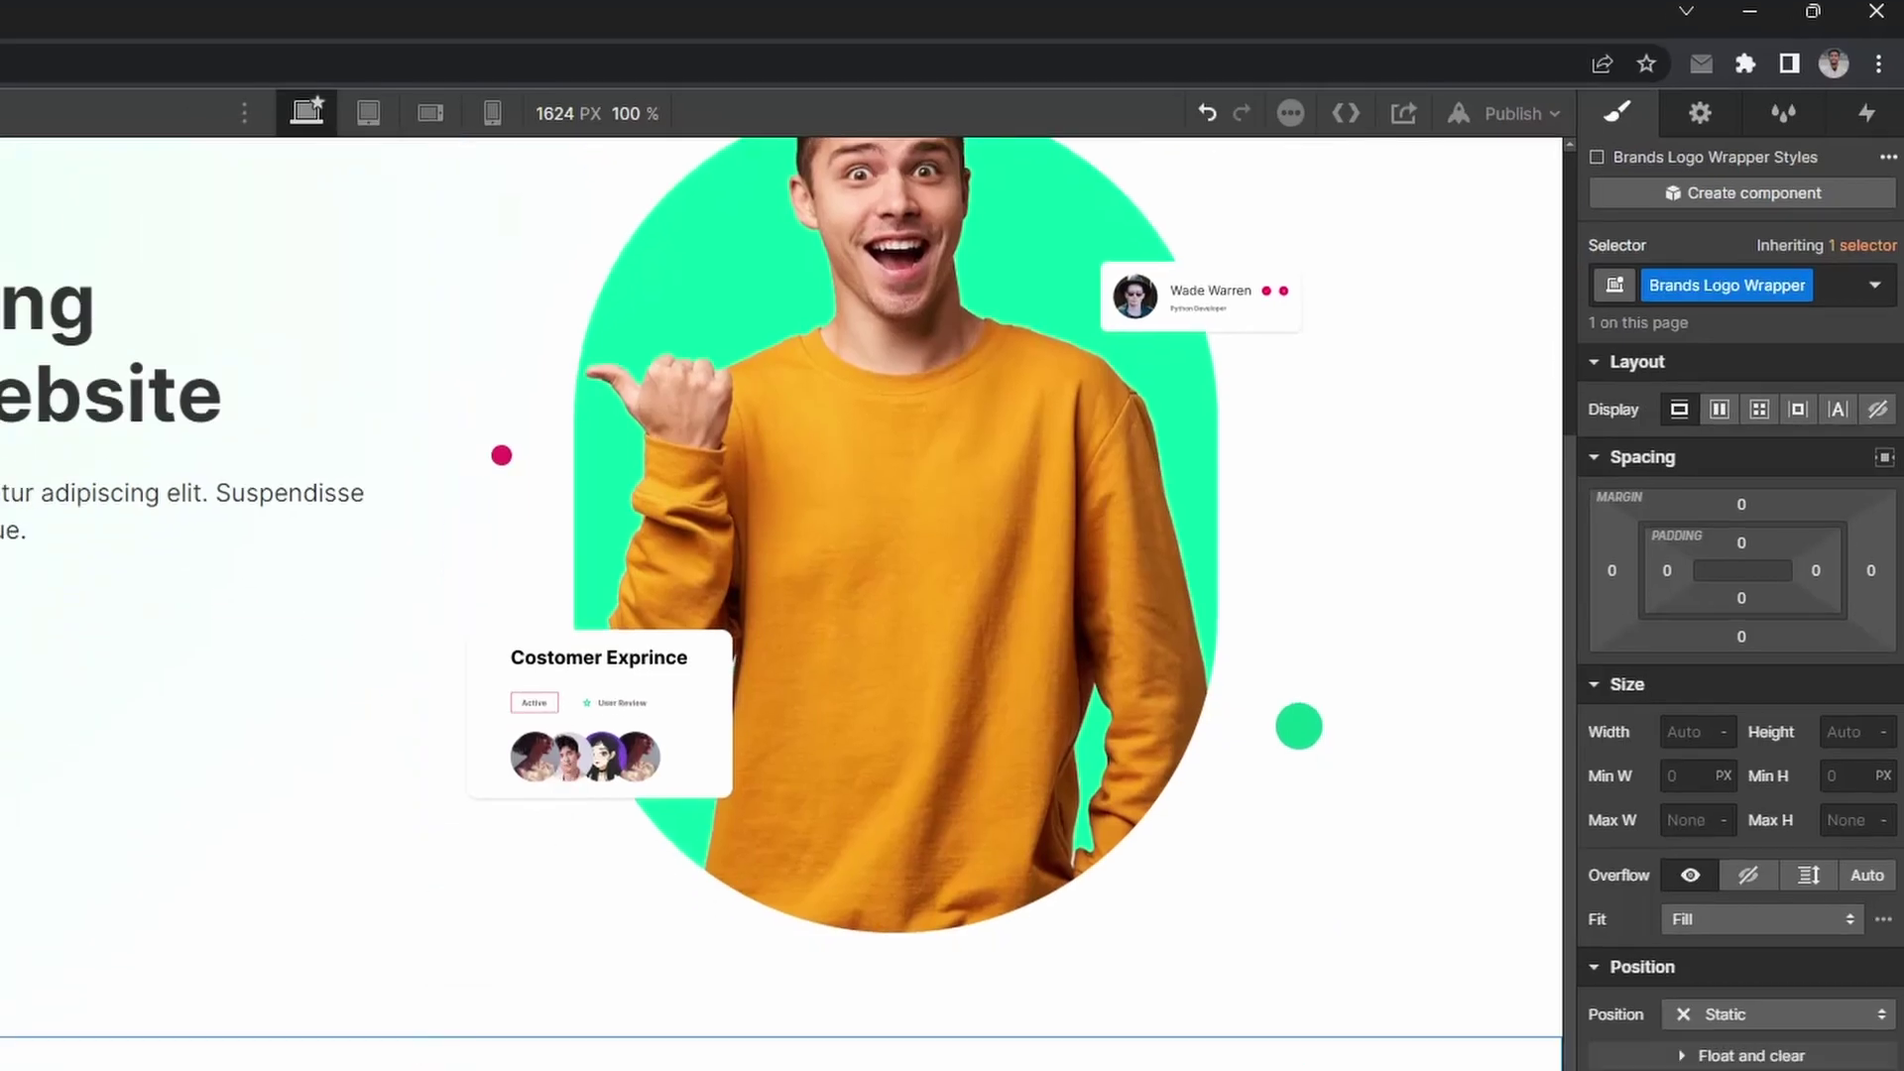
{"action": "key", "text": "ctrl+e"}
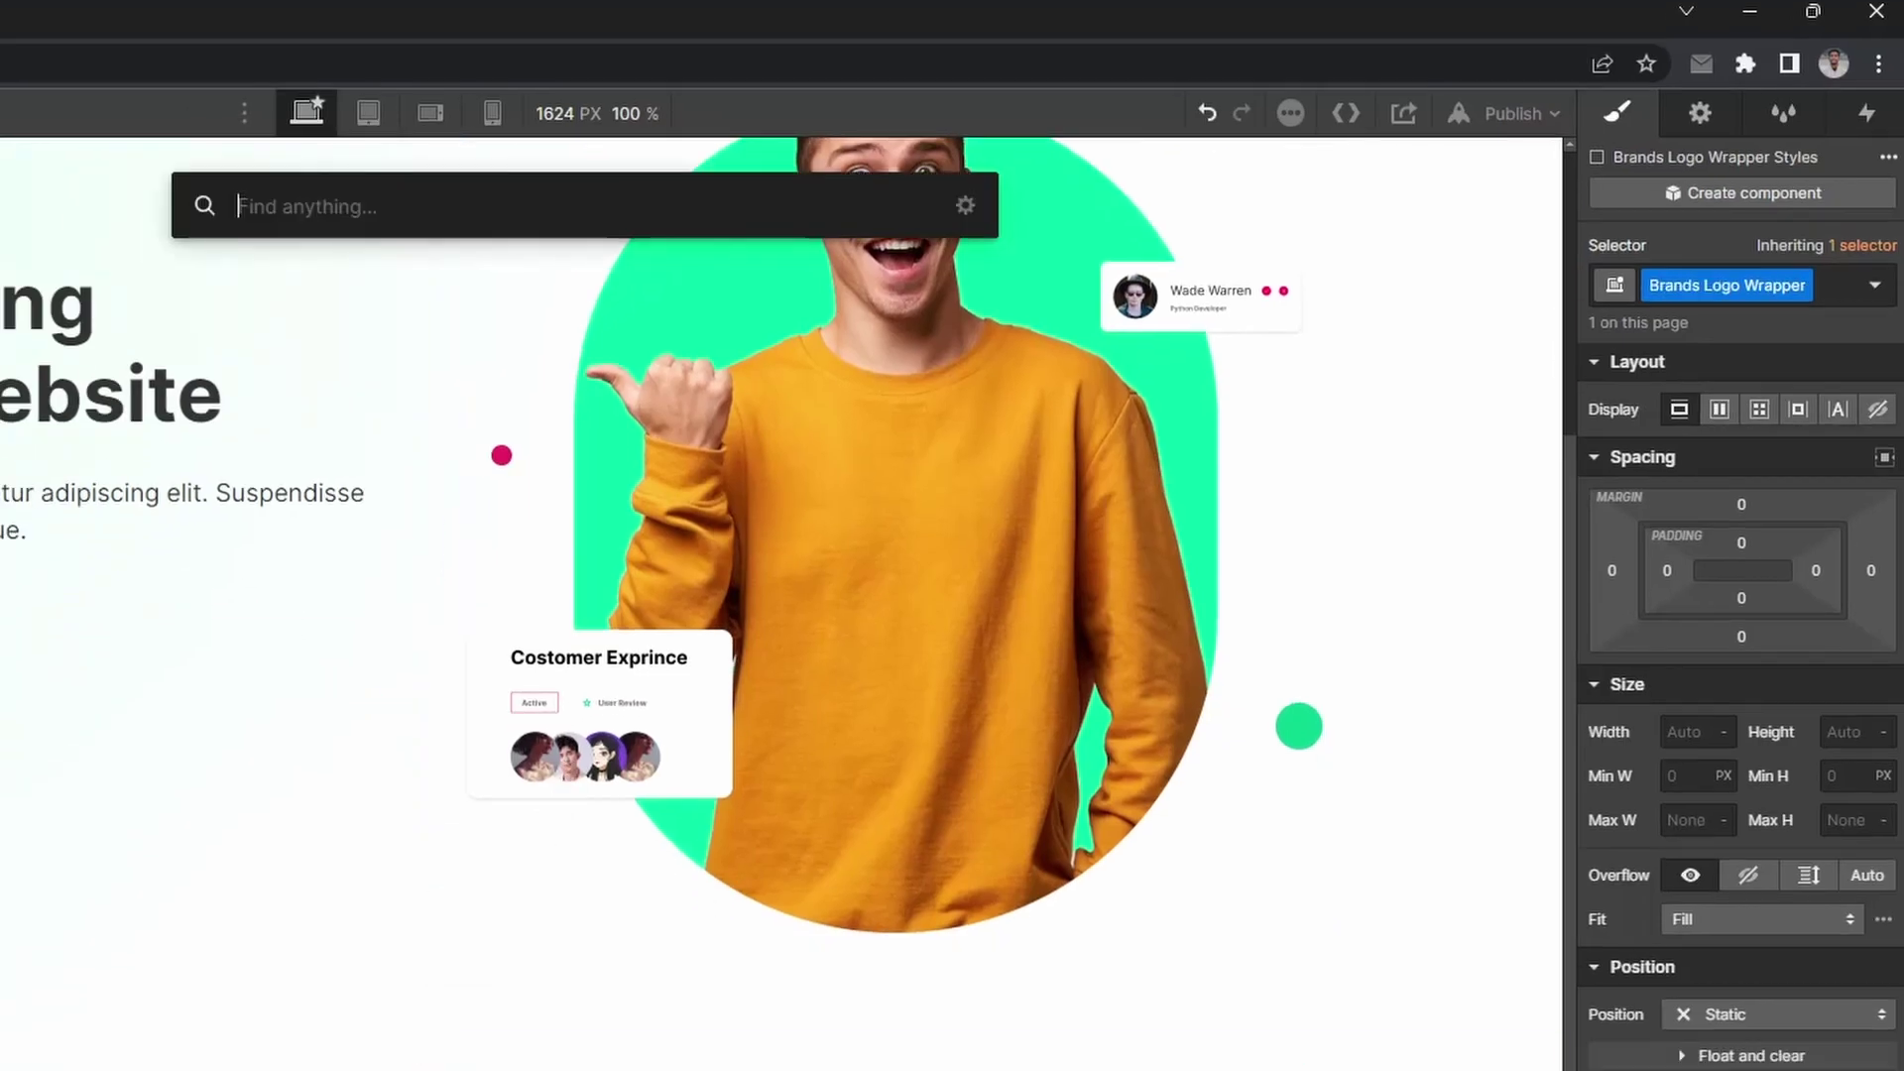
{"action": "type", "text": "image"}
{"action": "key", "text": "Return"}
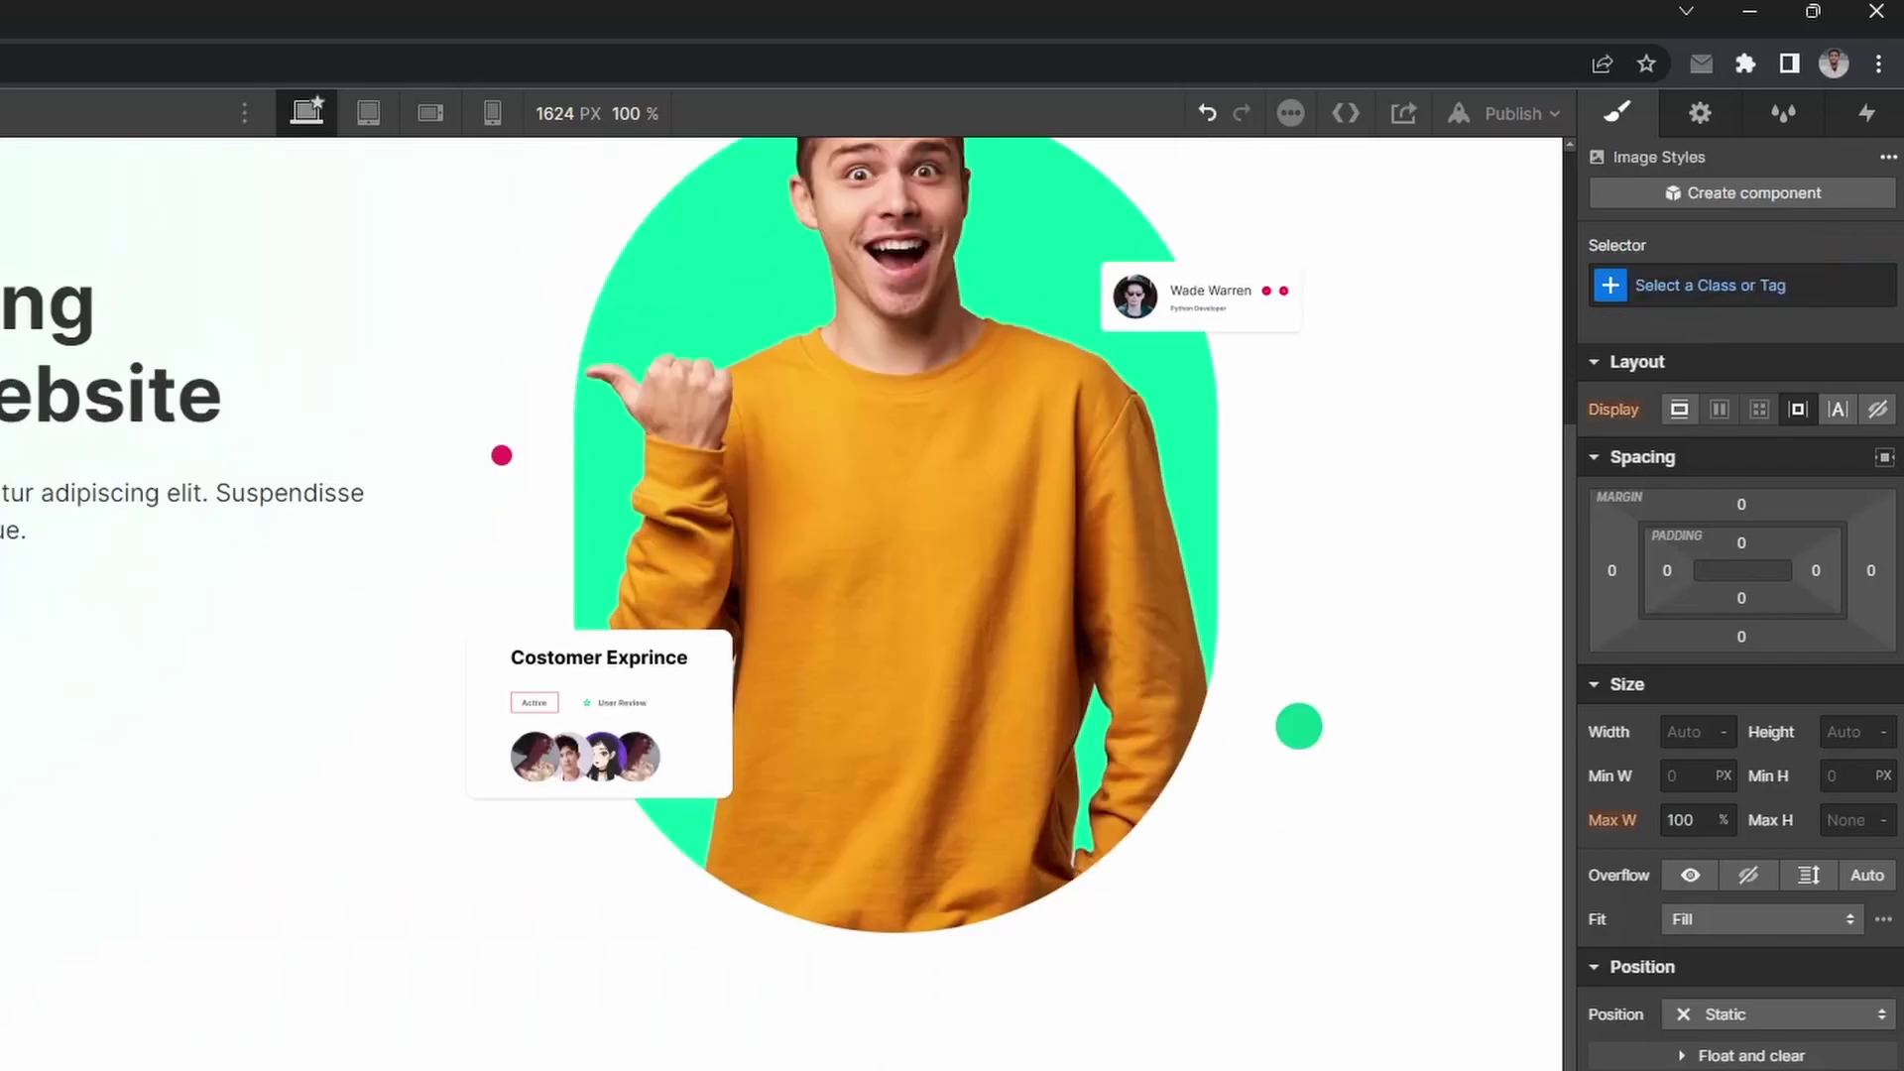
{"action": "key", "text": "ctrl+Return"}
{"action": "type", "text": "Bra"}
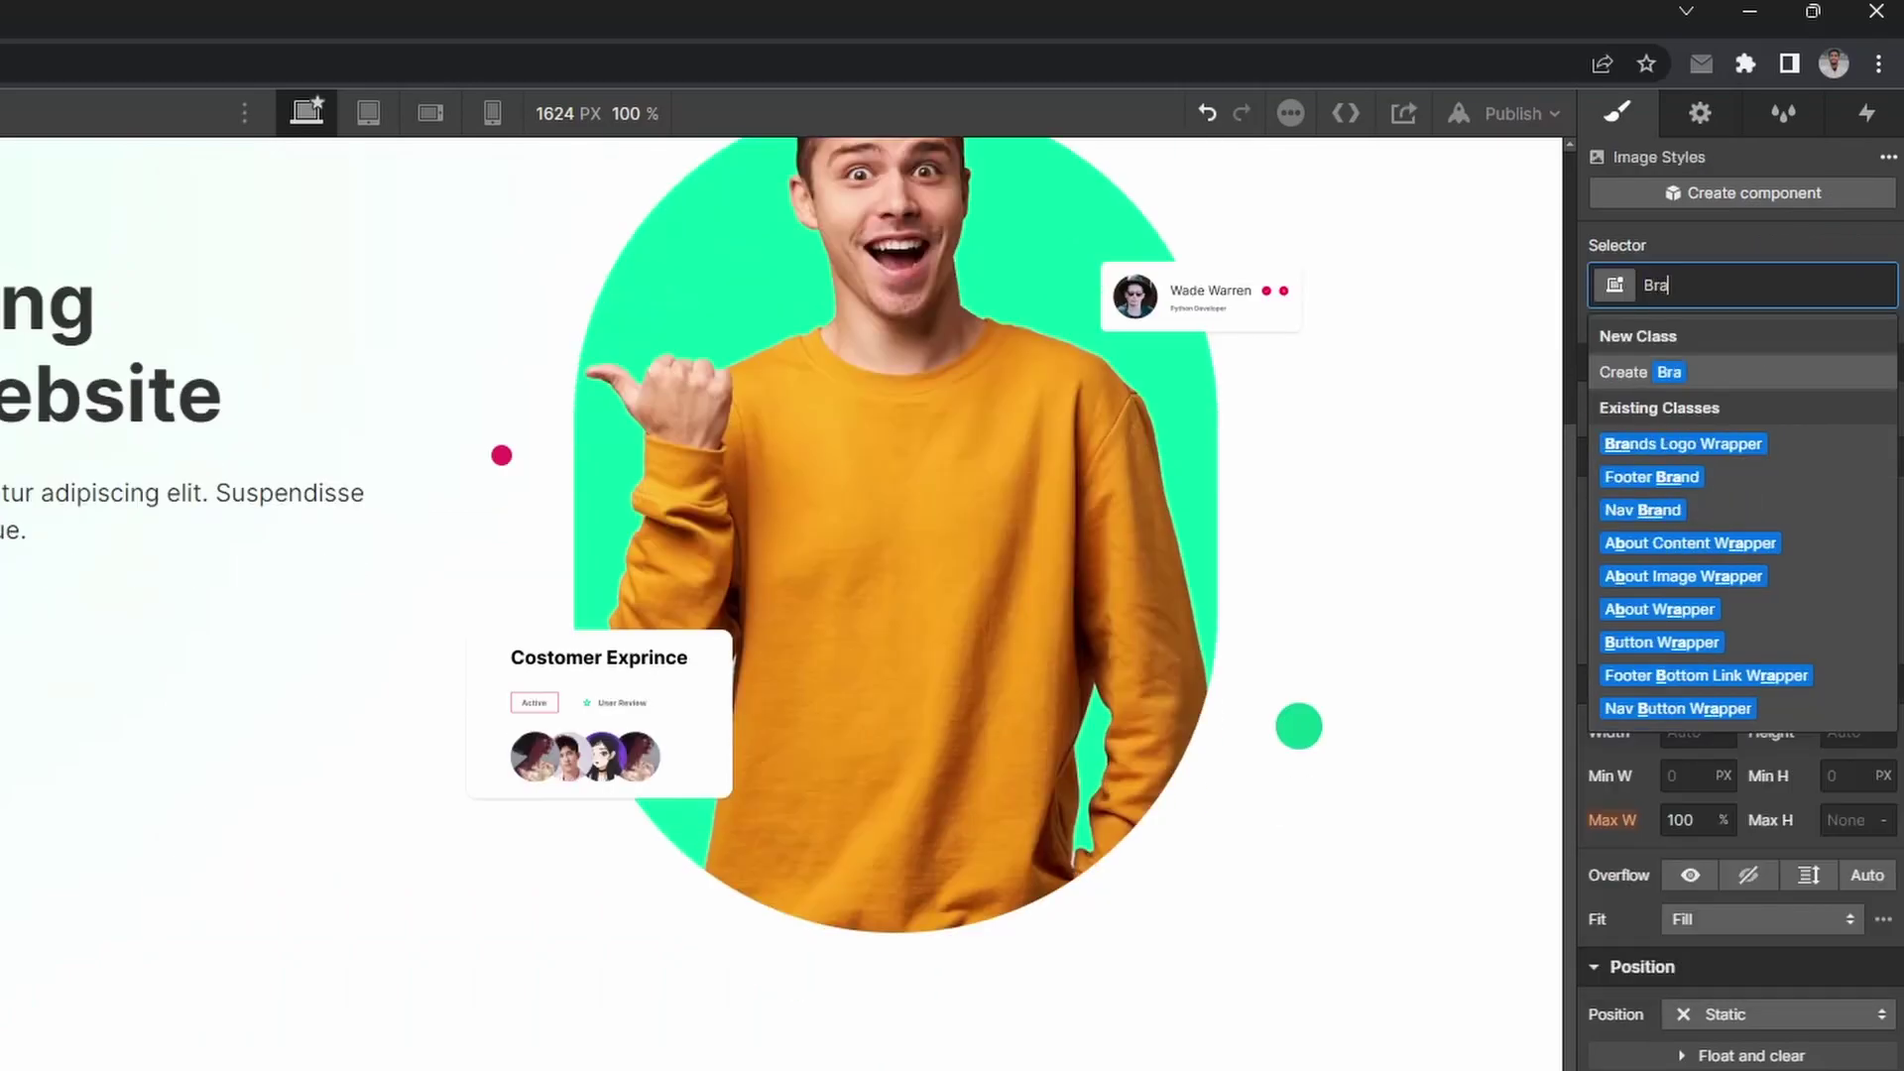
{"action": "type", "text": "nds Logo"}
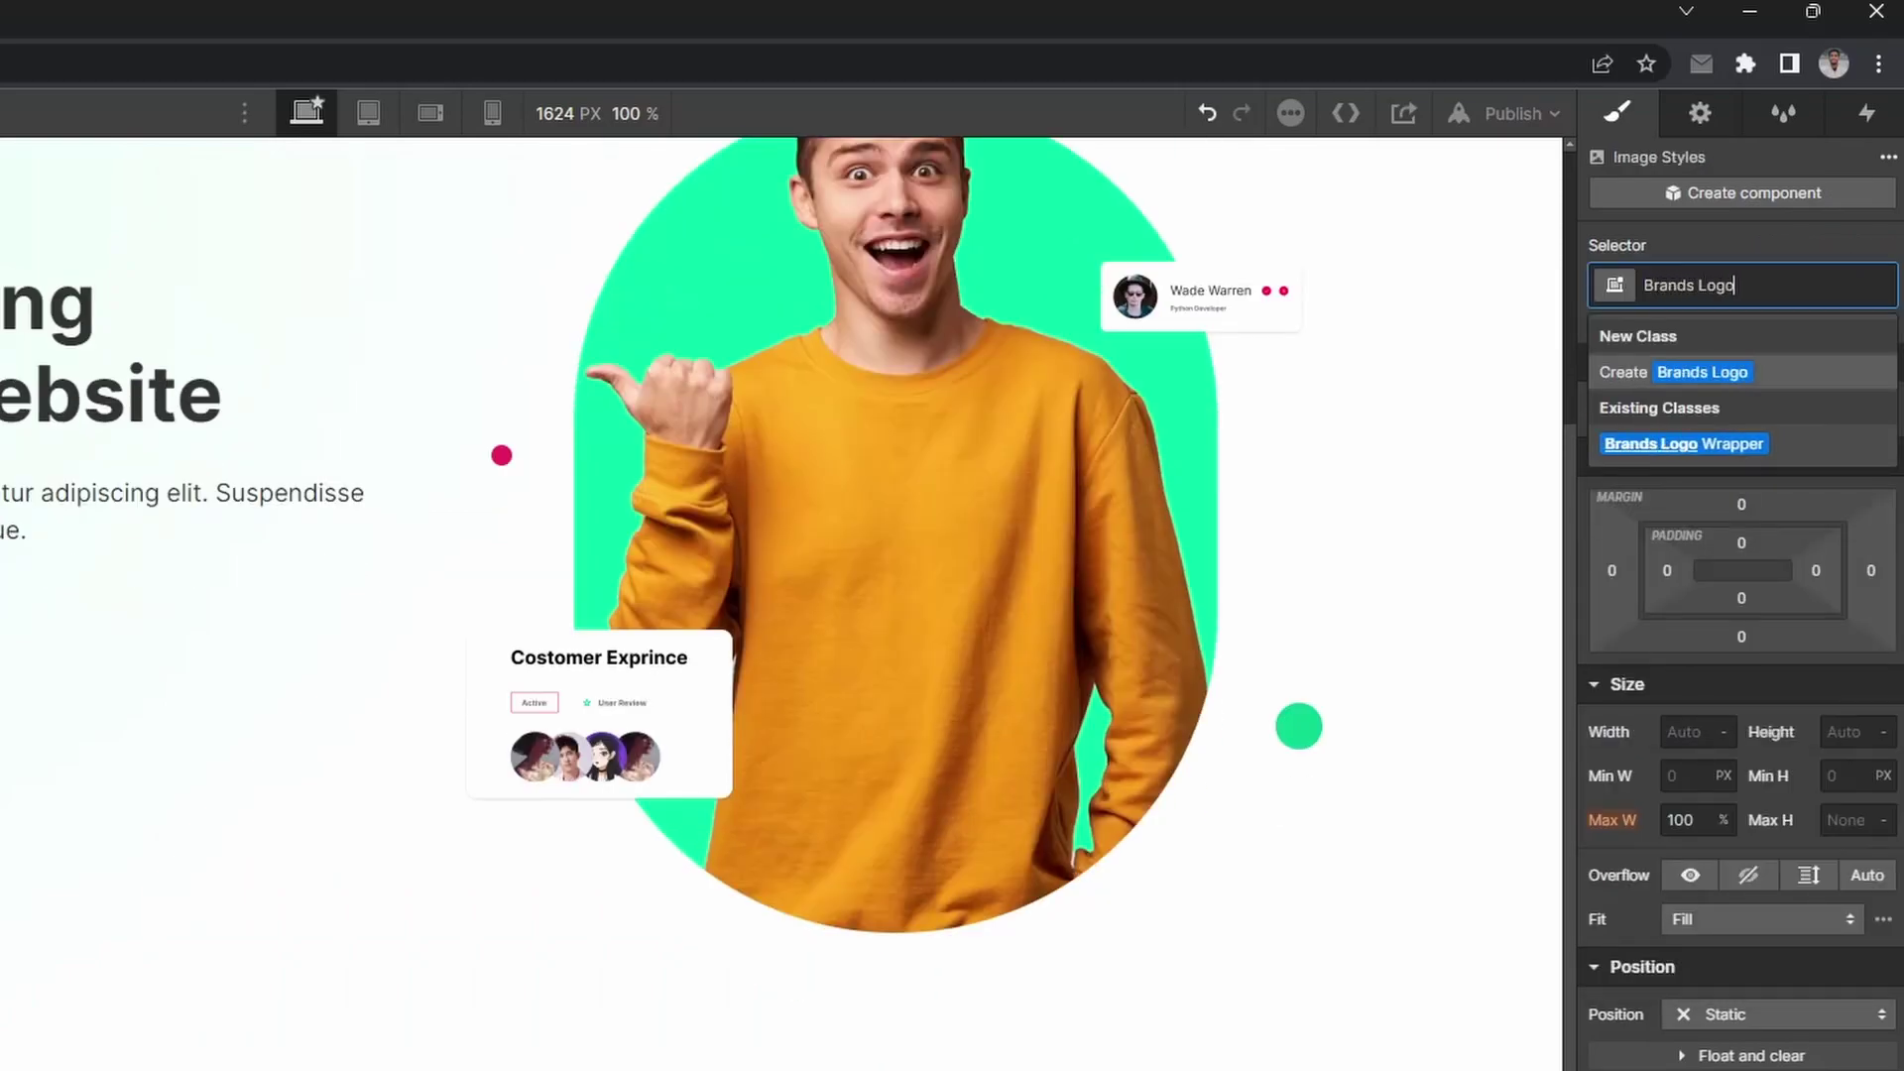
{"action": "key", "text": "Return"}
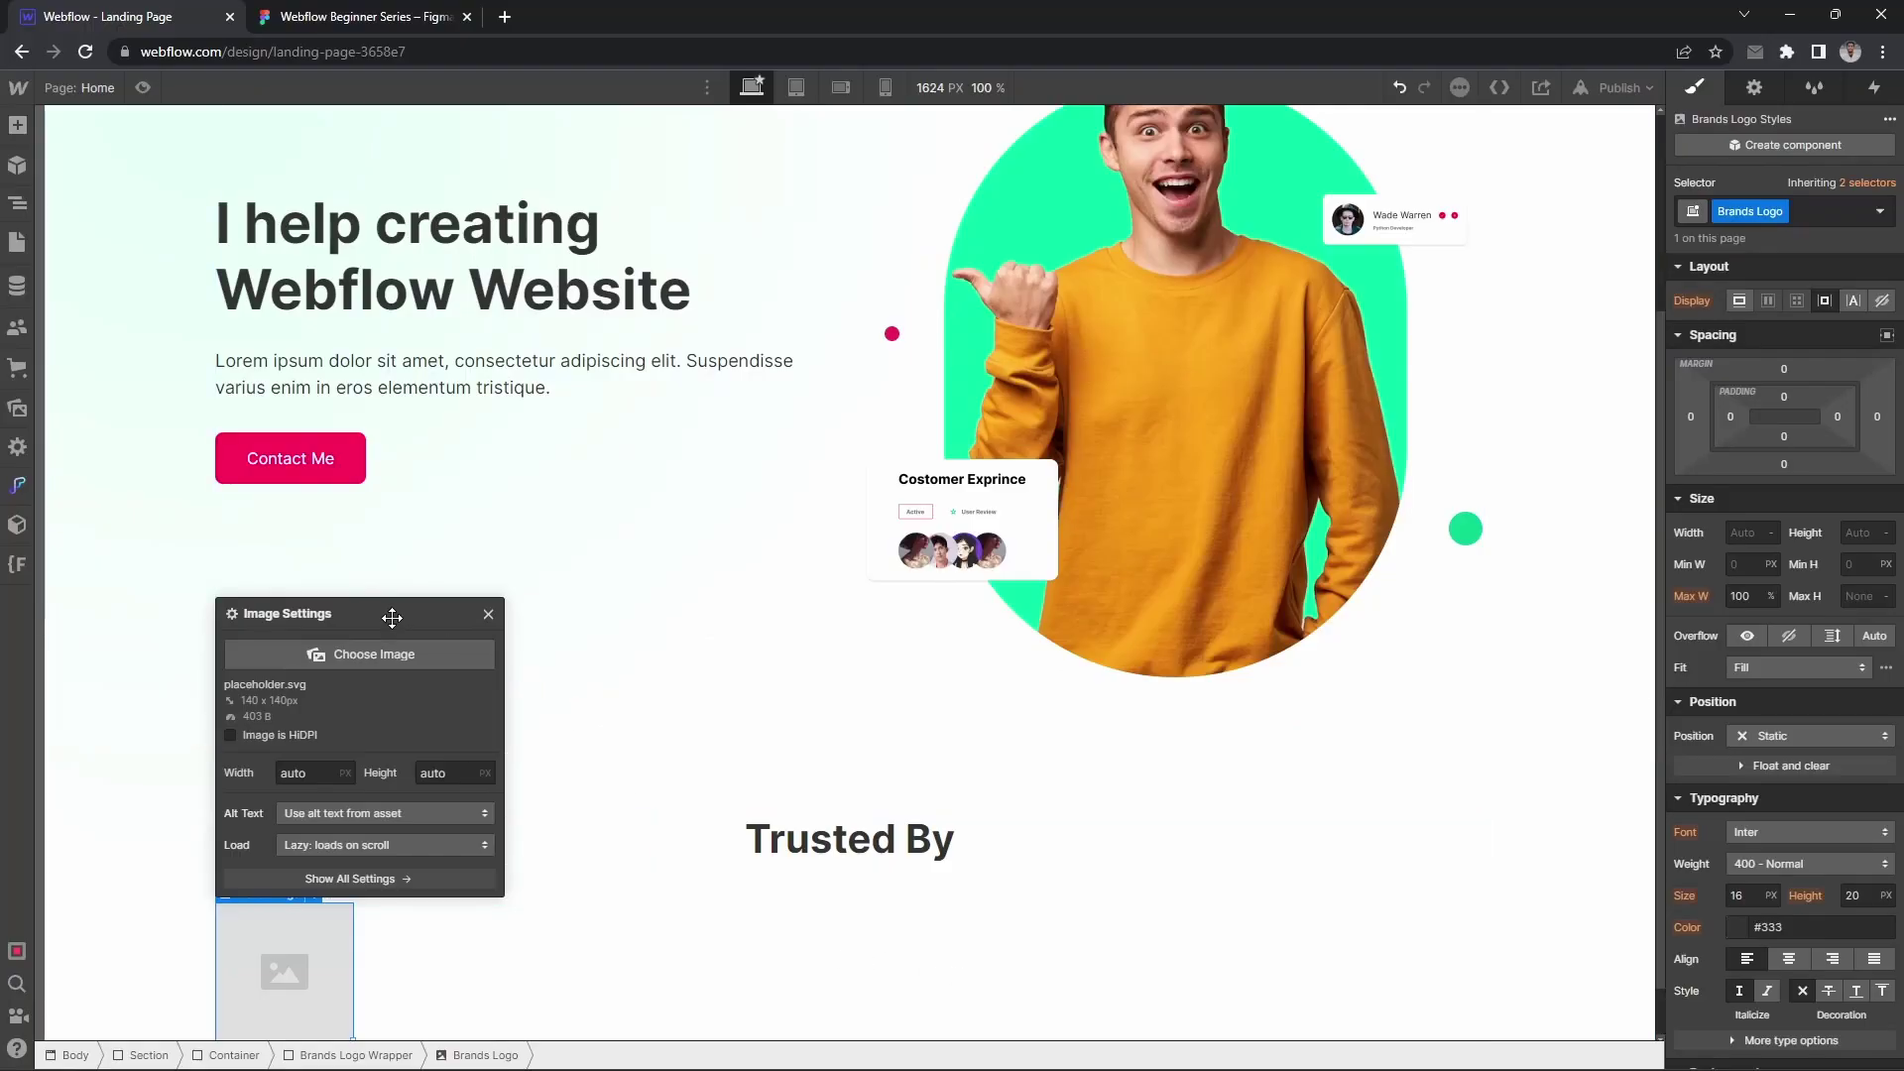
Step: Set the Brands Logo image to the Invert logo, Brand Logo 05.png, from the assets and mark it as HiDPI
{"action": "left_click_drag", "start_coordinate": [390, 615], "coordinate": [819, 435]}
{"action": "left_click", "coordinate": [793, 478]}
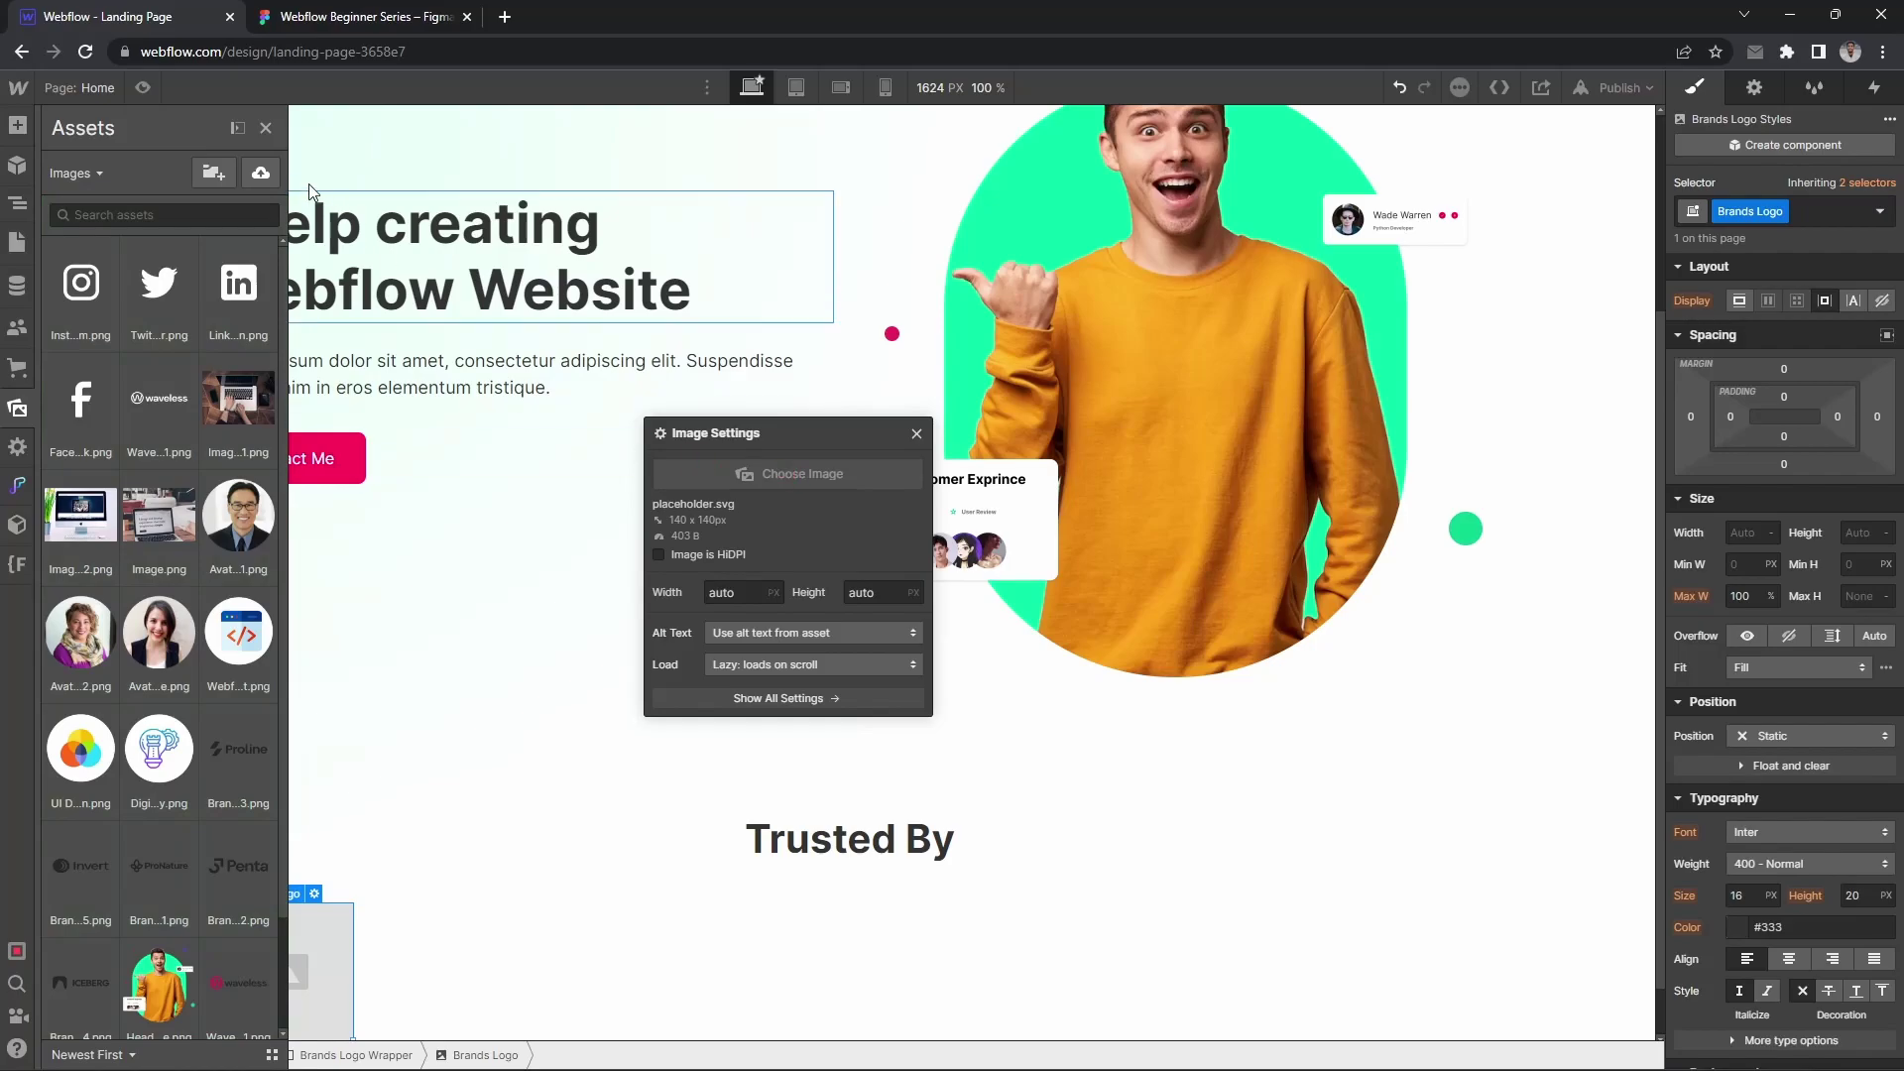
{"action": "left_click", "coordinate": [237, 128]}
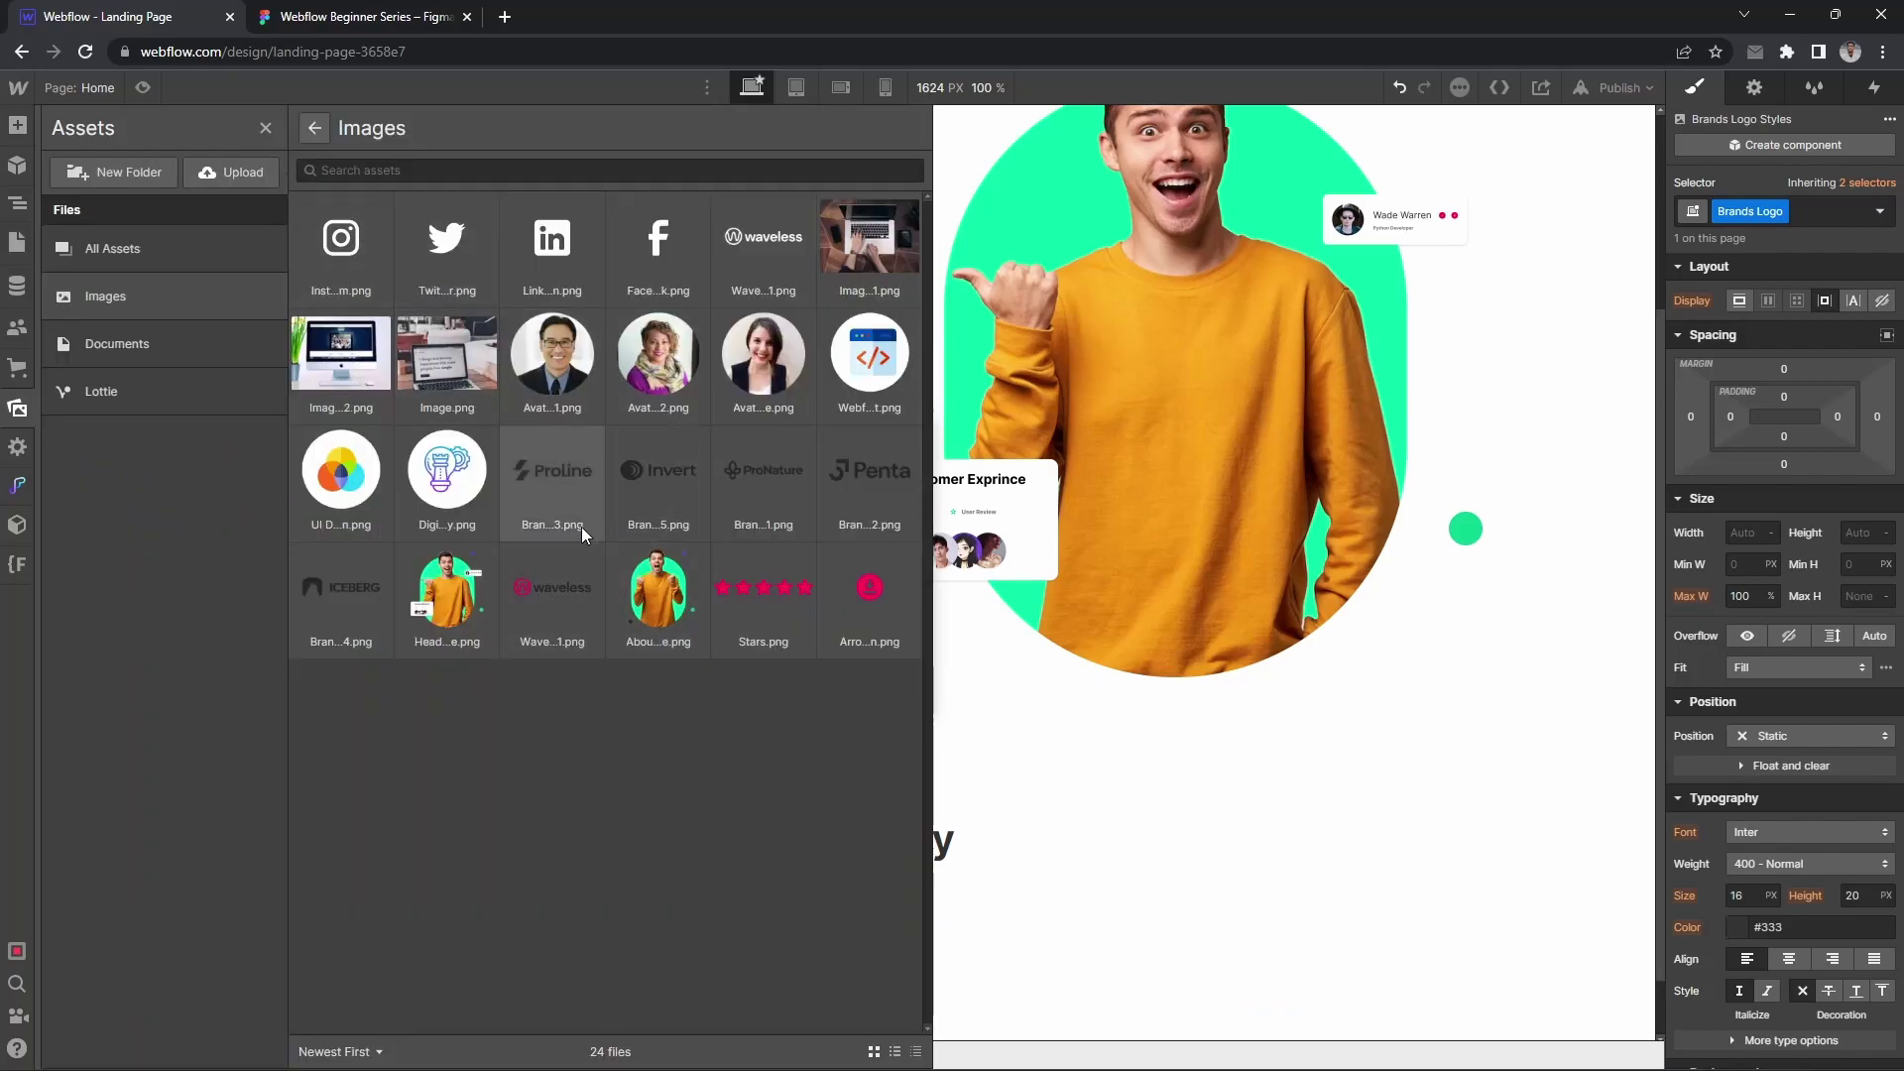
{"action": "left_click", "coordinate": [666, 509]}
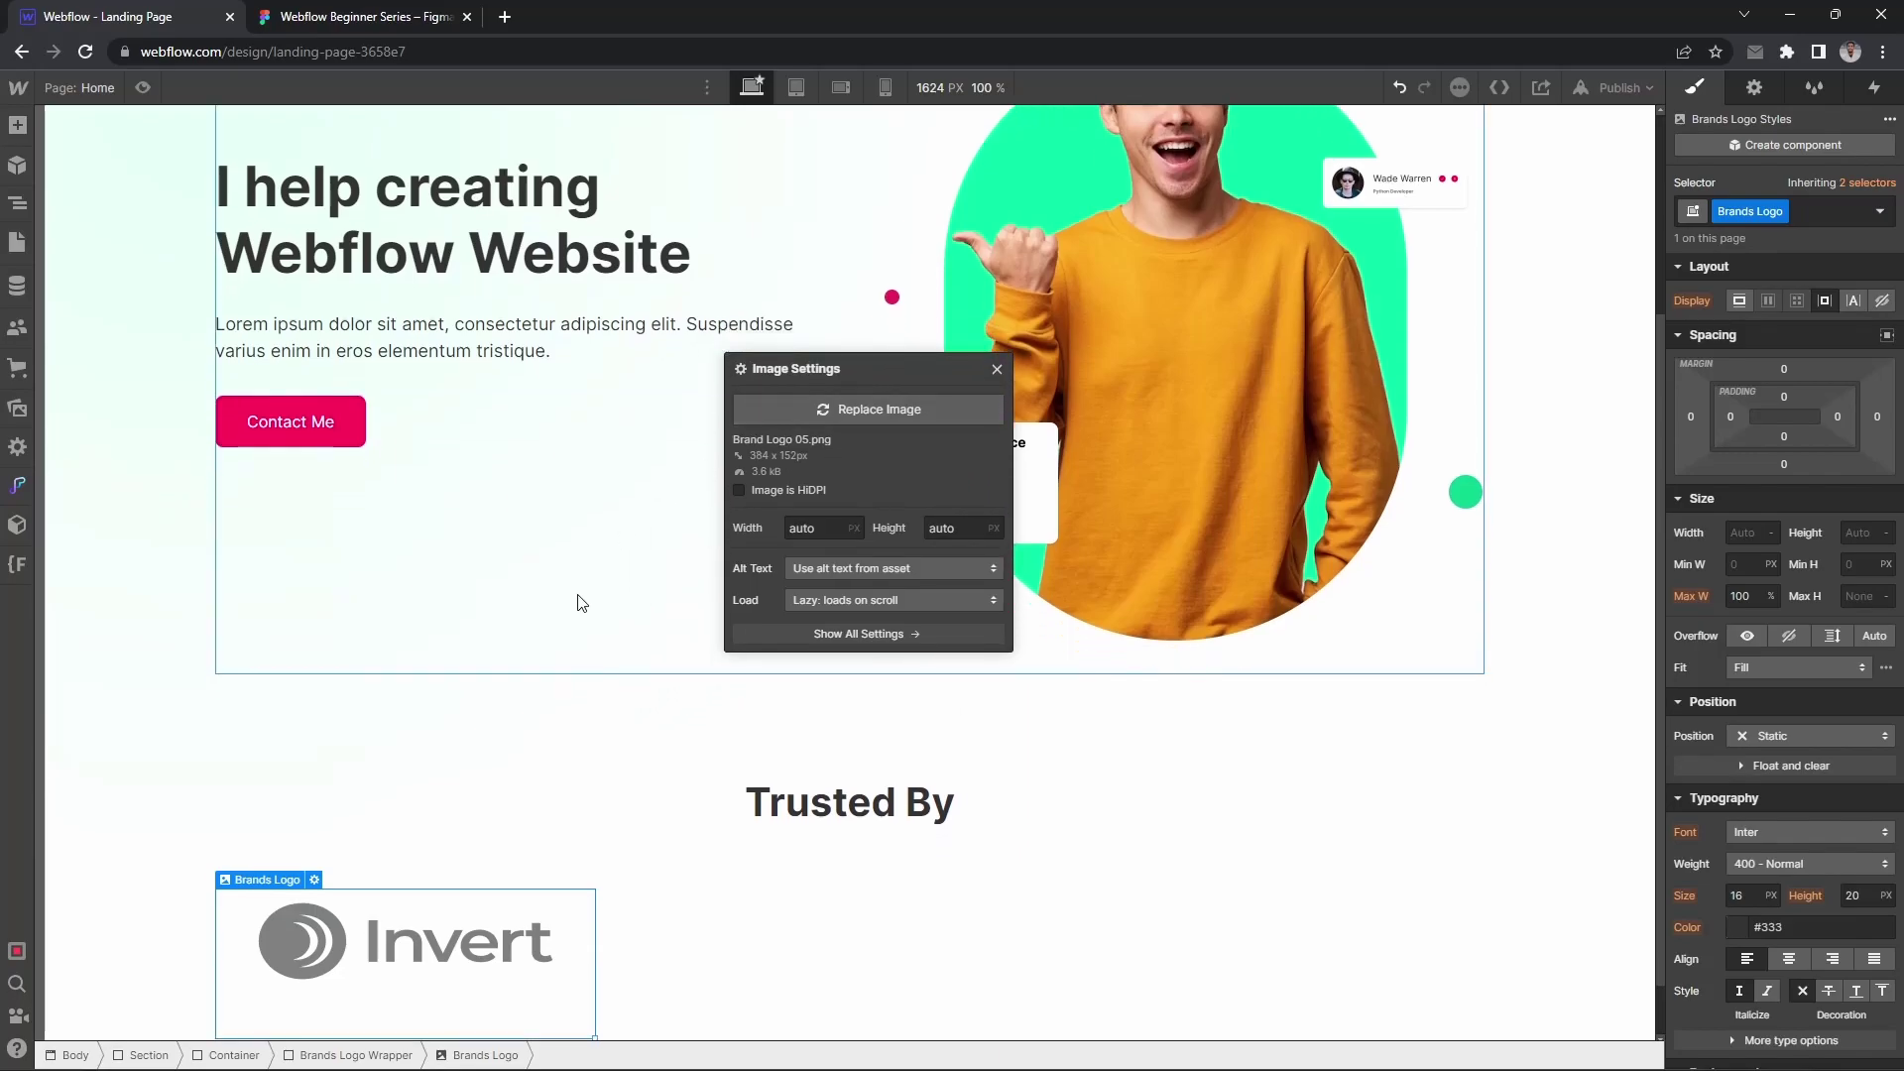
Step: Check the logo row in the Figma design and duplicate the Invert logo image four times
{"action": "key", "text": "z"}
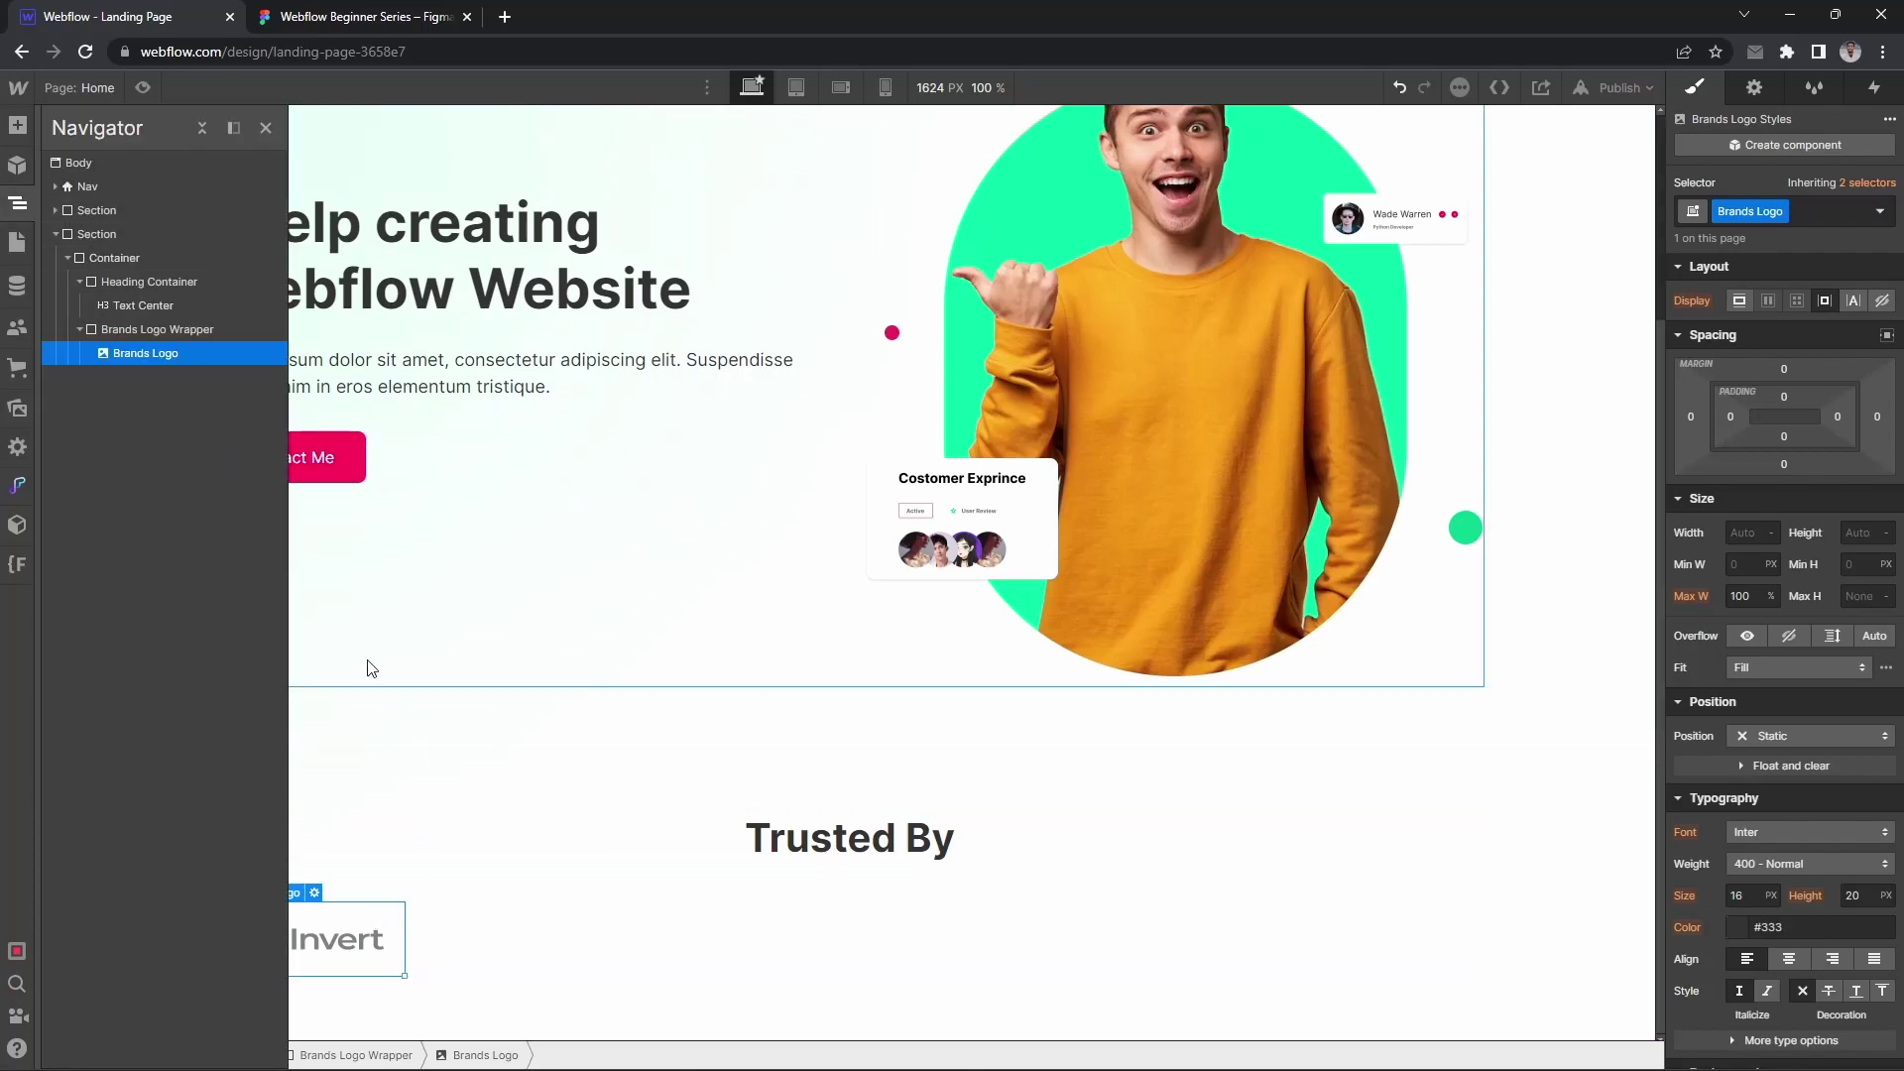
{"action": "left_click", "coordinate": [367, 17]}
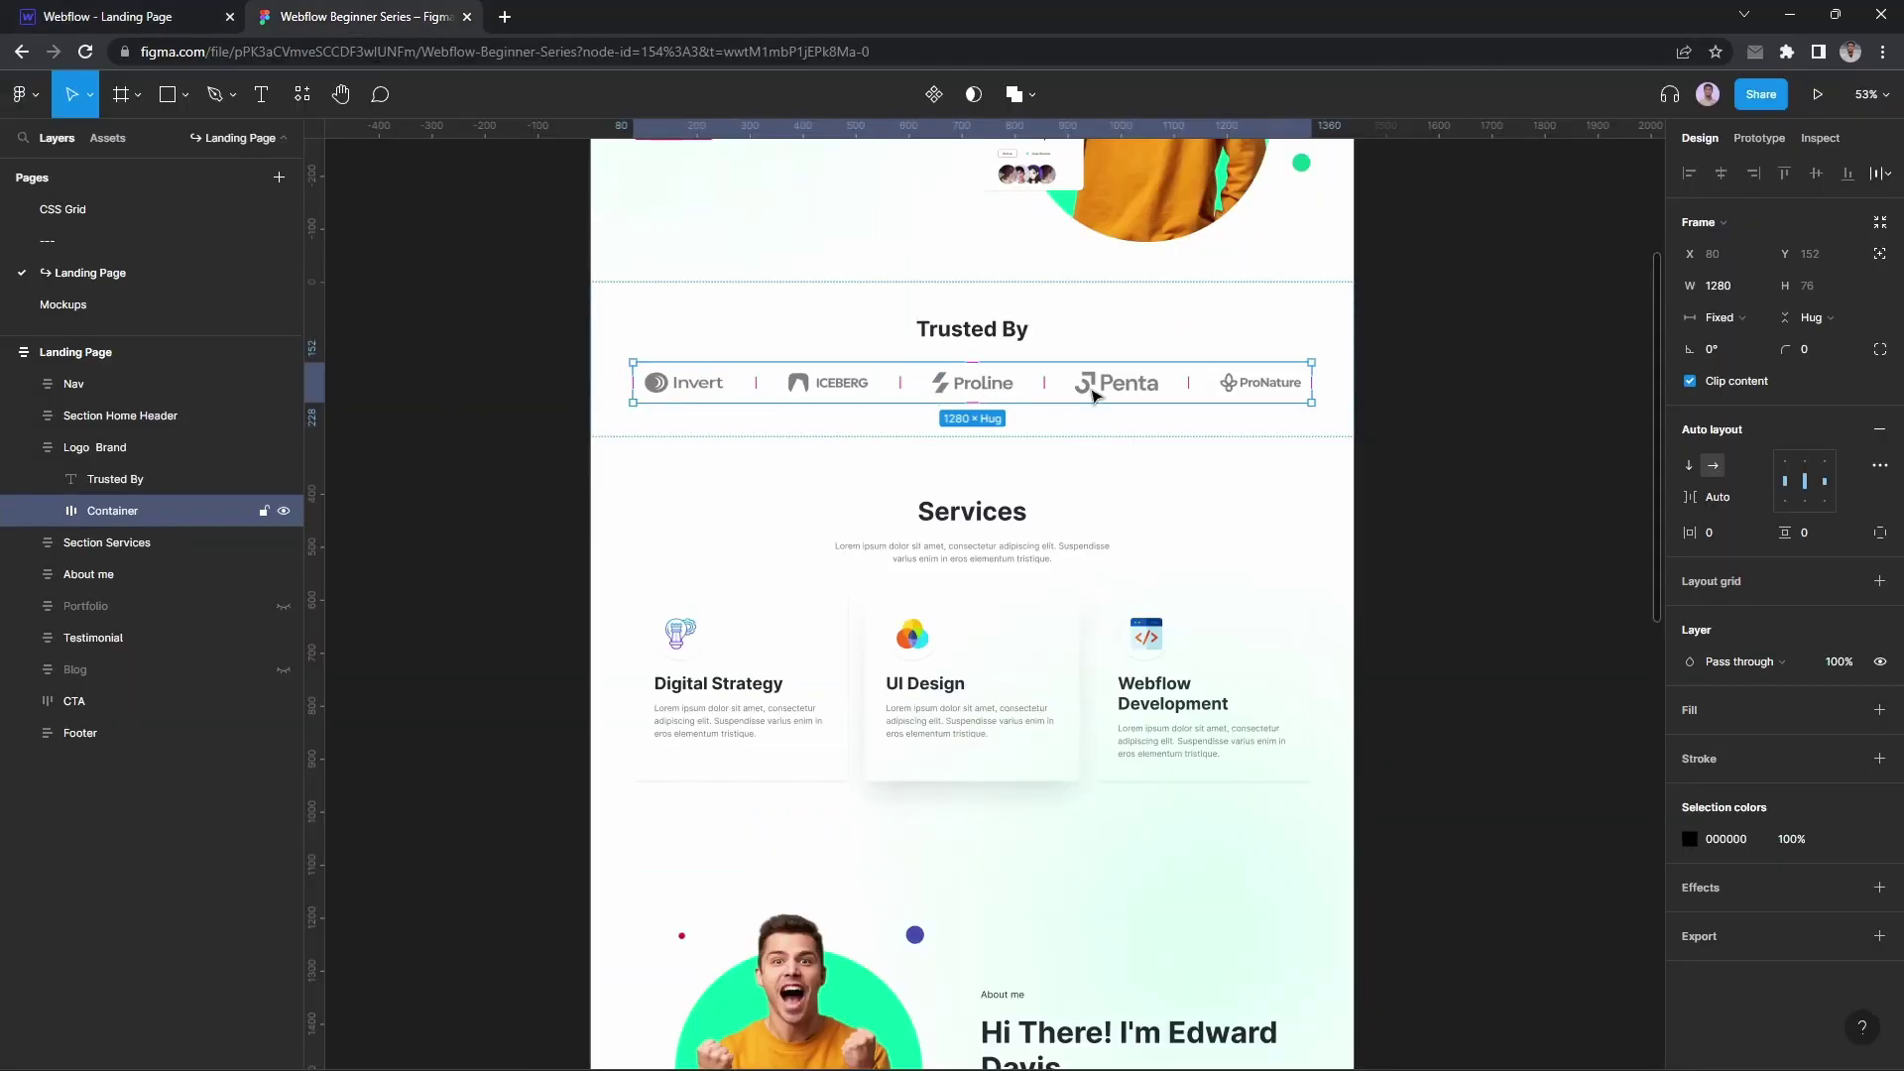
{"action": "left_click", "coordinate": [149, 17]}
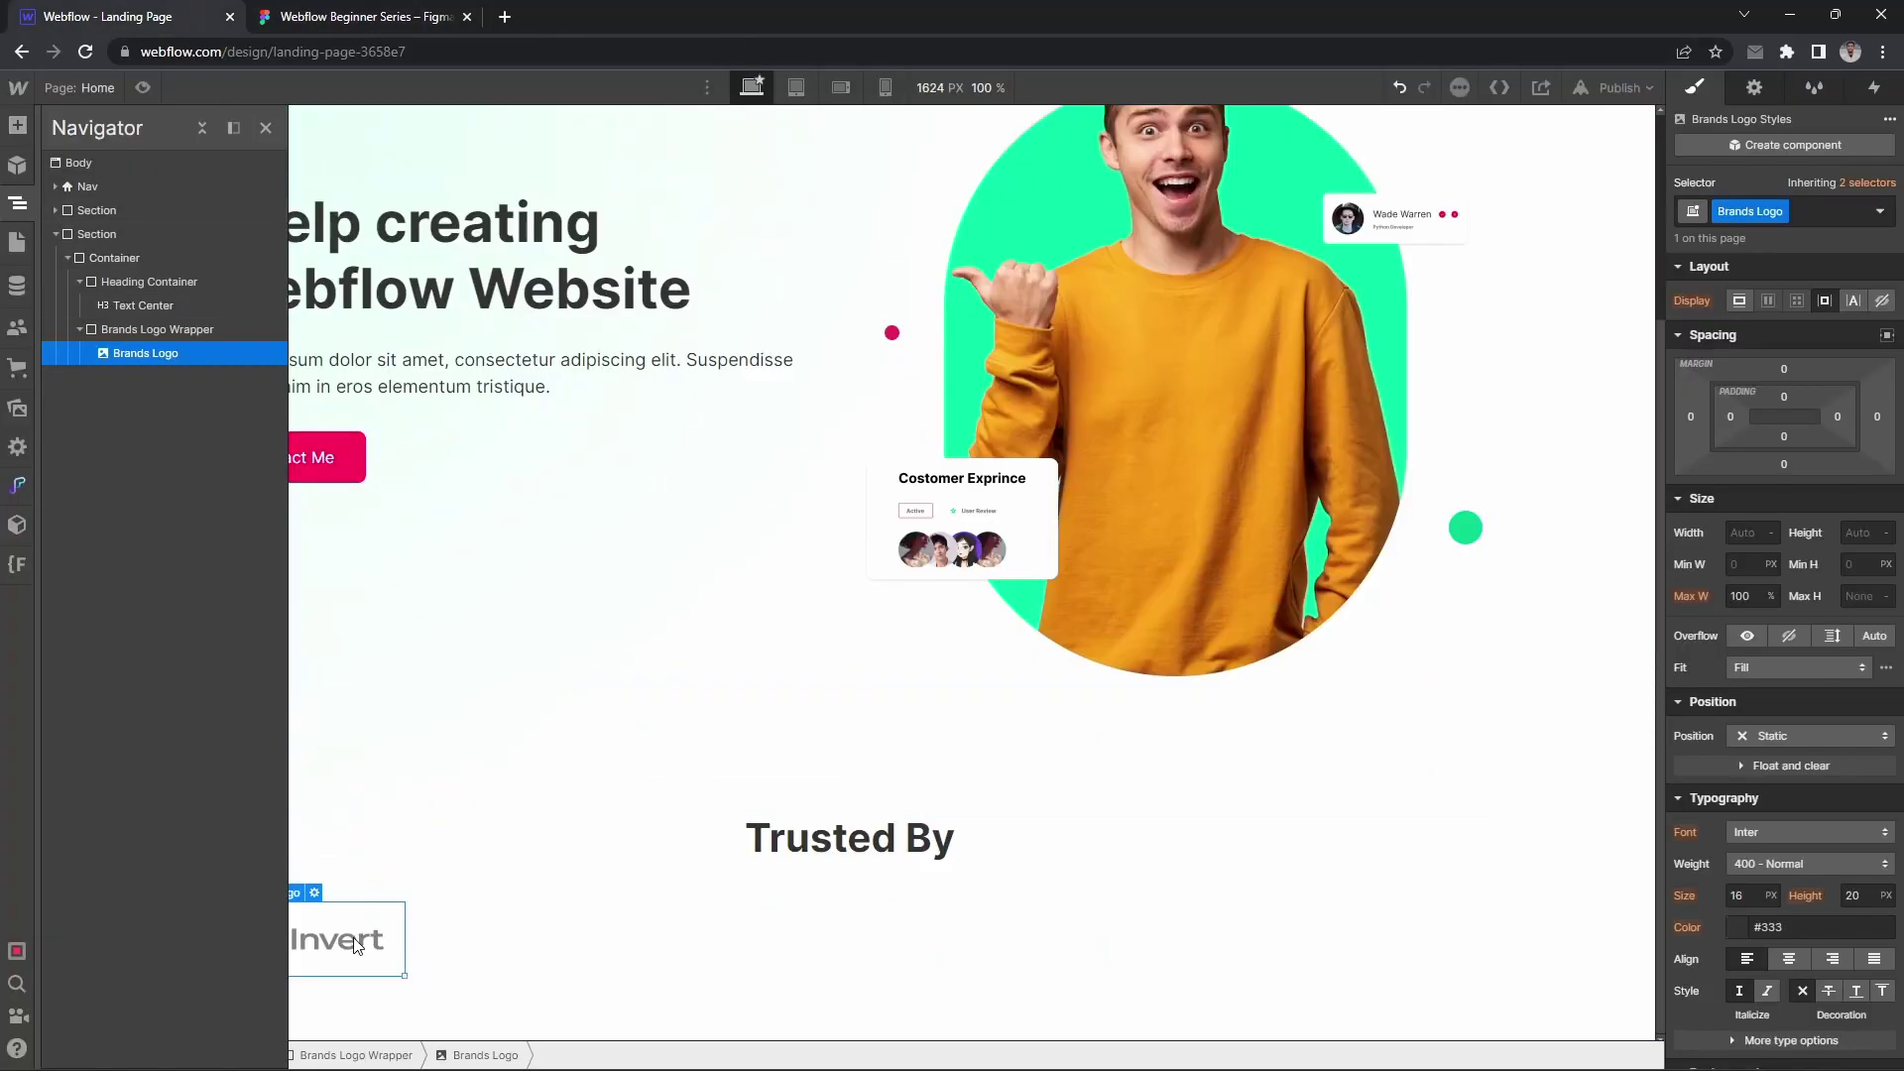
{"action": "key", "text": "z"}
{"action": "key", "text": "ctrl+d"}
{"action": "key", "text": "ctrl+d"}
{"action": "key", "text": "ctrl+d"}
{"action": "key", "text": "ctrl+d"}
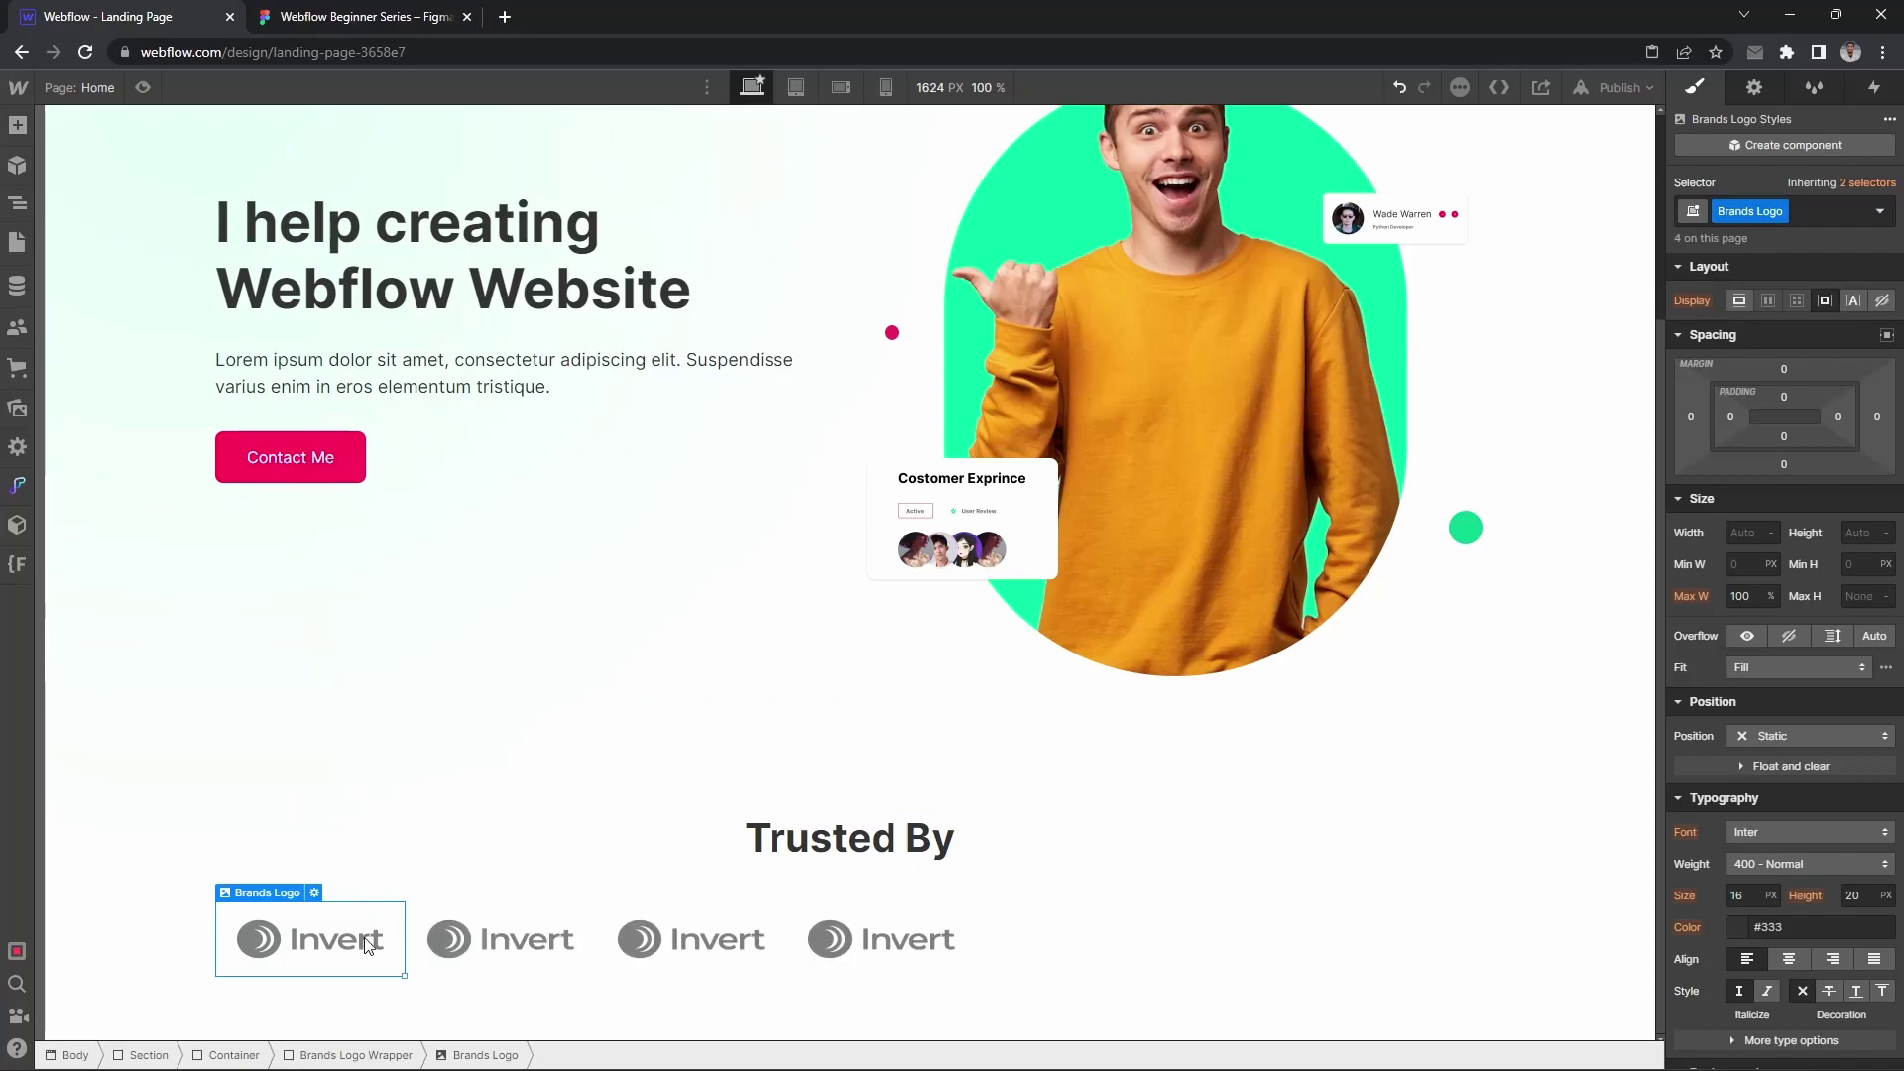
Step: Following the Figma logo order, replace the second logo image with ICEBERG and the third with Proline from the assets
{"action": "left_click", "coordinate": [501, 964]}
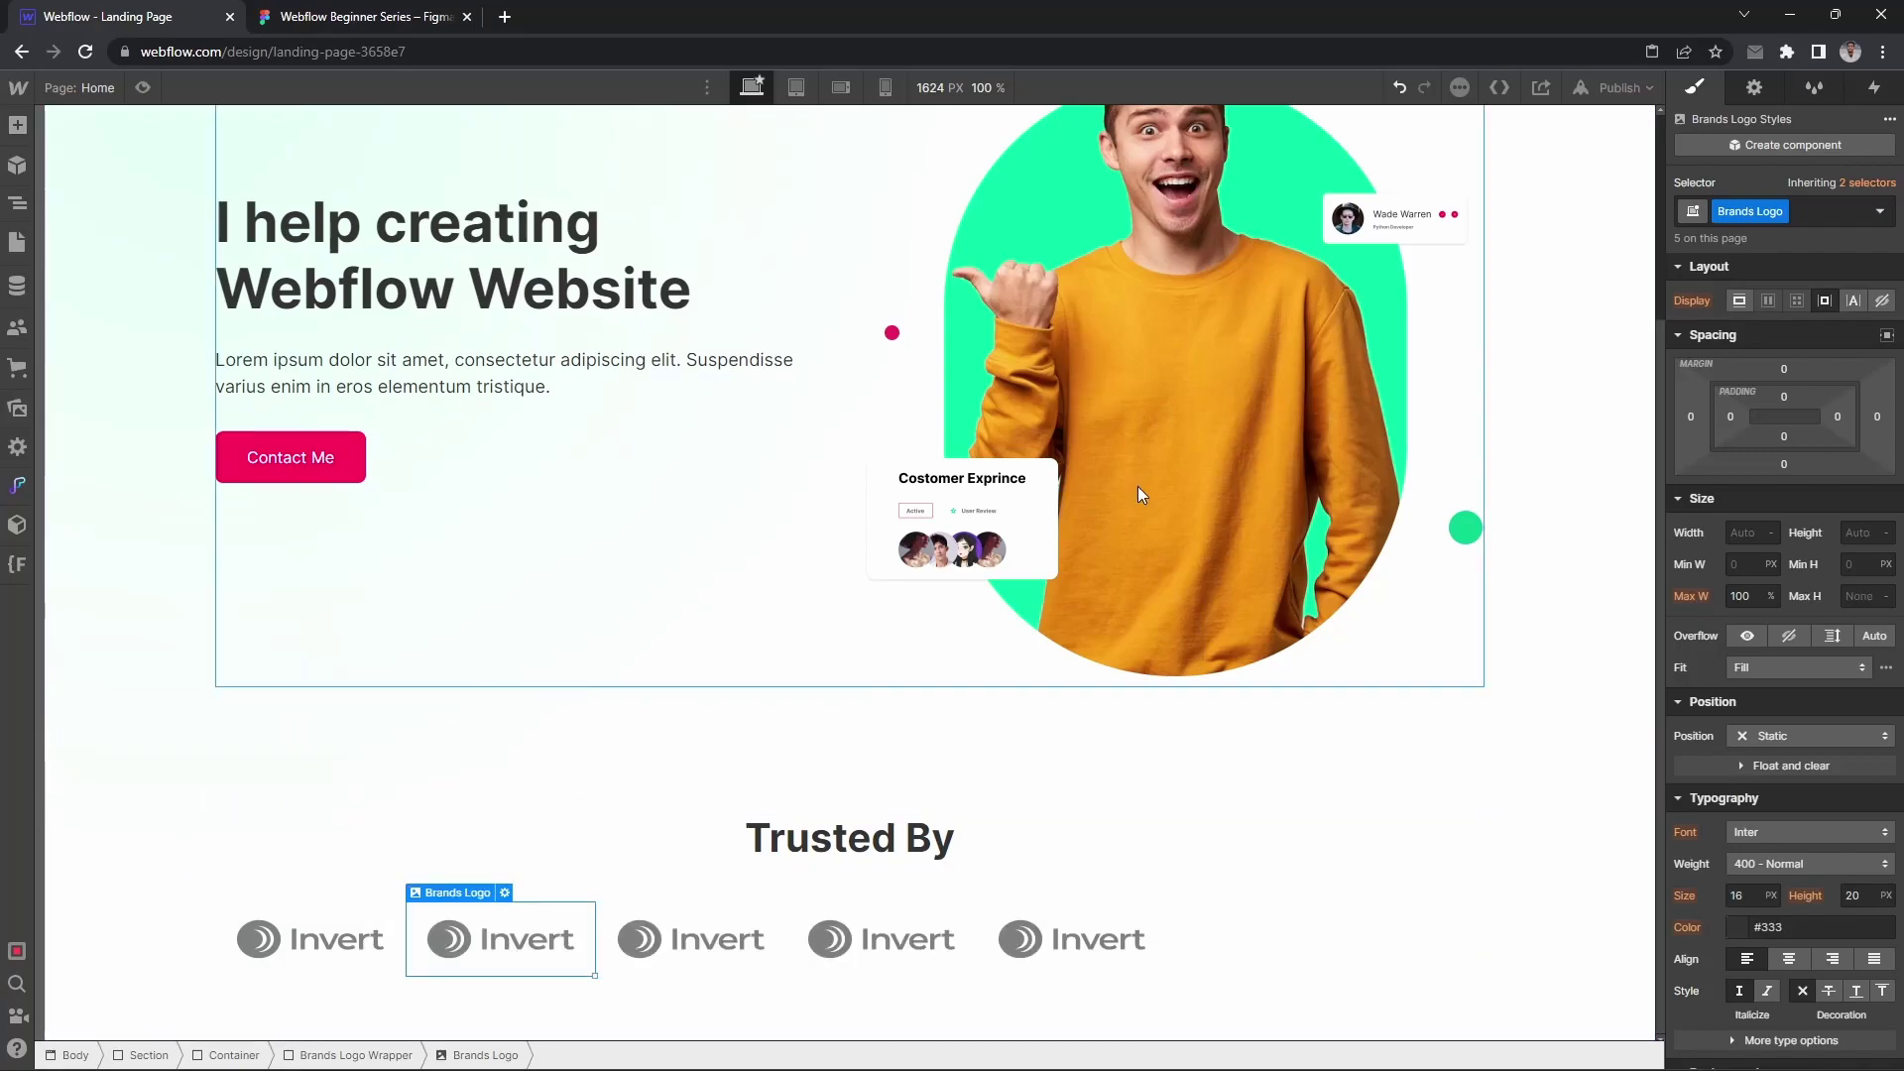
{"action": "left_click", "coordinate": [1754, 87]}
{"action": "left_click", "coordinate": [1765, 402]}
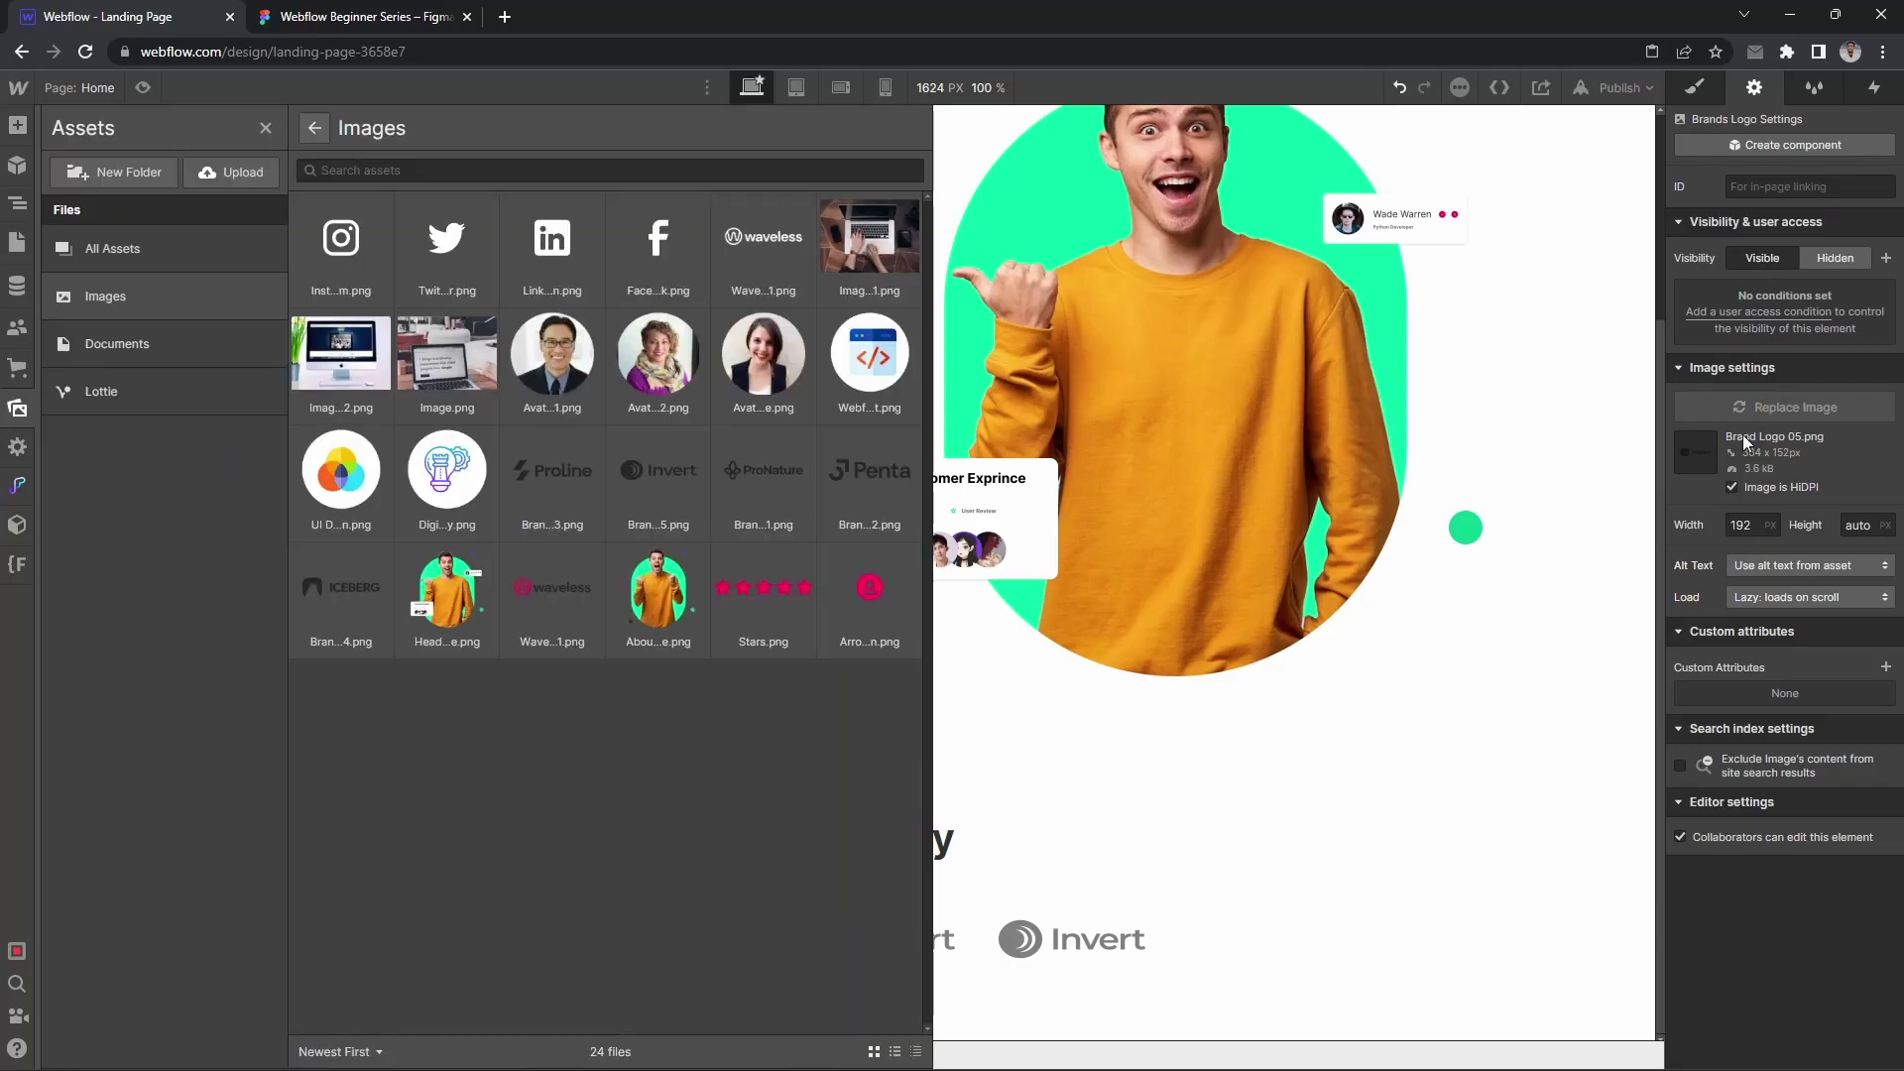
{"action": "left_click", "coordinate": [367, 17]}
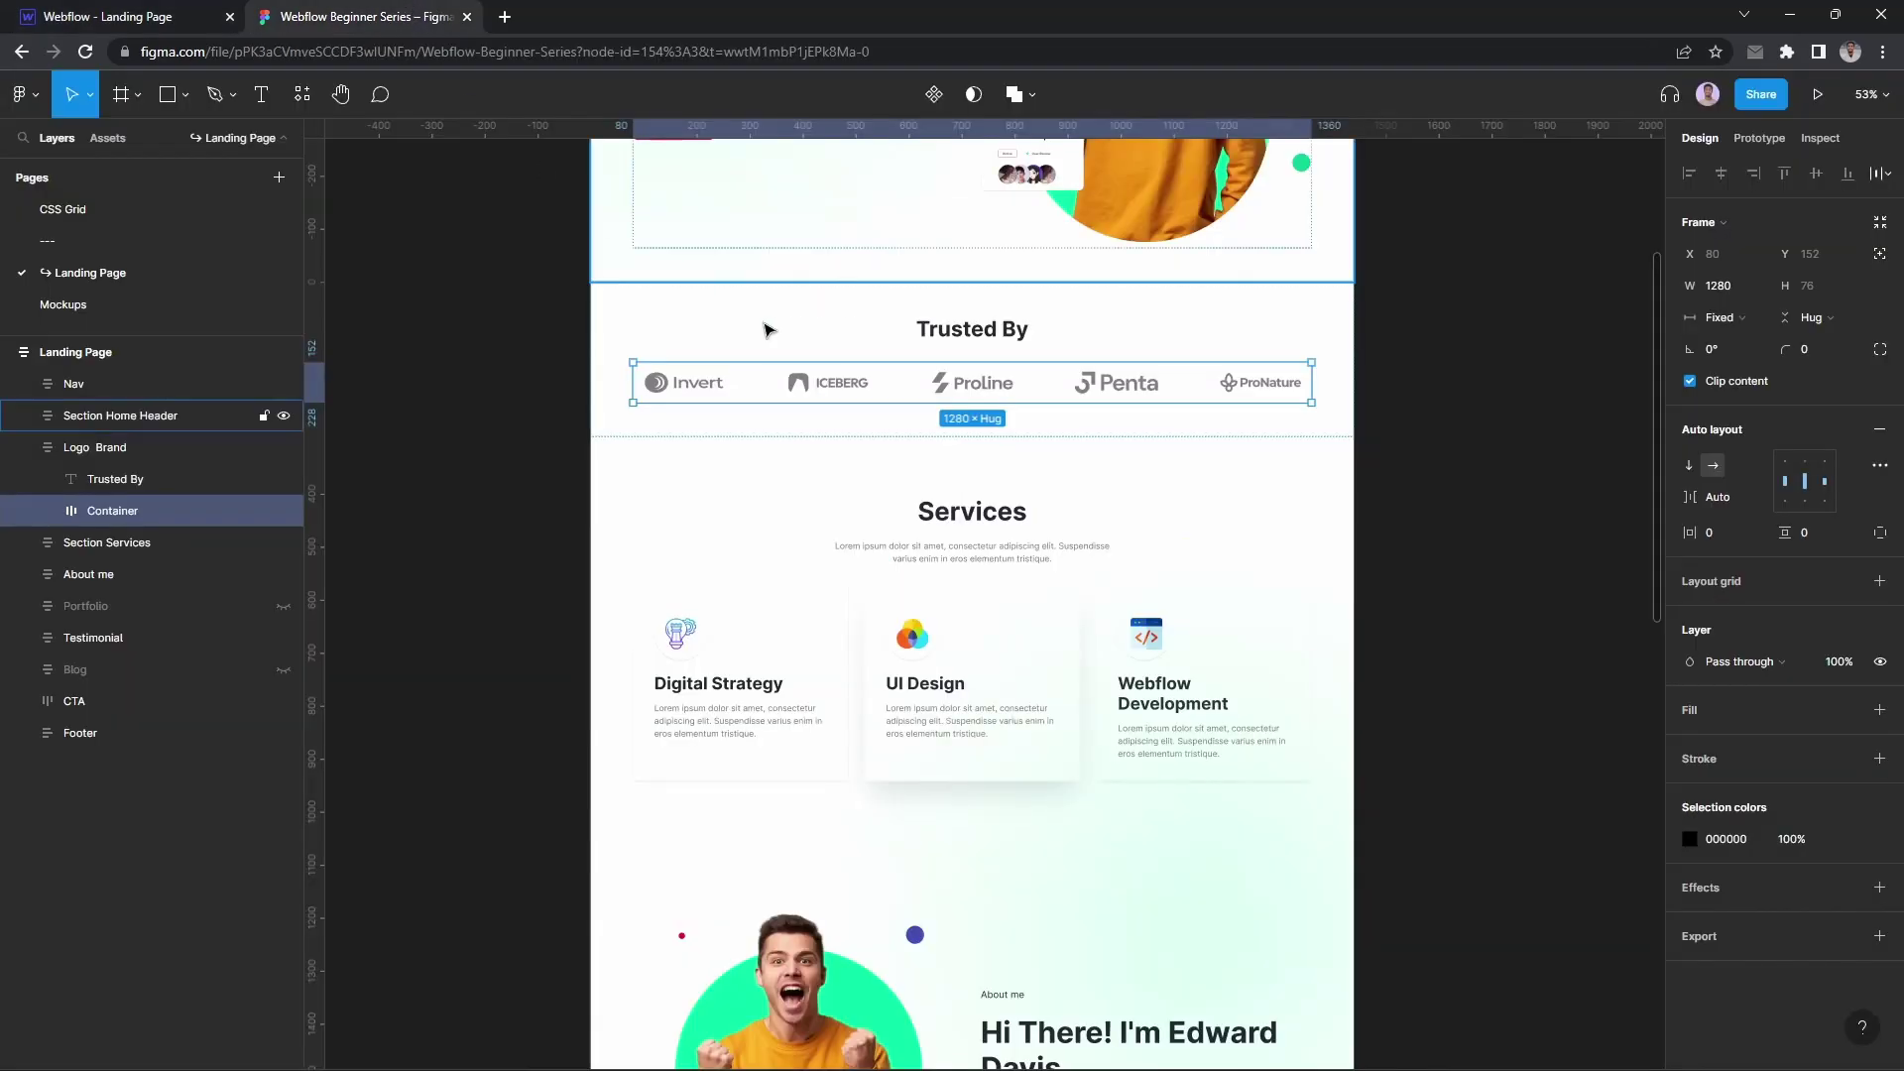
{"action": "left_click", "coordinate": [107, 12]}
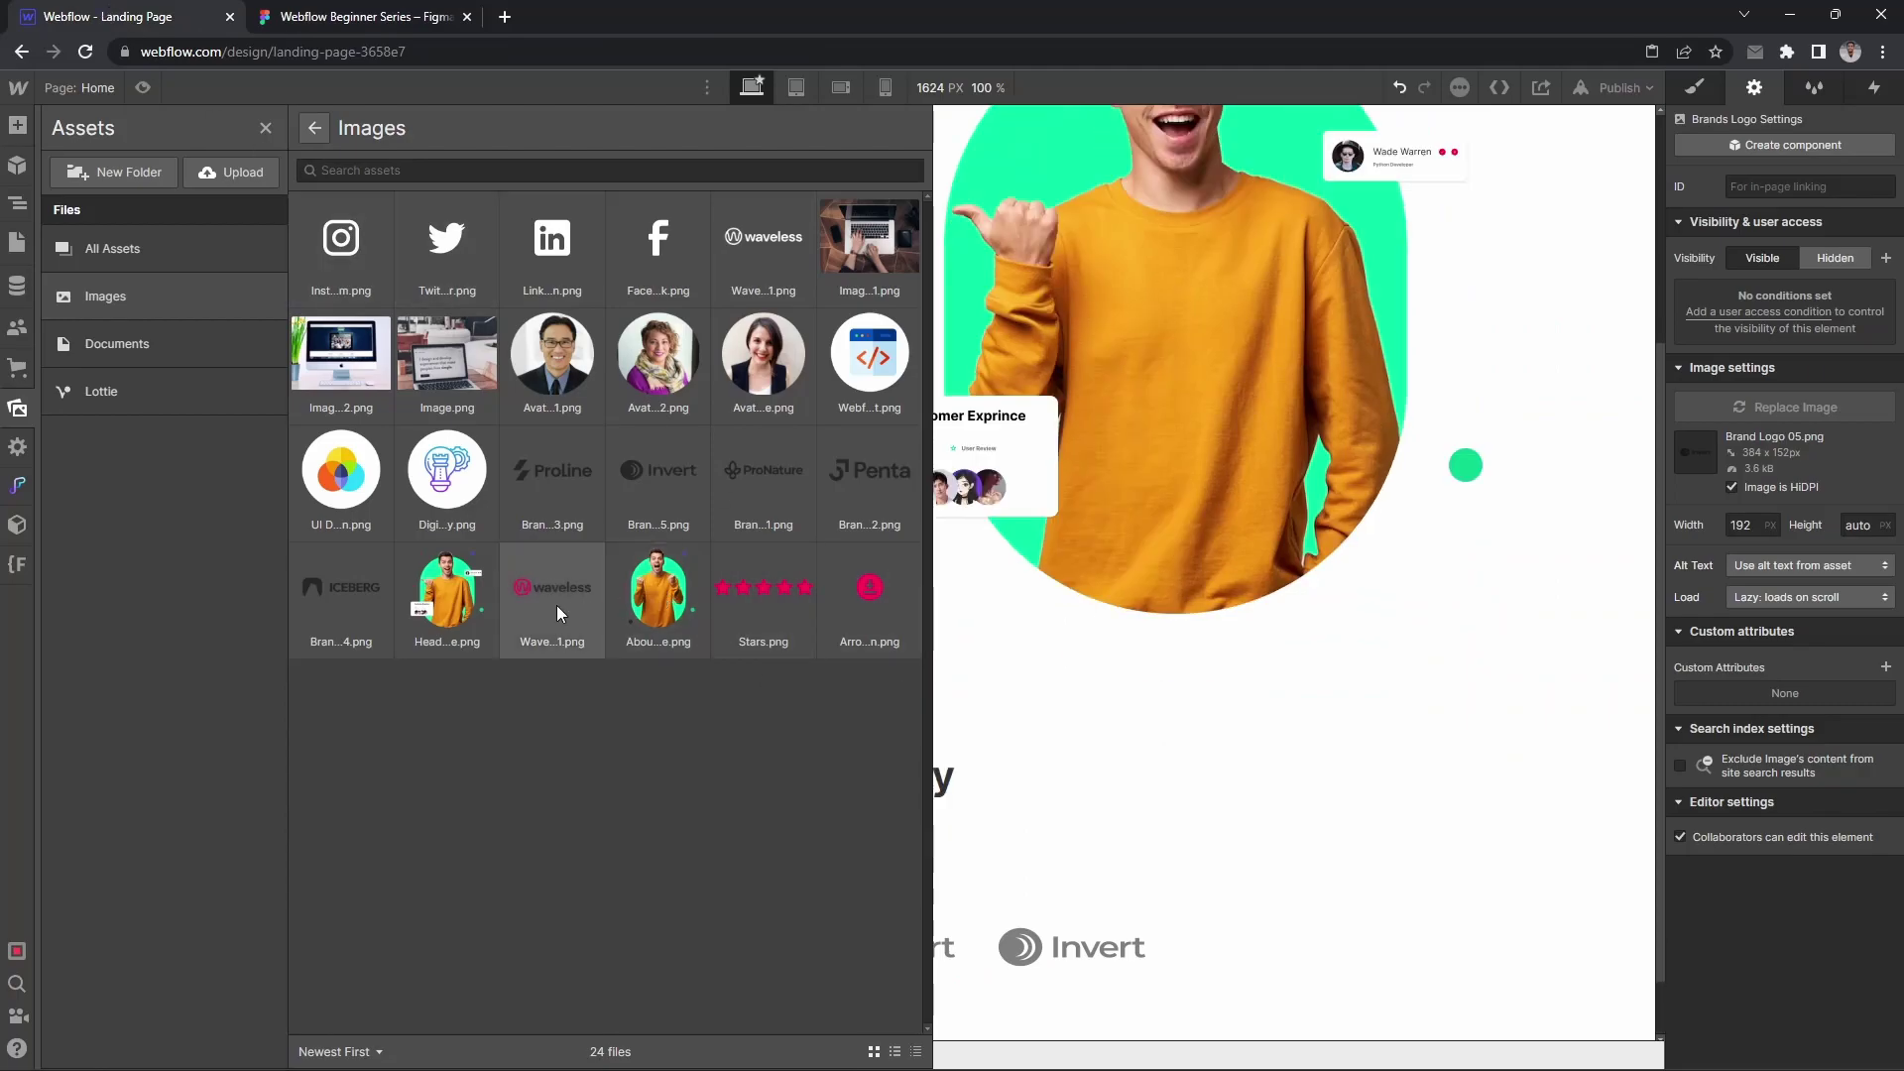
{"action": "key", "text": "j"}
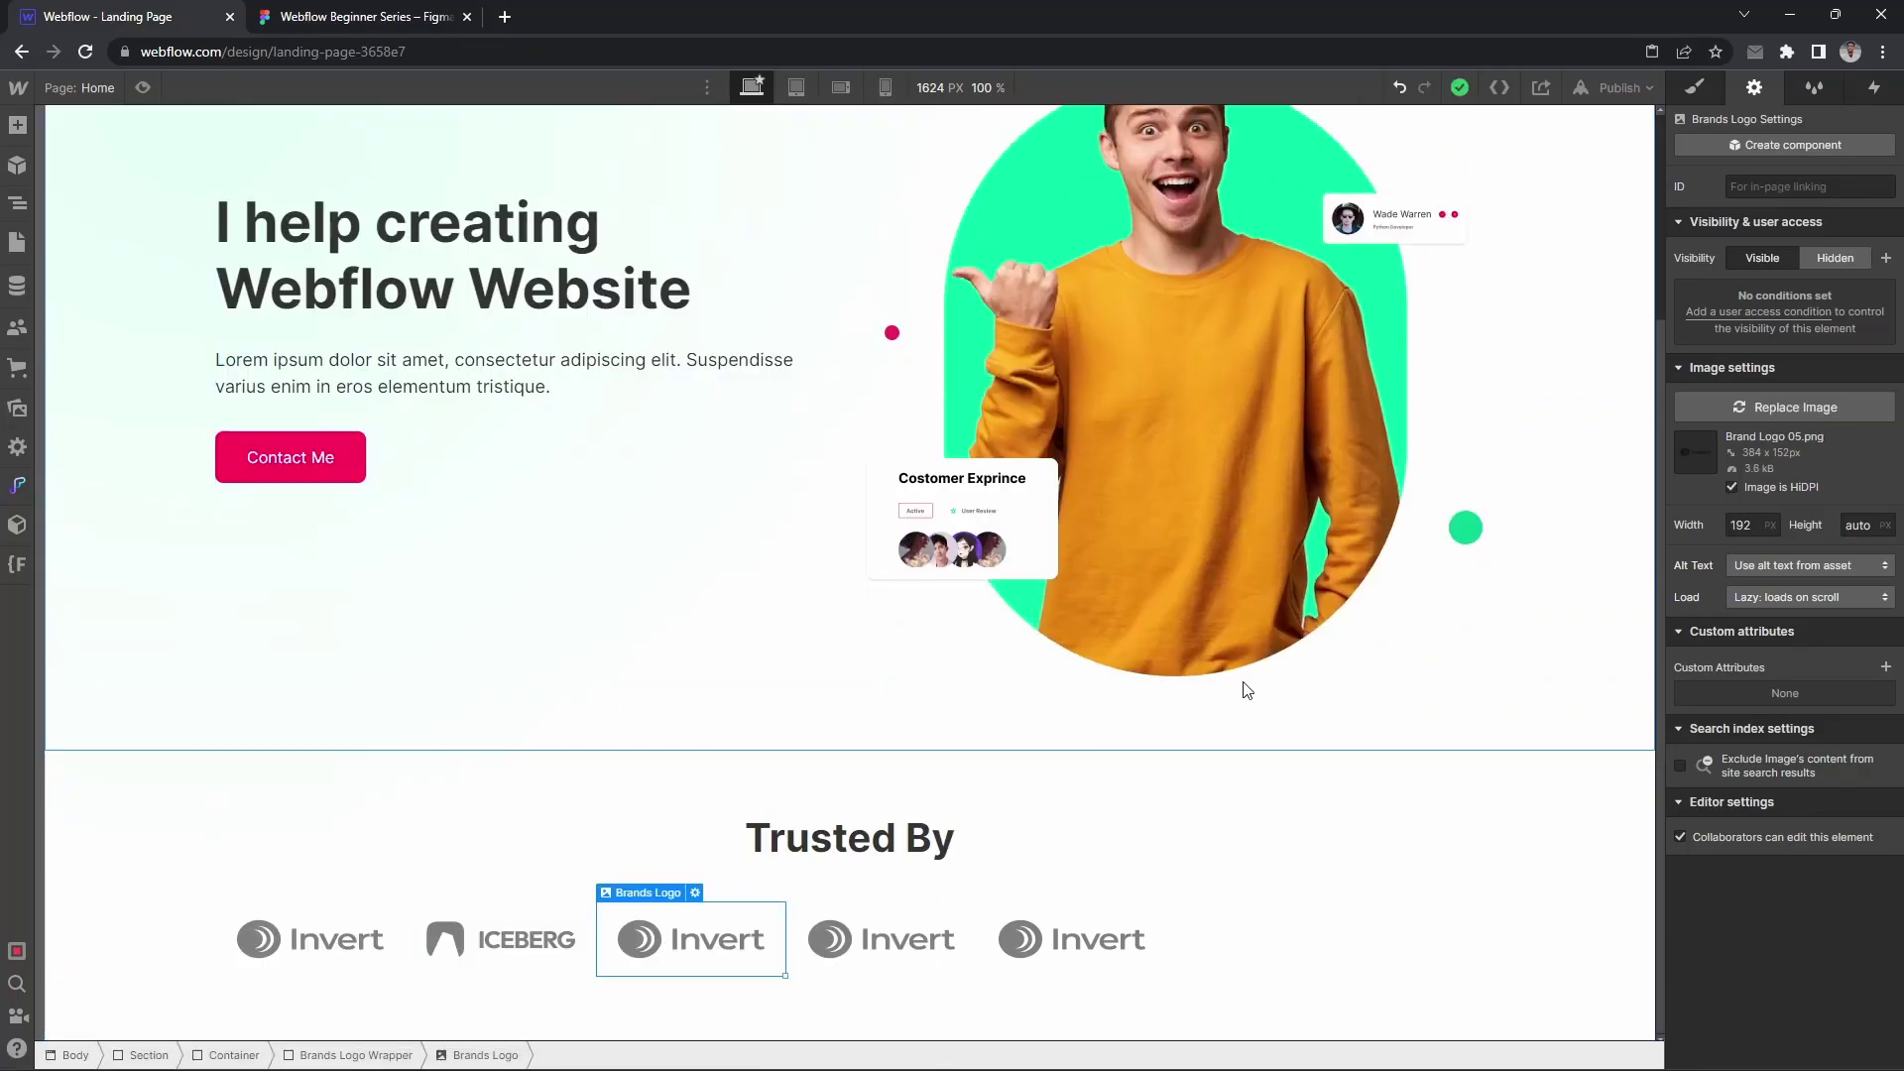
{"action": "left_click", "coordinate": [1830, 417]}
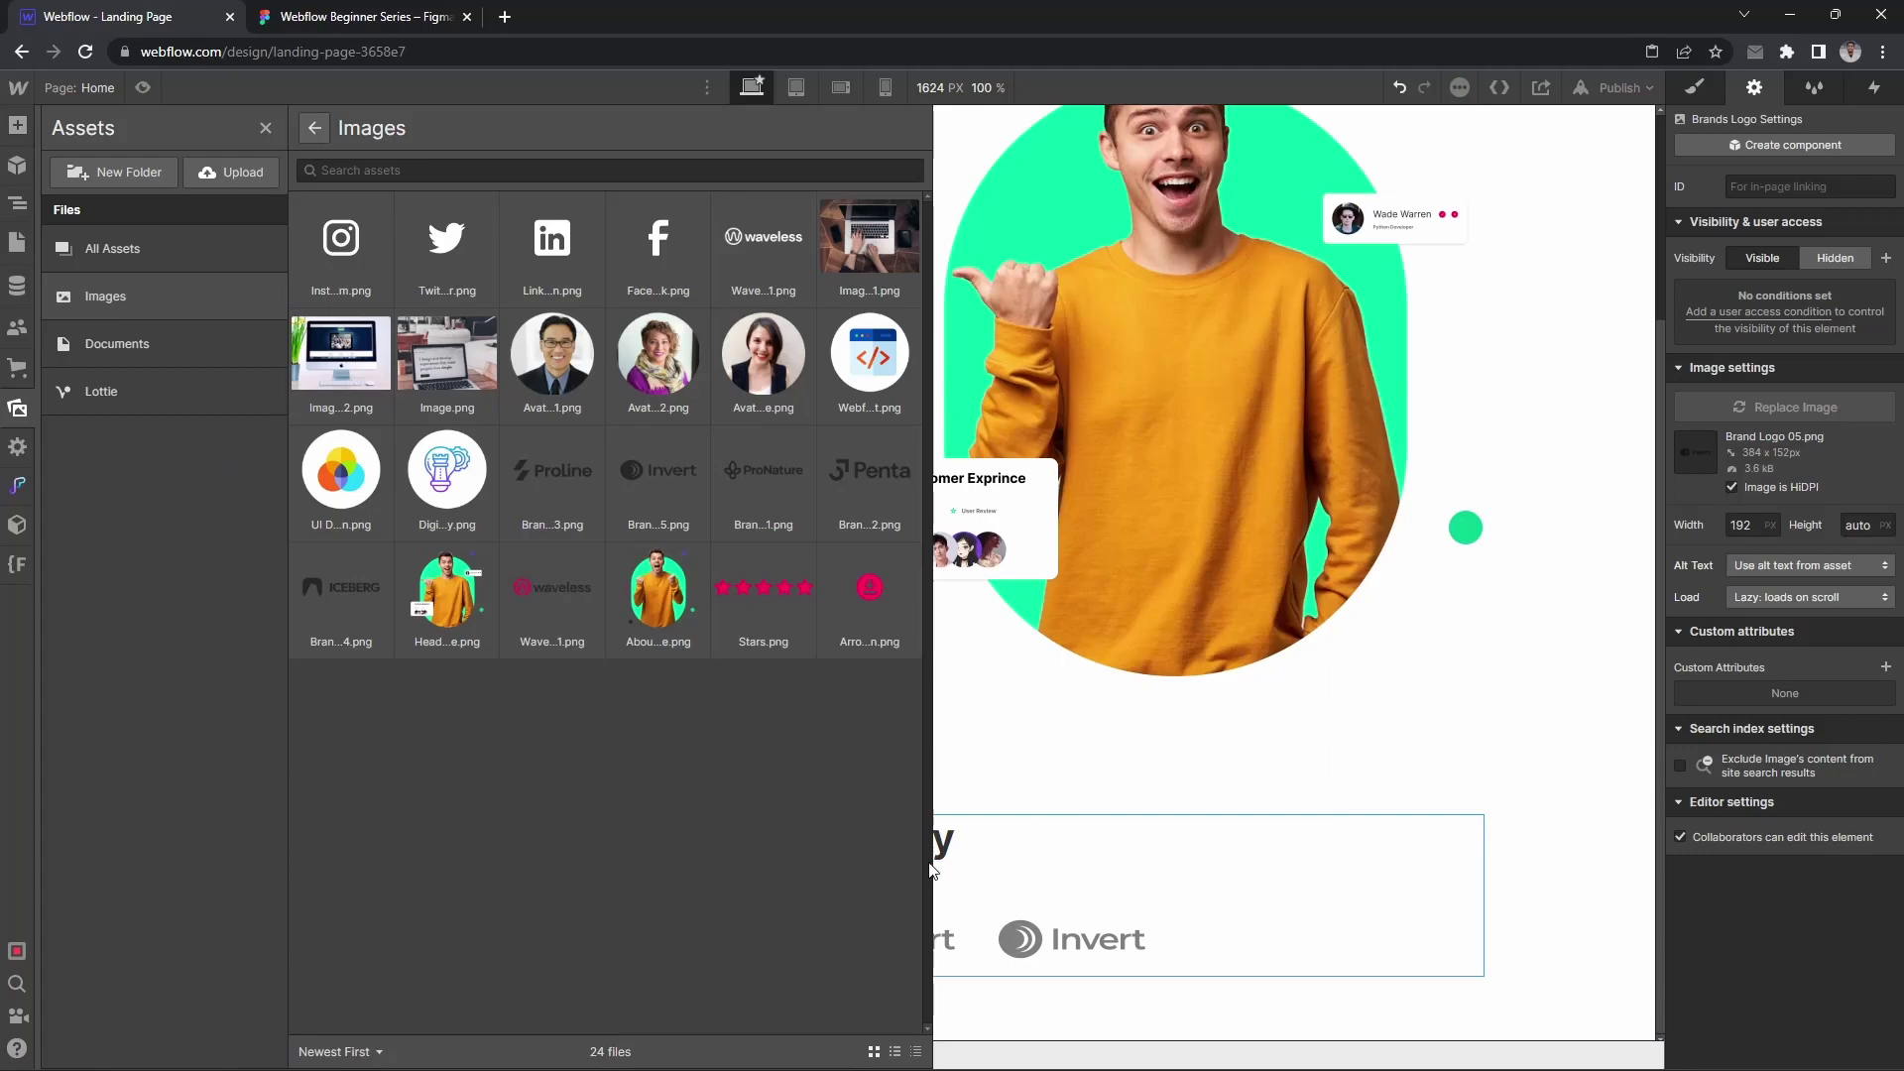
{"action": "left_click", "coordinate": [570, 491]}
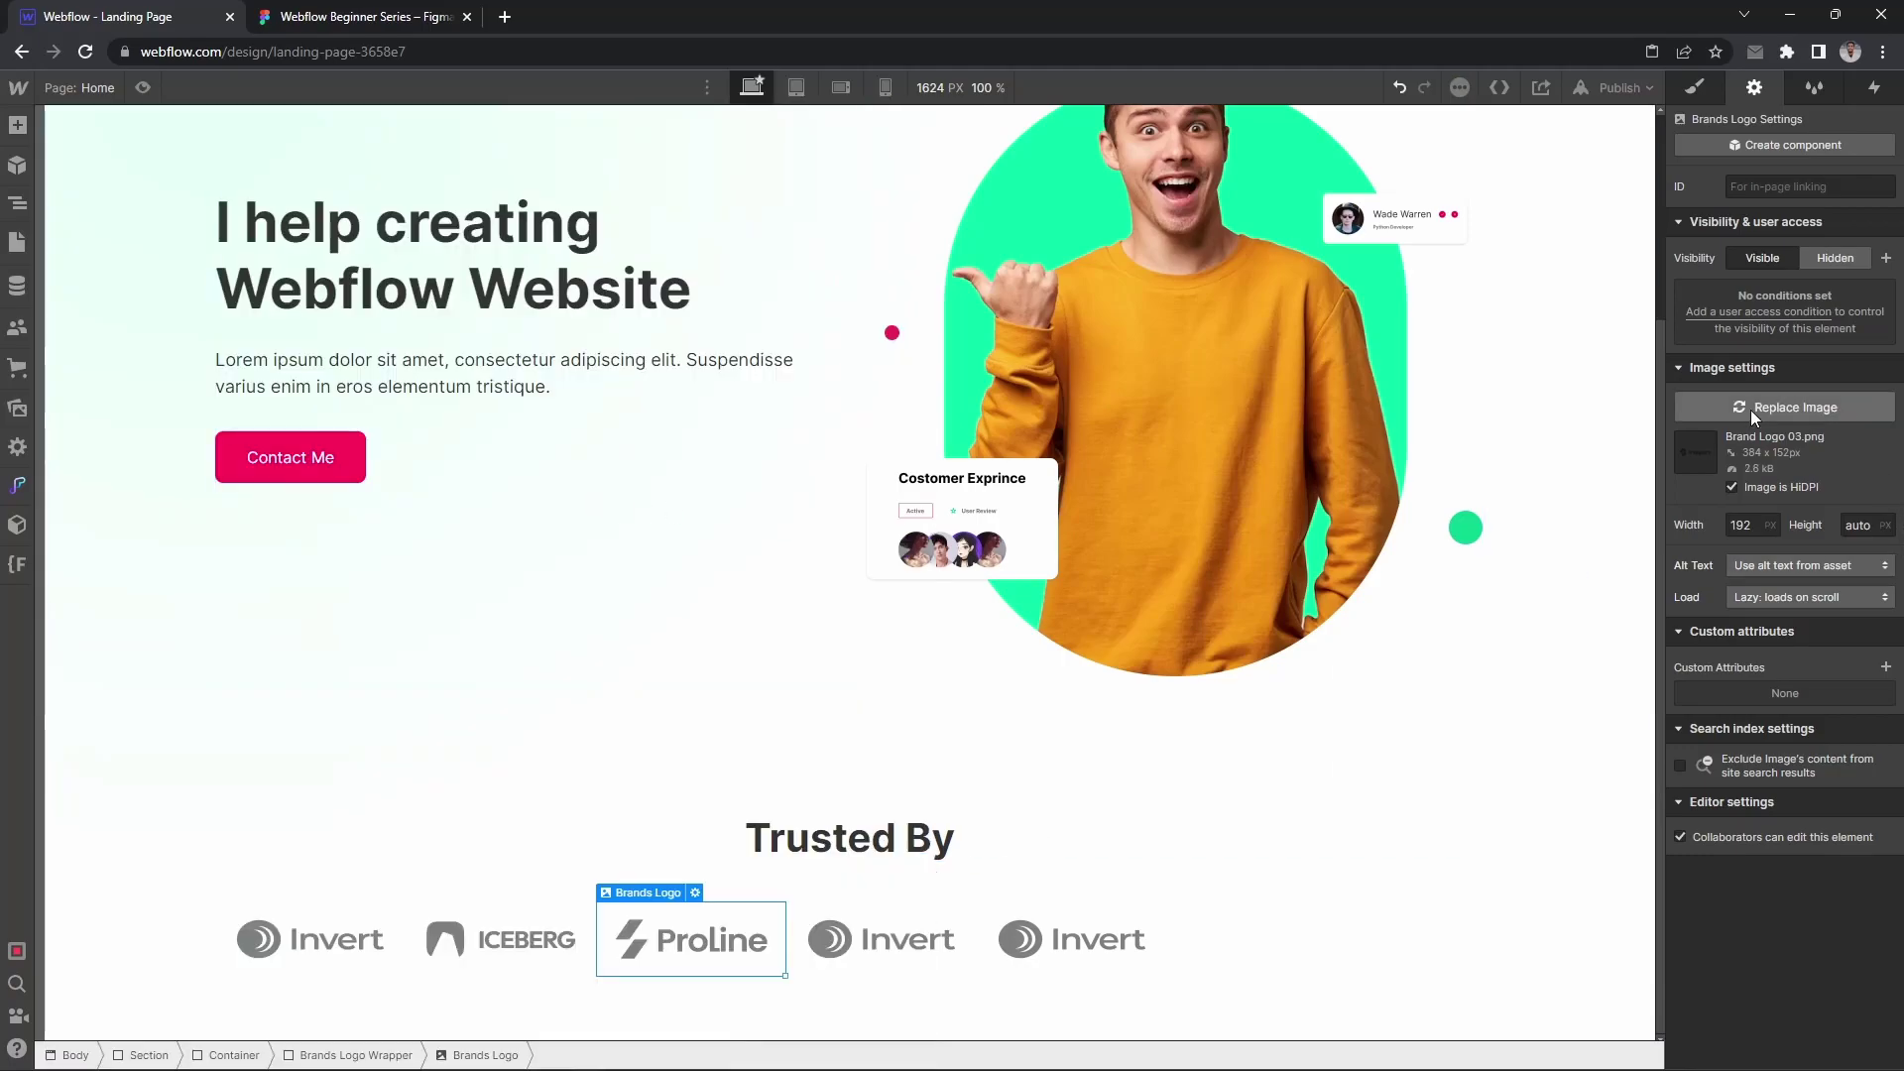
Step: Check the logo order in the Figma design and replace the fourth logo image with the Penta logo
{"action": "left_click", "coordinate": [377, 16]}
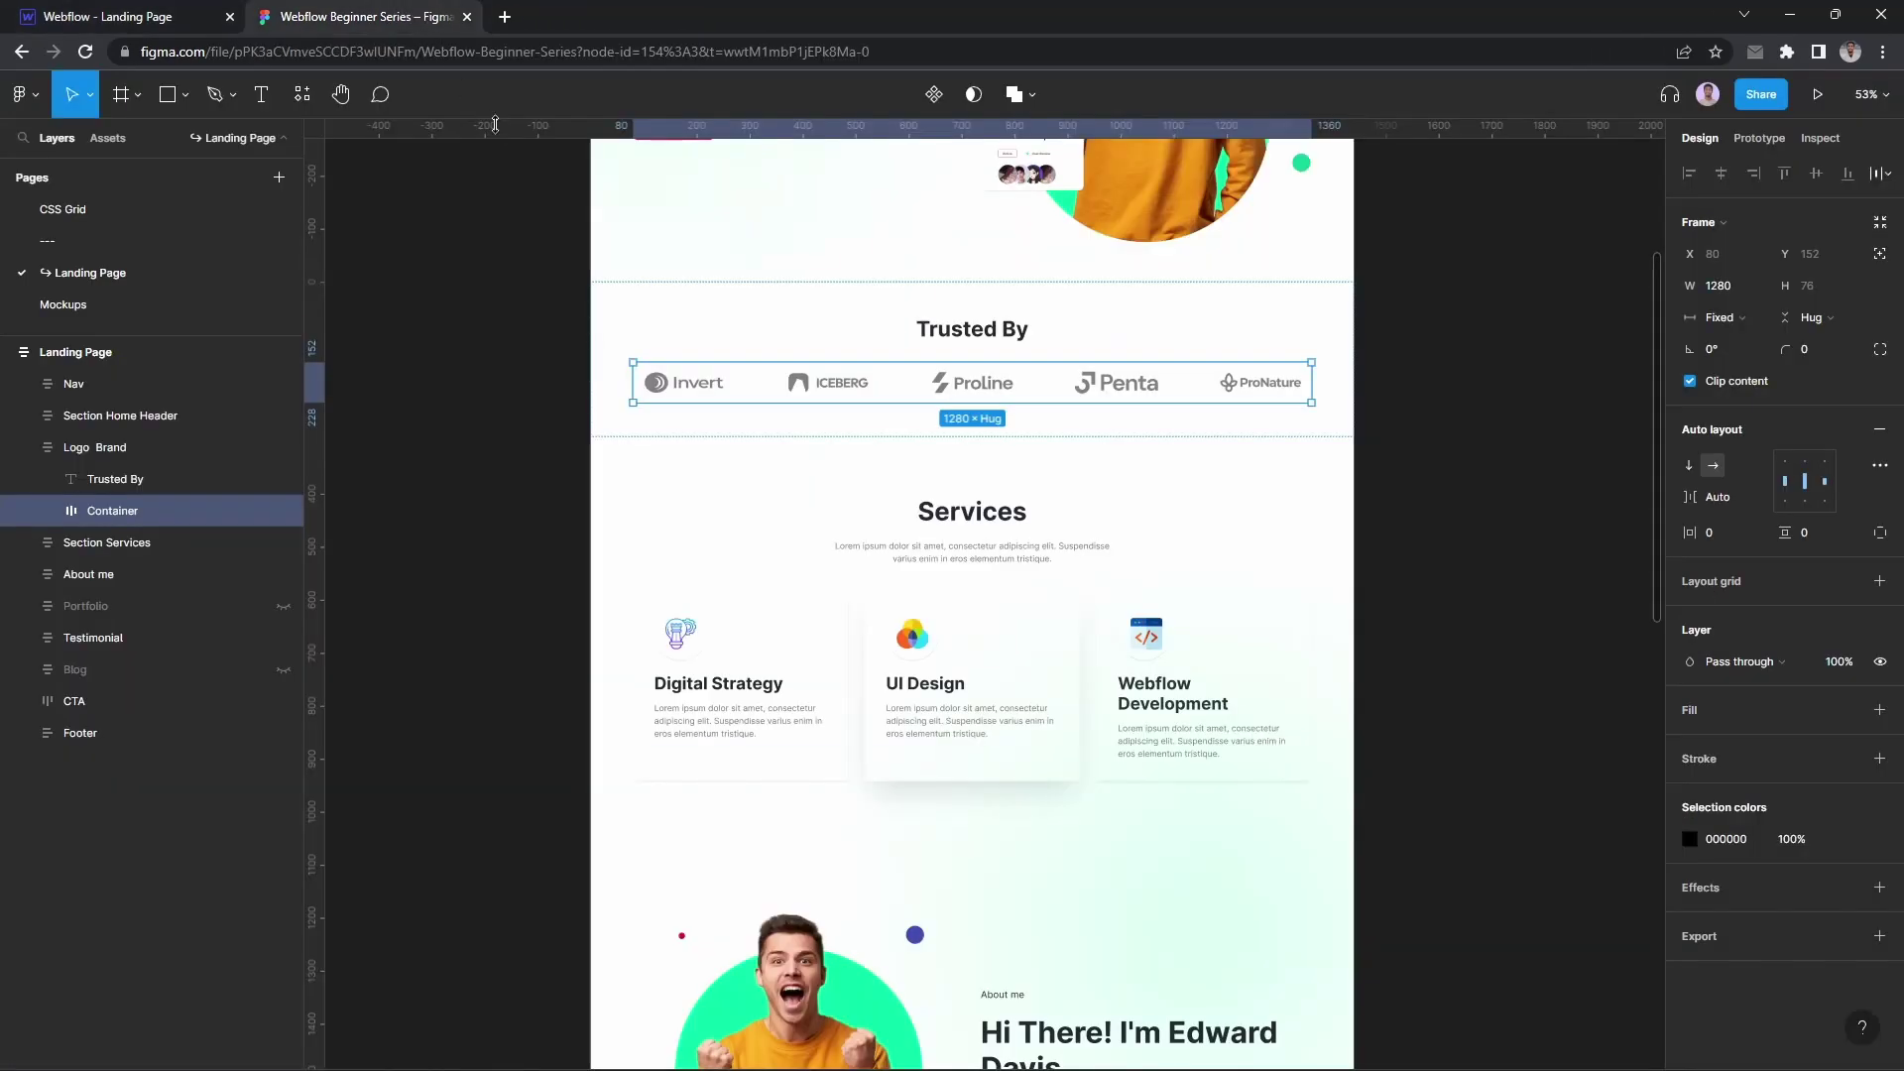
{"action": "left_click", "coordinate": [119, 17]}
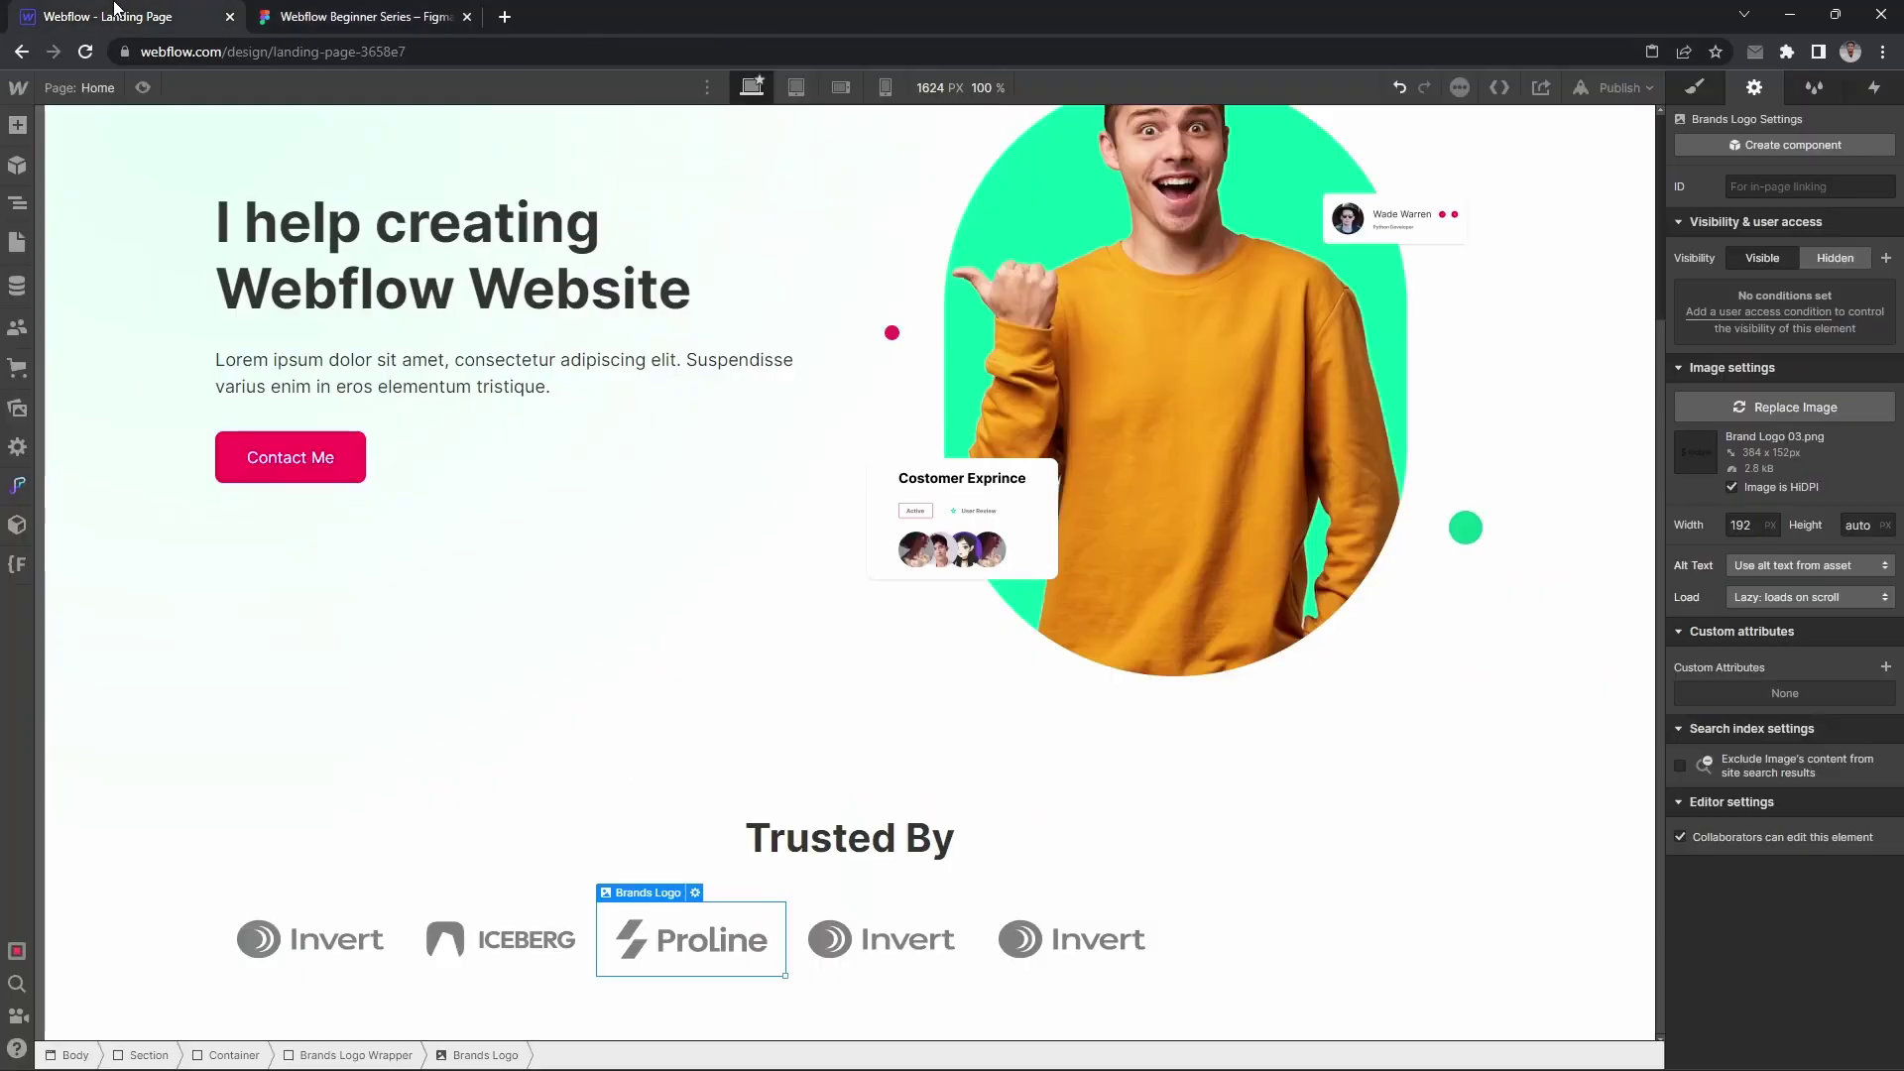
{"action": "left_click", "coordinate": [913, 940]}
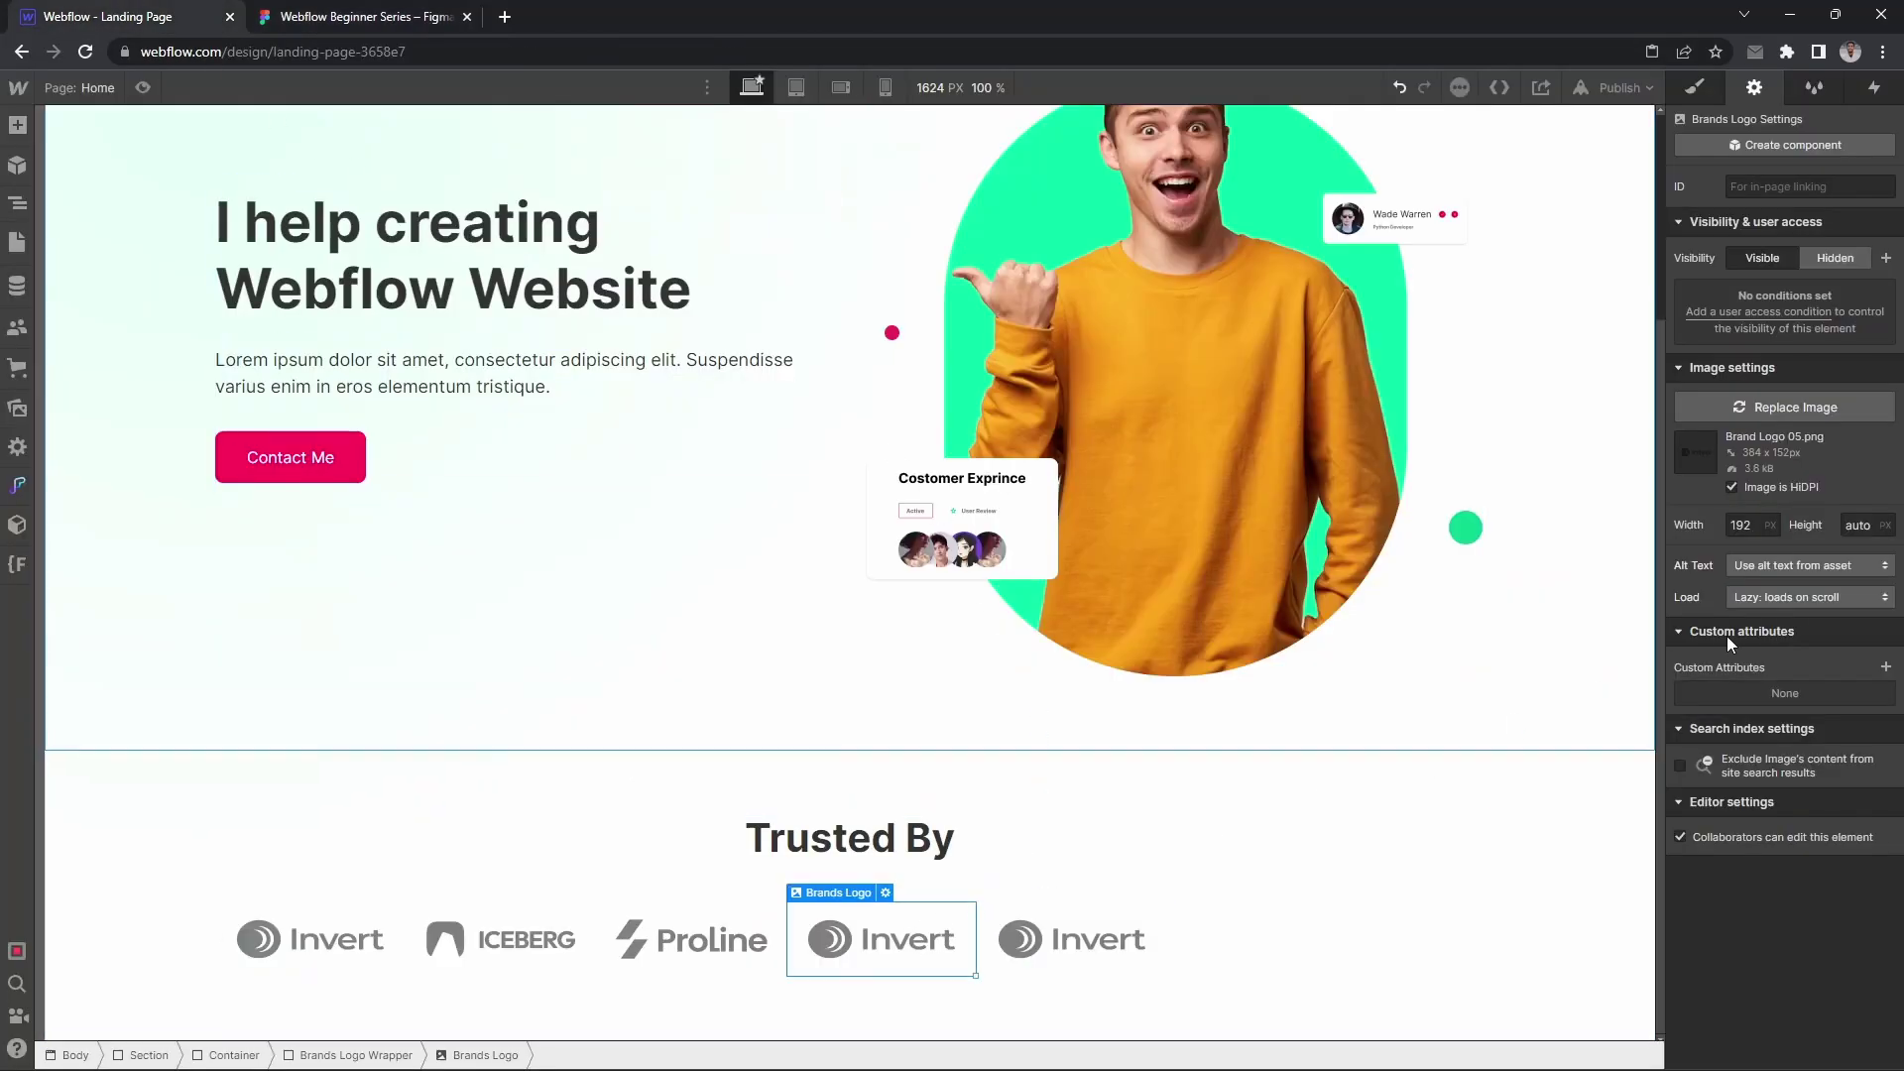
{"action": "left_click", "coordinate": [1796, 407]}
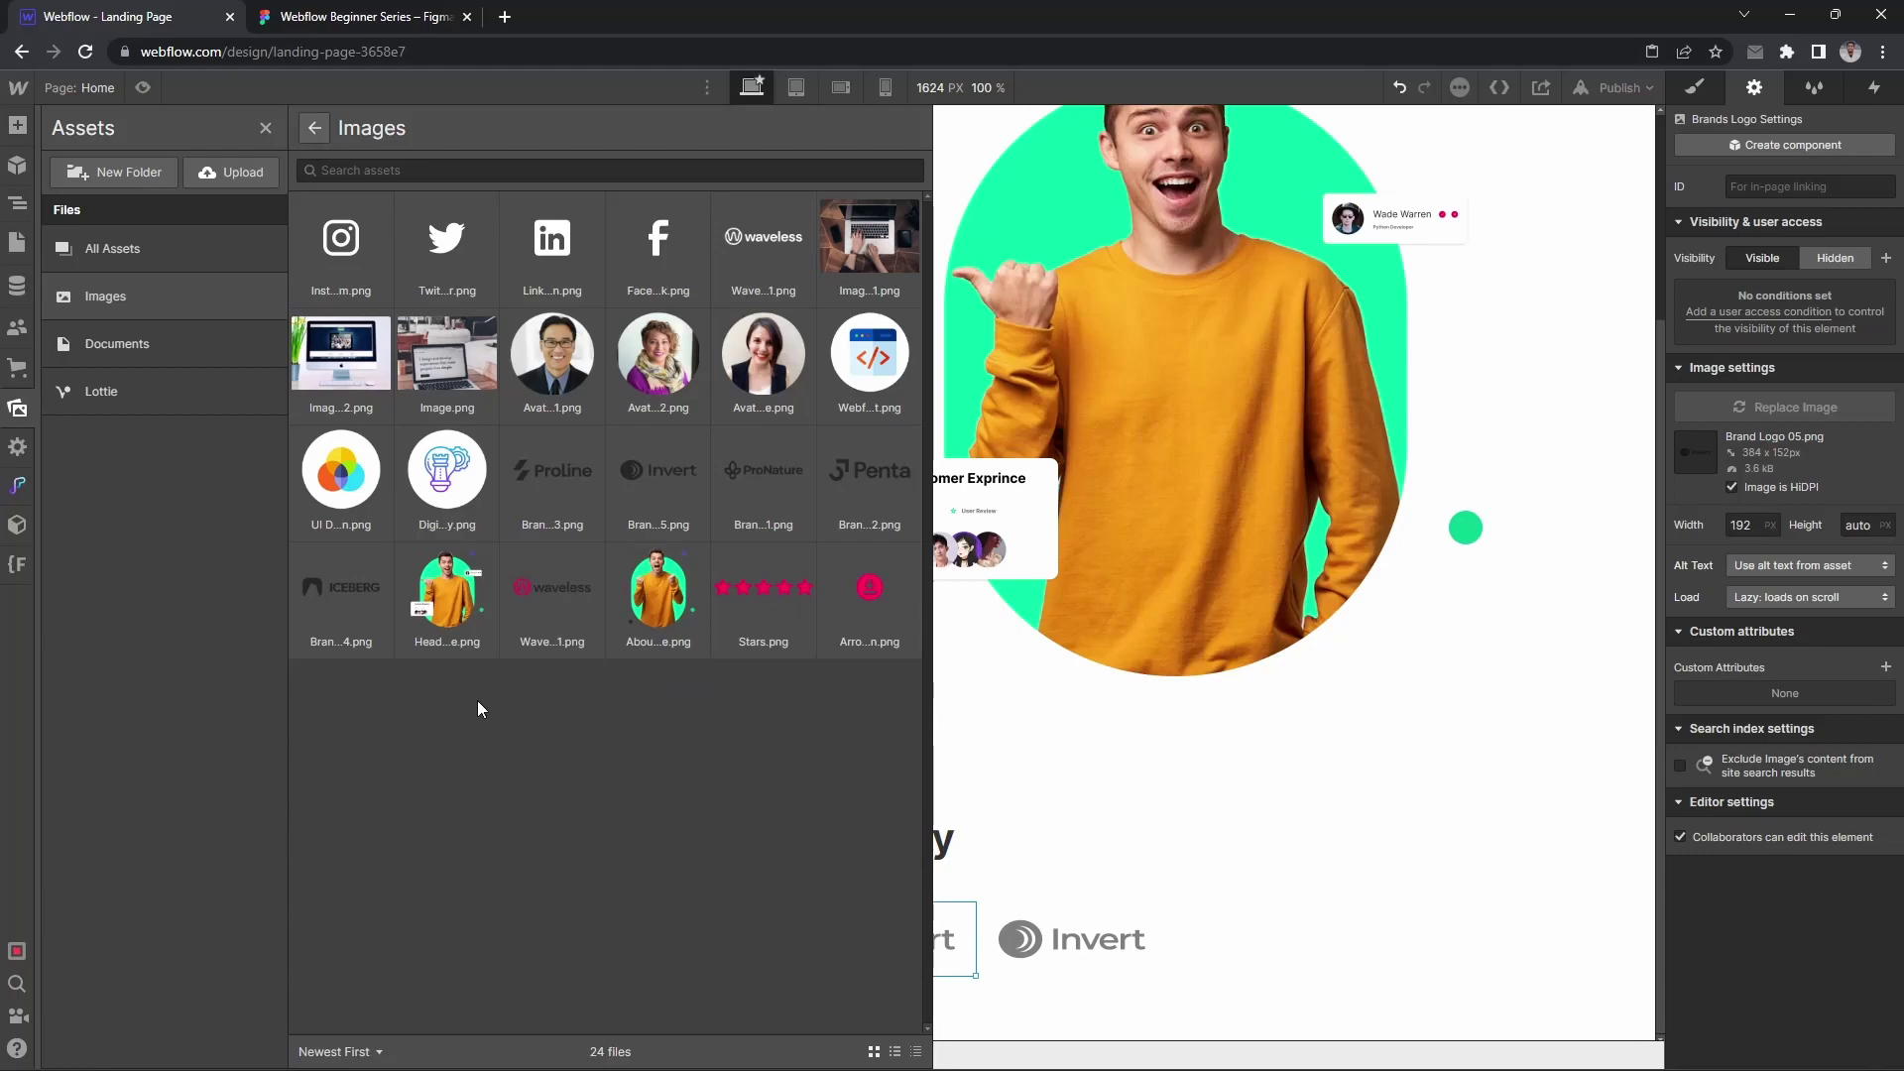
{"action": "left_click", "coordinate": [849, 500]}
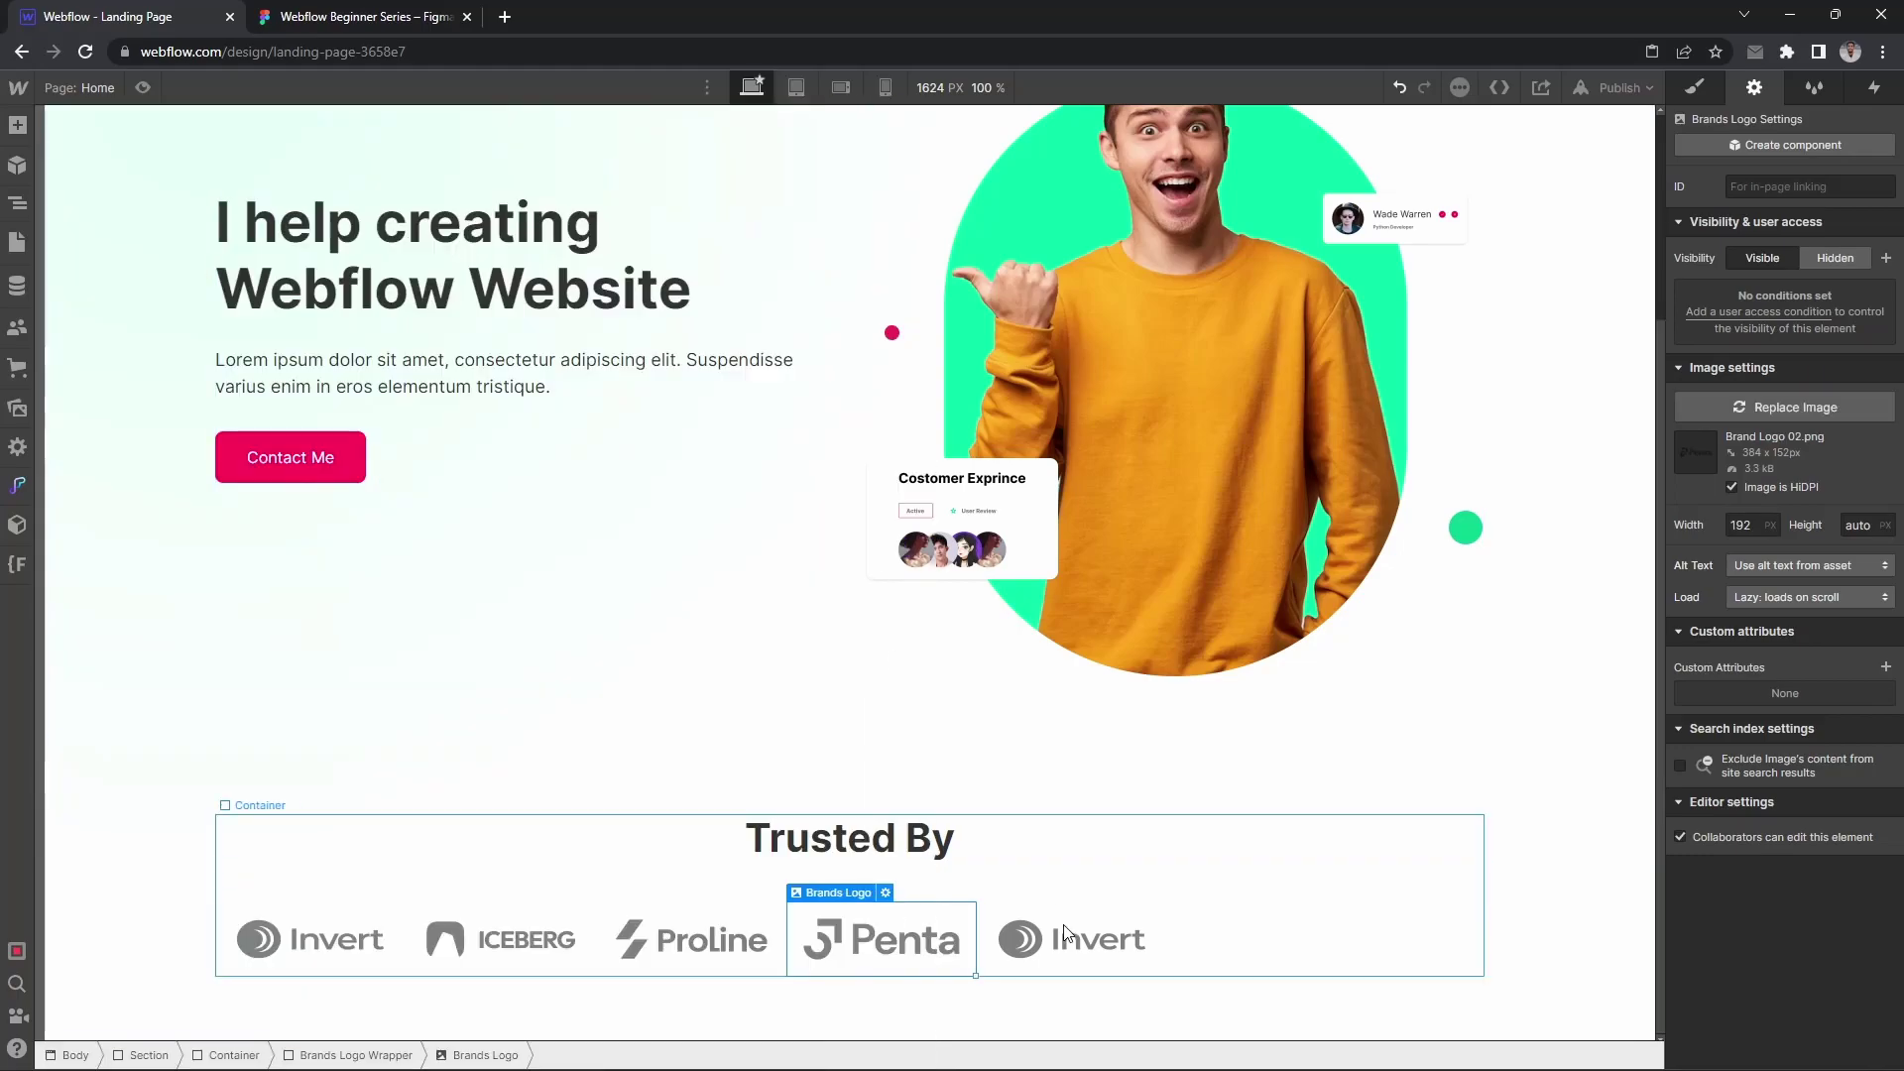
Step: Replace the fifth logo image with the ProNature logo and select the Brands Logo Wrapper
{"action": "left_click", "coordinate": [1066, 932]}
{"action": "left_click", "coordinate": [1796, 407]}
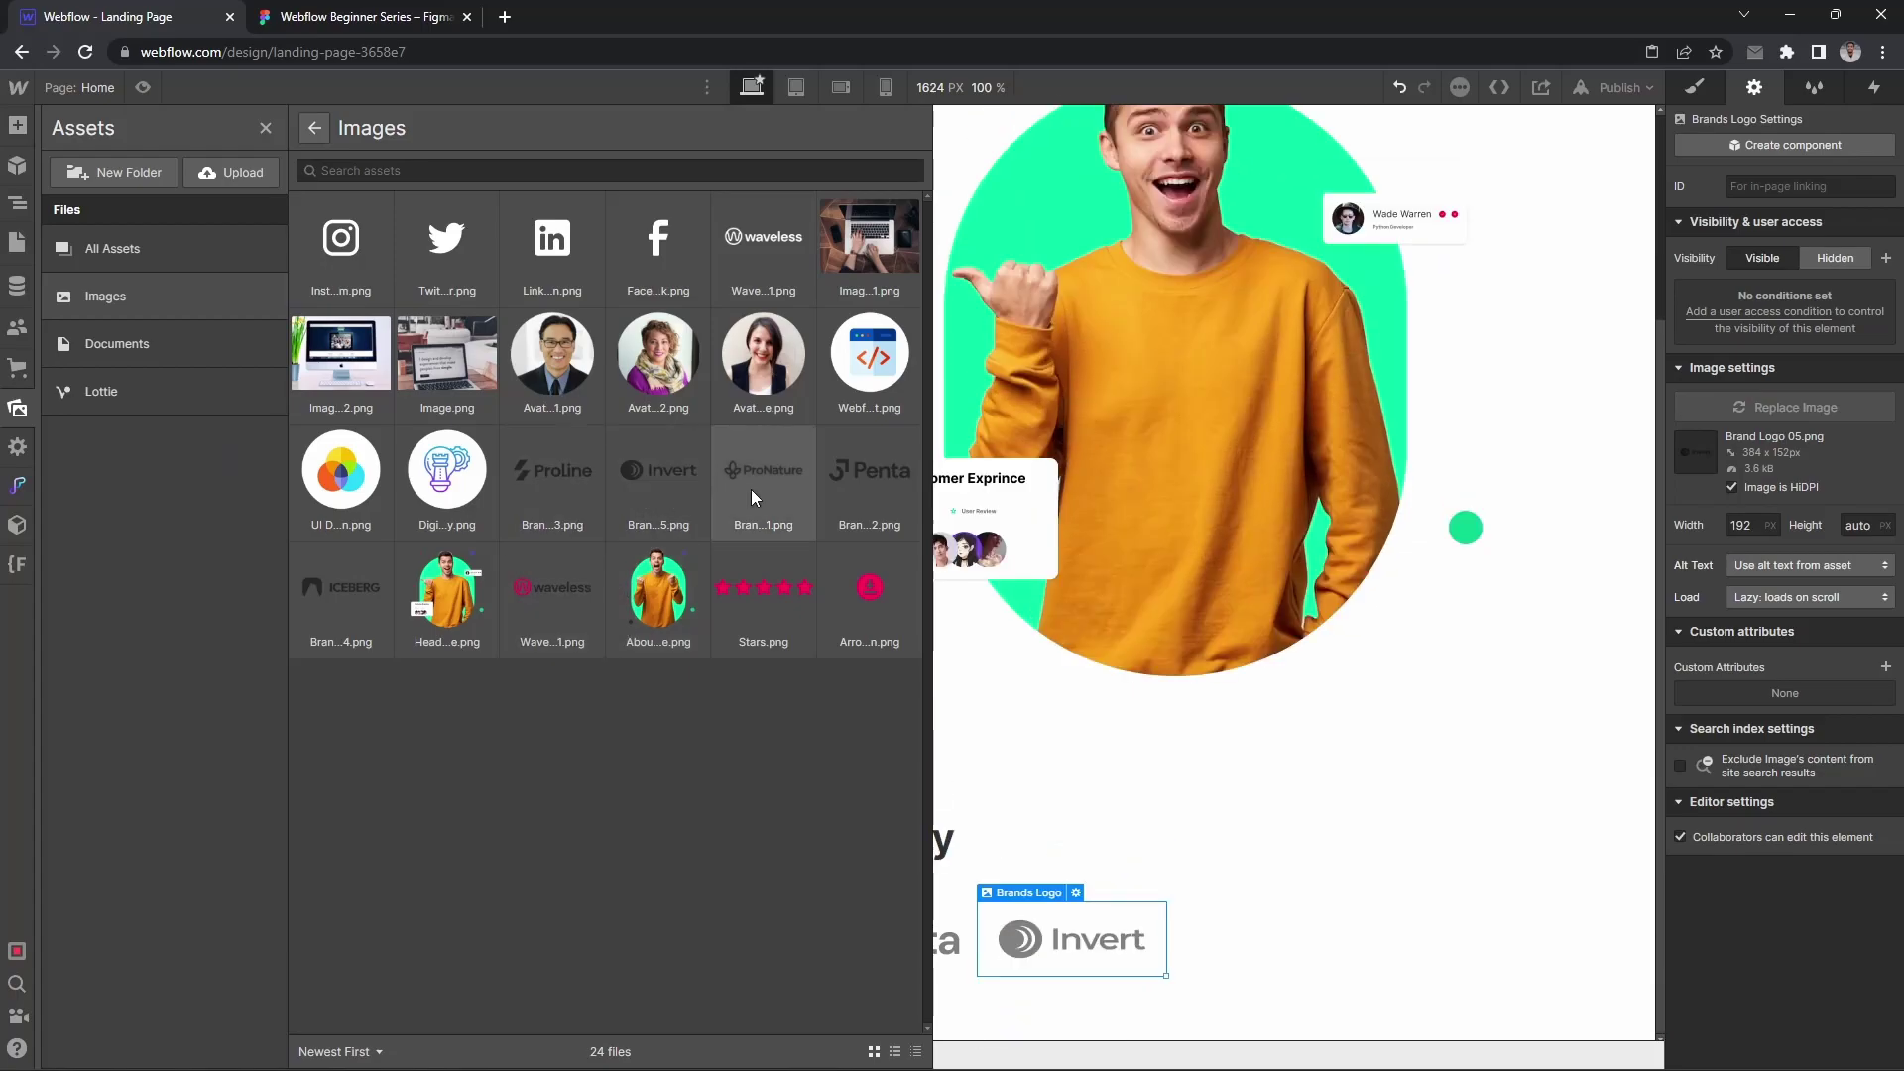
{"action": "left_click", "coordinate": [758, 488]}
{"action": "left_click", "coordinate": [1230, 940]}
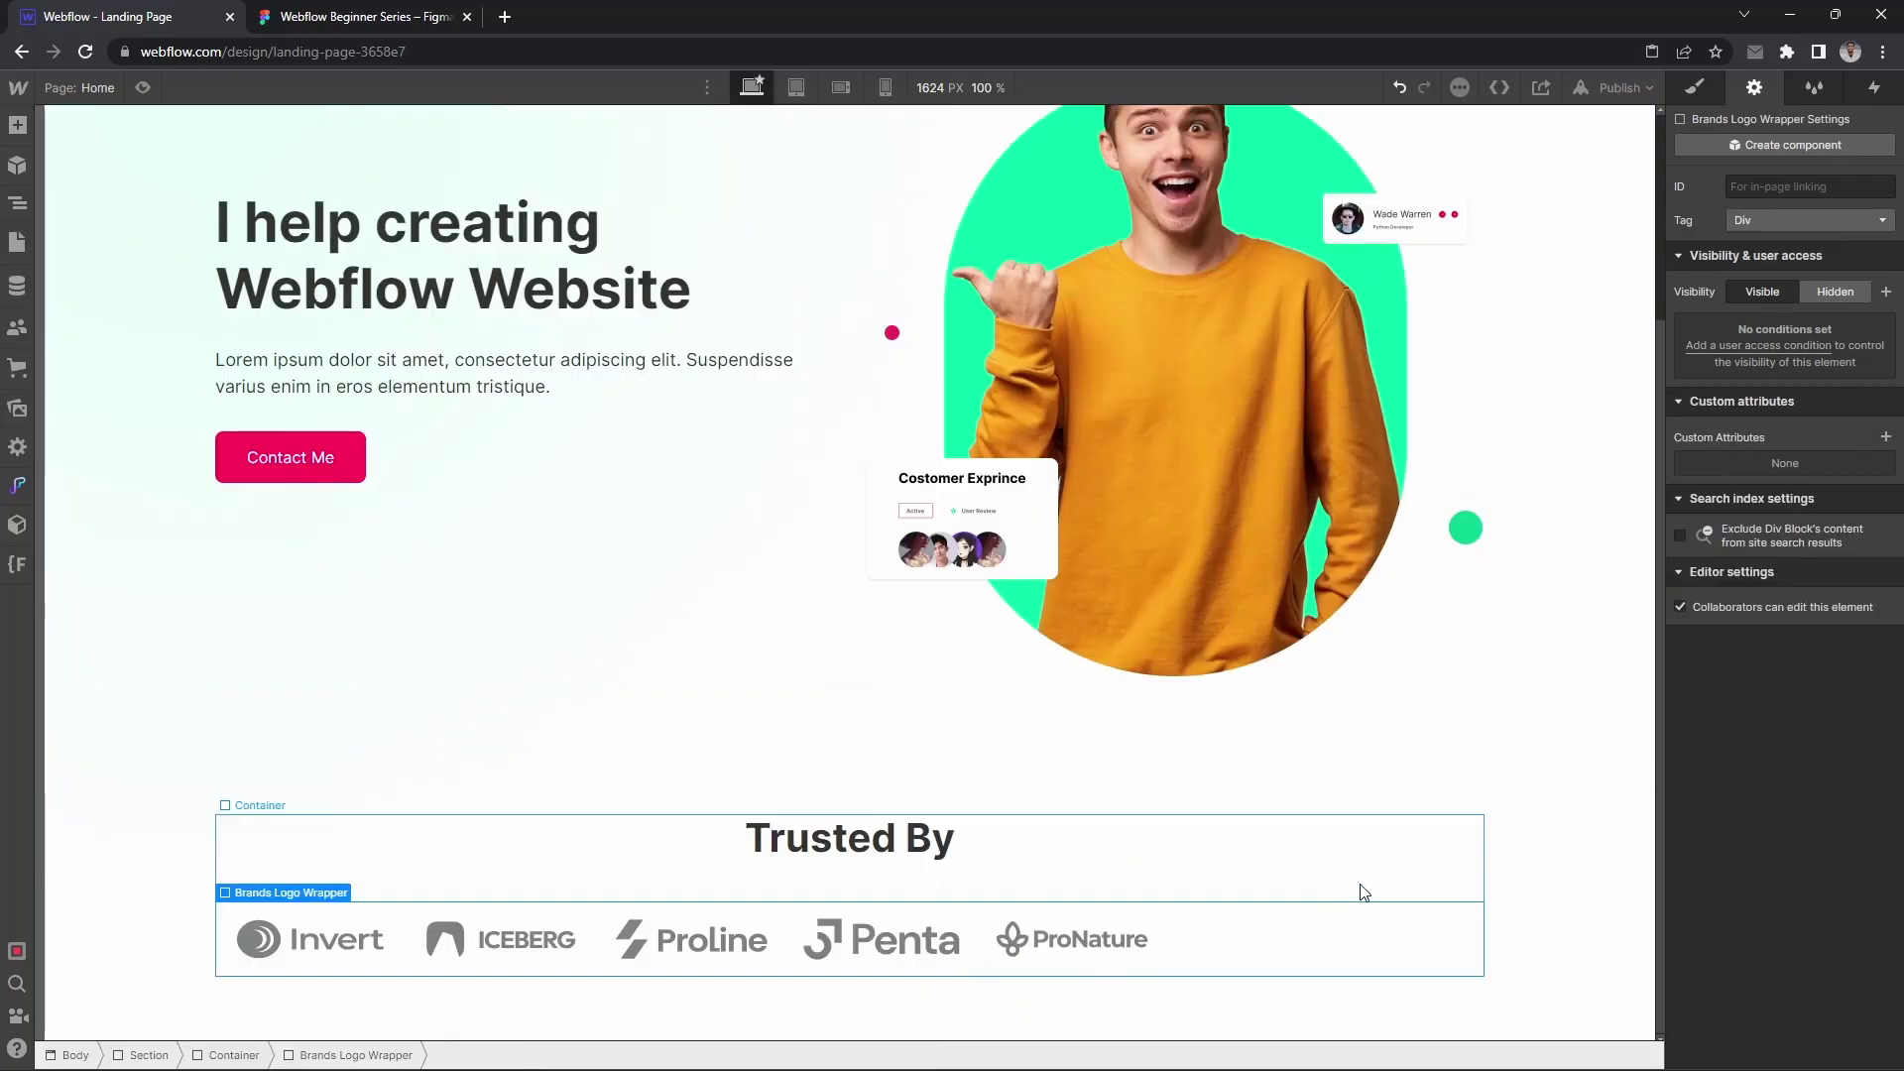
Step: Lay out the Brands Logo Wrapper as horizontal flex, aligned center and justified space between, and compare it with the Figma design
{"action": "key", "text": "s"}
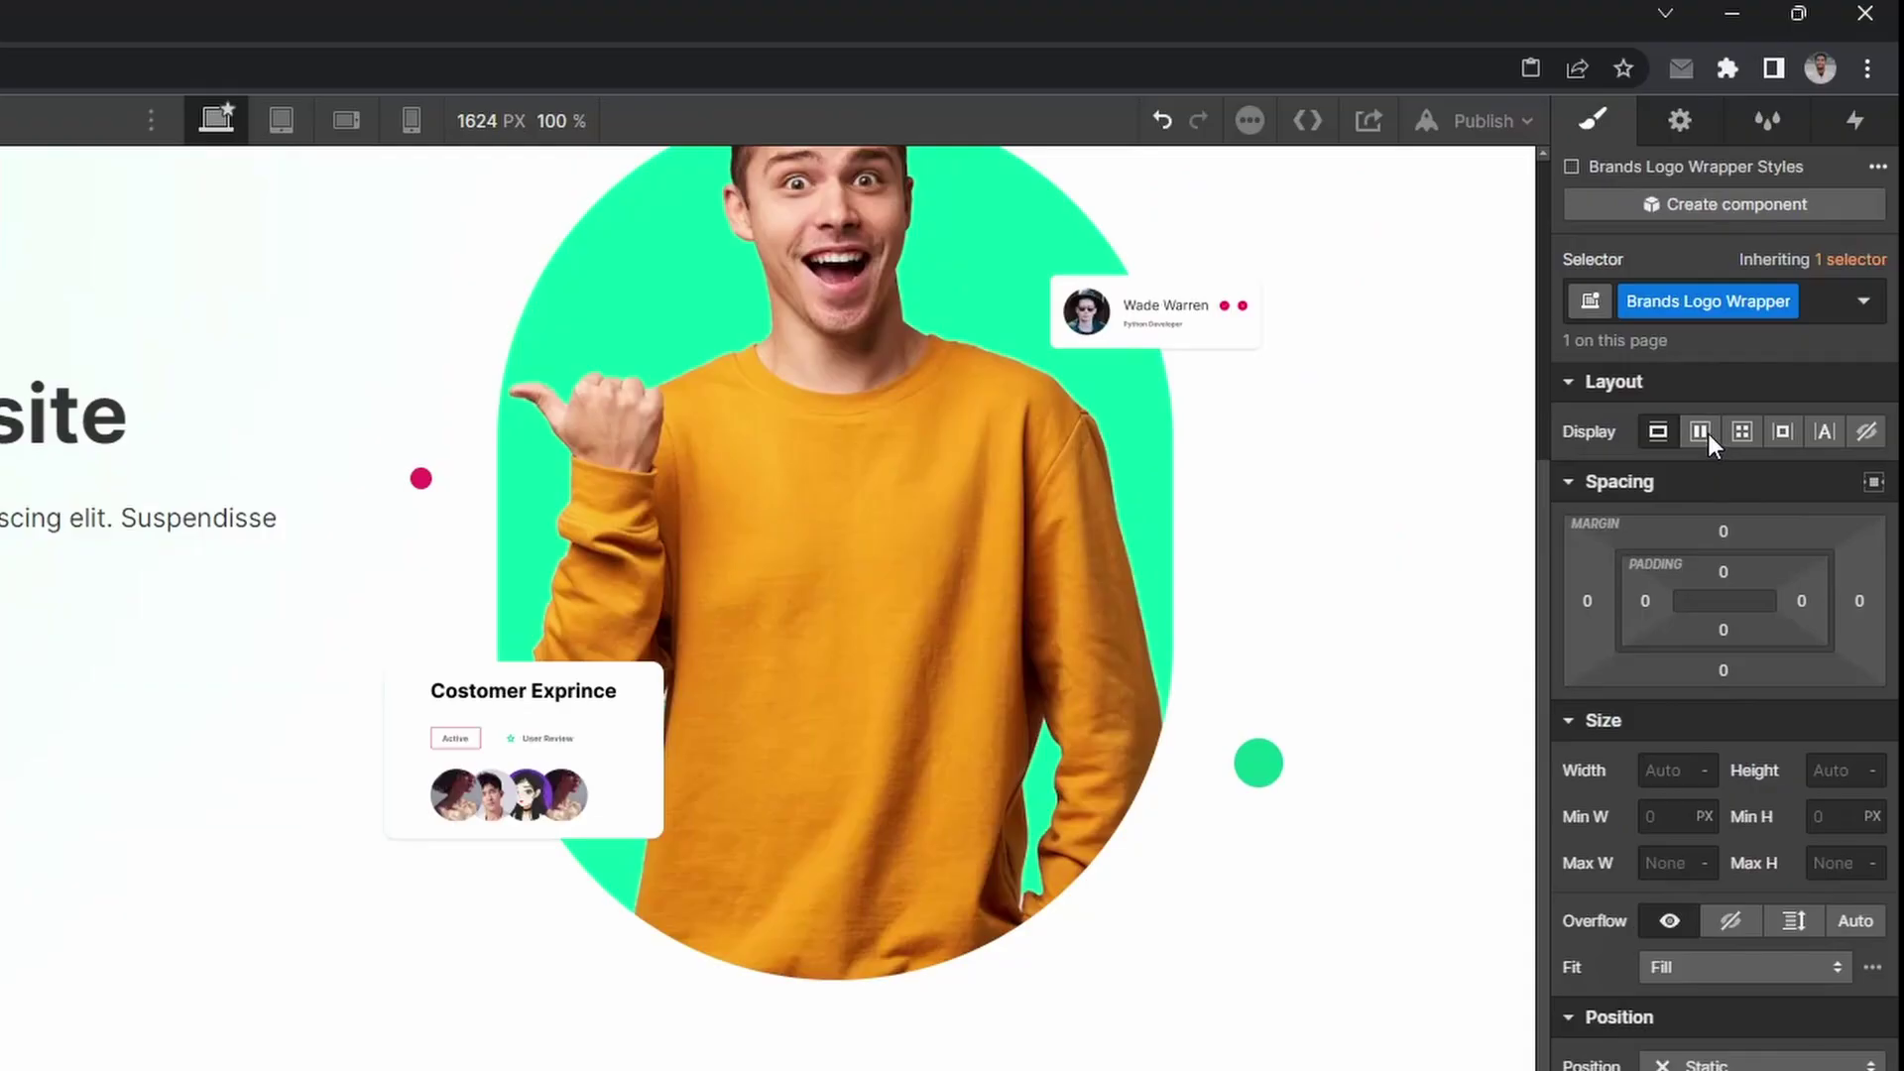
{"action": "left_click", "coordinate": [1699, 433]}
{"action": "left_click", "coordinate": [1707, 536]}
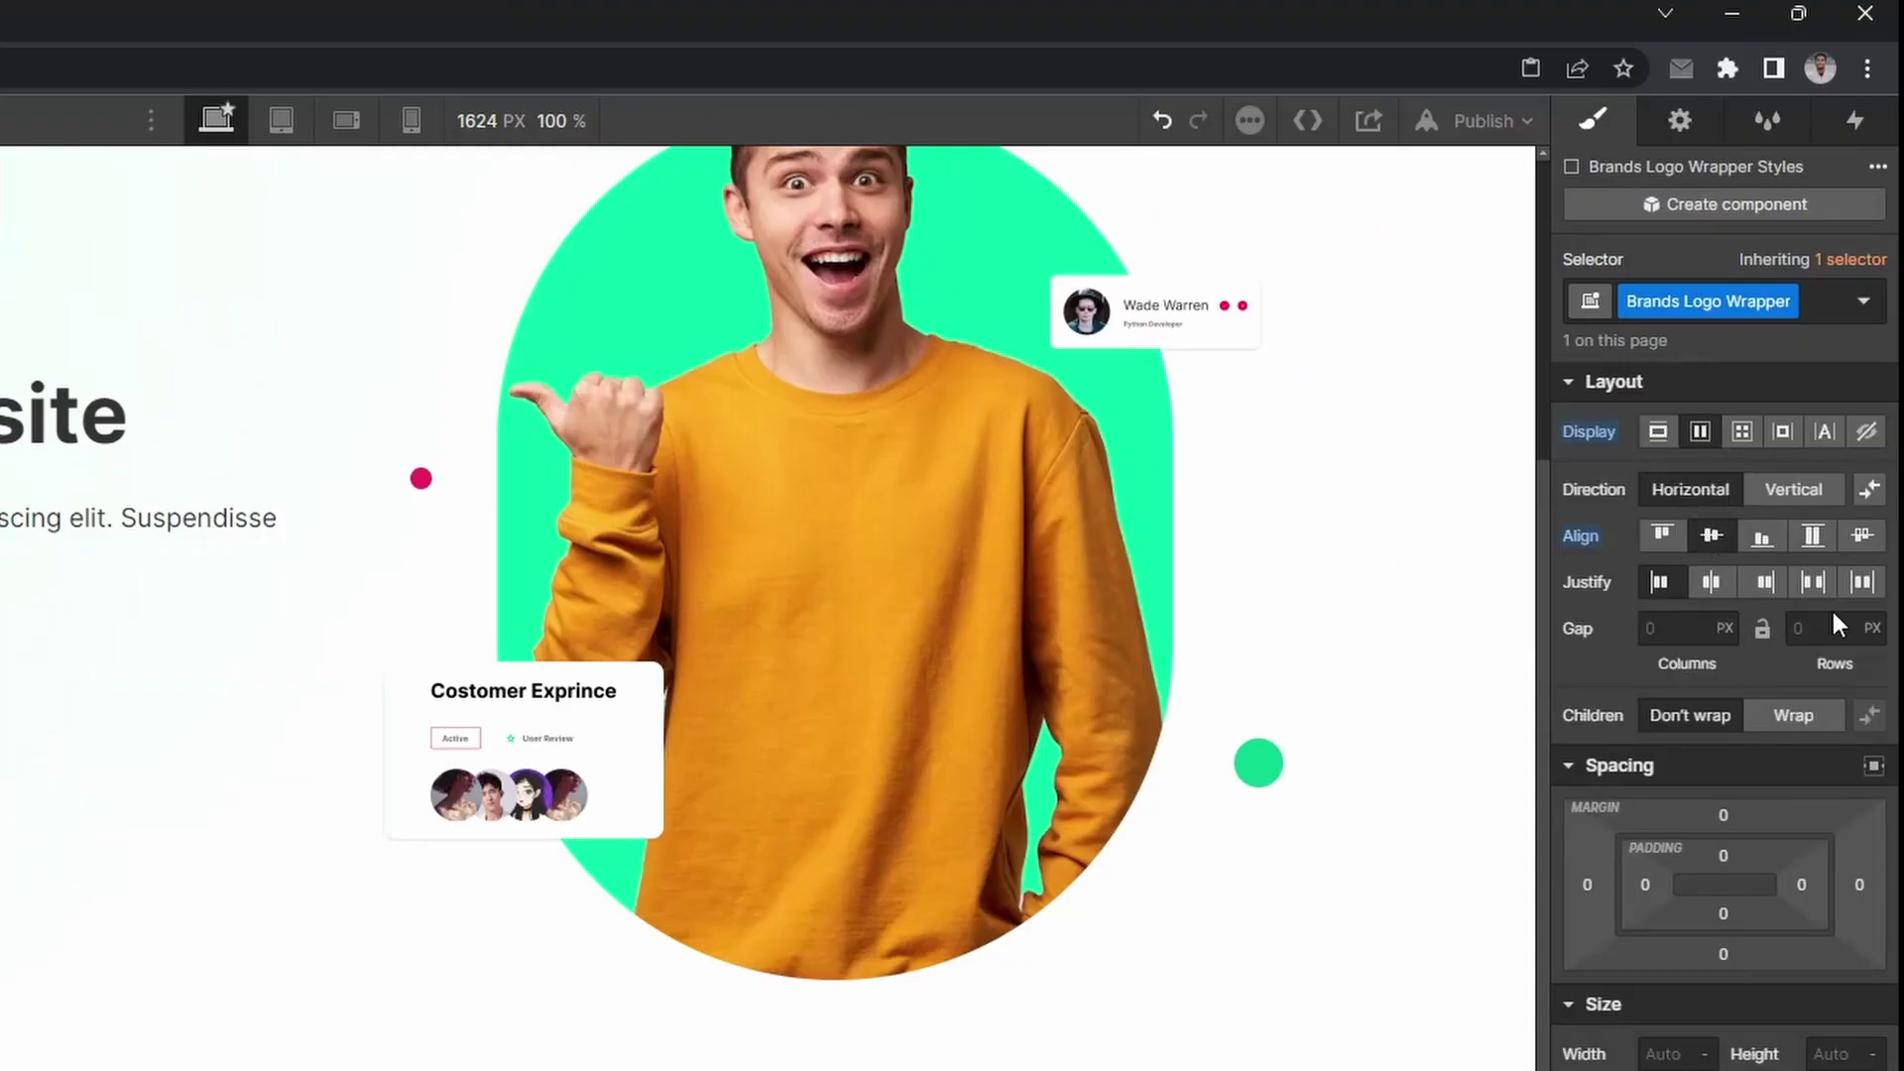
{"action": "left_click", "coordinate": [1805, 581]}
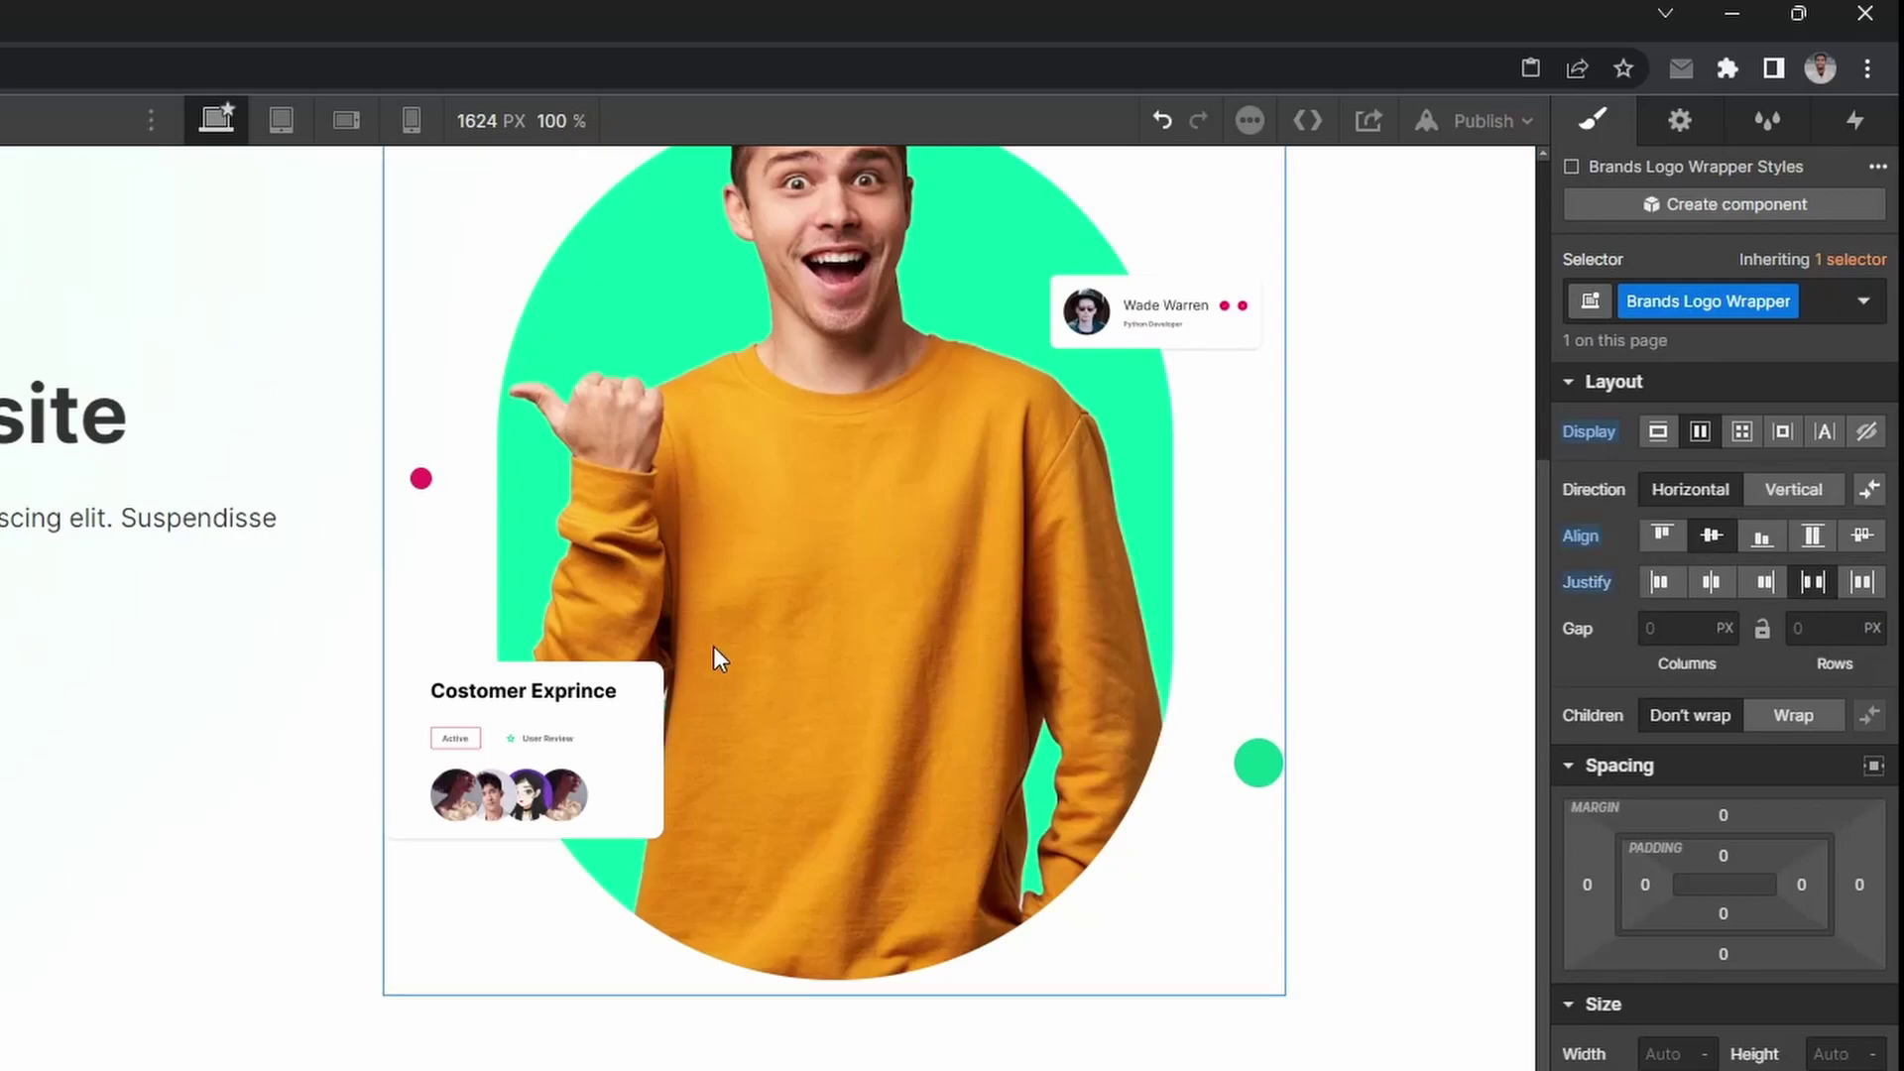
{"action": "scroll", "coordinate": [551, 860], "scroll_direction": "up", "scroll_amount": 2}
{"action": "scroll", "coordinate": [551, 861], "scroll_direction": "down", "scroll_amount": 2}
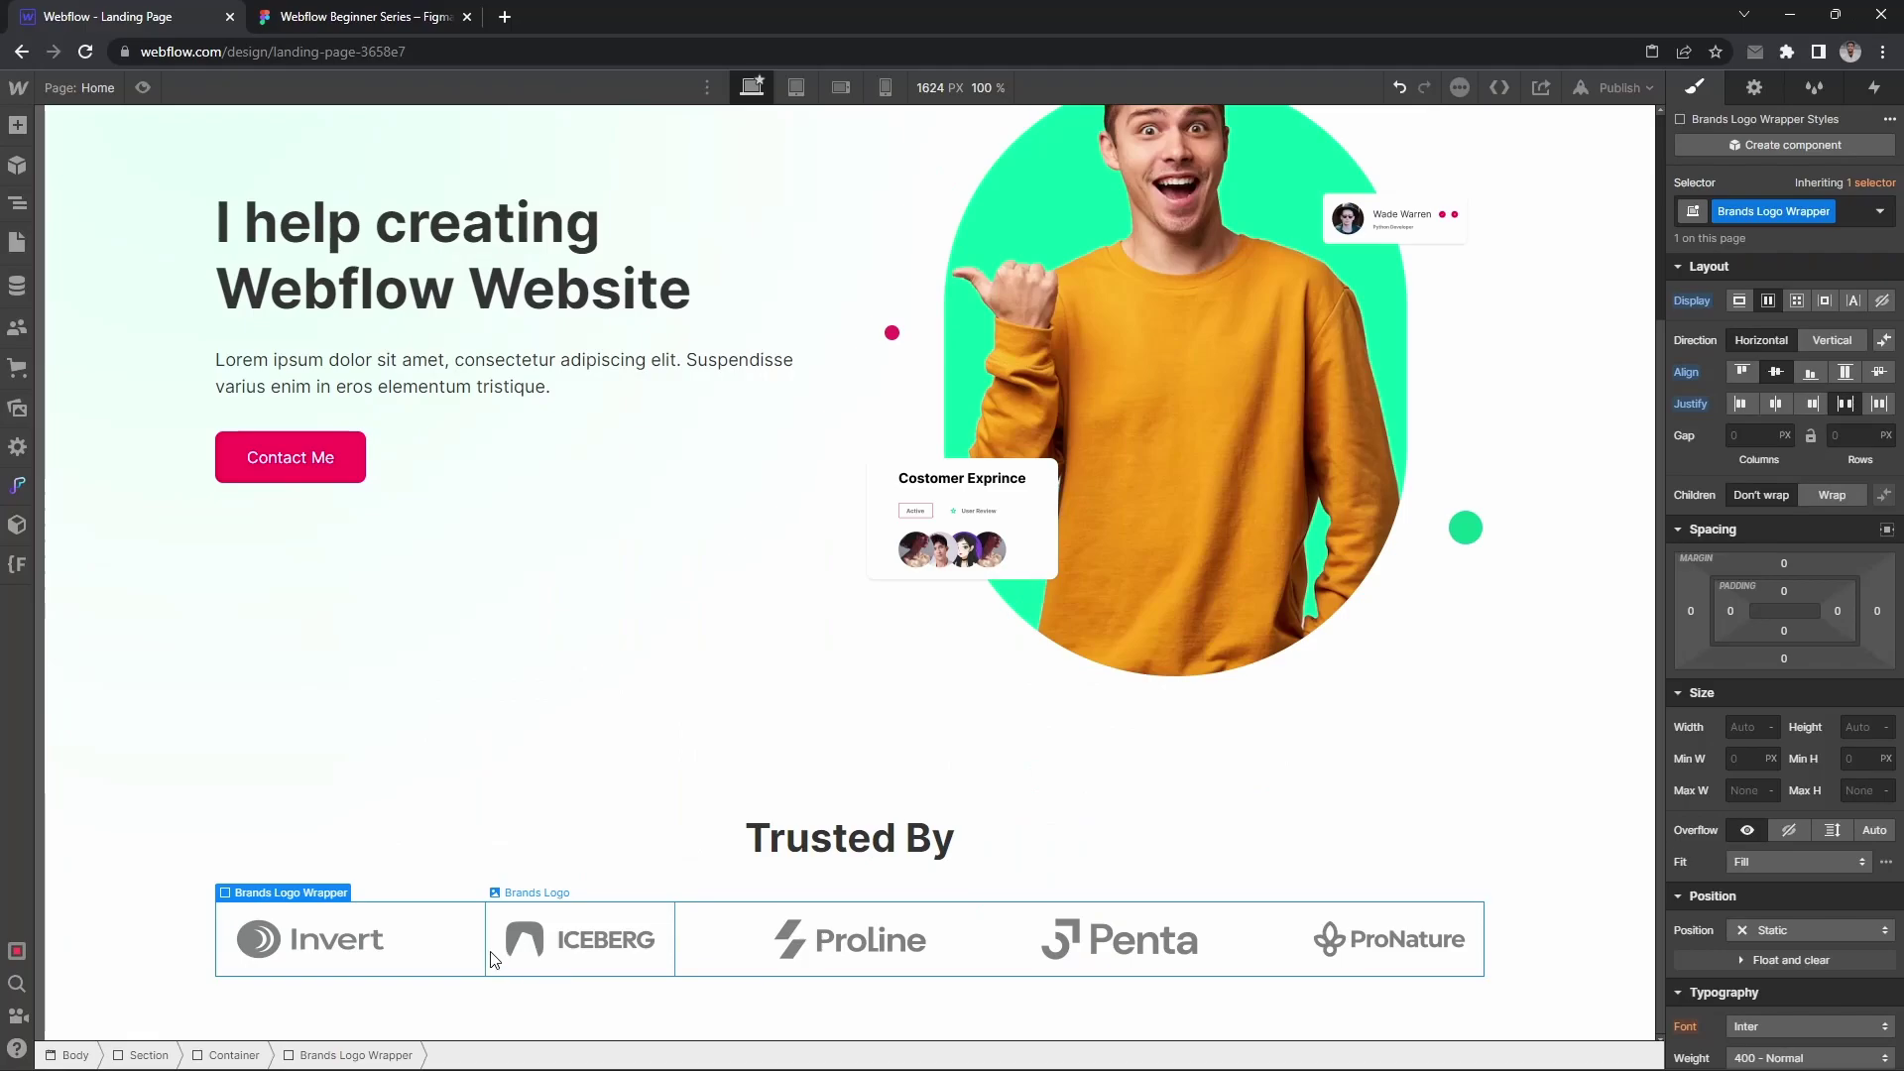
{"action": "left_click", "coordinate": [352, 16]}
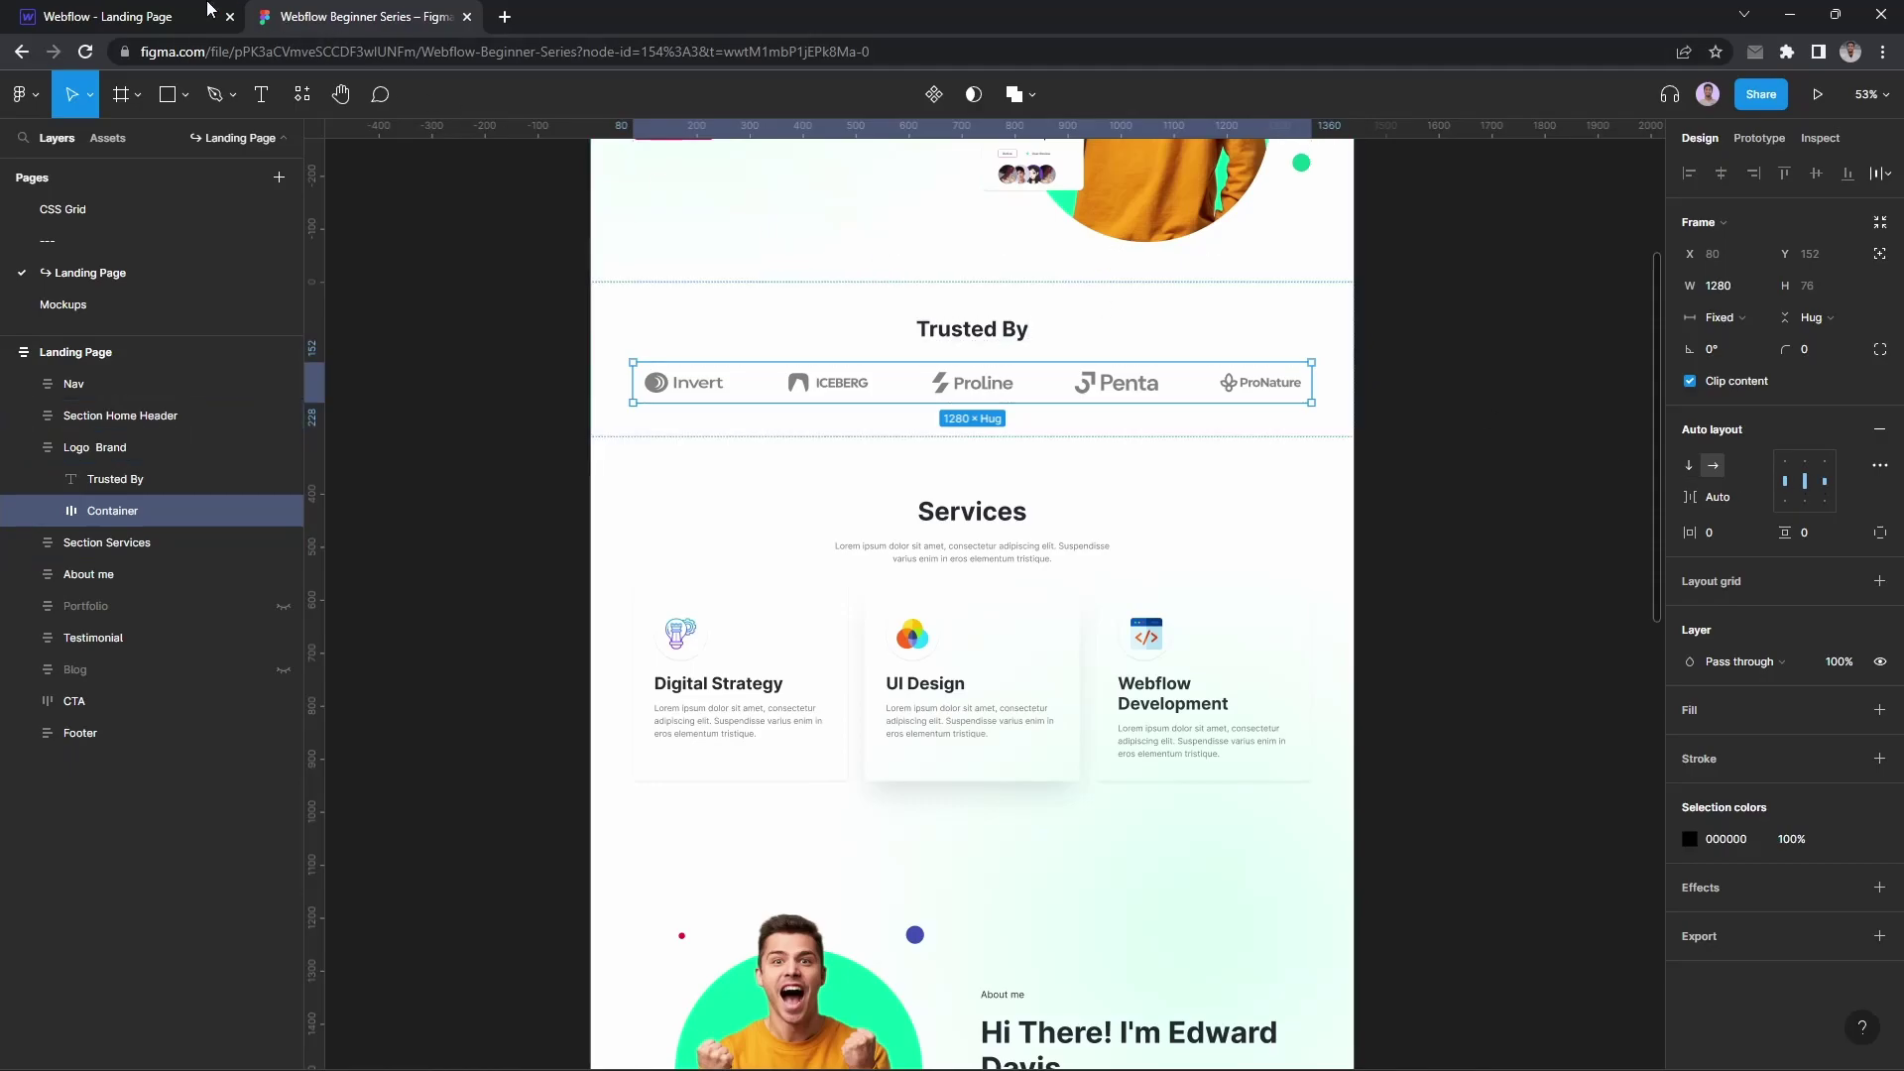
{"action": "left_click", "coordinate": [109, 16]}
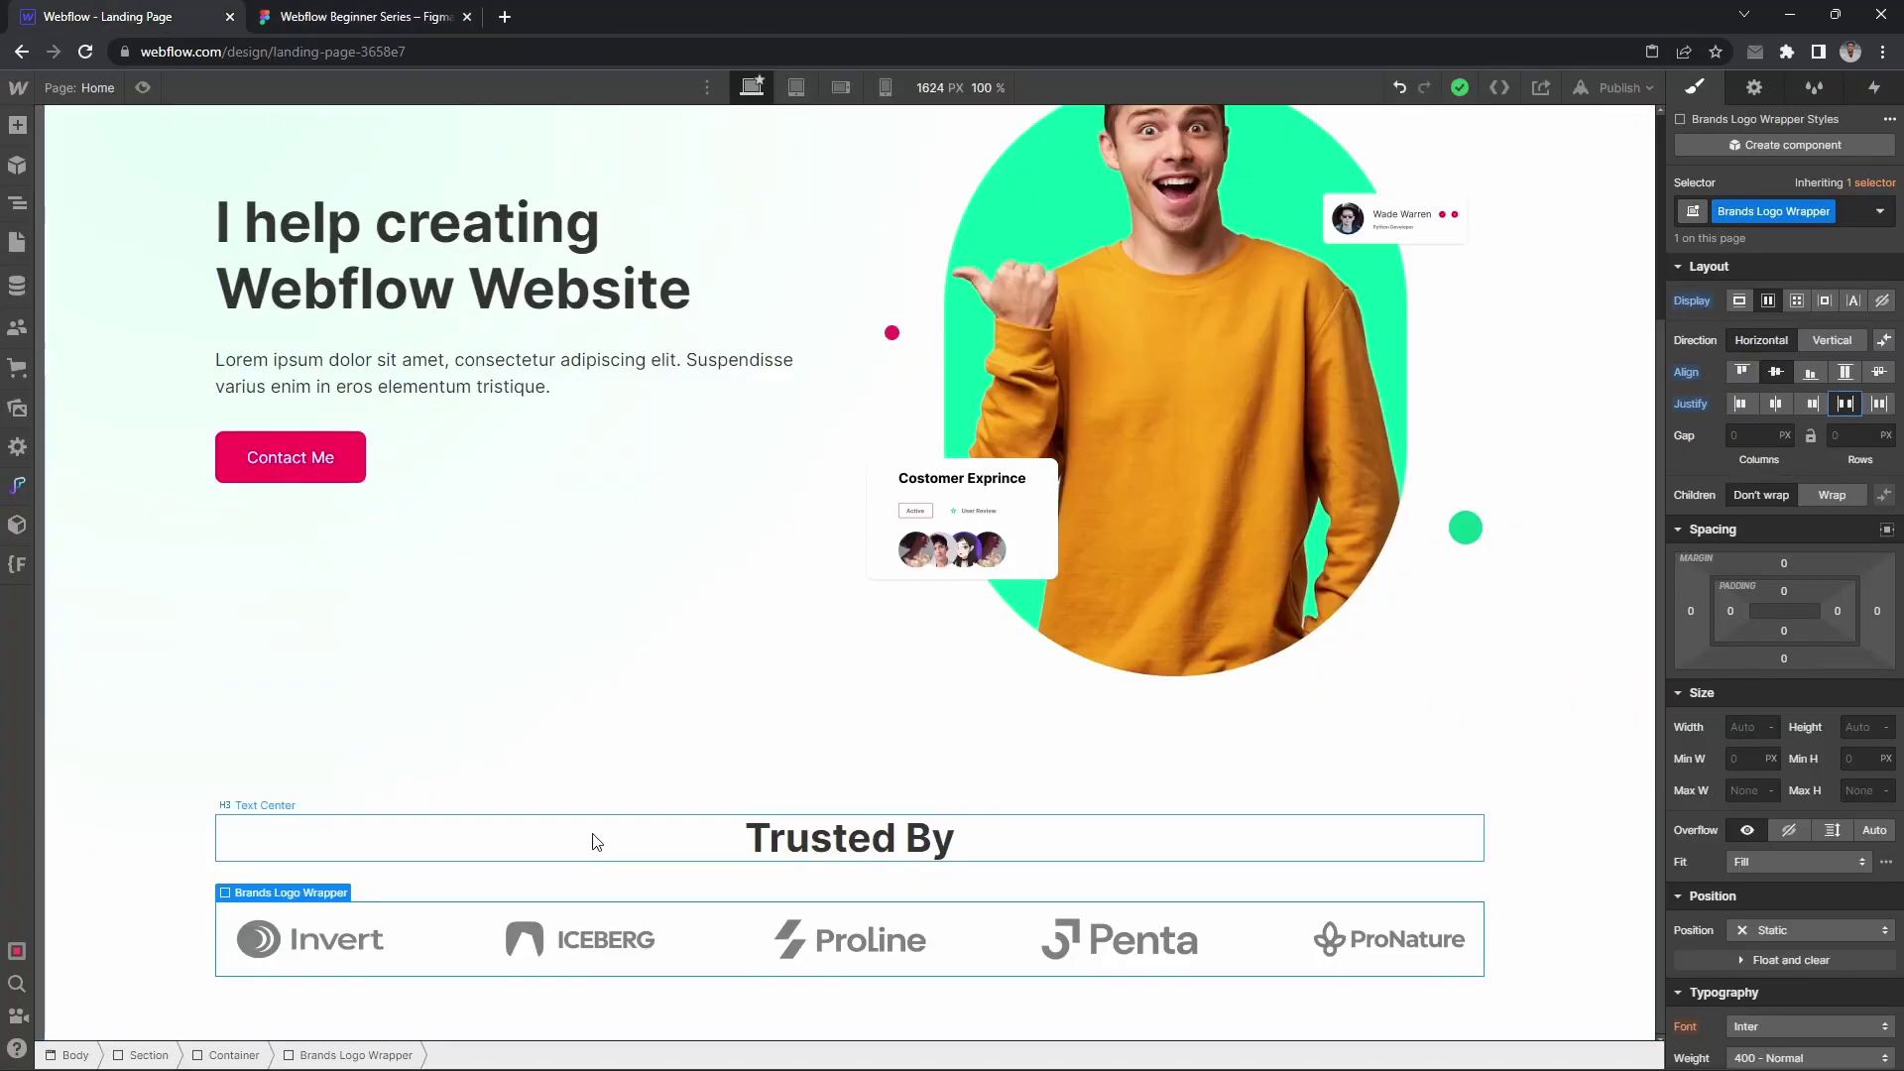
Step: At the tablet breakpoint, try wrapping the logos, undo that, and set the Brands Logo Wrapper's overflow to Auto
{"action": "left_click", "coordinate": [598, 753]}
{"action": "left_click", "coordinate": [576, 774]}
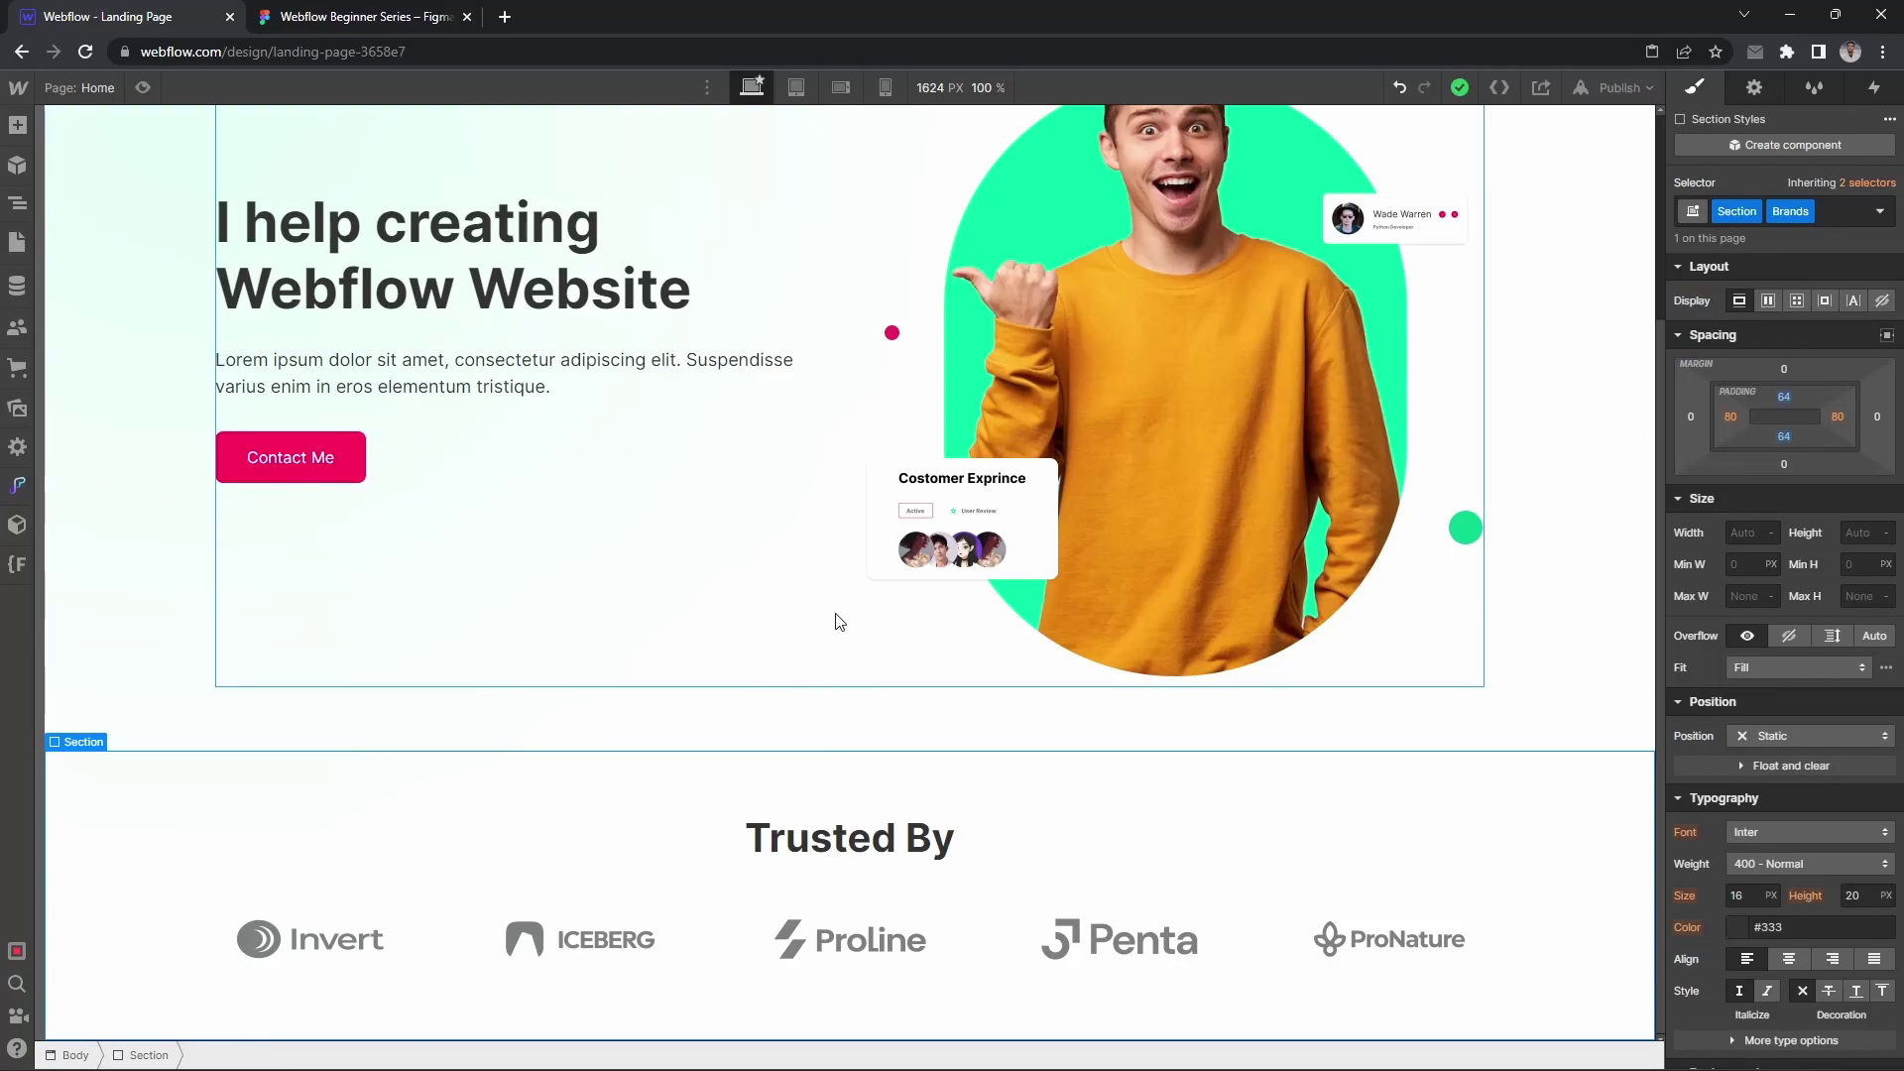
{"action": "key", "text": "shift+2"}
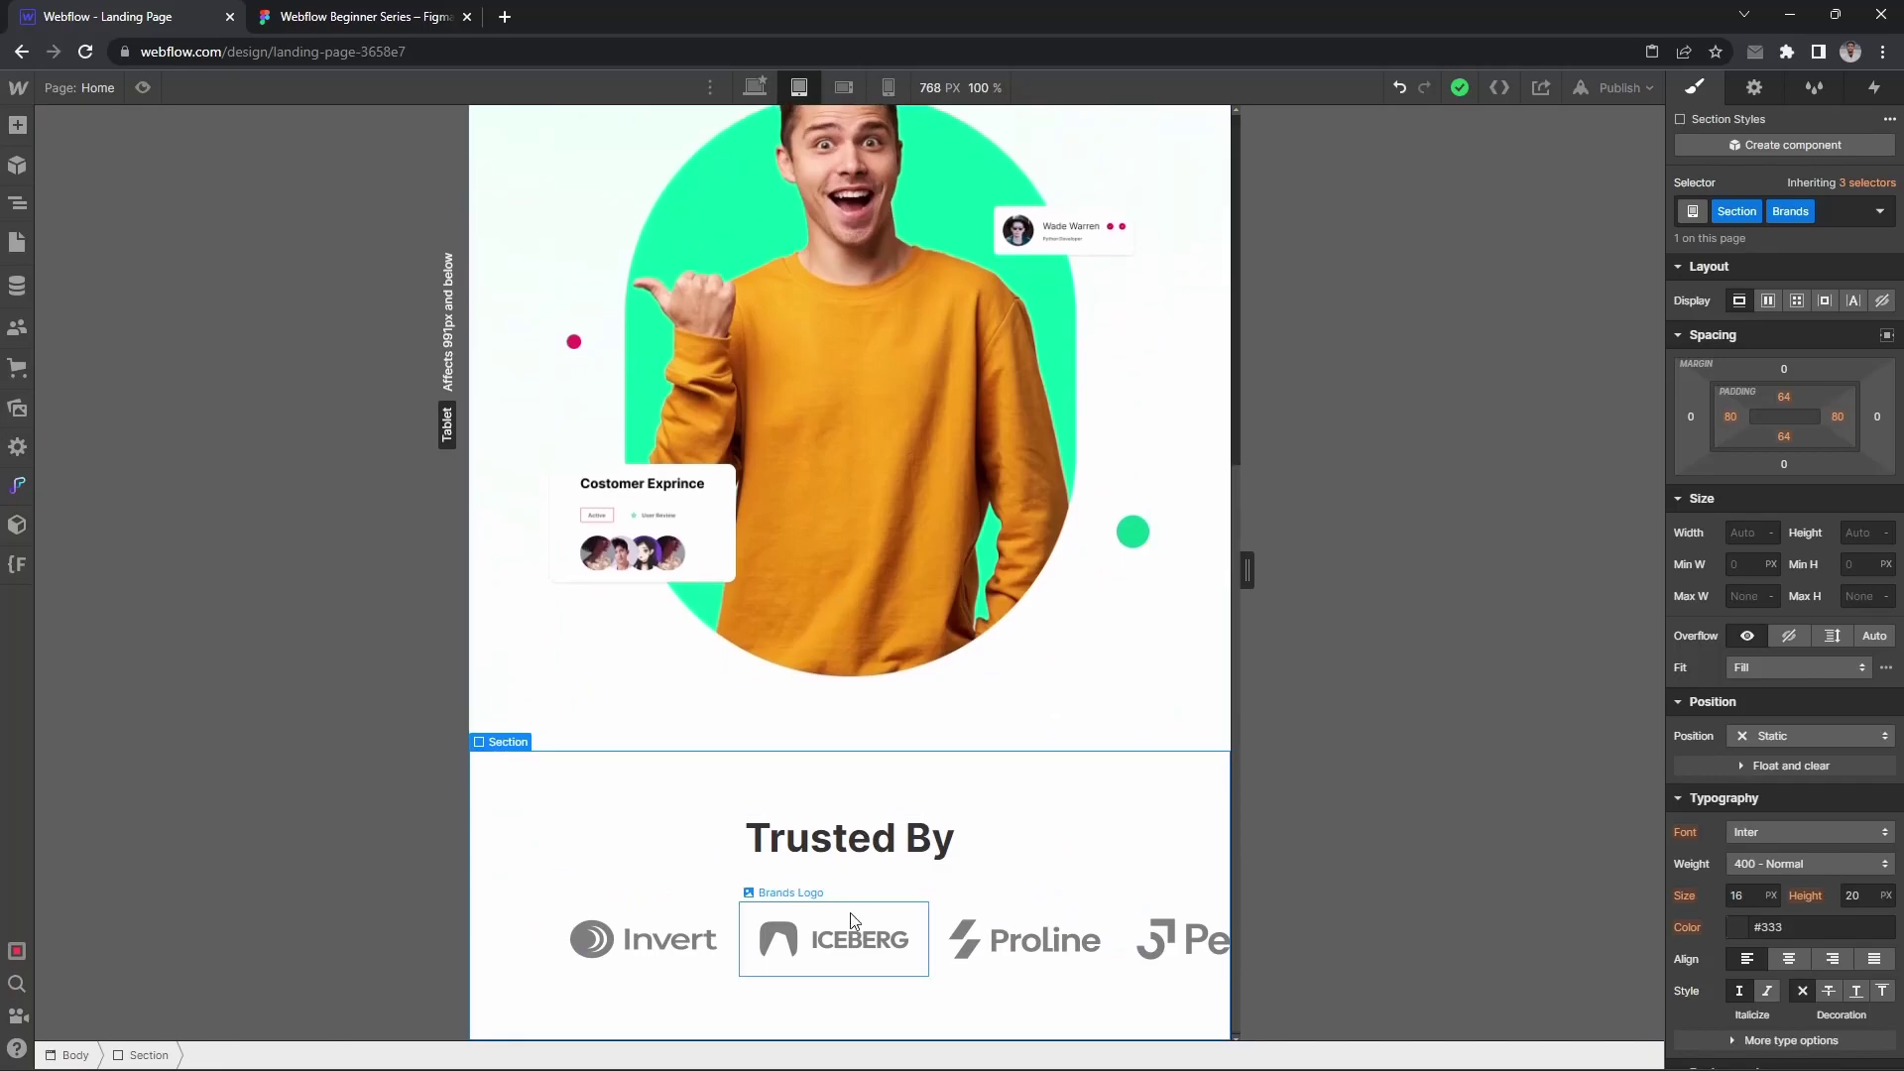
{"action": "left_click", "coordinate": [705, 931]}
{"action": "left_click", "coordinate": [918, 952]}
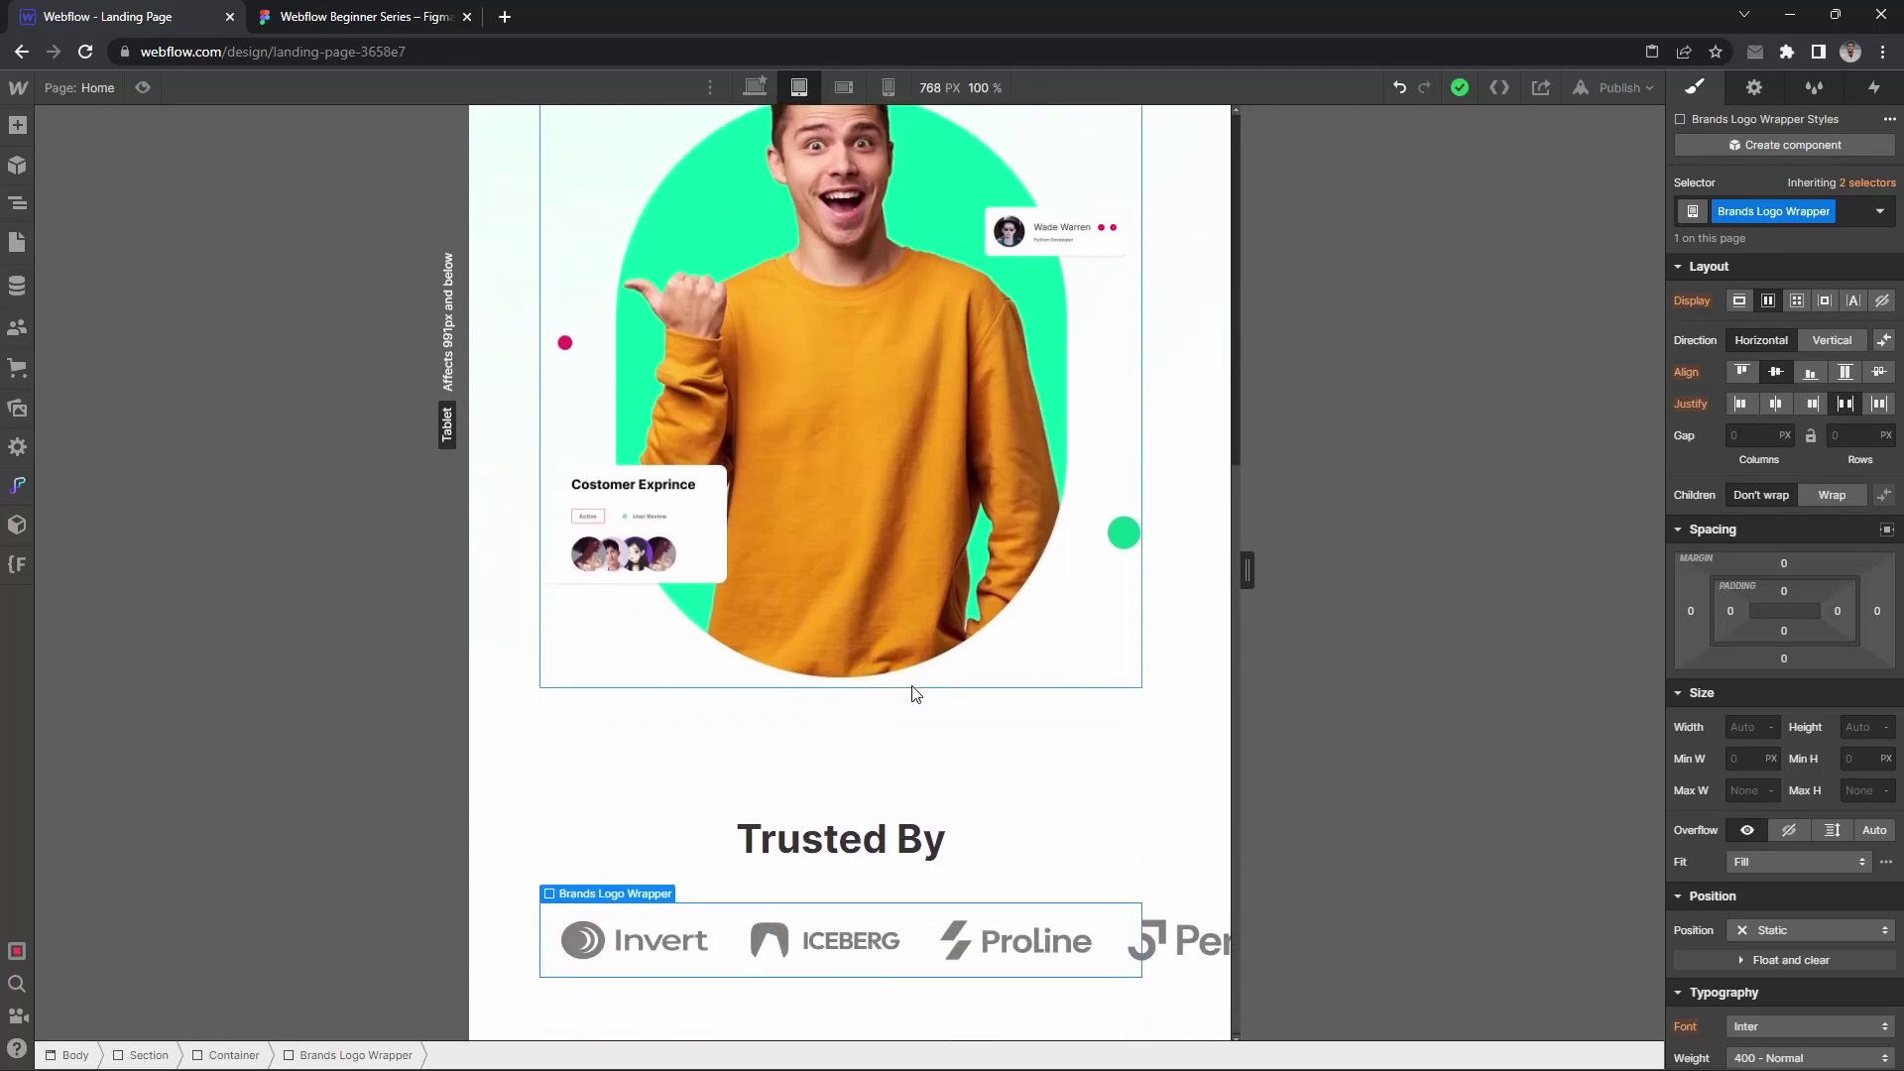
{"action": "left_click", "coordinate": [1832, 495]}
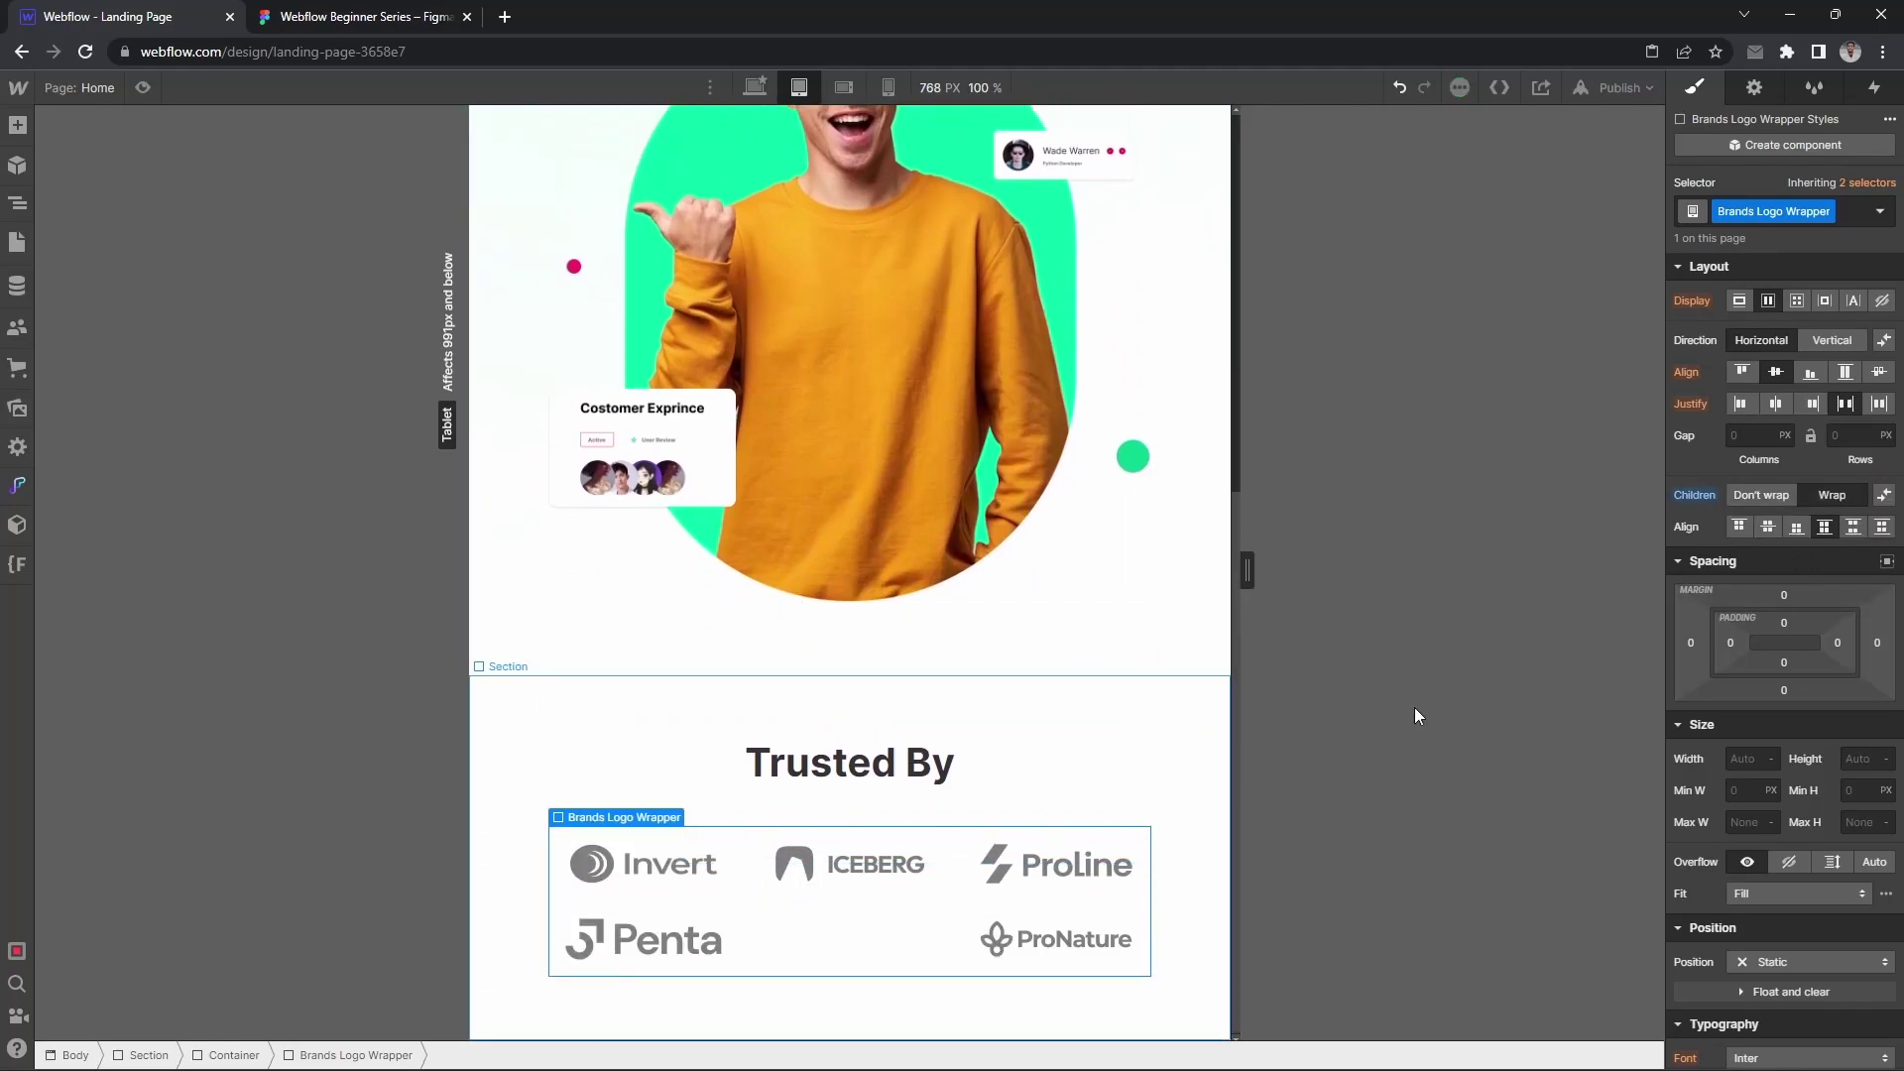
{"action": "key", "text": "ctrl+z"}
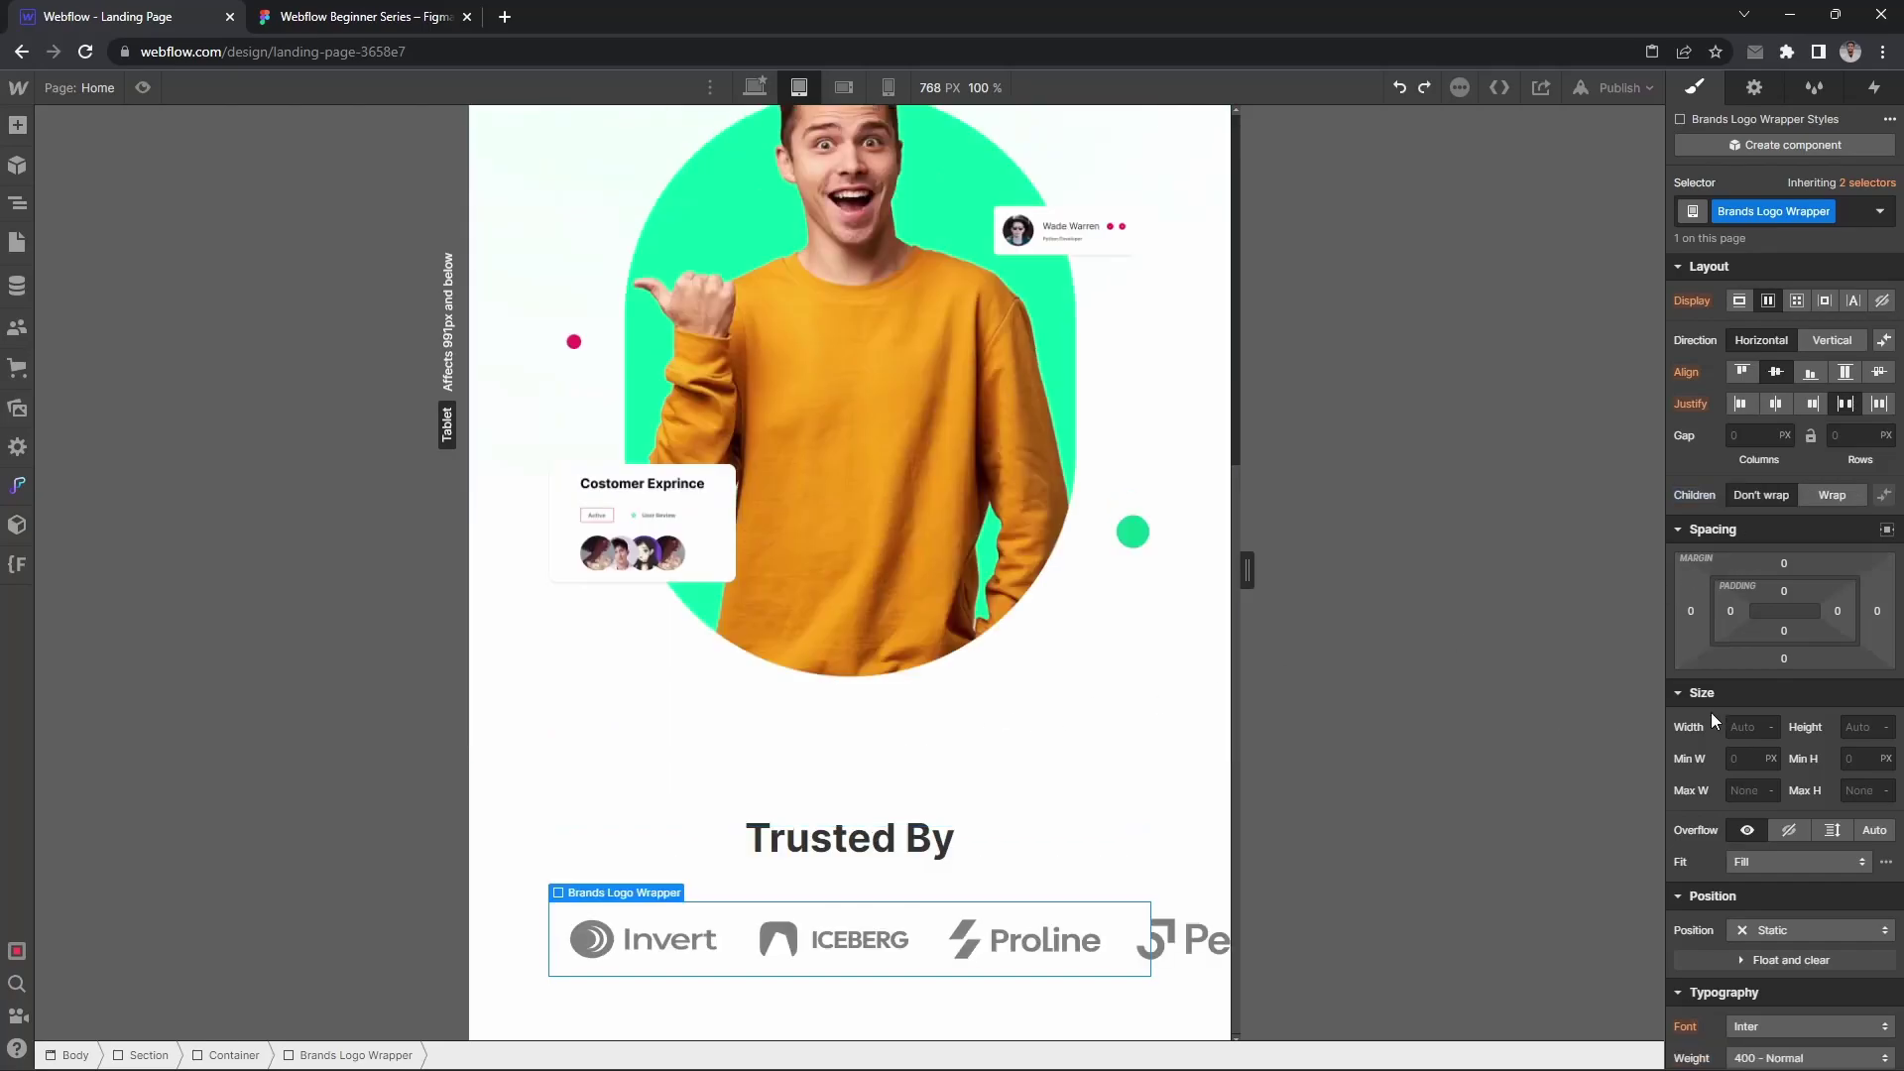
{"action": "scroll", "coordinate": [1783, 696], "scroll_direction": "down", "scroll_amount": 1}
{"action": "left_click", "coordinate": [1875, 700]}
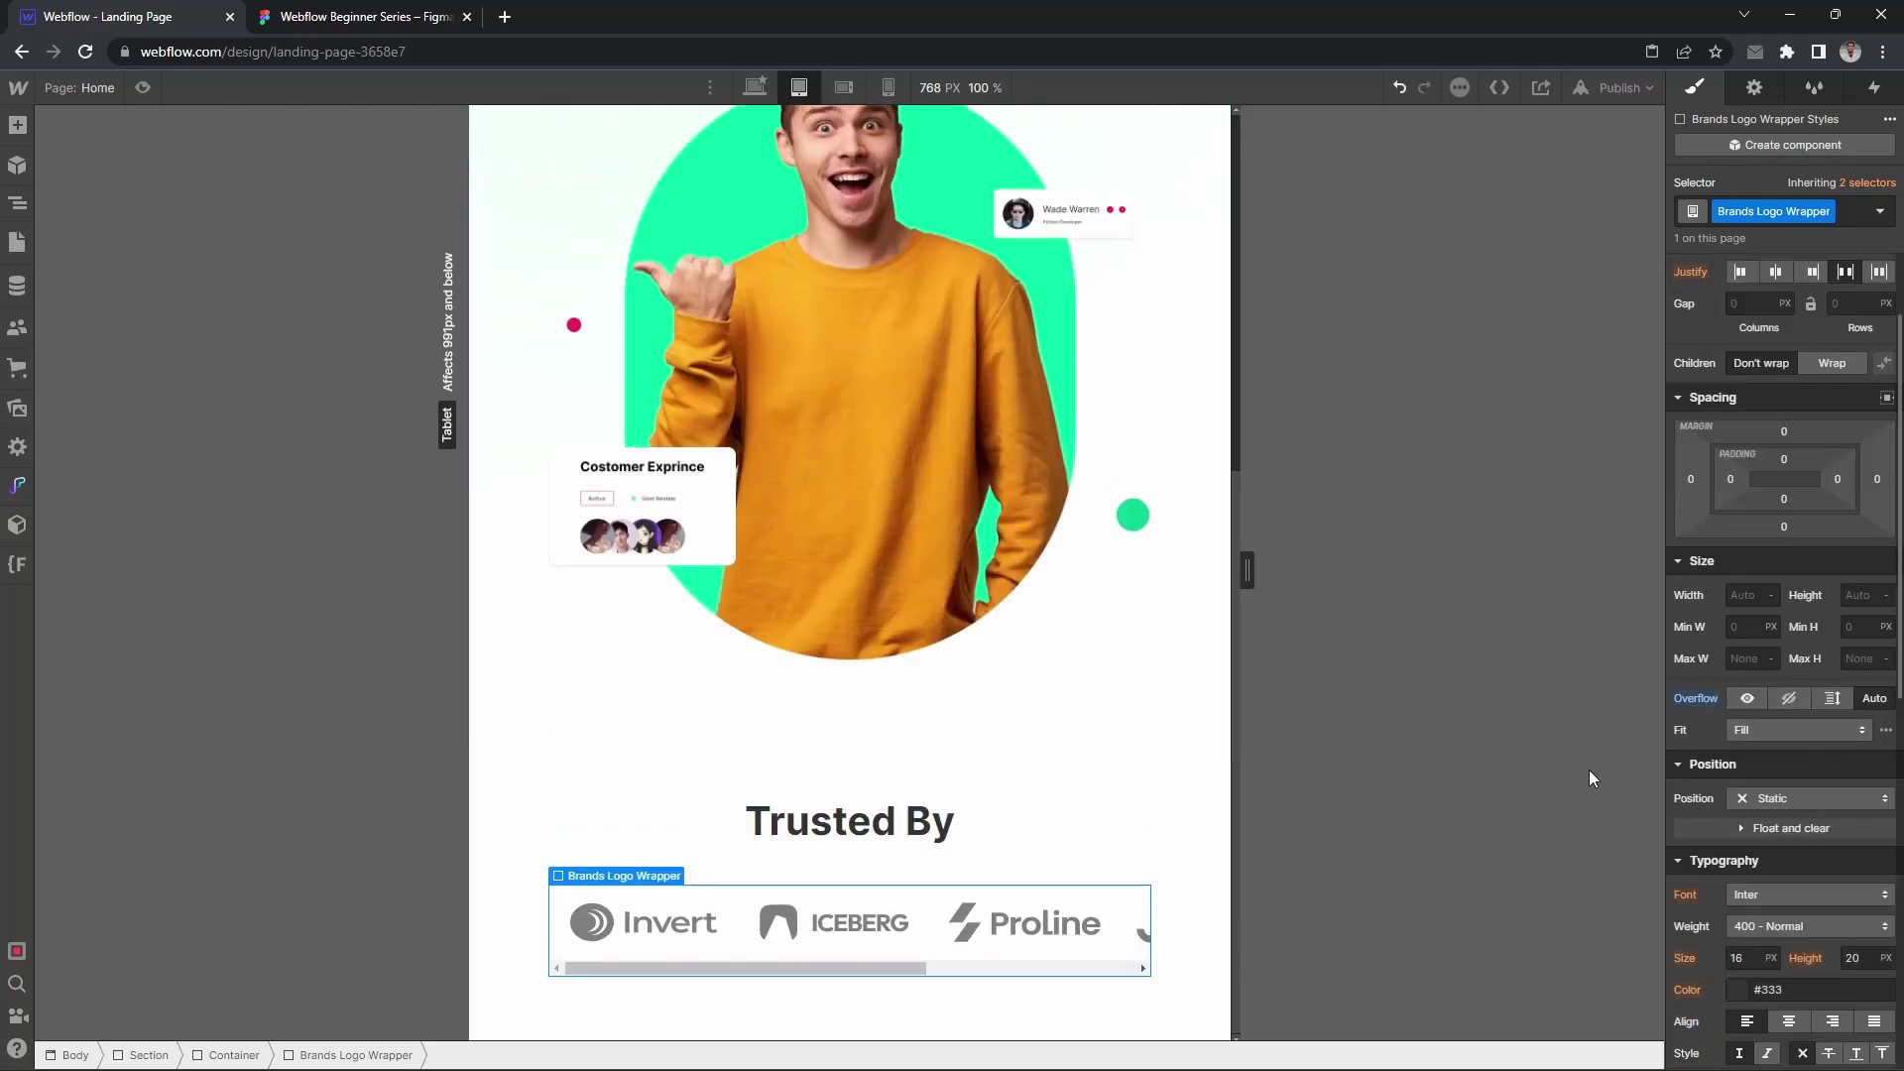
{"action": "left_click_drag", "start_coordinate": [836, 980], "coordinate": [710, 944]}
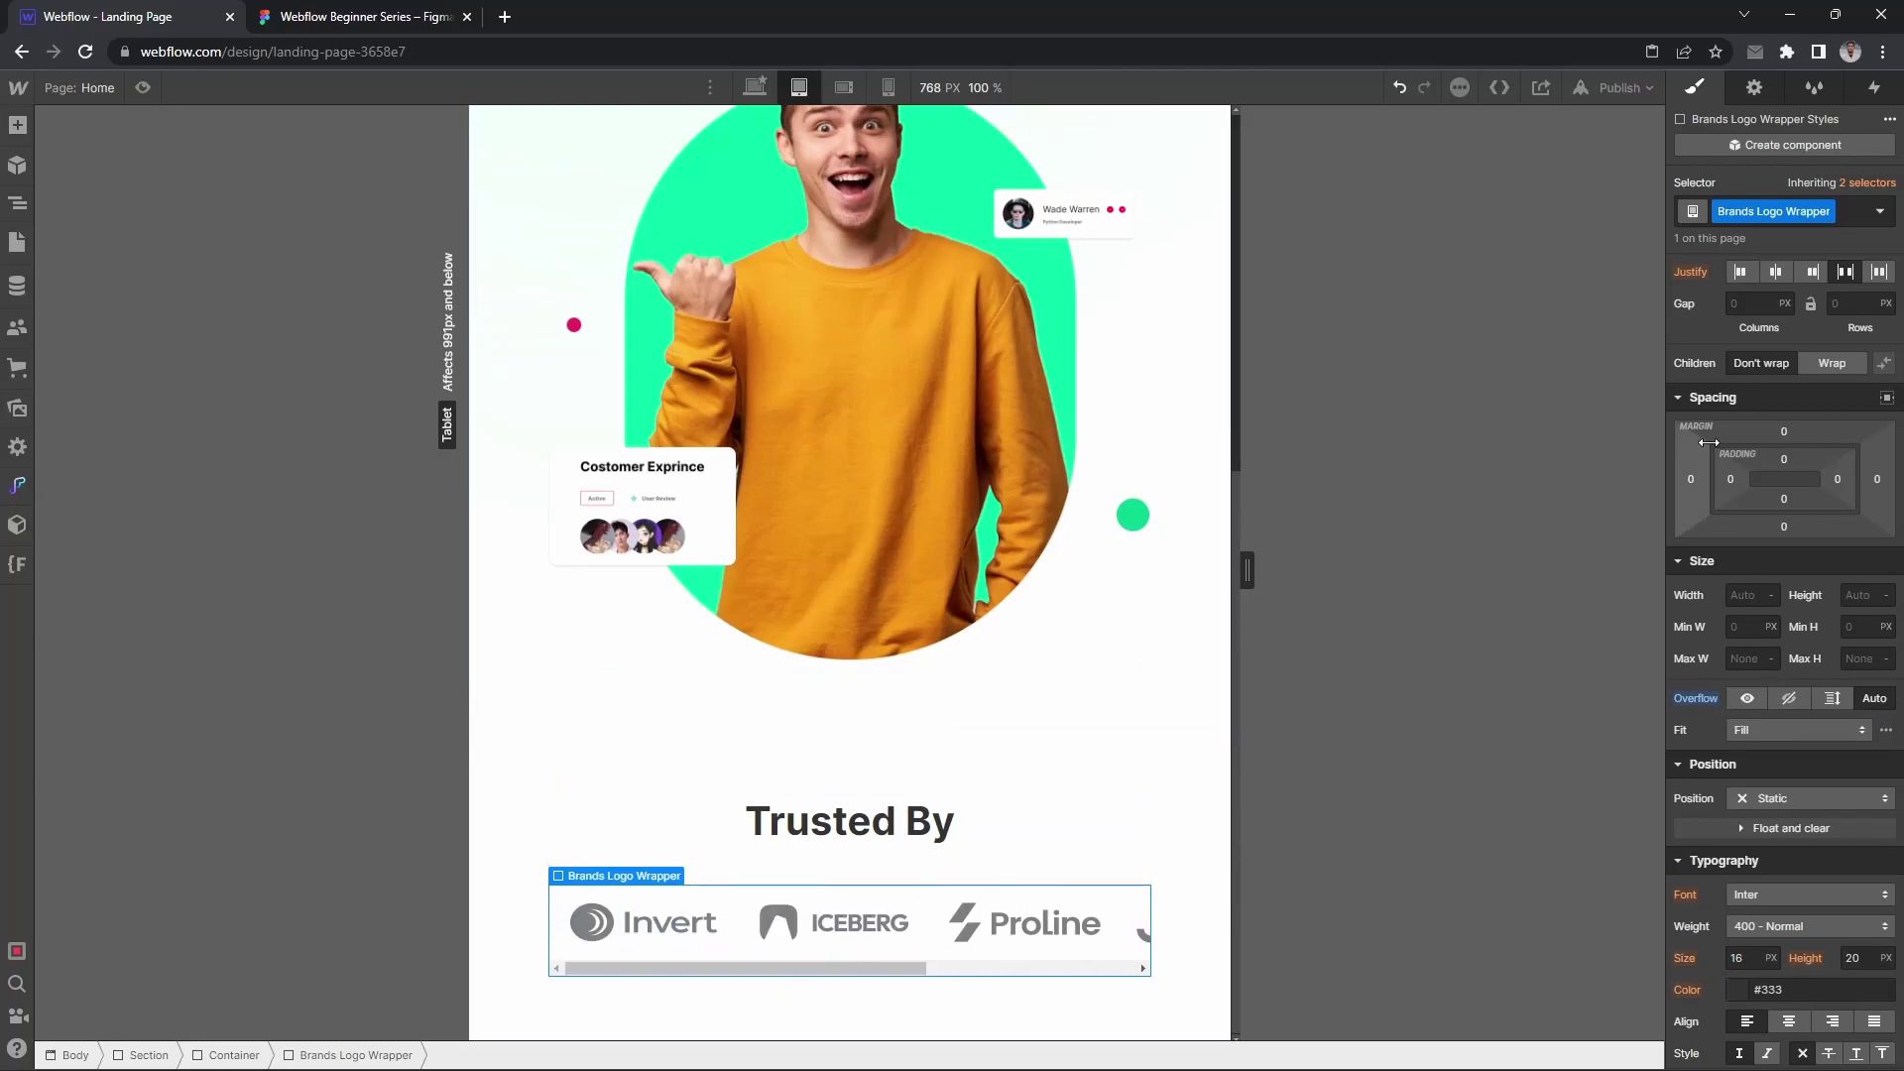
Step: Justify the Brands Logo Wrapper's logos to the start and set its column gap to 12 px for tablet
{"action": "scroll", "coordinate": [1726, 461], "scroll_direction": "up", "scroll_amount": 2}
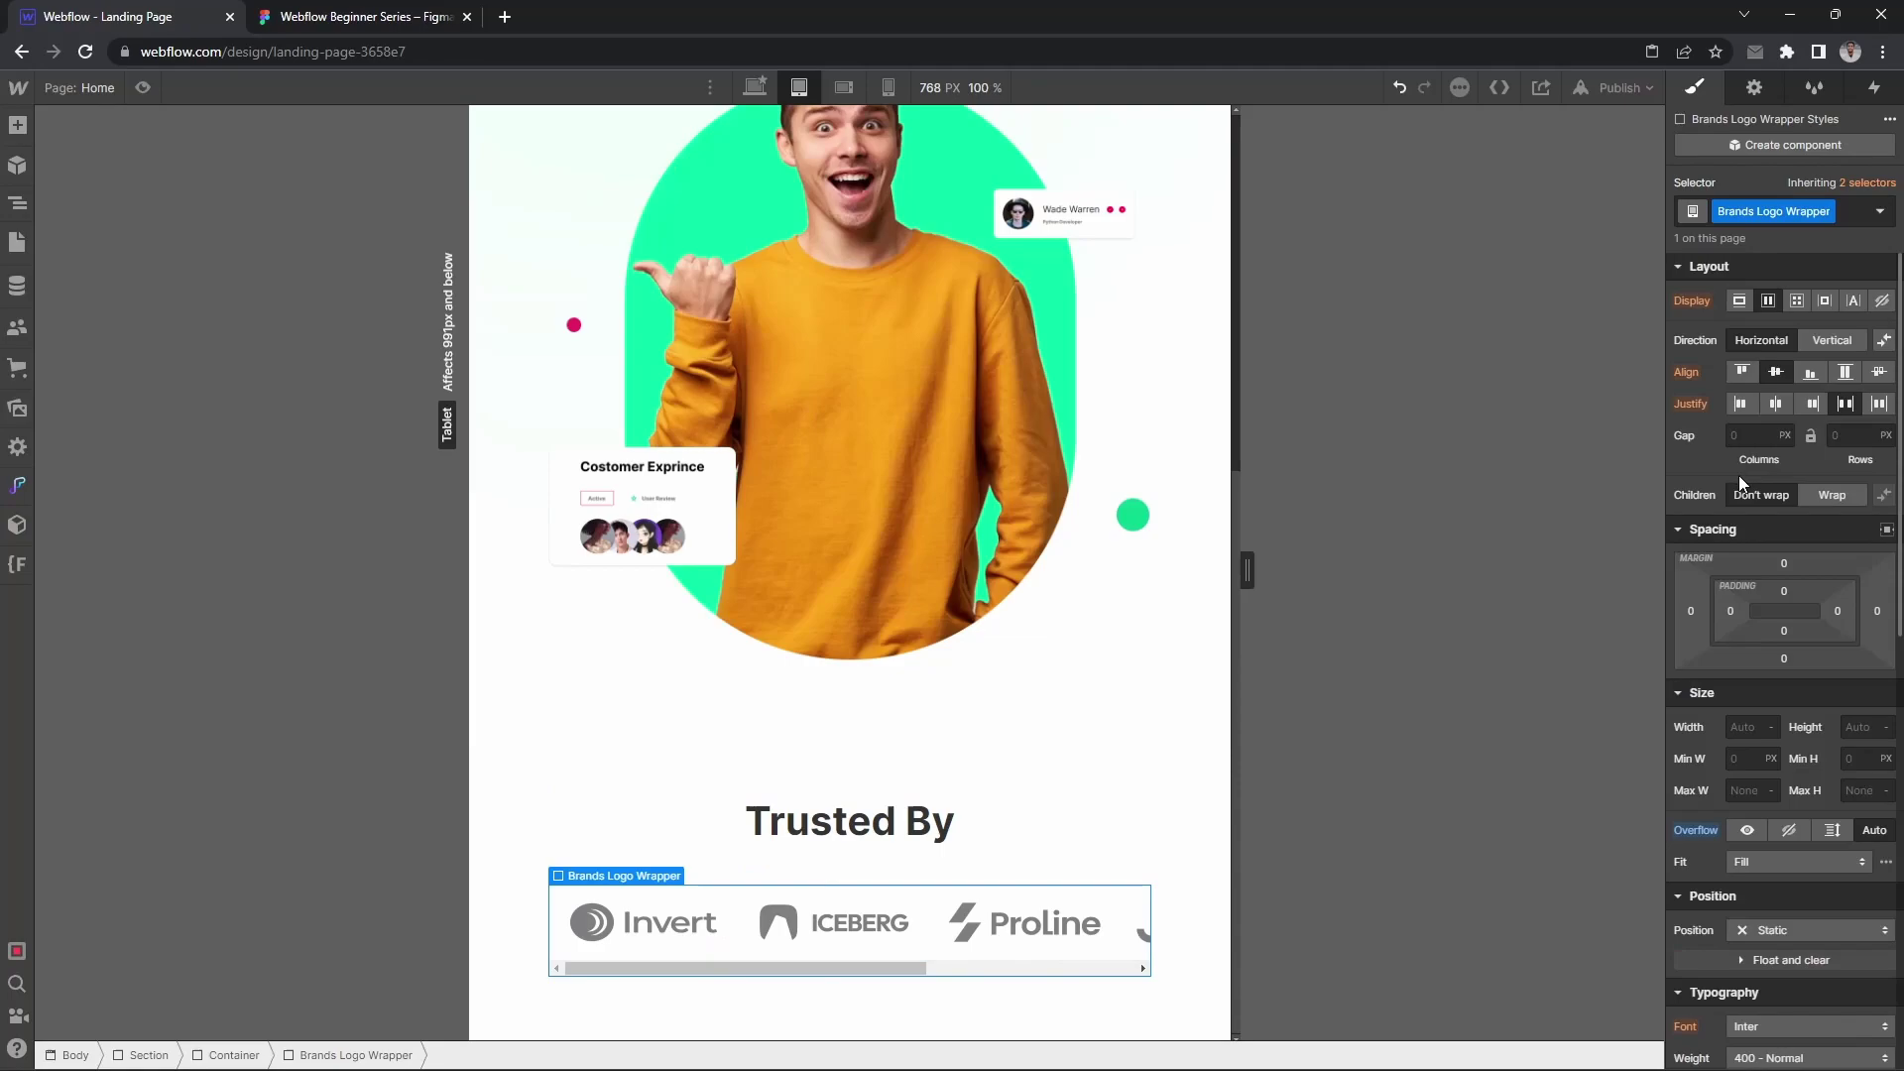
{"action": "left_click", "coordinate": [1753, 406]}
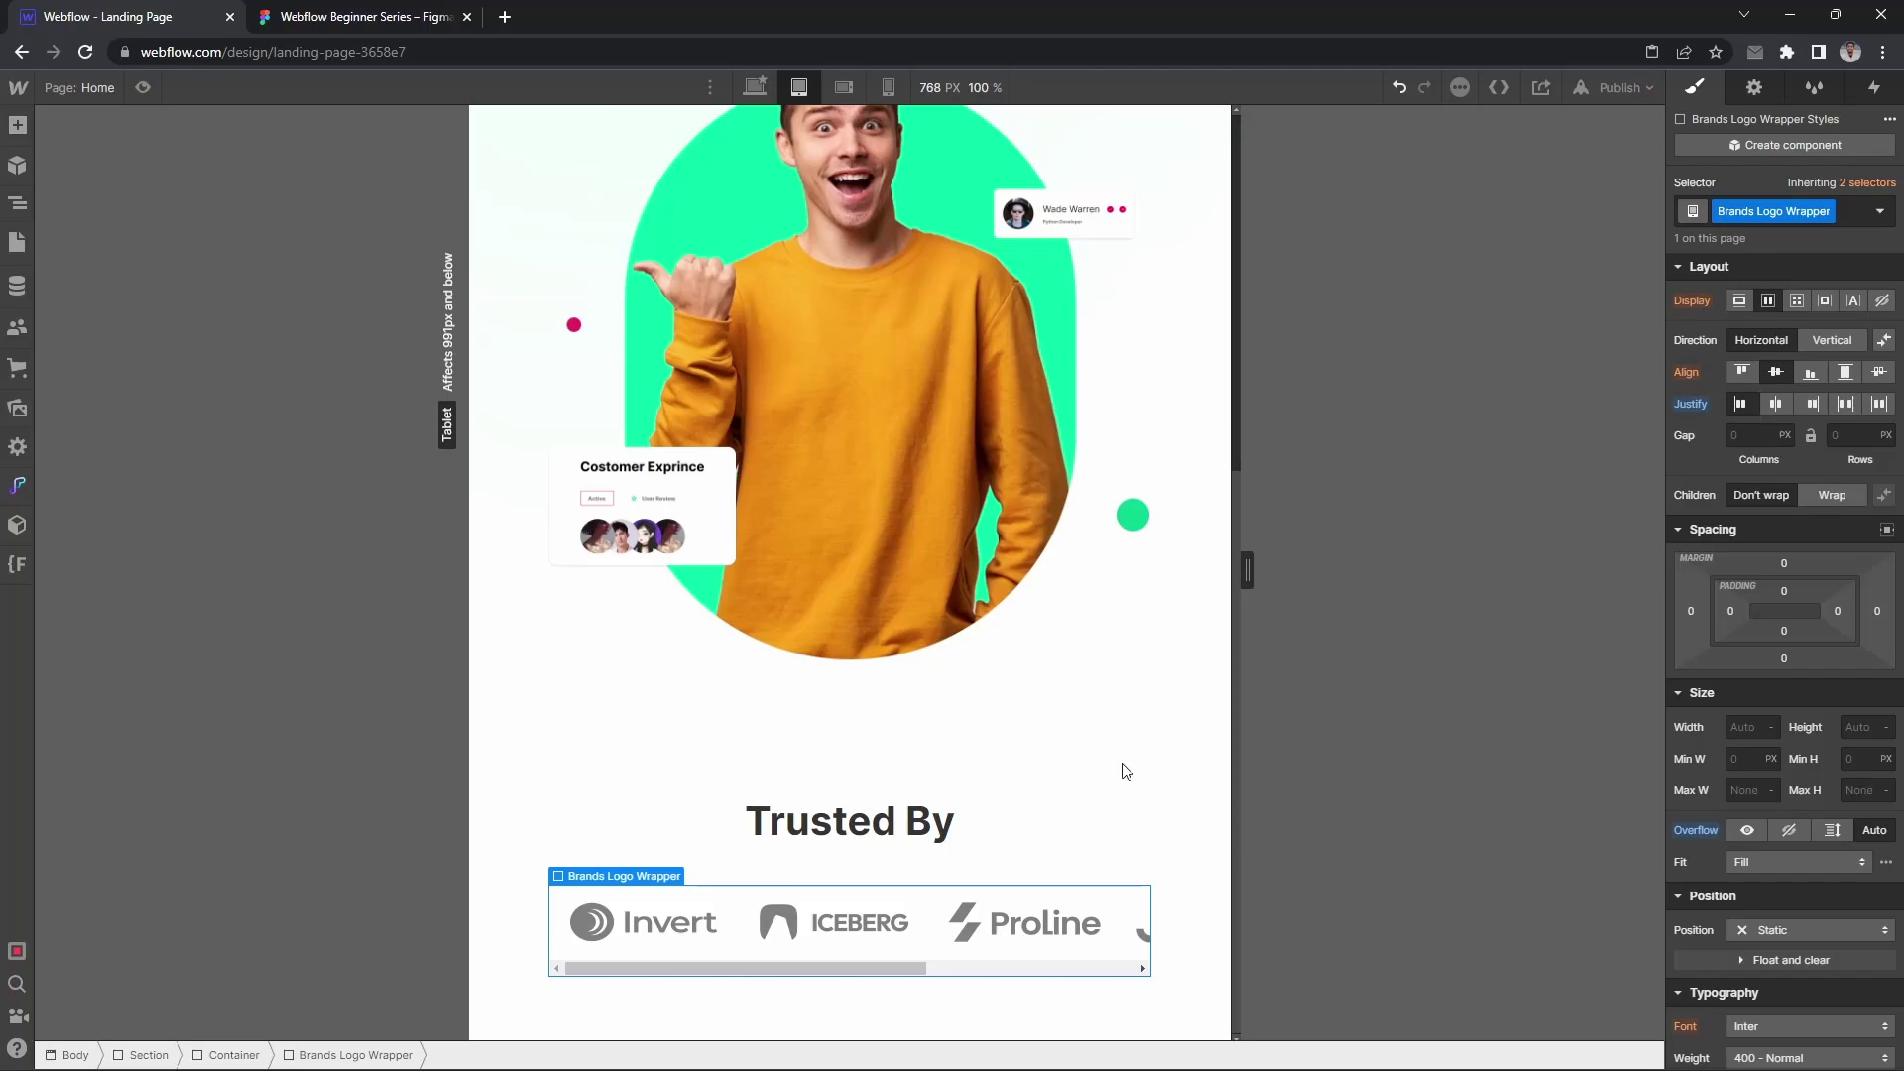
{"action": "left_click", "coordinate": [669, 936]}
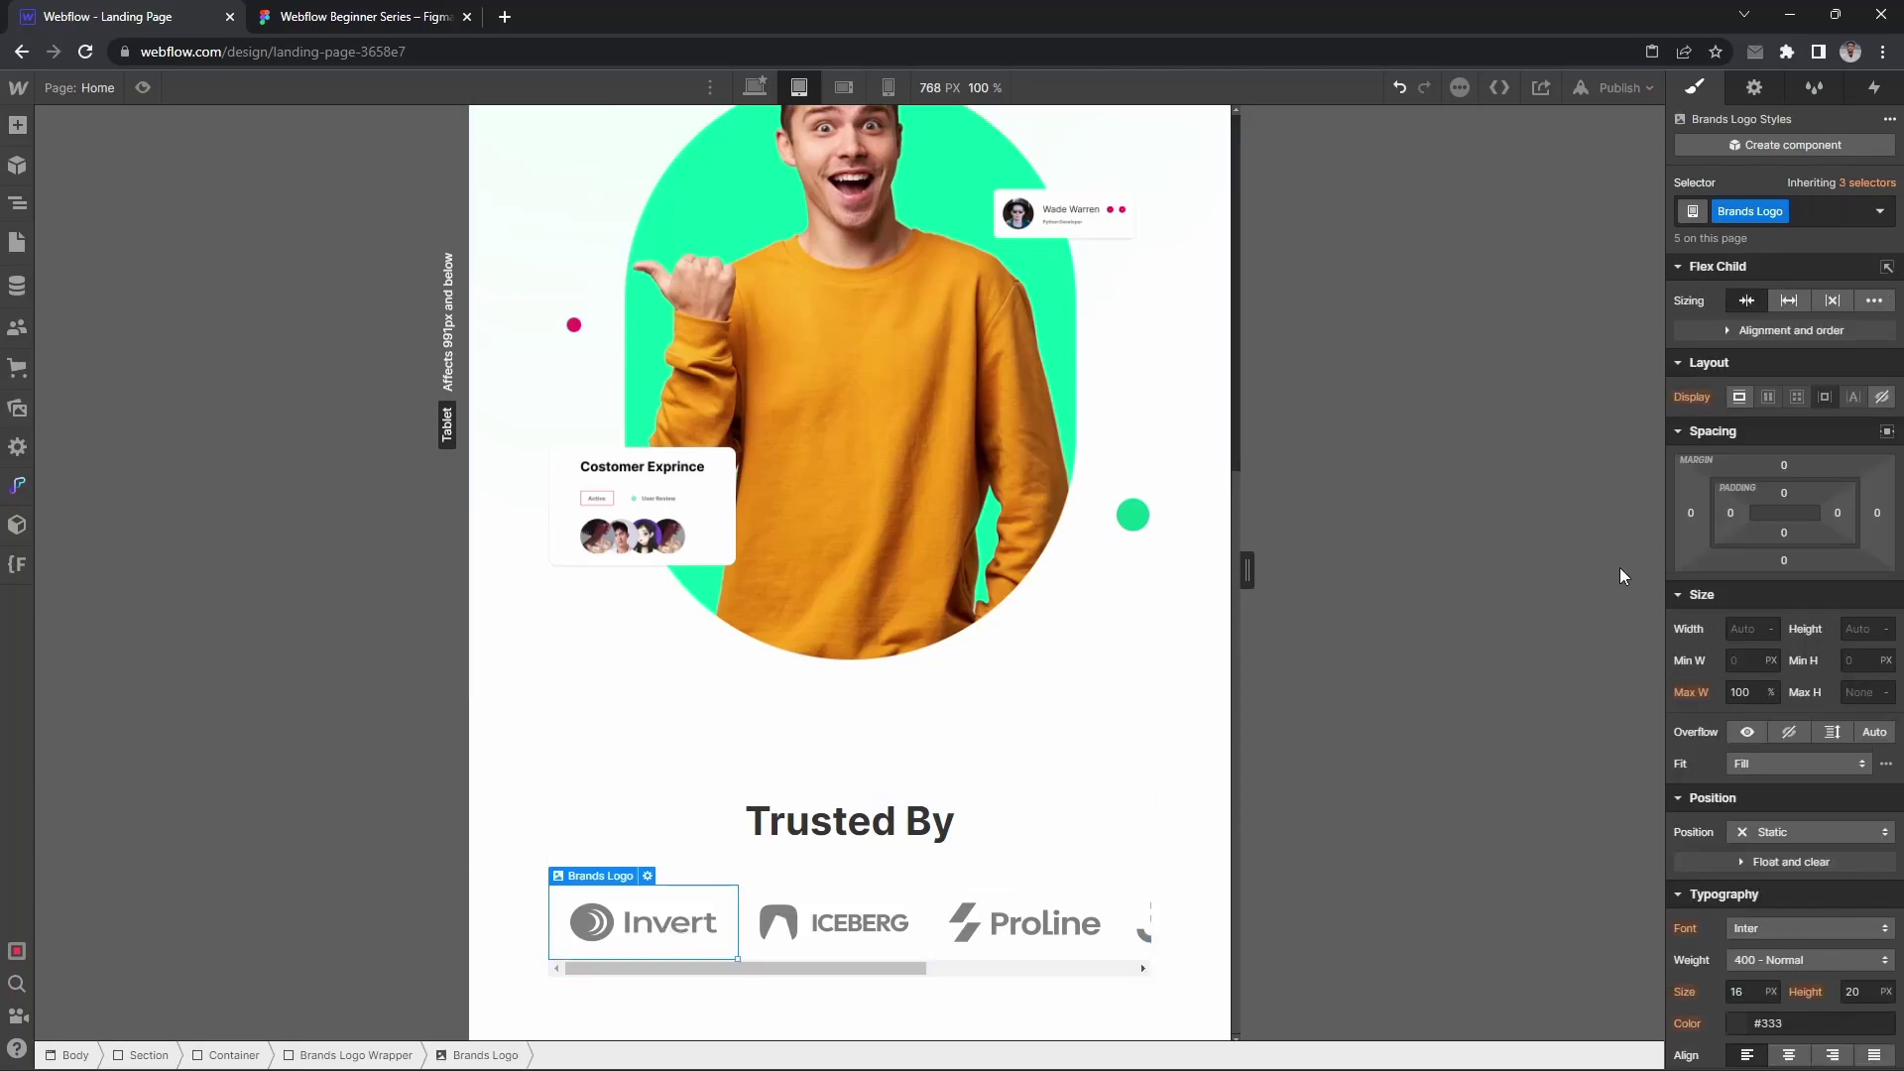
{"action": "key", "text": "z"}
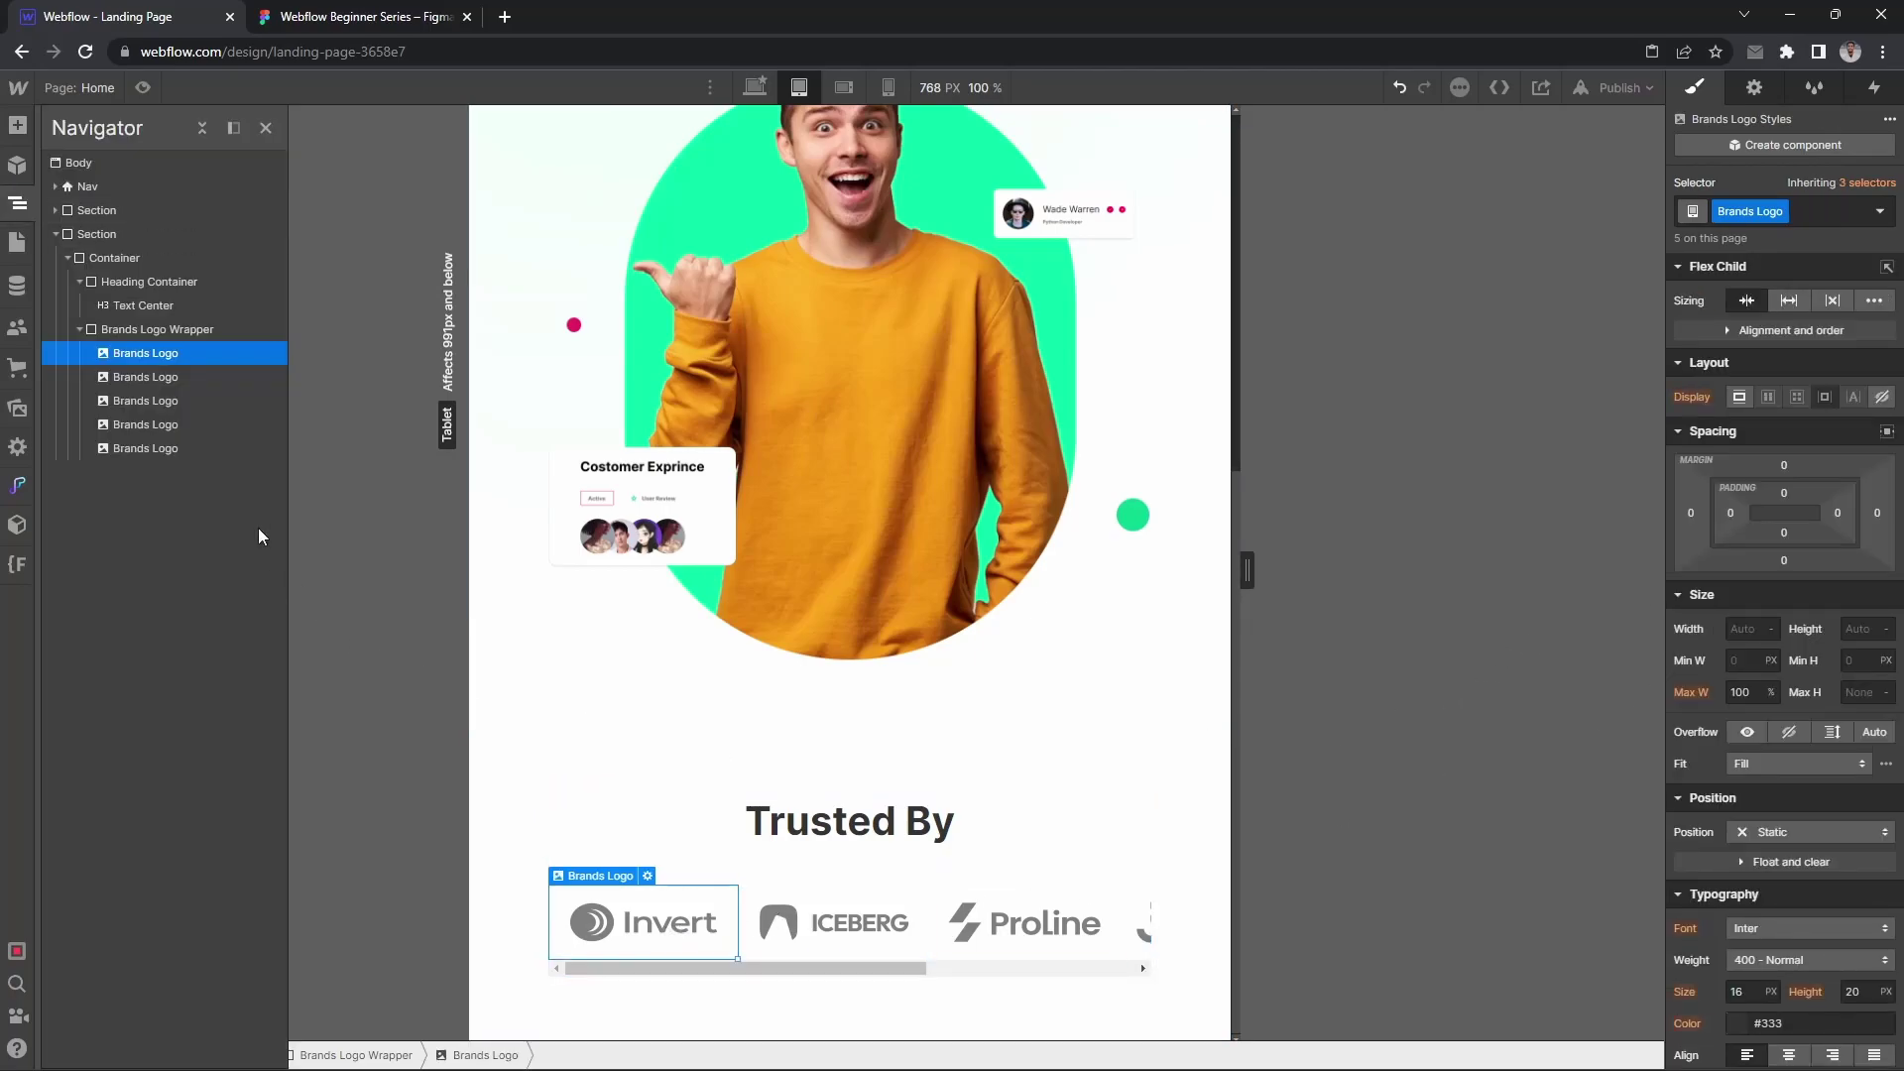
{"action": "left_click", "coordinate": [148, 325]}
{"action": "key", "text": "z"}
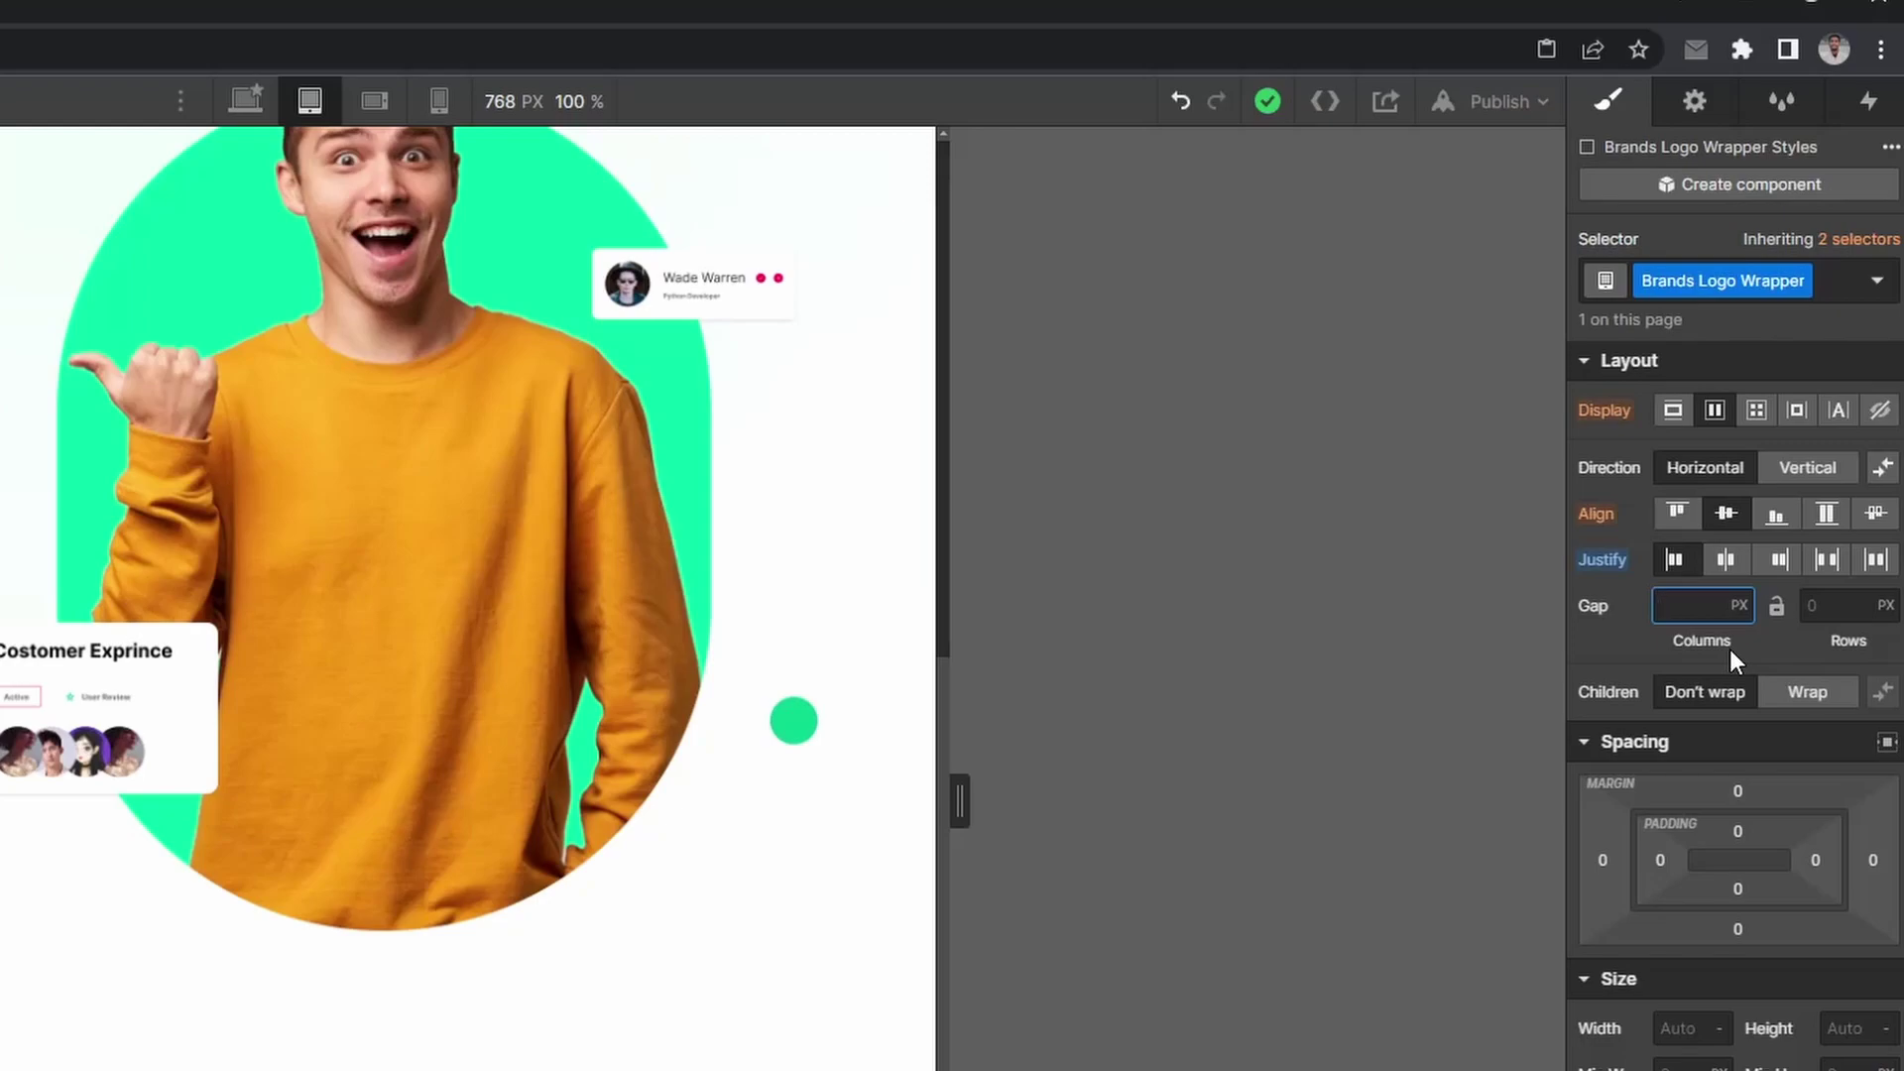
{"action": "type", "text": "12"}
{"action": "key", "text": "Return"}
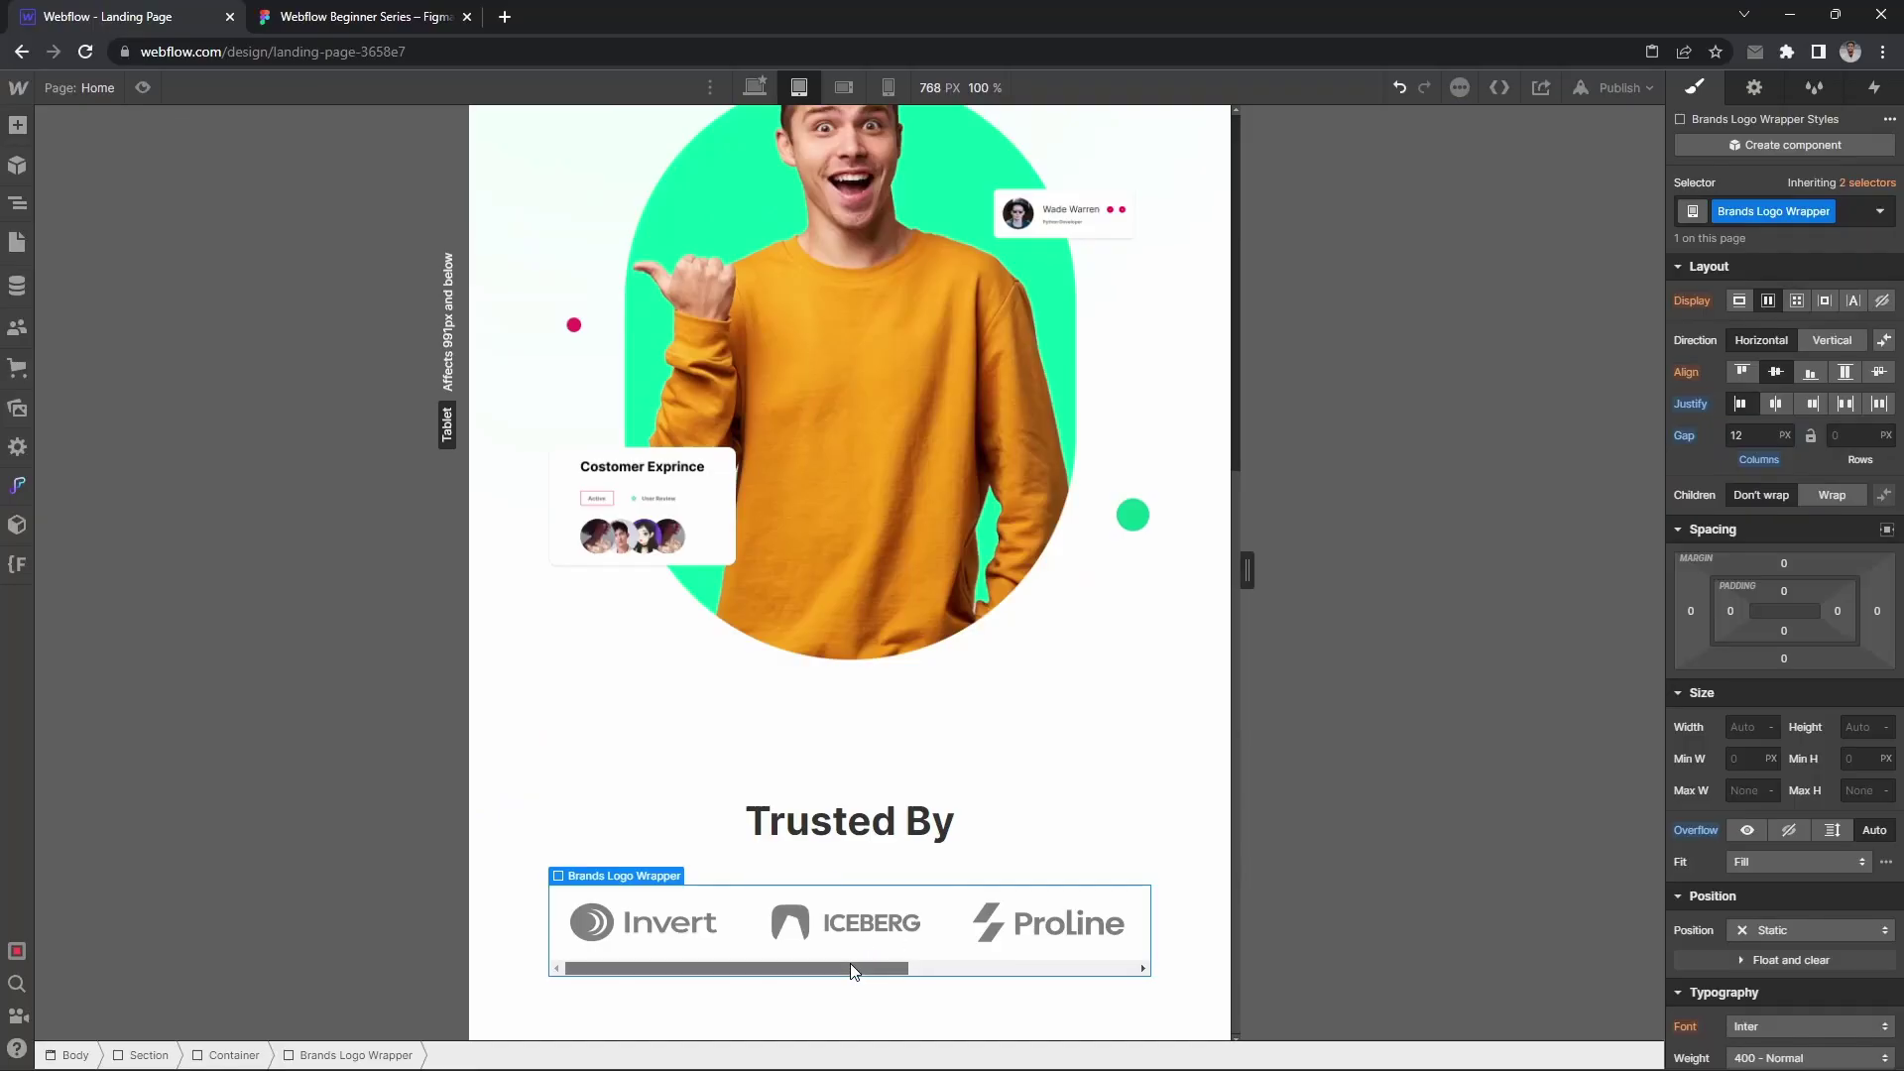
Step: Check the scrolling logo row at the tablet, mobile landscape and mobile portrait breakpoints and return to the desktop view
{"action": "left_click_drag", "start_coordinate": [849, 968], "coordinate": [1079, 853]}
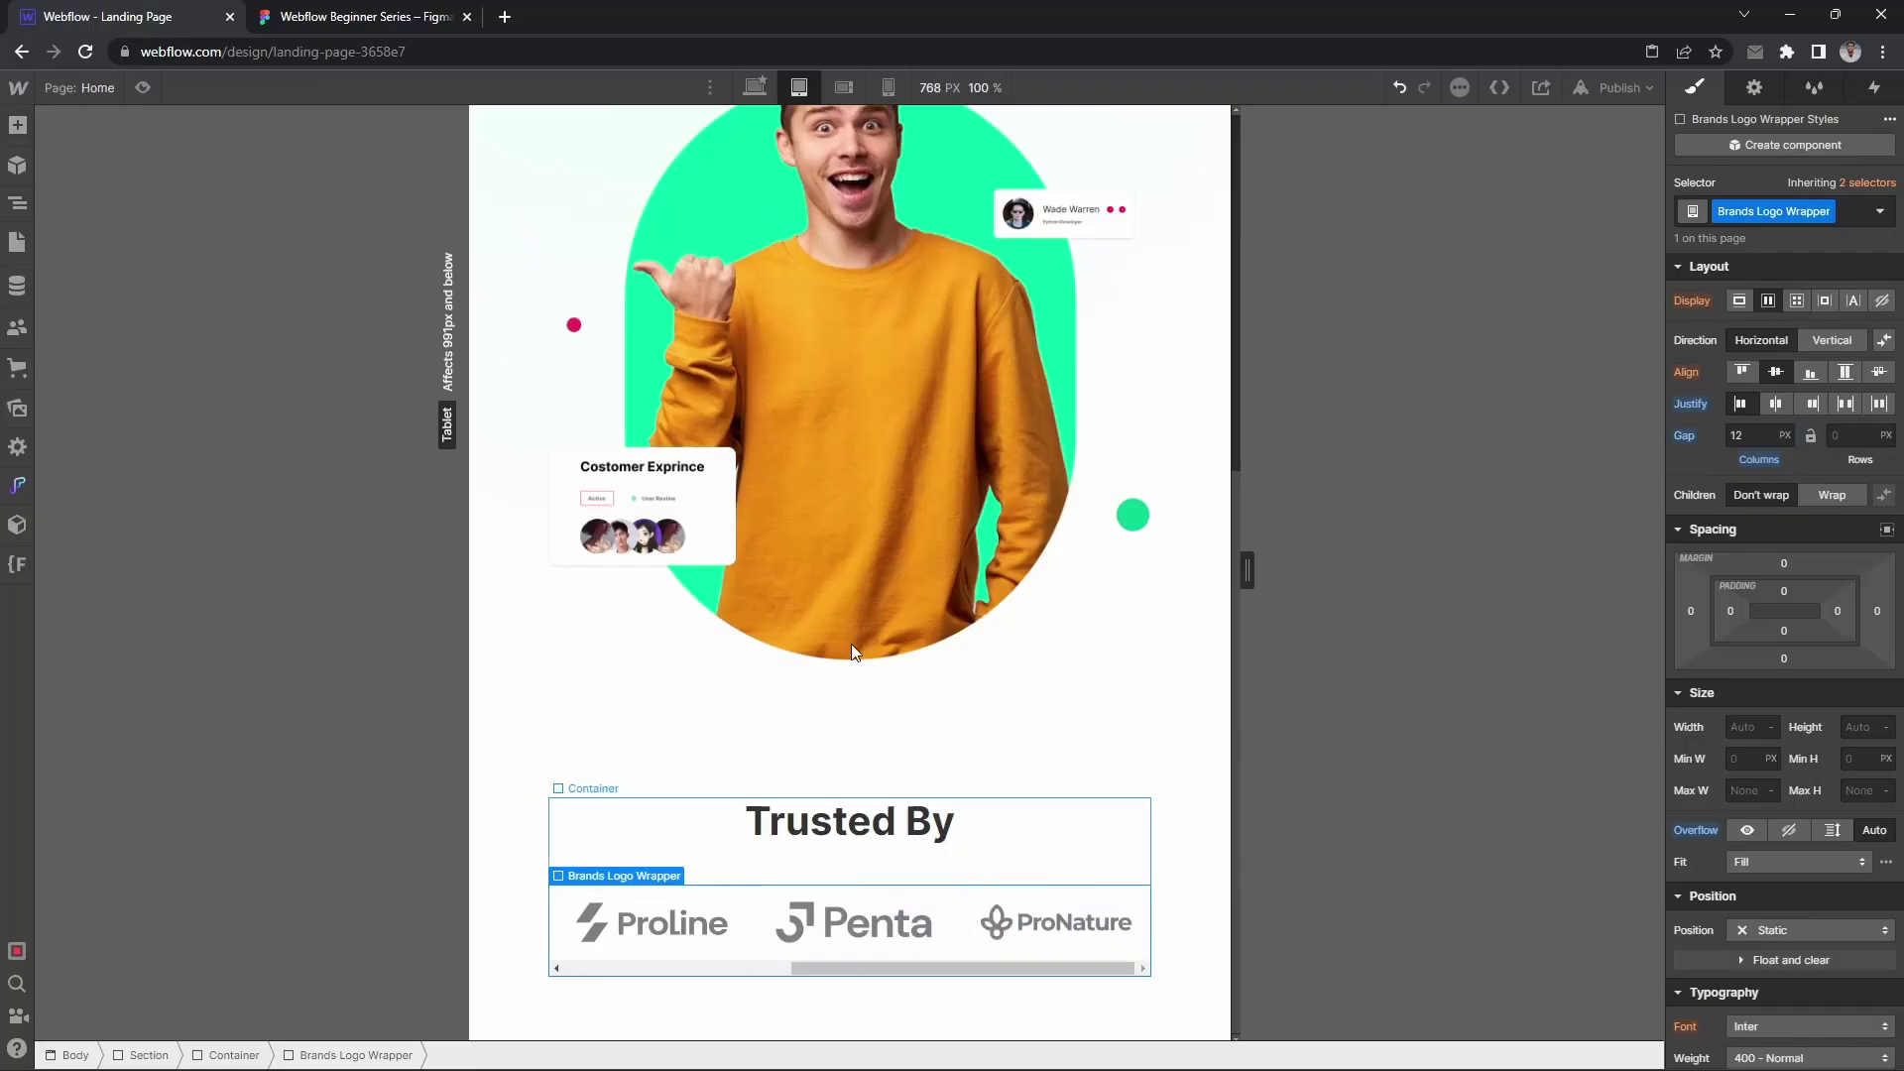
{"action": "key", "text": "shift+3"}
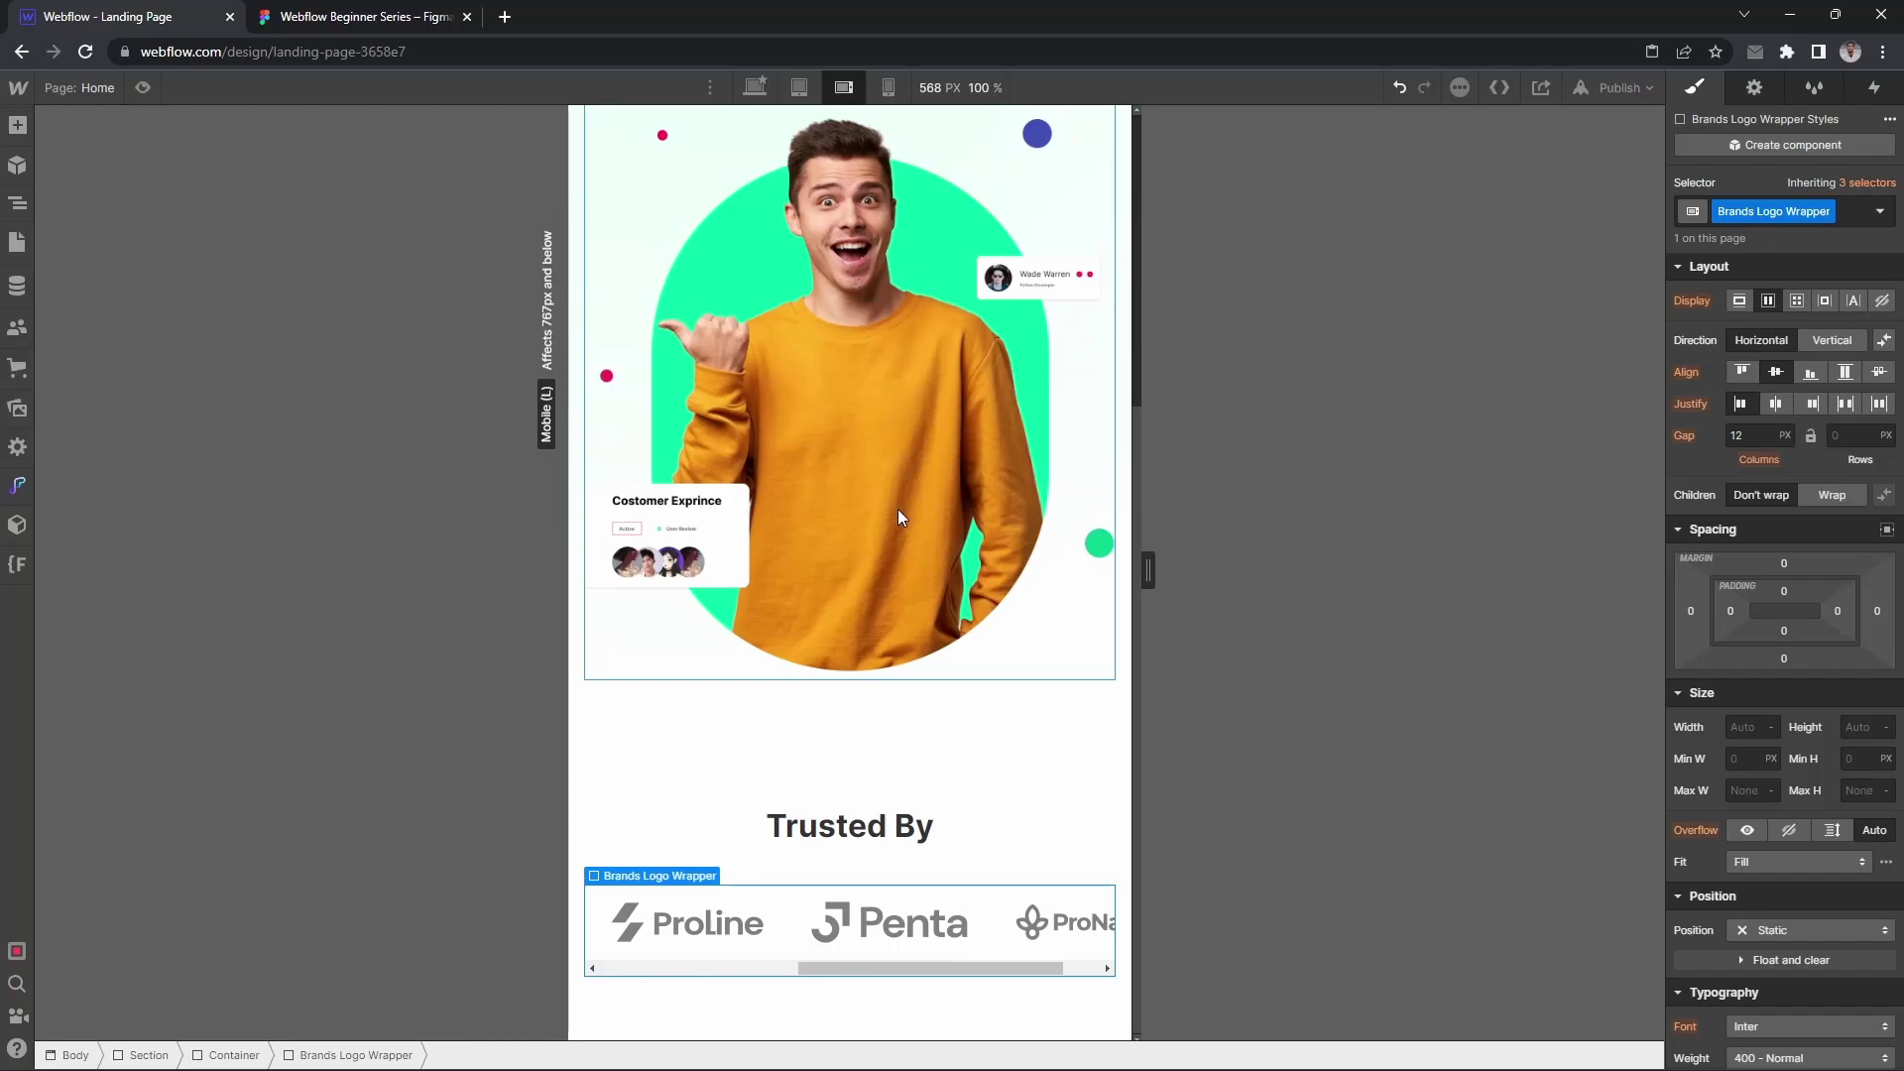
{"action": "key", "text": "shift+4"}
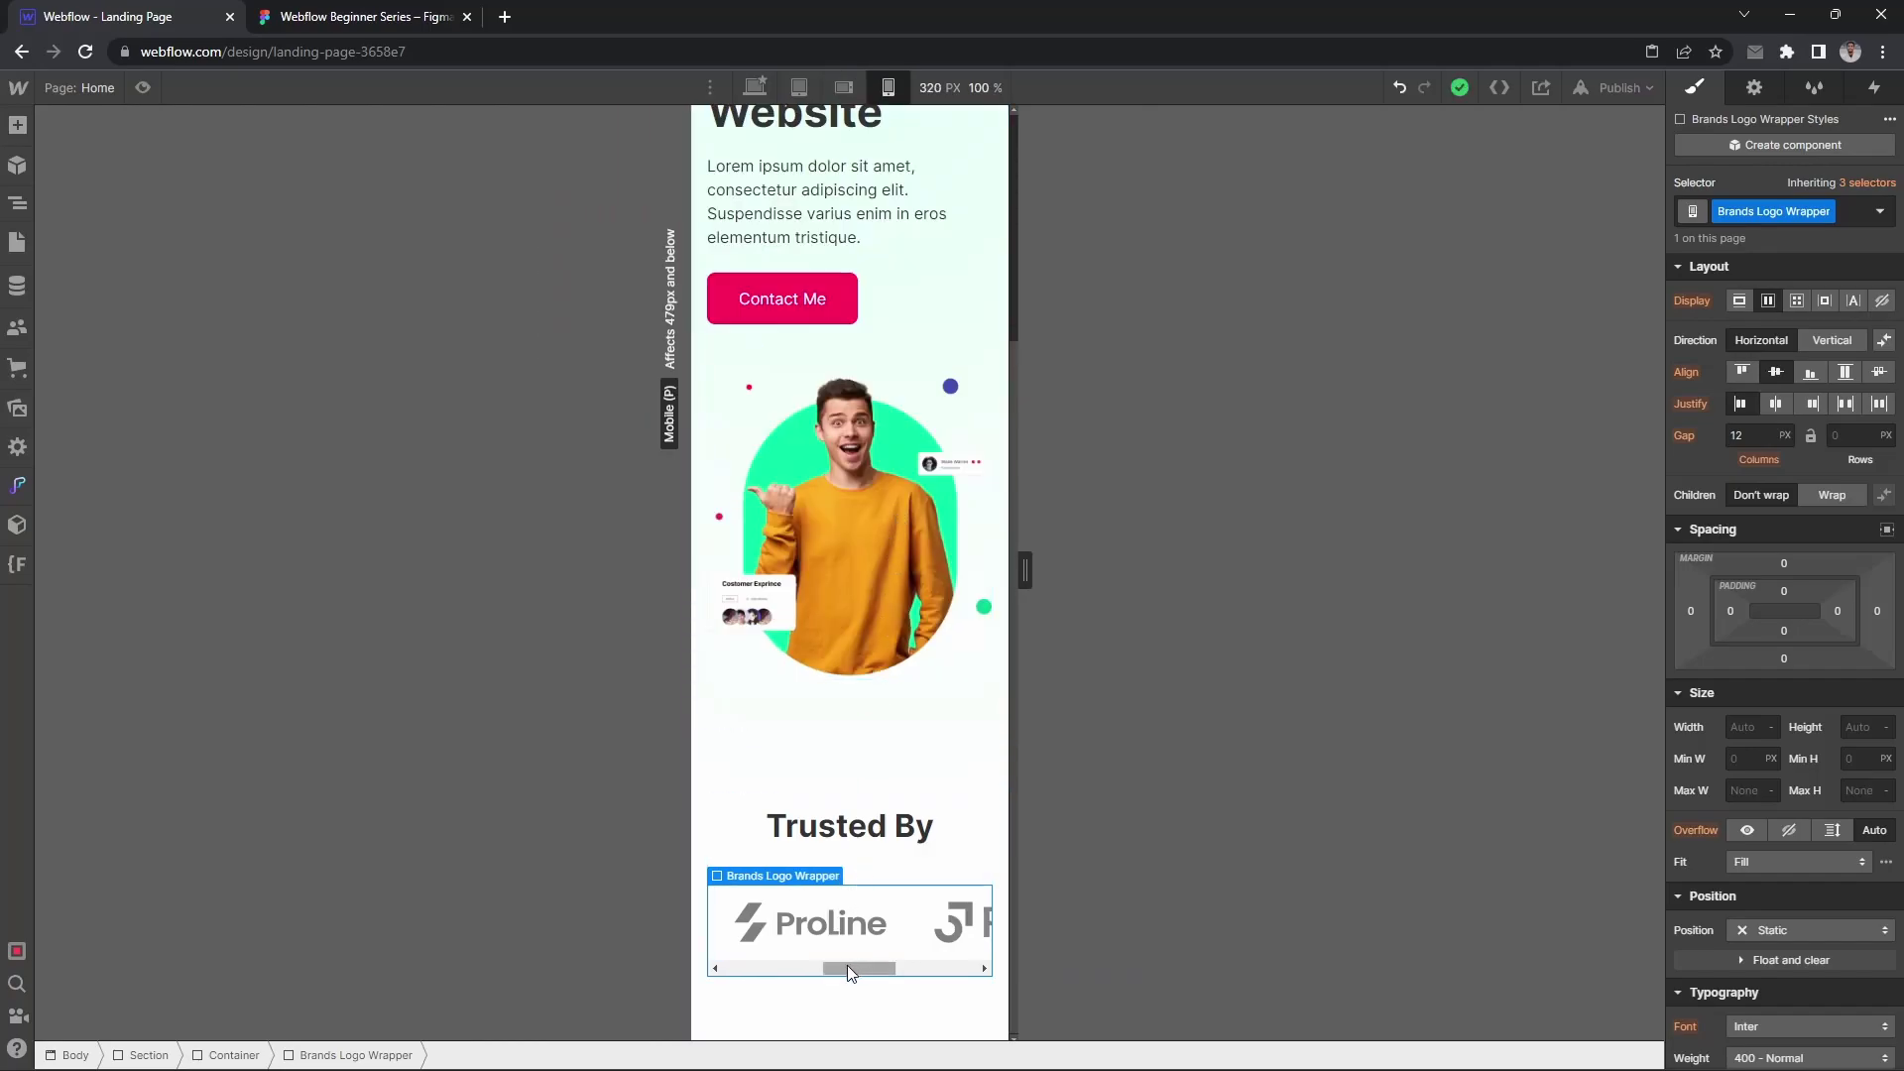
{"action": "left_click_drag", "start_coordinate": [848, 966], "coordinate": [719, 970]}
{"action": "key", "text": "shift+1"}
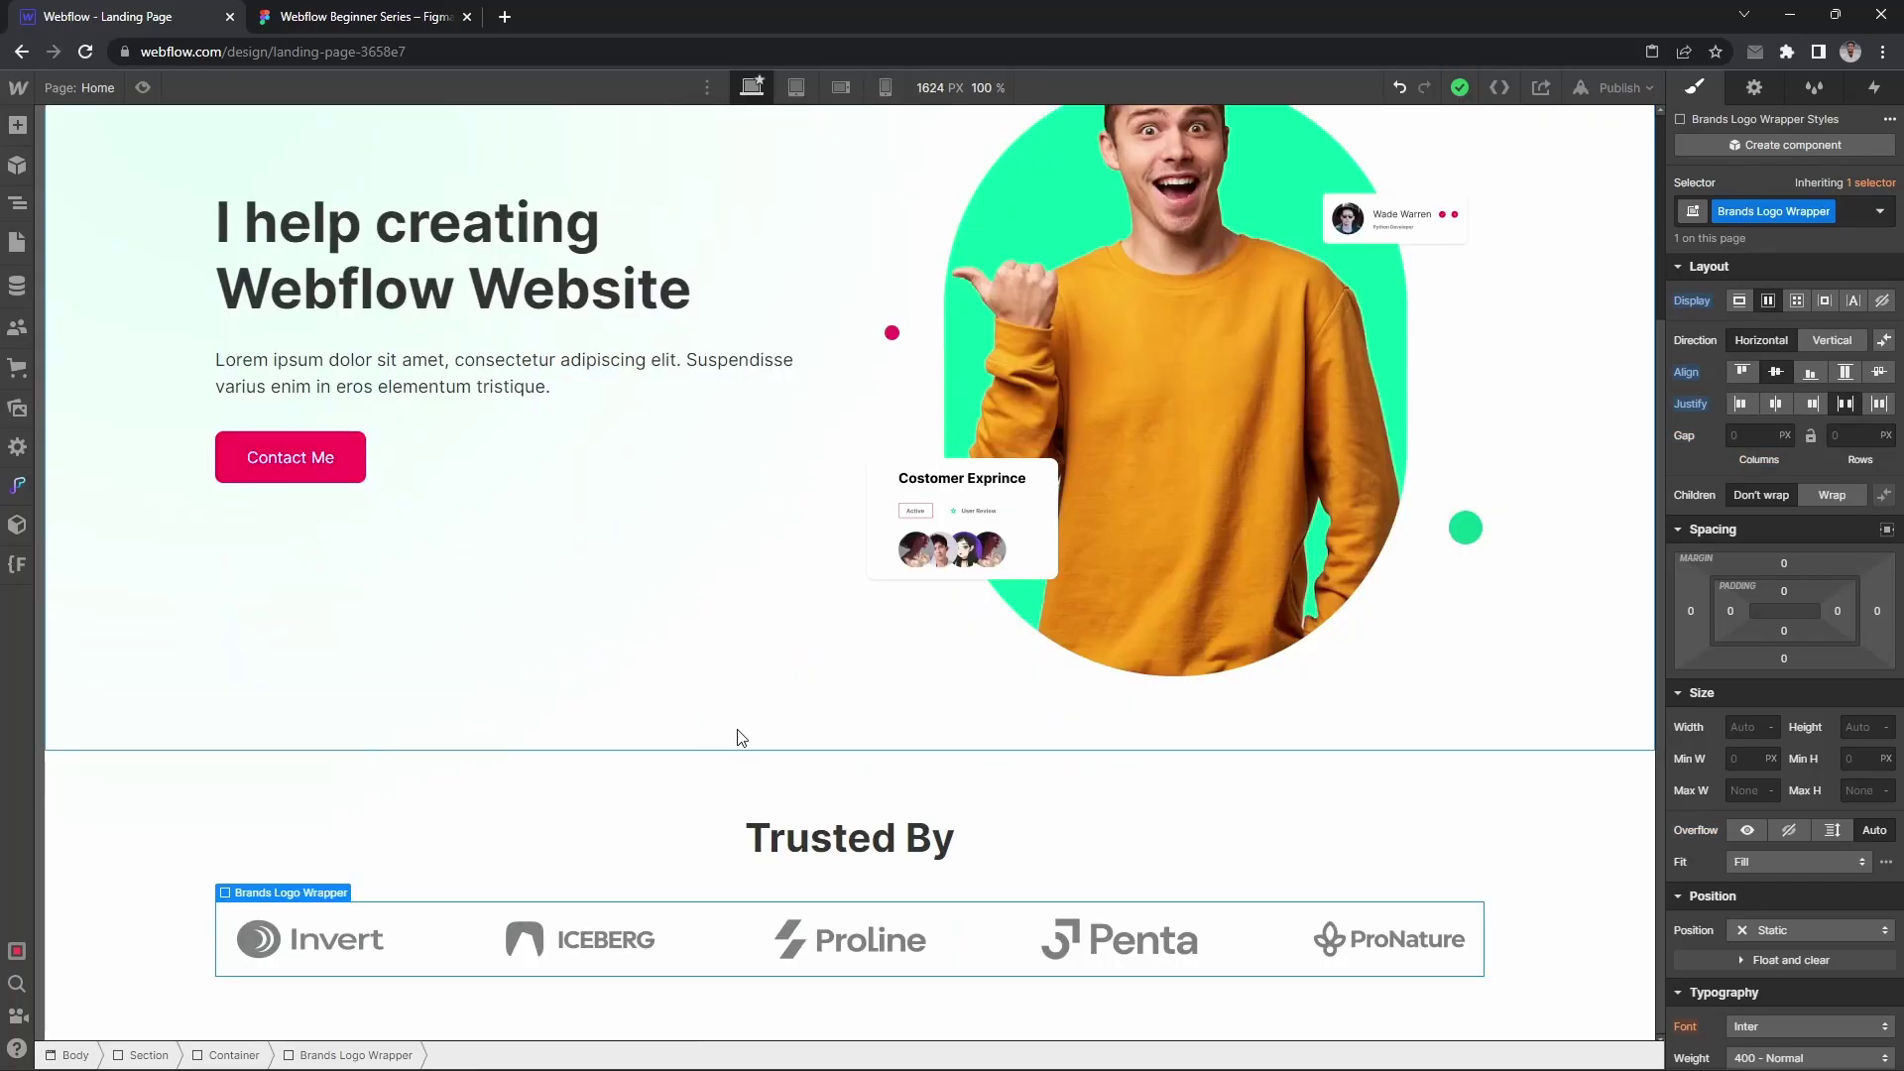
Step: Select the Trusted By section and inspect the Services section that follows it in the Figma design
{"action": "left_click", "coordinate": [542, 806]}
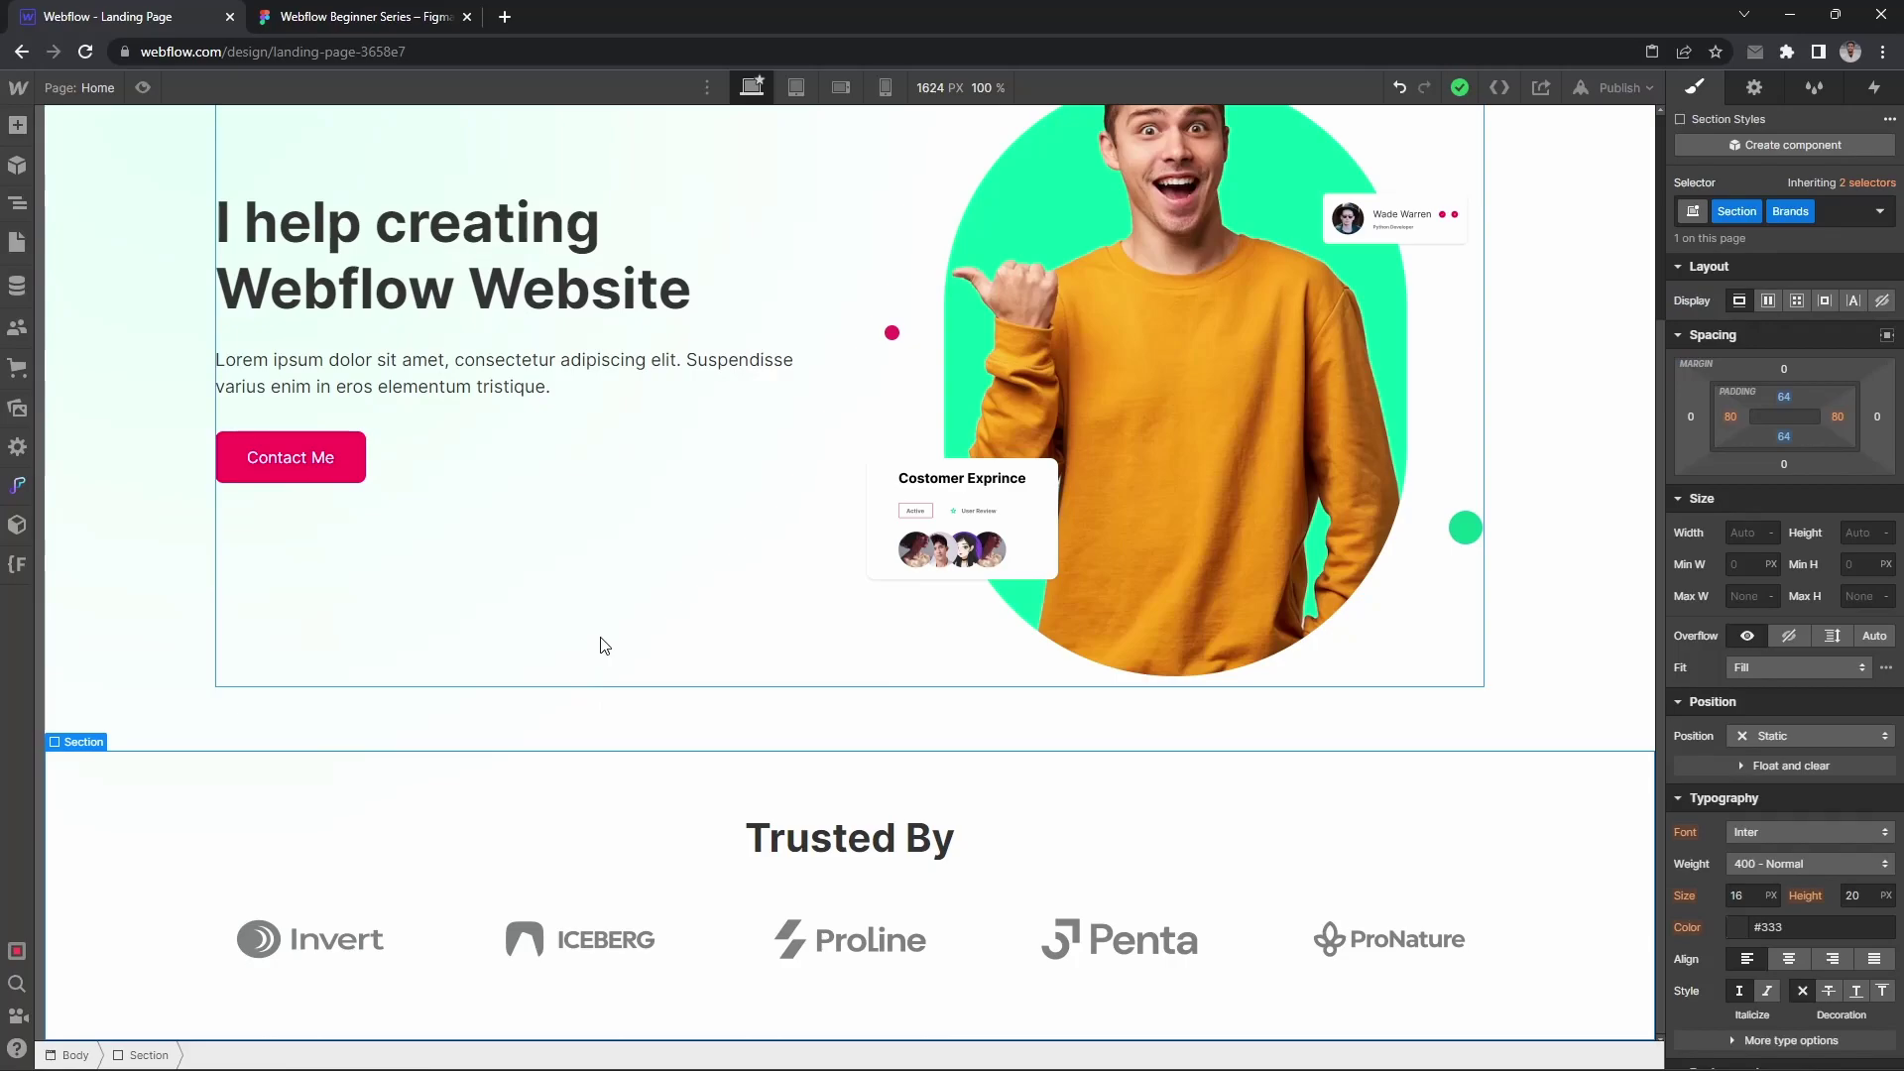
{"action": "key", "text": "ctrl+Tab"}
{"action": "scroll", "coordinate": [851, 510], "scroll_direction": "down", "scroll_amount": 3}
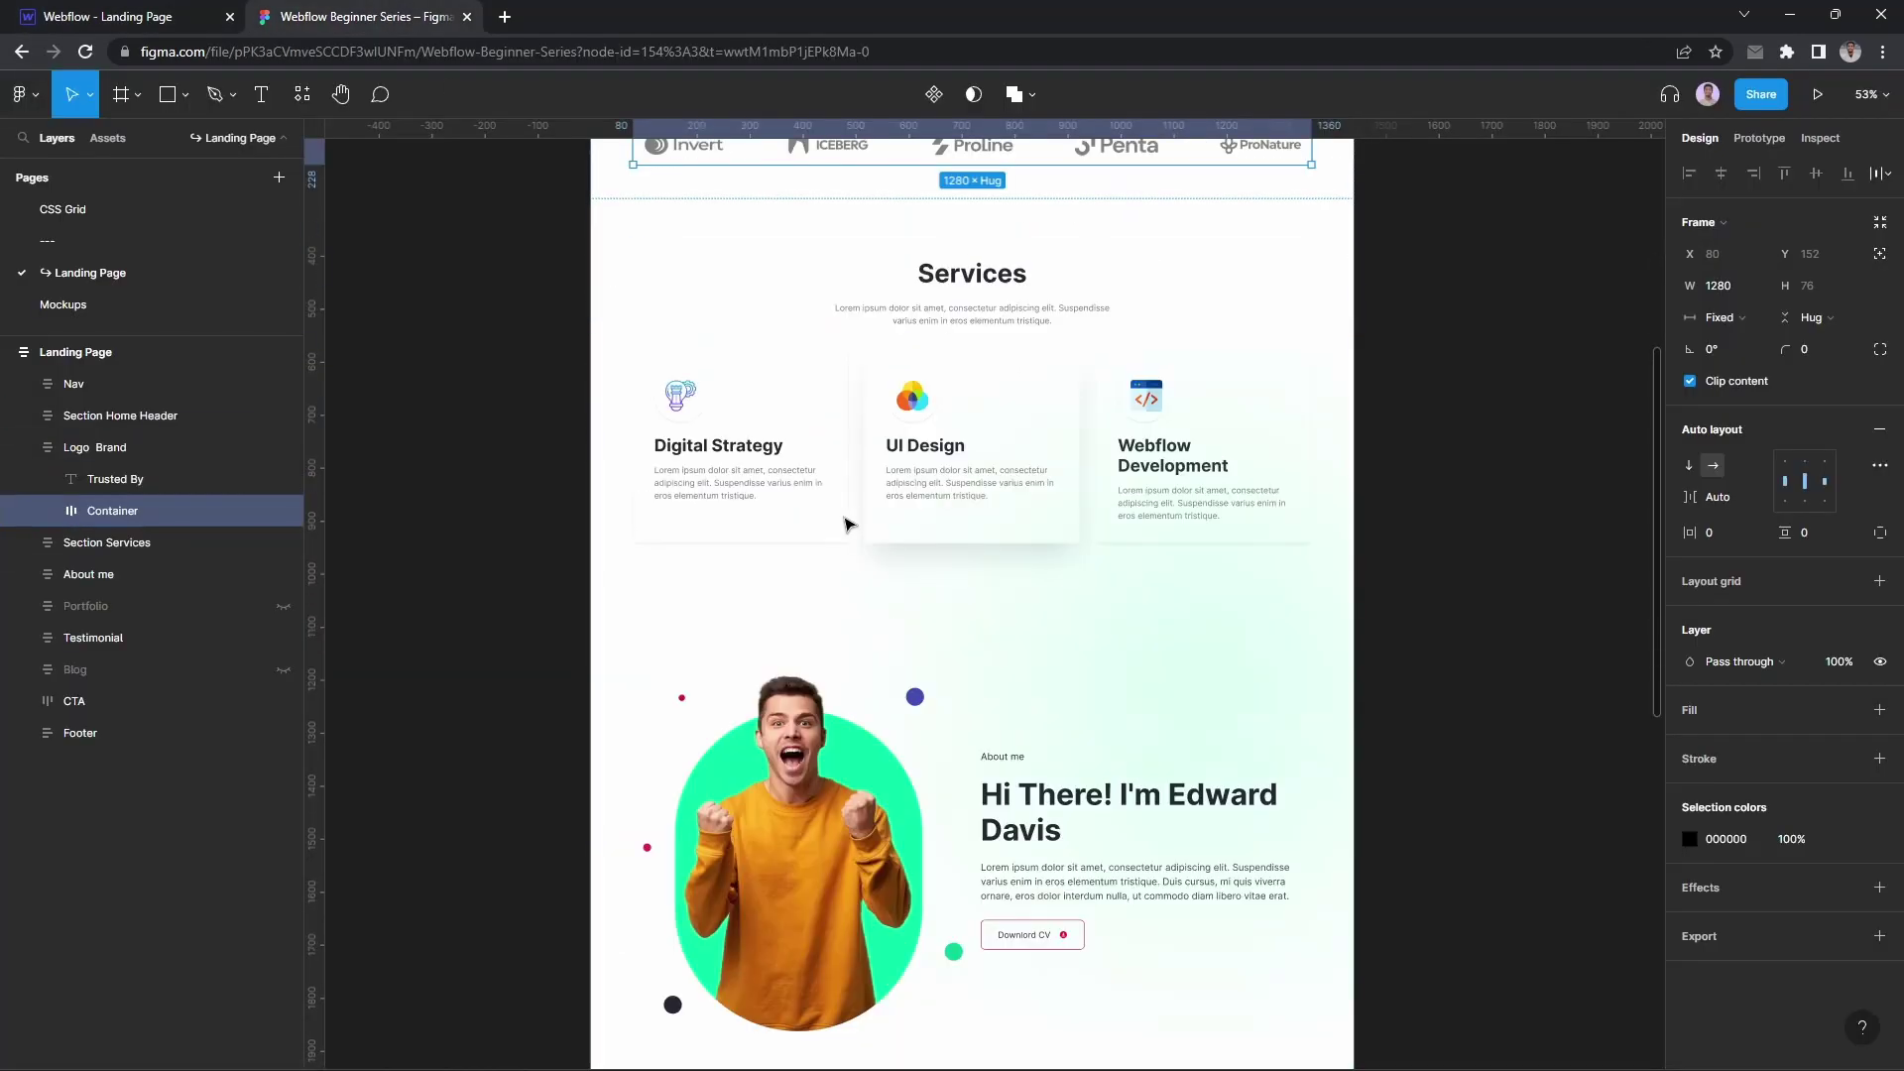
{"action": "left_click", "coordinate": [666, 260]}
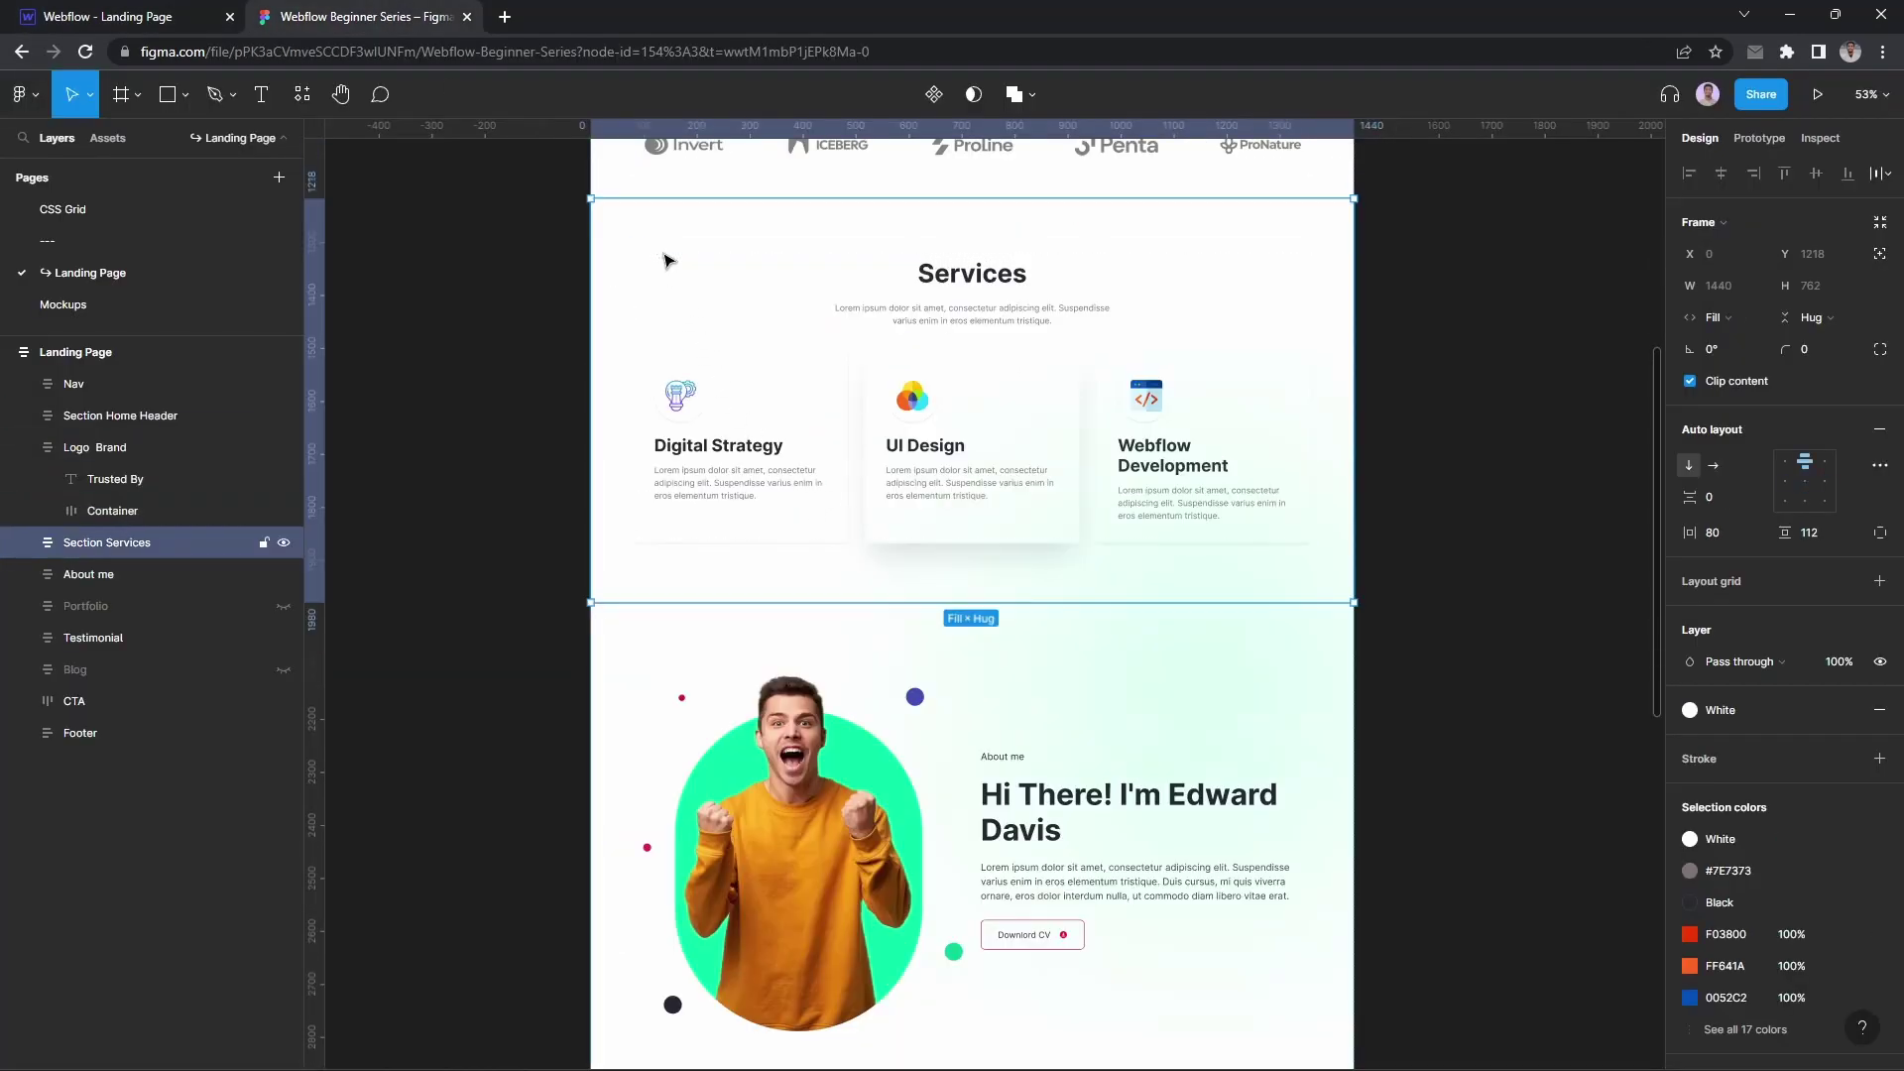
Step: Back in Webflow, add a Div Block at the end of the Body and give it the Section class
{"action": "left_click", "coordinate": [109, 17]}
{"action": "key", "text": "z"}
{"action": "left_click", "coordinate": [49, 234]}
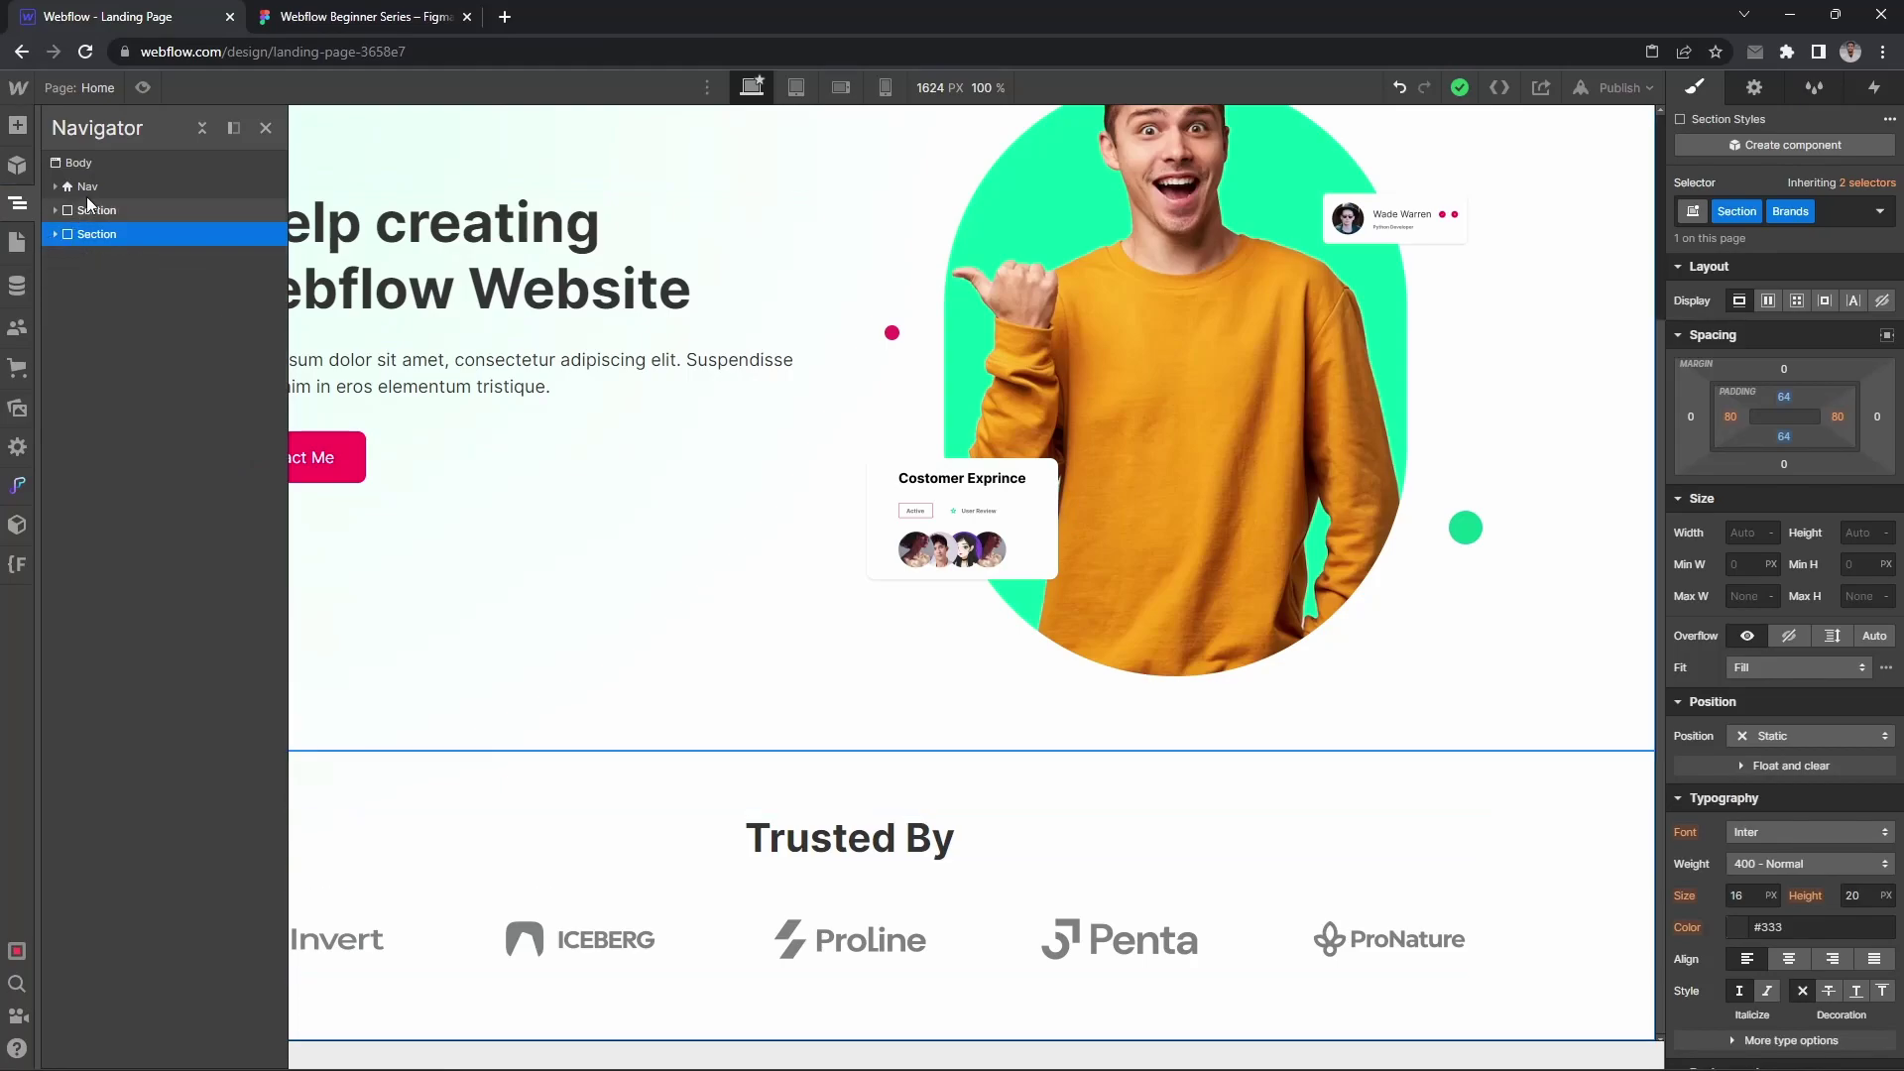
{"action": "left_click", "coordinate": [103, 161]}
{"action": "key", "text": "ctrl+e"}
{"action": "type", "text": "div"}
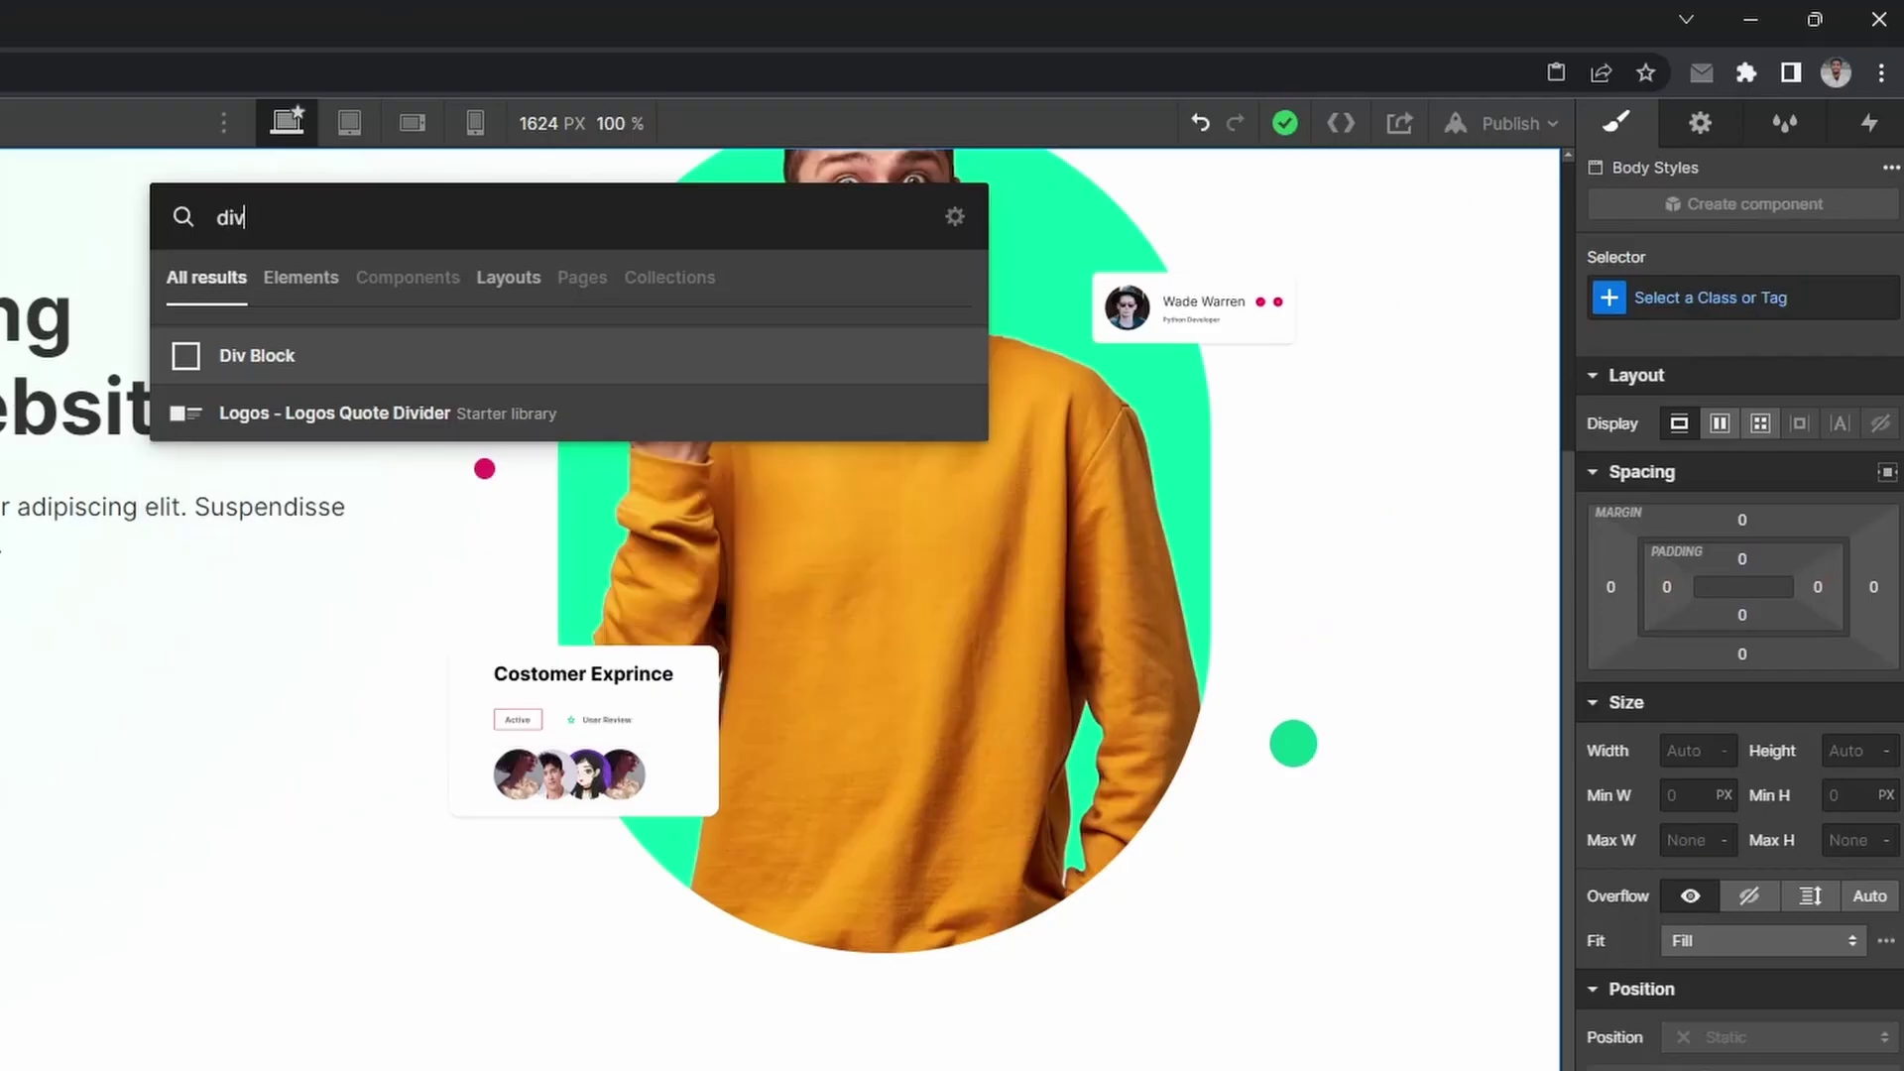
{"action": "key", "text": "Return"}
{"action": "key", "text": "ctrl+Return"}
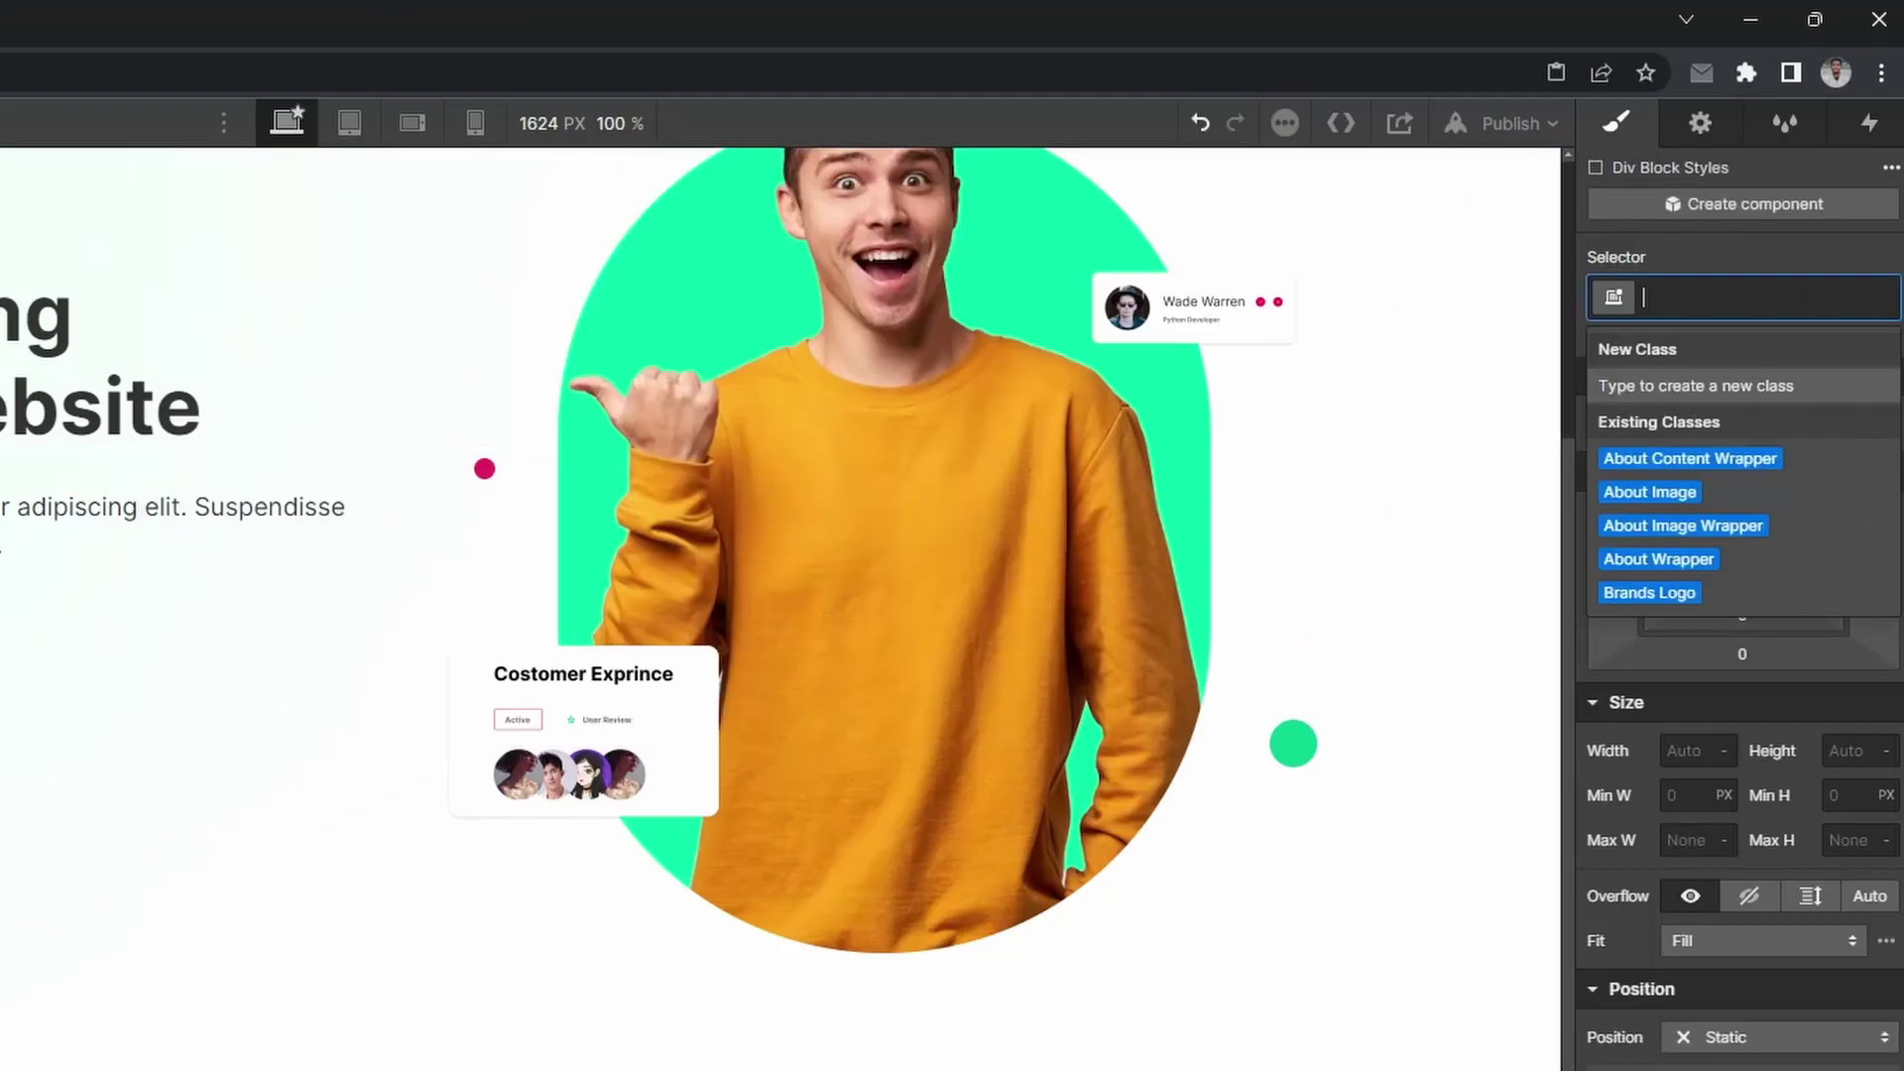
{"action": "type", "text": "Sec"}
{"action": "key", "text": "Return"}
Step: Set the new div's HTML tag to Section and return to its style settings
{"action": "key", "text": "d"}
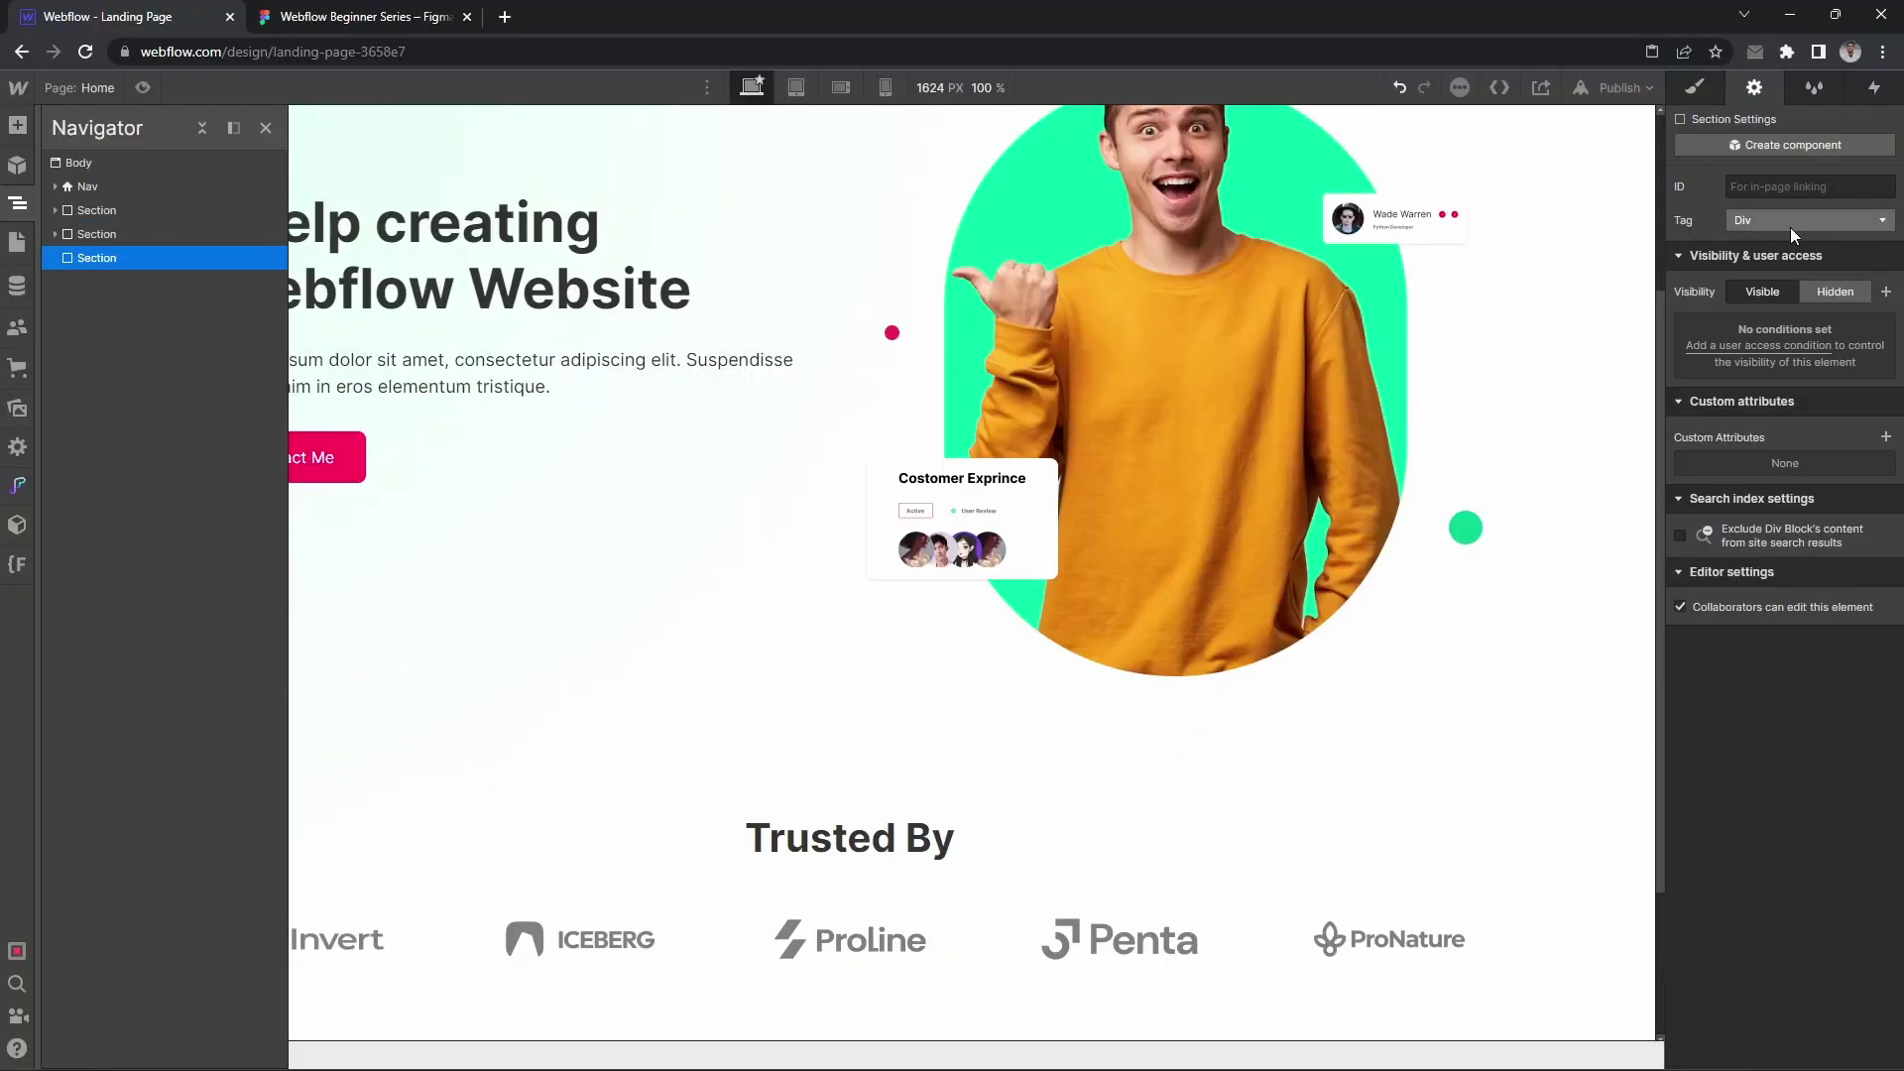
{"action": "left_click", "coordinate": [1789, 219]}
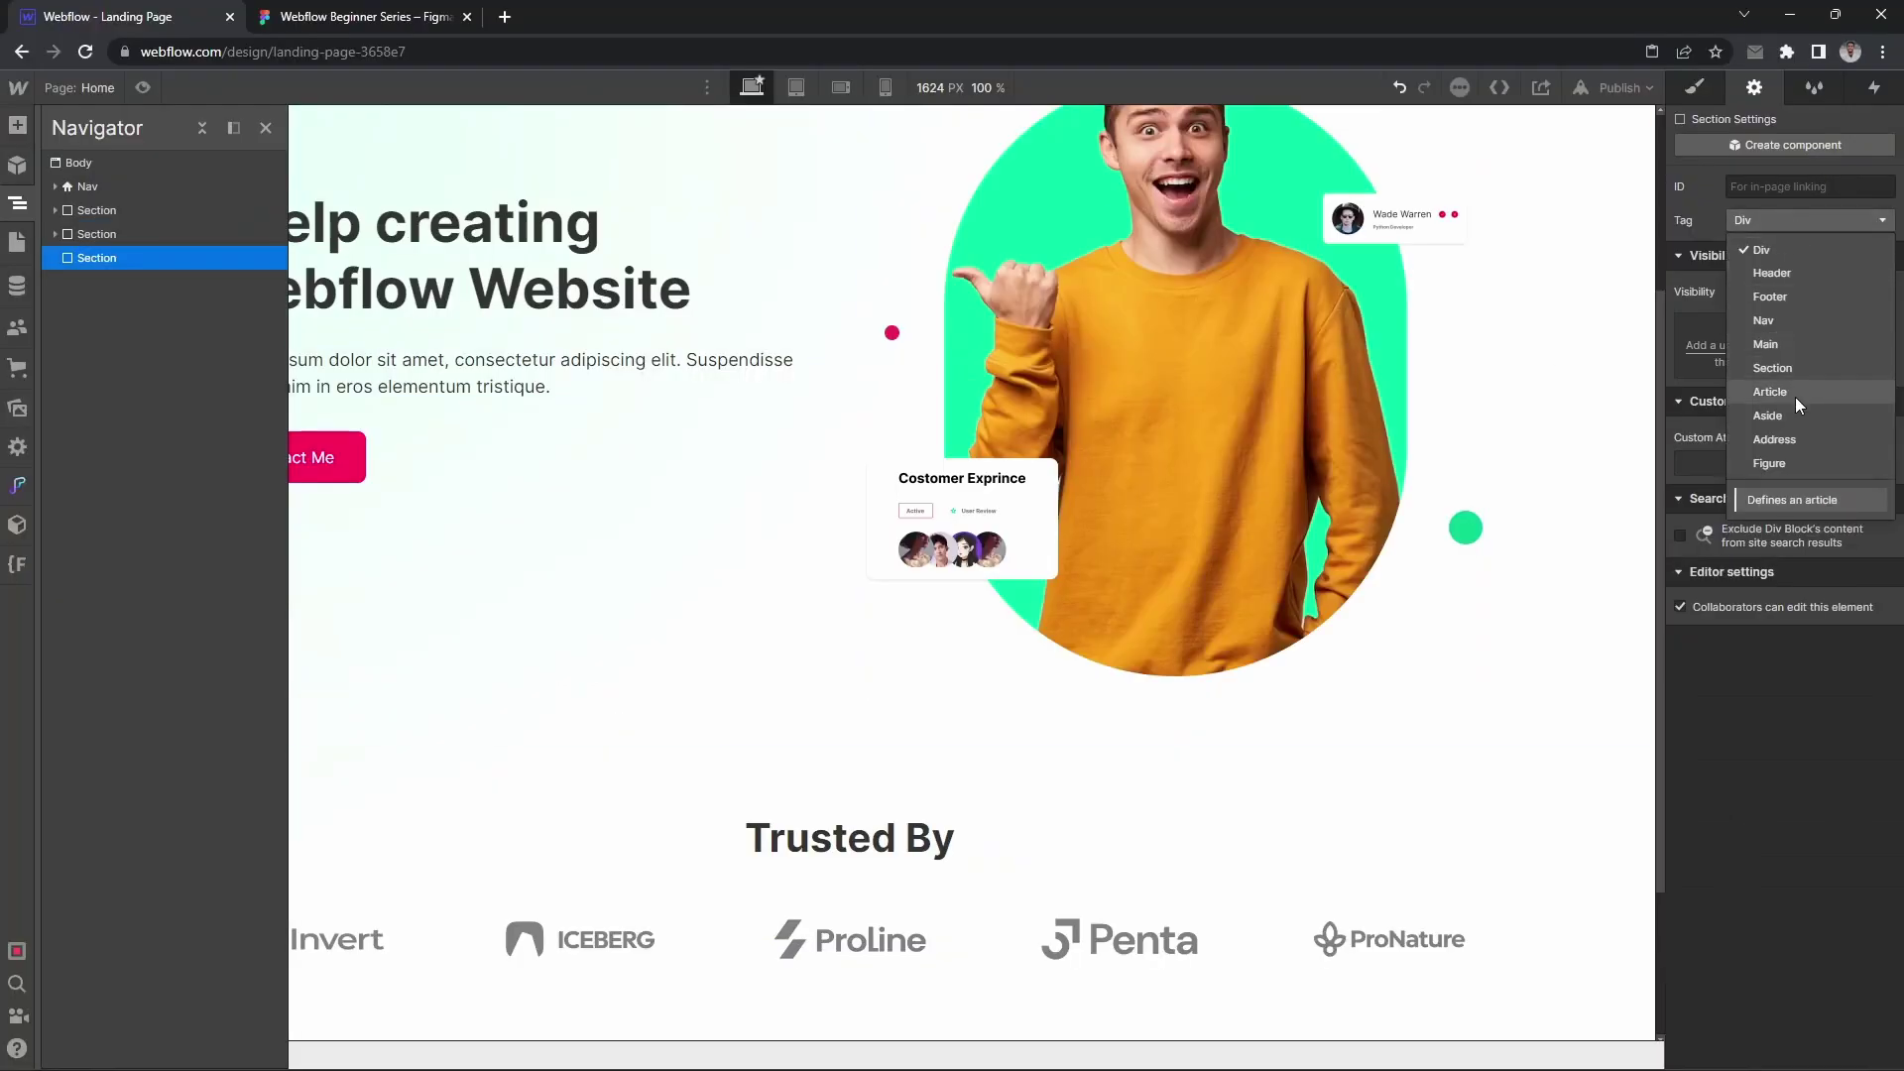
{"action": "left_click", "coordinate": [1791, 355]}
{"action": "left_click", "coordinate": [1785, 220]}
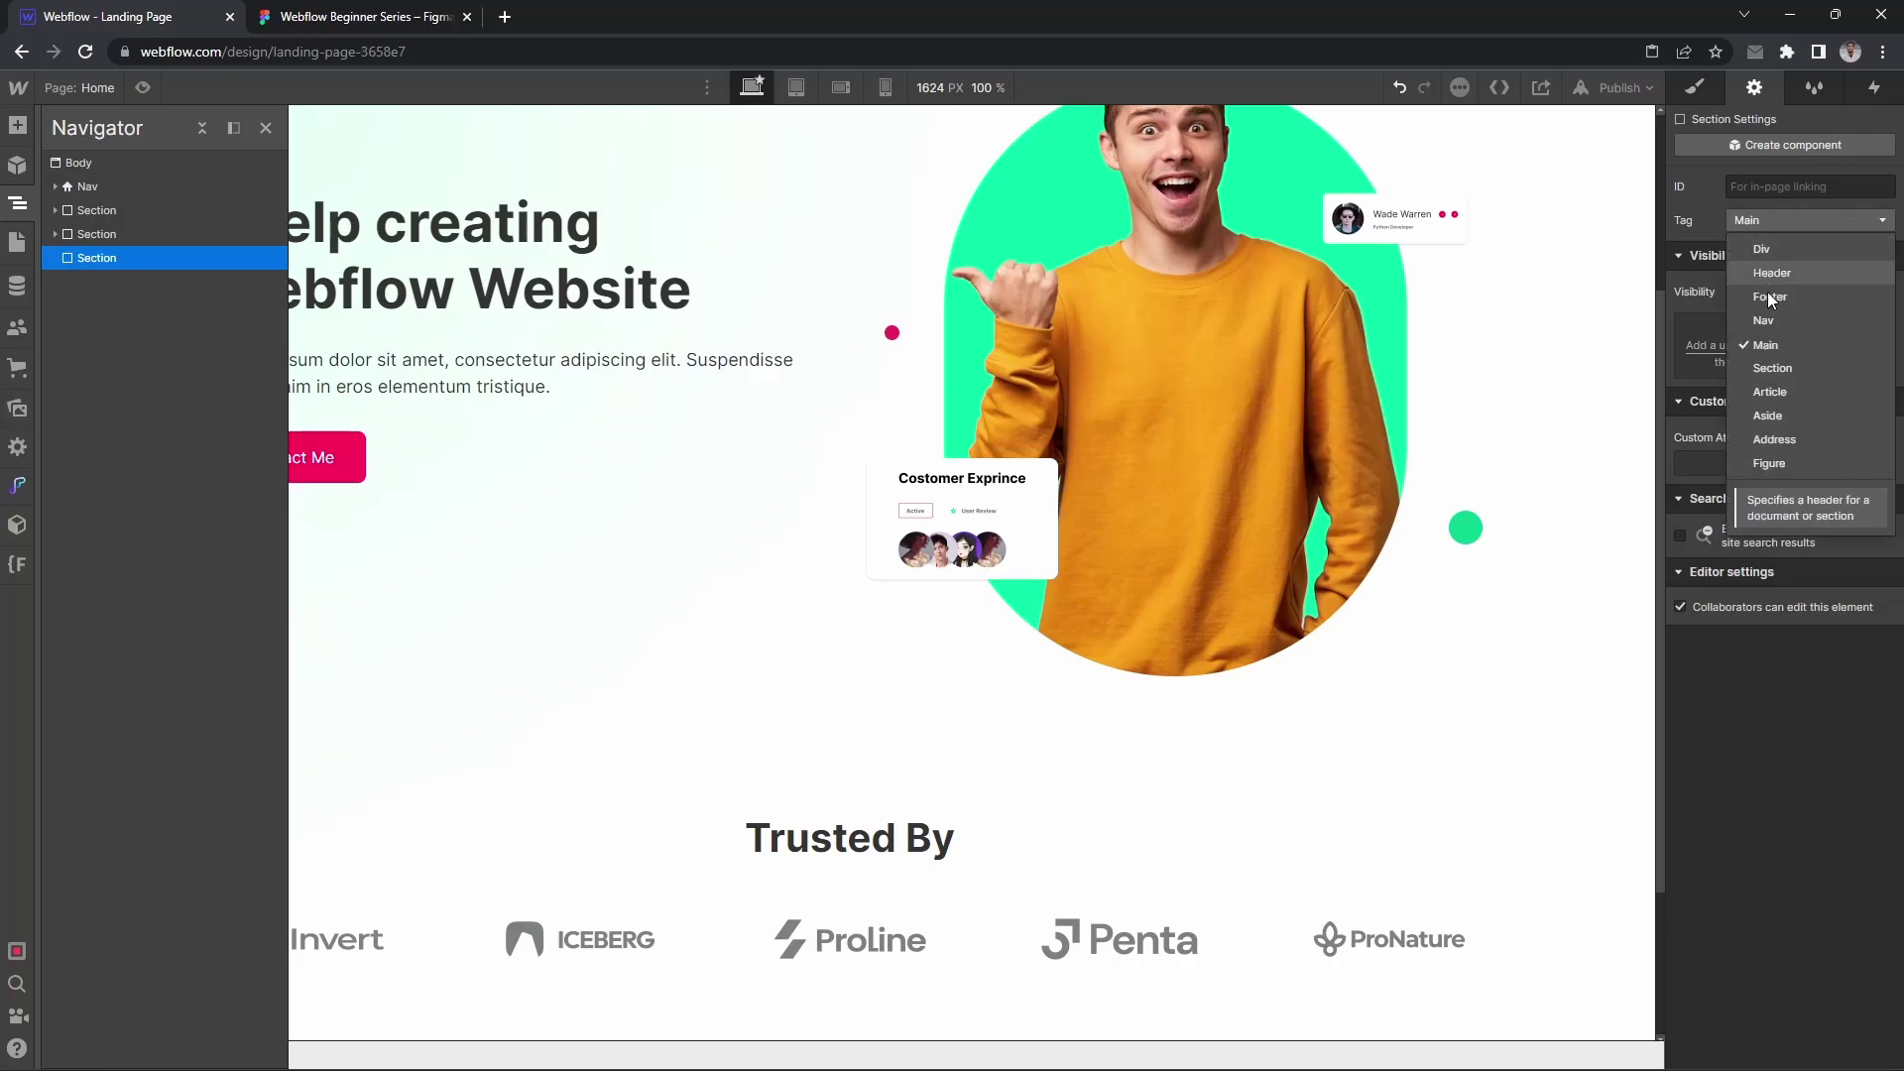
{"action": "left_click", "coordinate": [1767, 363]}
{"action": "left_click", "coordinate": [1716, 99]}
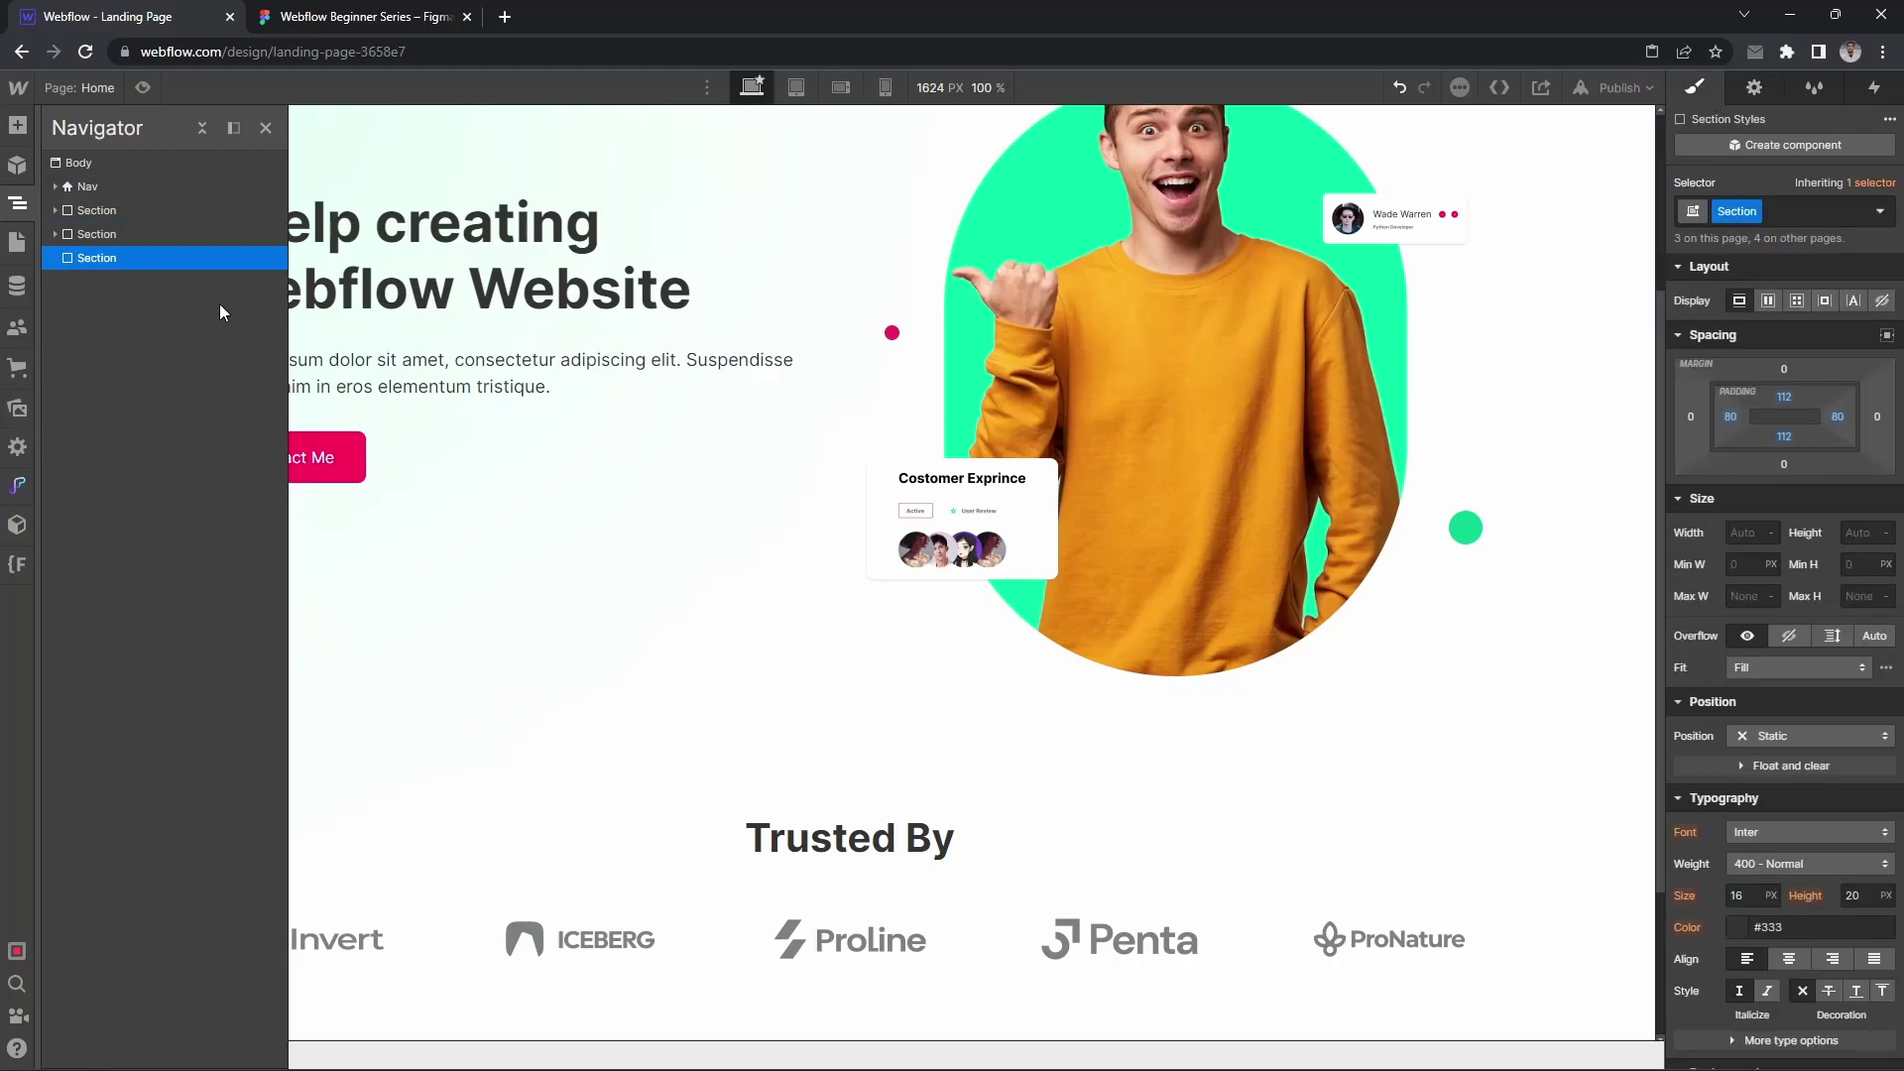
Step: Review the Services section in Figma and look at the new empty section below Trusted By in Webflow
{"action": "left_click", "coordinate": [332, 17]}
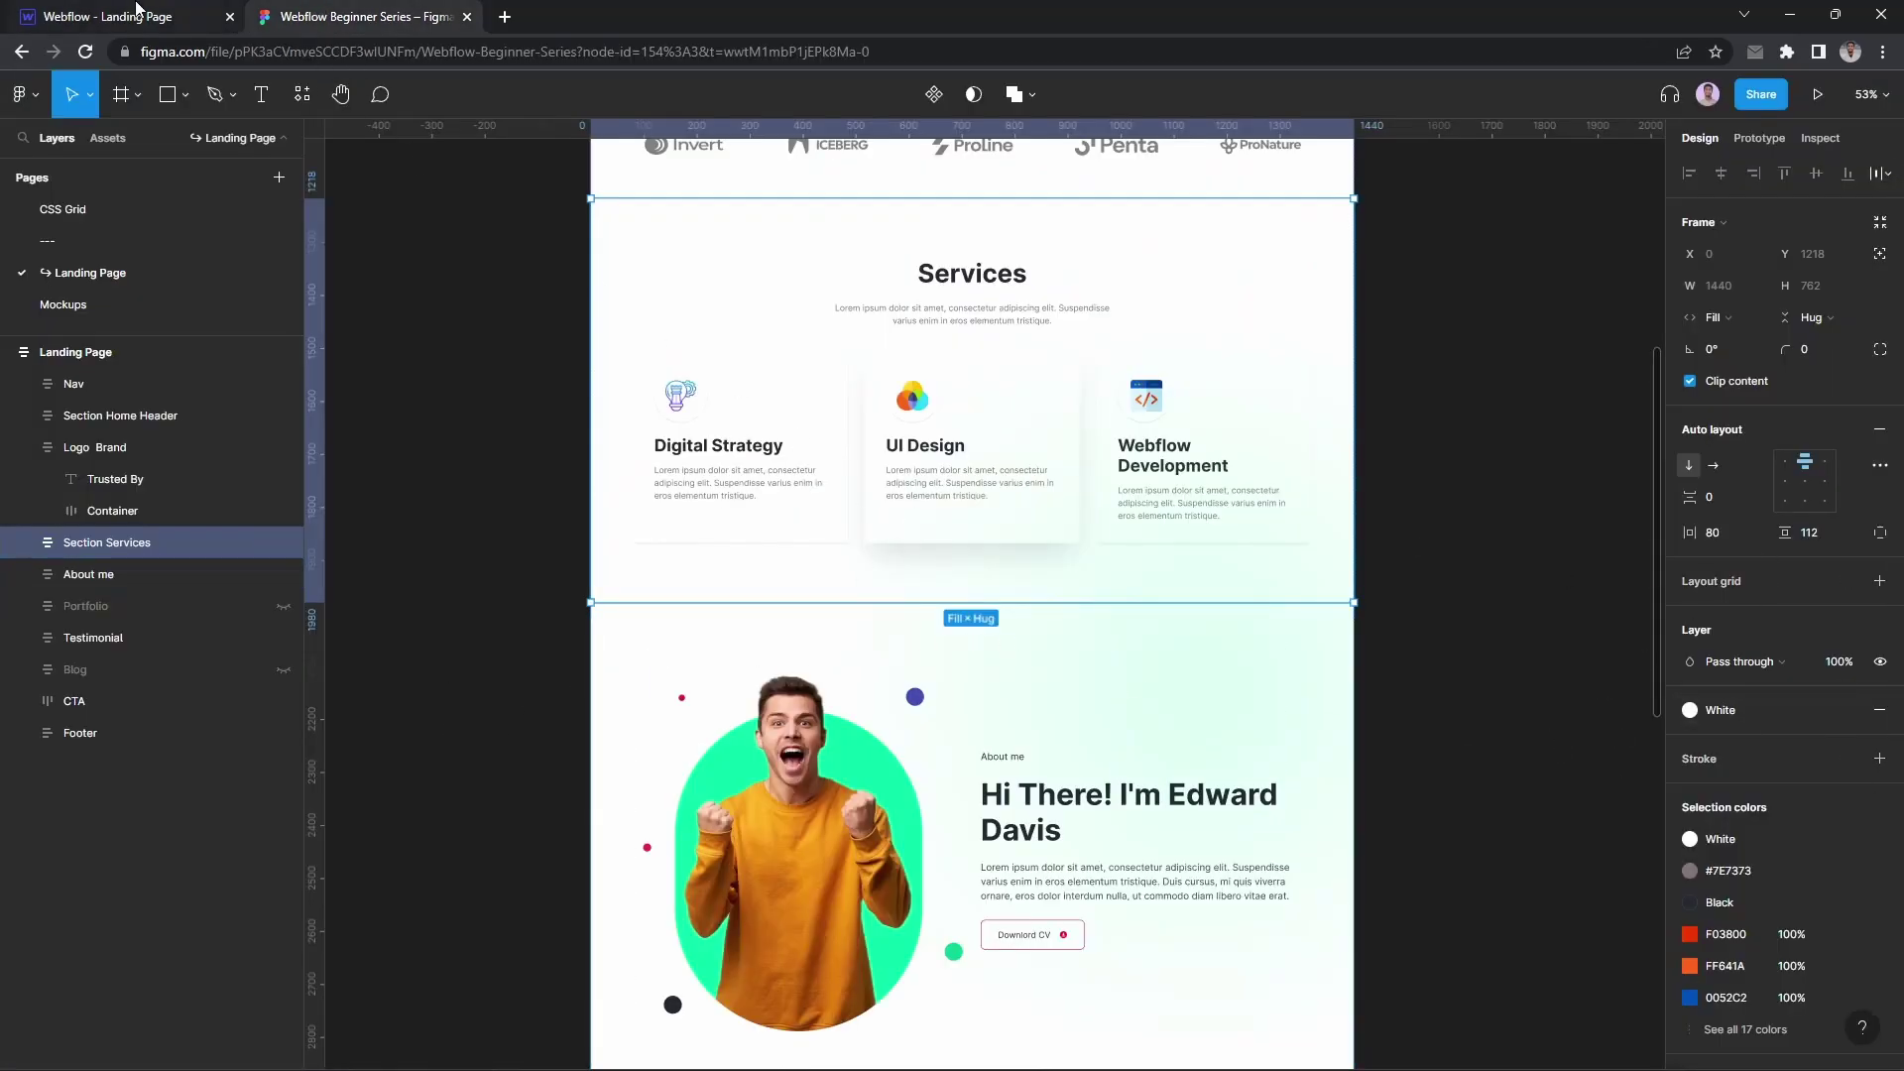
{"action": "left_click", "coordinate": [167, 19]}
{"action": "scroll", "coordinate": [722, 692], "scroll_direction": "down", "scroll_amount": 2}
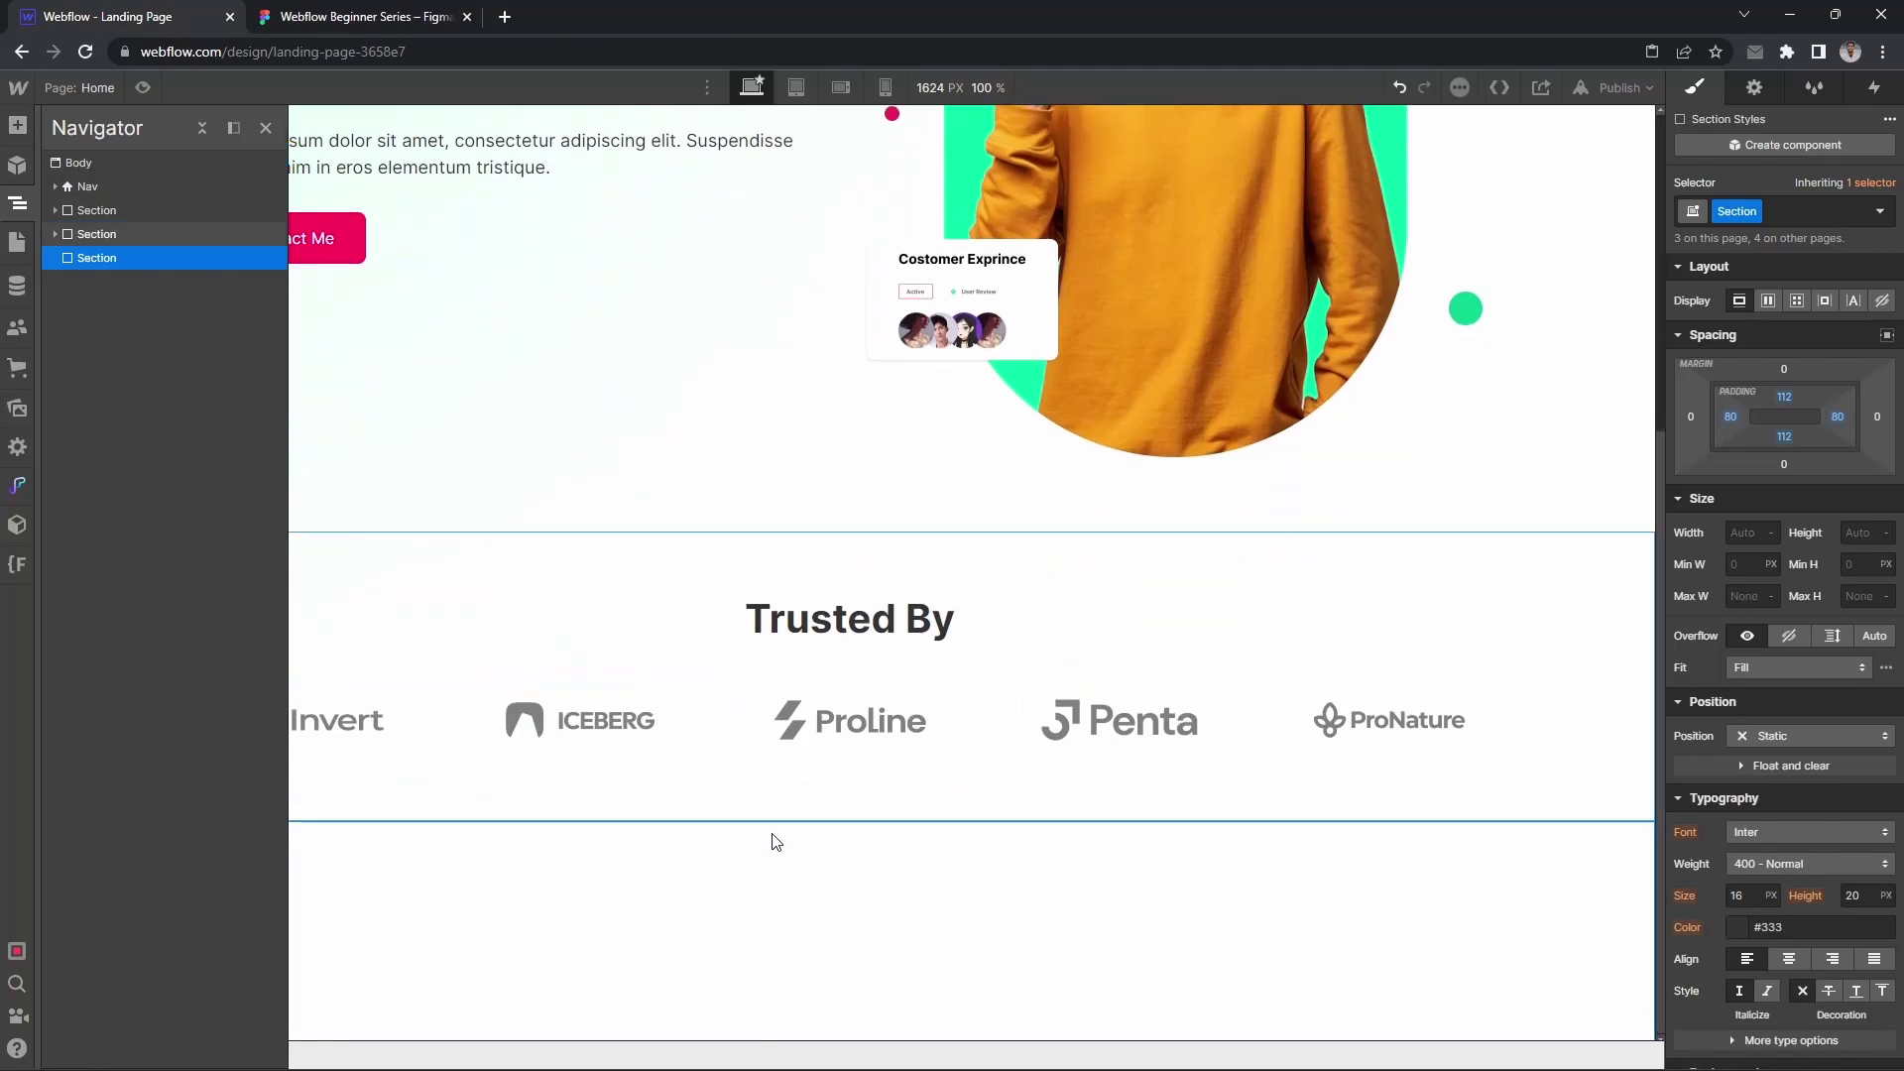
Step: Add a Div Block inside the new empty section below Trusted By and give it the Container class
{"action": "left_click", "coordinate": [780, 871]}
{"action": "key", "text": "ctrl+e"}
{"action": "type", "text": "div"}
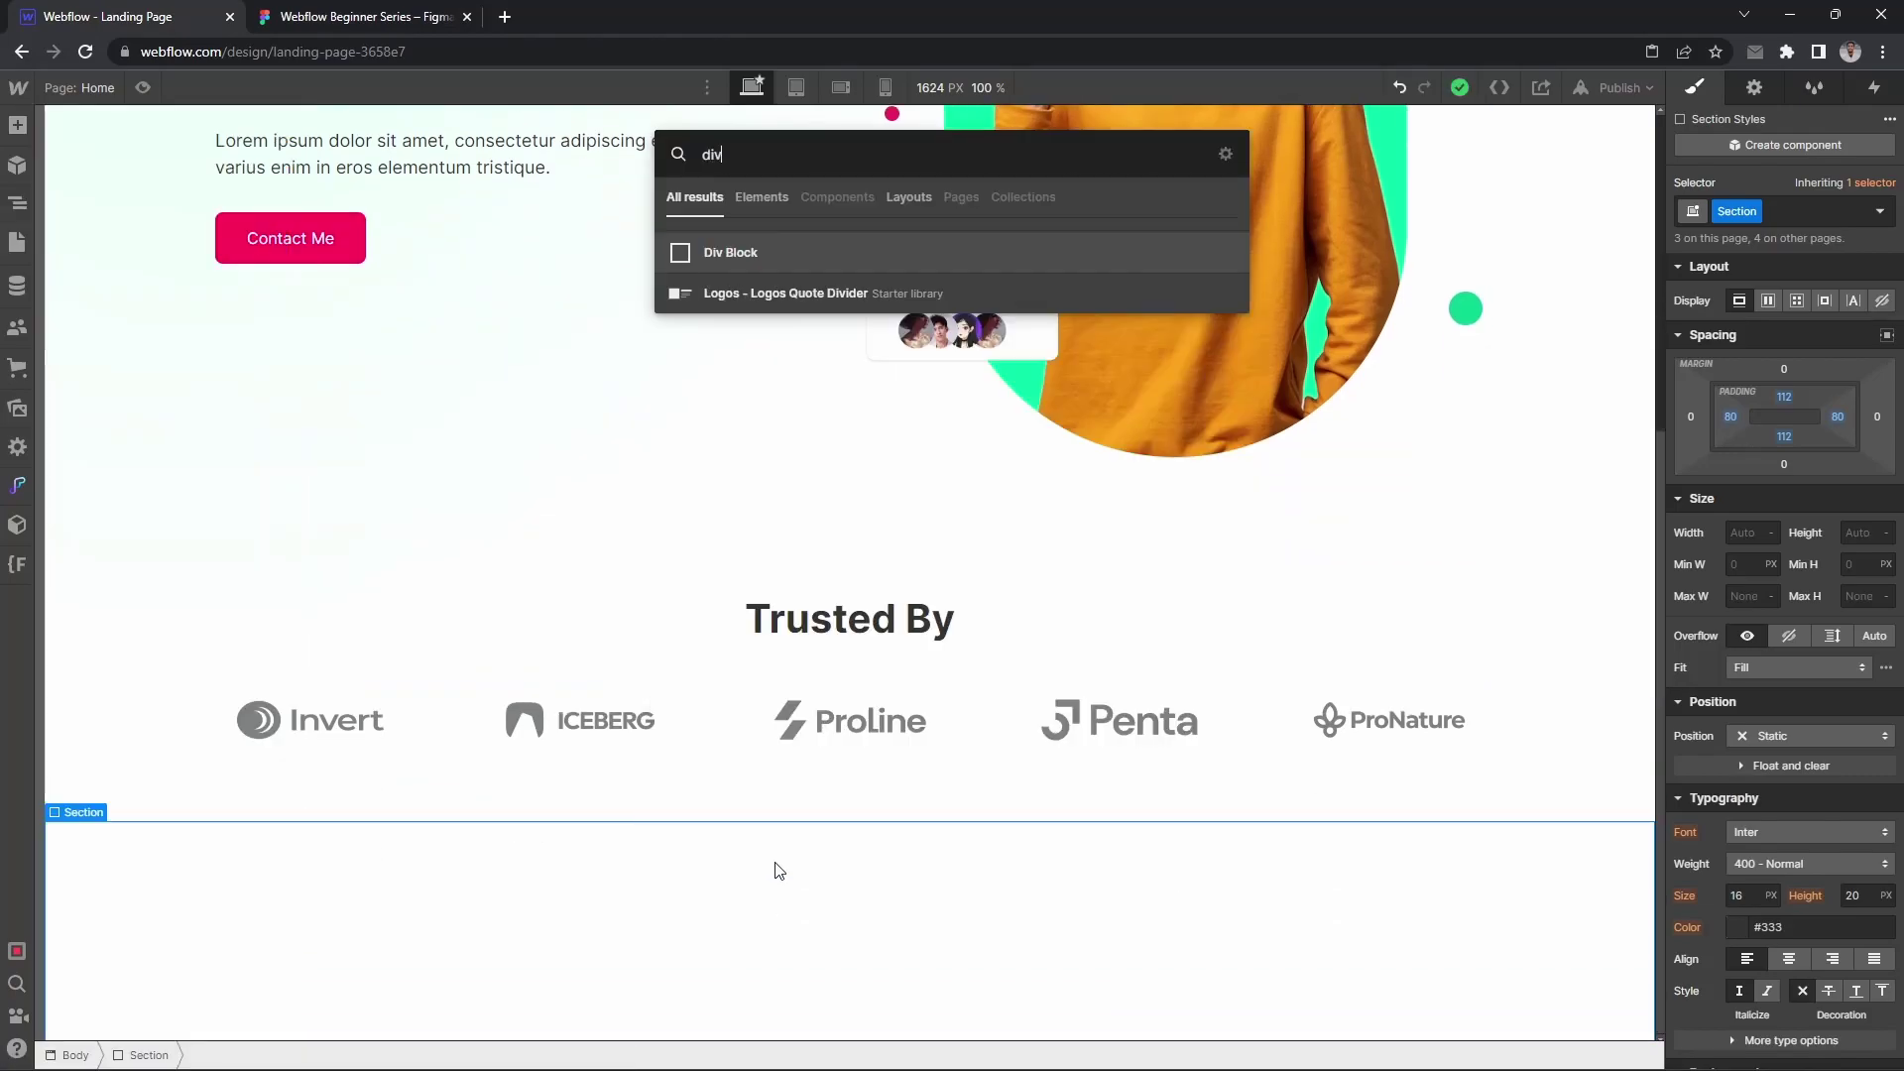
{"action": "key", "text": "Return"}
{"action": "key", "text": "ctrl+Return"}
{"action": "type", "text": "Con"}
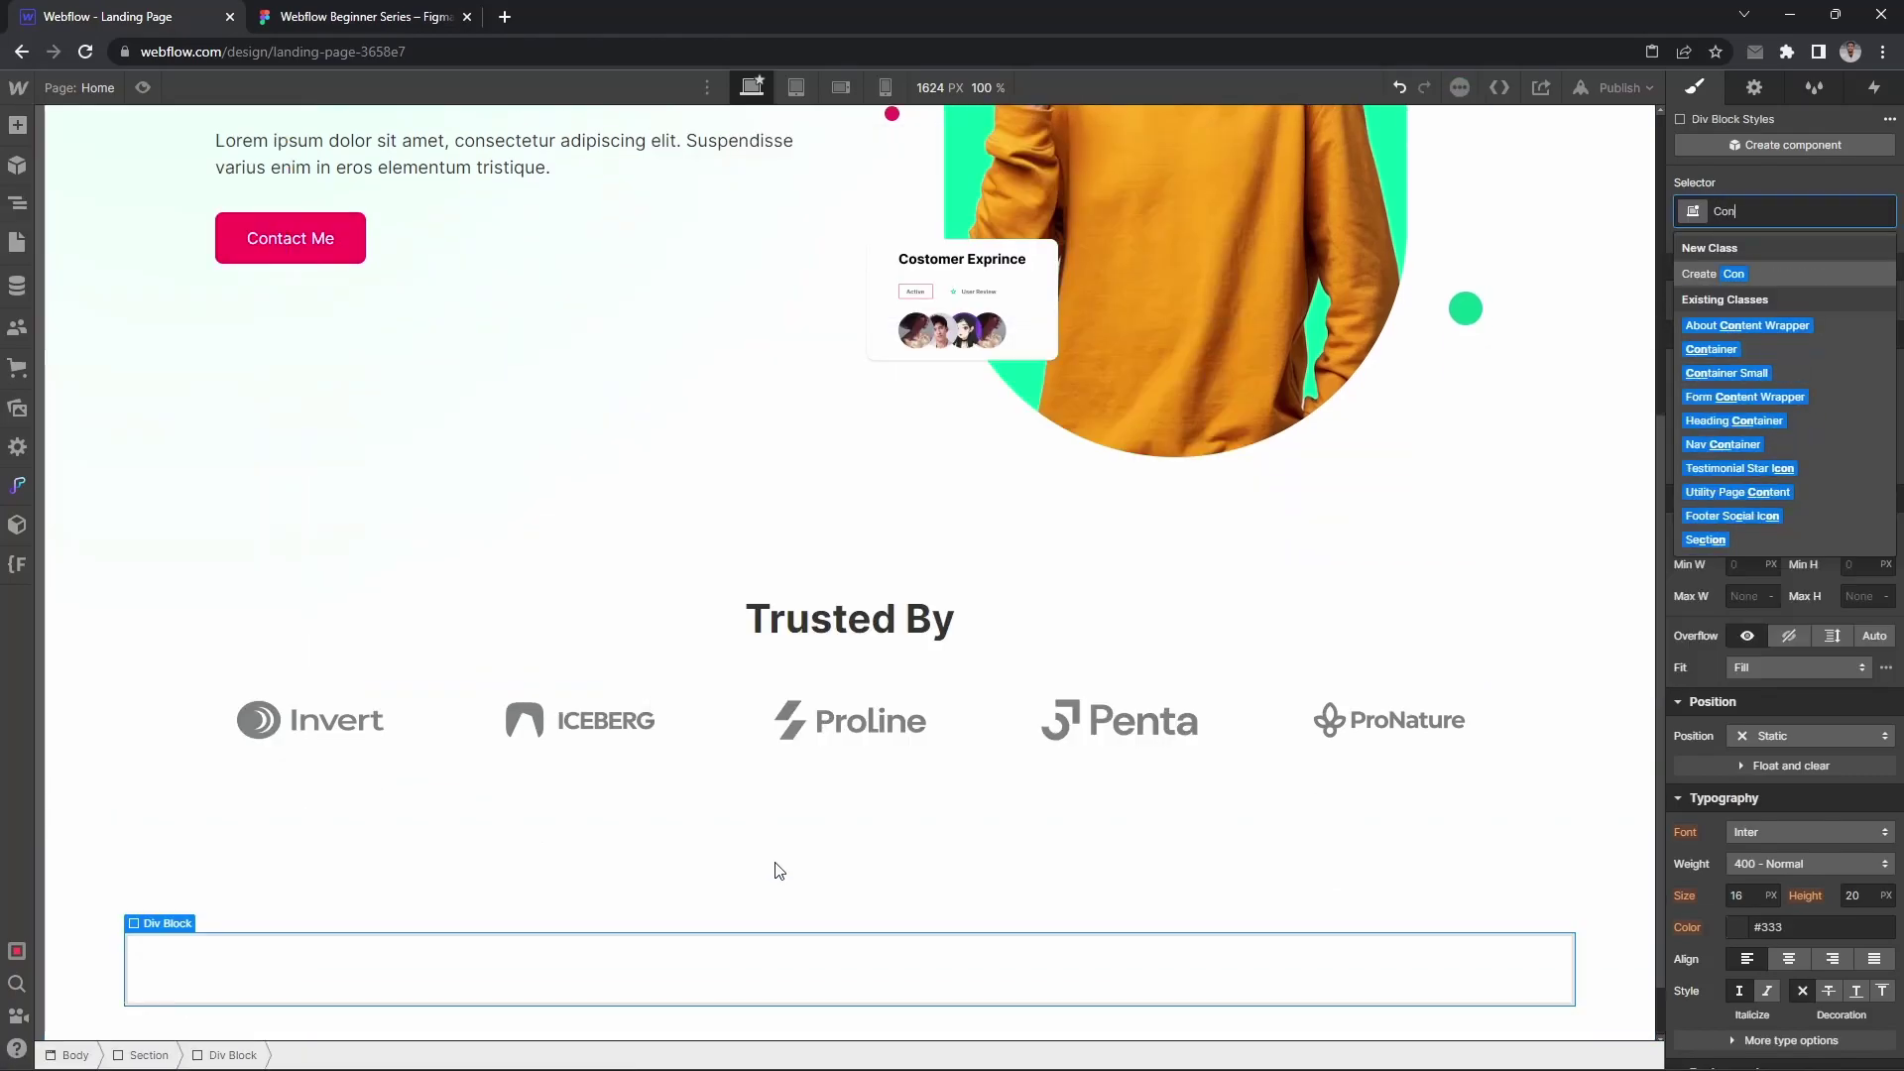
{"action": "key", "text": "Down"}
{"action": "key", "text": "Down"}
{"action": "key", "text": "Return"}
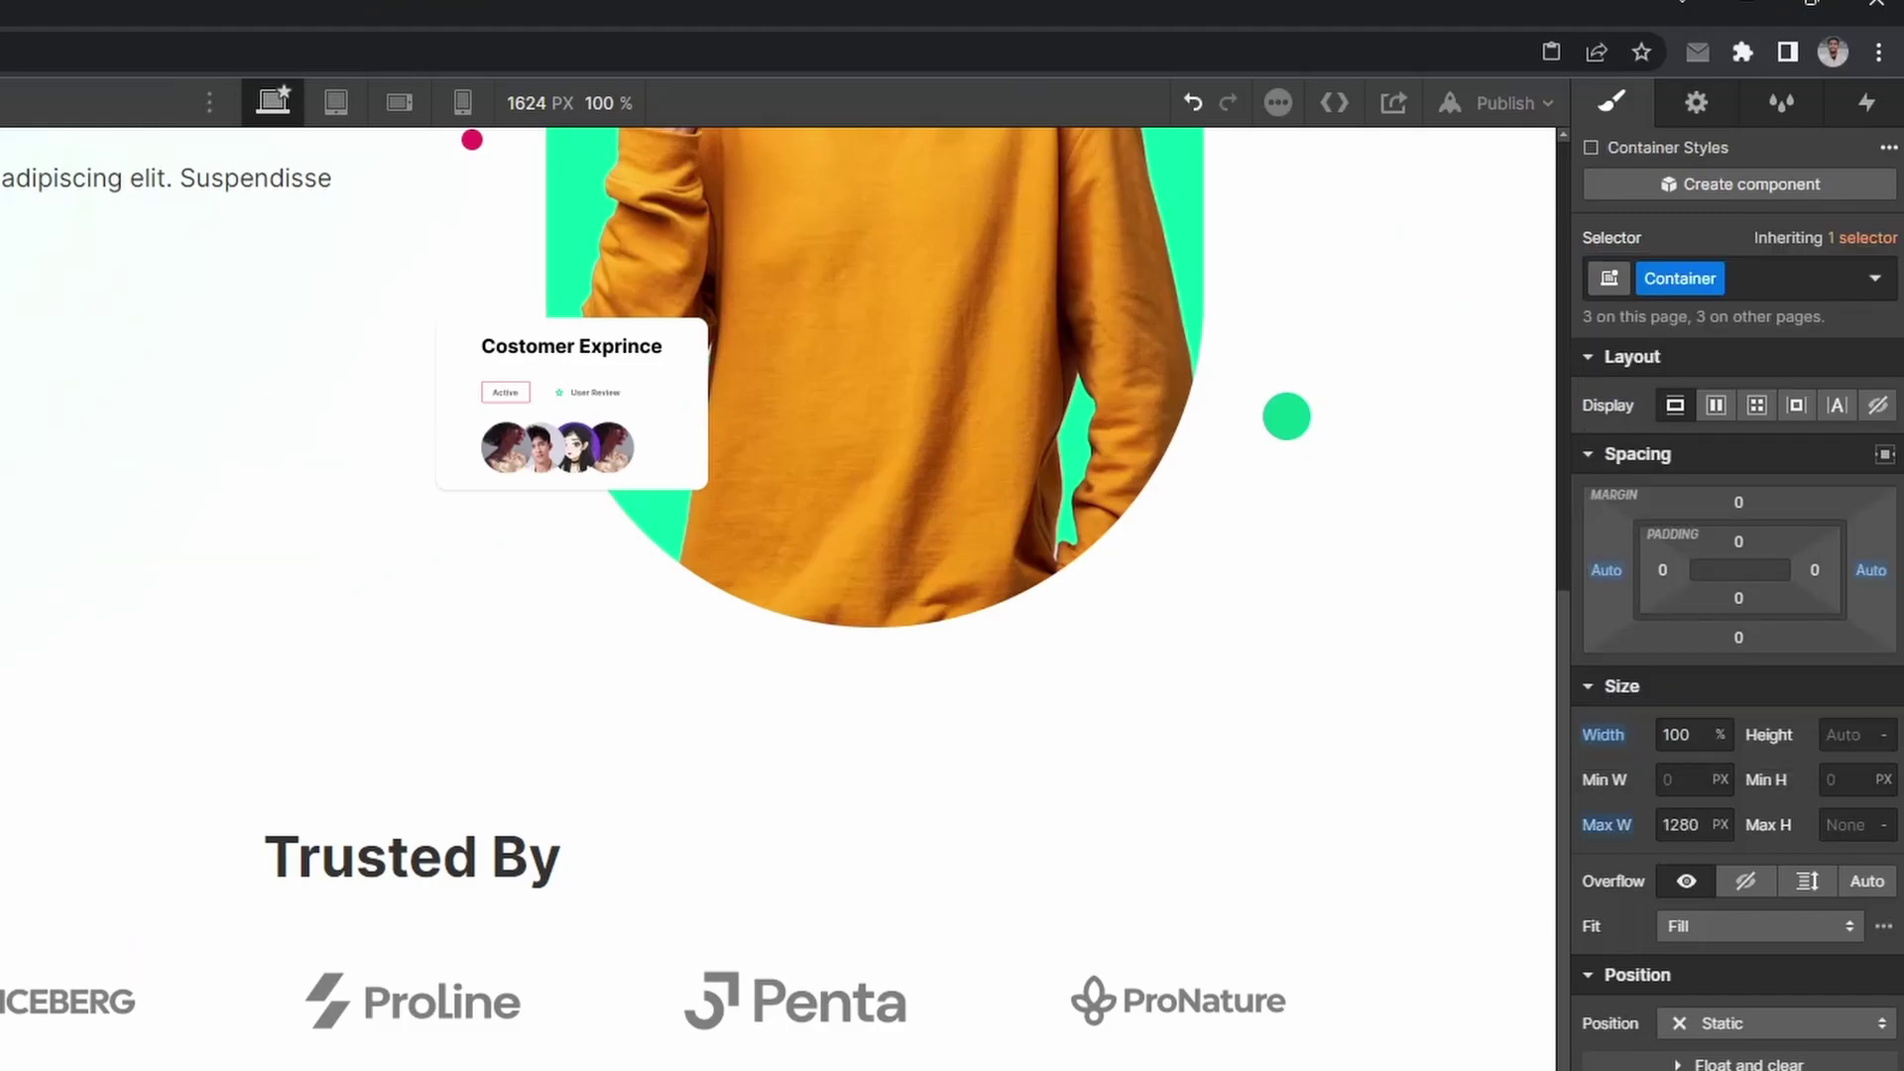
Step: Nest another Div Block inside the Container for the section's title content and give it the Heading Container class
{"action": "key", "text": "ctrl+e"}
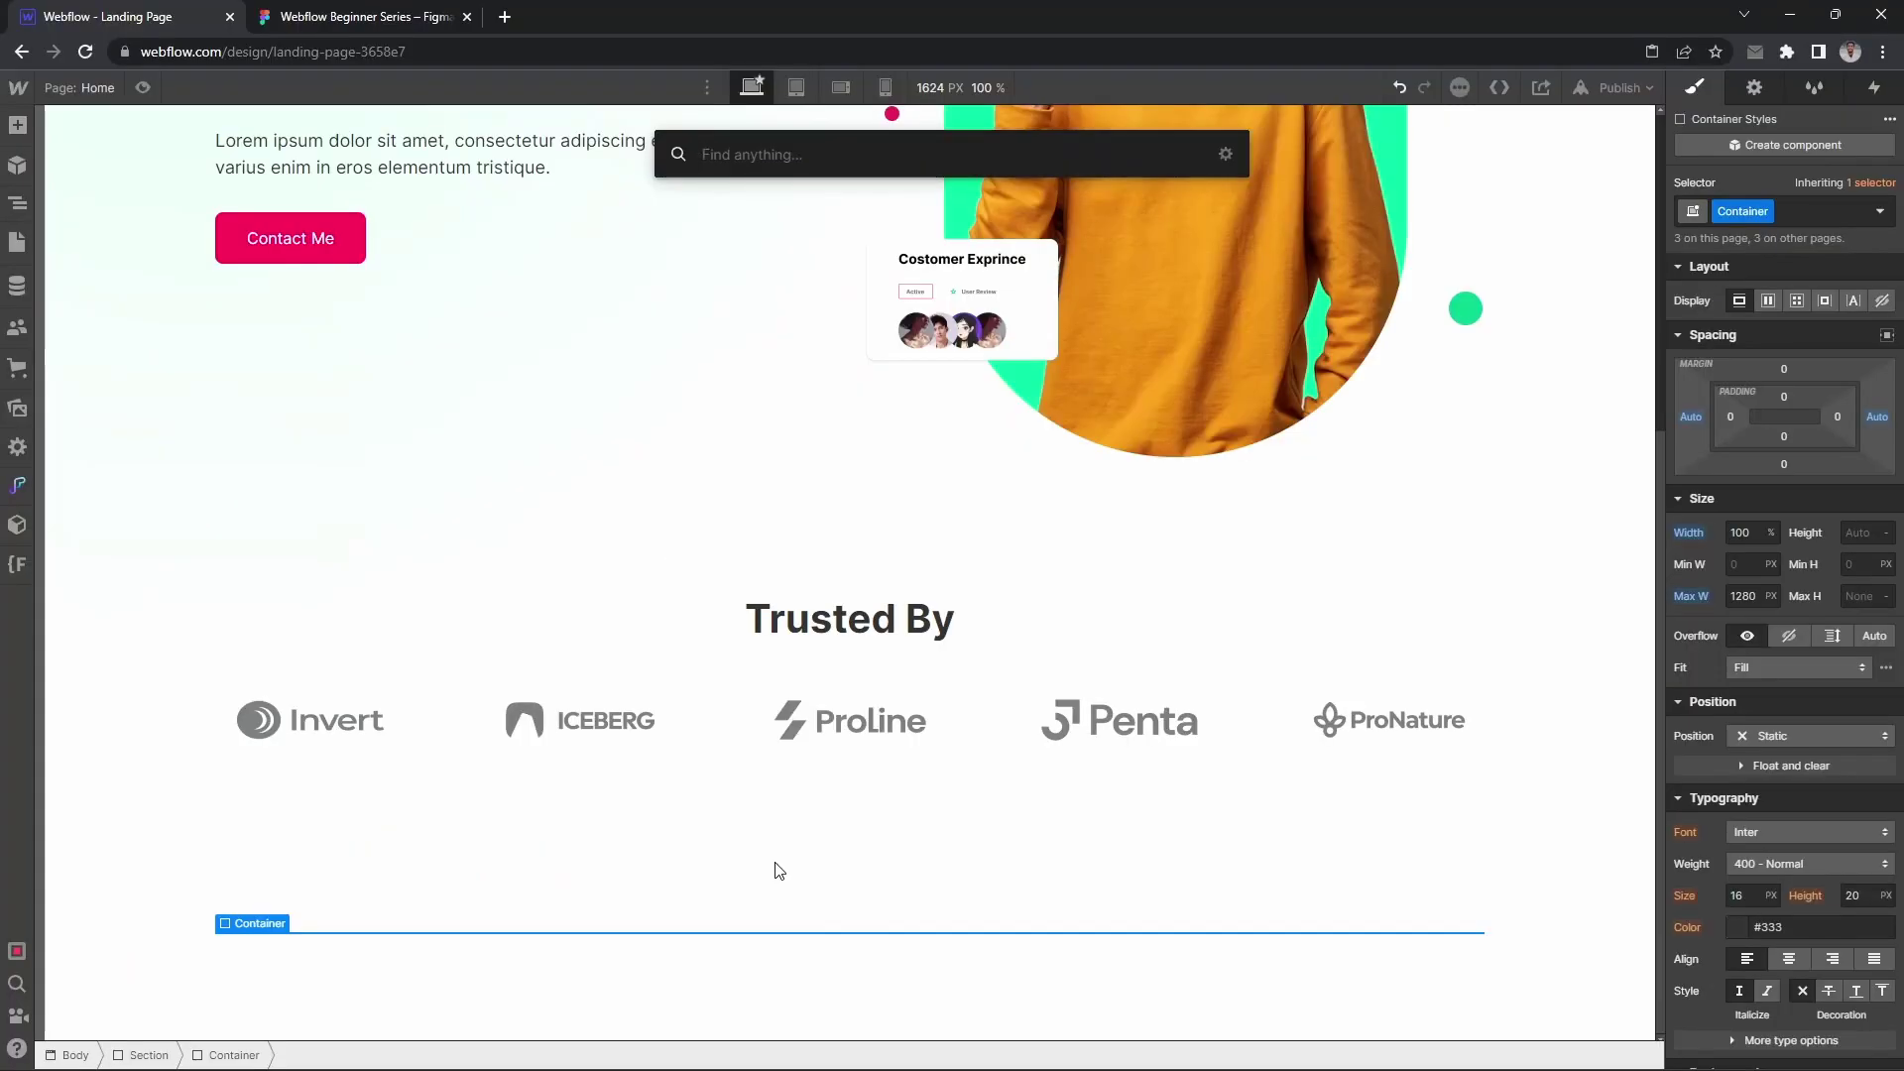
{"action": "type", "text": "div"}
{"action": "key", "text": "Return"}
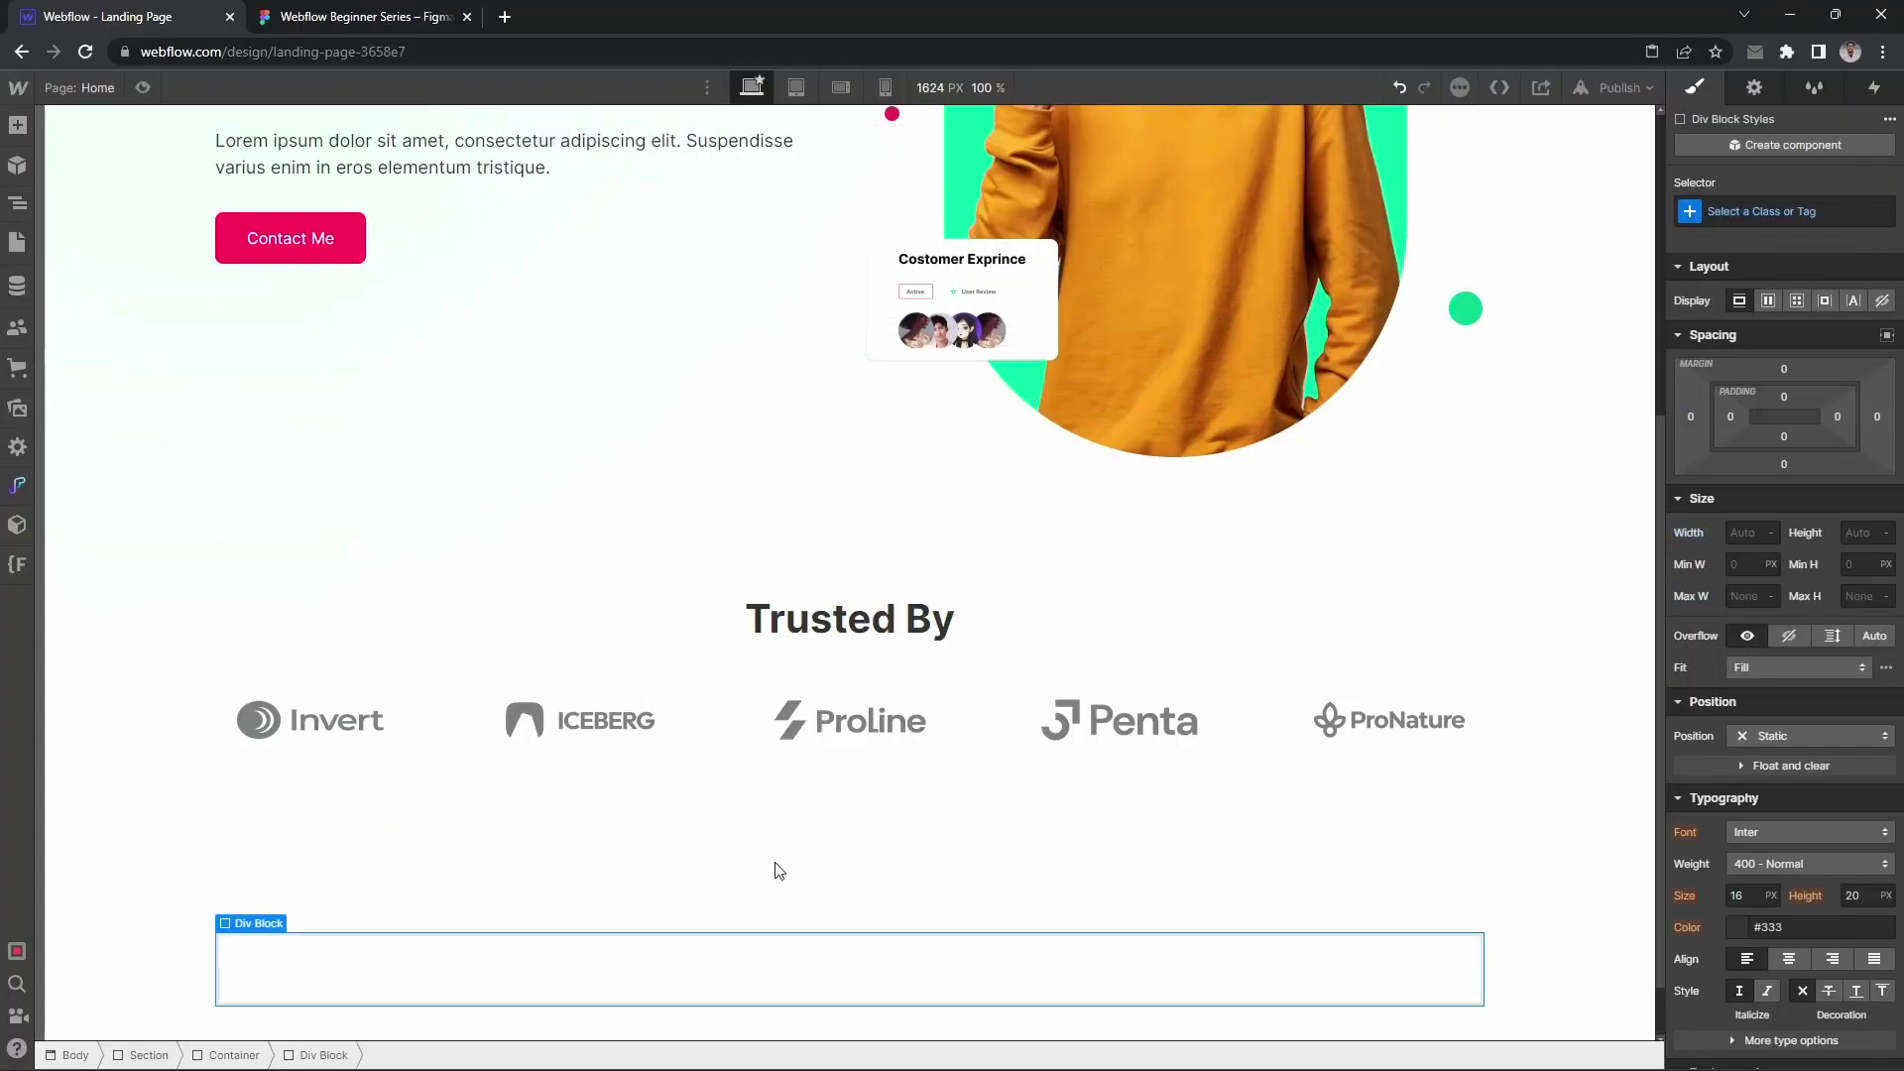
{"action": "left_click", "coordinate": [342, 10]}
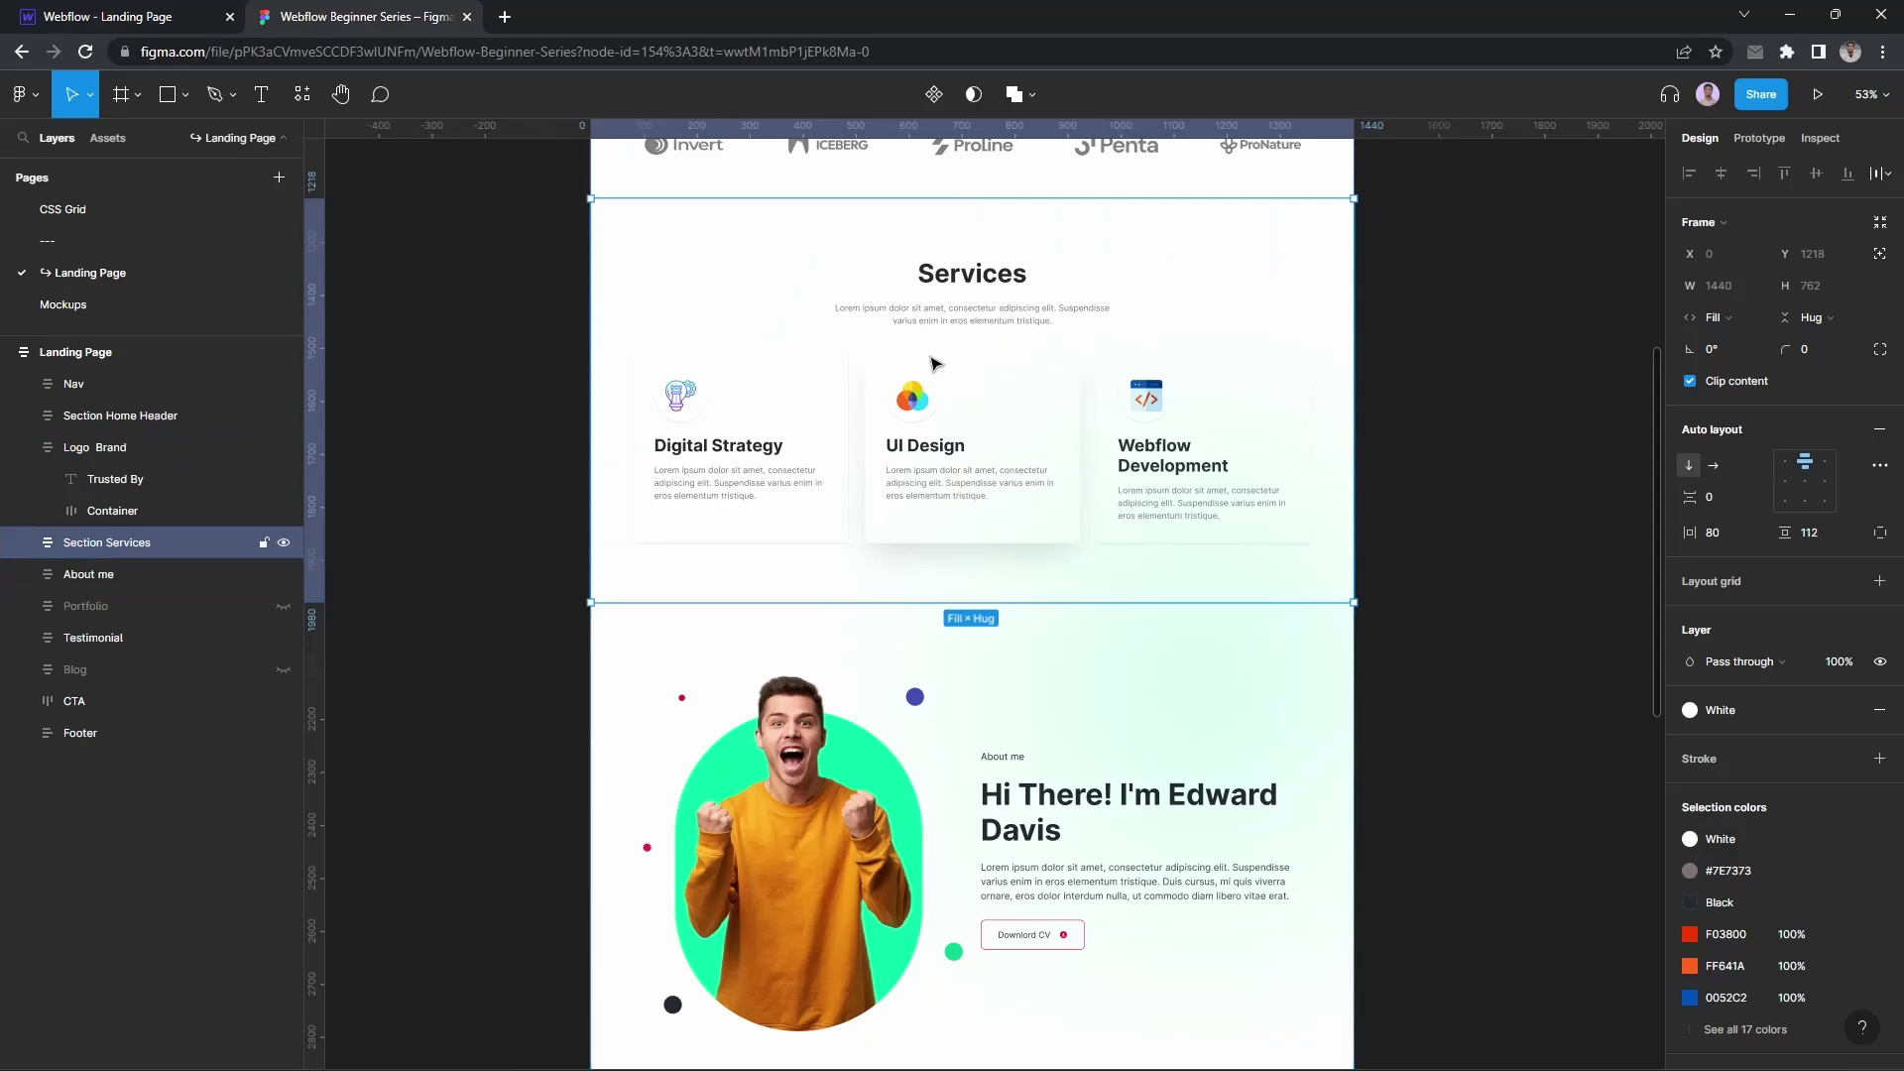
{"action": "left_click", "coordinate": [184, 12]}
{"action": "key", "text": "ctrl+Return"}
{"action": "type", "text": "he"}
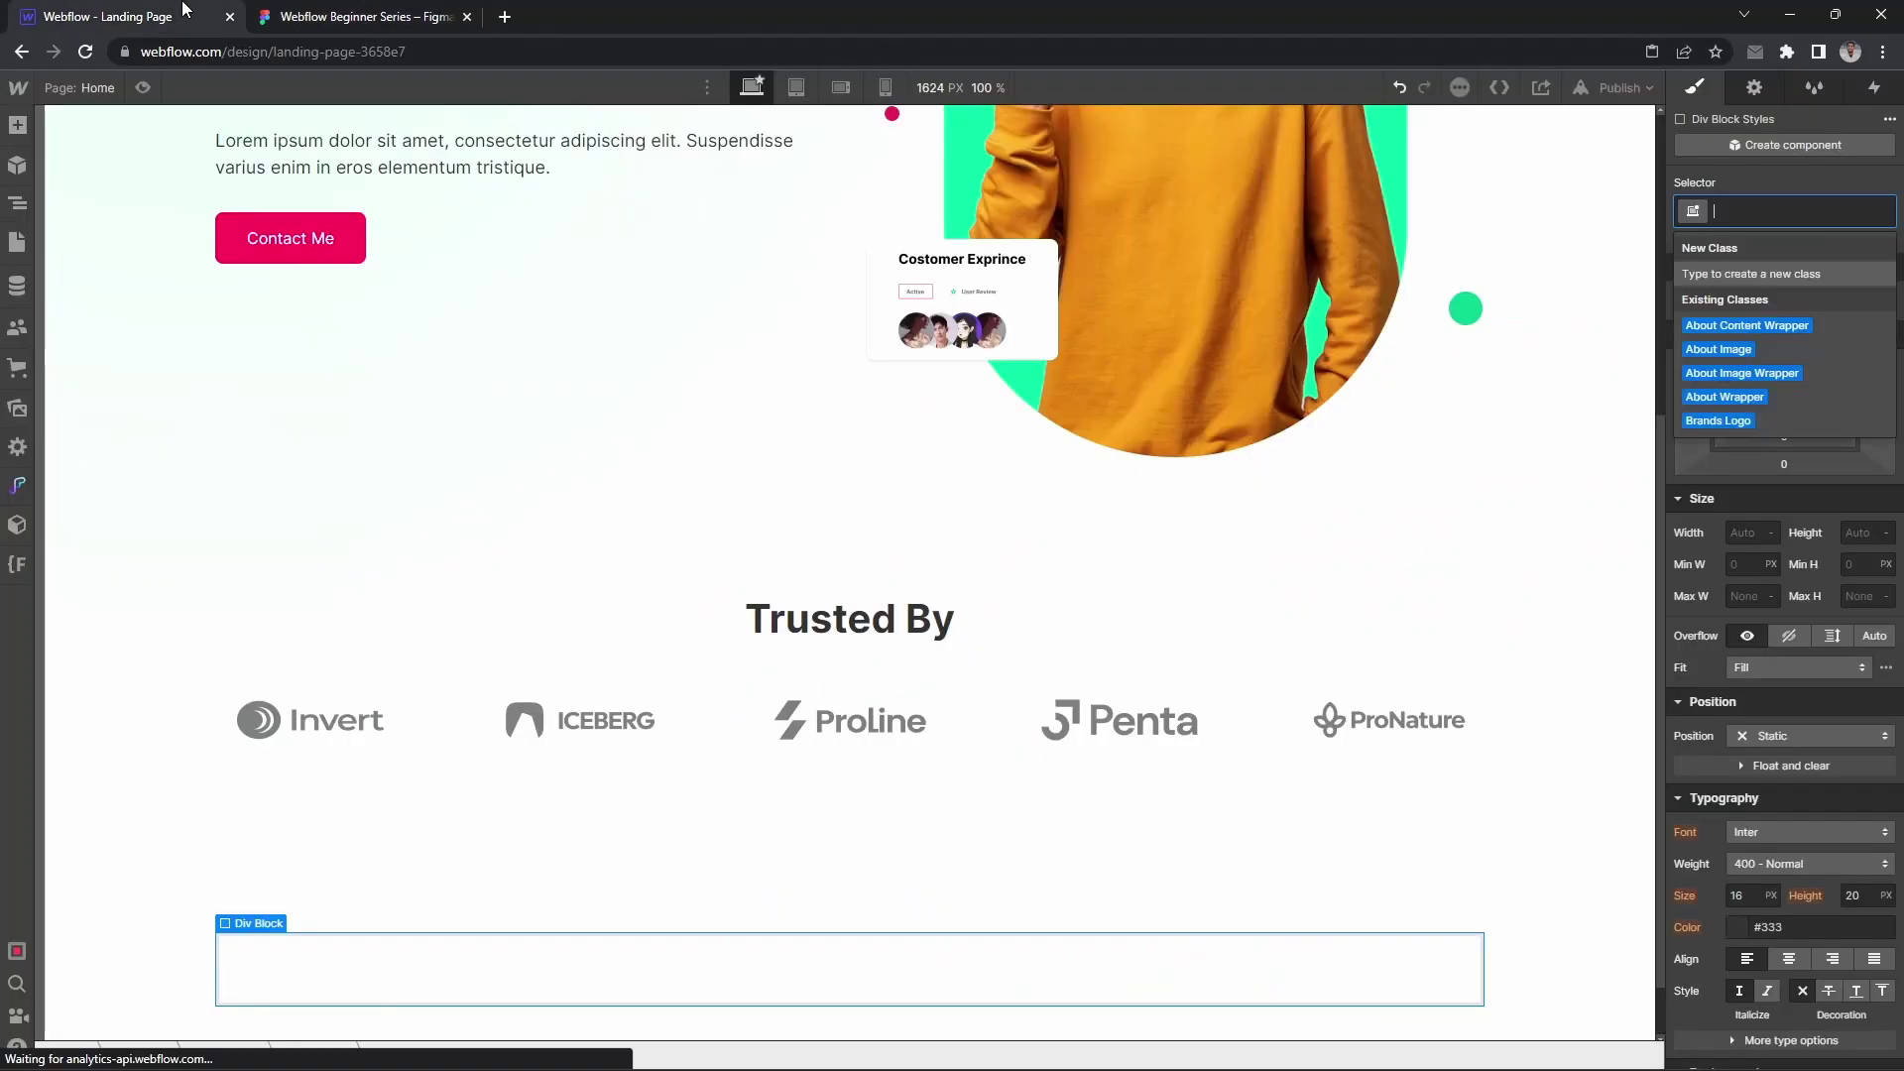
{"action": "type", "text": "ading co"}
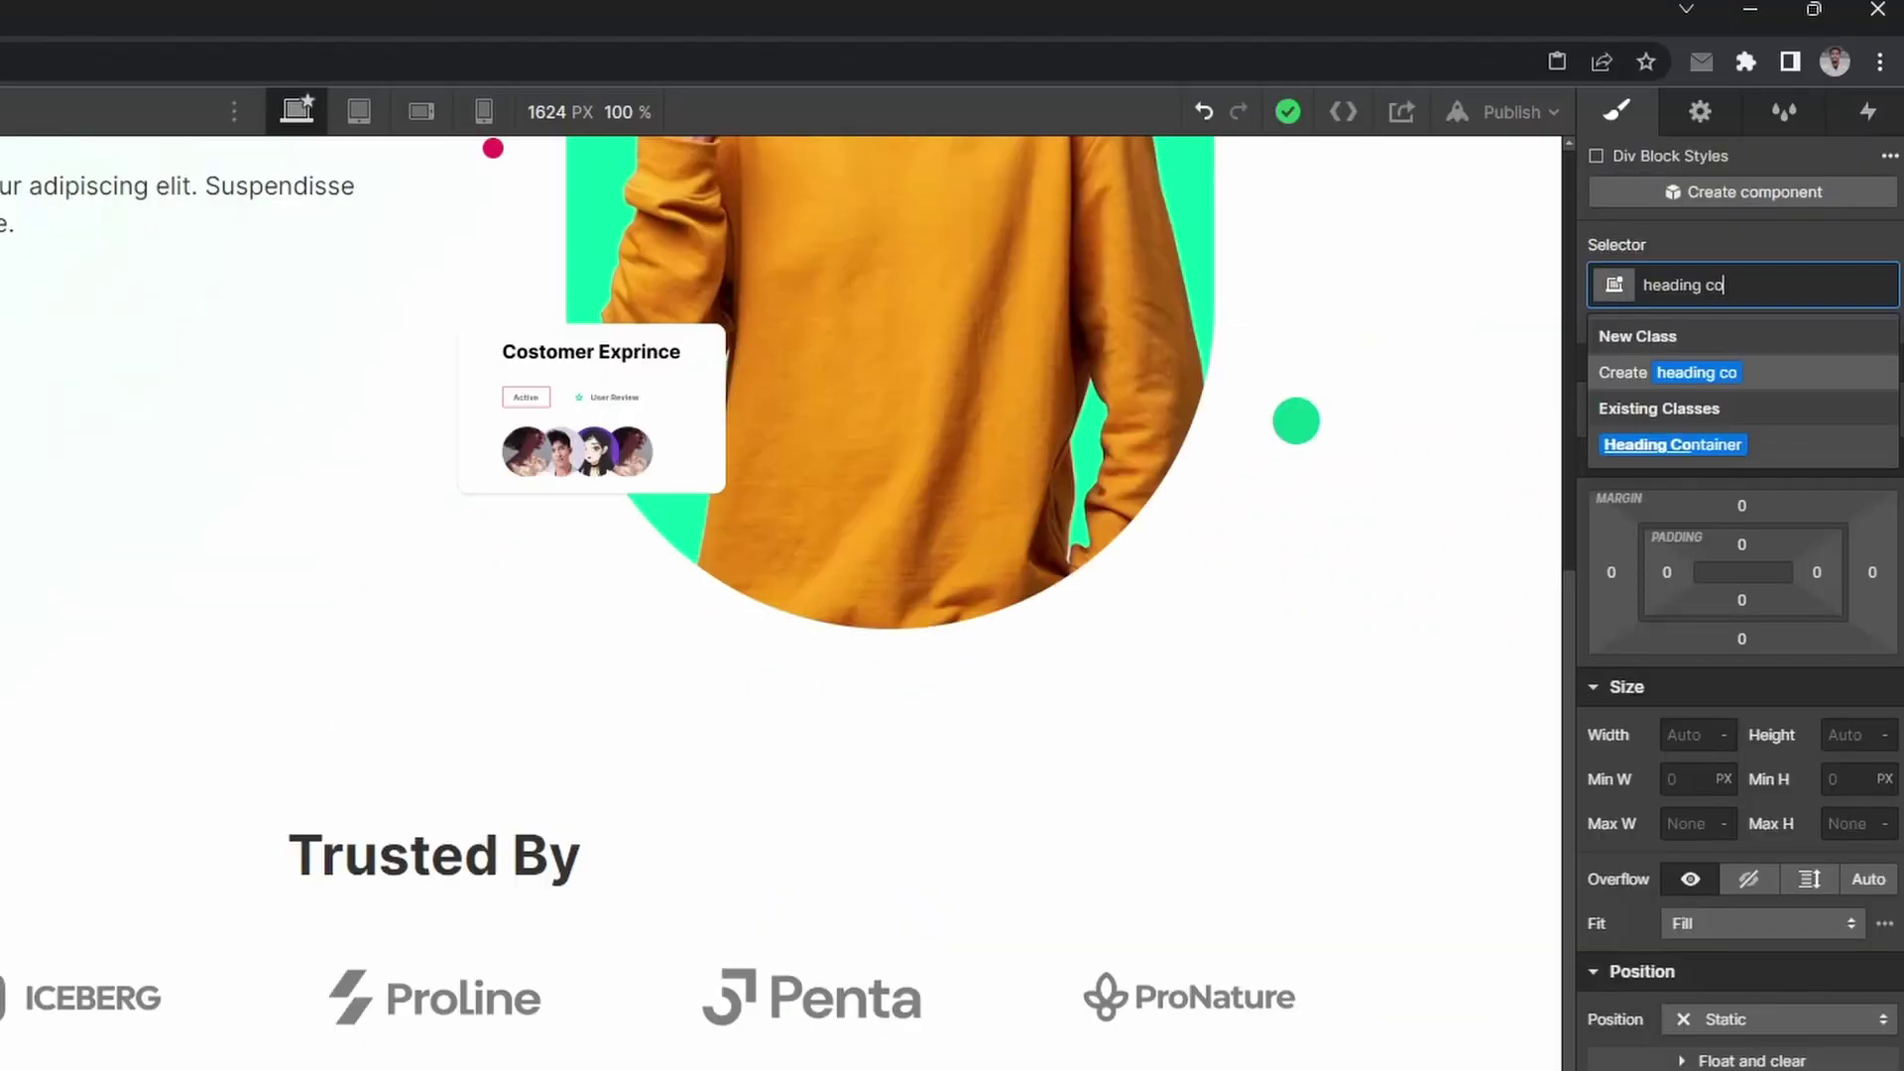
{"action": "key", "text": "Down"}
{"action": "key", "text": "Return"}
Step: Add a heading reading "Services" inside the Heading Container and set its heading type to H2, matching the Figma design
{"action": "key", "text": "ctrl+e"}
{"action": "type", "text": "hea"}
{"action": "key", "text": "Return"}
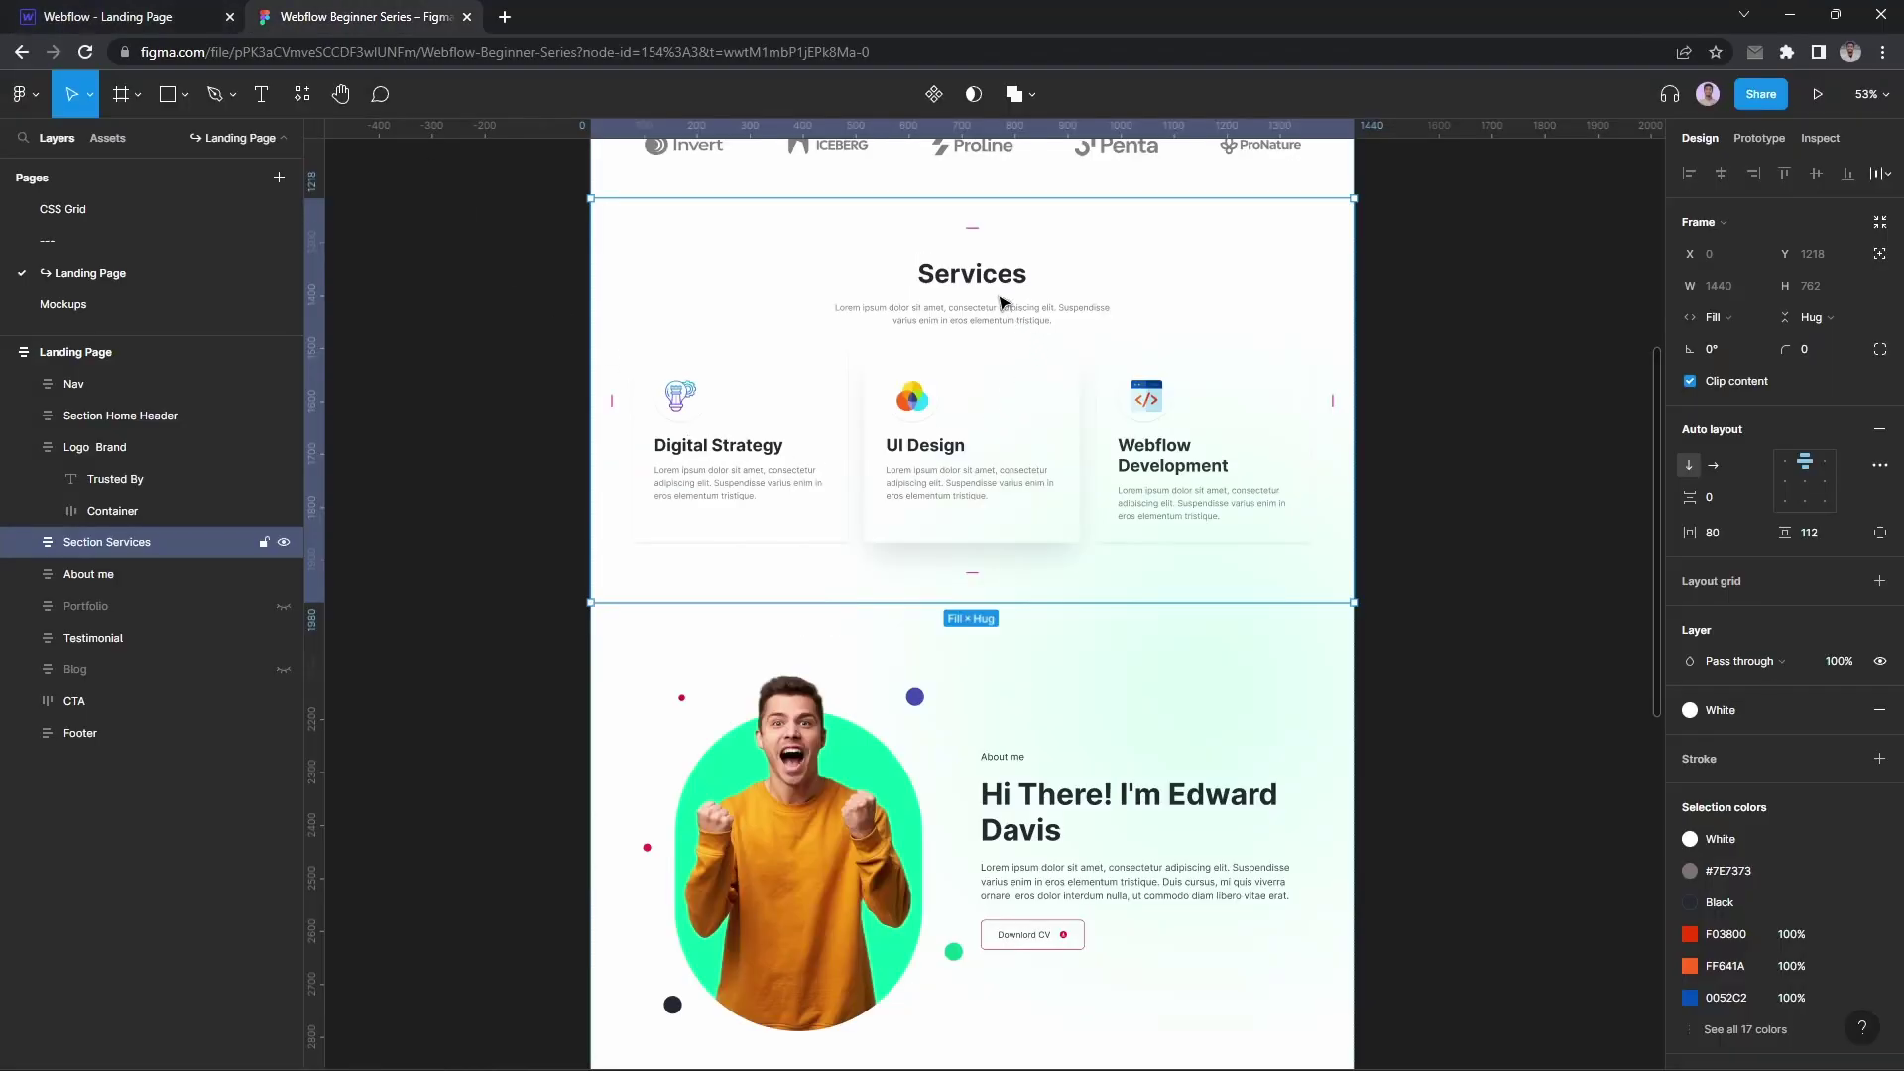
{"action": "left_click", "coordinate": [984, 287], "text": "ctrl"}
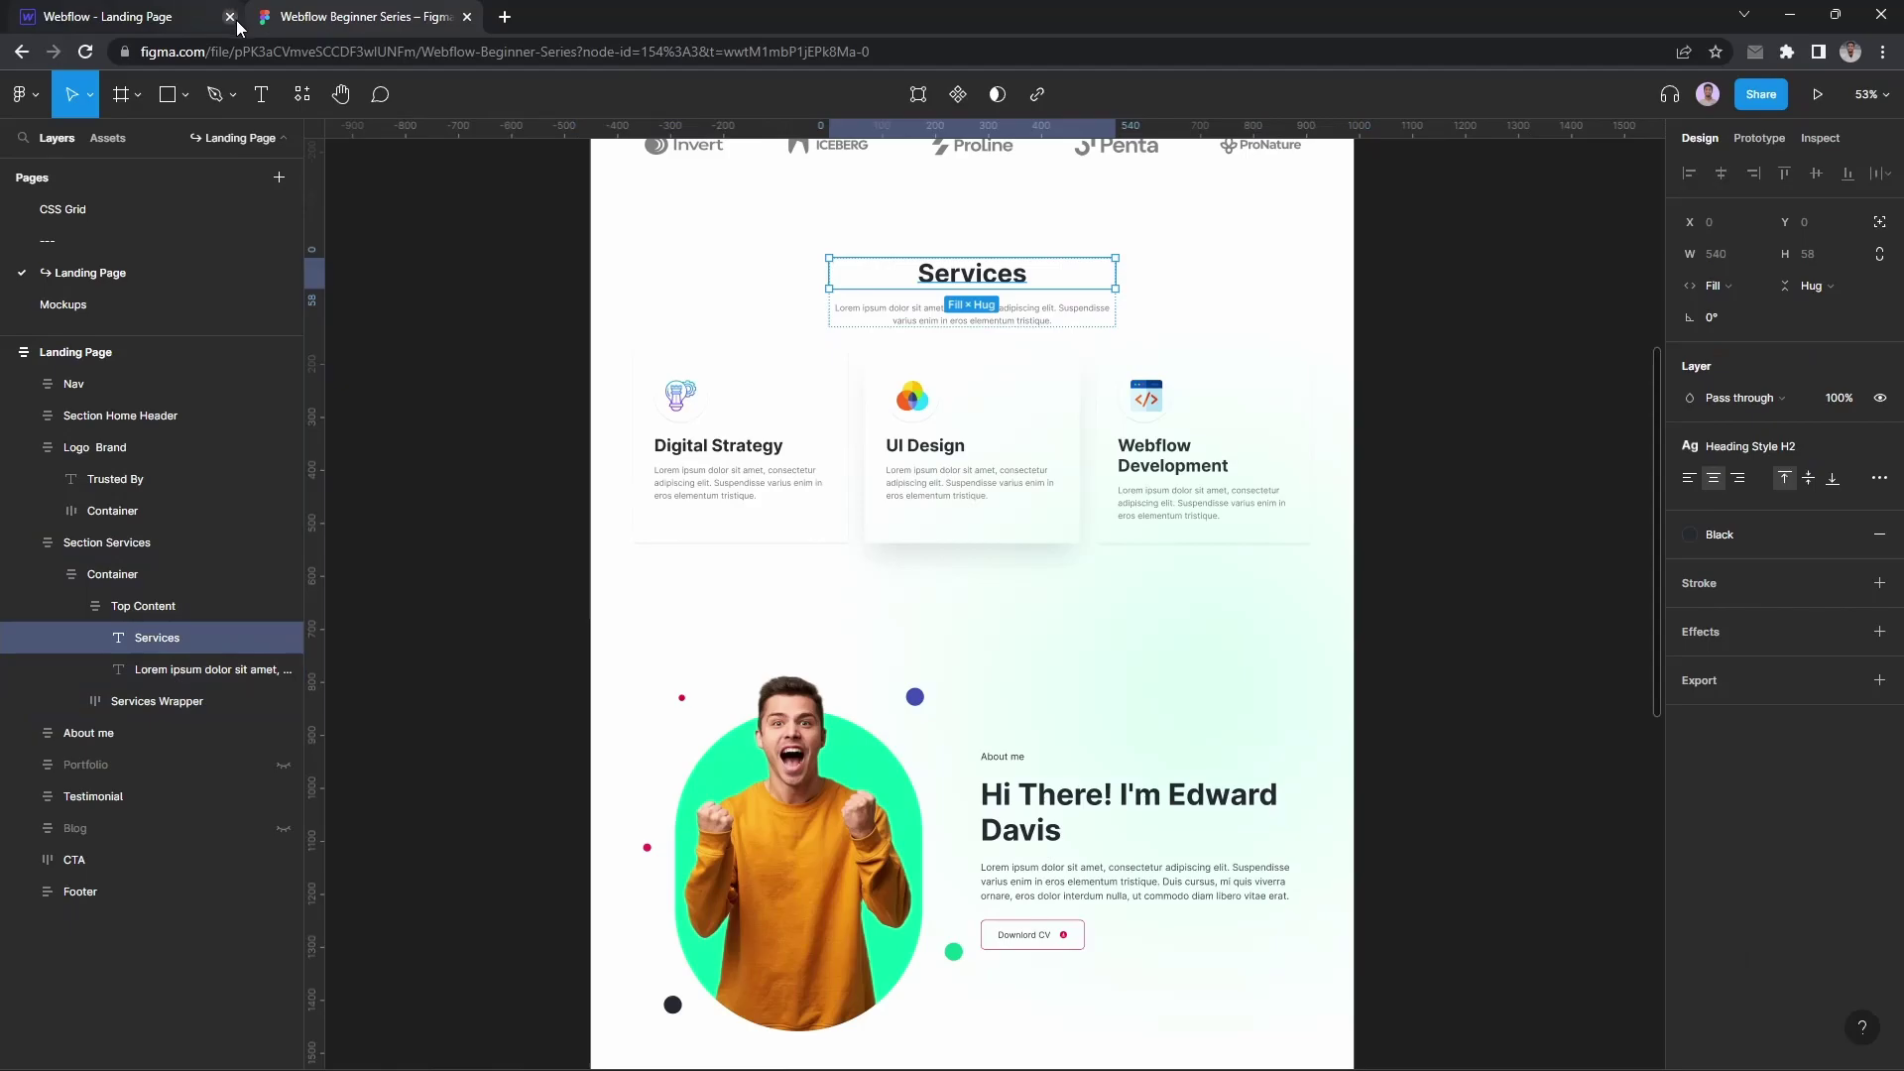
{"action": "left_click", "coordinate": [95, 14]}
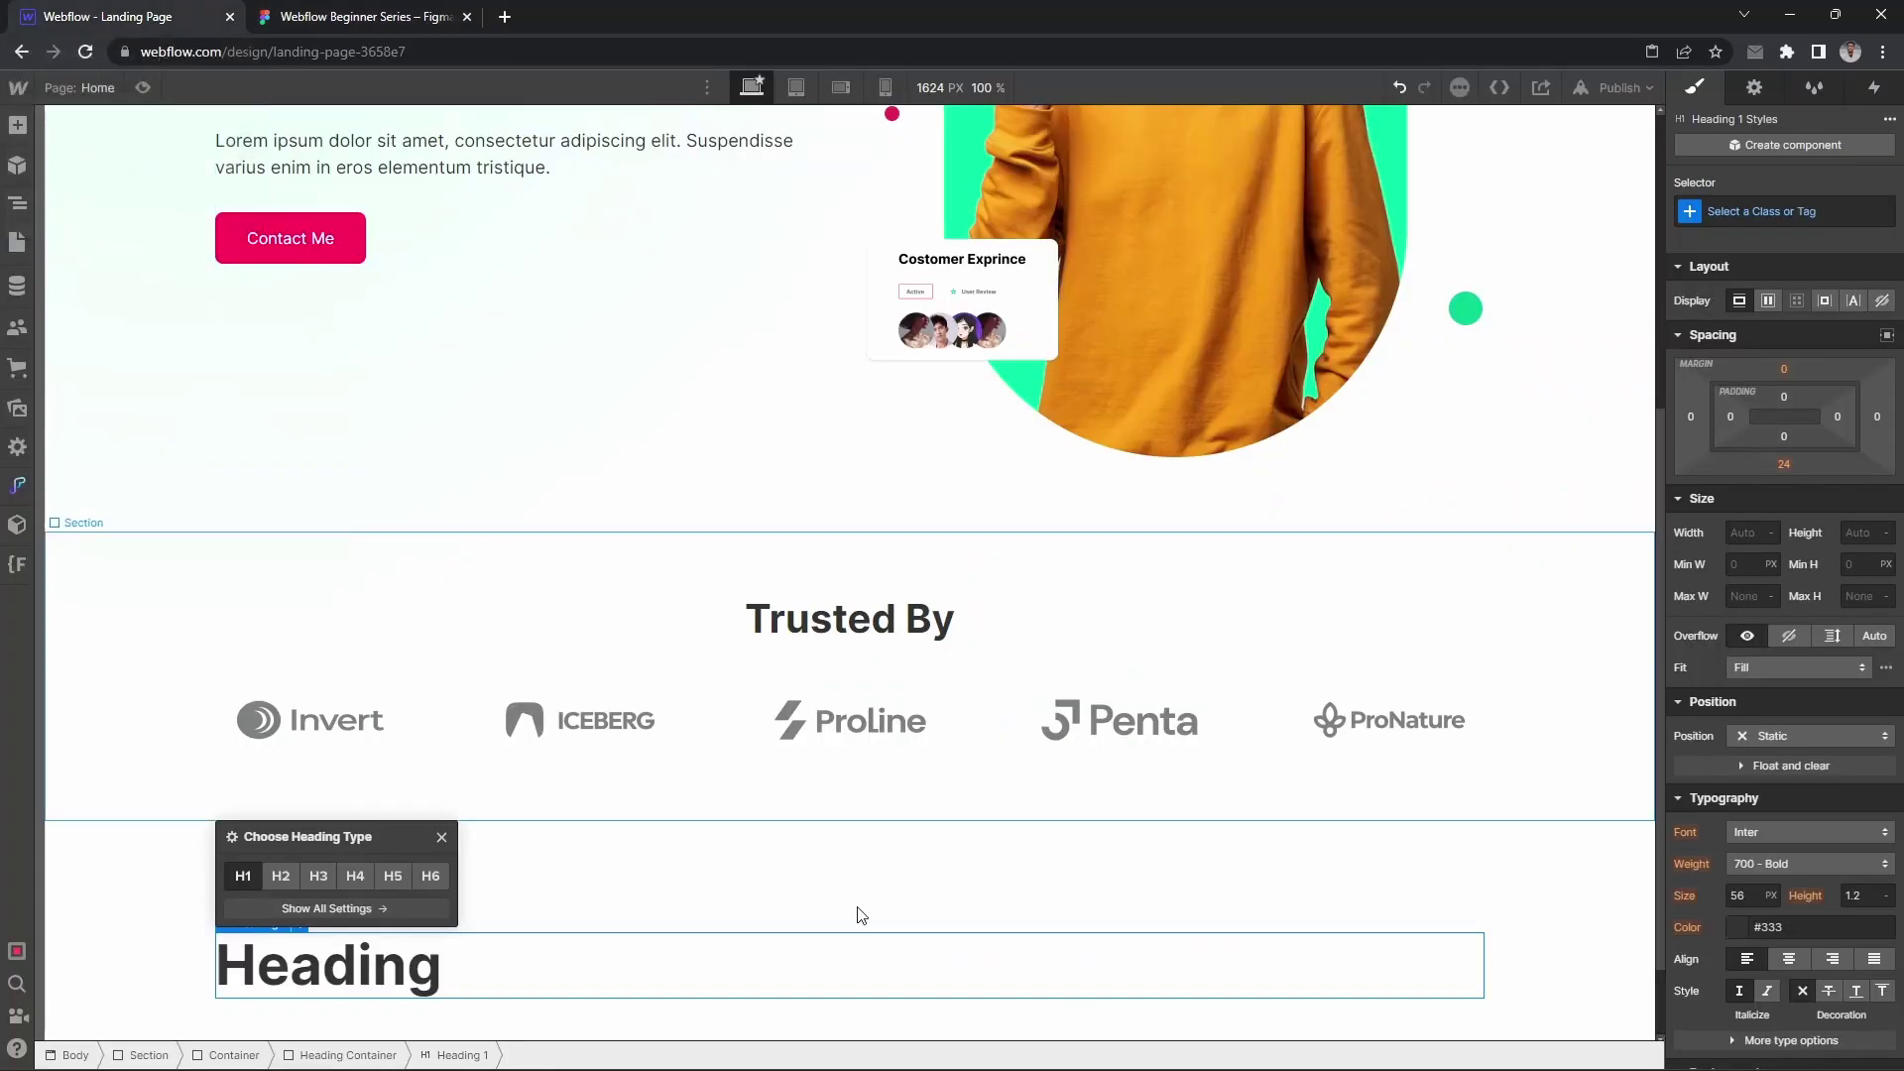
{"action": "double_click", "coordinate": [450, 969]}
{"action": "type", "text": "Services"}
{"action": "scroll", "coordinate": [582, 892], "scroll_direction": "down", "scroll_amount": 1}
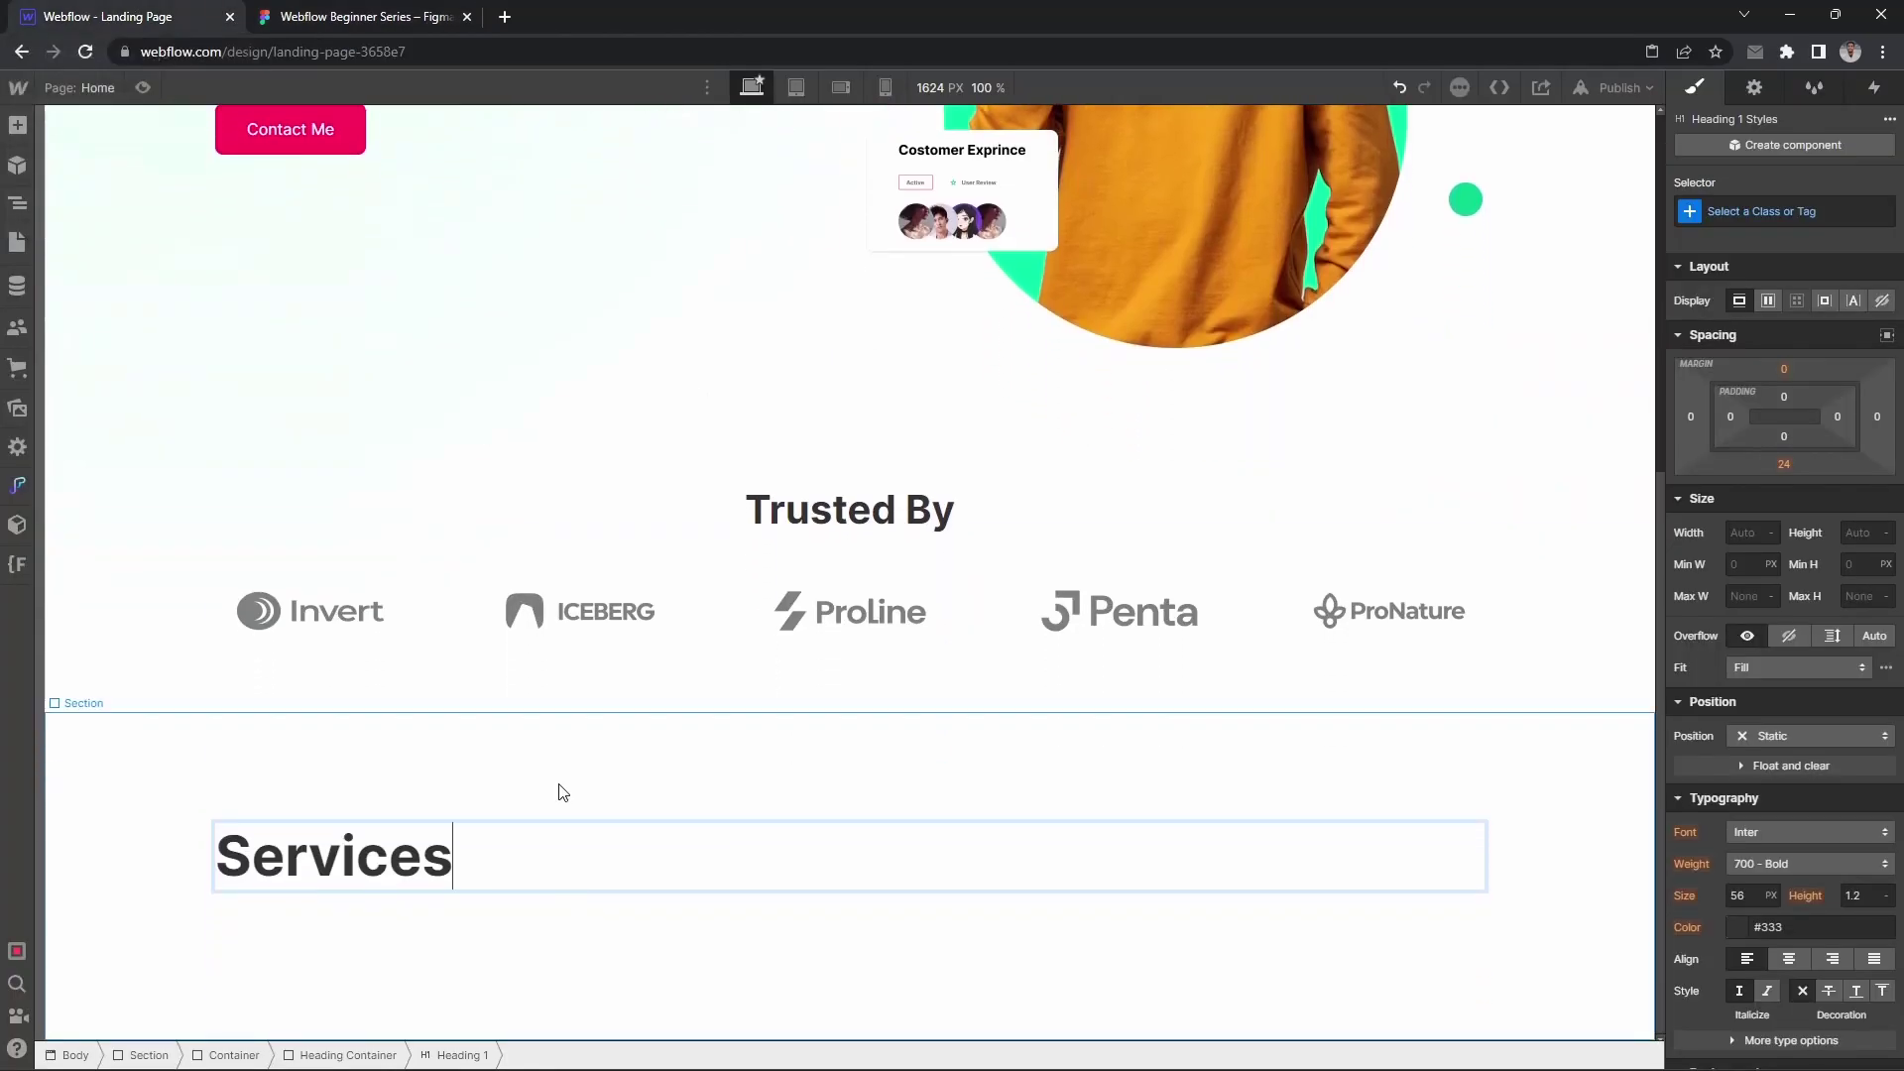
{"action": "key", "text": "Escape"}
{"action": "key", "text": "d"}
{"action": "left_click", "coordinate": [1730, 404]}
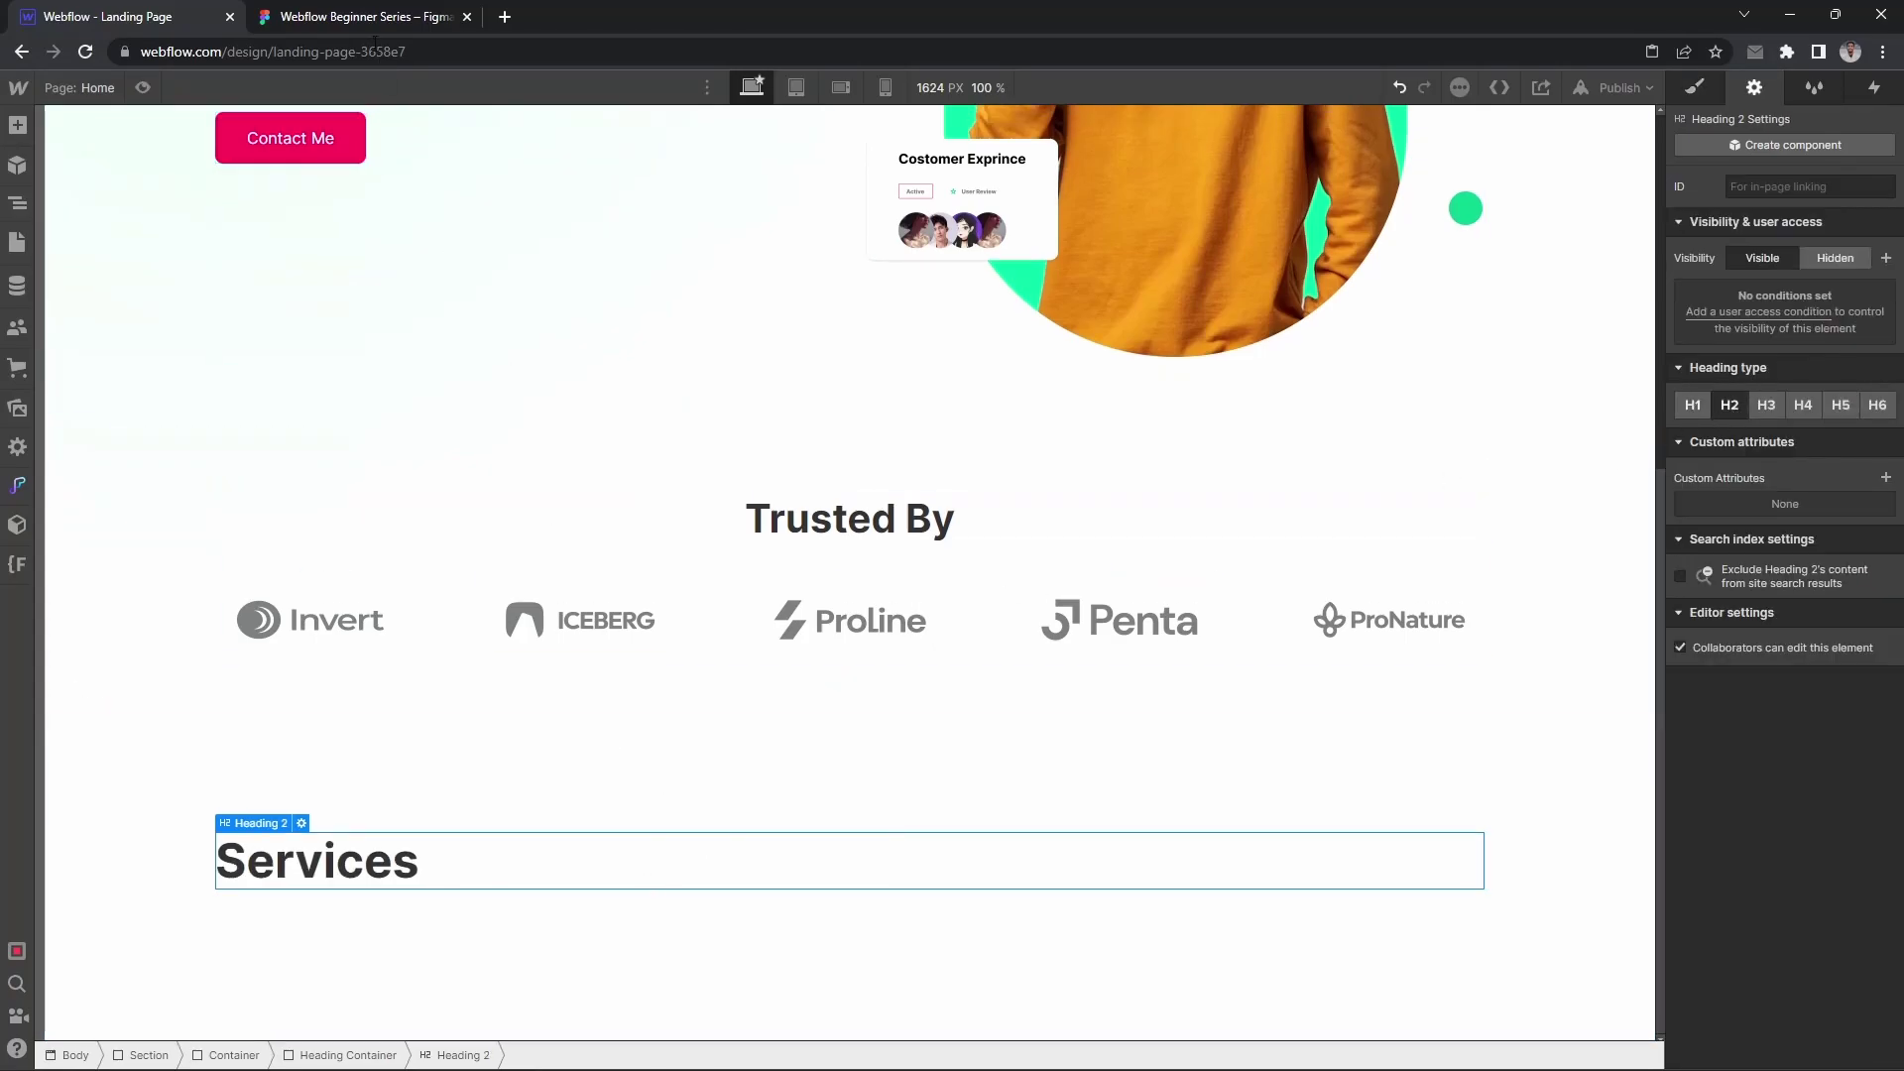
Step: Add a paragraph below the heading reading "Lorem ipsum dolor sit amet, consectetur adipiscing elit. Suspendisse varius enim in eros elementum tristique."
{"action": "key", "text": "ctrl+Tab"}
{"action": "left_click", "coordinate": [905, 325]}
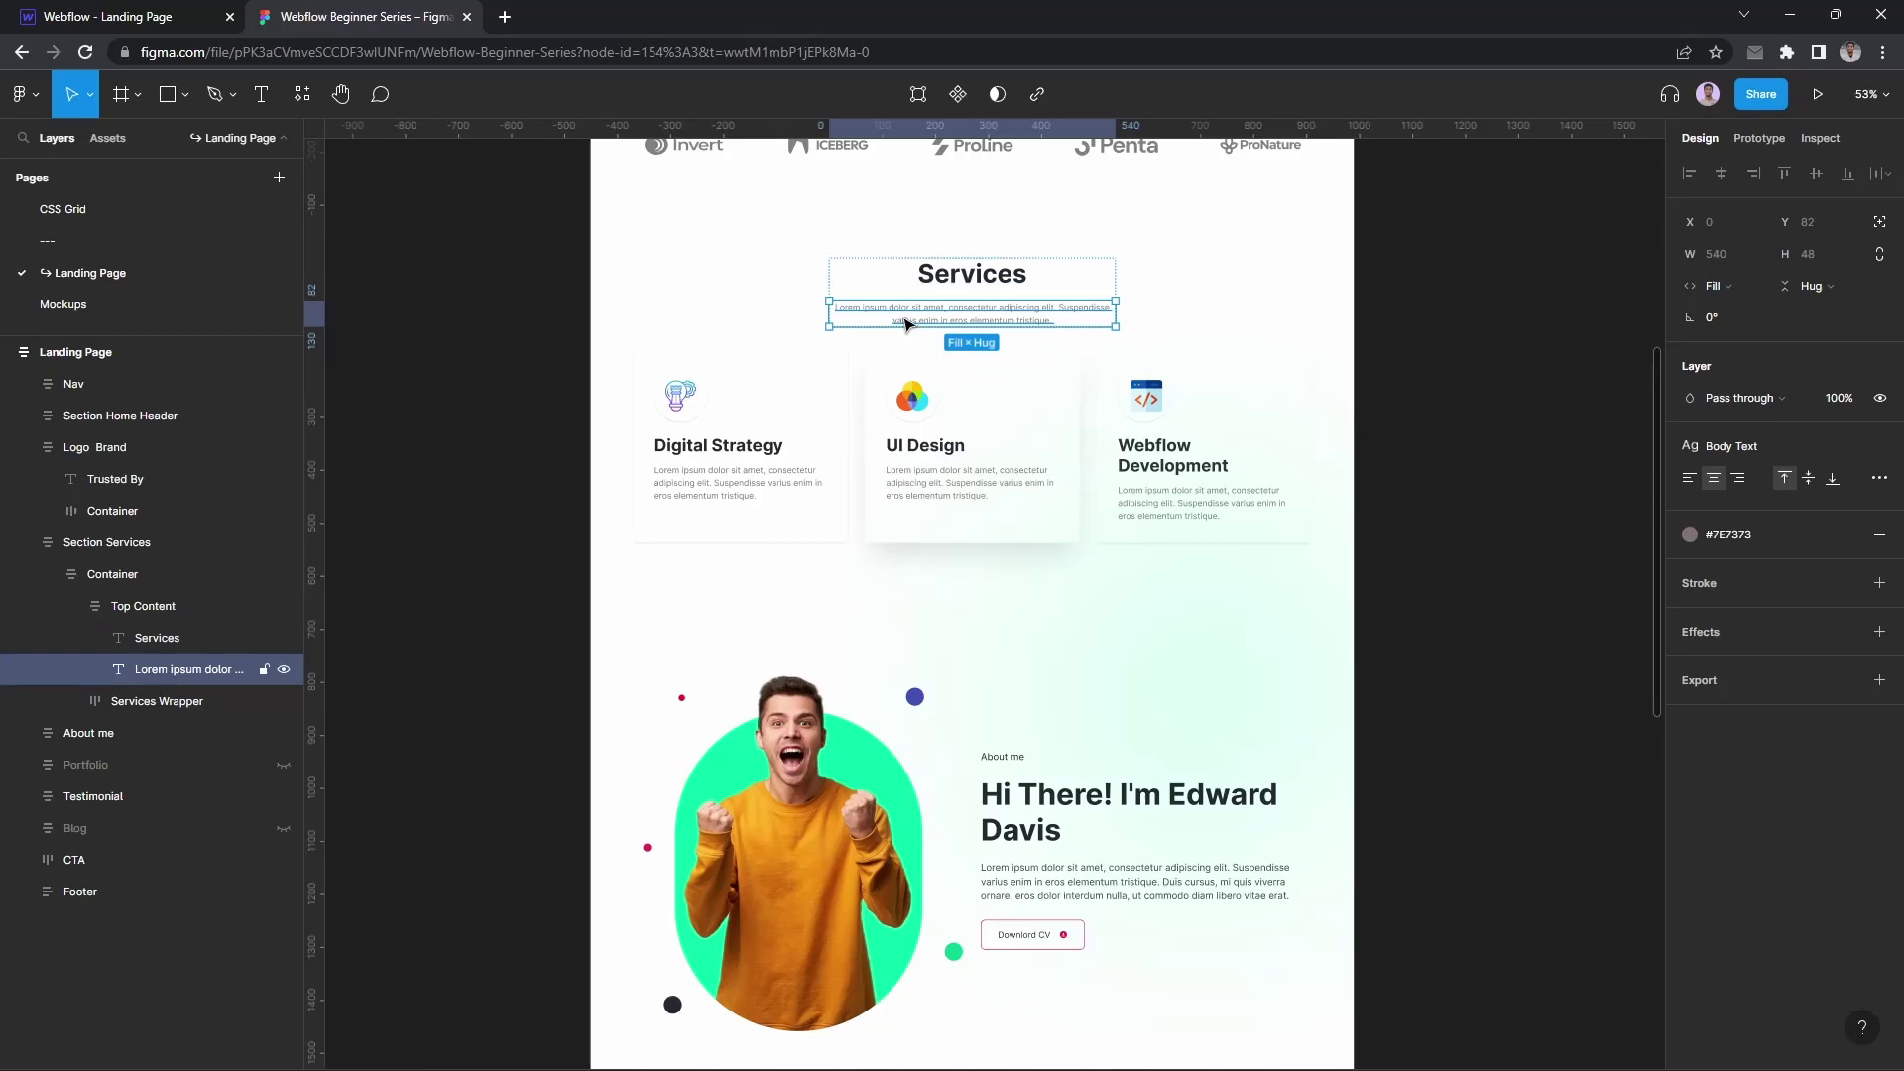
{"action": "key", "text": "ctrl+Tab"}
{"action": "key", "text": "ctrl+e"}
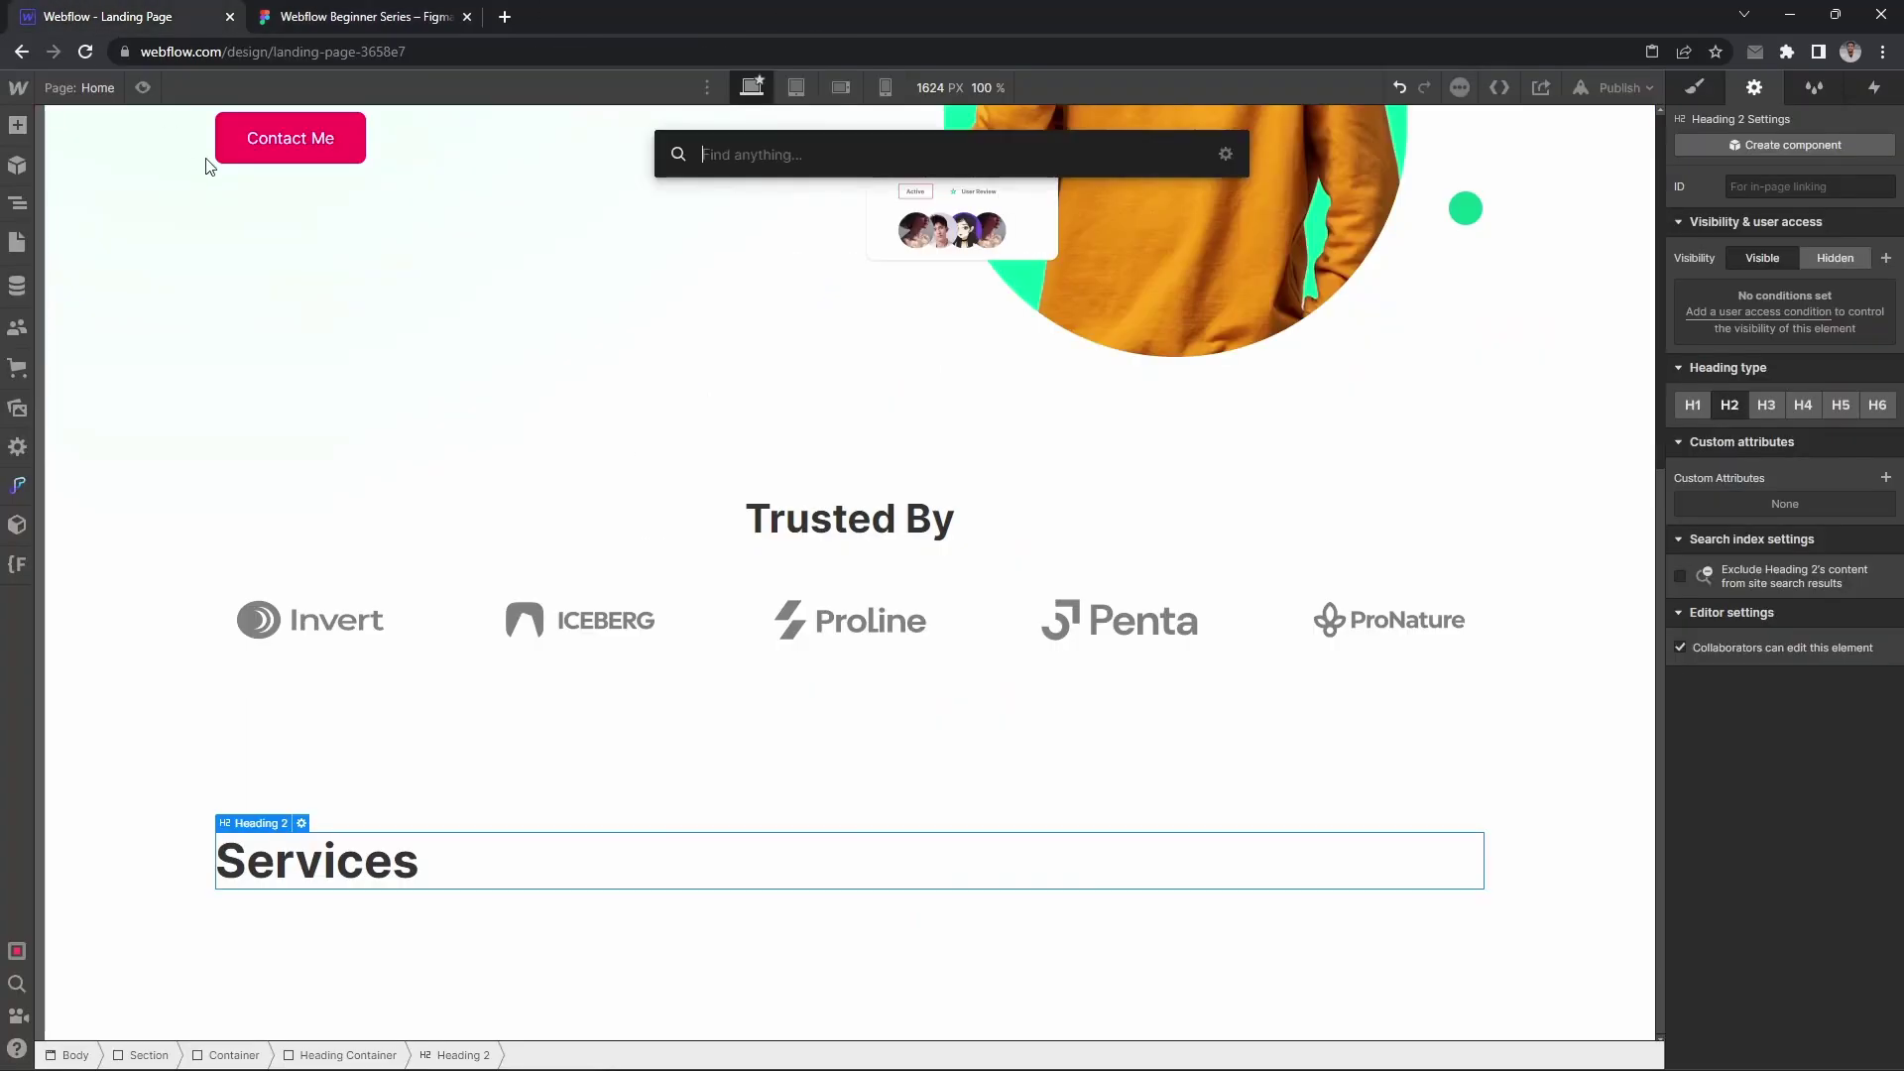
{"action": "type", "text": "par"}
{"action": "key", "text": "Return"}
{"action": "key", "text": "Return"}
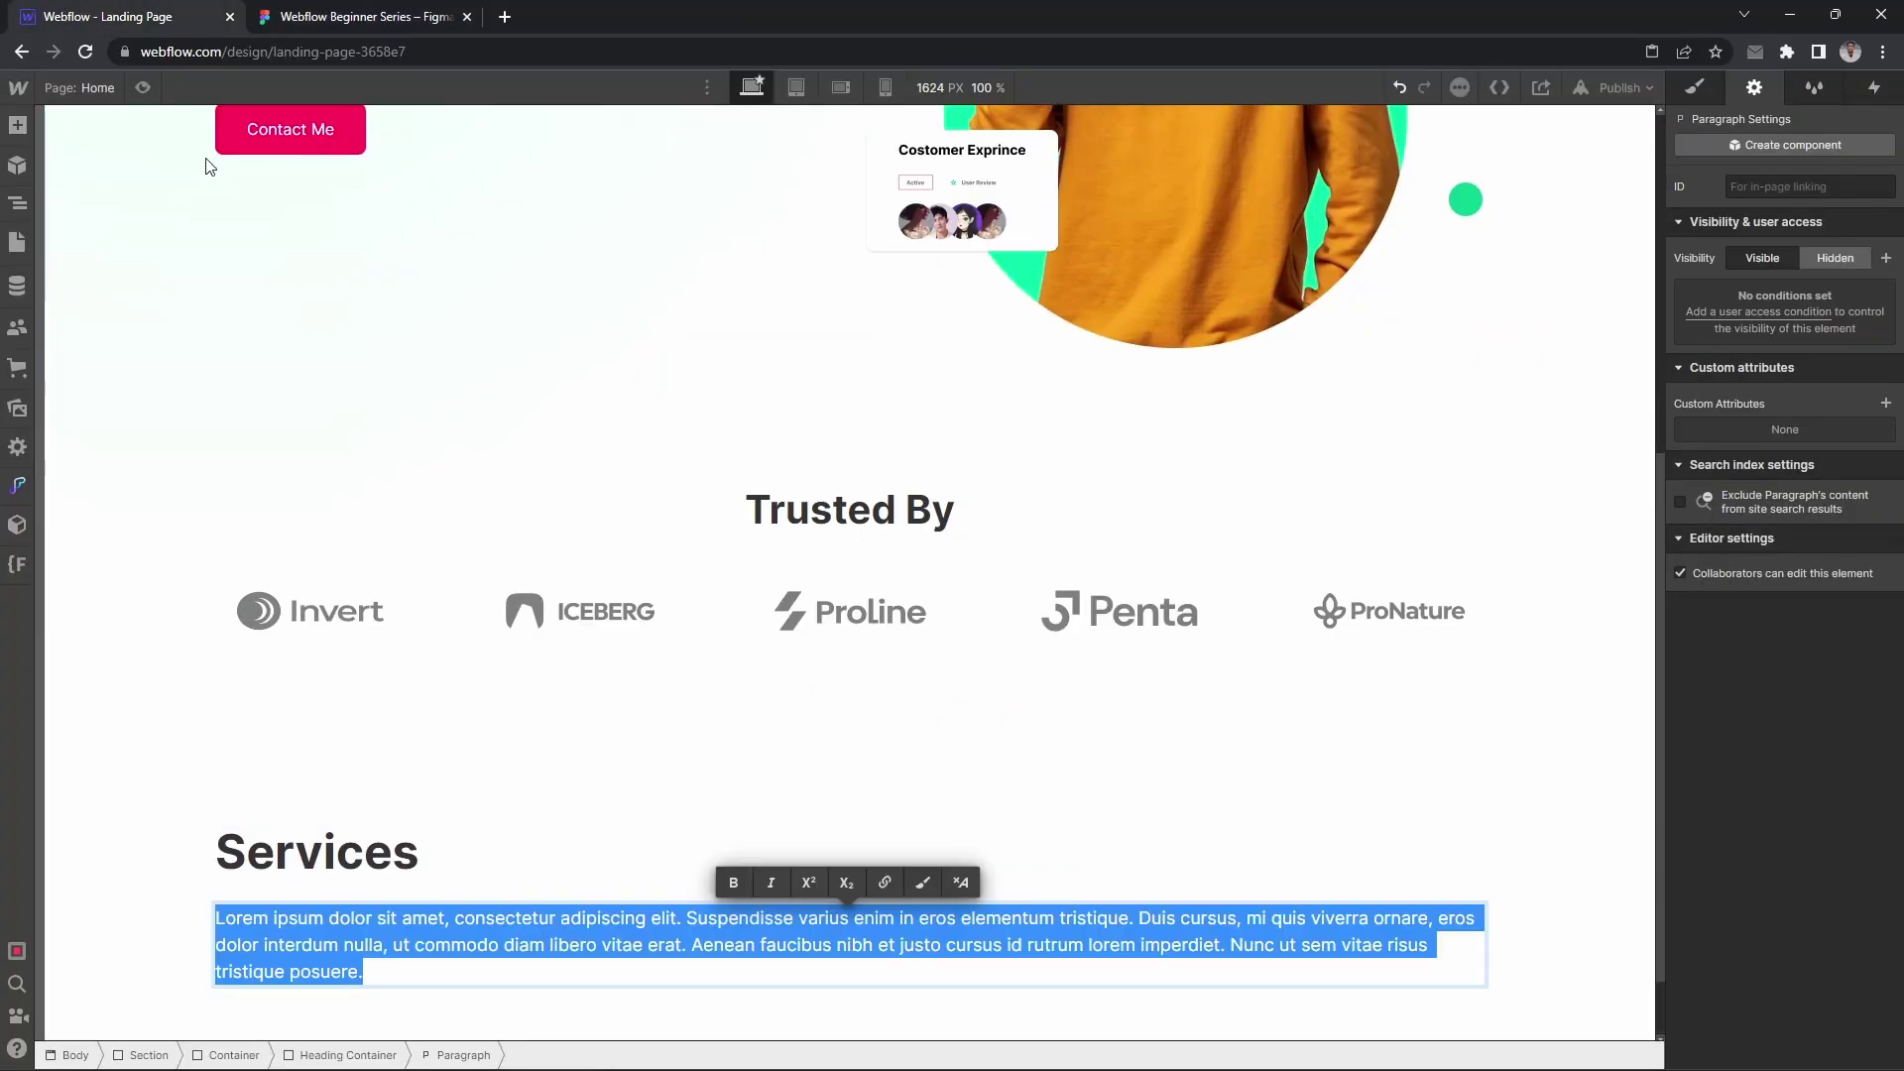
{"action": "type", "text": "Lorem ipsum dolor sit amet, consectetur adipiscing elit. Suspendisse varius enim in eros elementum tristique."}
Step: Select the Heading Container around the Services heading and add the Text Center combo class to it
{"action": "left_click", "coordinate": [463, 865]}
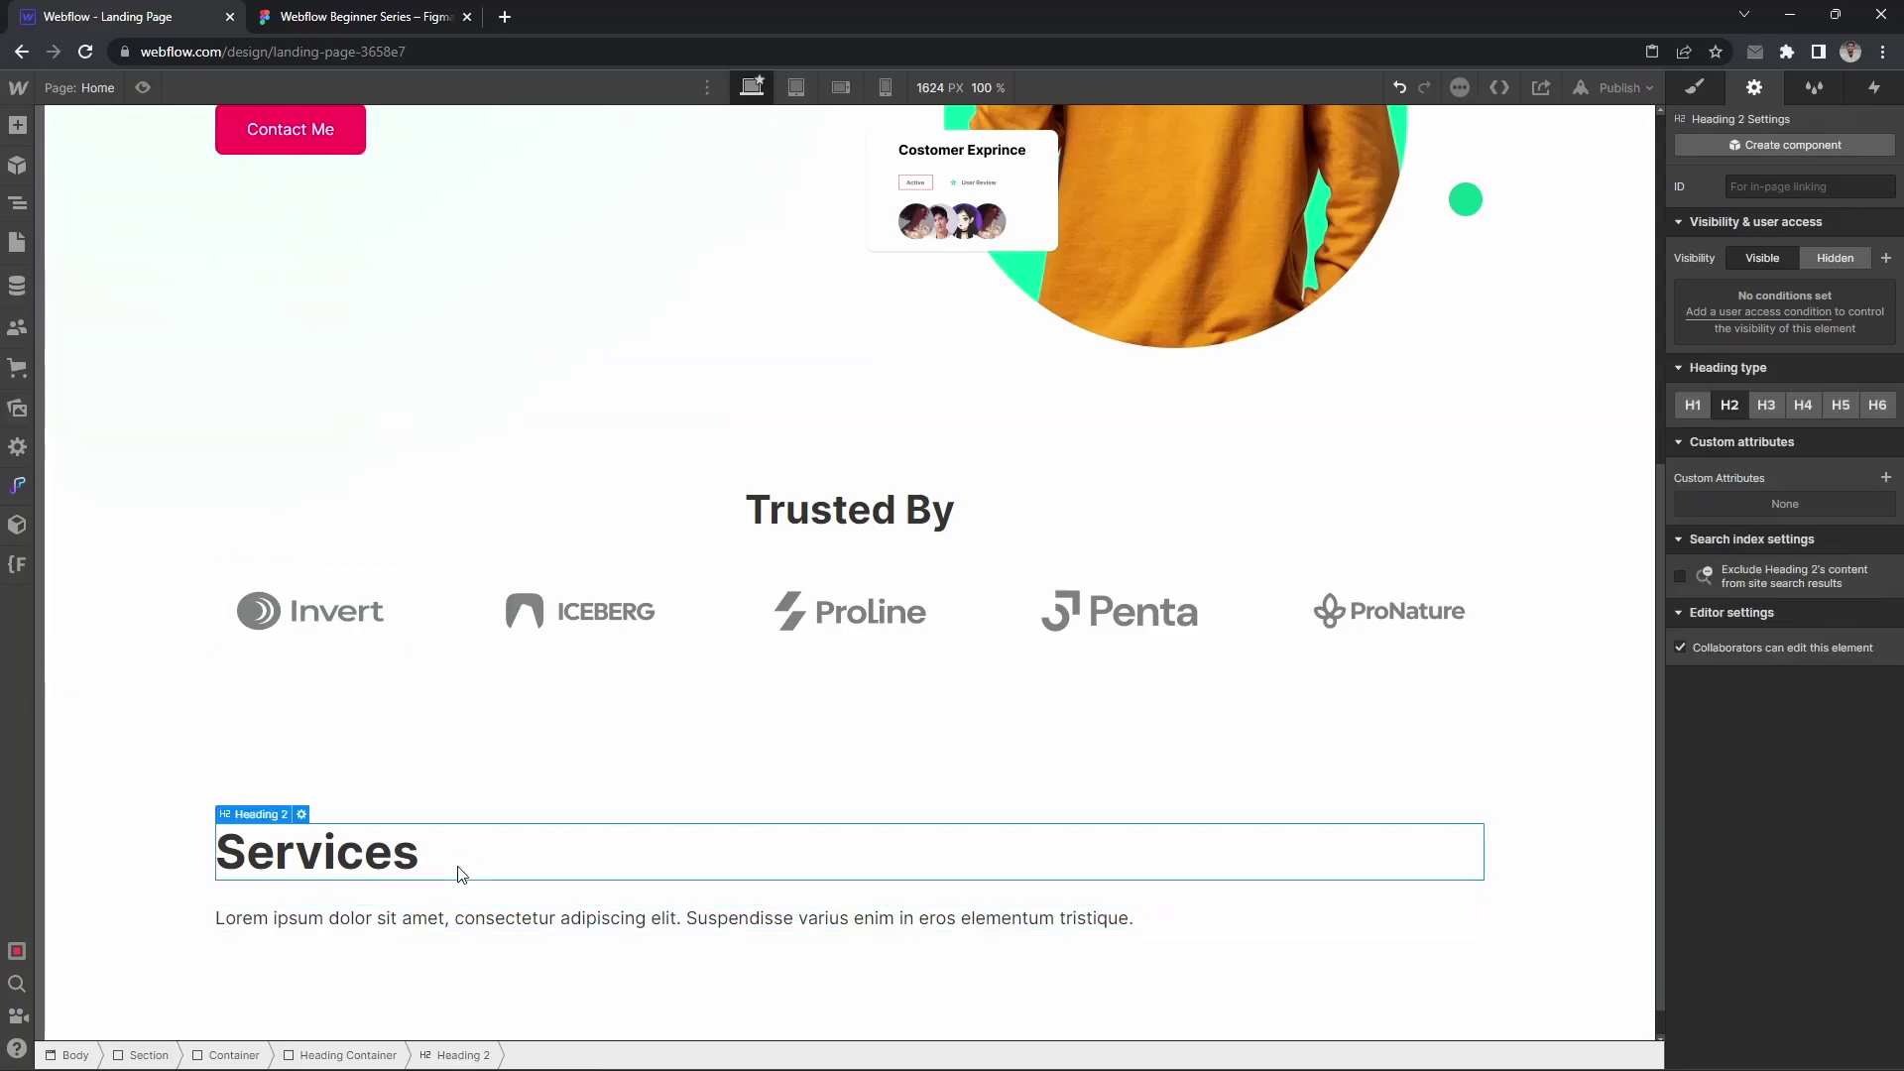
{"action": "key", "text": "ctrl+Up"}
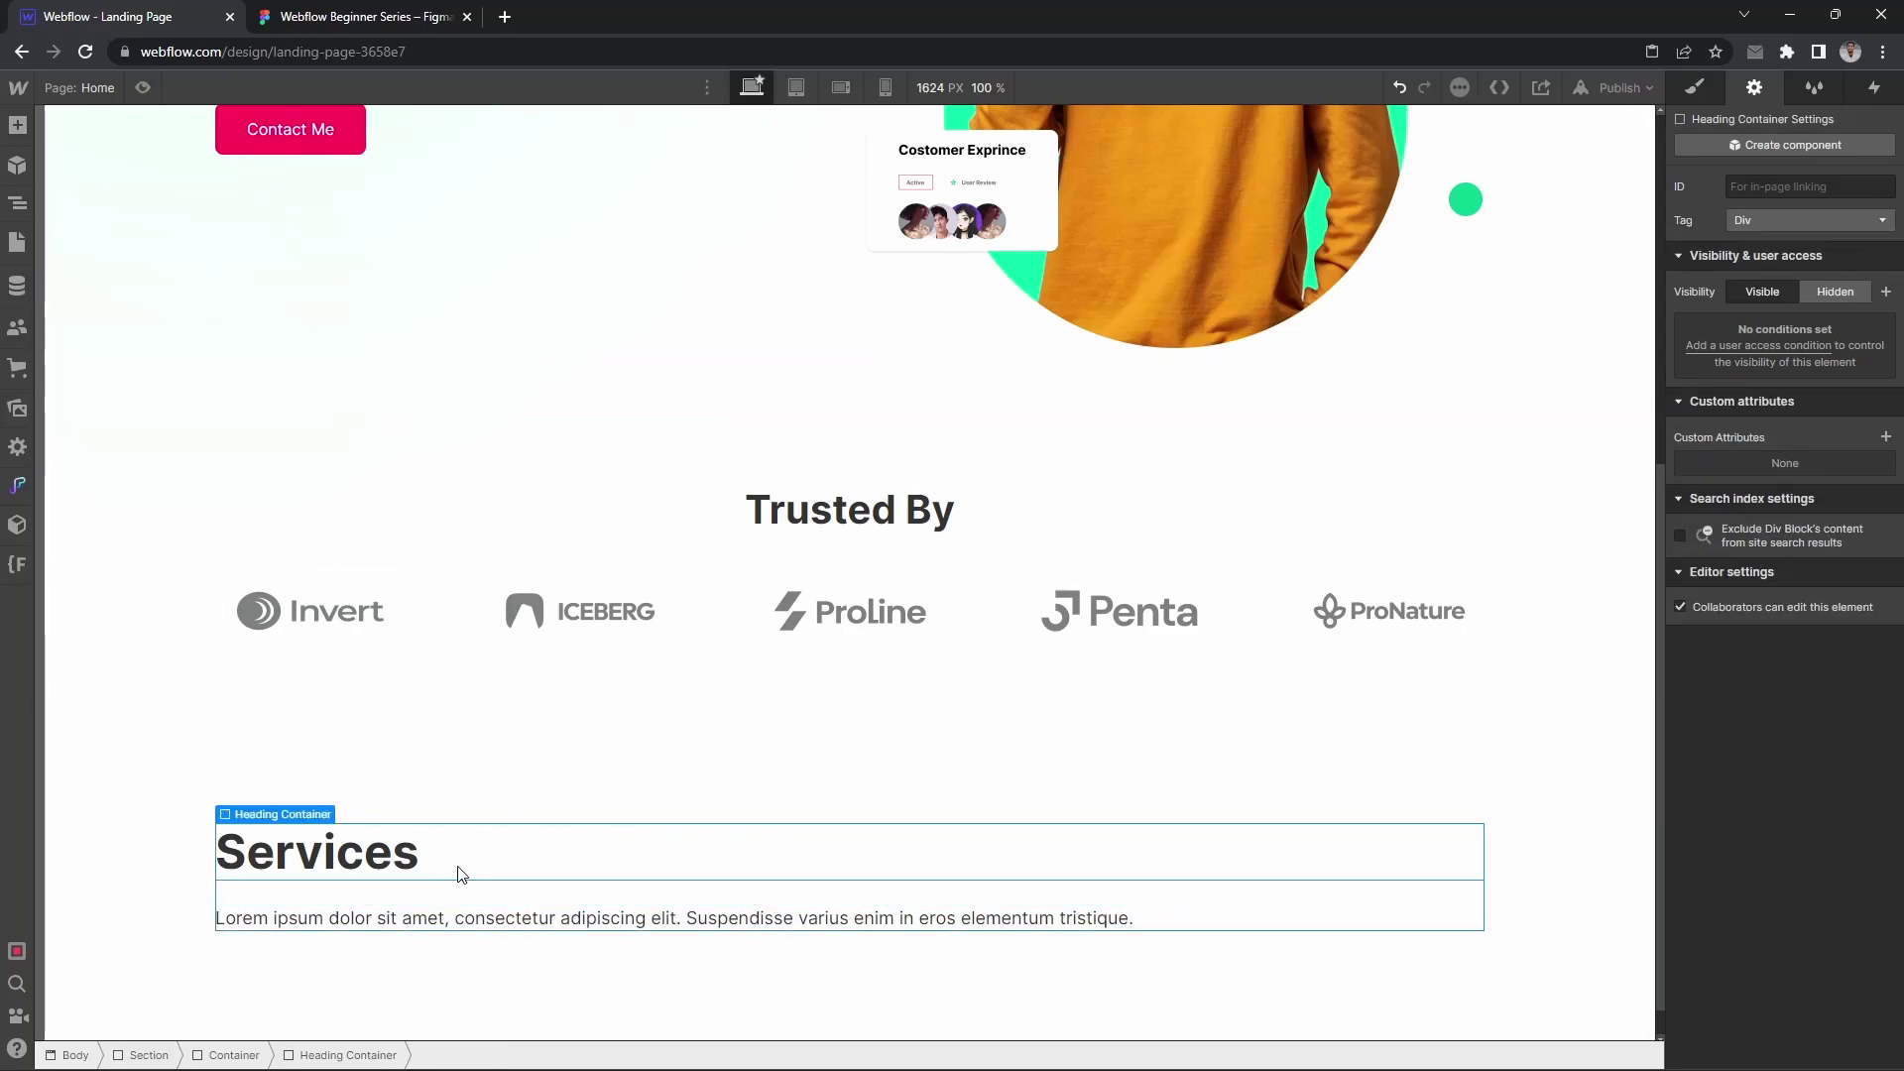
{"action": "key", "text": "ctrl+Return"}
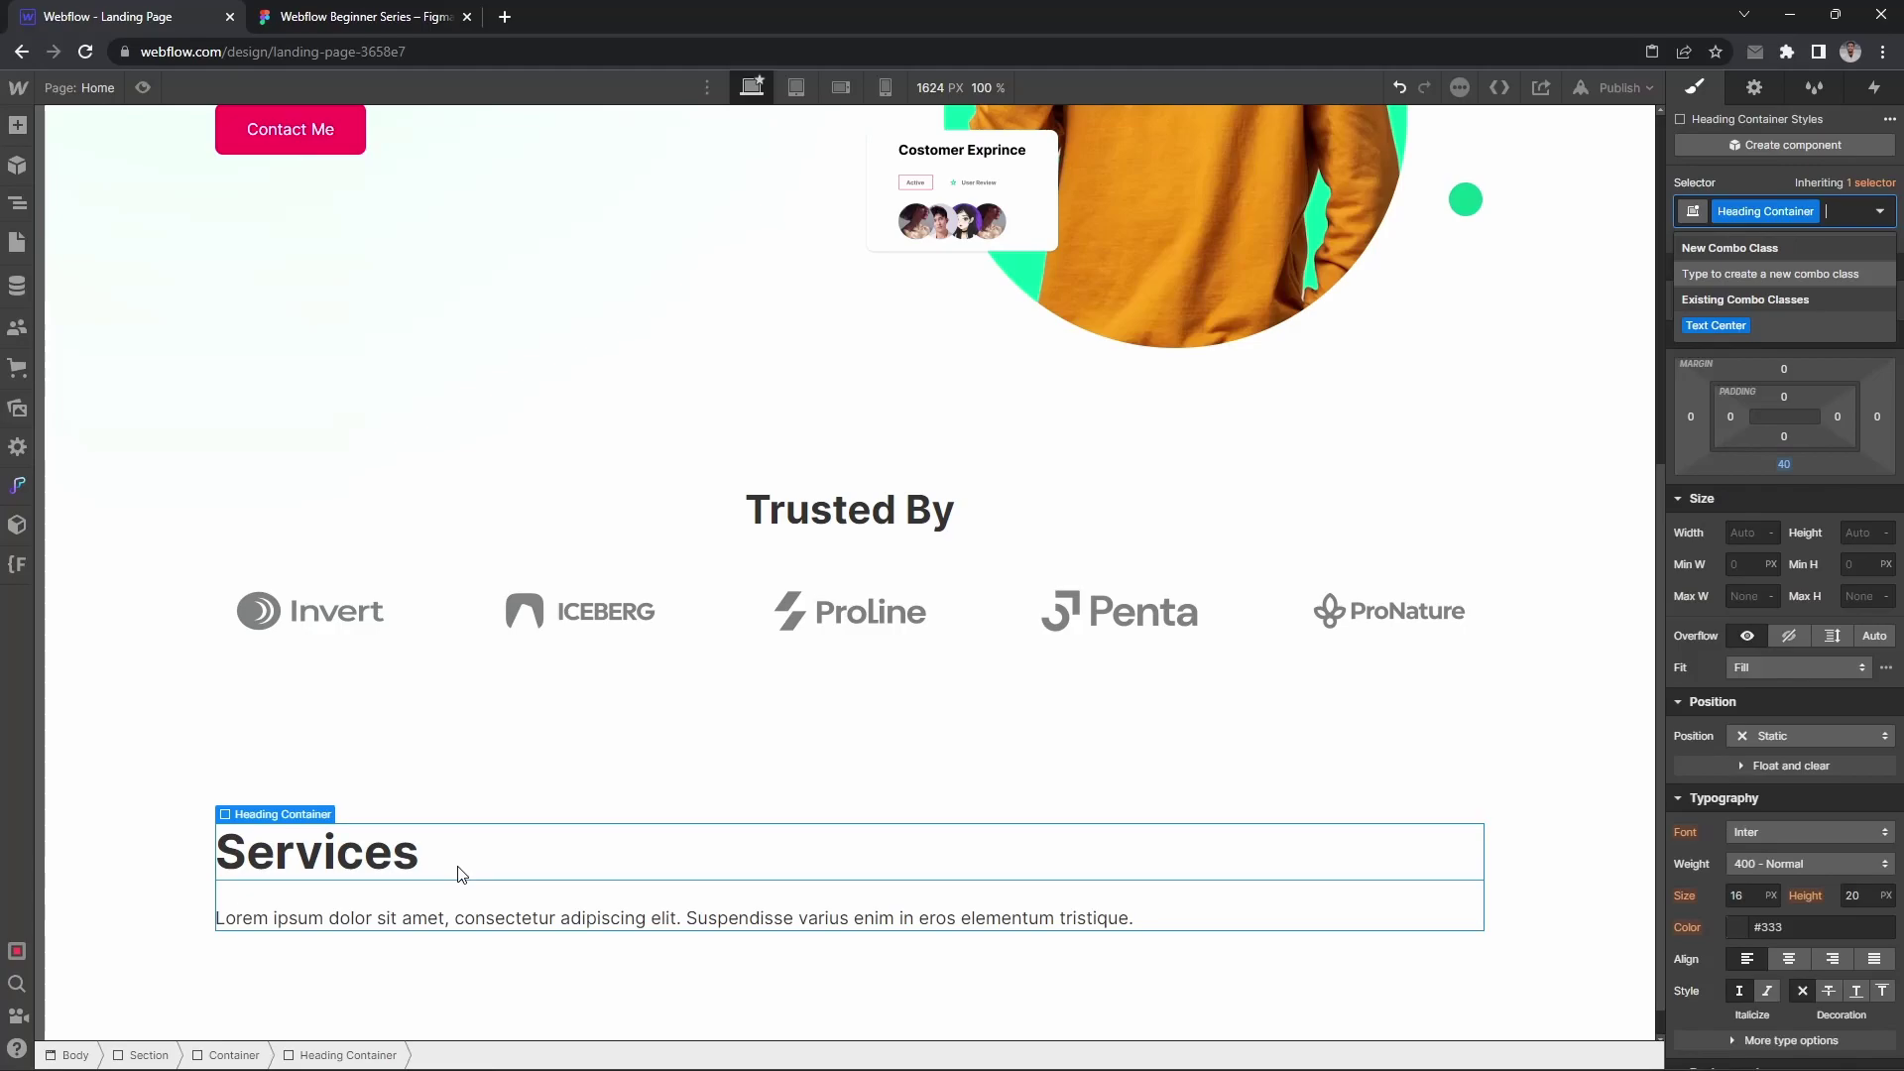
{"action": "key", "text": "Down"}
{"action": "key", "text": "Return"}
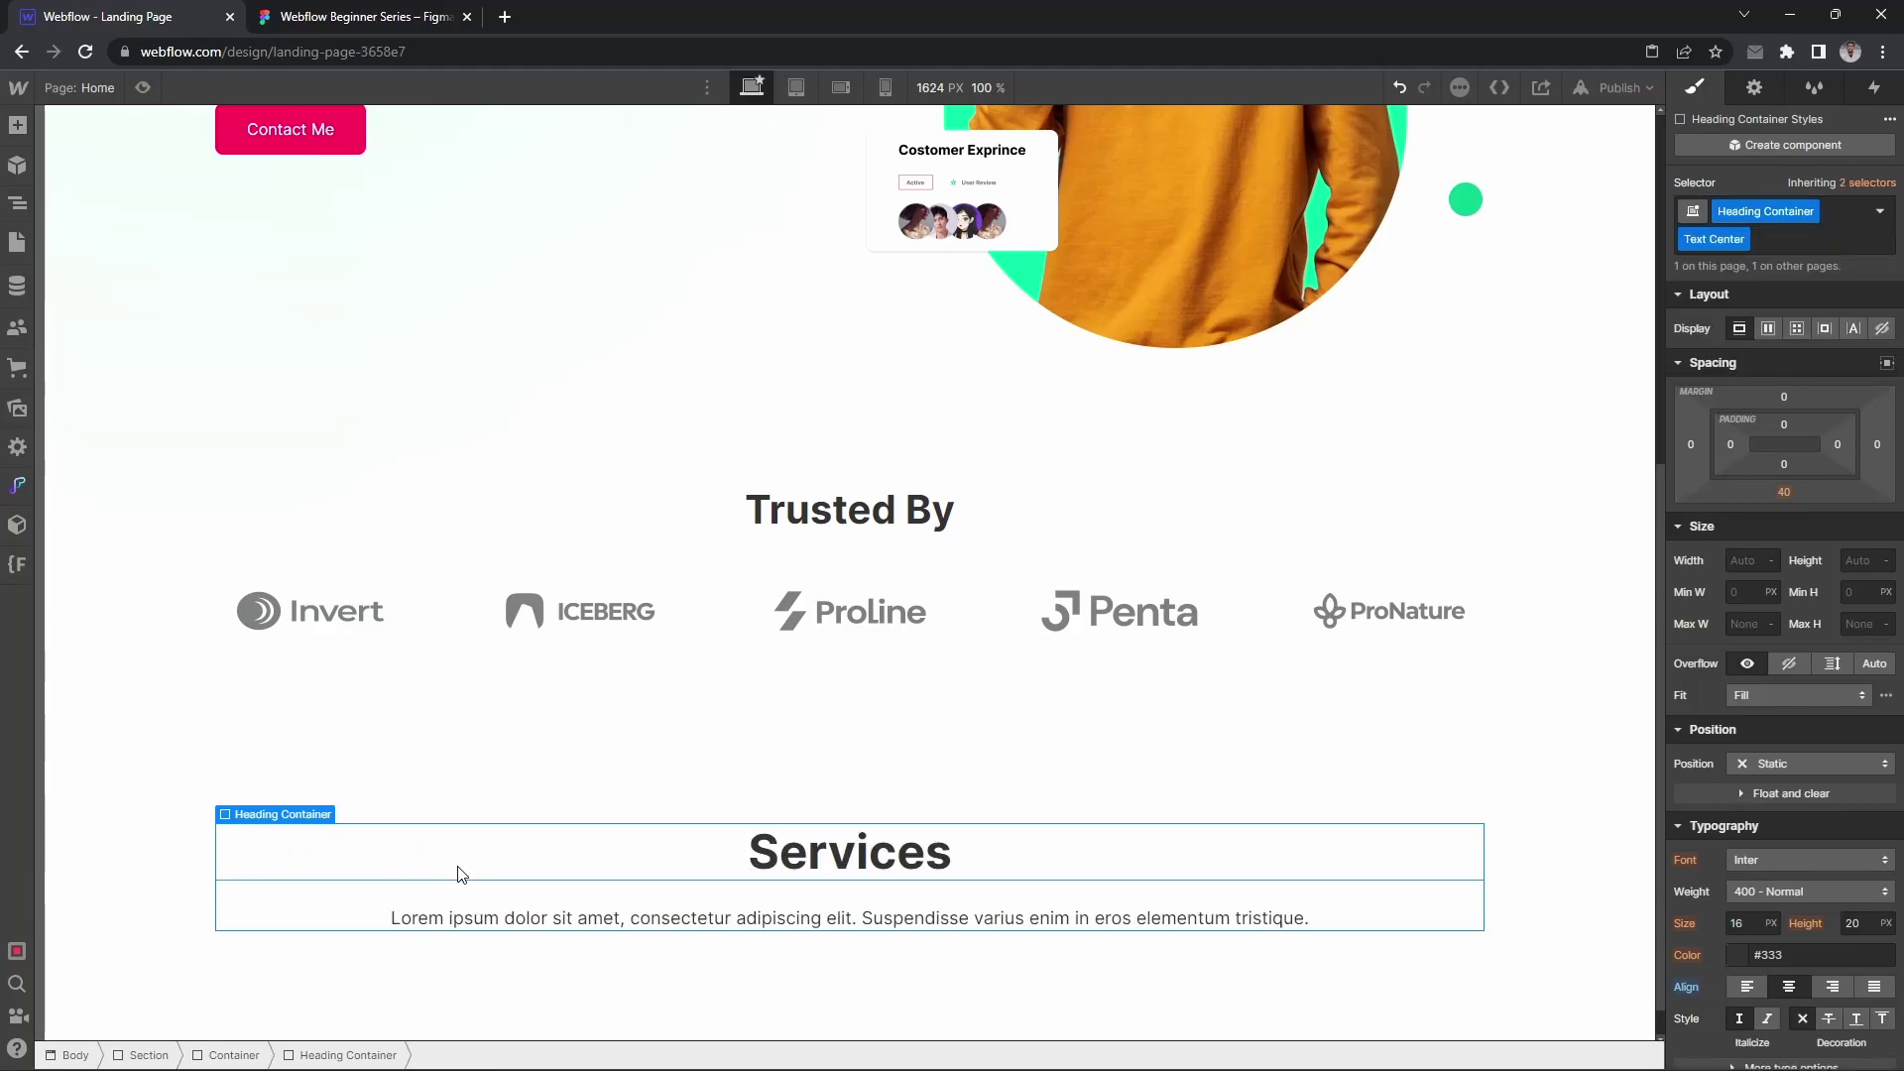
Step: Check the text width in Figma and add the Max Width Medium combo class to the Heading Container in Webflow
{"action": "left_click", "coordinate": [407, 11]}
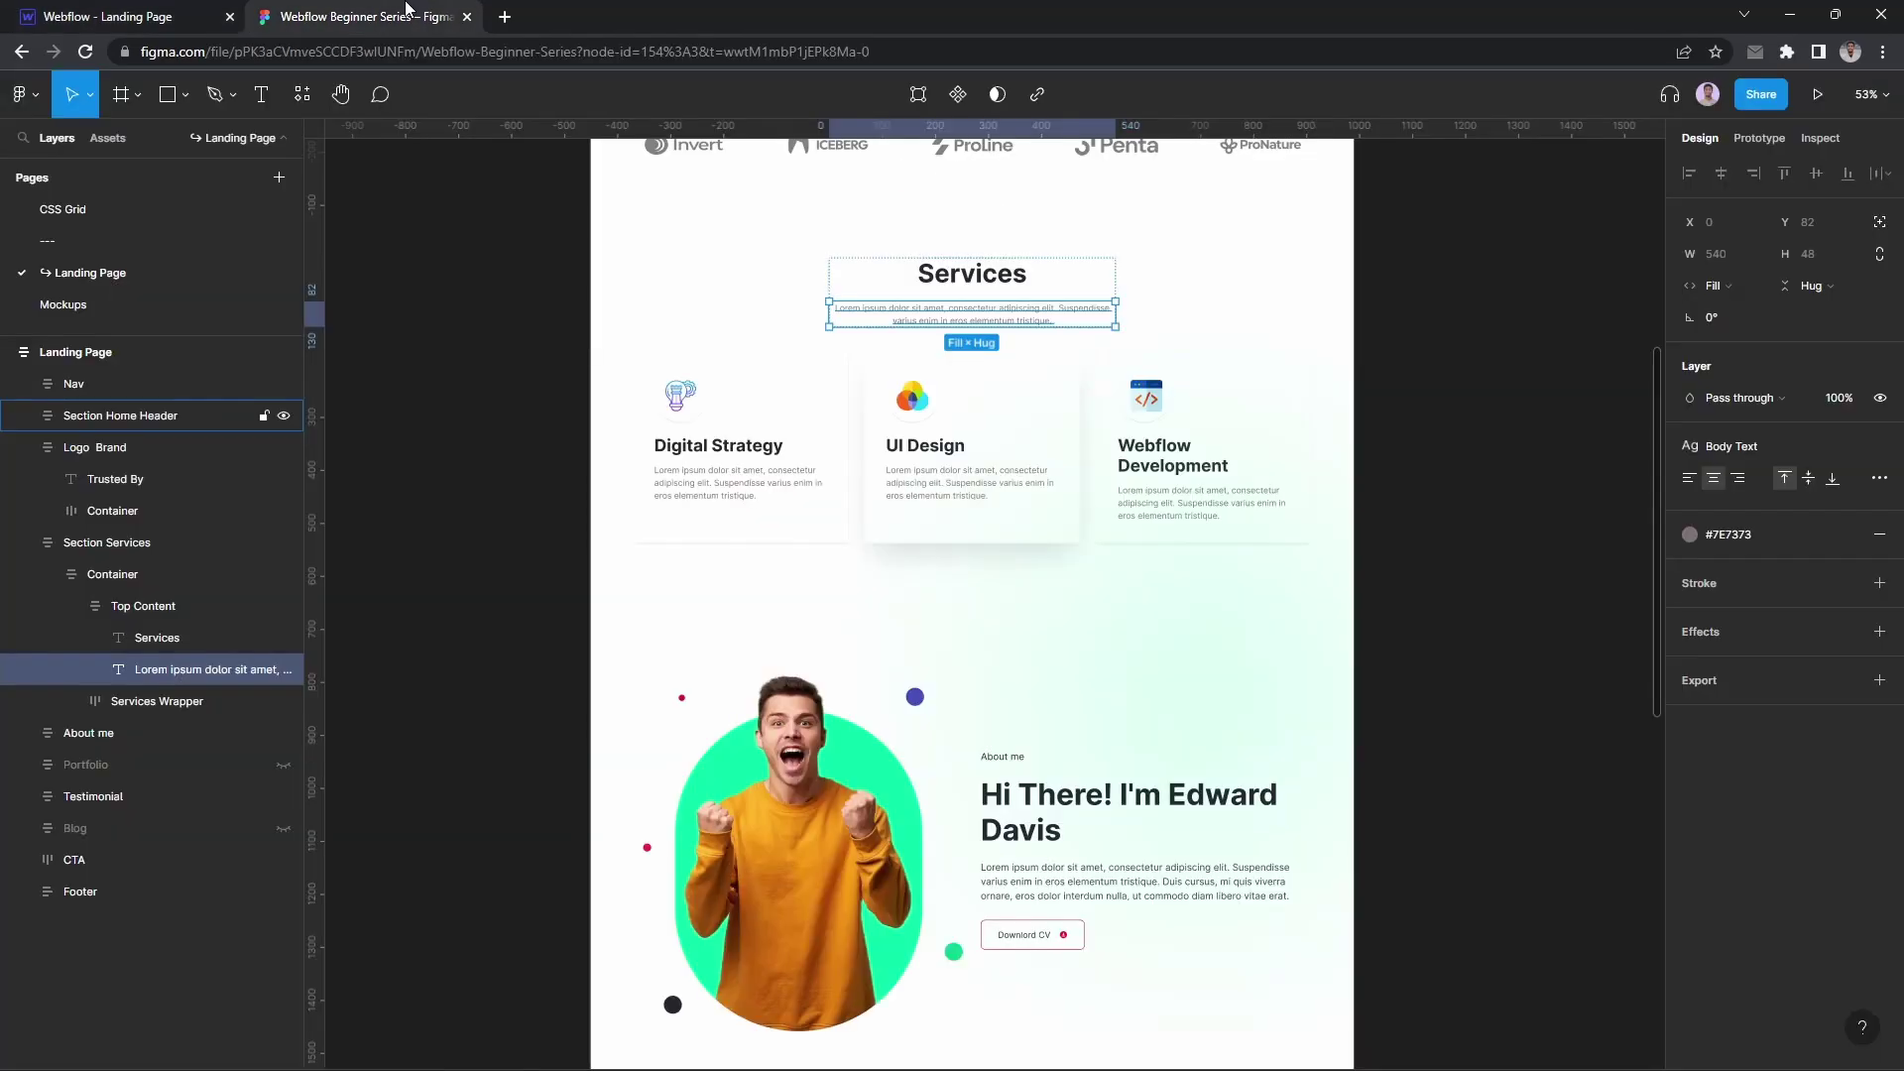
{"action": "key", "text": "ctrl+Tab"}
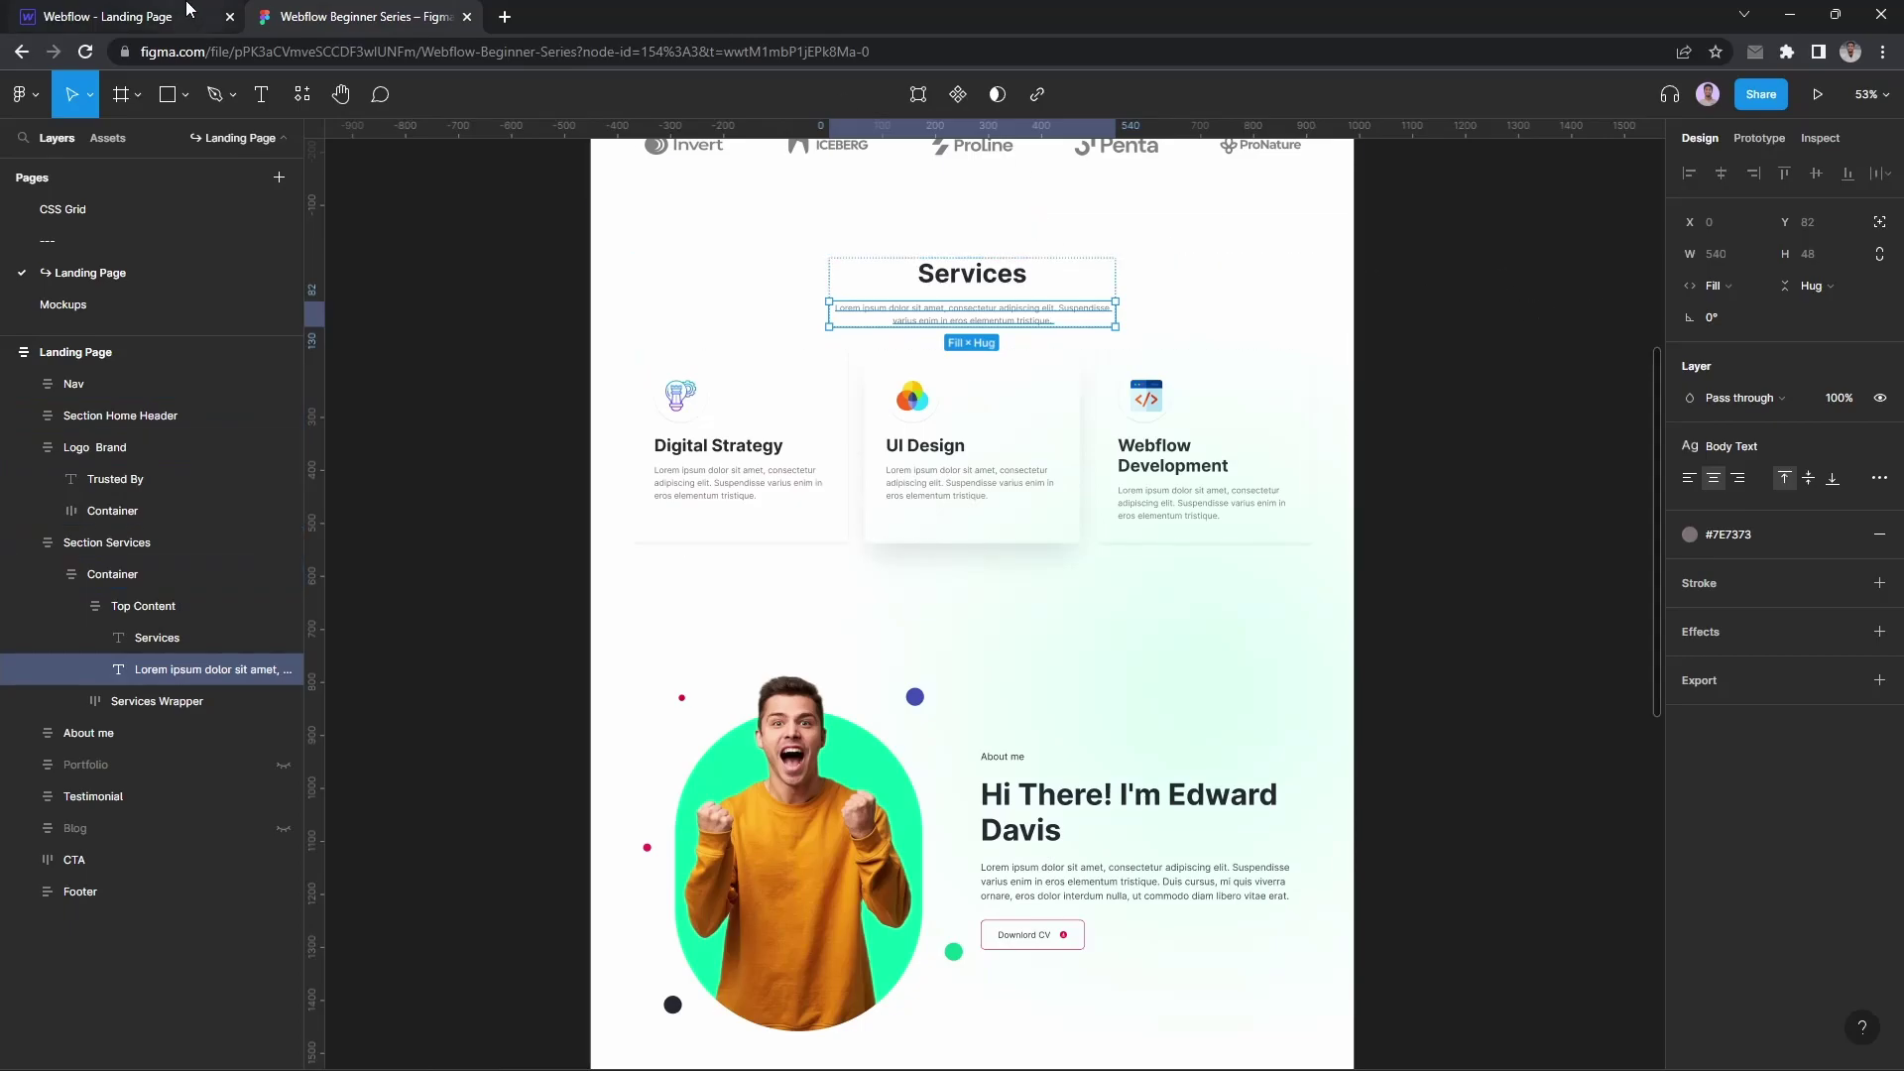
{"action": "key", "text": "ctrl+Return"}
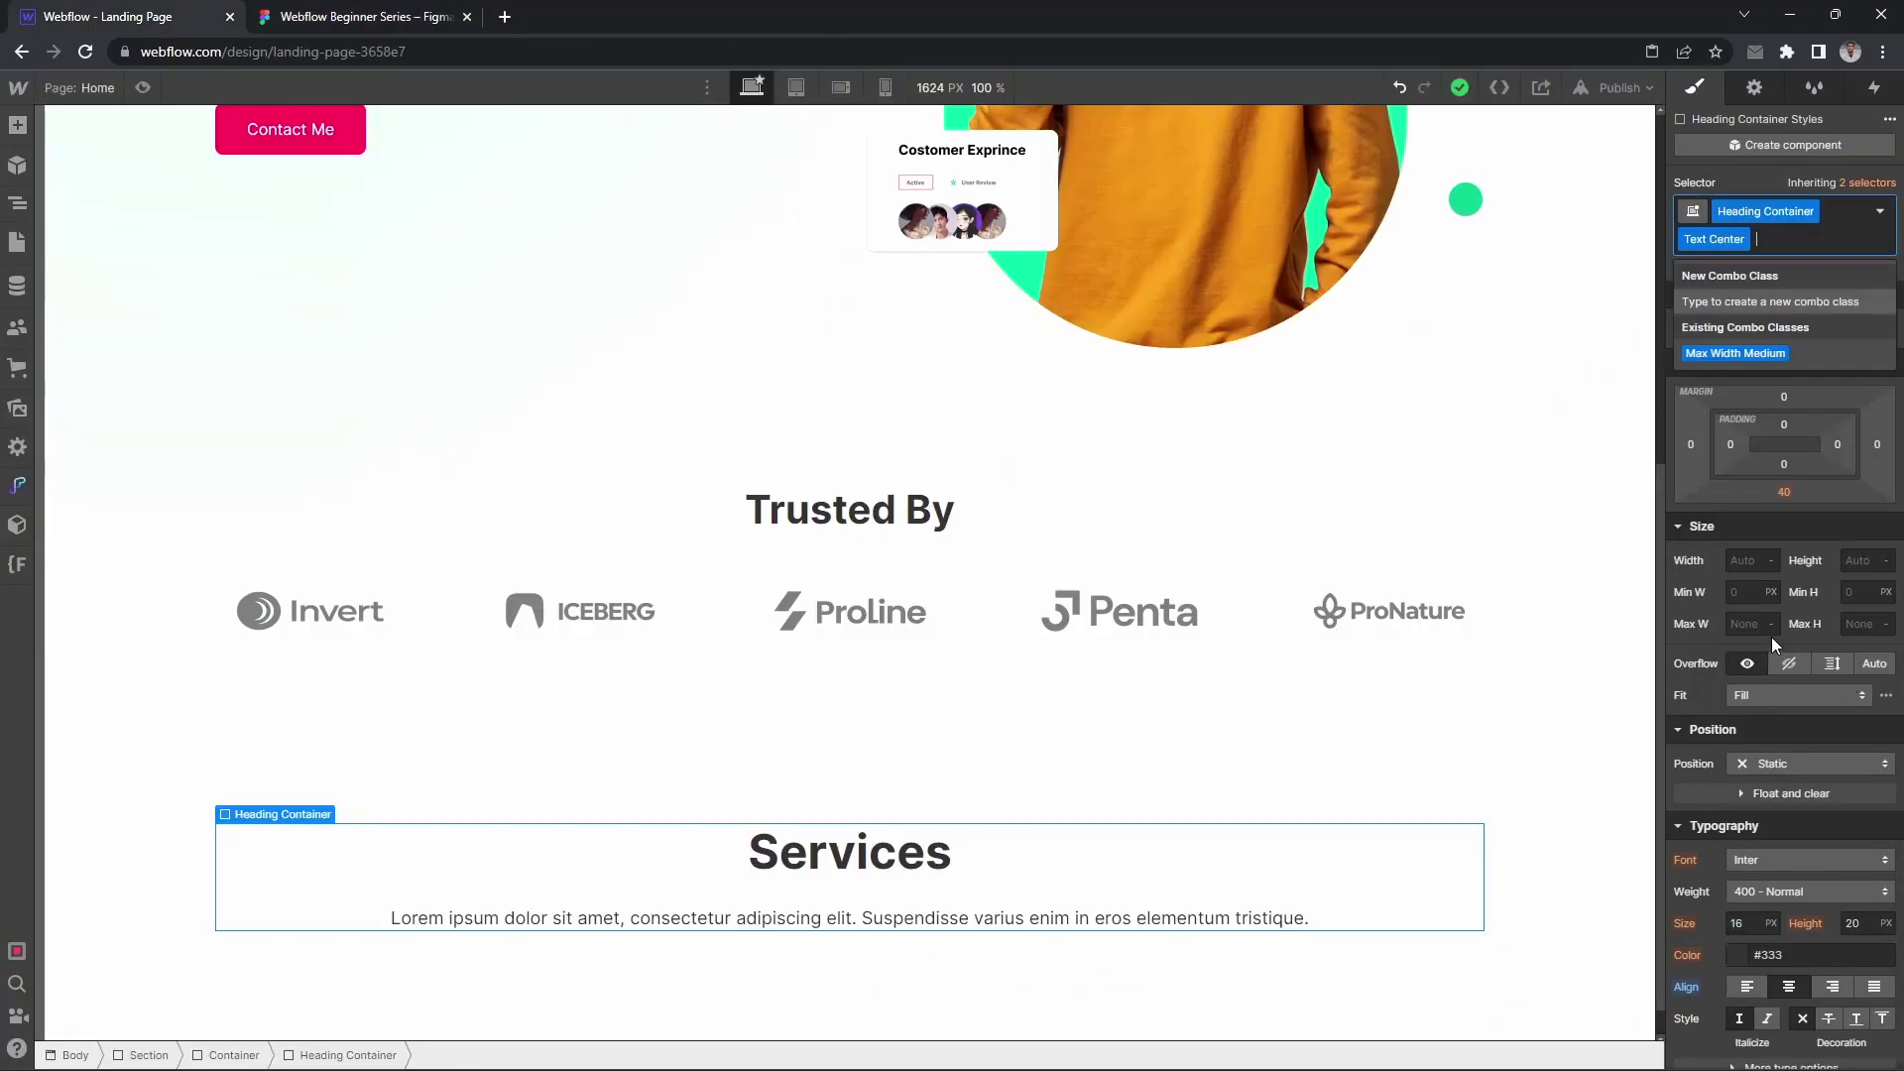
{"action": "key", "text": "Down"}
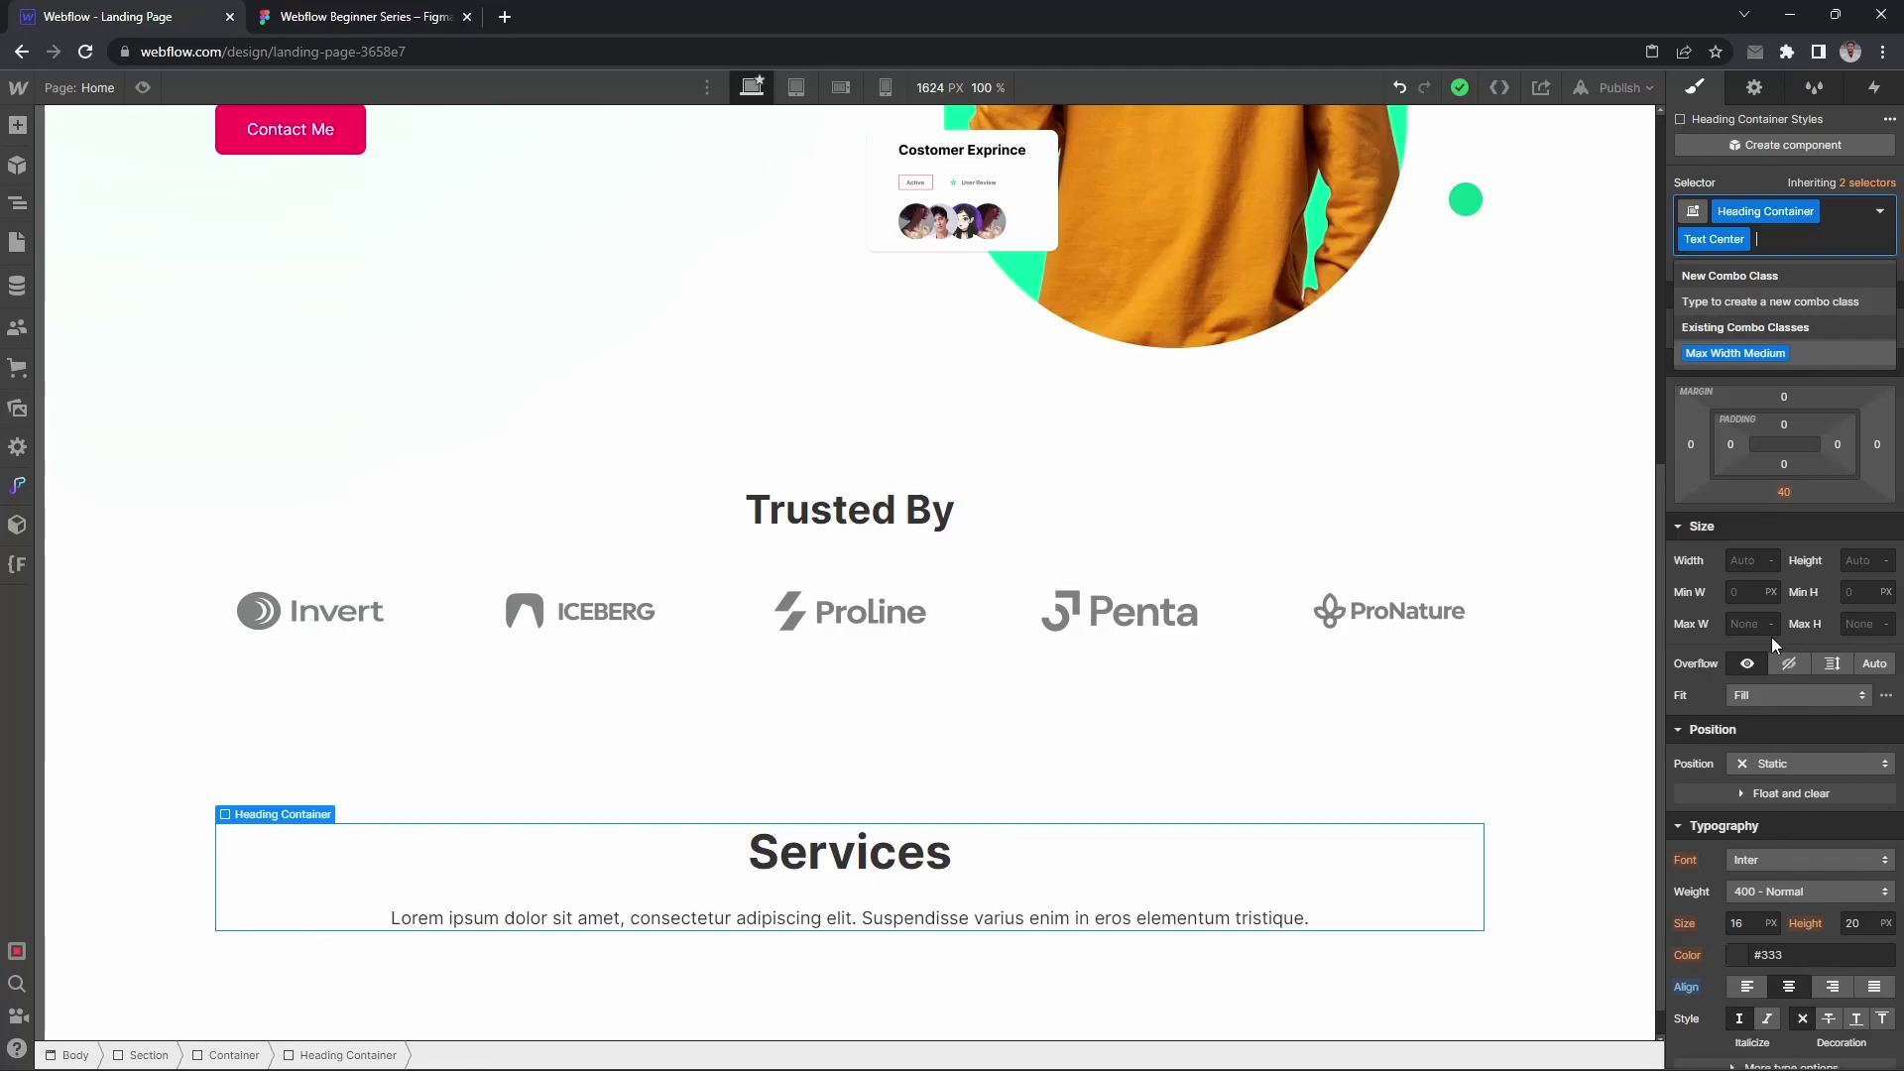
{"action": "key", "text": "Return"}
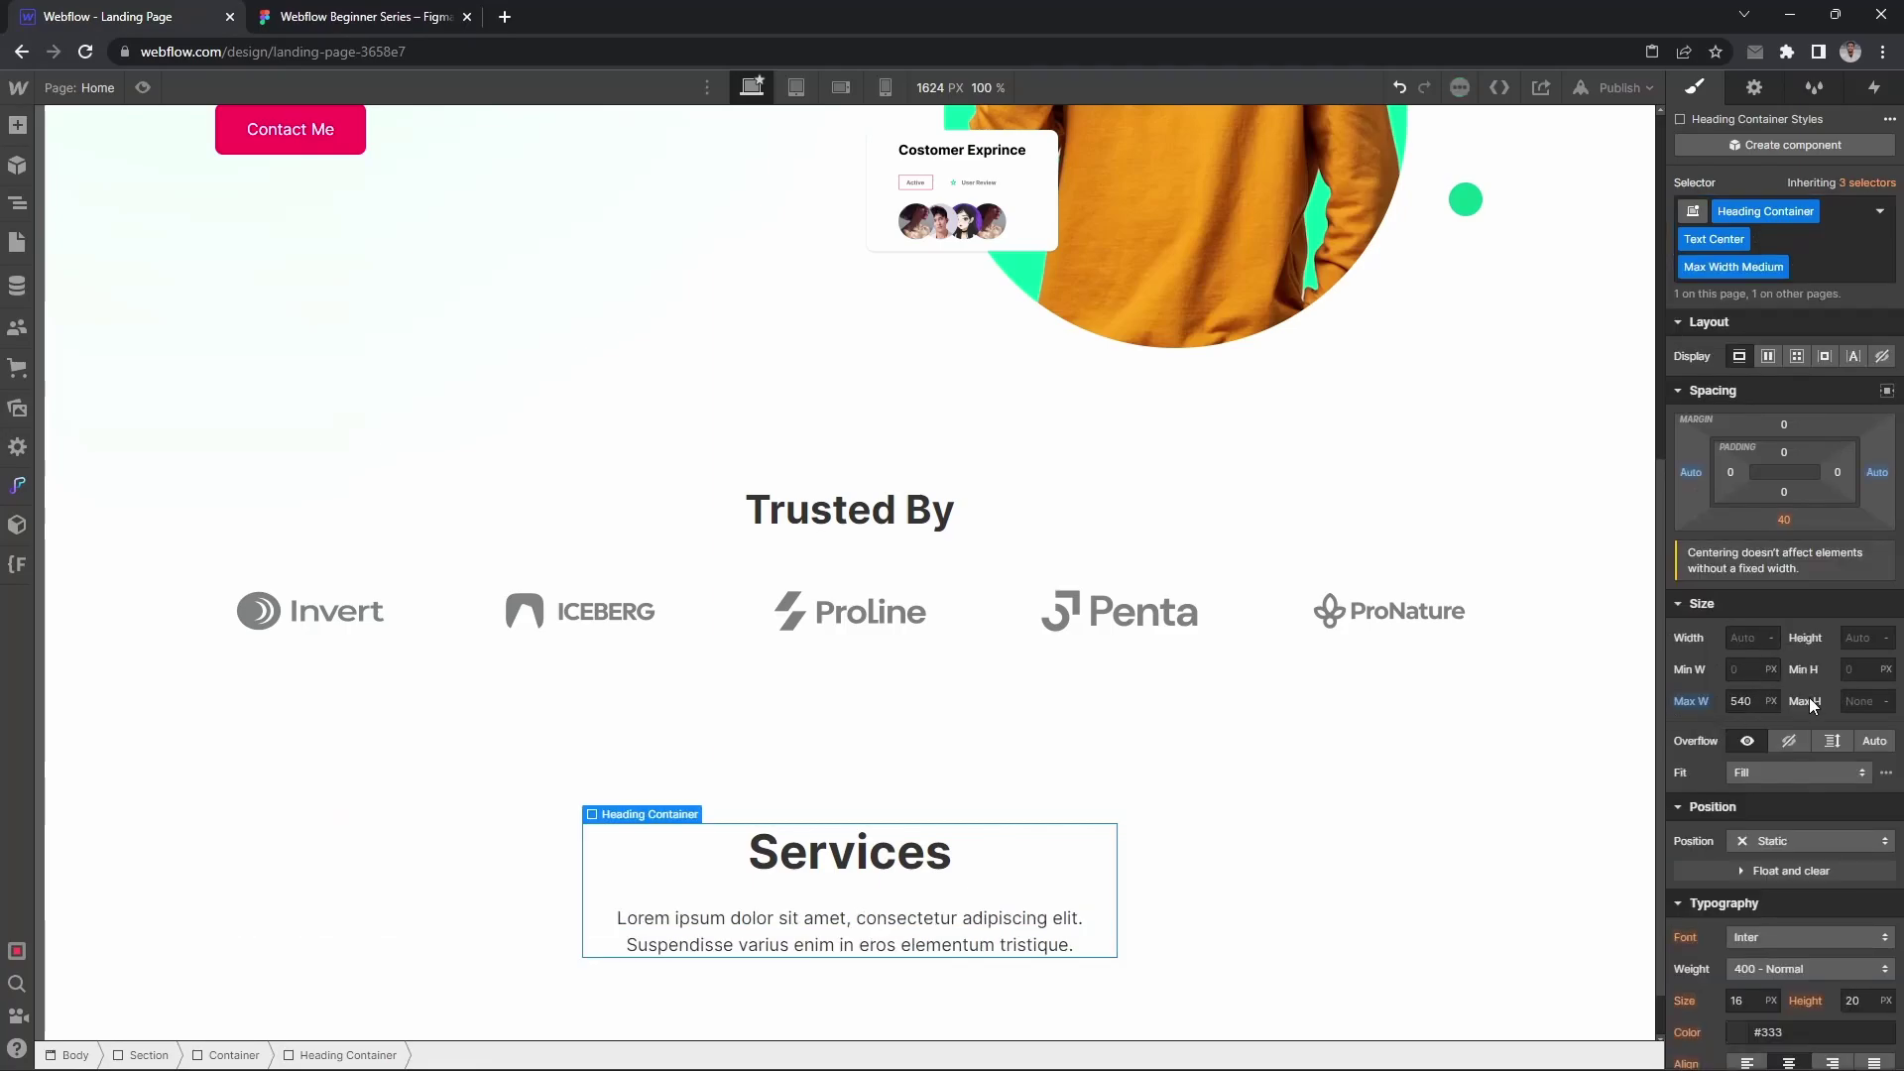
Step: Inspect the Services Wrapper with its cards in Figma, then select the Services section's Container in Webflow
{"action": "scroll", "coordinate": [1388, 645], "scroll_direction": "down", "scroll_amount": 1}
{"action": "left_click", "coordinate": [357, 16]}
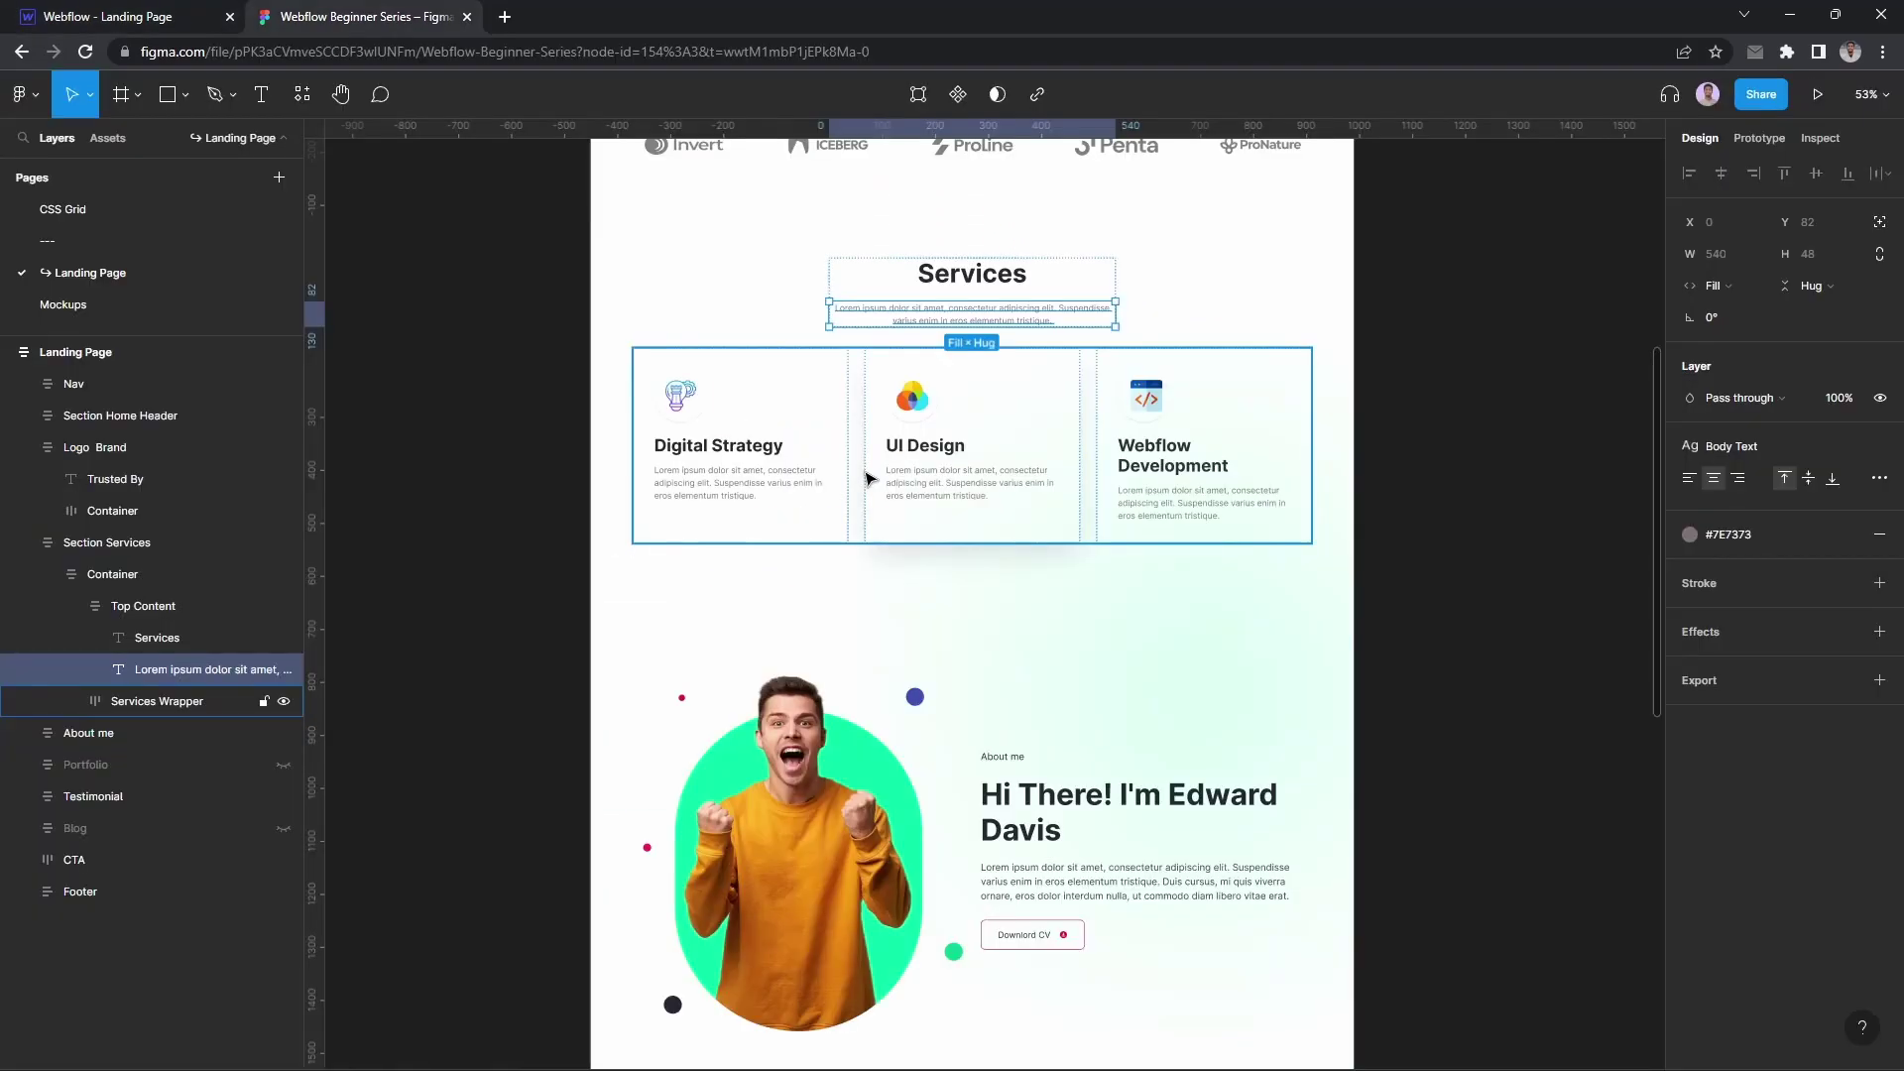
{"action": "key", "text": "ctrl+Tab"}
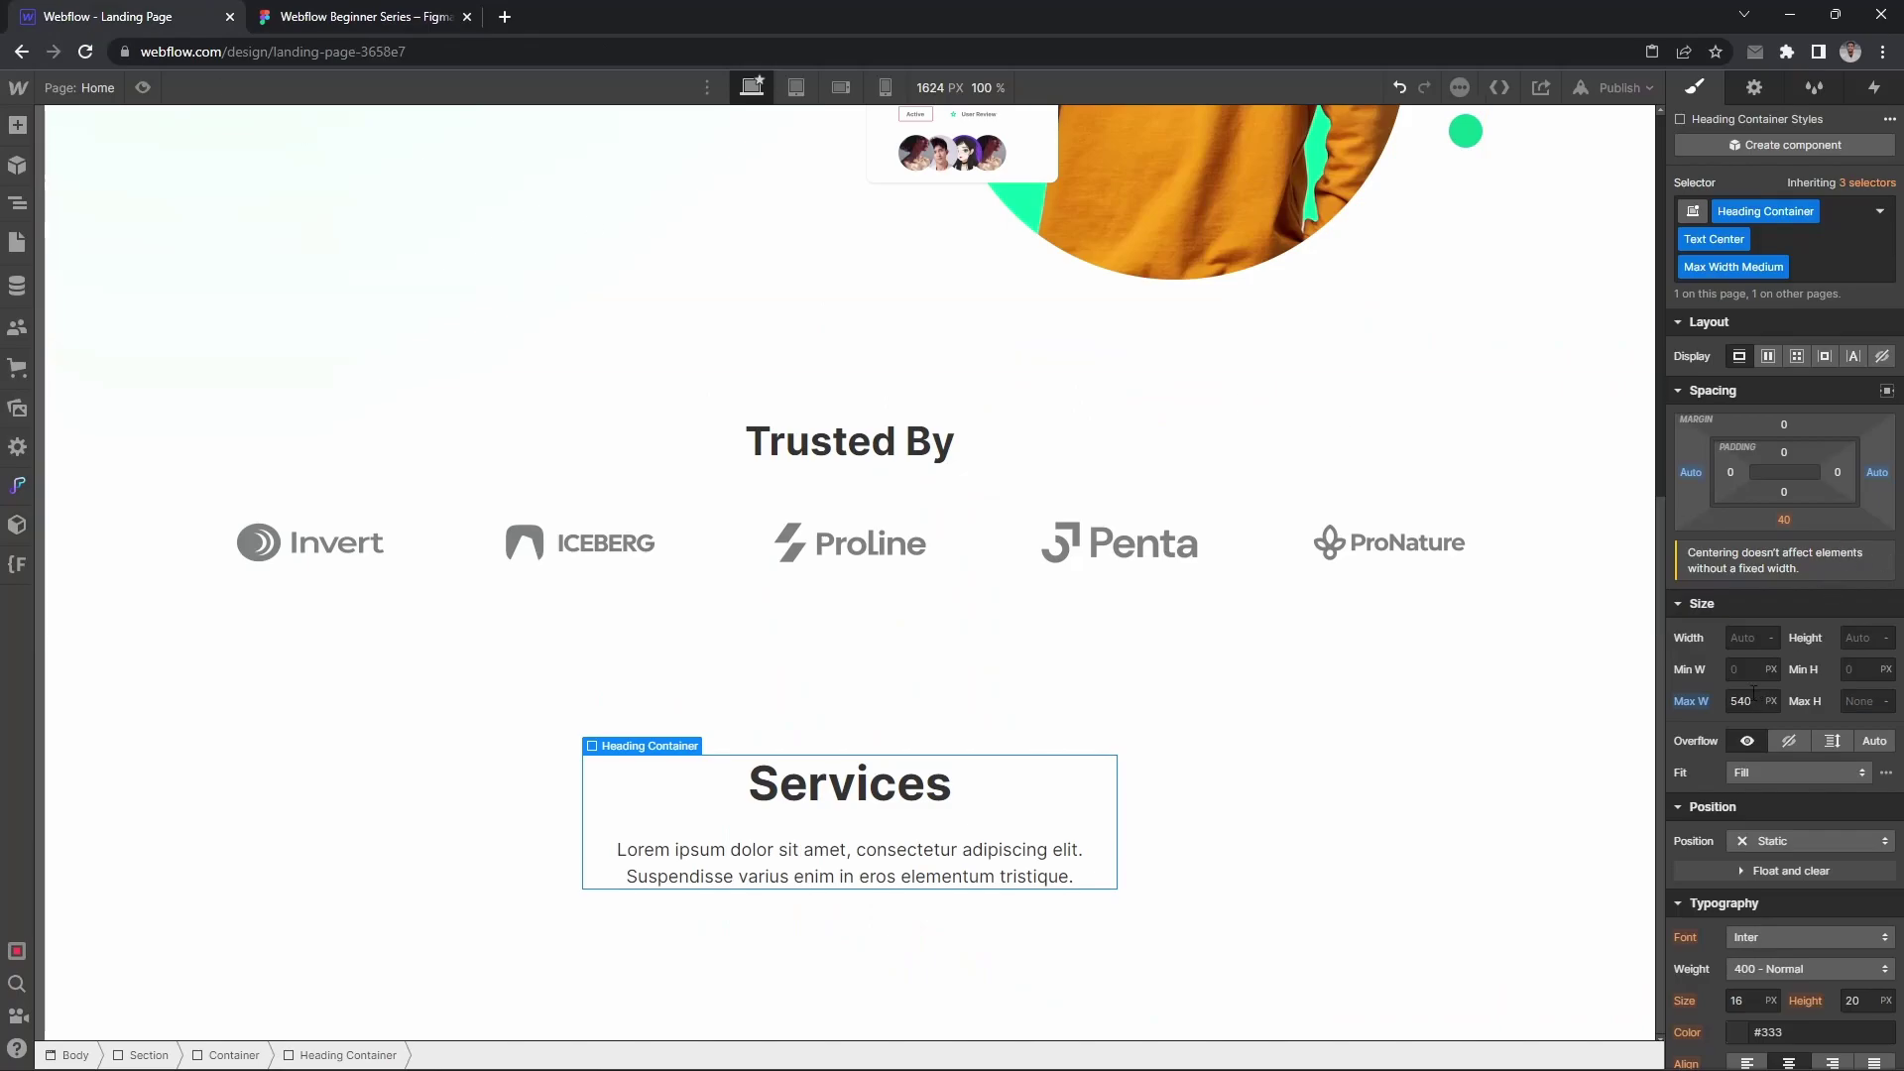
{"action": "key", "text": "ctrl+Tab"}
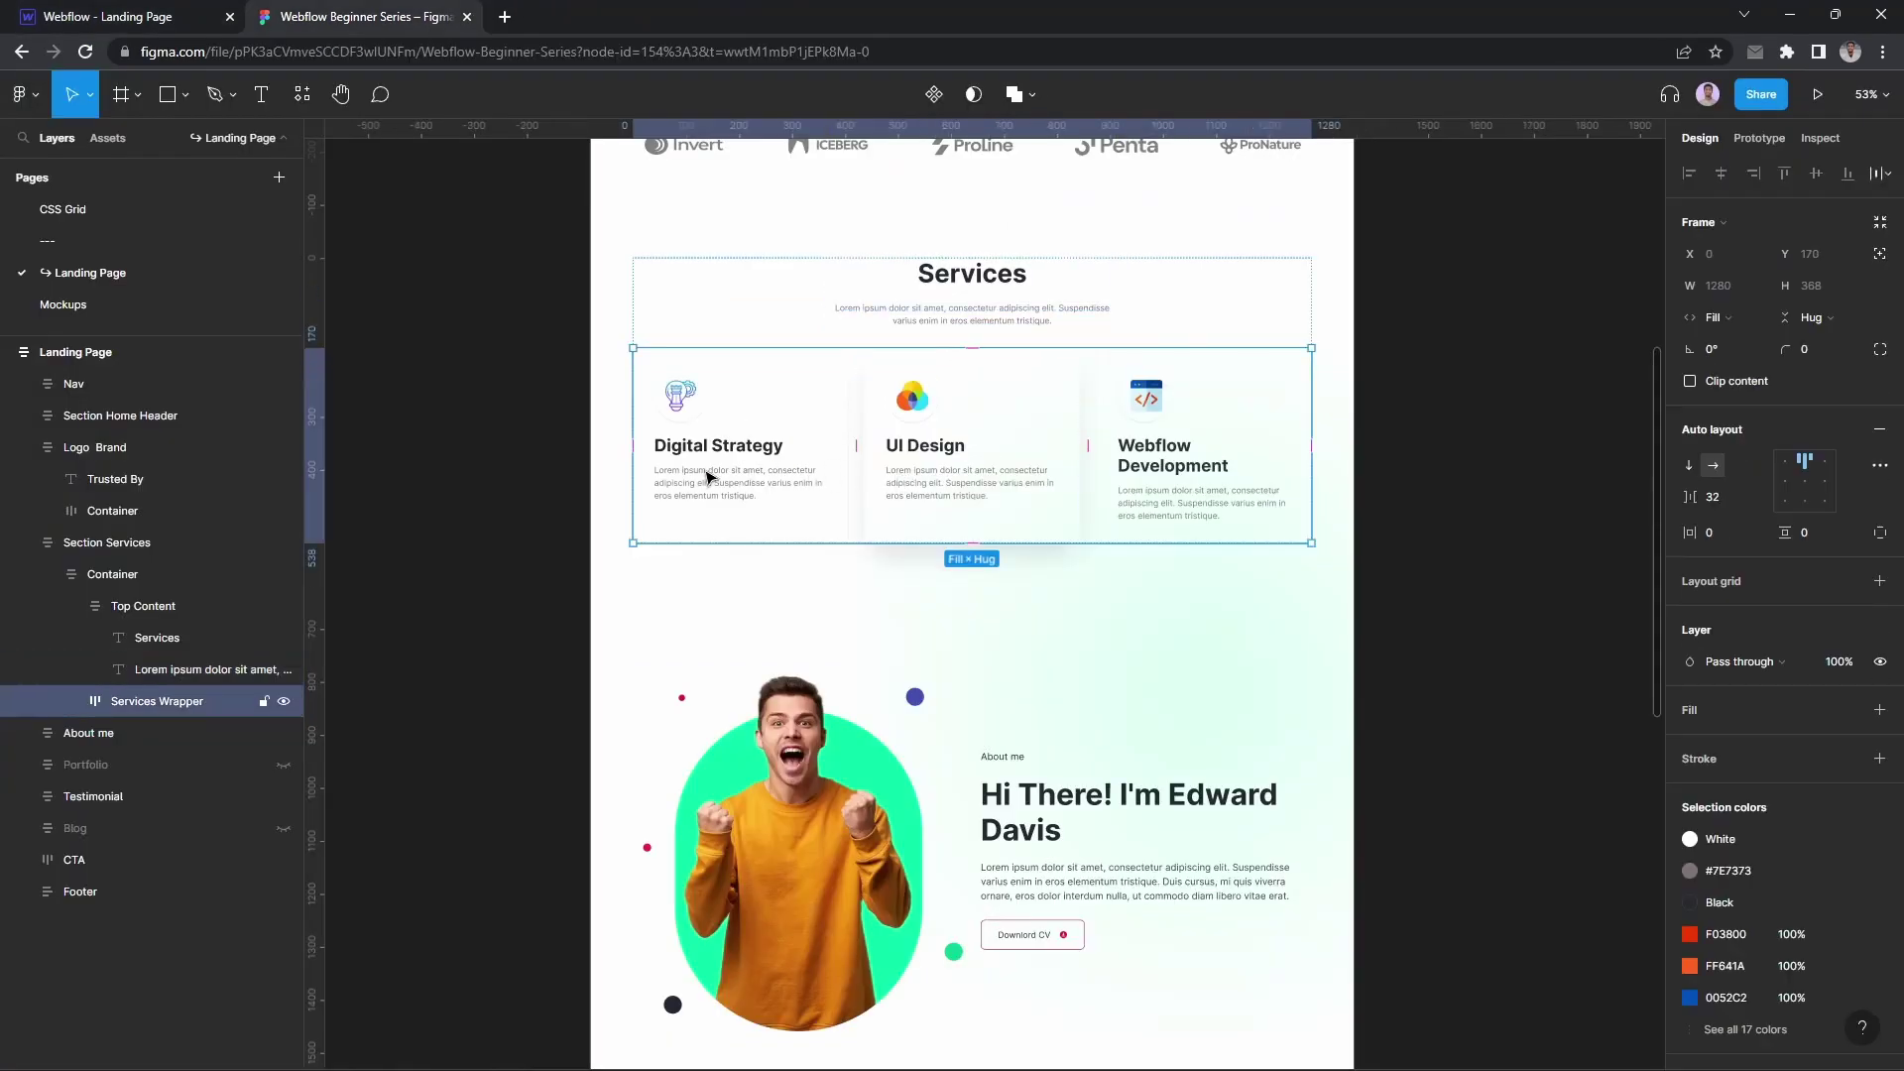
{"action": "key", "text": "ctrl+Tab"}
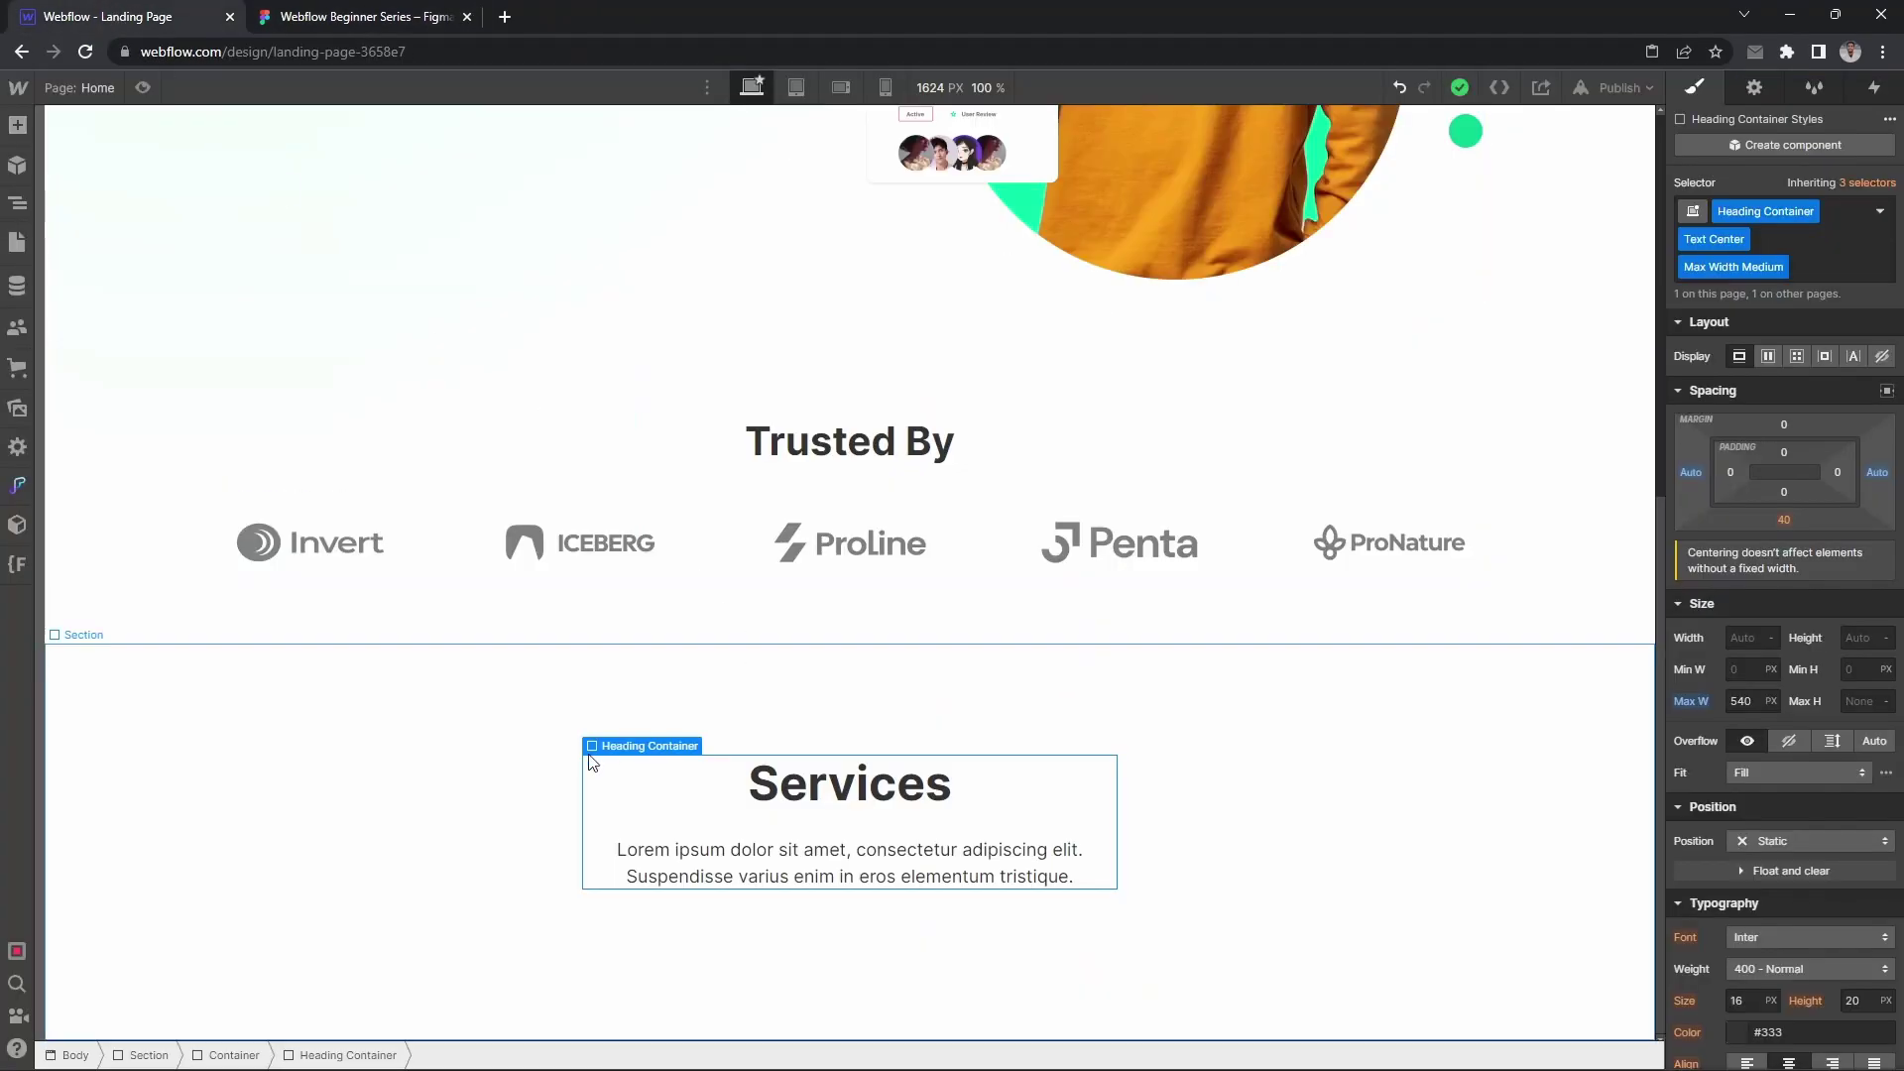
{"action": "key", "text": "z"}
{"action": "left_click", "coordinate": [78, 306]}
{"action": "left_click", "coordinate": [116, 282]}
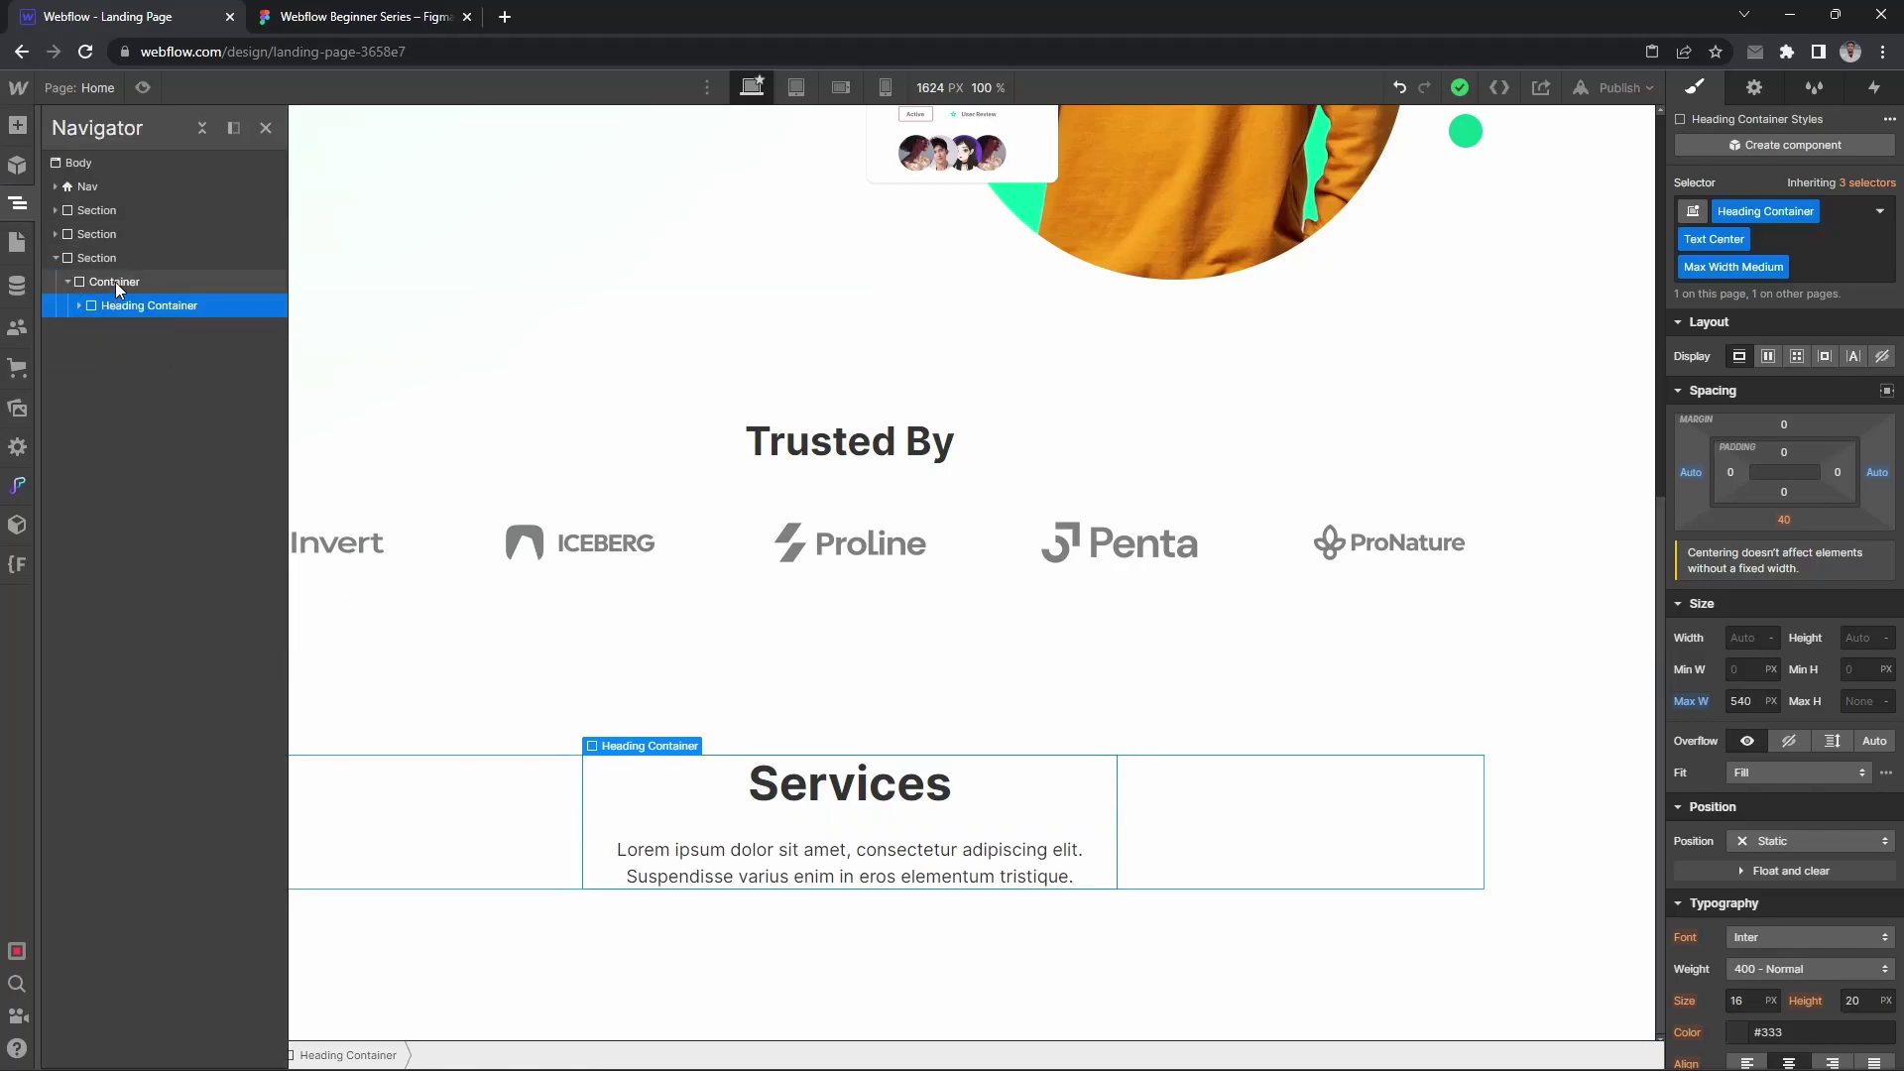
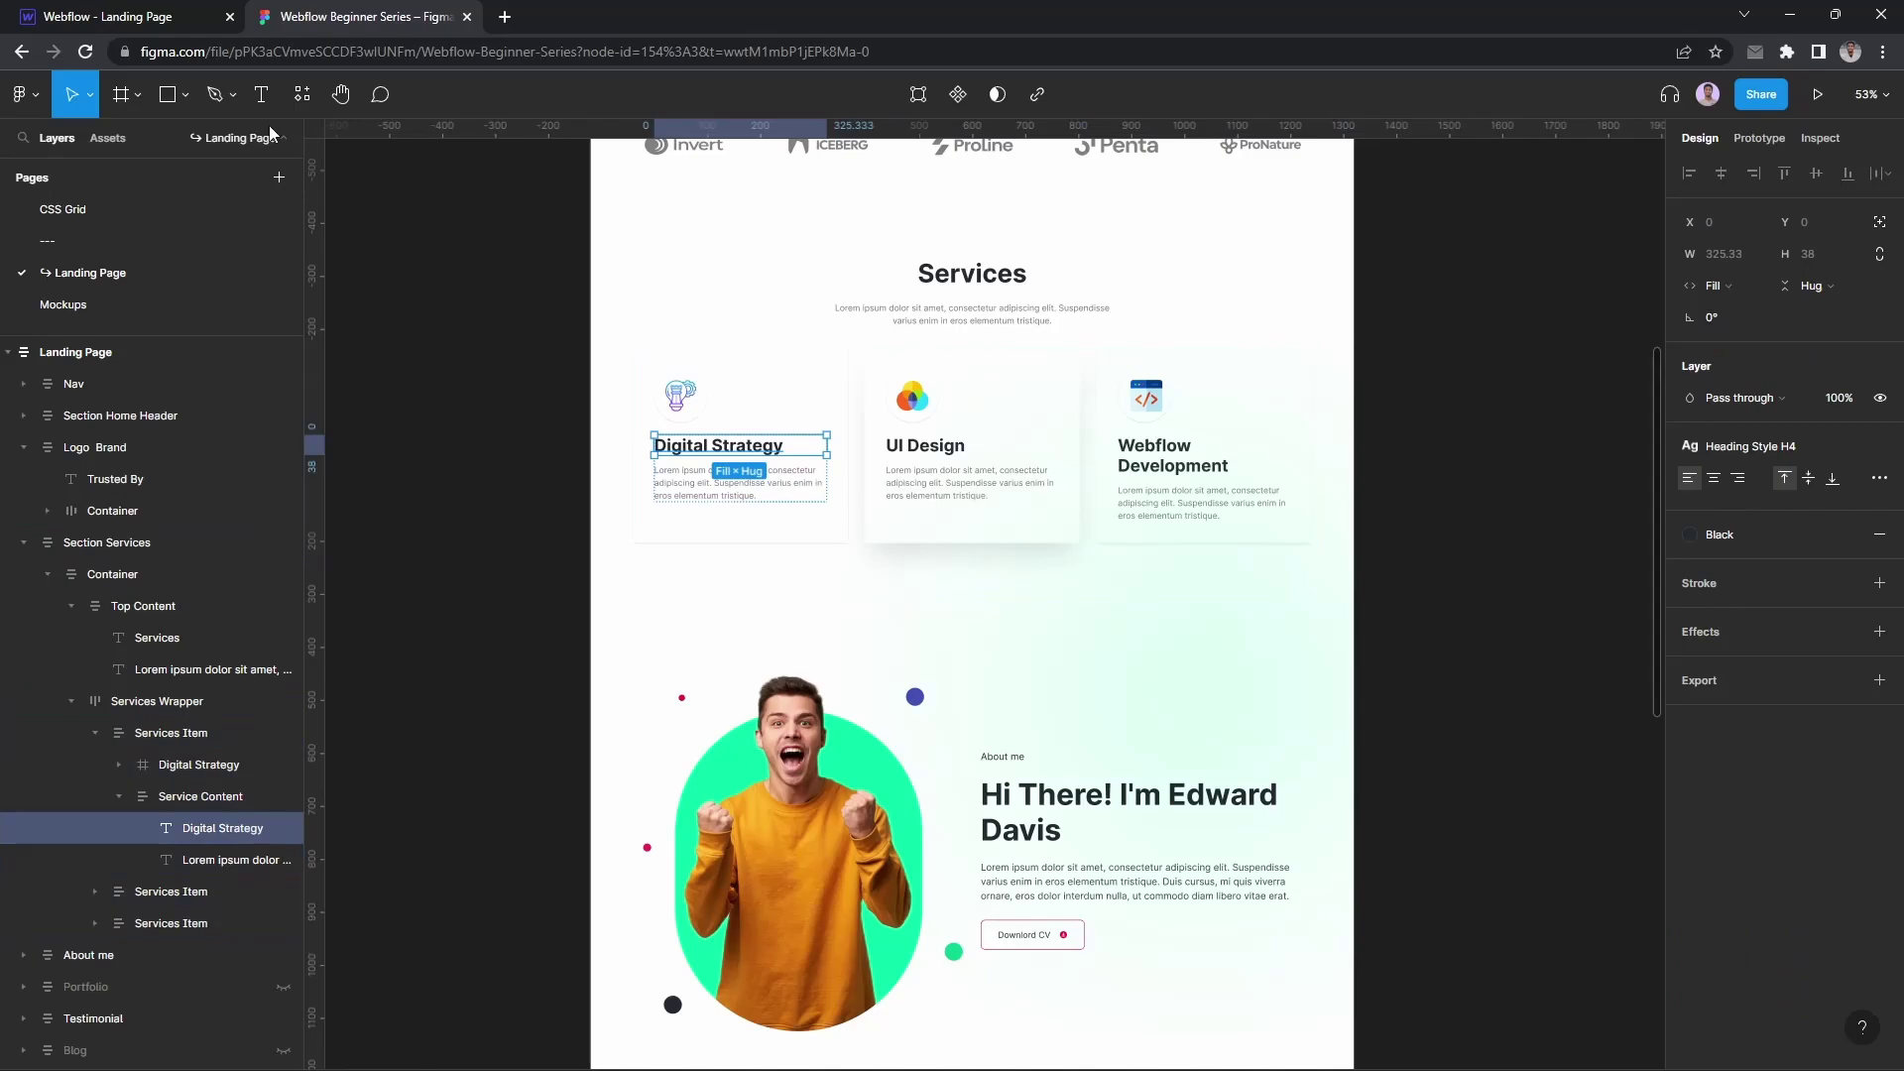
Step: Add an image element inside the Services Item block in Webflow and give it a new class named Services Icon
{"action": "key", "text": "ctrl+k"}
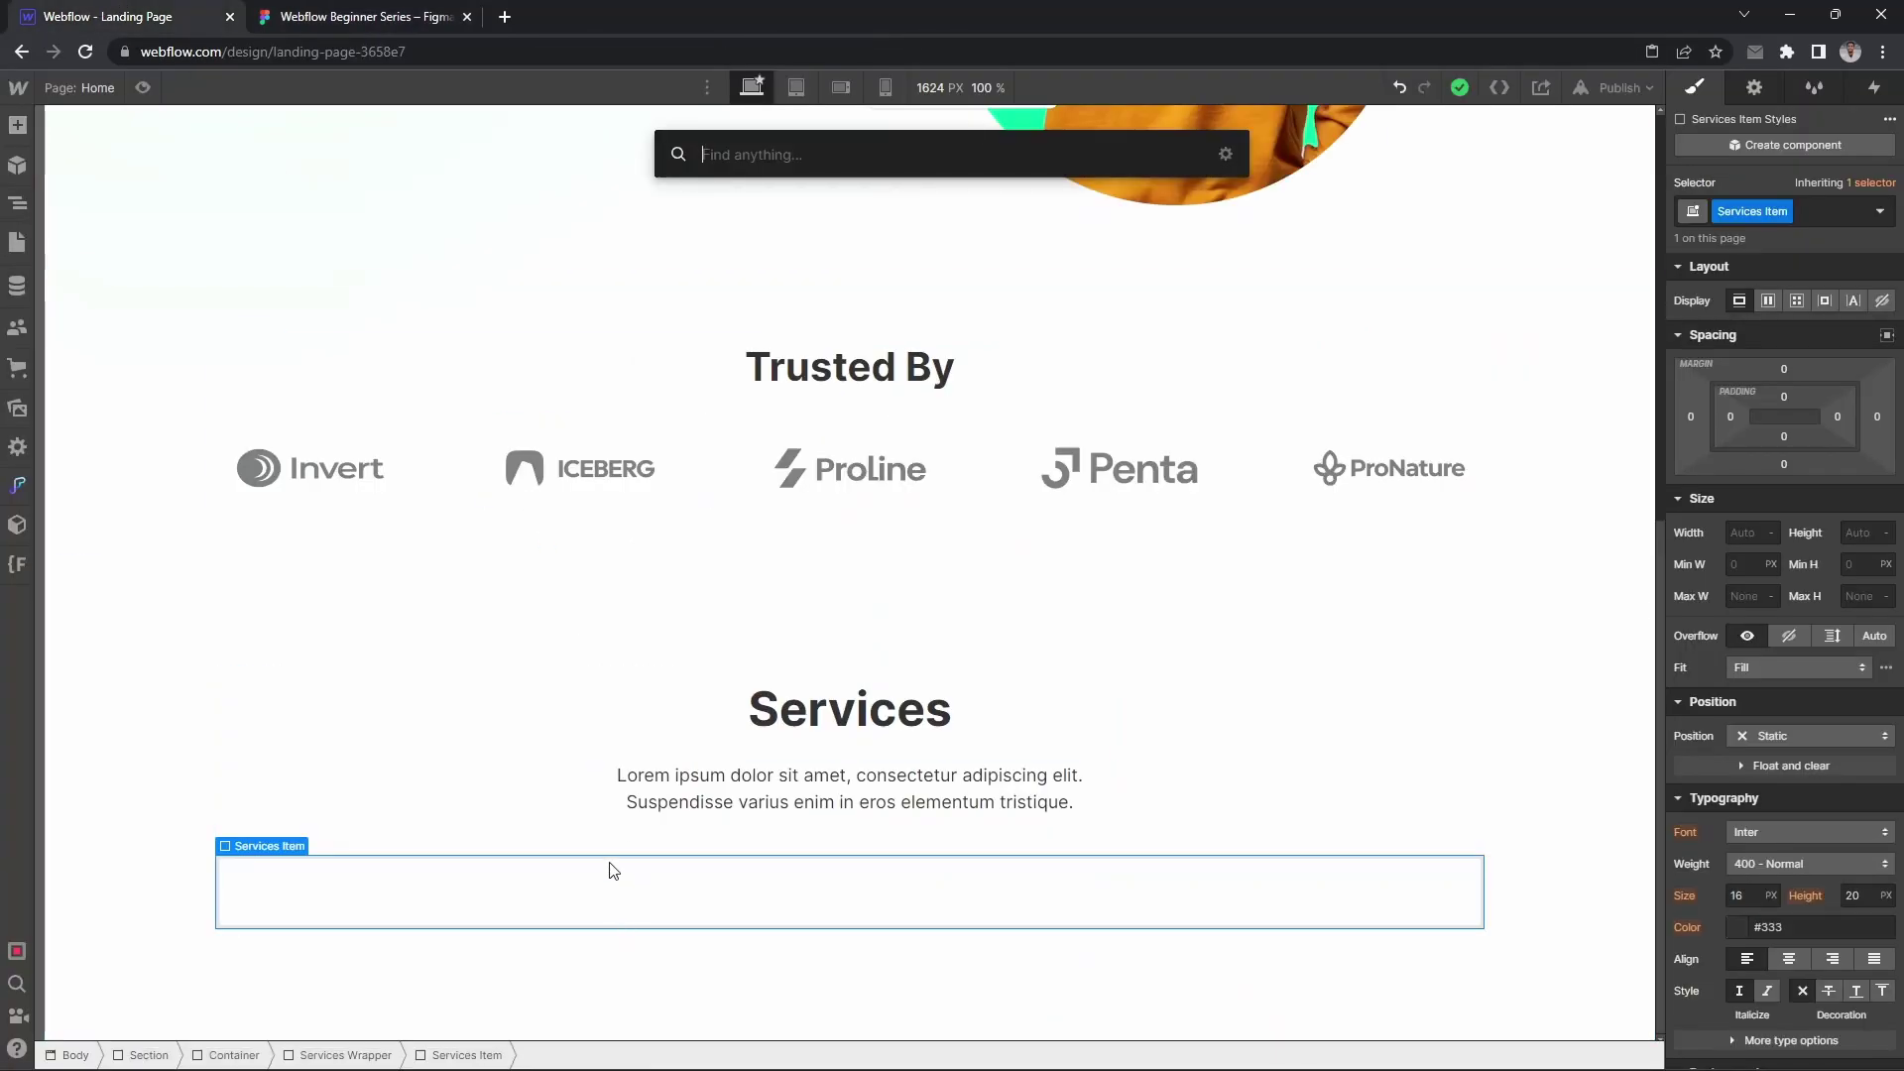
{"action": "type", "text": "image"}
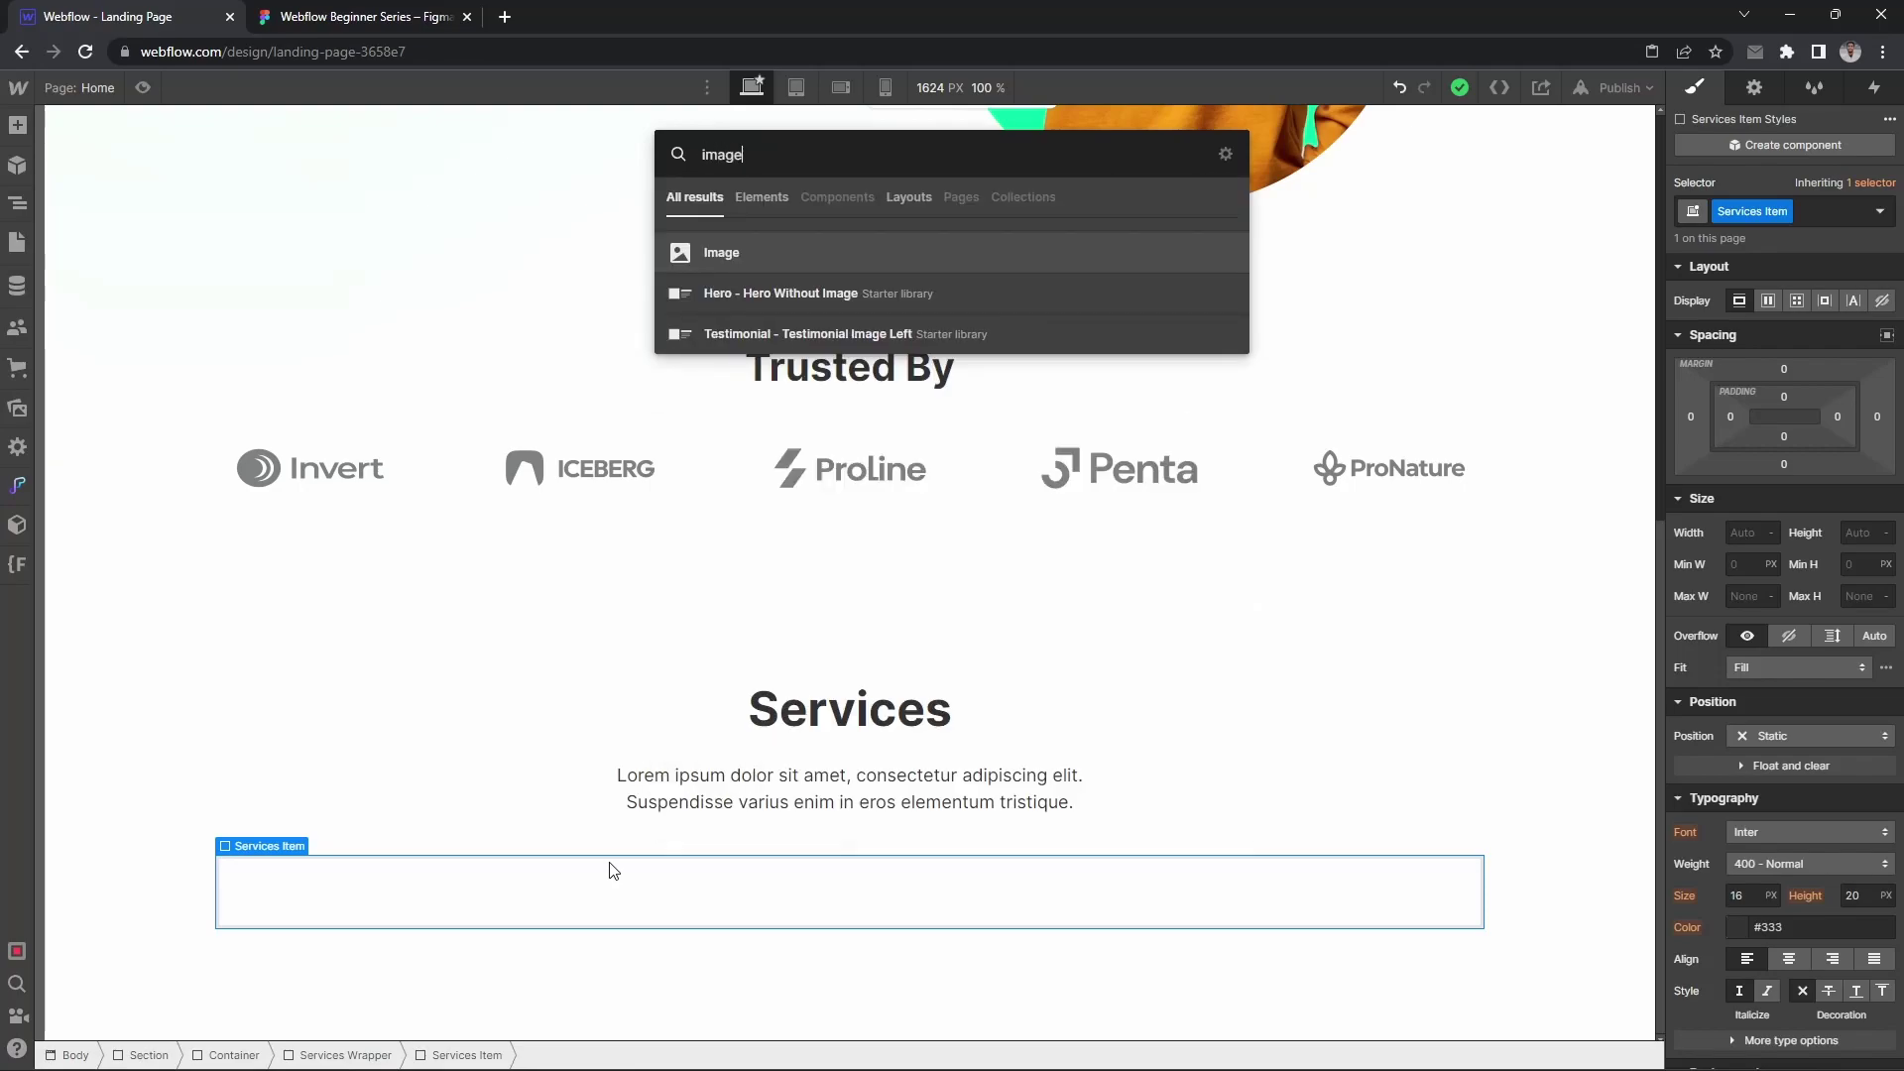
{"action": "key", "text": "Return"}
{"action": "key", "text": "ctrl+Return"}
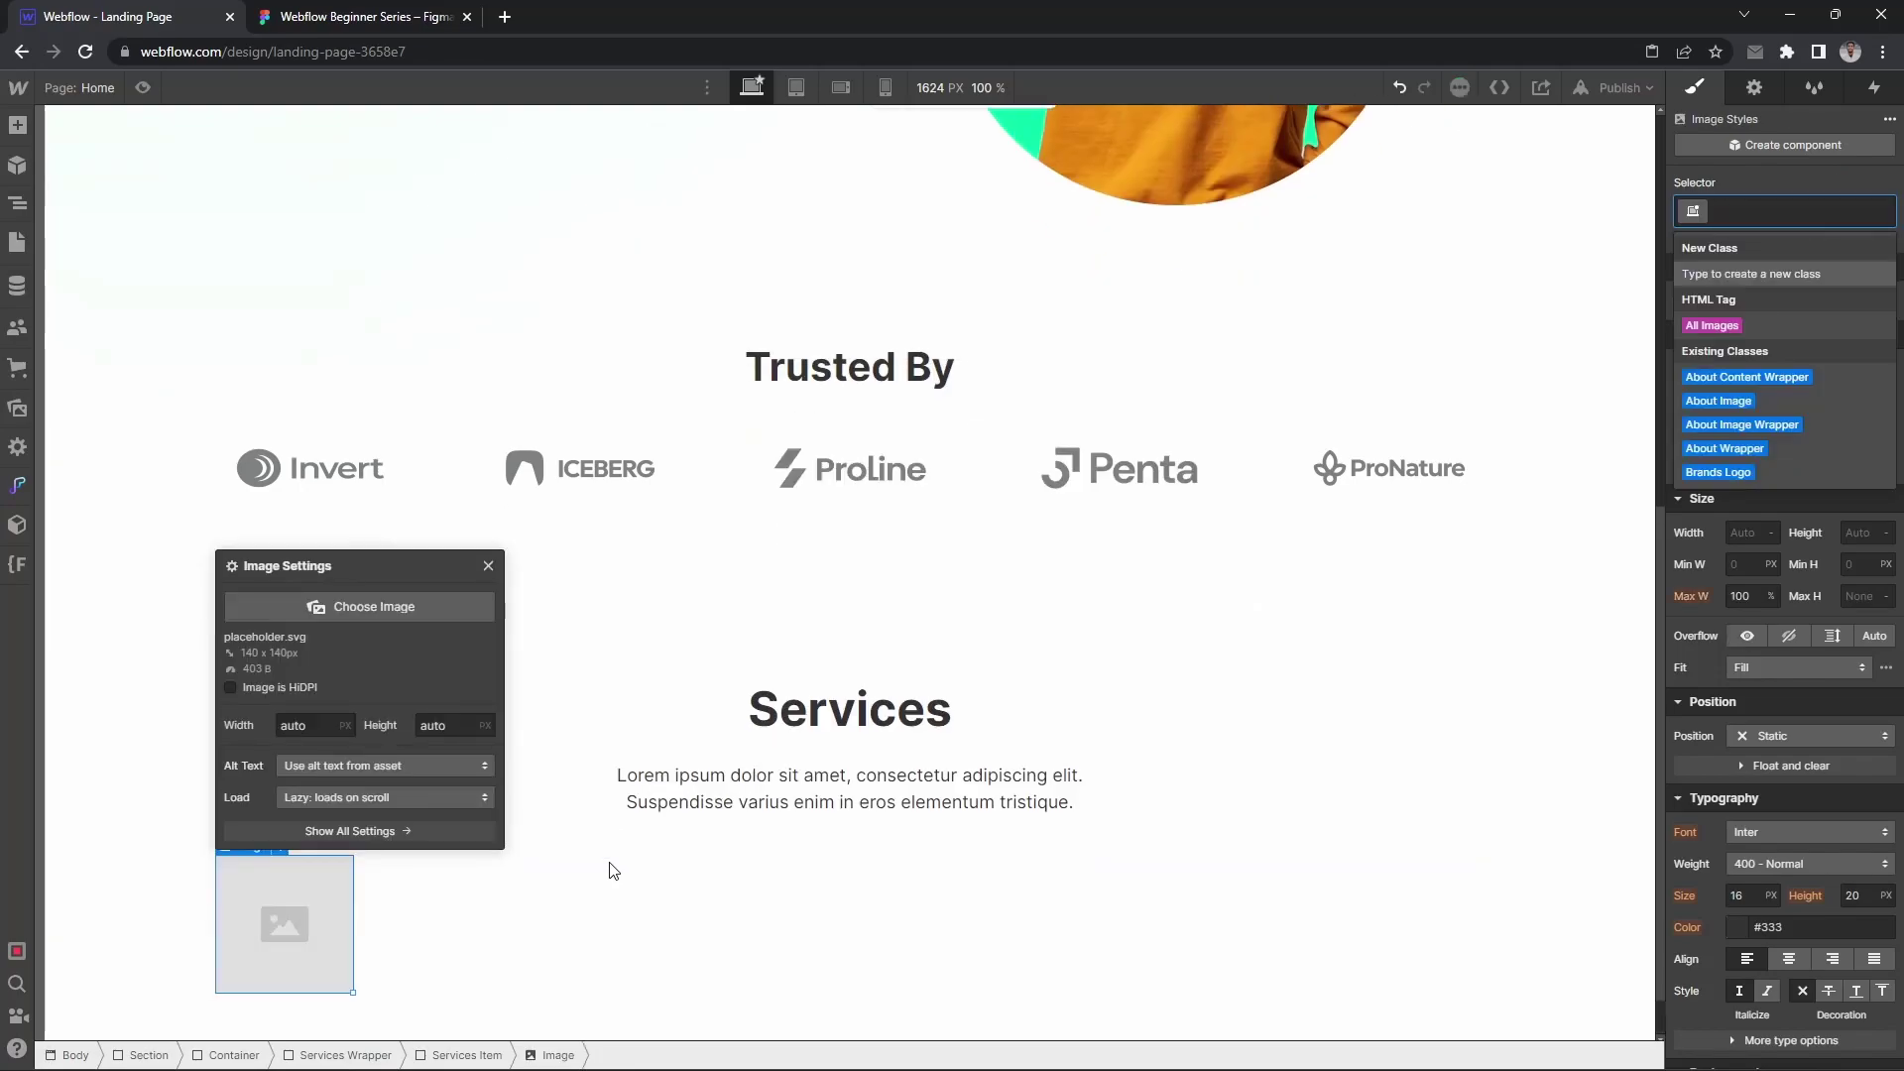
{"action": "type", "text": "Ser"}
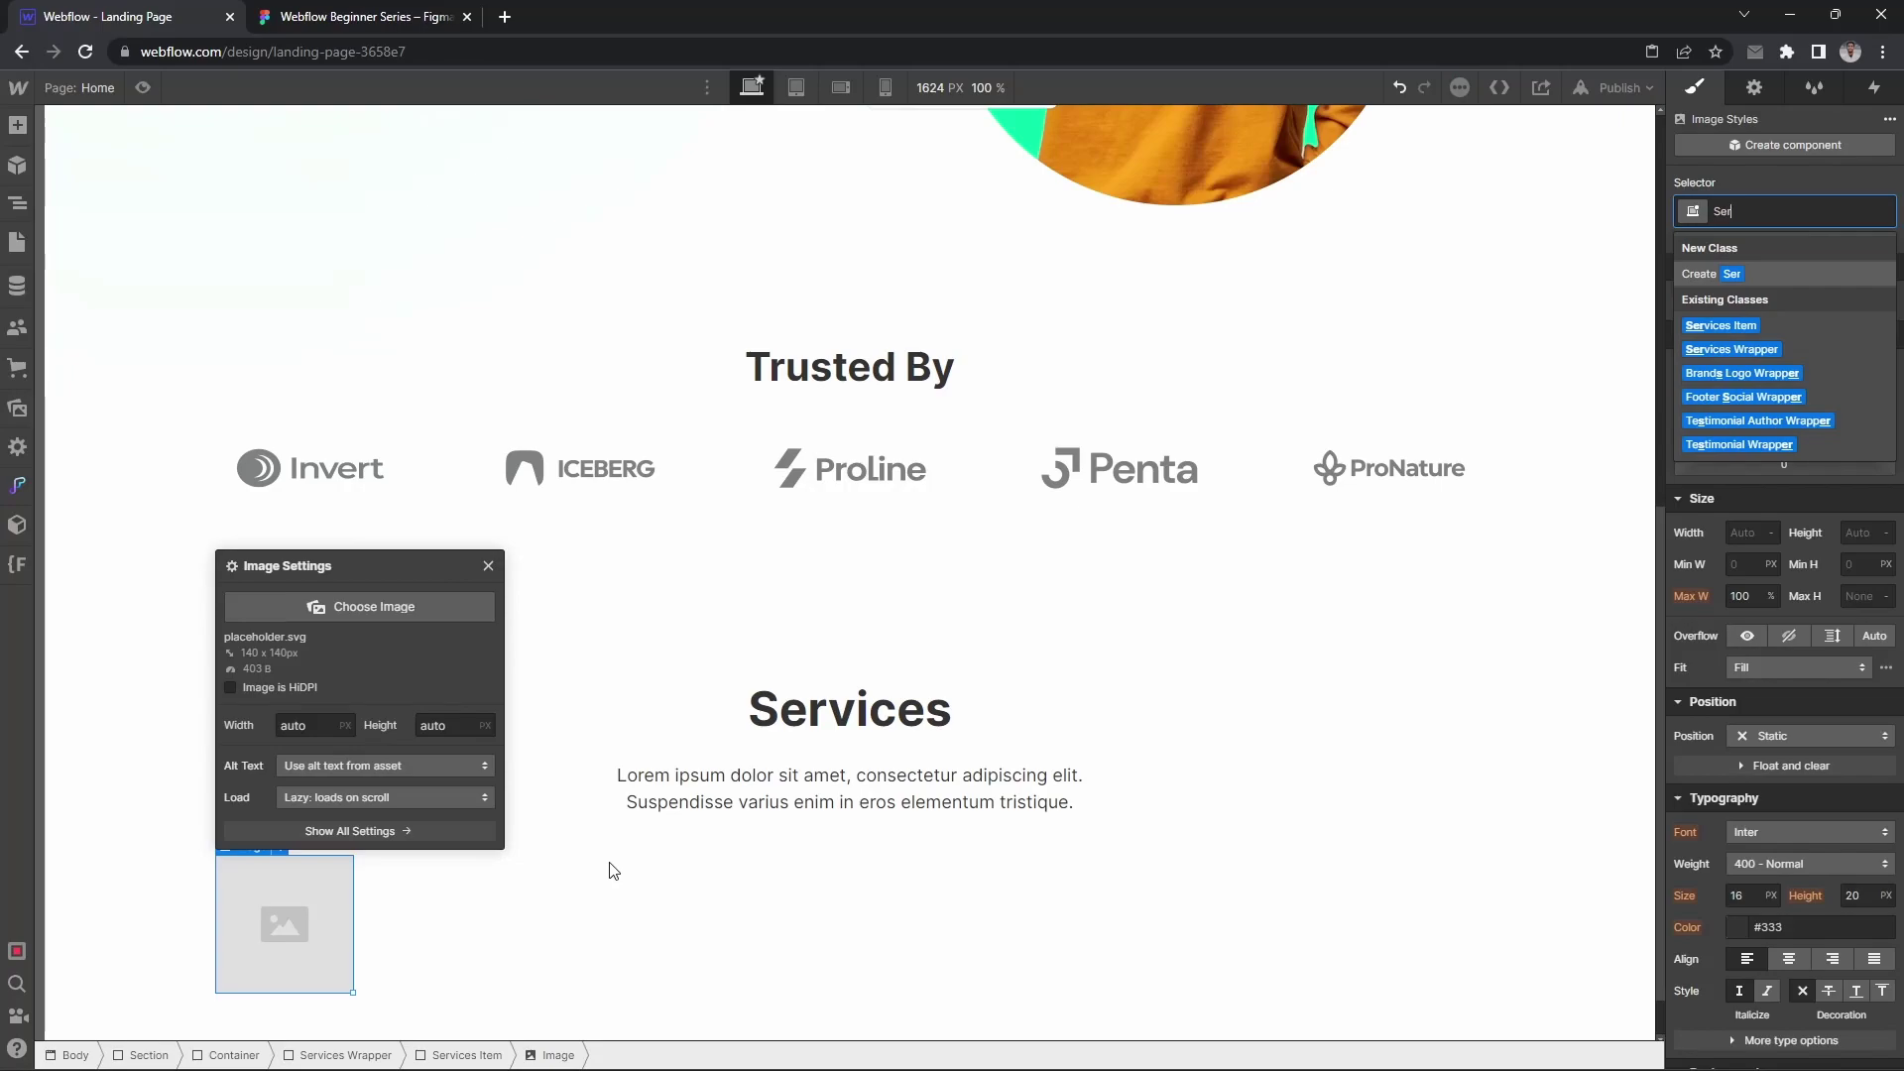
{"action": "type", "text": "vices Icon"}
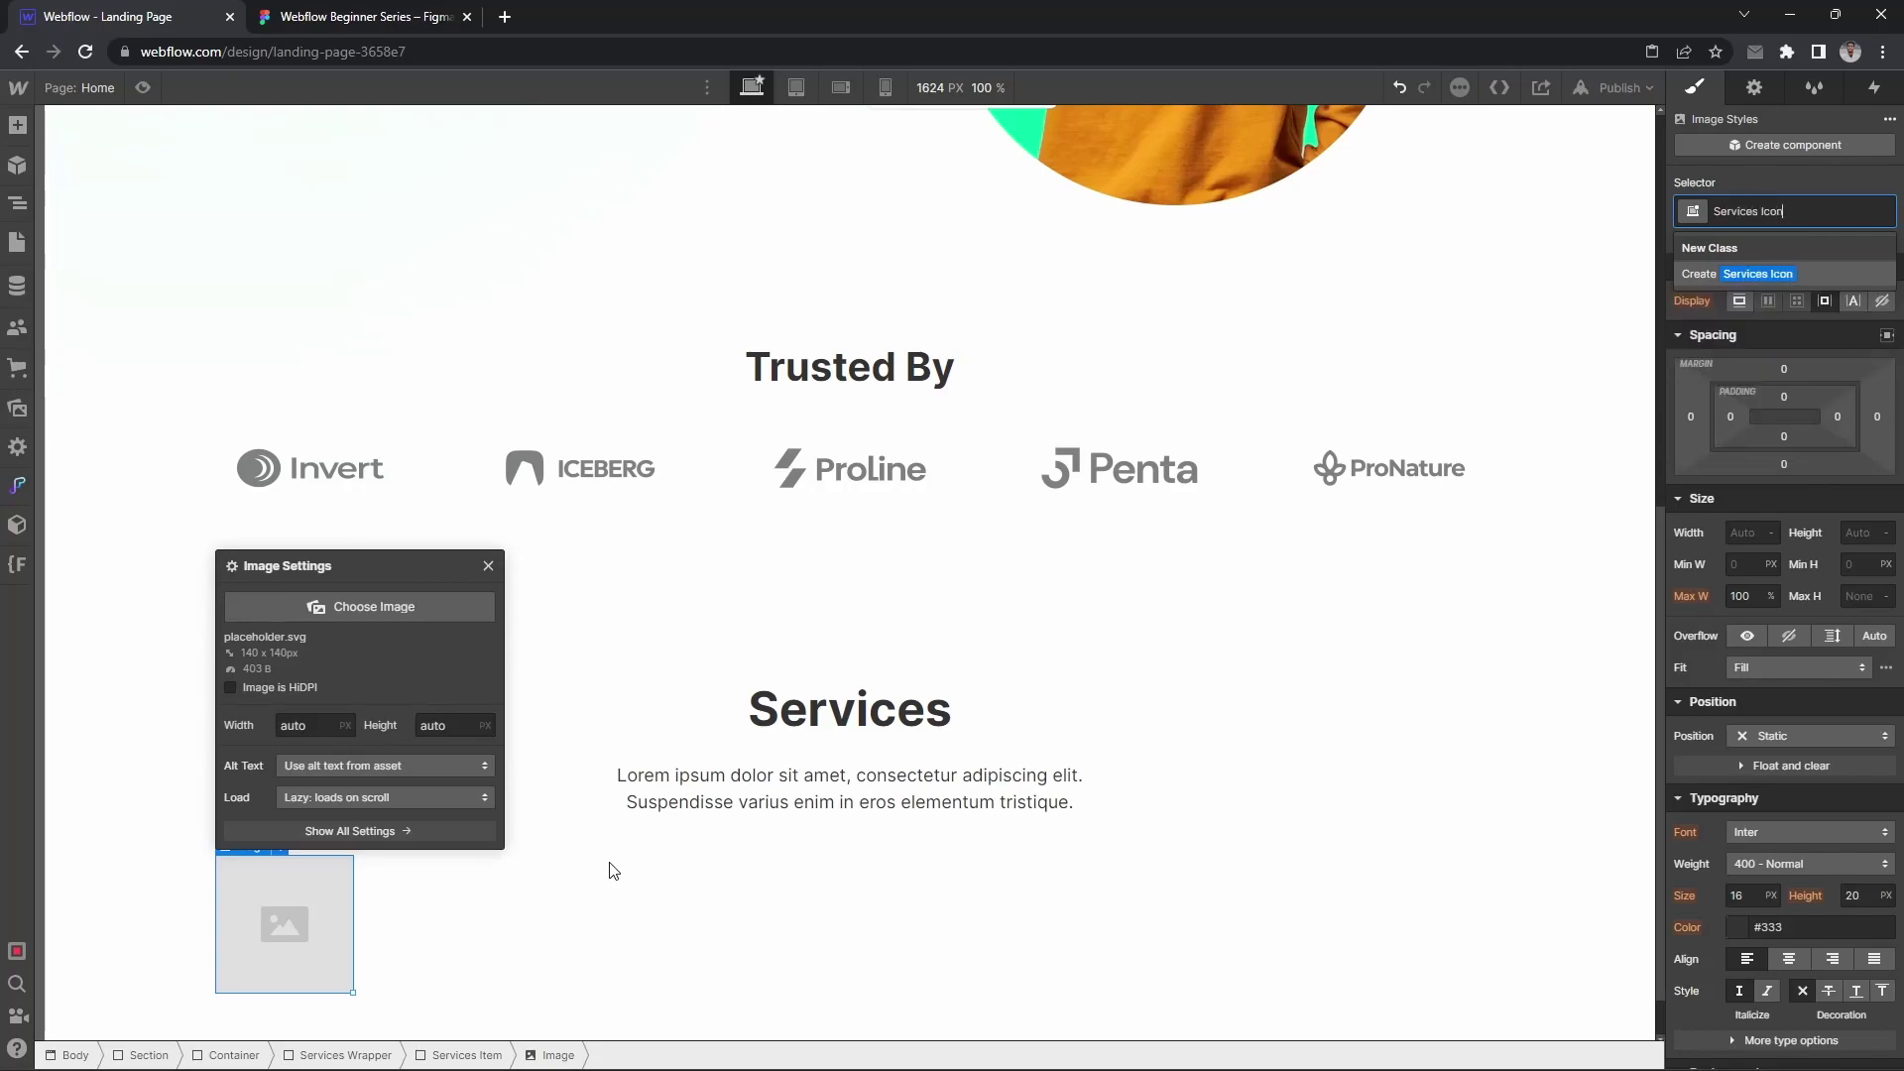
{"action": "key", "text": "Return"}
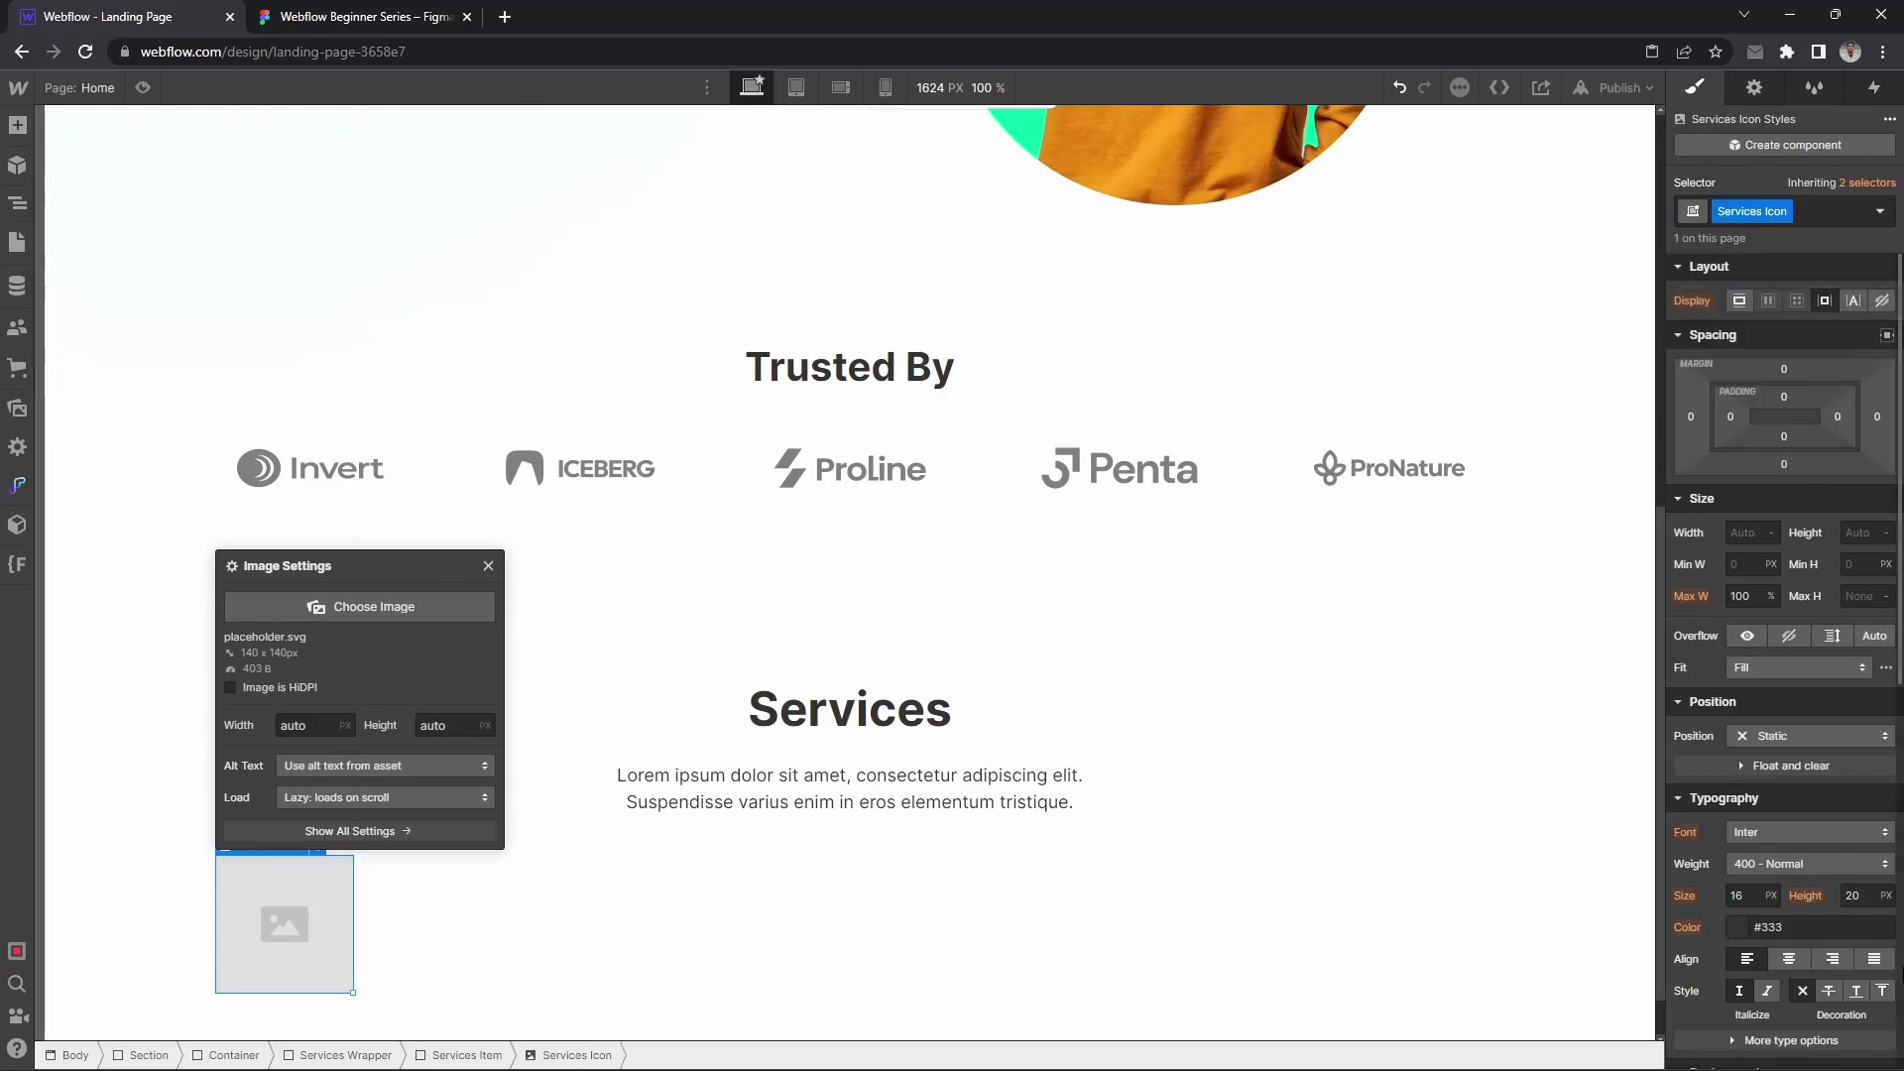
Step: Set the Services Icon image to Digital Strategy.png, matching the Figma card, and mark it as HiDPI
{"action": "left_click", "coordinate": [314, 607]}
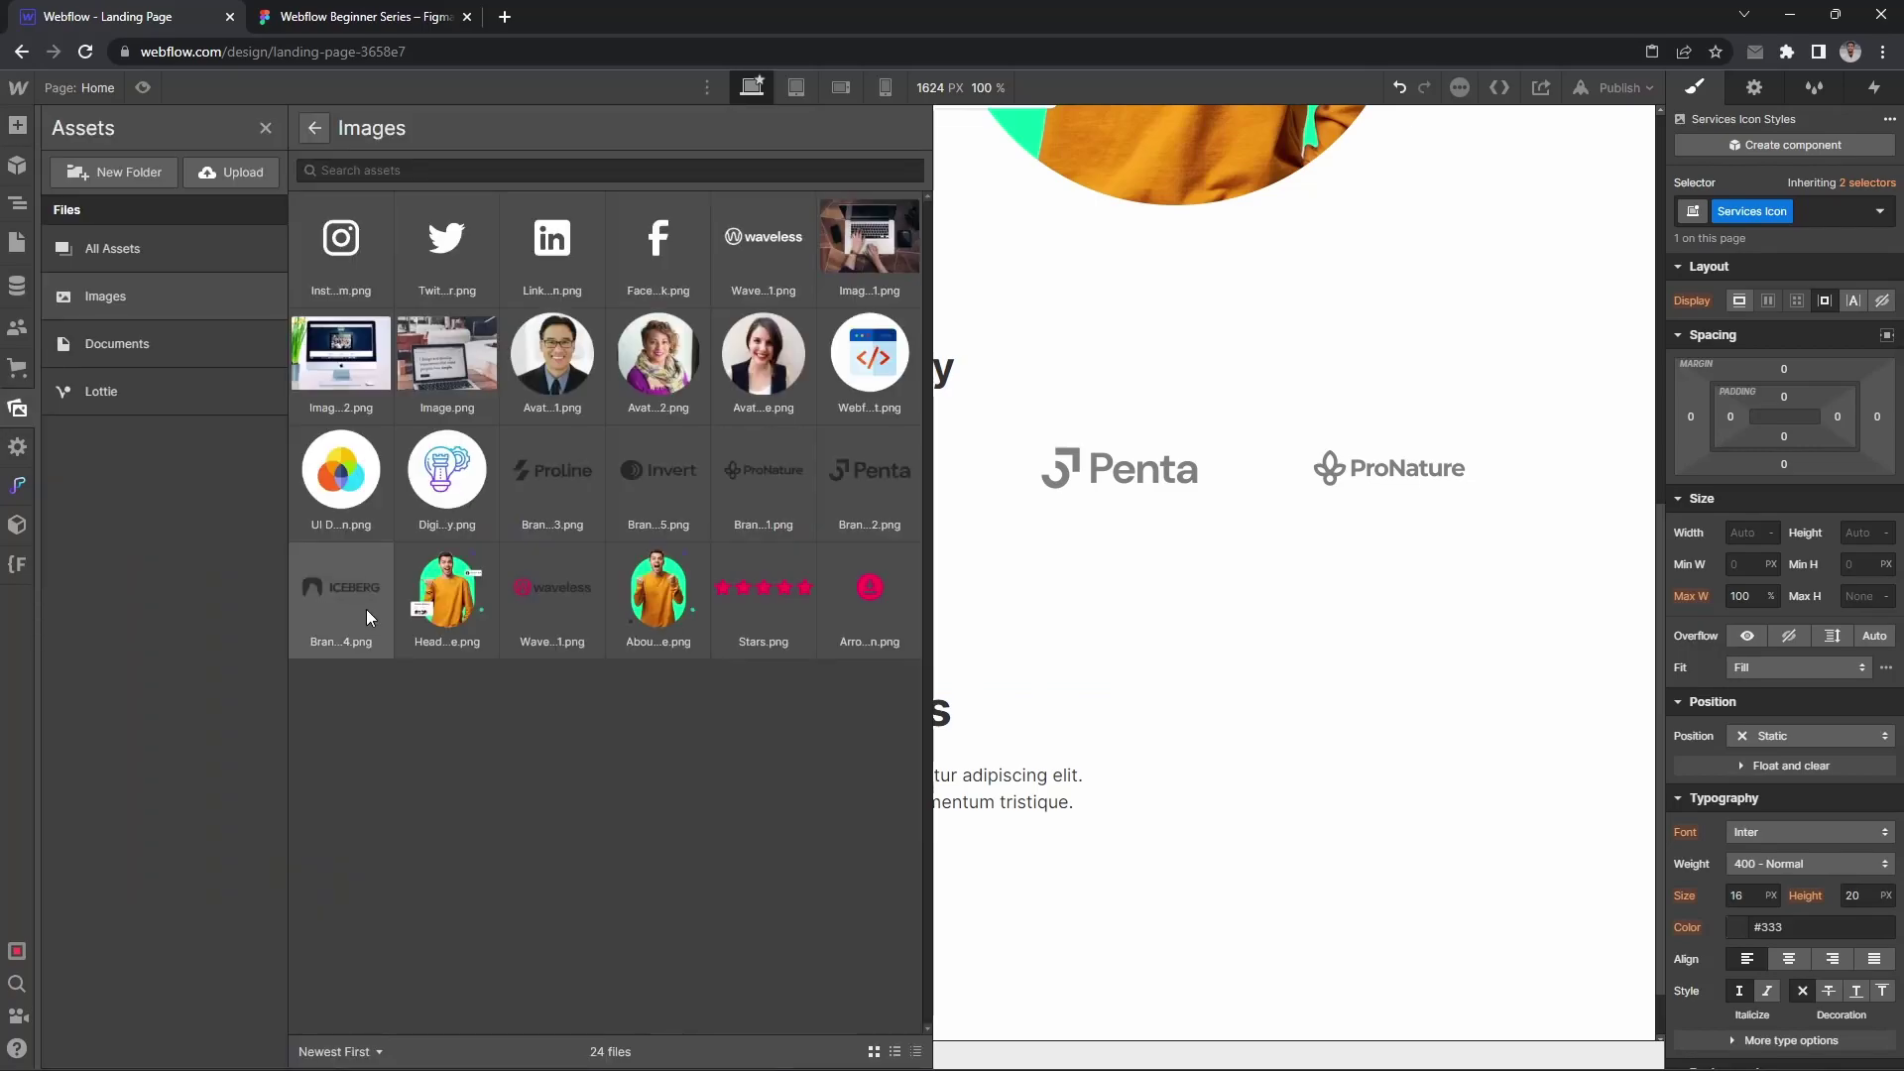
{"action": "left_click", "coordinate": [357, 17]}
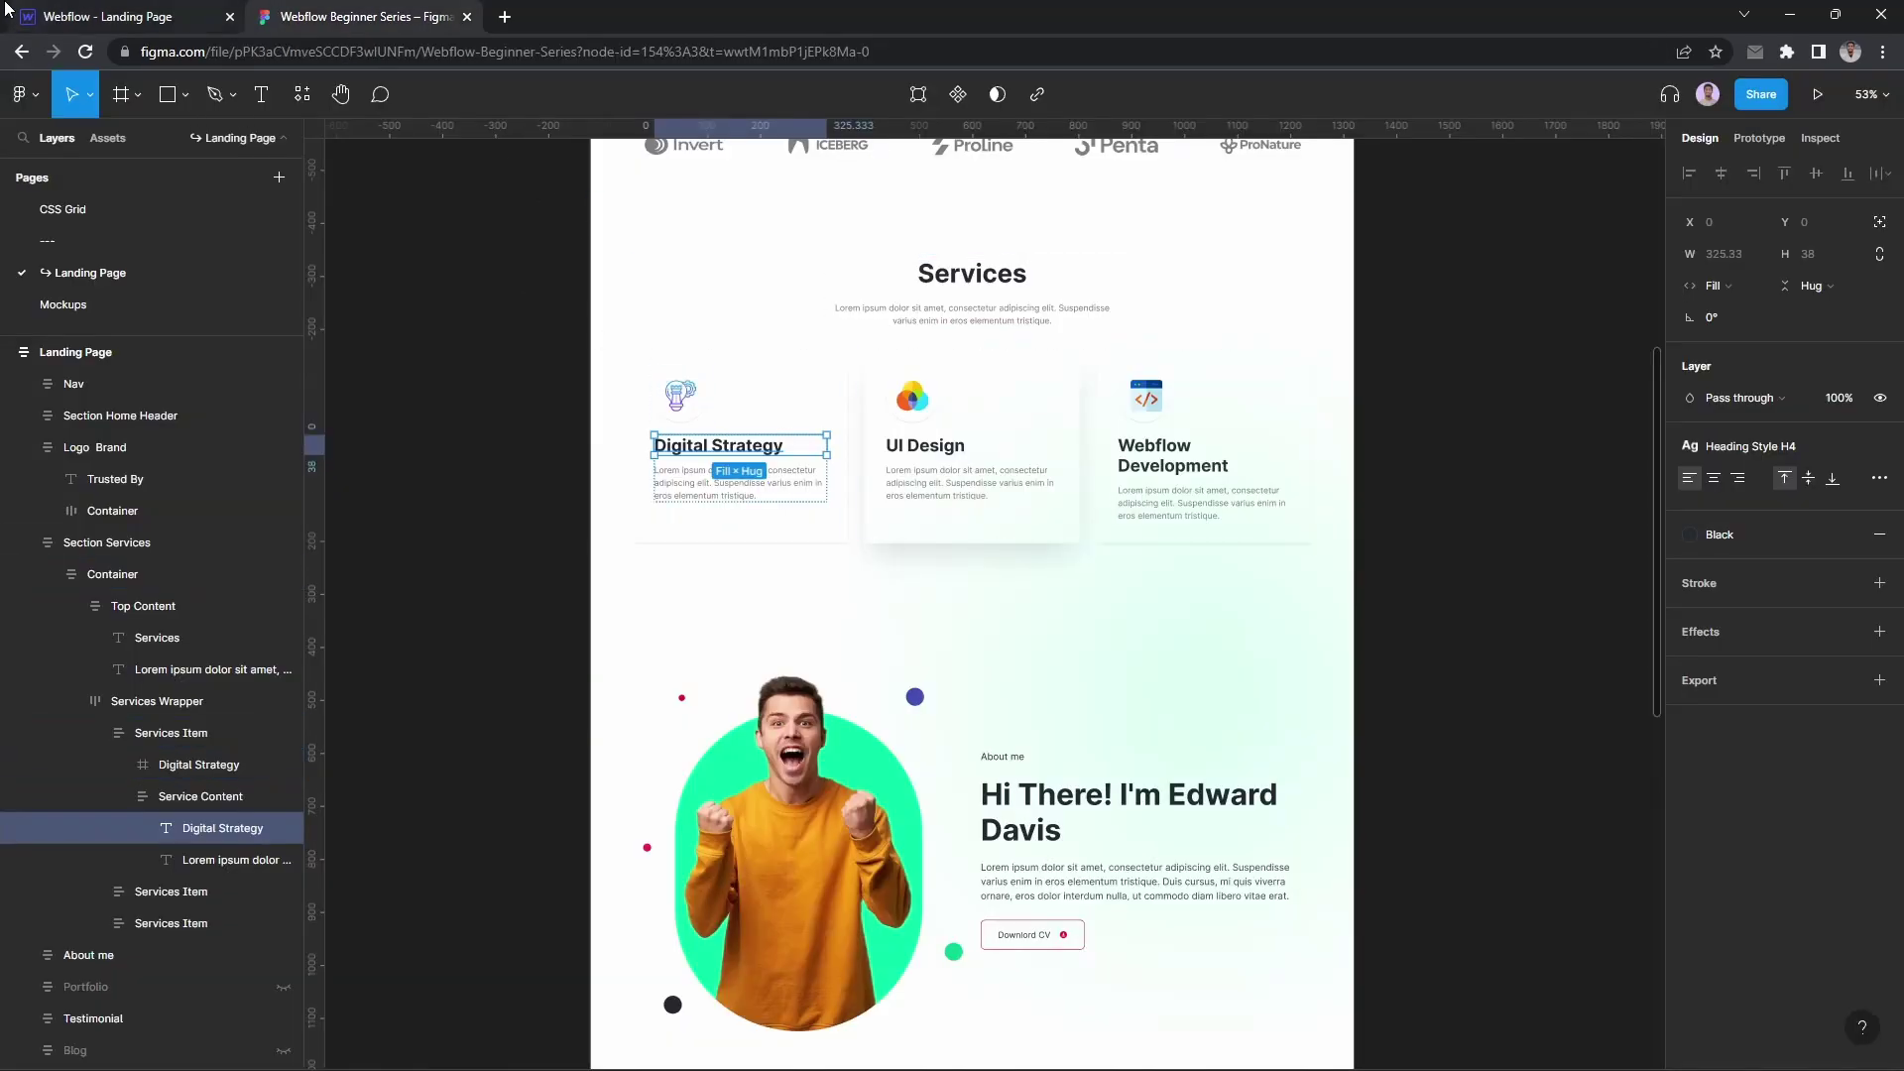
{"action": "left_click", "coordinate": [109, 17]}
{"action": "left_click", "coordinate": [463, 488]}
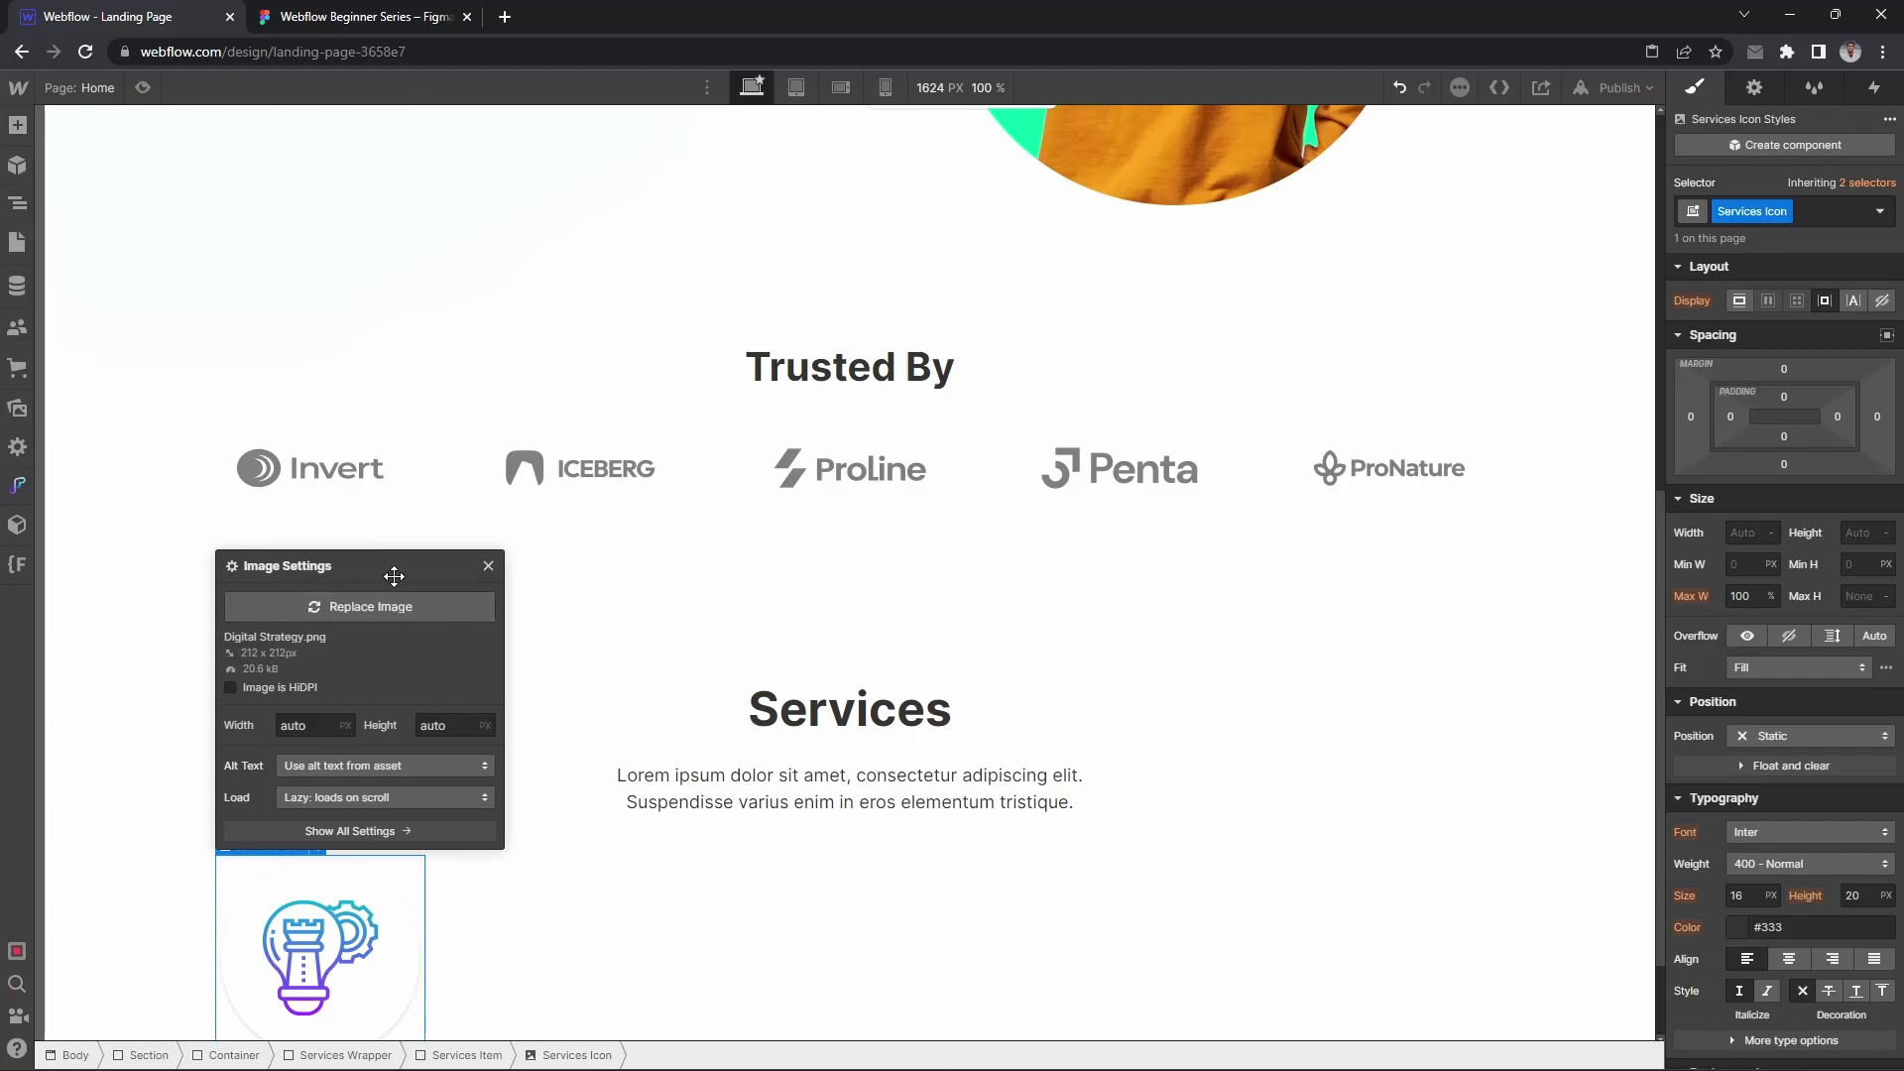
{"action": "left_click_drag", "start_coordinate": [391, 569], "coordinate": [984, 389]}
{"action": "left_click", "coordinate": [855, 510]}
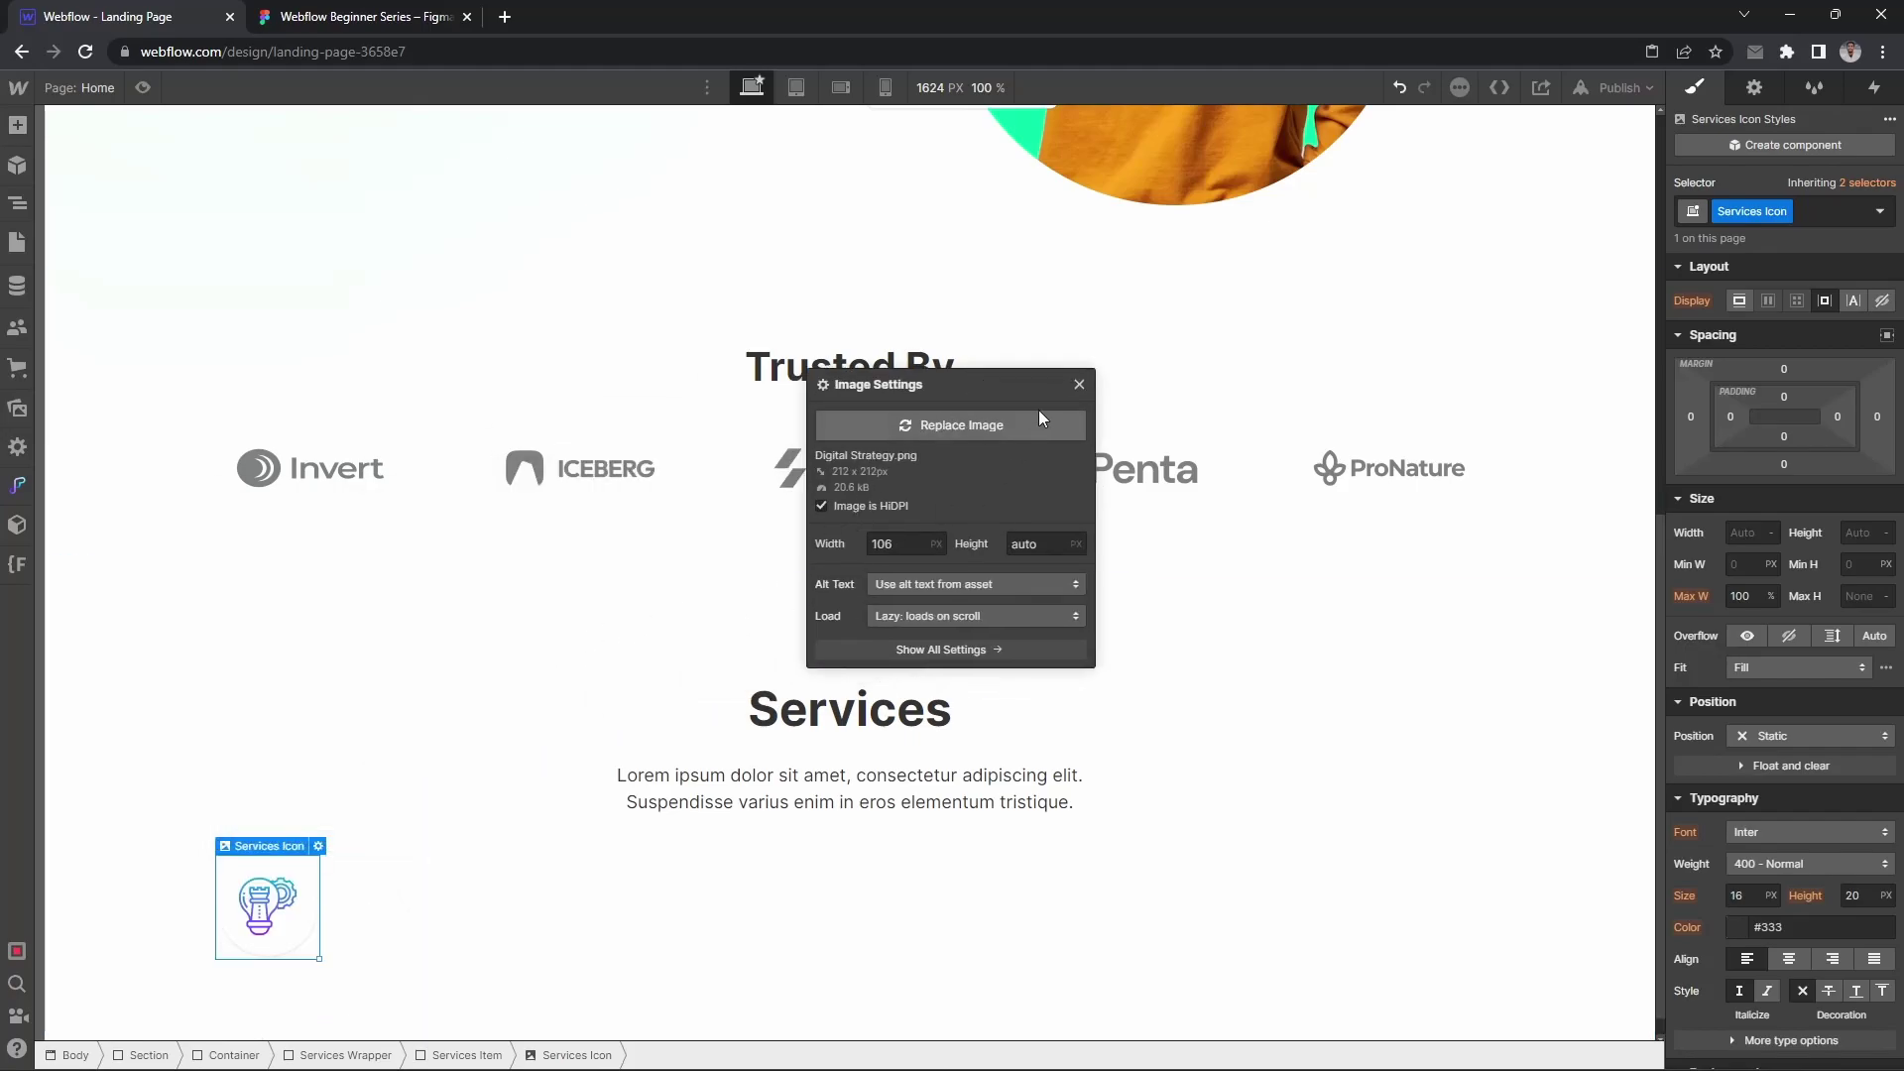
{"action": "left_click", "coordinate": [1079, 383]}
Step: Inspect the Digital Strategy icon in Figma, and set the bottom margin of Services Icon to 24 px in Webflow
{"action": "left_click", "coordinate": [359, 16]}
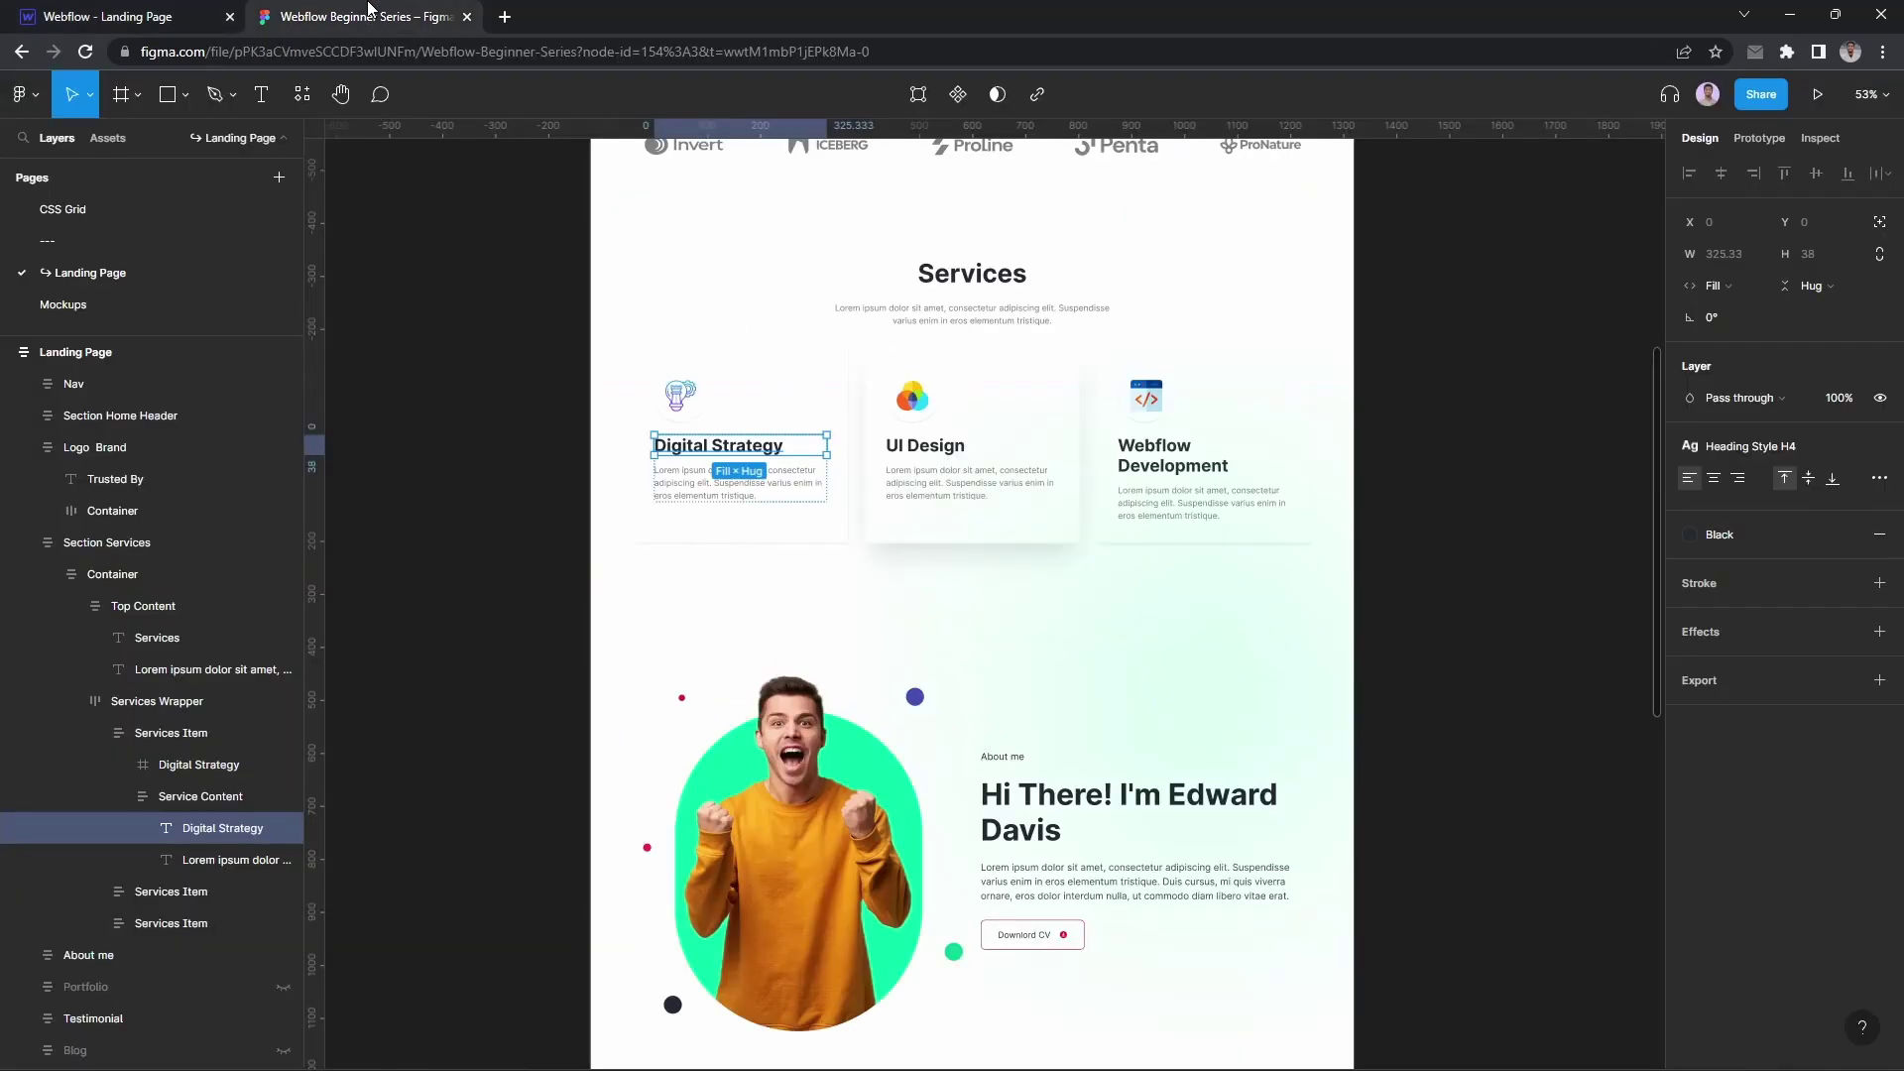
{"action": "left_click", "coordinate": [184, 772]}
{"action": "left_click", "coordinate": [109, 17]}
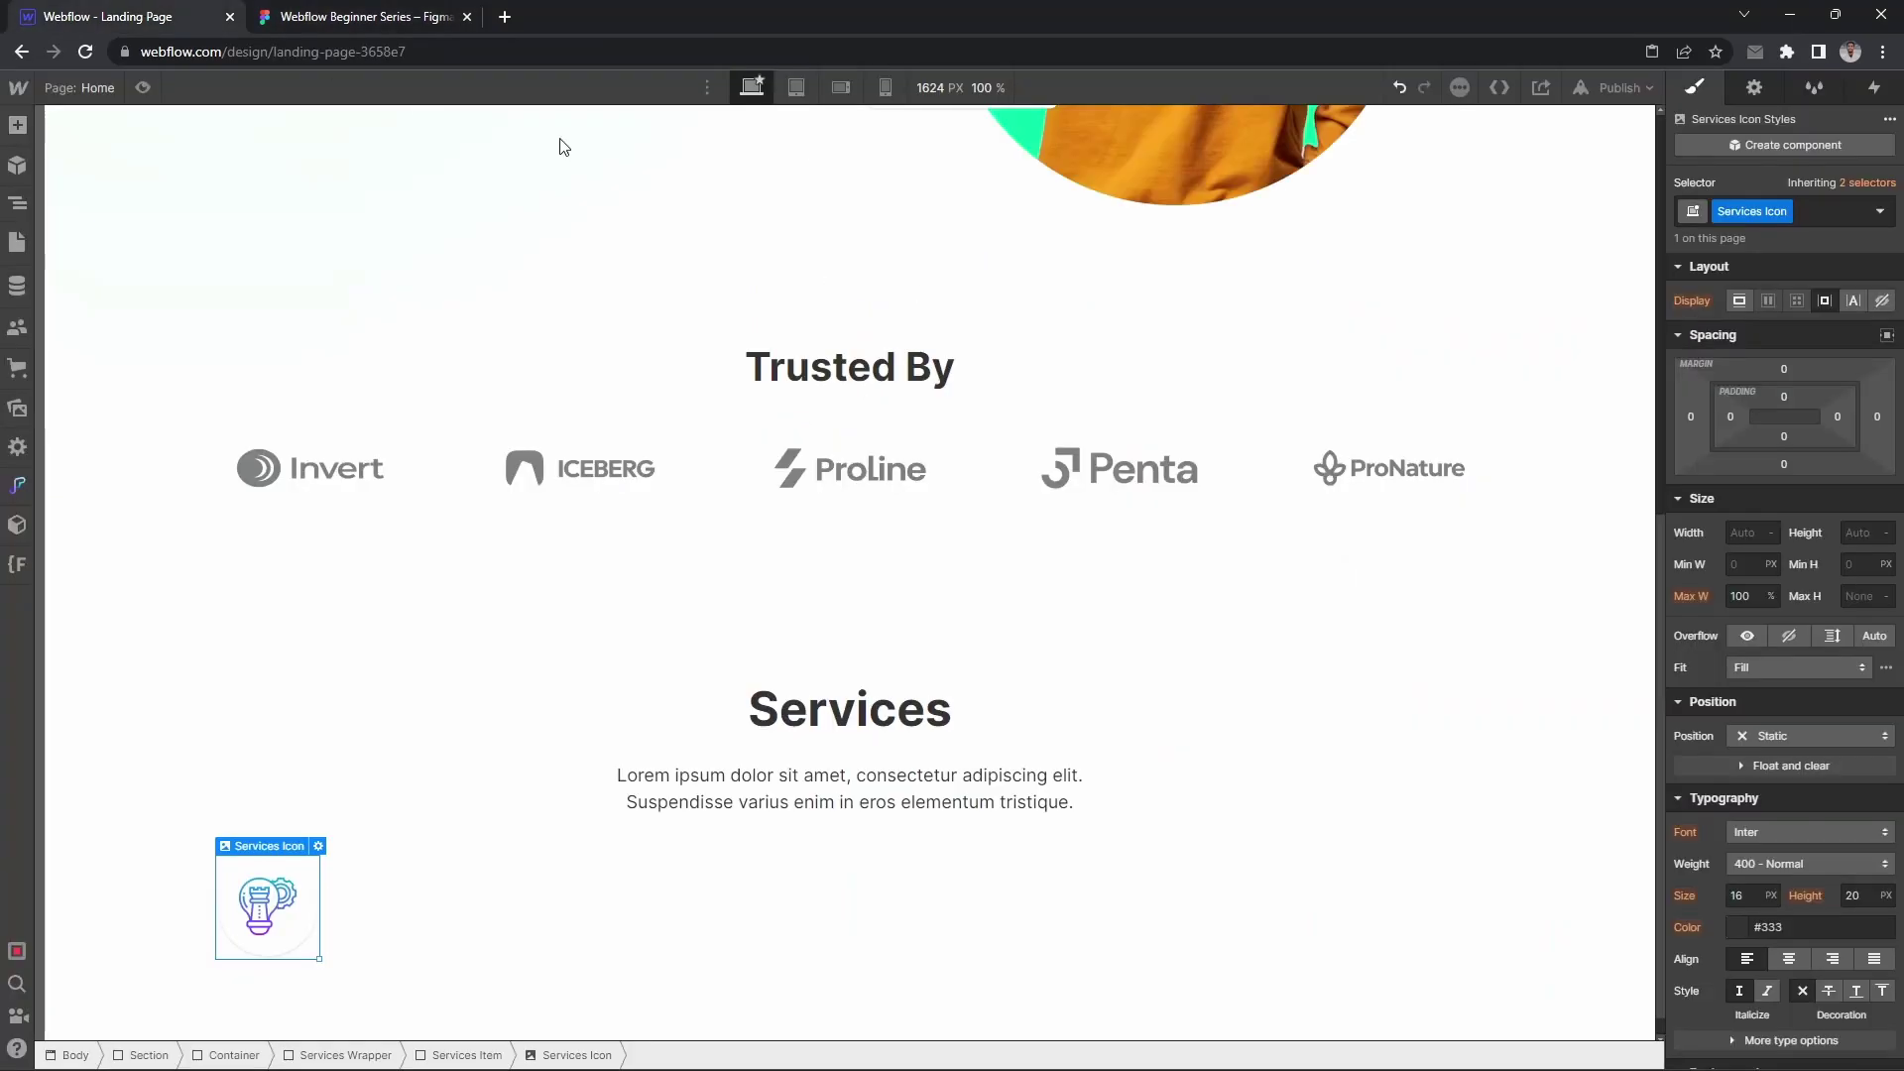
{"action": "left_click", "coordinate": [1789, 462]}
{"action": "type", "text": "24"}
{"action": "key", "text": "Return"}
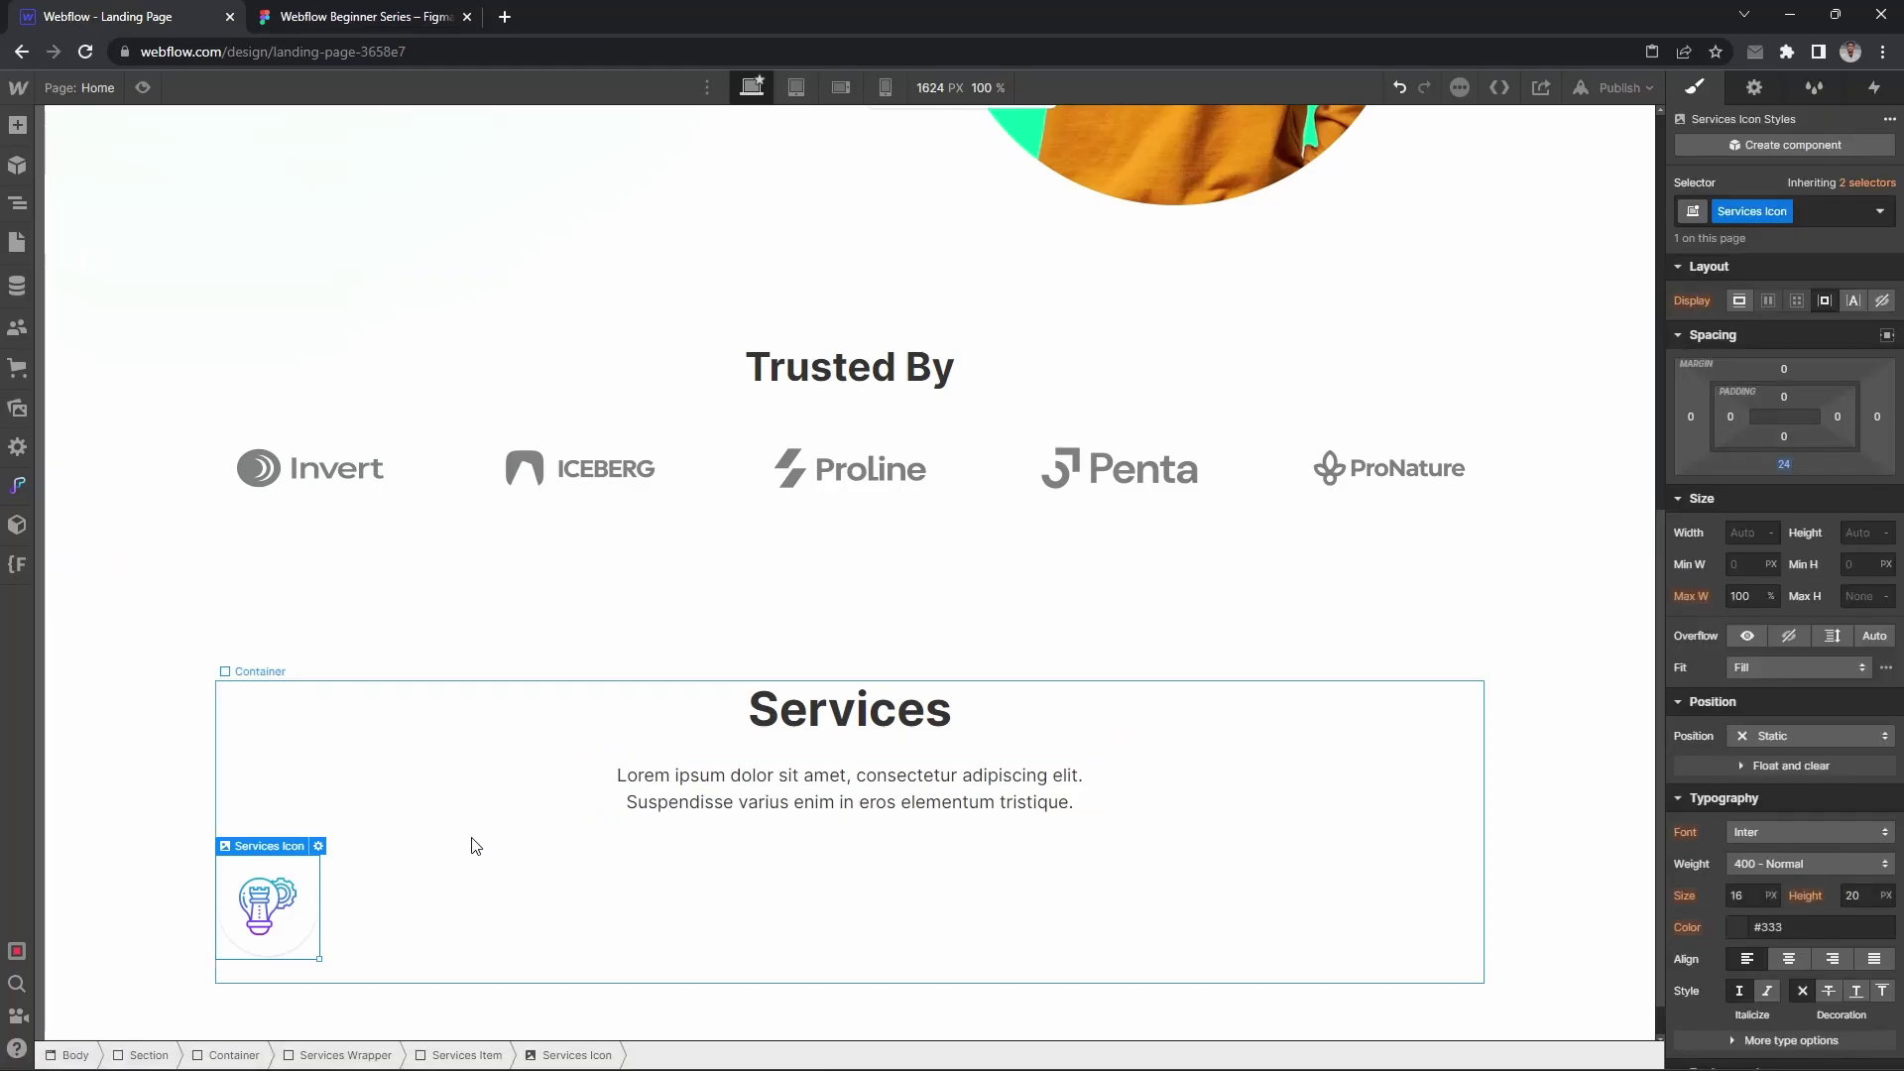
Step: Add a heading below the service icon and set its heading type to H3
{"action": "key", "text": "ctrl+e"}
{"action": "type", "text": "head"}
{"action": "key", "text": "Return"}
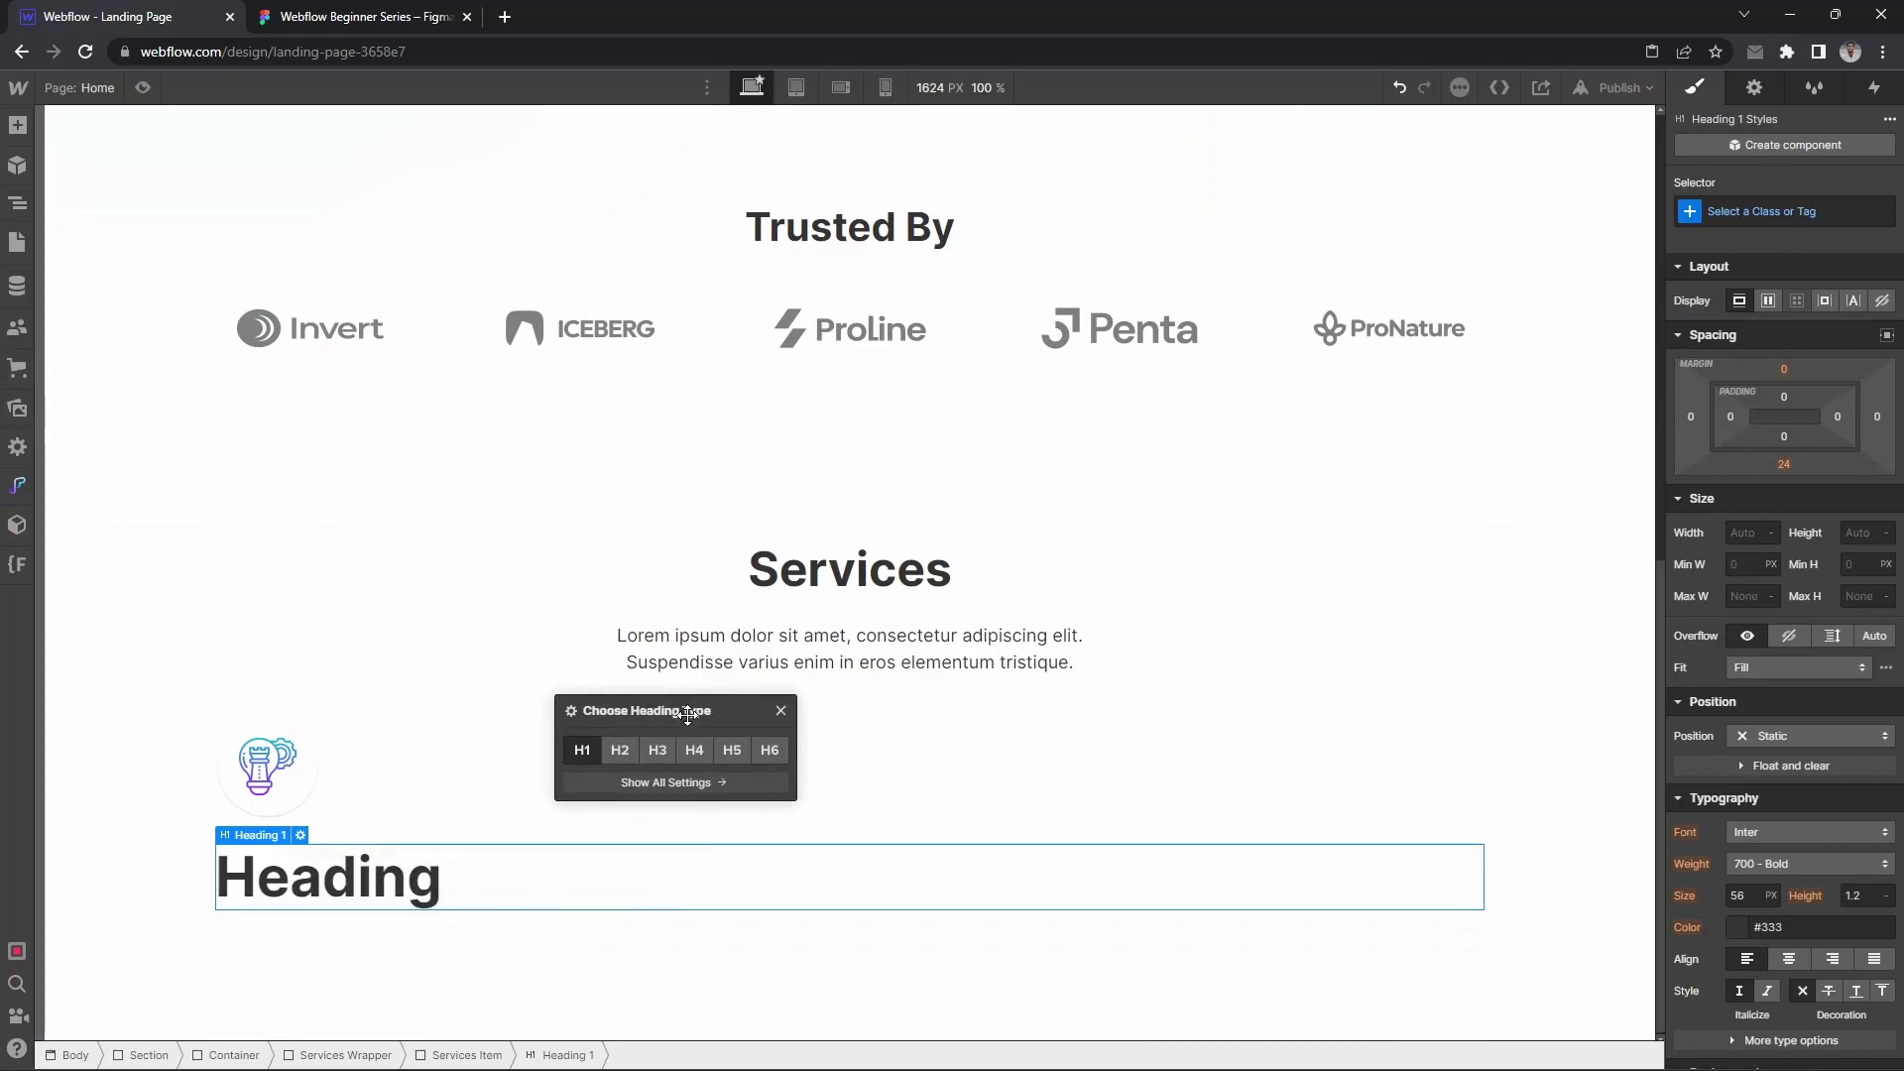
{"action": "left_click", "coordinate": [658, 749]}
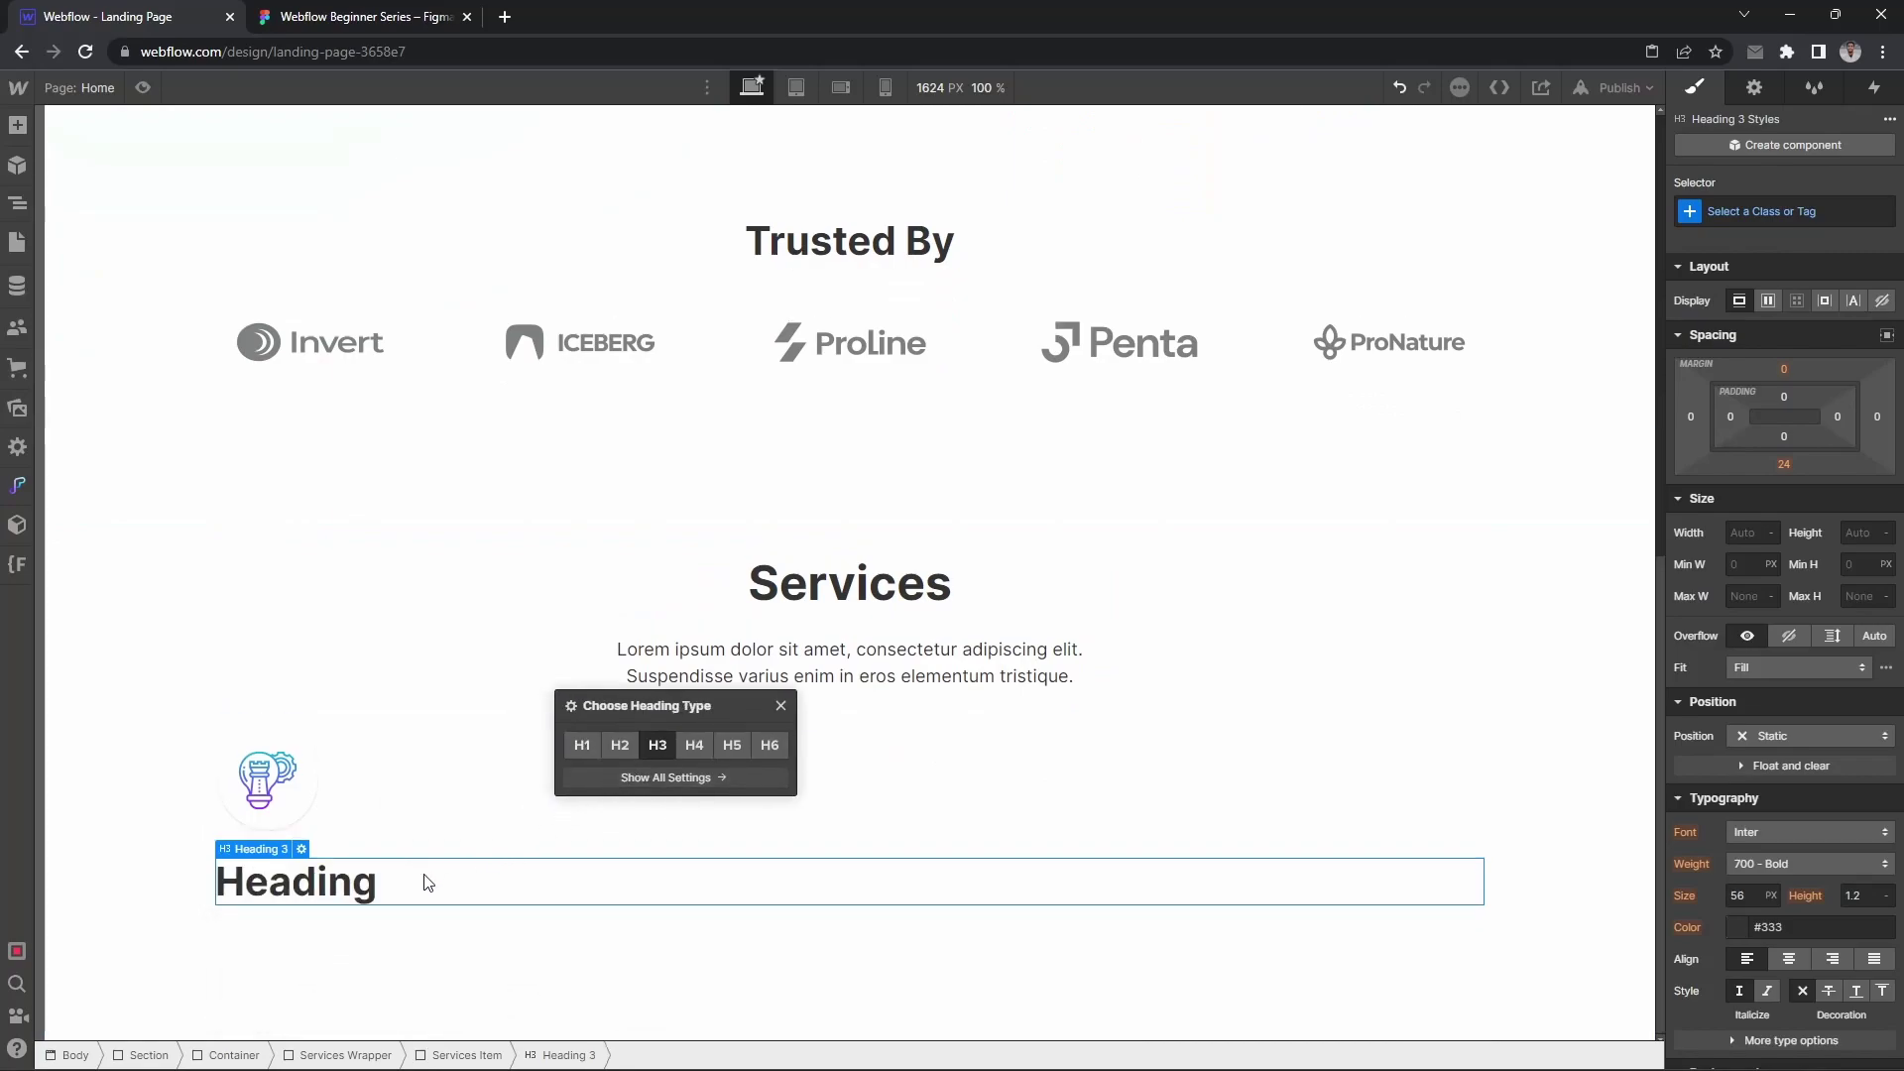
Step: Create and apply a new class named Heading Style H4 on the service card heading
{"action": "key", "text": "ctrl+Return"}
{"action": "type", "text": "Headin"}
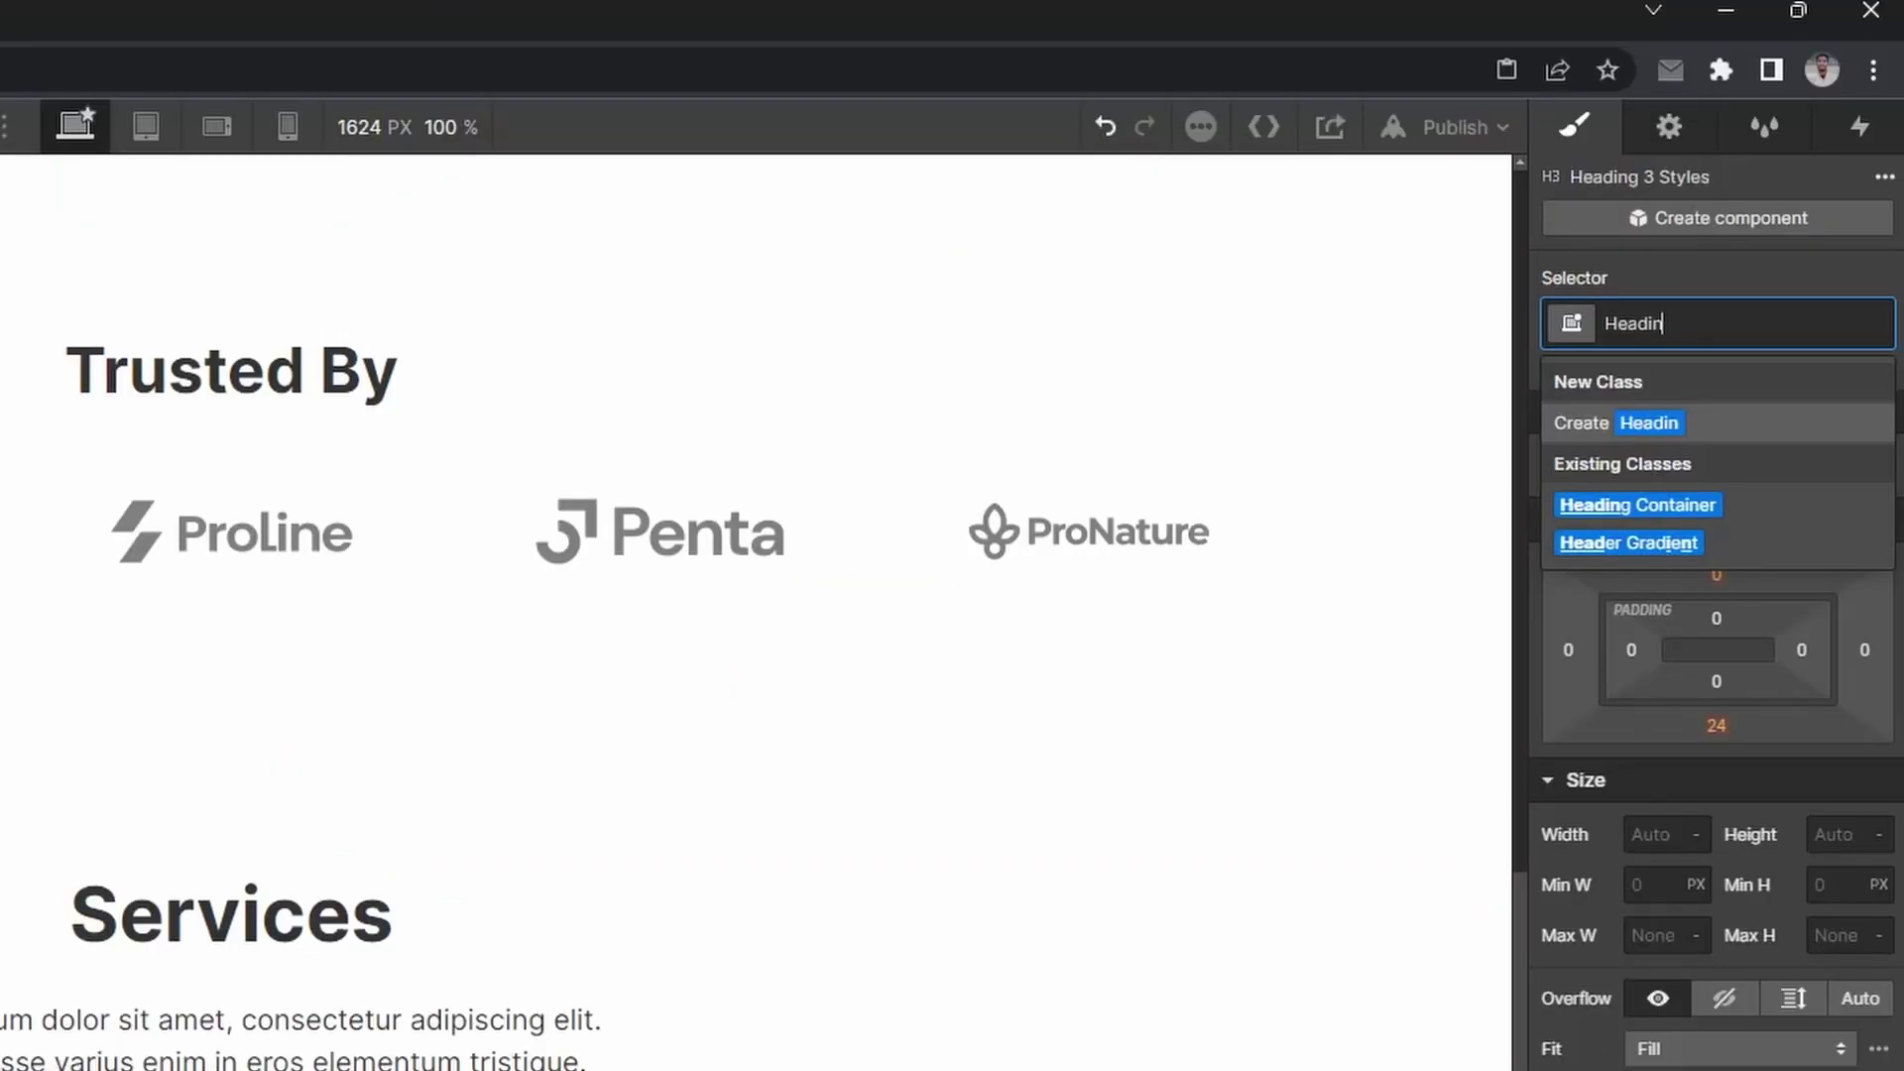
{"action": "type", "text": "g Style"}
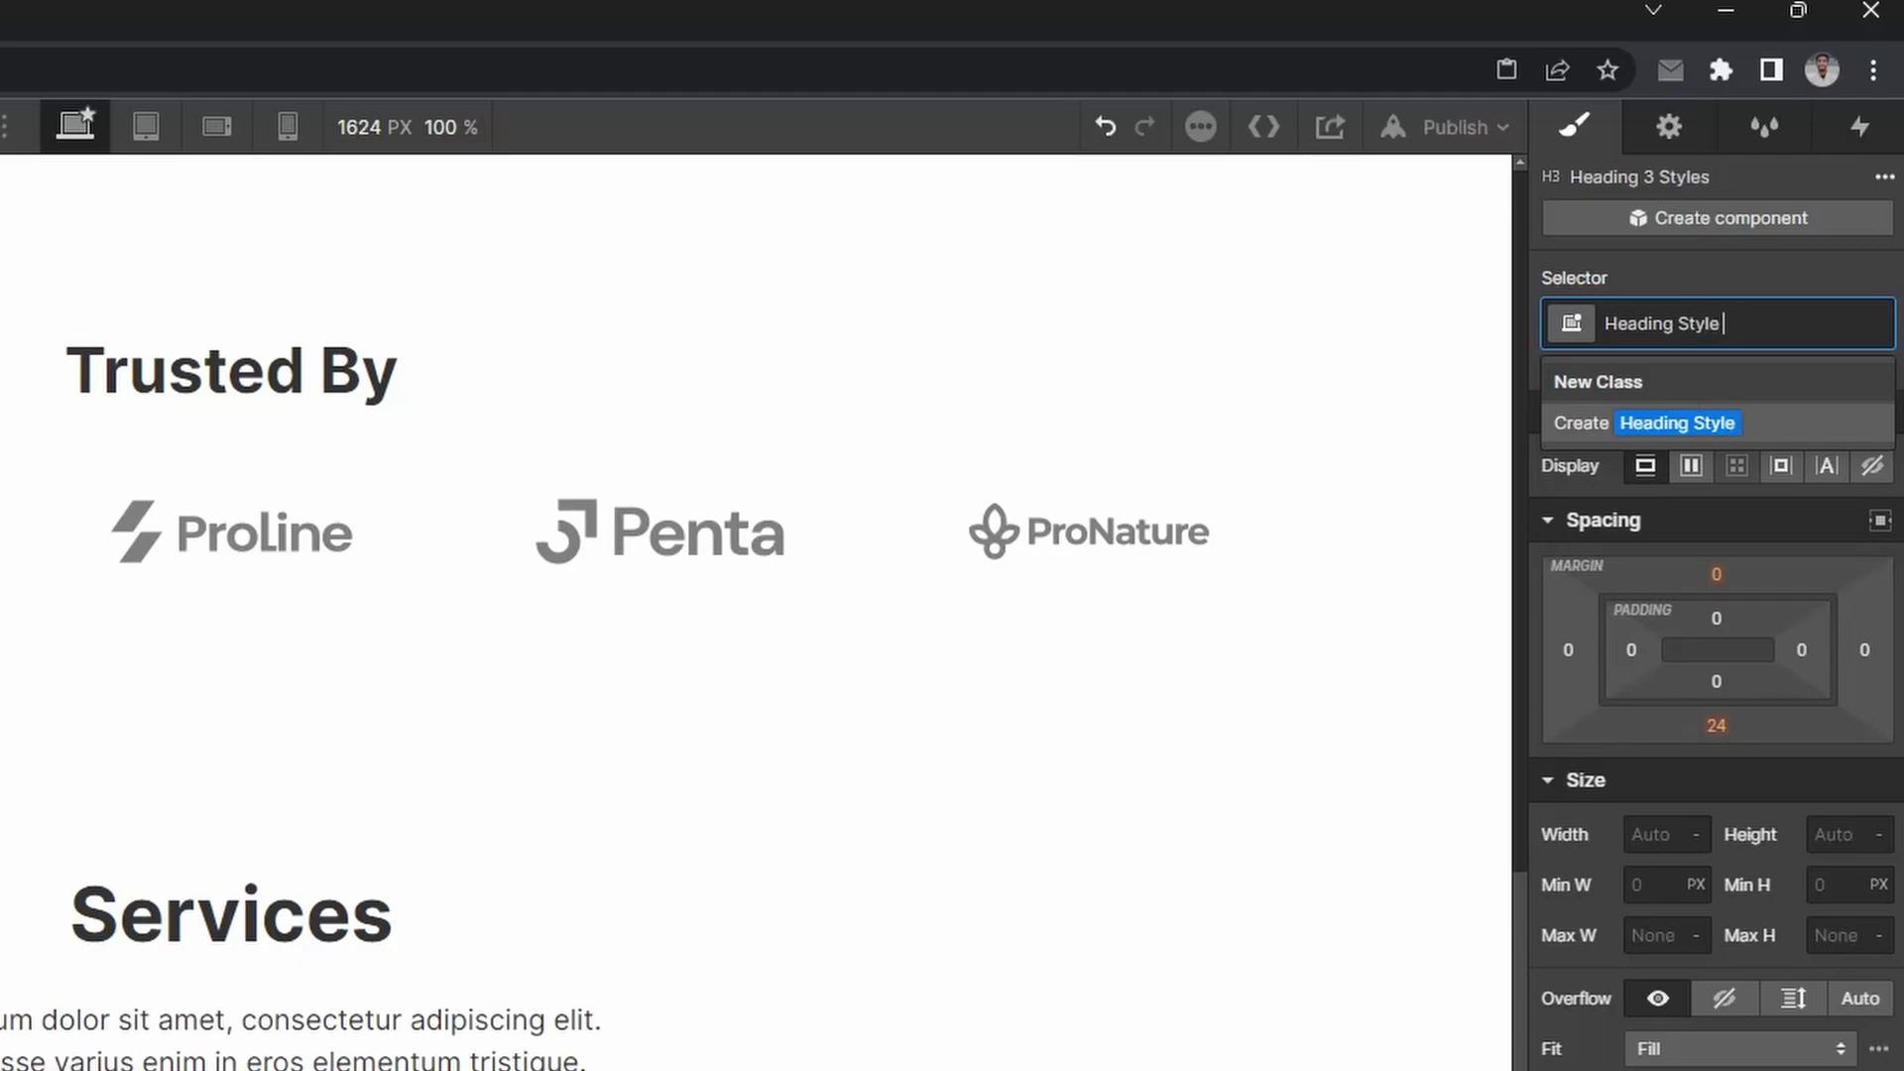
{"action": "type", "text": " H4"}
{"action": "key", "text": "Return"}
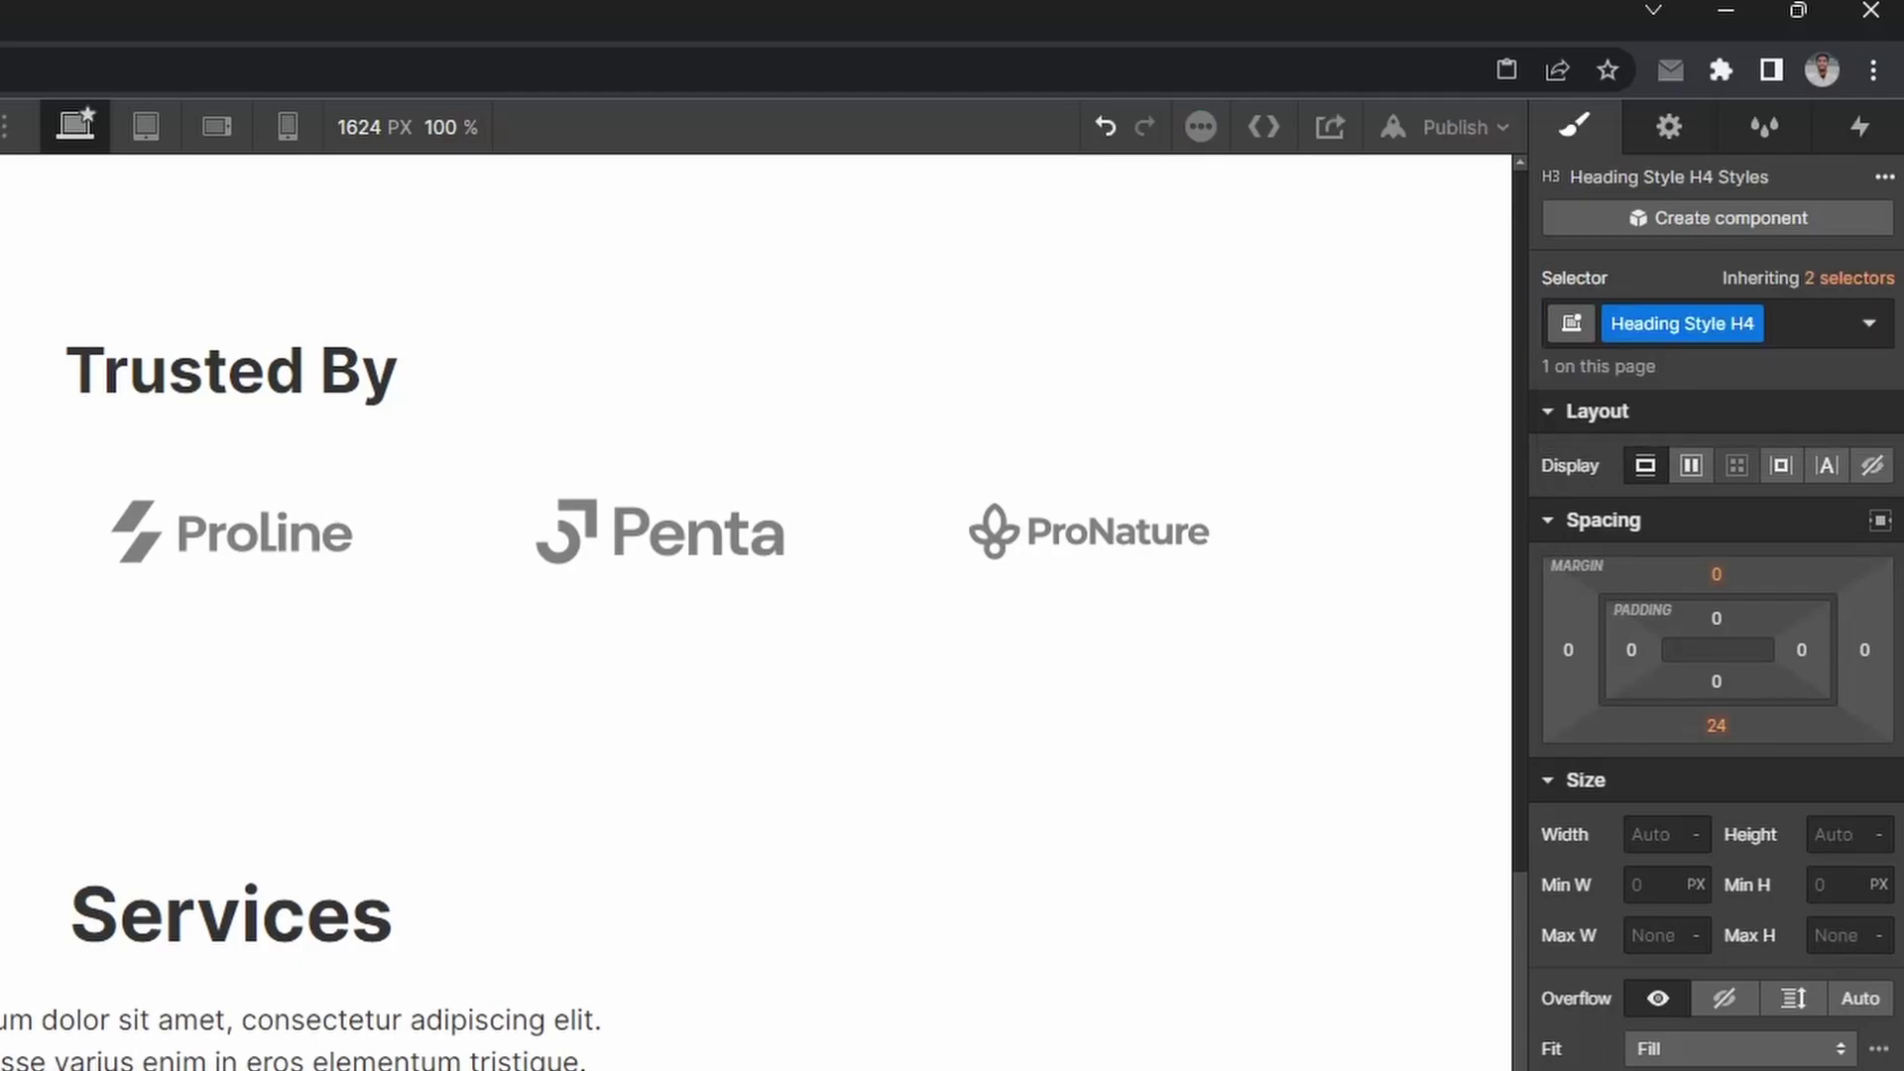
Step: Inspect the Digital Strategy title's typography in Figma, and set the Heading Style H4 font size to 32 px in Webflow
{"action": "left_click", "coordinate": [334, 10]}
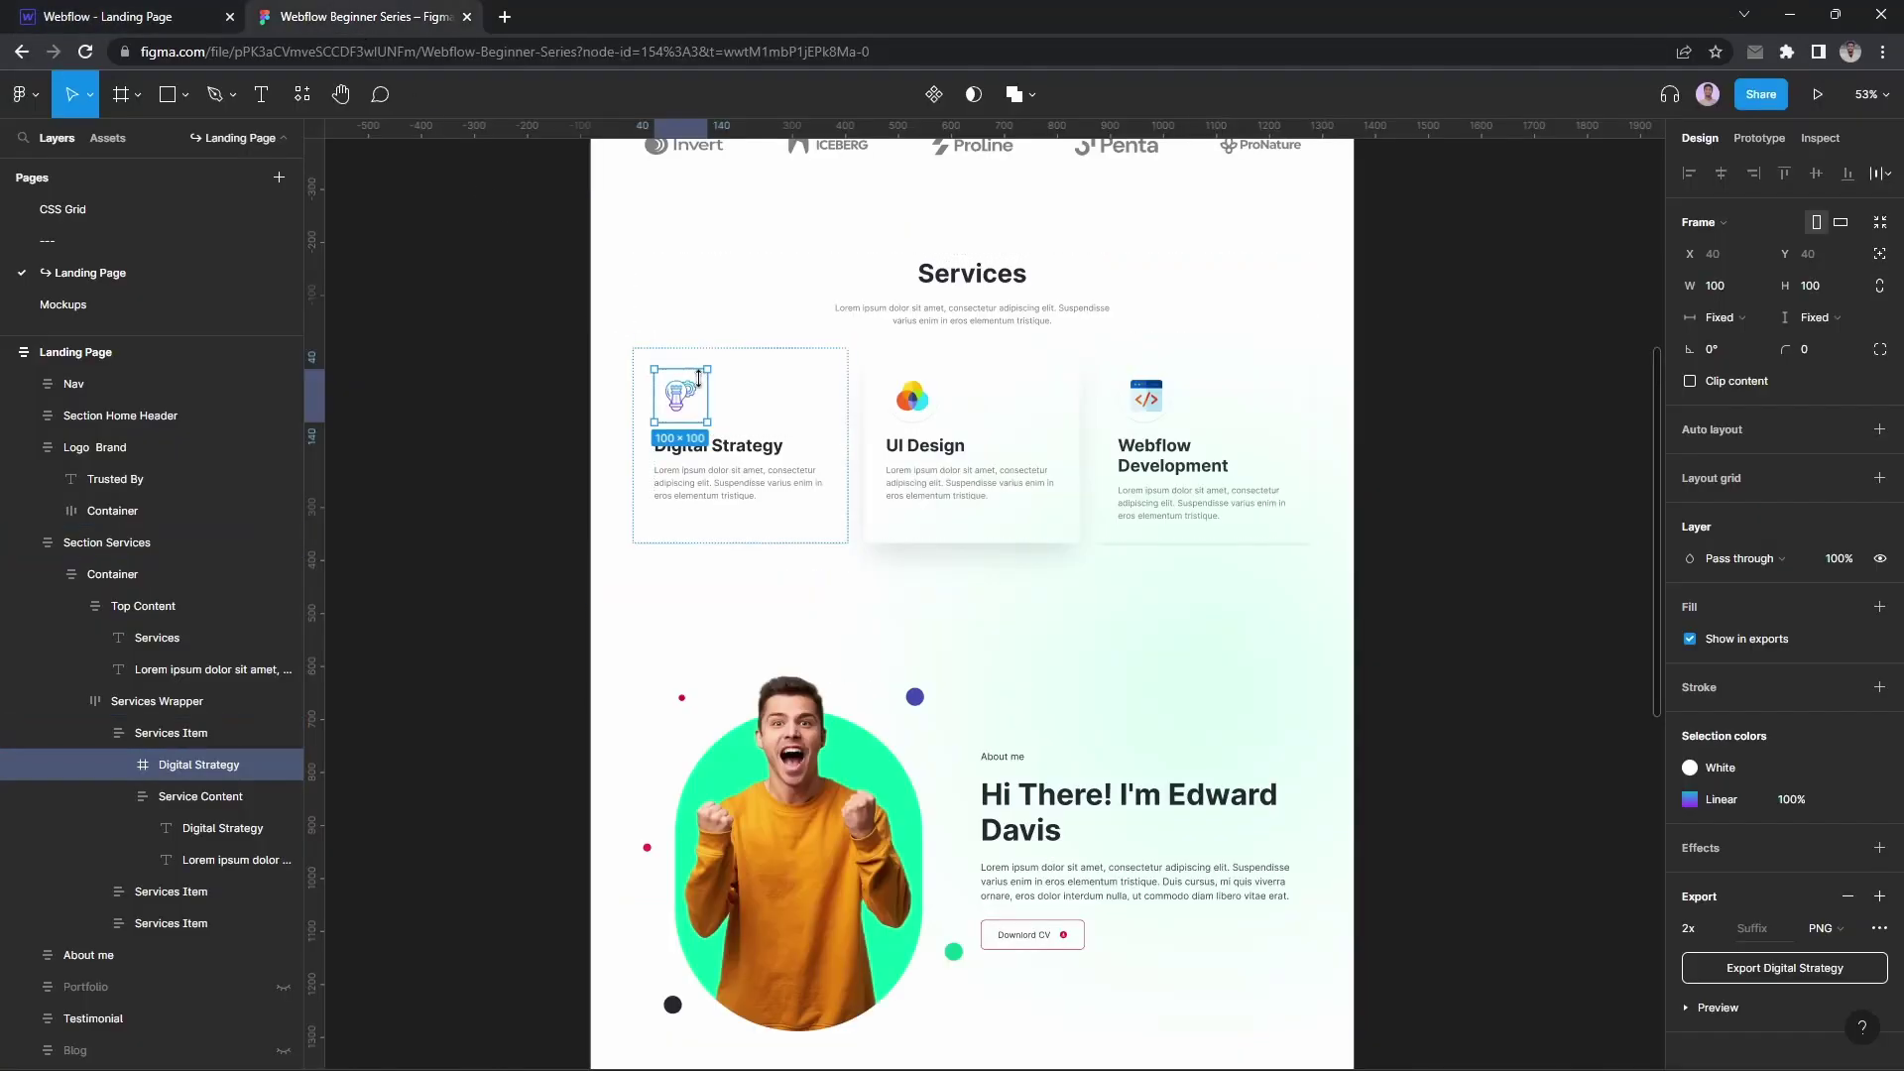
{"action": "left_click", "coordinate": [766, 459]}
{"action": "double_click", "coordinate": [766, 458]}
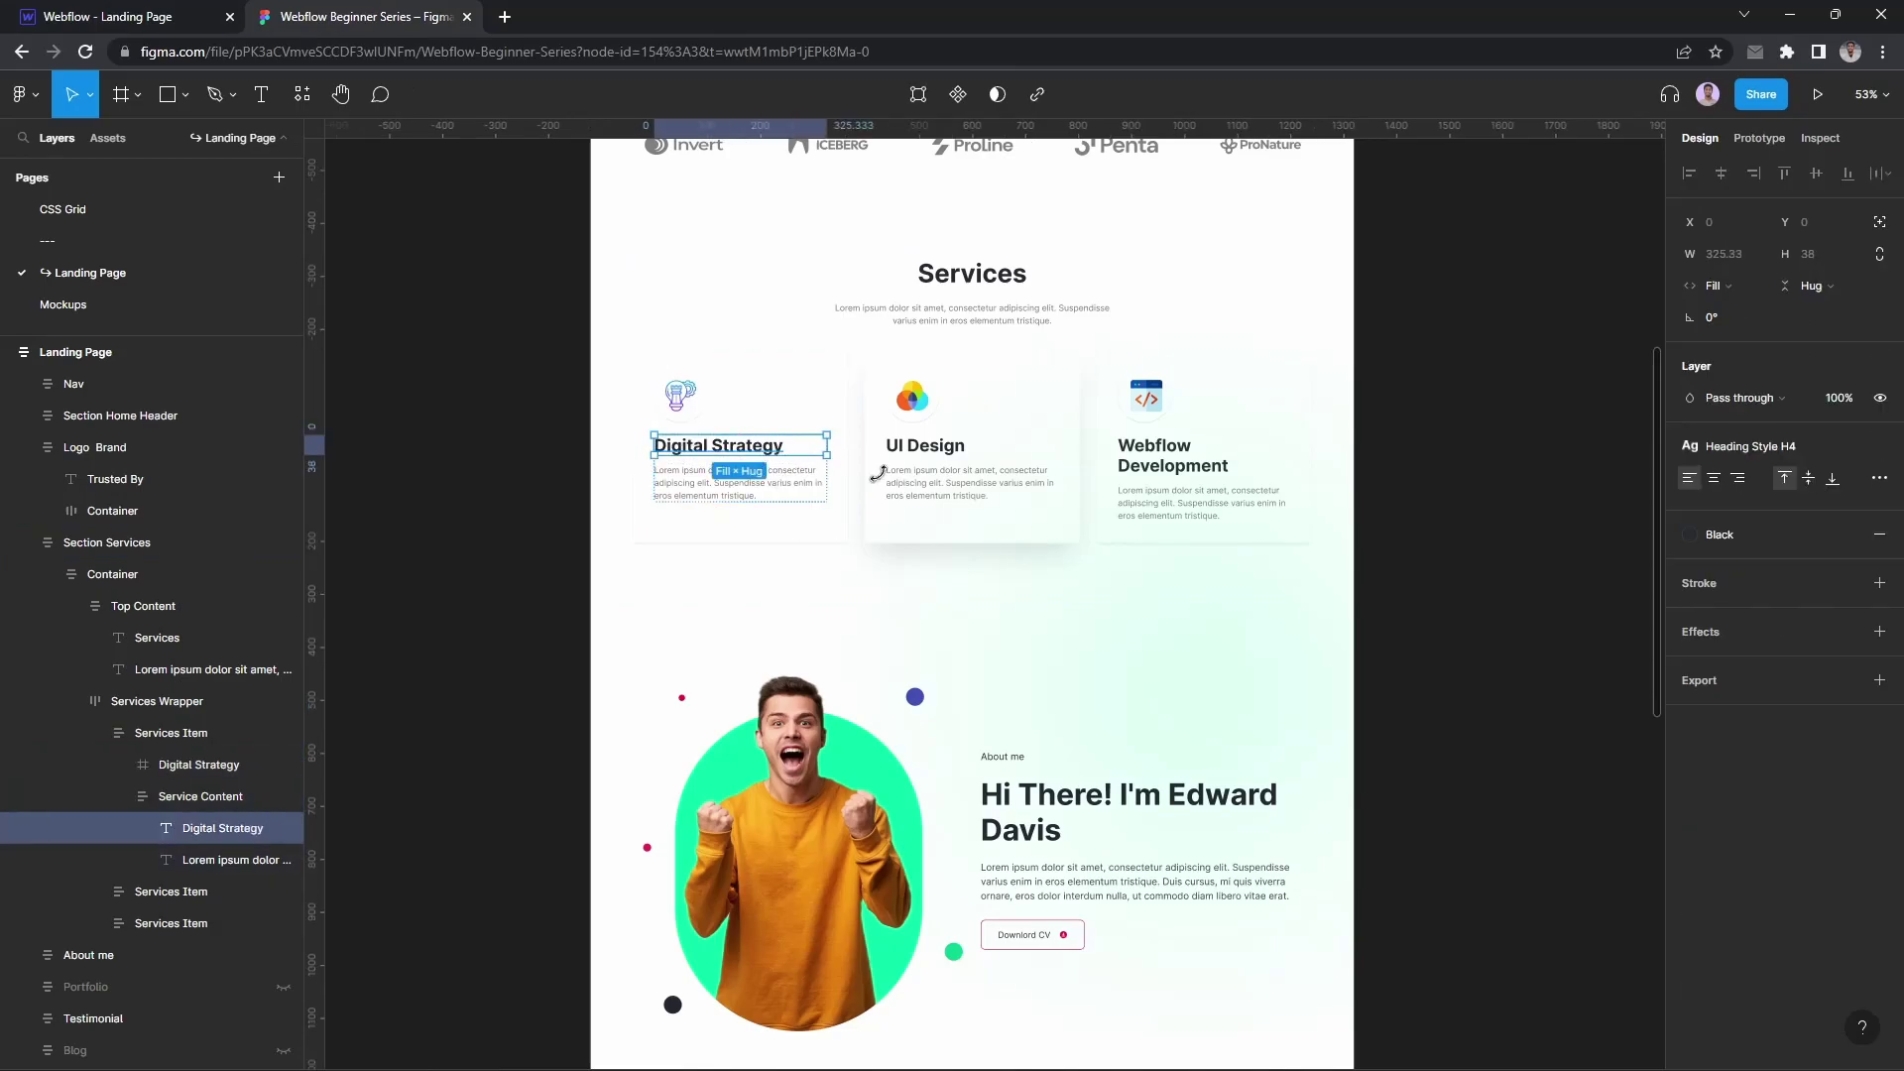
{"action": "left_click", "coordinate": [1820, 138]}
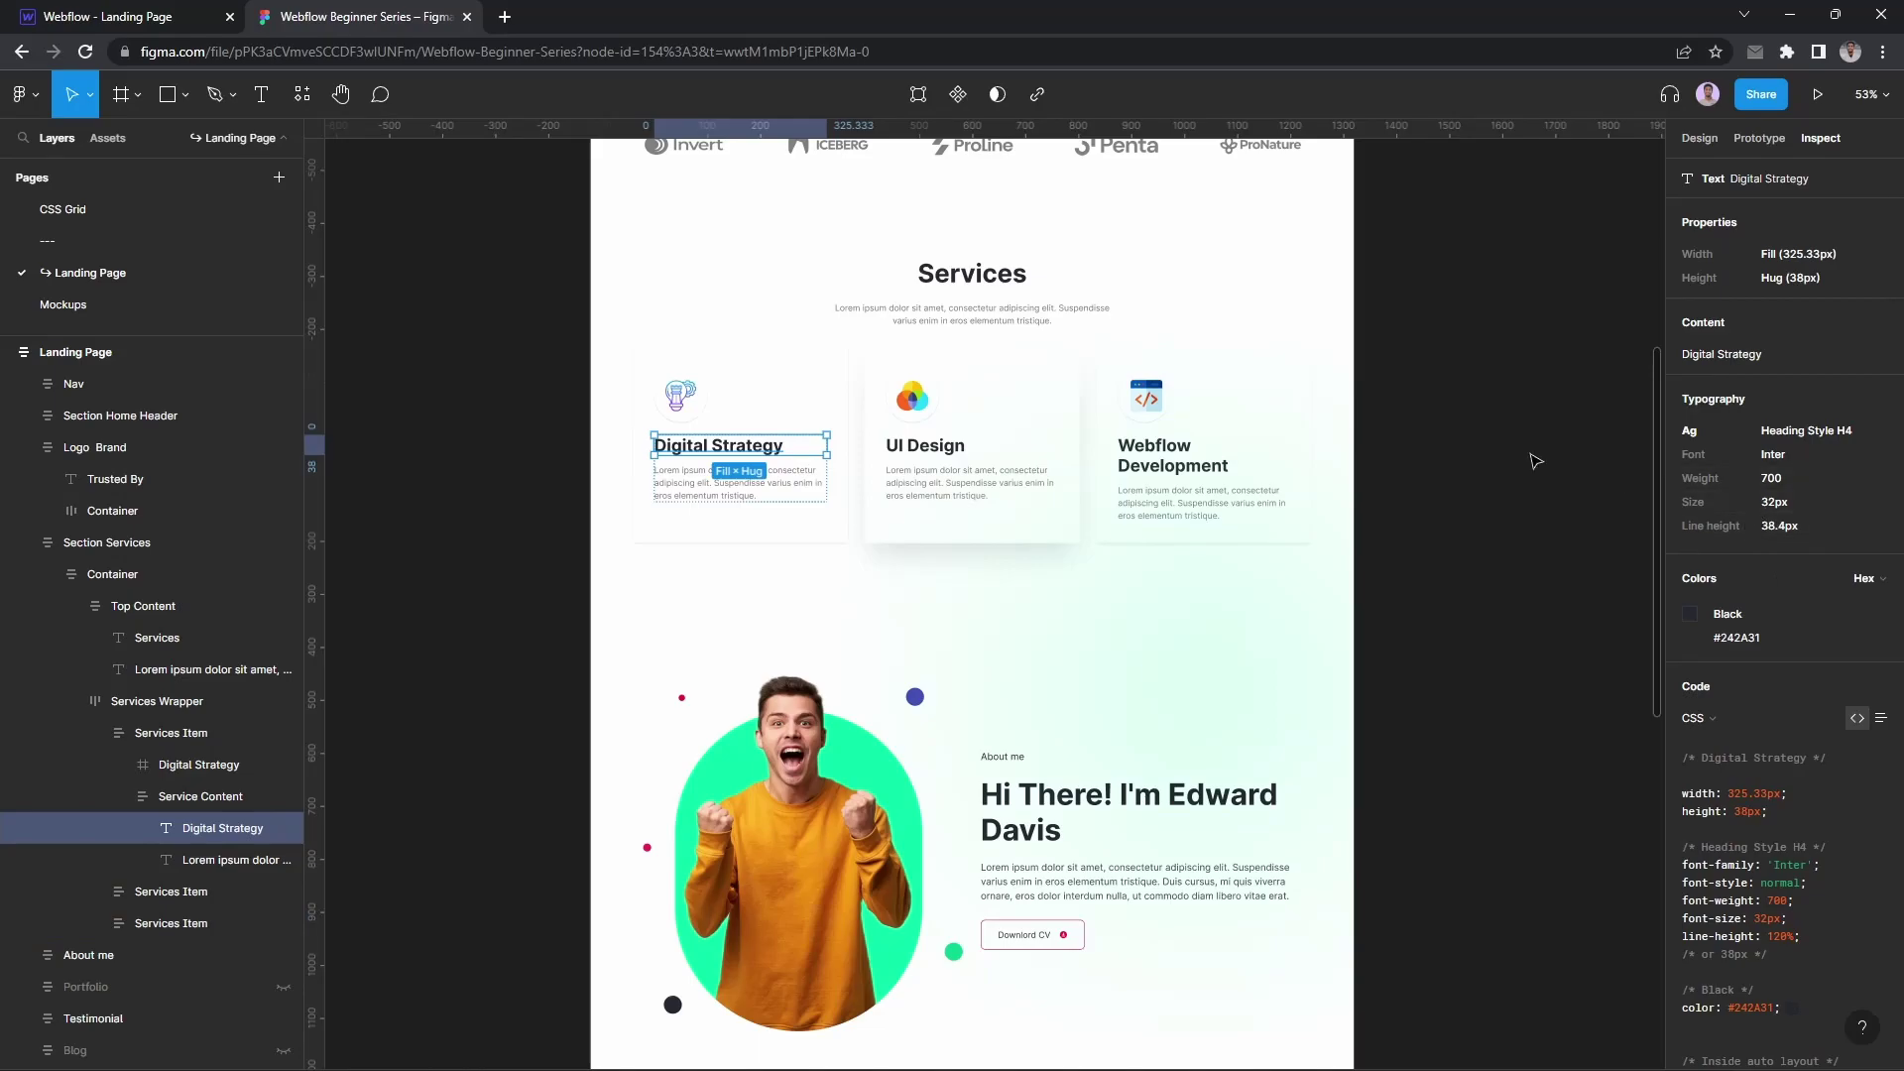
{"action": "left_click", "coordinate": [89, 16]}
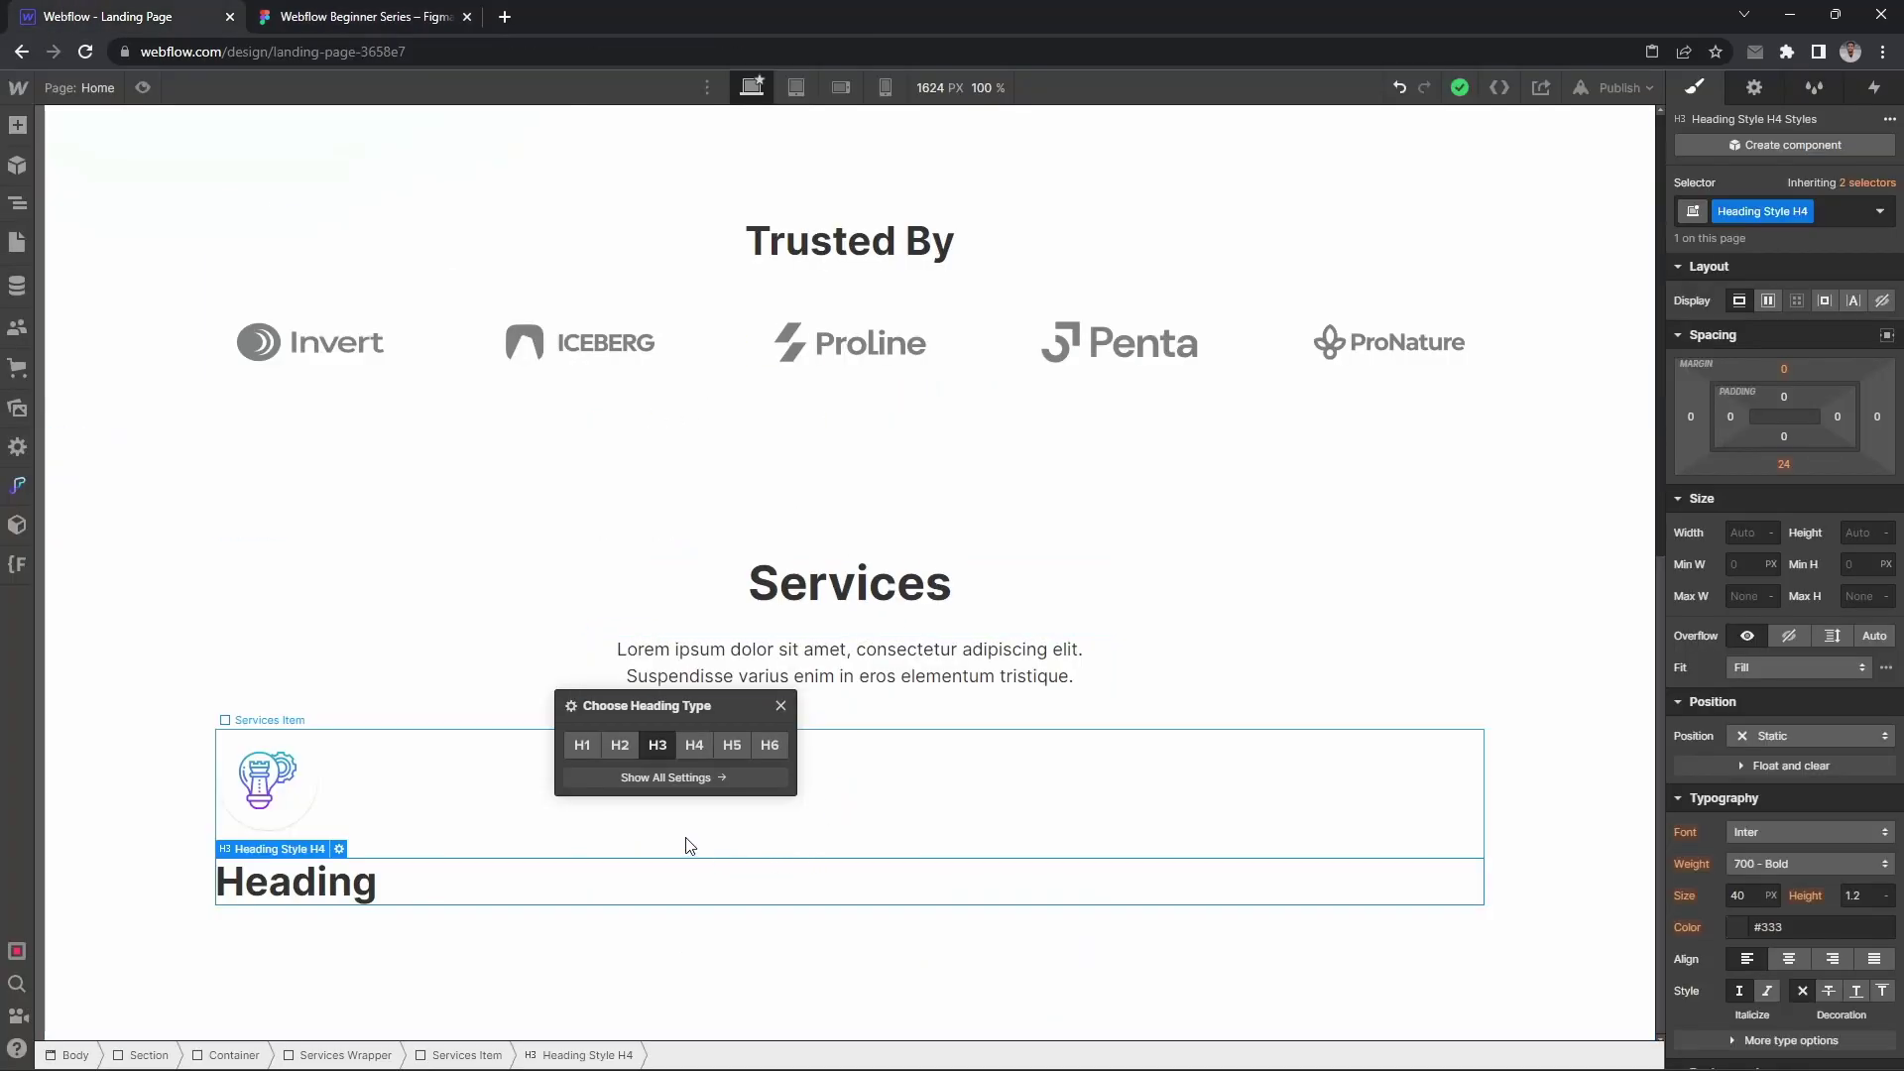
{"action": "left_click", "coordinate": [1741, 895]}
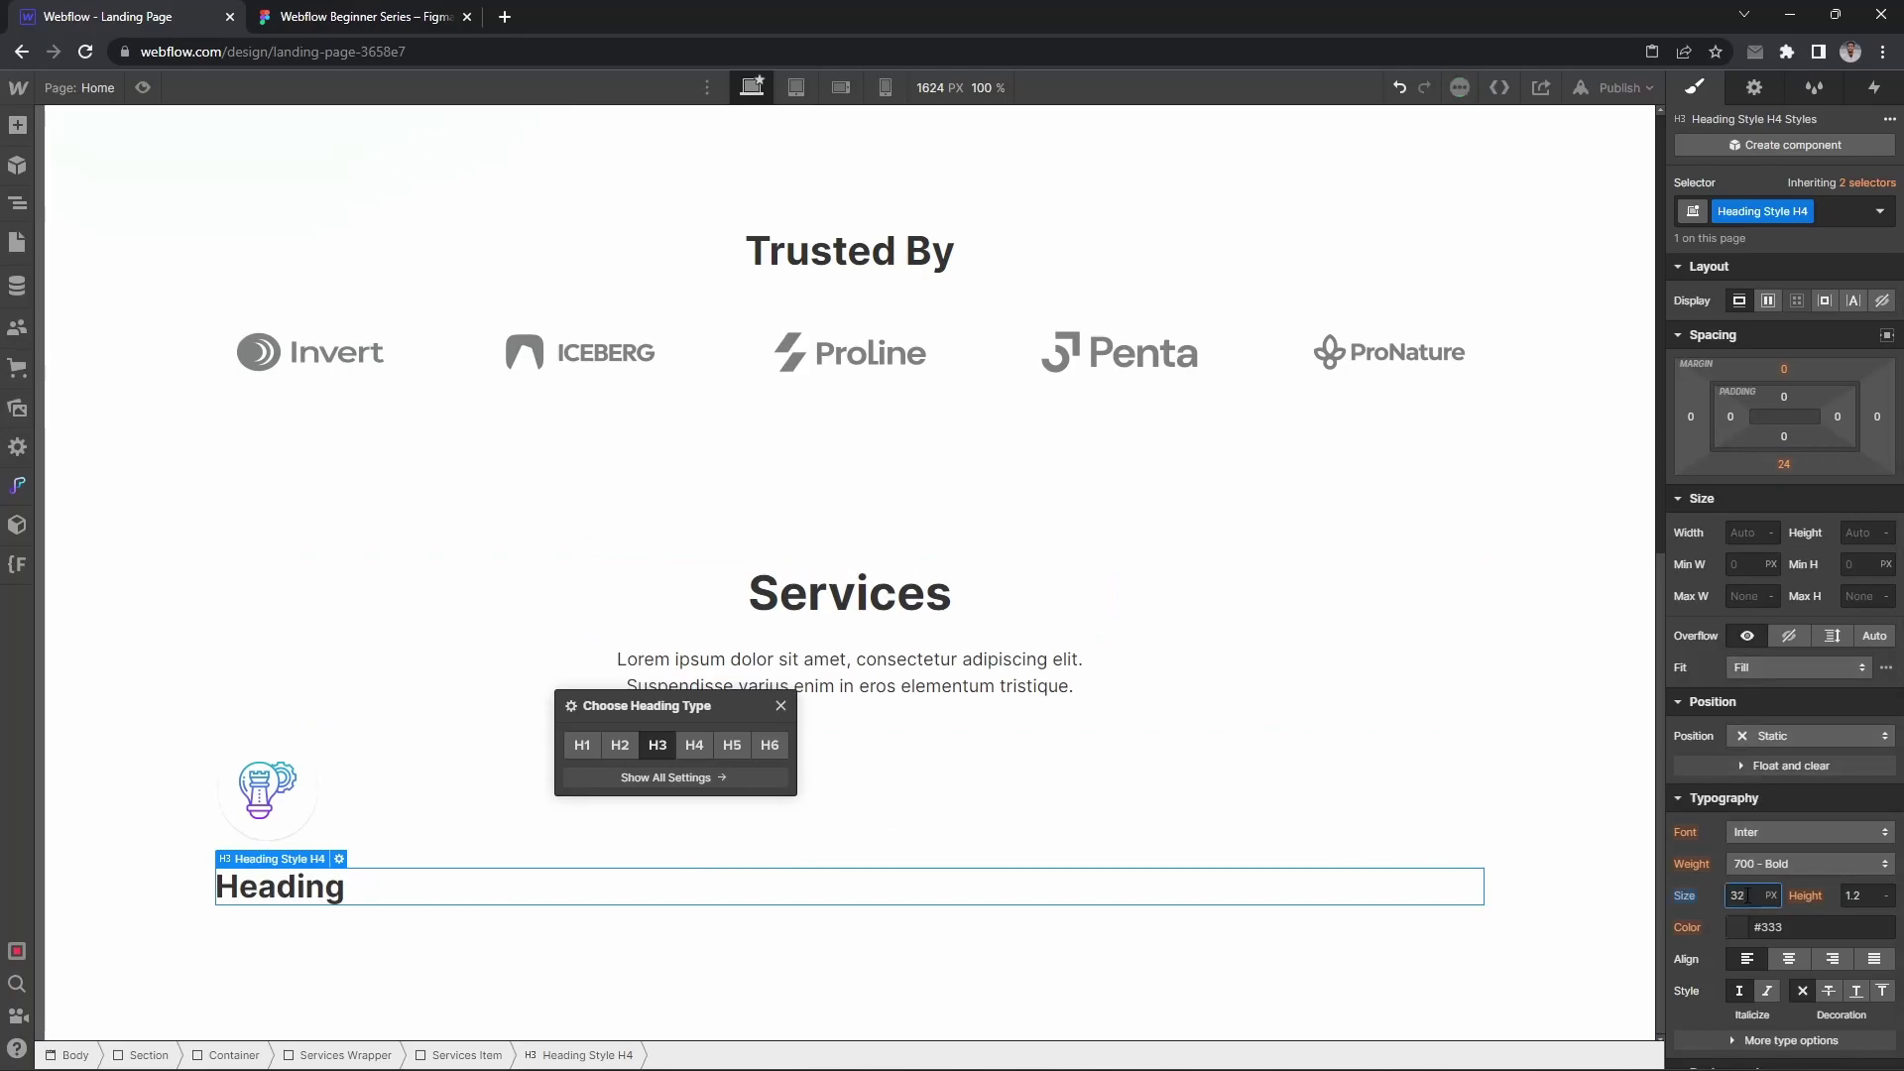
Step: Set the Heading Style H4 font size to 28 px on the mobile landscape breakpoint and return to the desktop breakpoint
{"action": "left_click", "coordinate": [841, 87]}
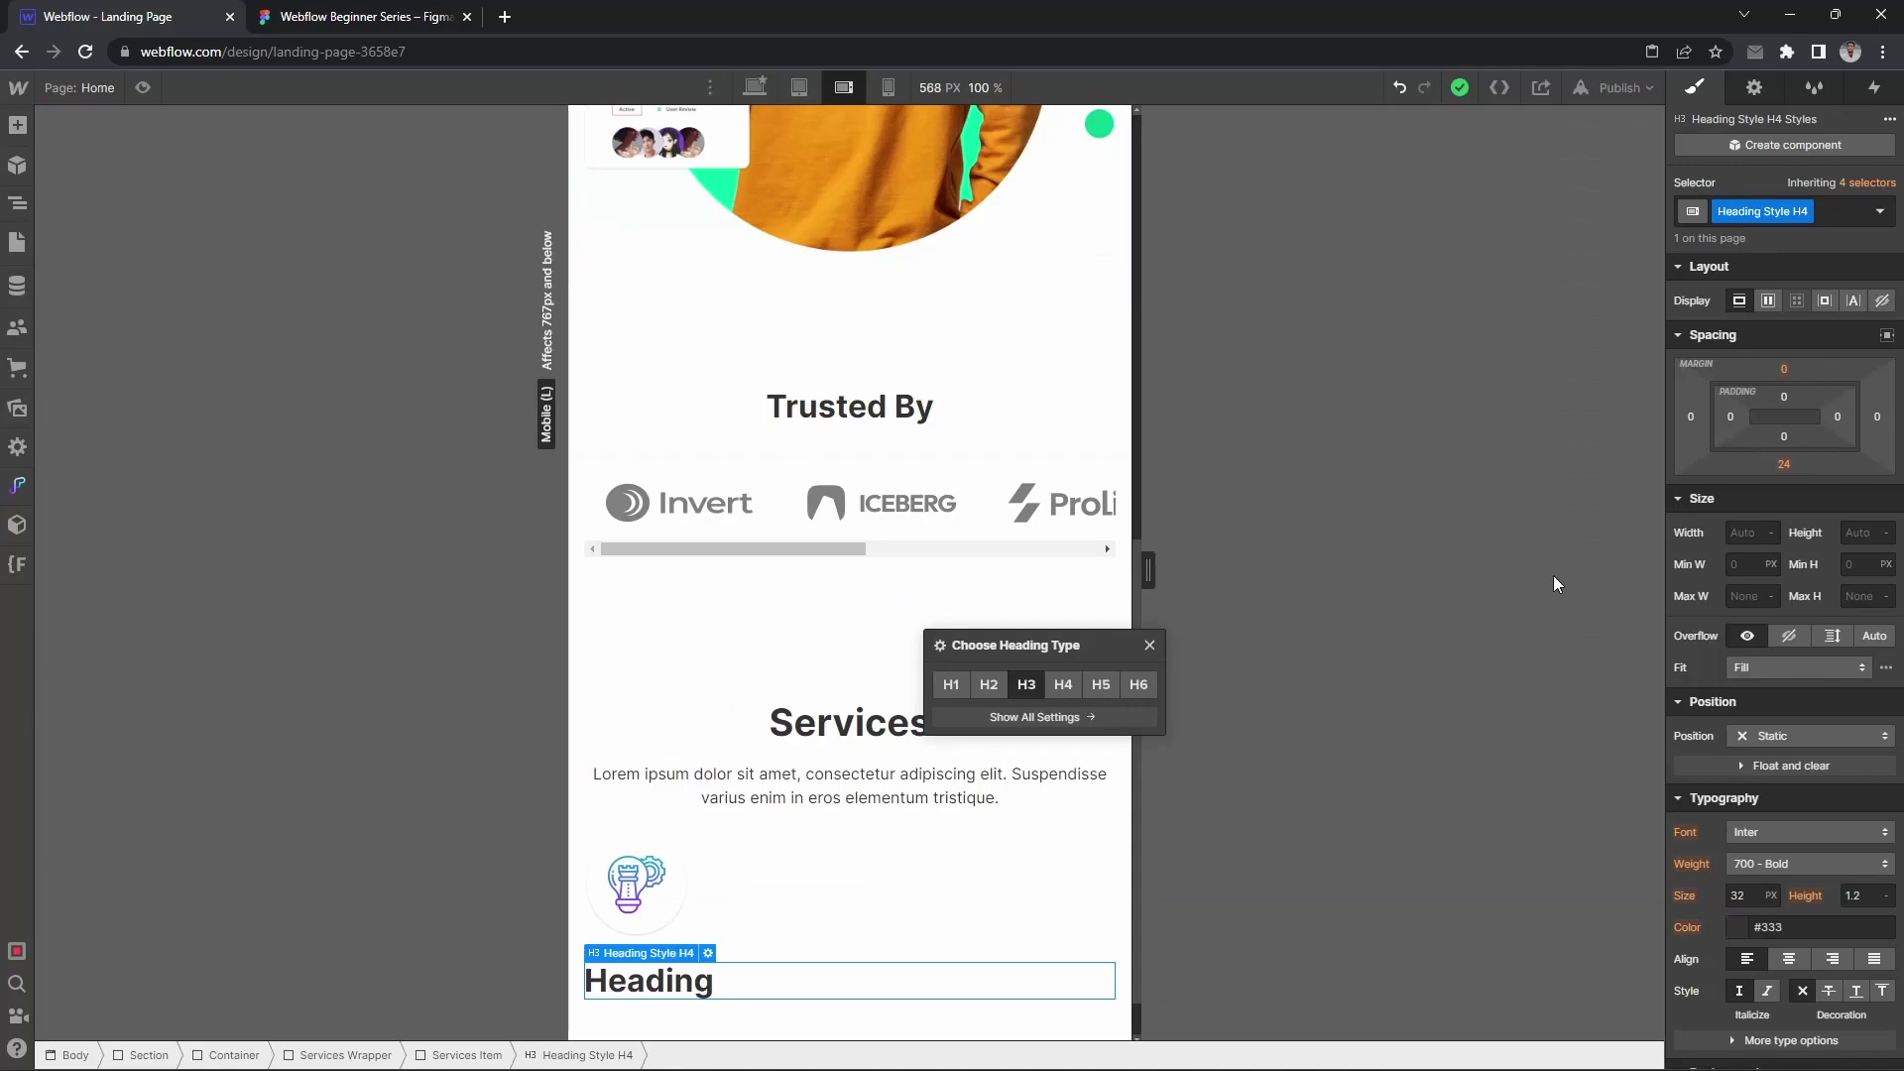
{"action": "scroll", "coordinate": [842, 599], "scroll_direction": "down", "scroll_amount": 1}
{"action": "left_click", "coordinate": [1726, 900]}
{"action": "type", "text": "27"}
{"action": "key", "text": "BackSpace"}
{"action": "key", "text": "Return"}
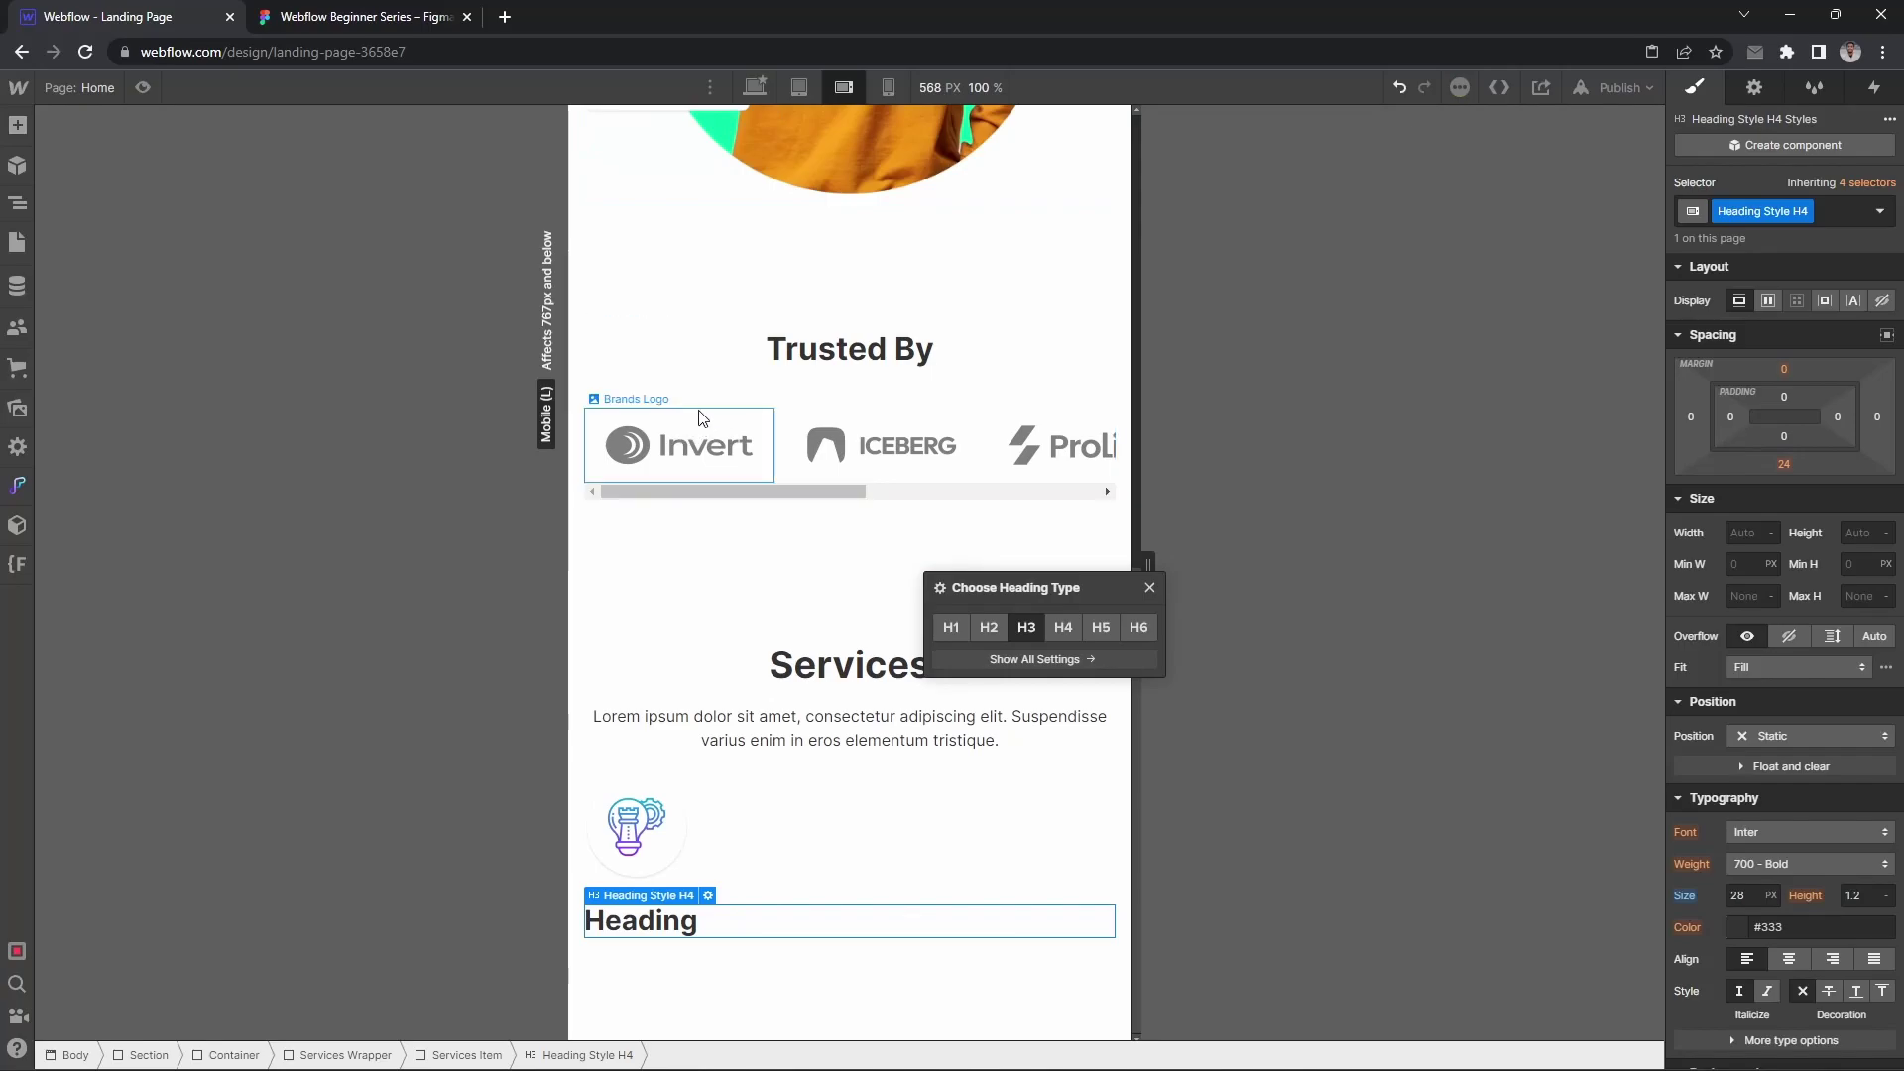
{"action": "left_click", "coordinate": [752, 87]}
{"action": "scroll", "coordinate": [644, 629], "scroll_direction": "down", "scroll_amount": 5}
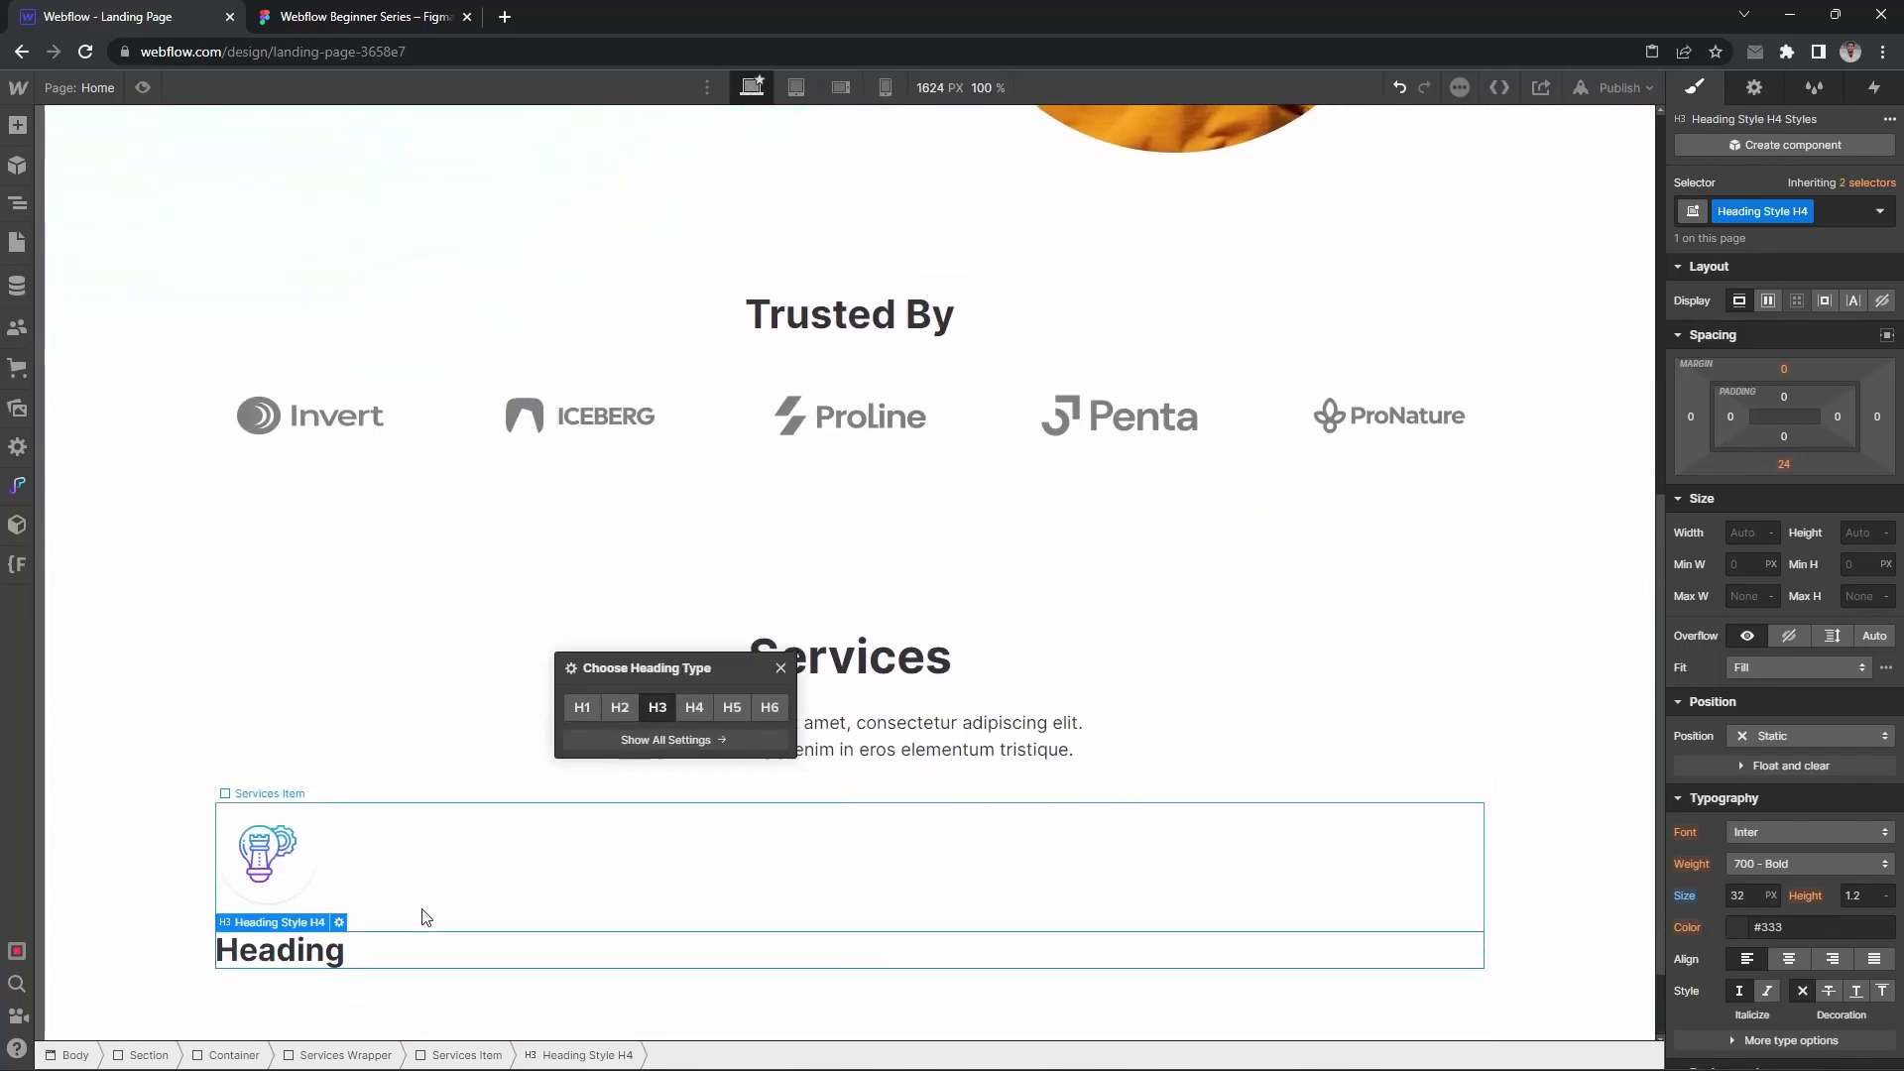
Step: Check the first card's title in Figma and change the service card heading text to "Digital Strategy" in Webflow
{"action": "key", "text": "ctrl+Tab"}
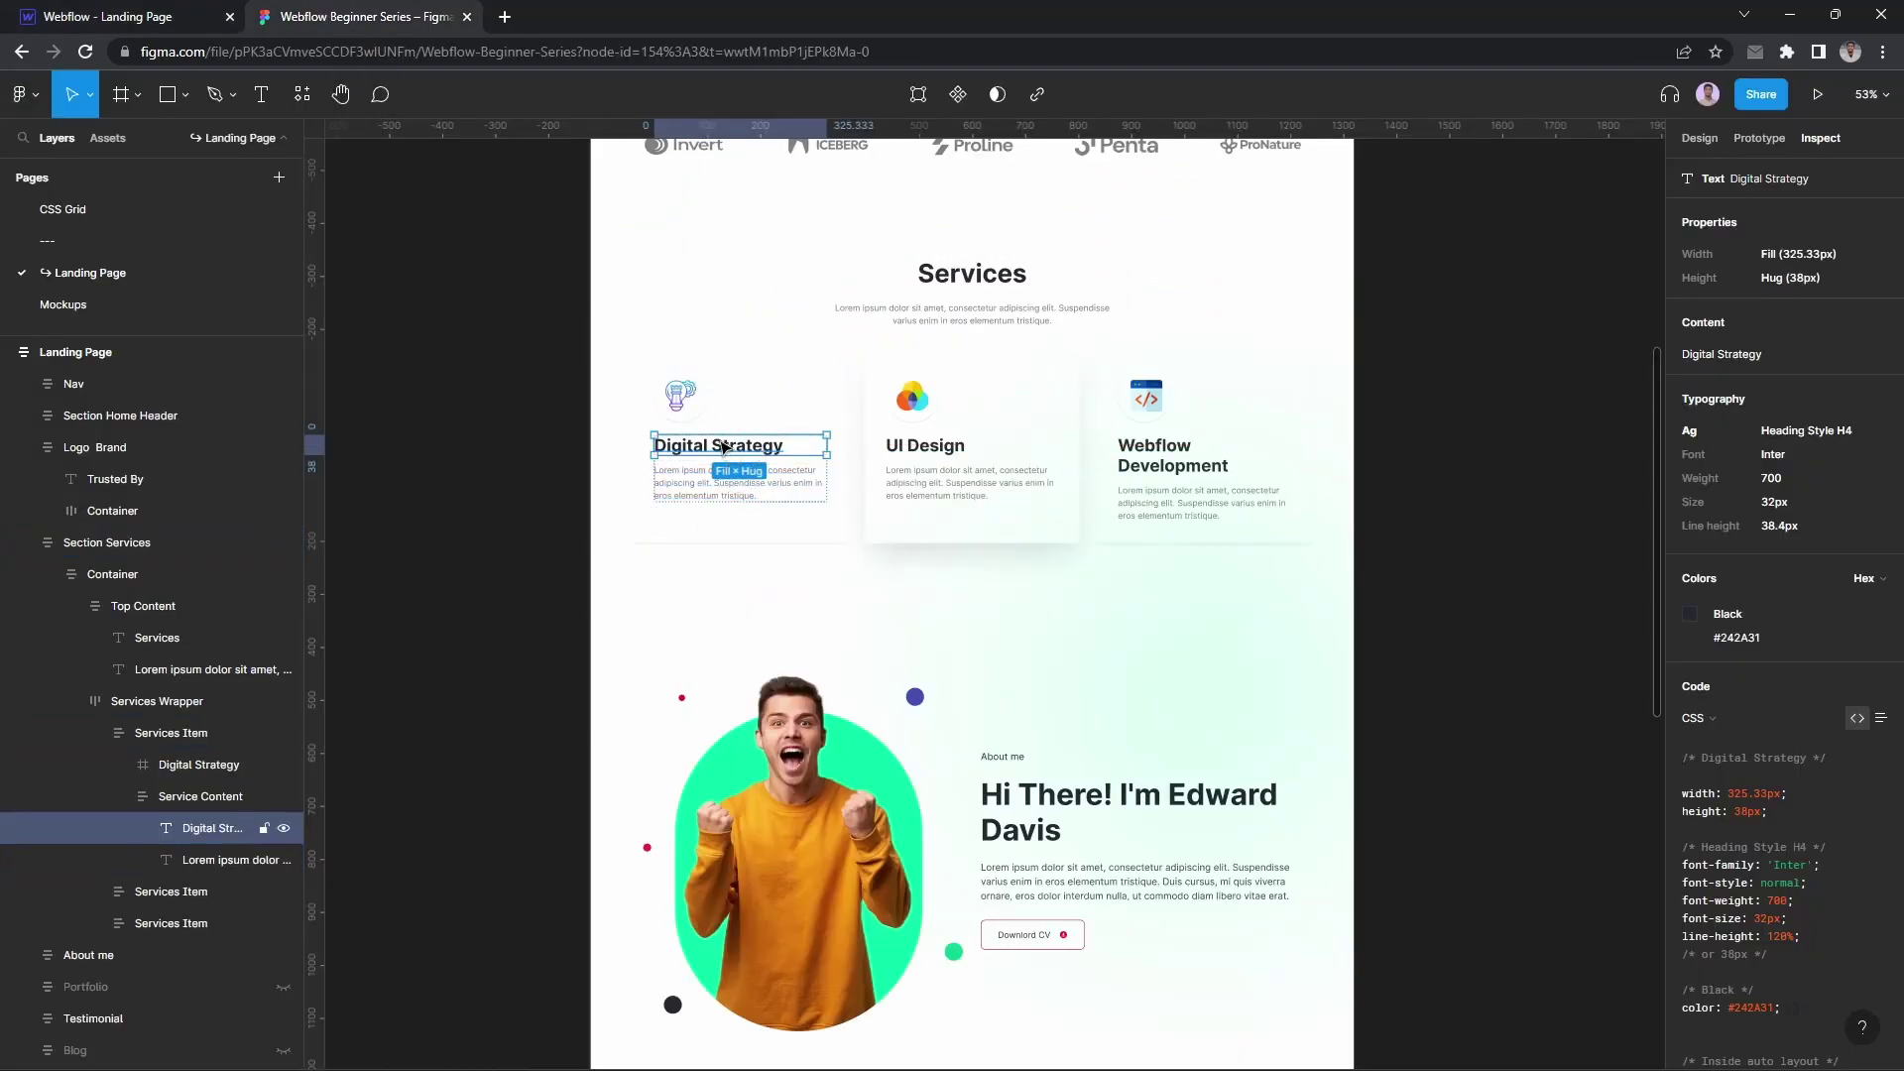
{"action": "key", "text": "ctrl+Tab"}
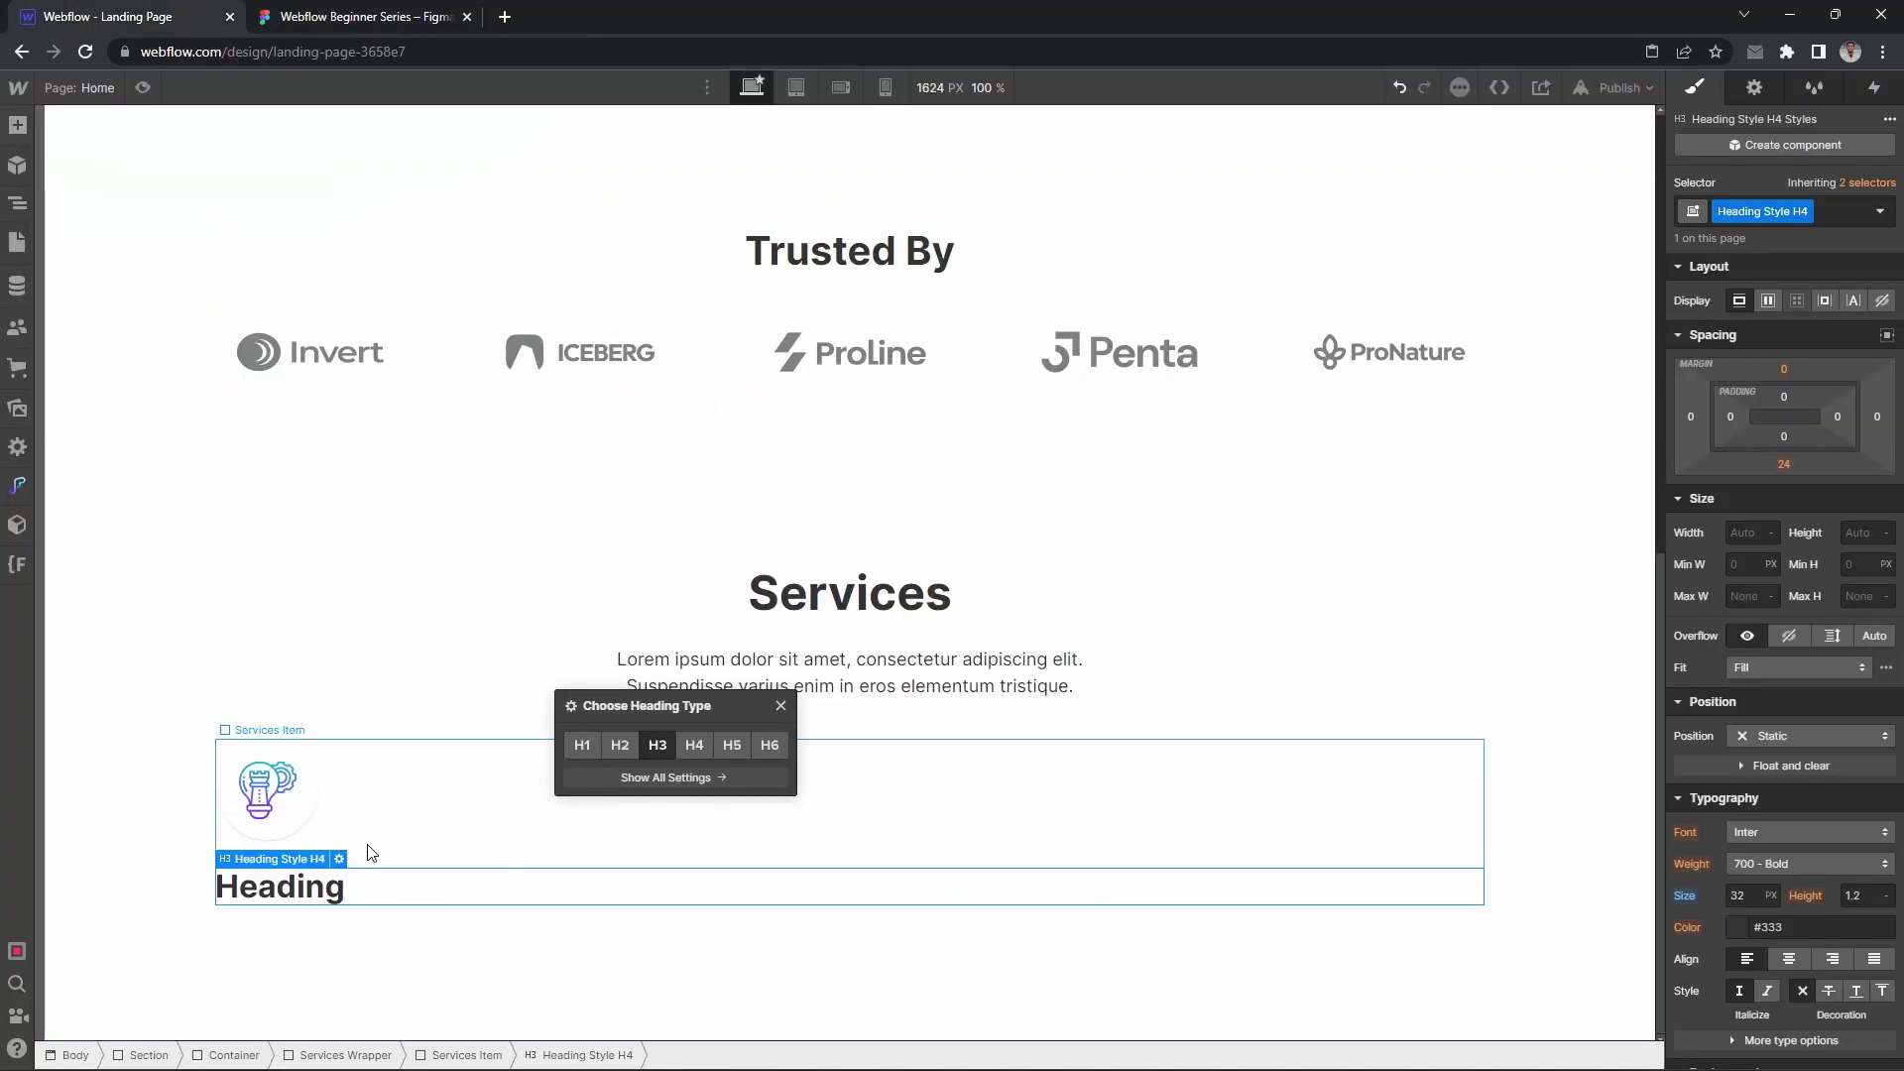
{"action": "double_click", "coordinate": [303, 890]}
{"action": "type", "text": "Digital Strategy"}
{"action": "left_click", "coordinate": [402, 830]}
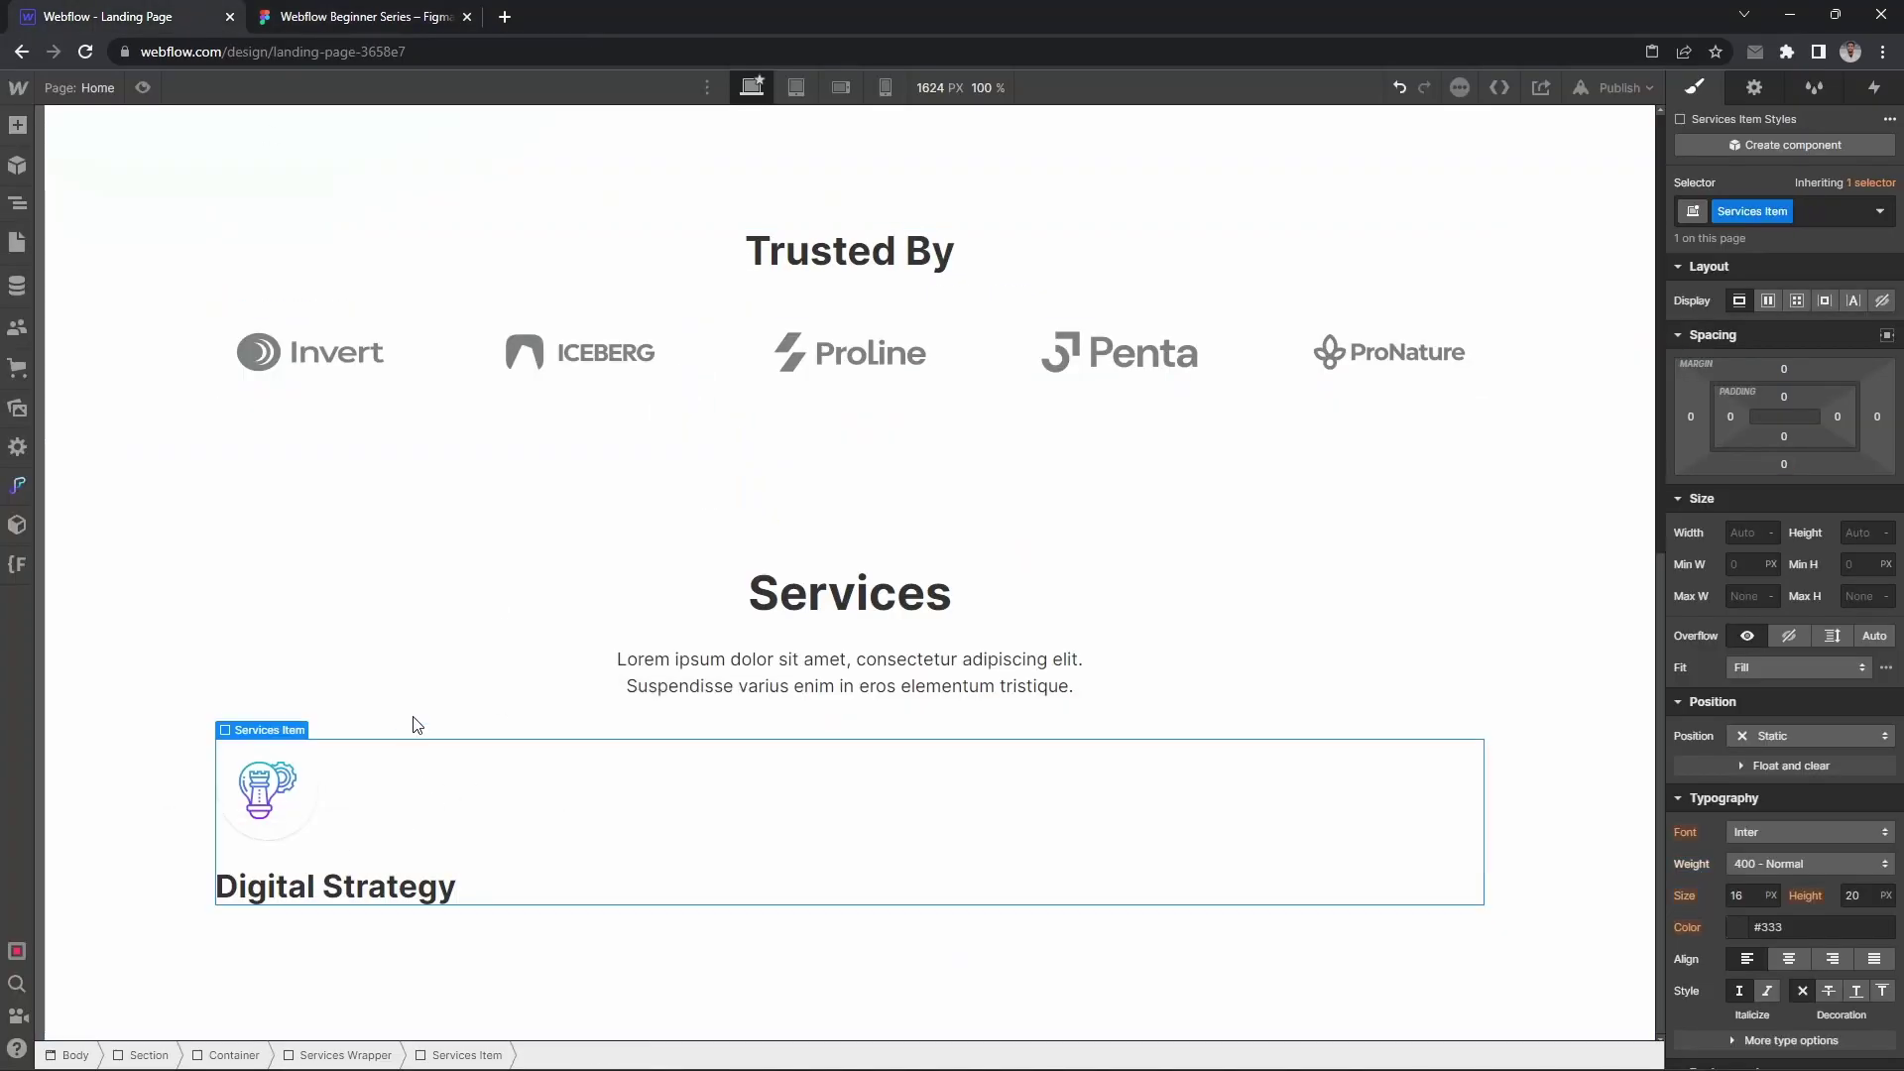
Step: Add a paragraph element directly below the Digital Strategy heading
{"action": "left_click", "coordinate": [359, 887]}
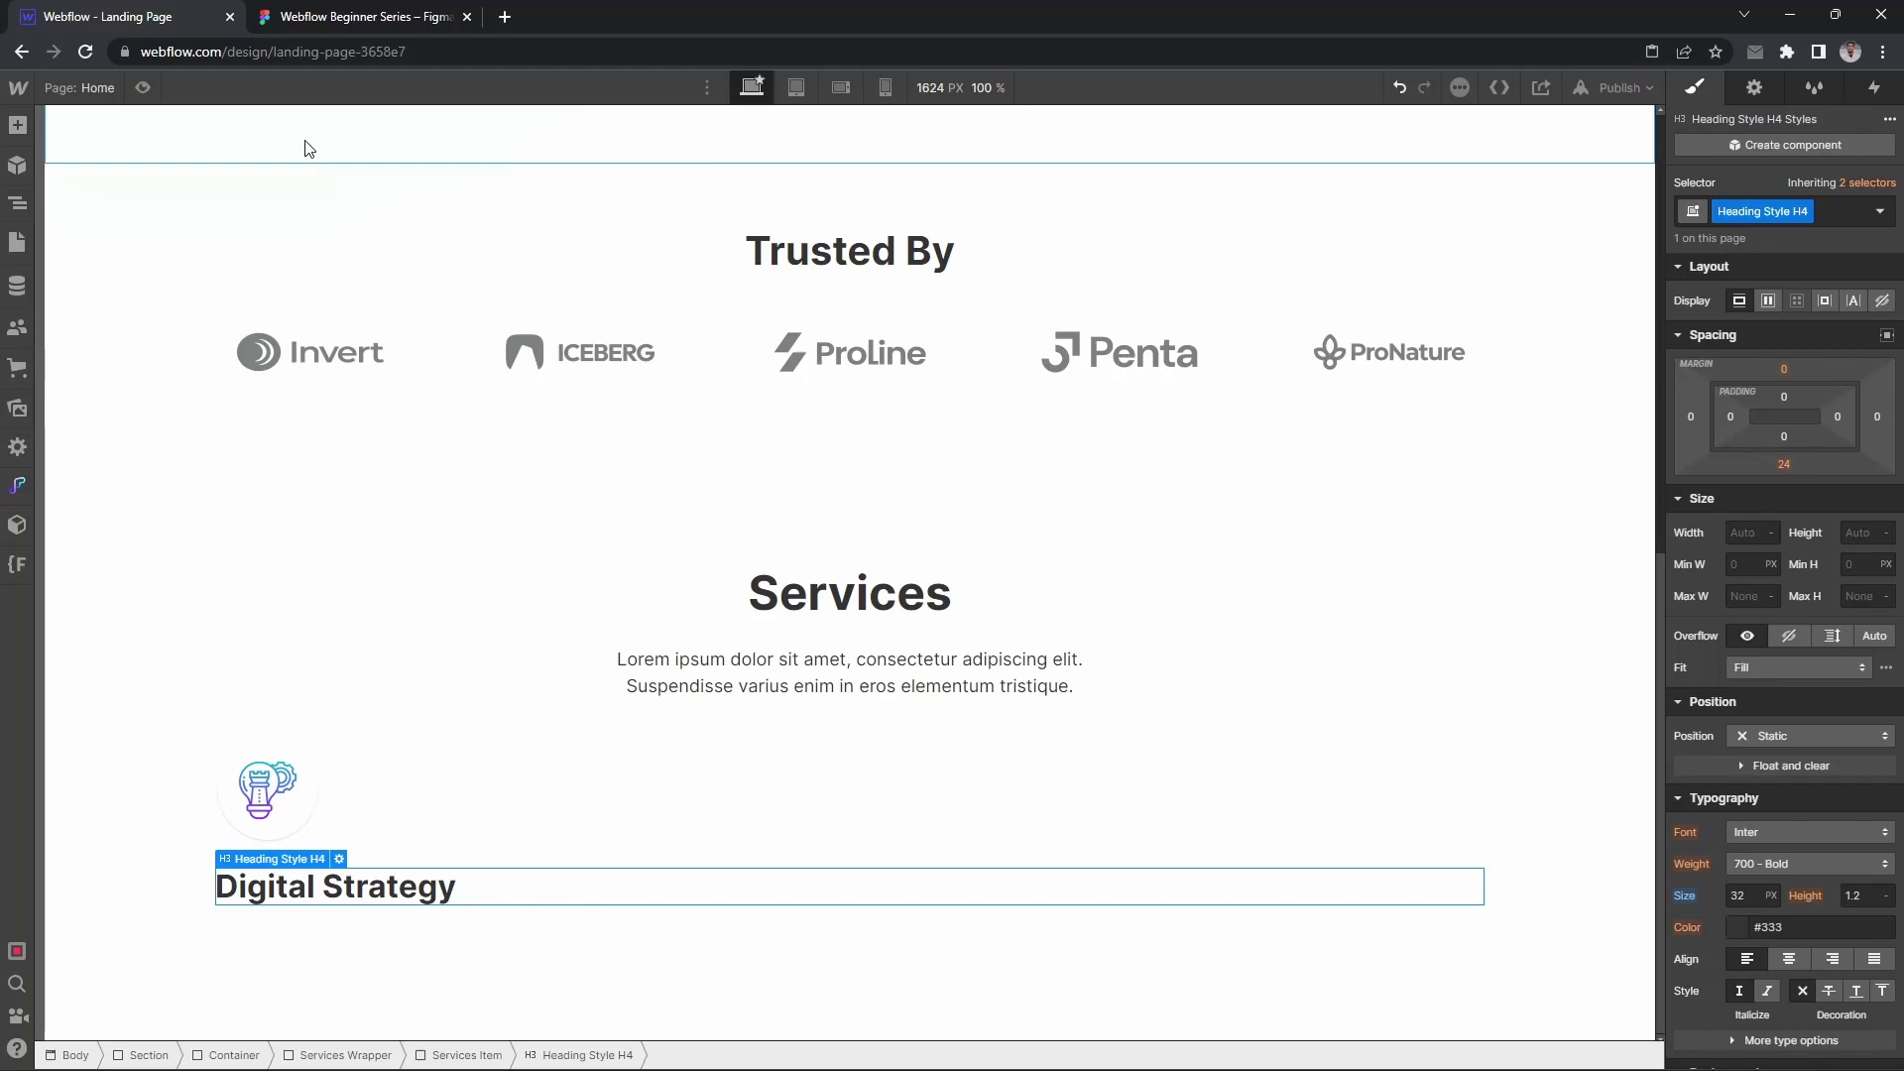
{"action": "key", "text": "ctrl+k"}
{"action": "type", "text": "parag"}
{"action": "key", "text": "Return"}
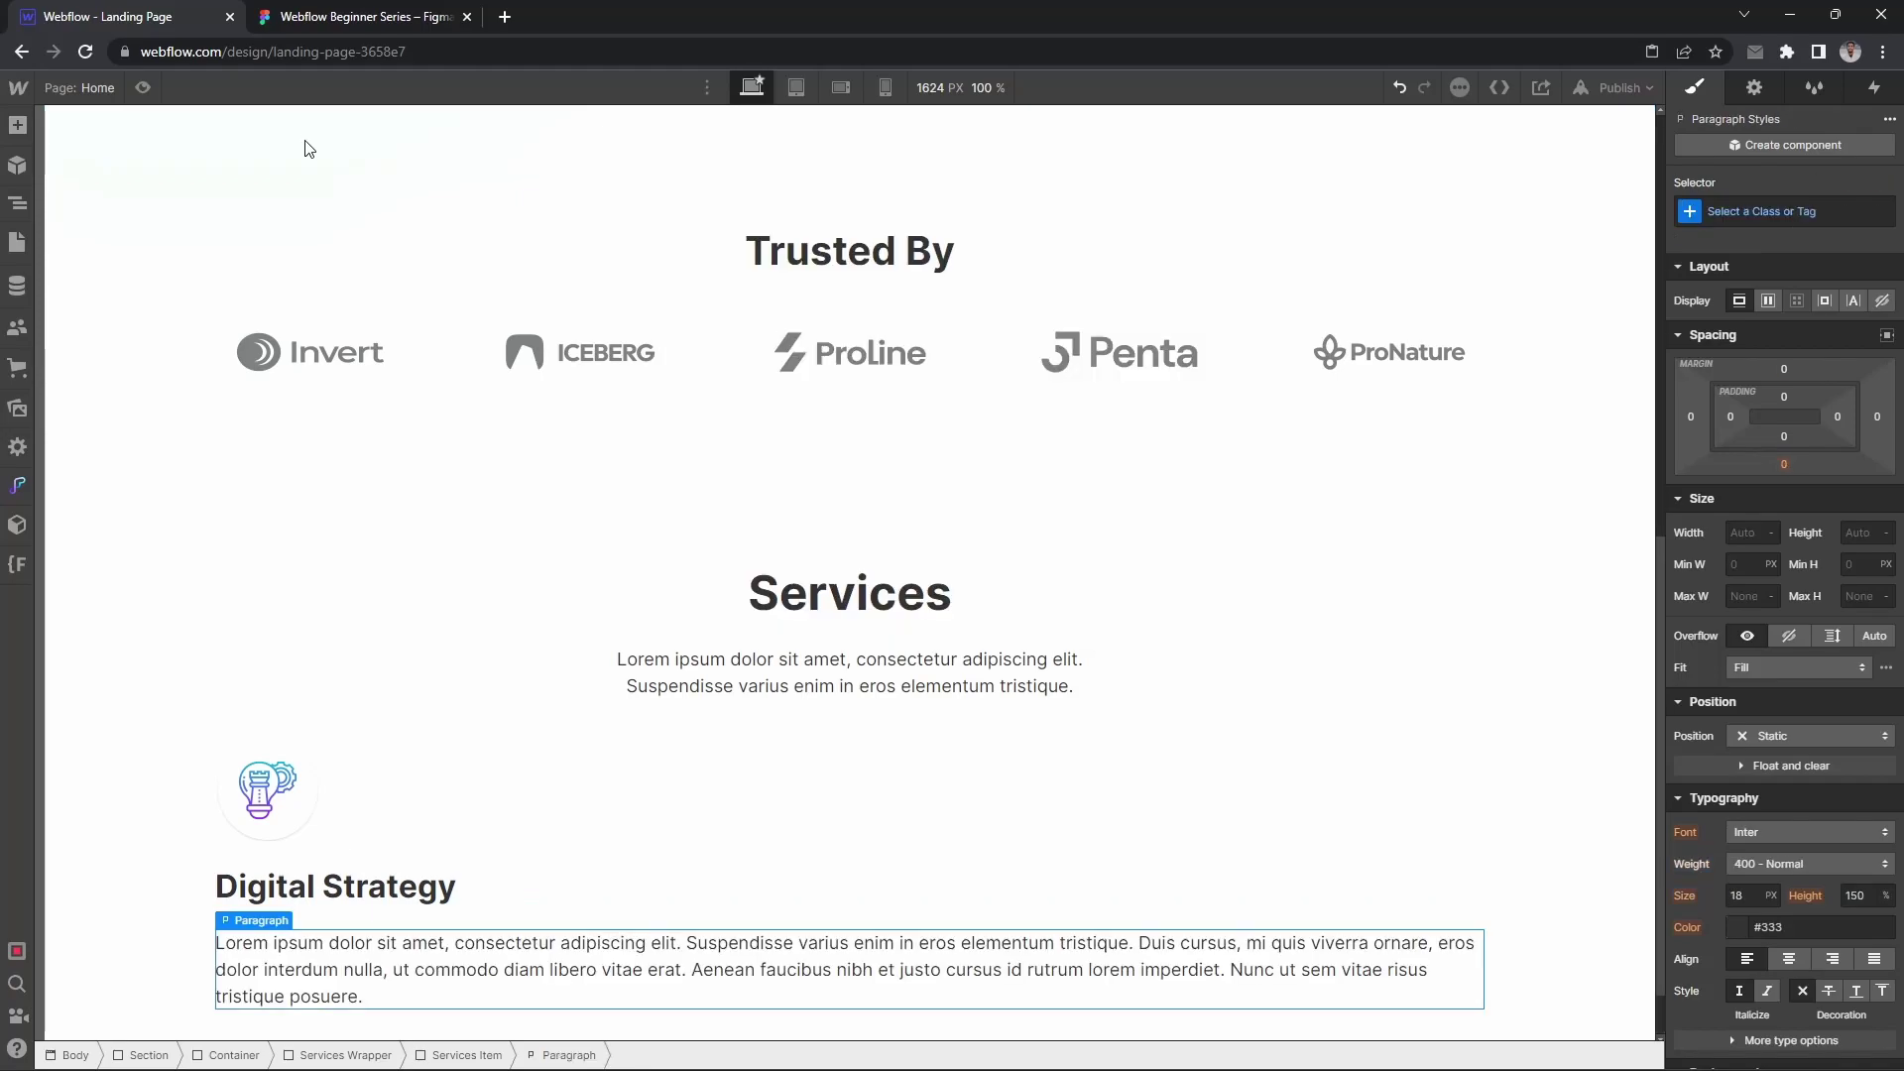
Step: Replace the paragraph's text with the Figma card copy "Lorem ipsum dolor sit amet, consectetur adipiscing elit. Suspendisse varius enim in eros elementum tristique."
{"action": "left_click", "coordinate": [286, 16]}
{"action": "left_click", "coordinate": [738, 483]}
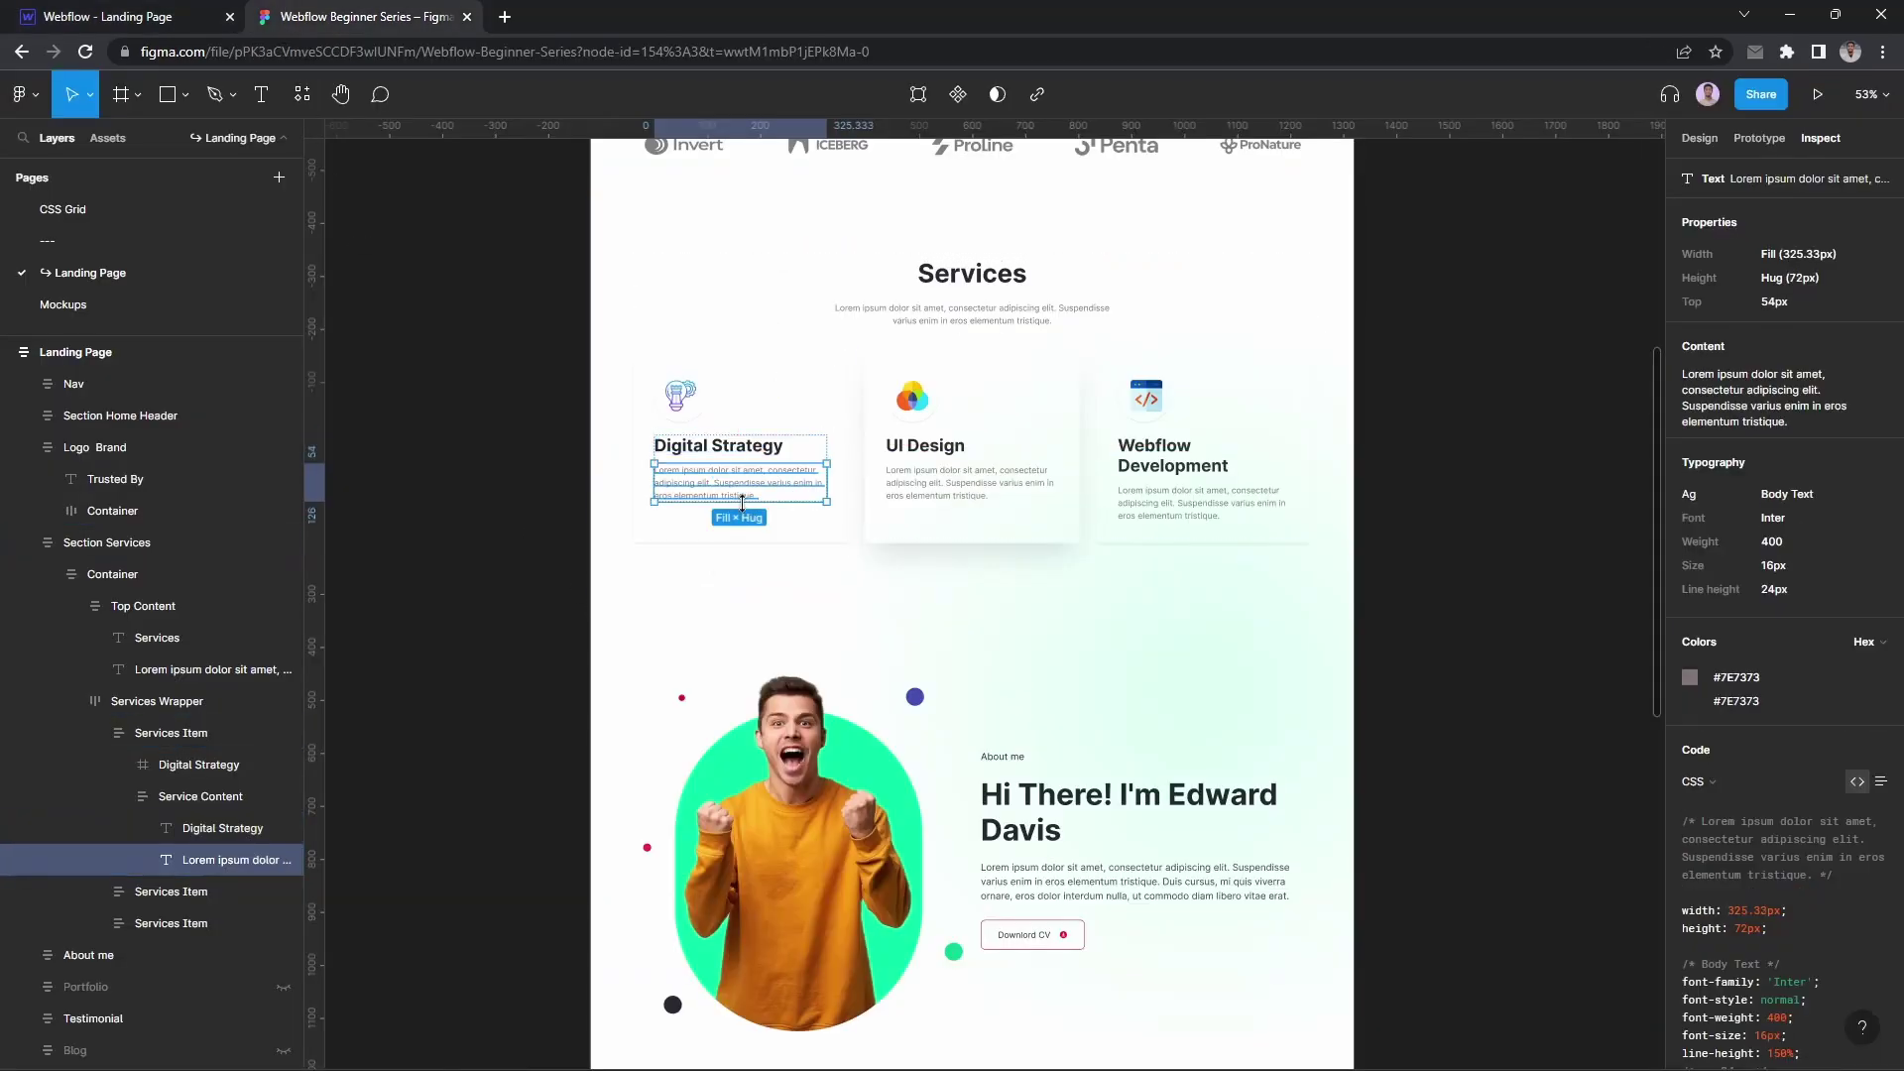
{"action": "key", "text": "ctrl+Tab"}
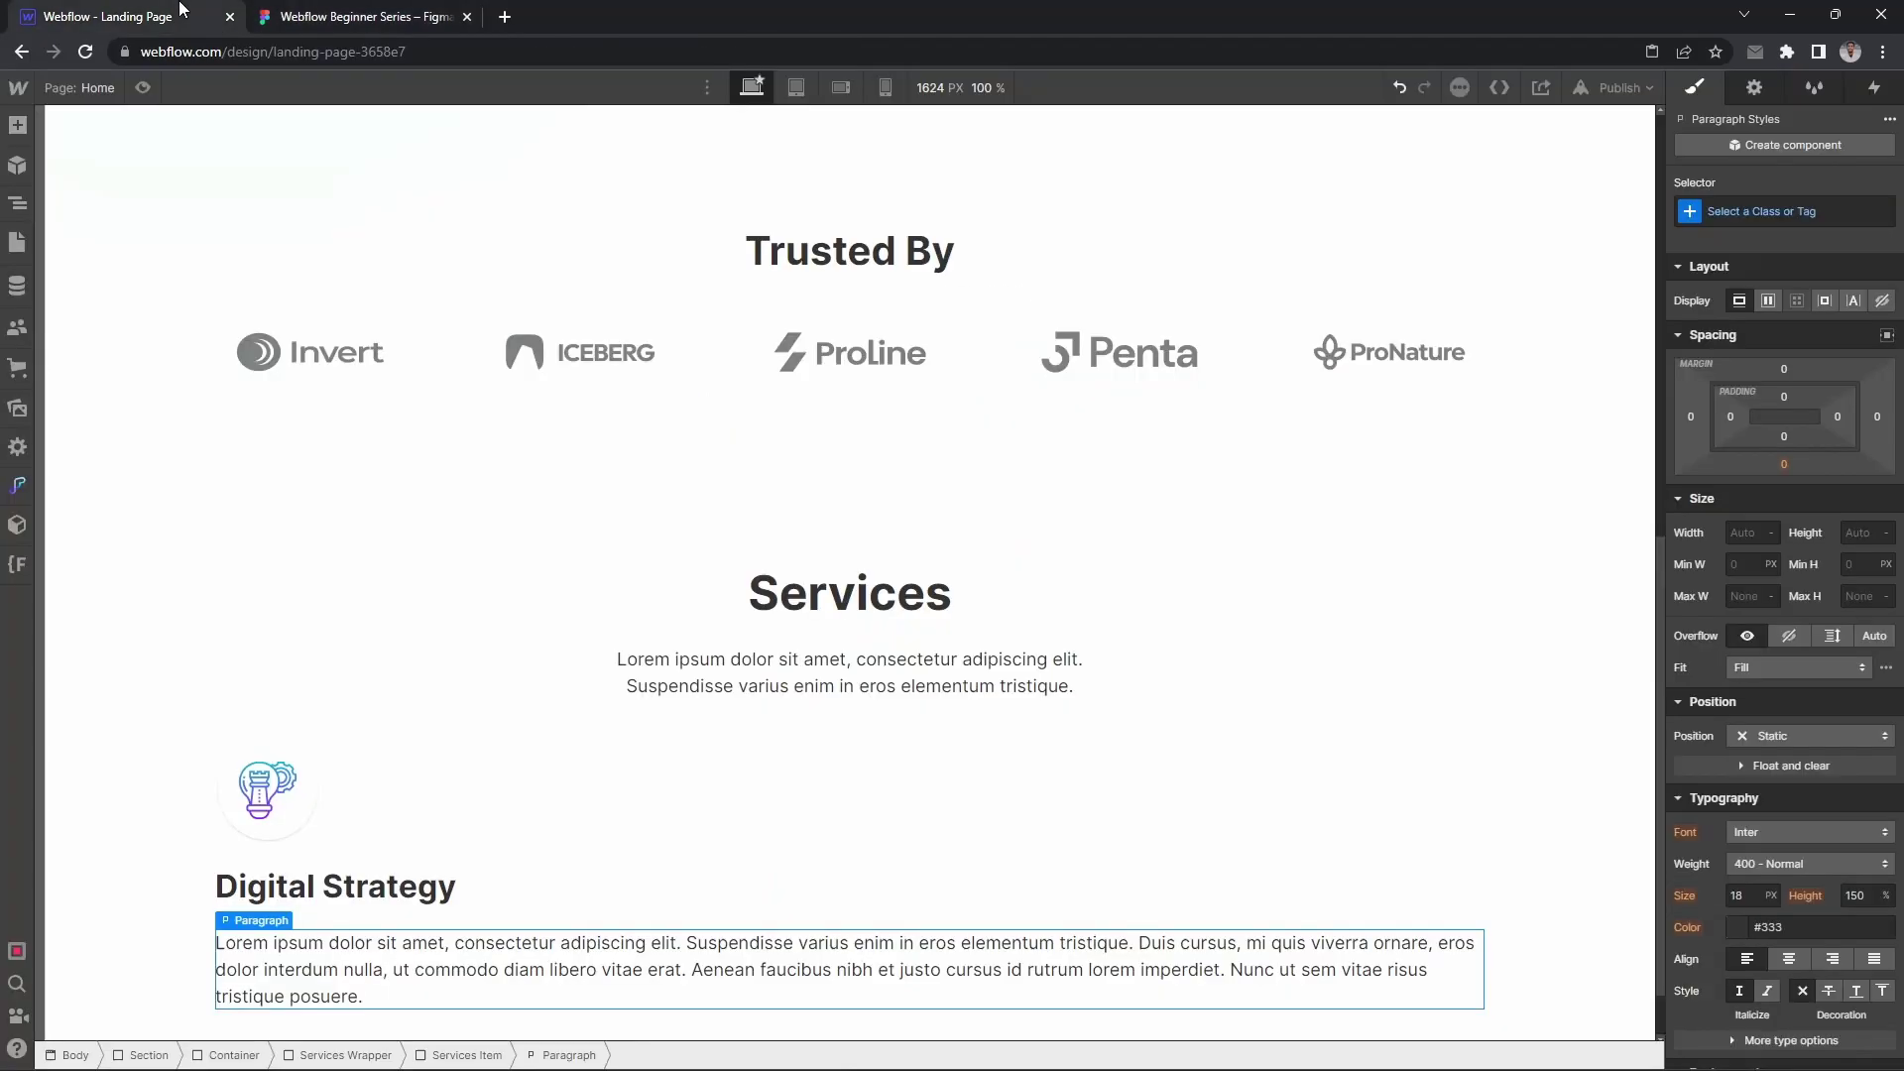
{"action": "triple_click", "coordinate": [347, 967]}
{"action": "type", "text": "Lorem ipsum dolor sit amet, consectetur adipiscing elit. Suspendisse varius enim in eros elementum tristique."}
{"action": "left_click", "coordinate": [455, 883]}
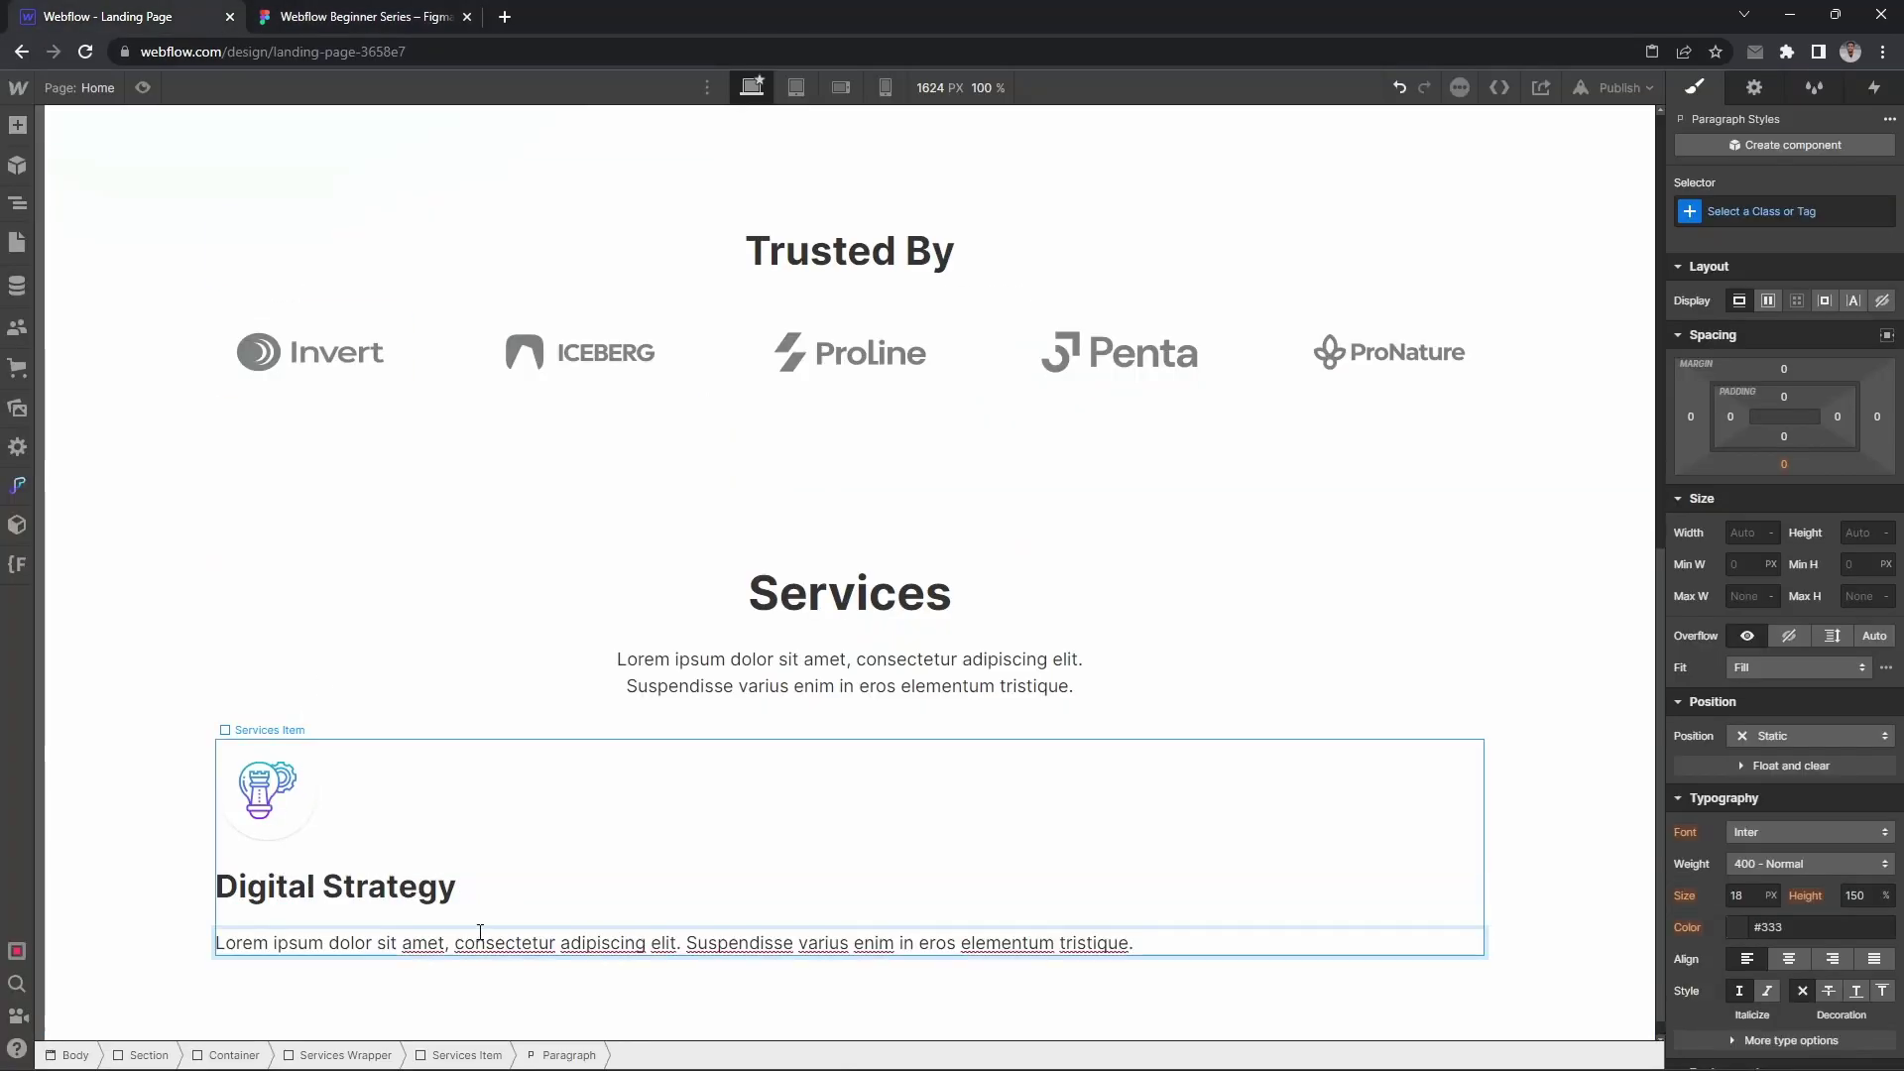
Step: Apply the existing Text Size Small class to the Digital Strategy card's paragraph and compare it with the Figma text style
{"action": "left_click", "coordinate": [486, 937]}
{"action": "key", "text": "ctrl+Return"}
{"action": "type", "text": "t"}
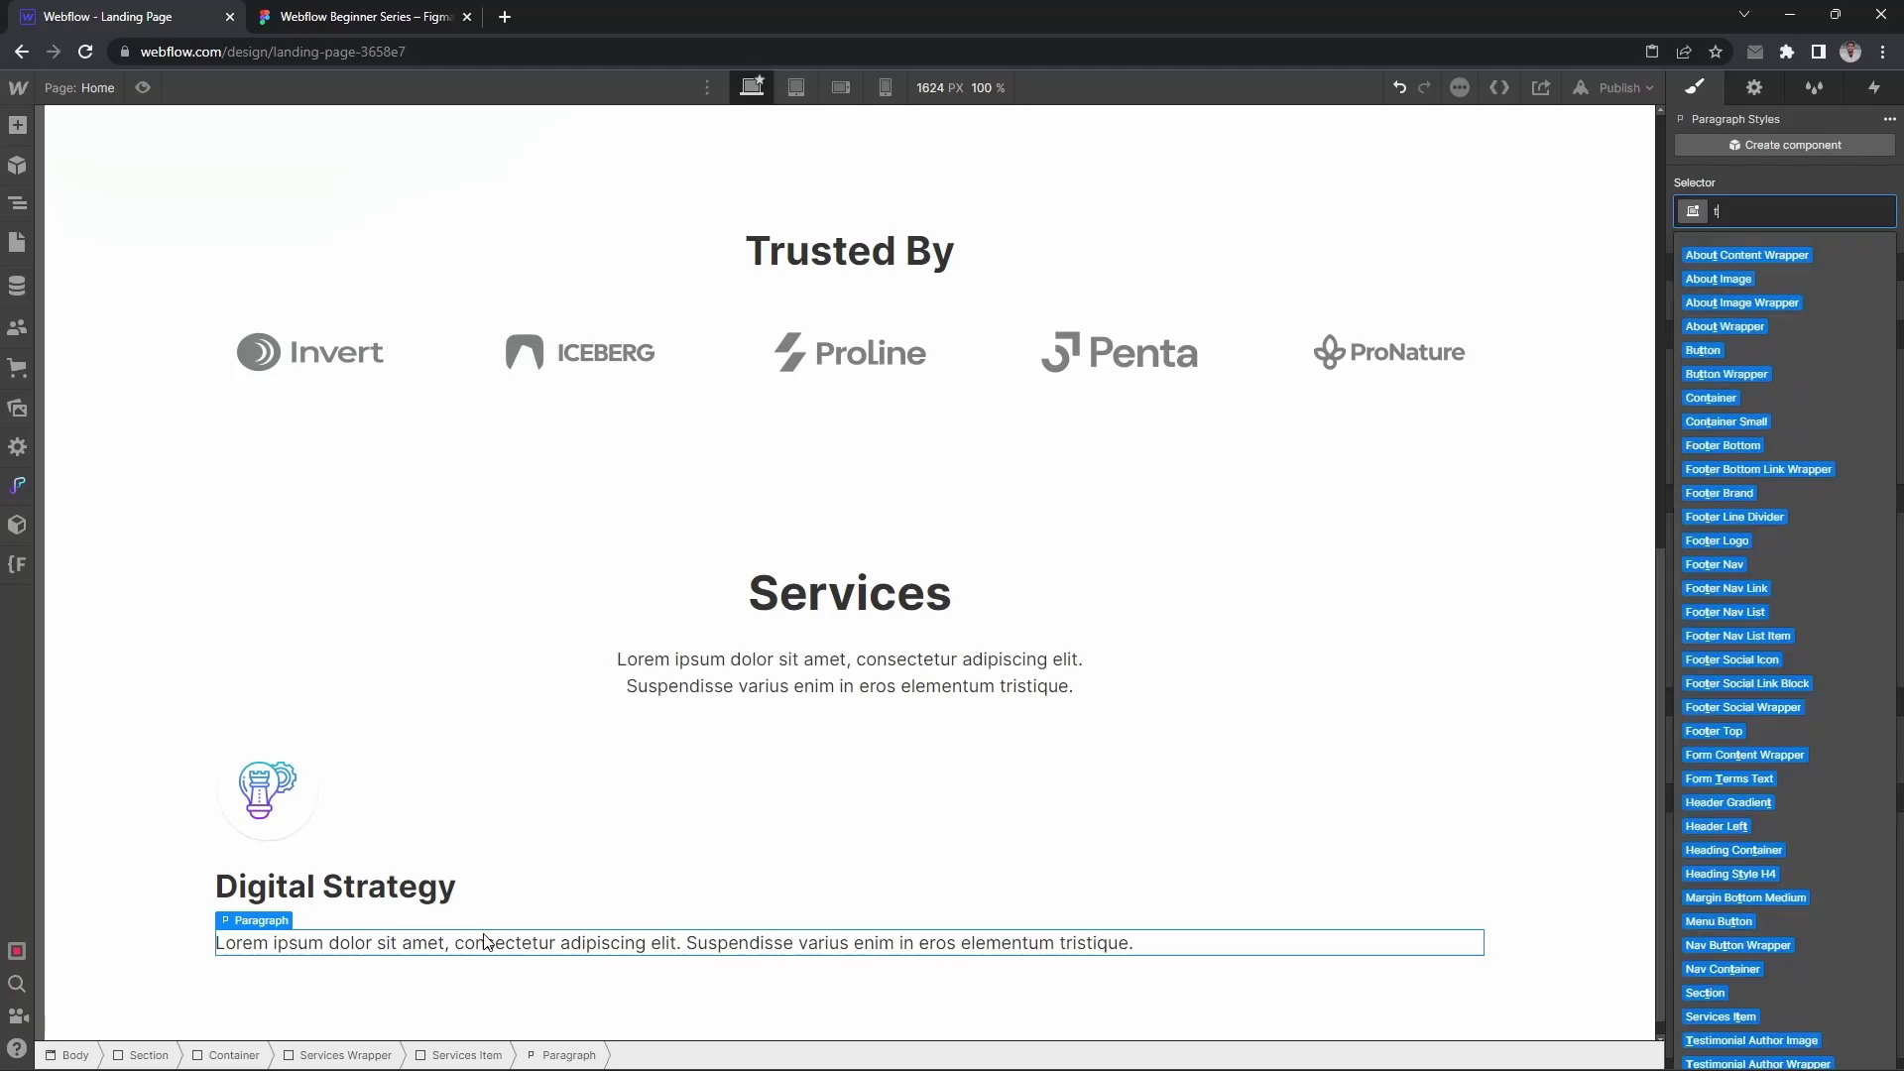
{"action": "type", "text": "ext"}
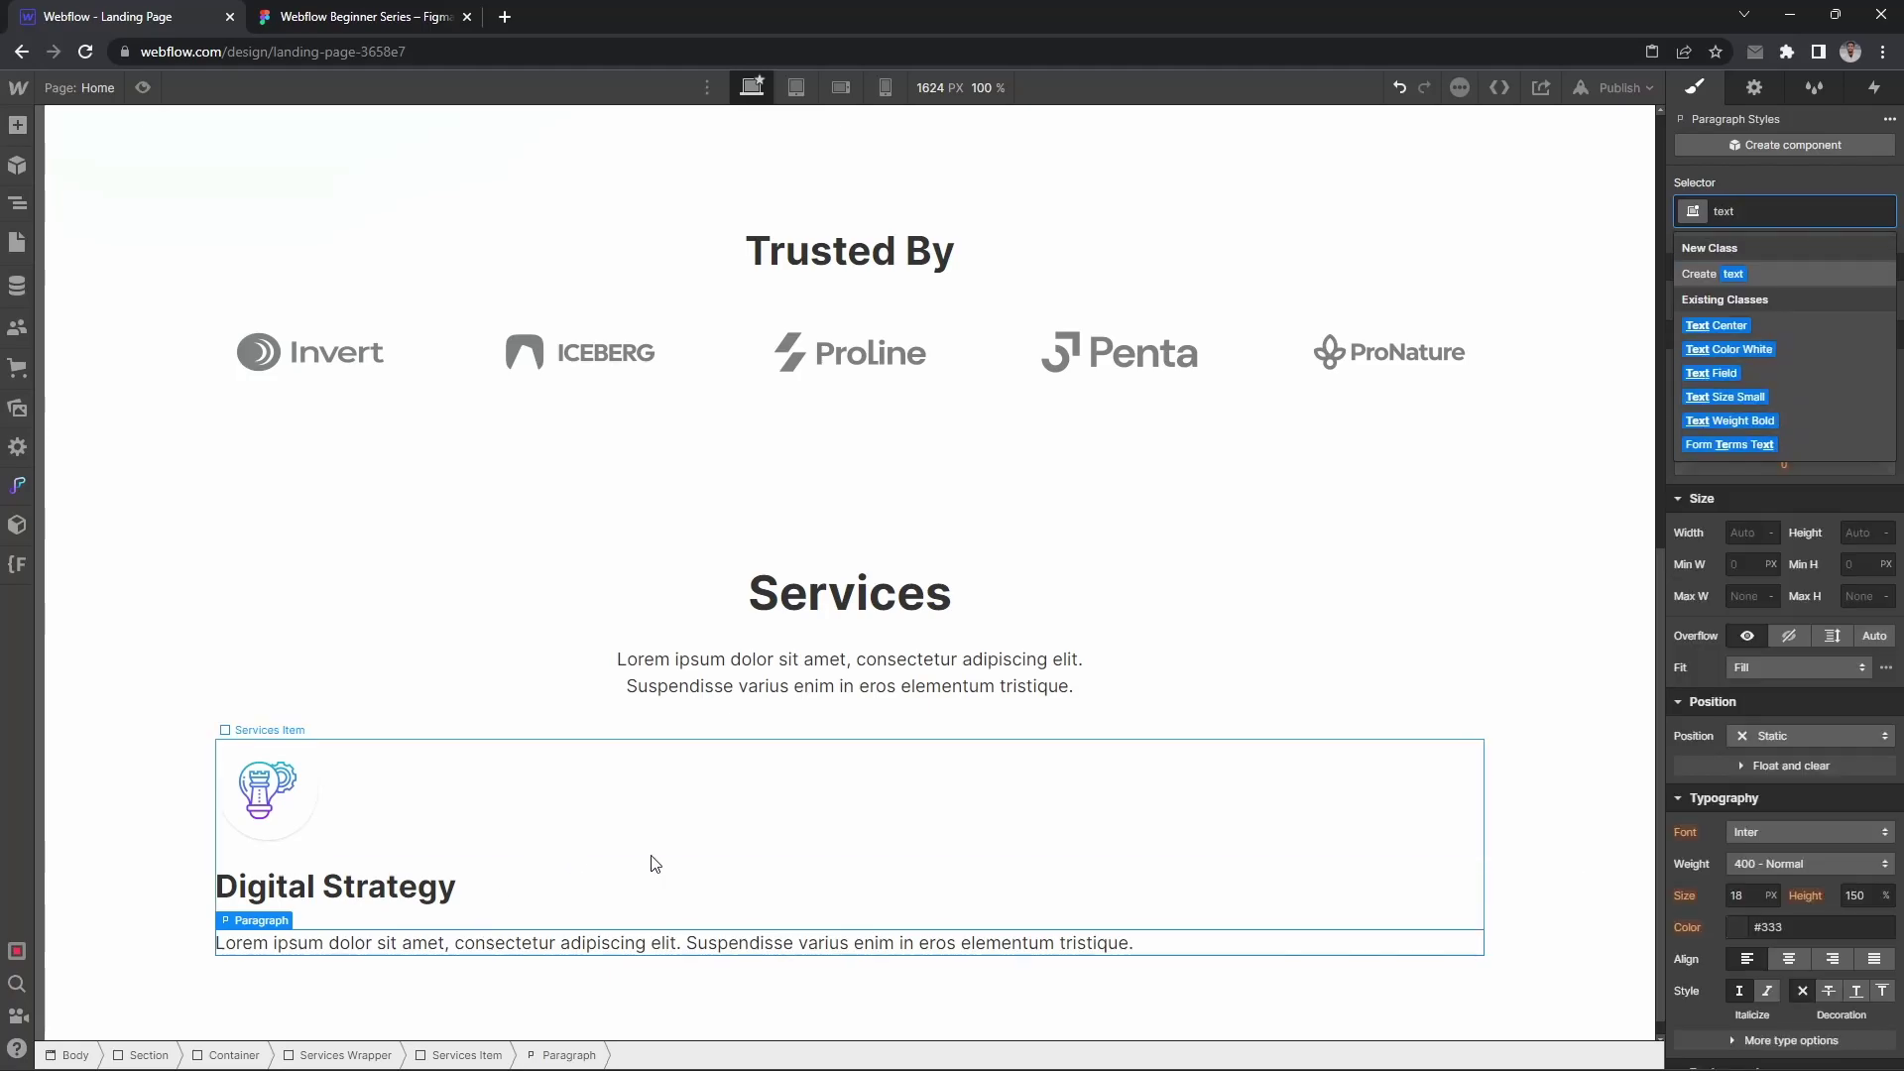
{"action": "key", "text": "Down"}
{"action": "key", "text": "Down"}
{"action": "key", "text": "Down"}
{"action": "key", "text": "Down"}
{"action": "key", "text": "Return"}
{"action": "scroll", "coordinate": [870, 710], "scroll_direction": "down", "scroll_amount": 1}
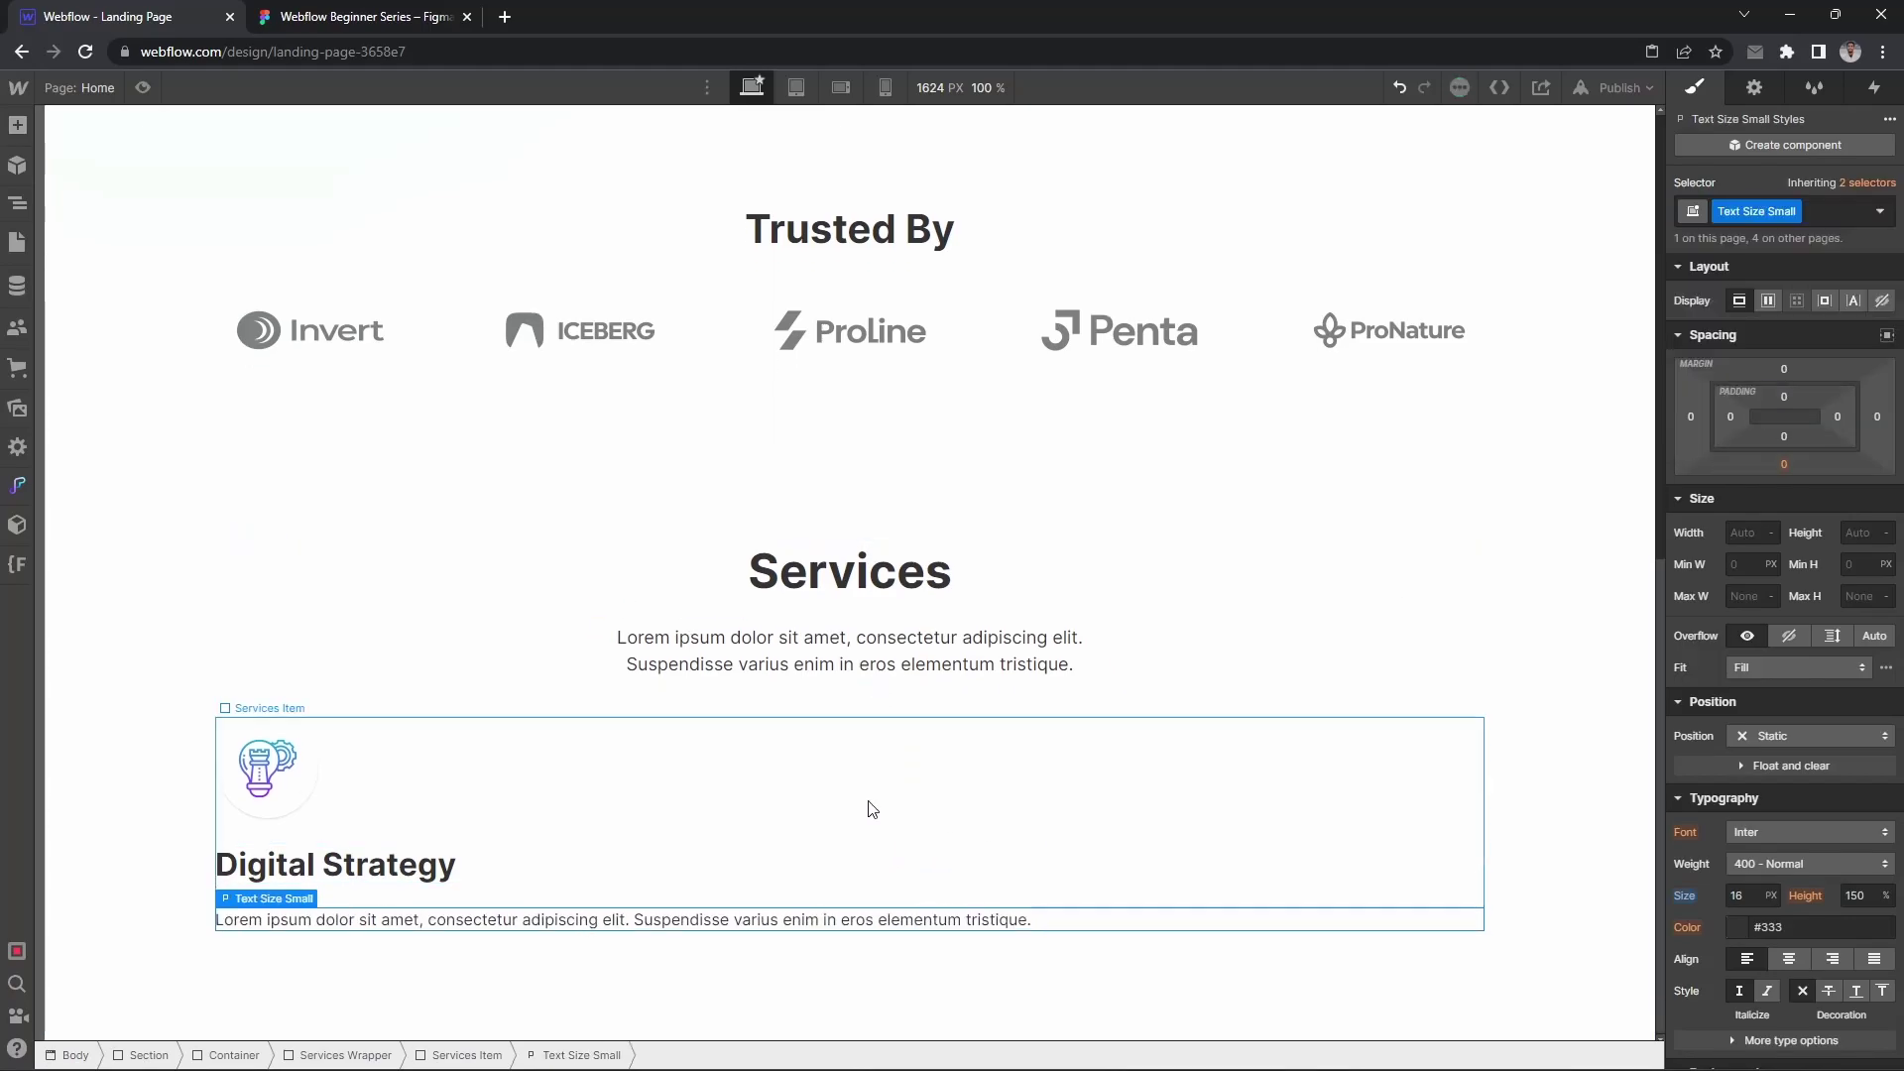
{"action": "left_click", "coordinate": [288, 15]}
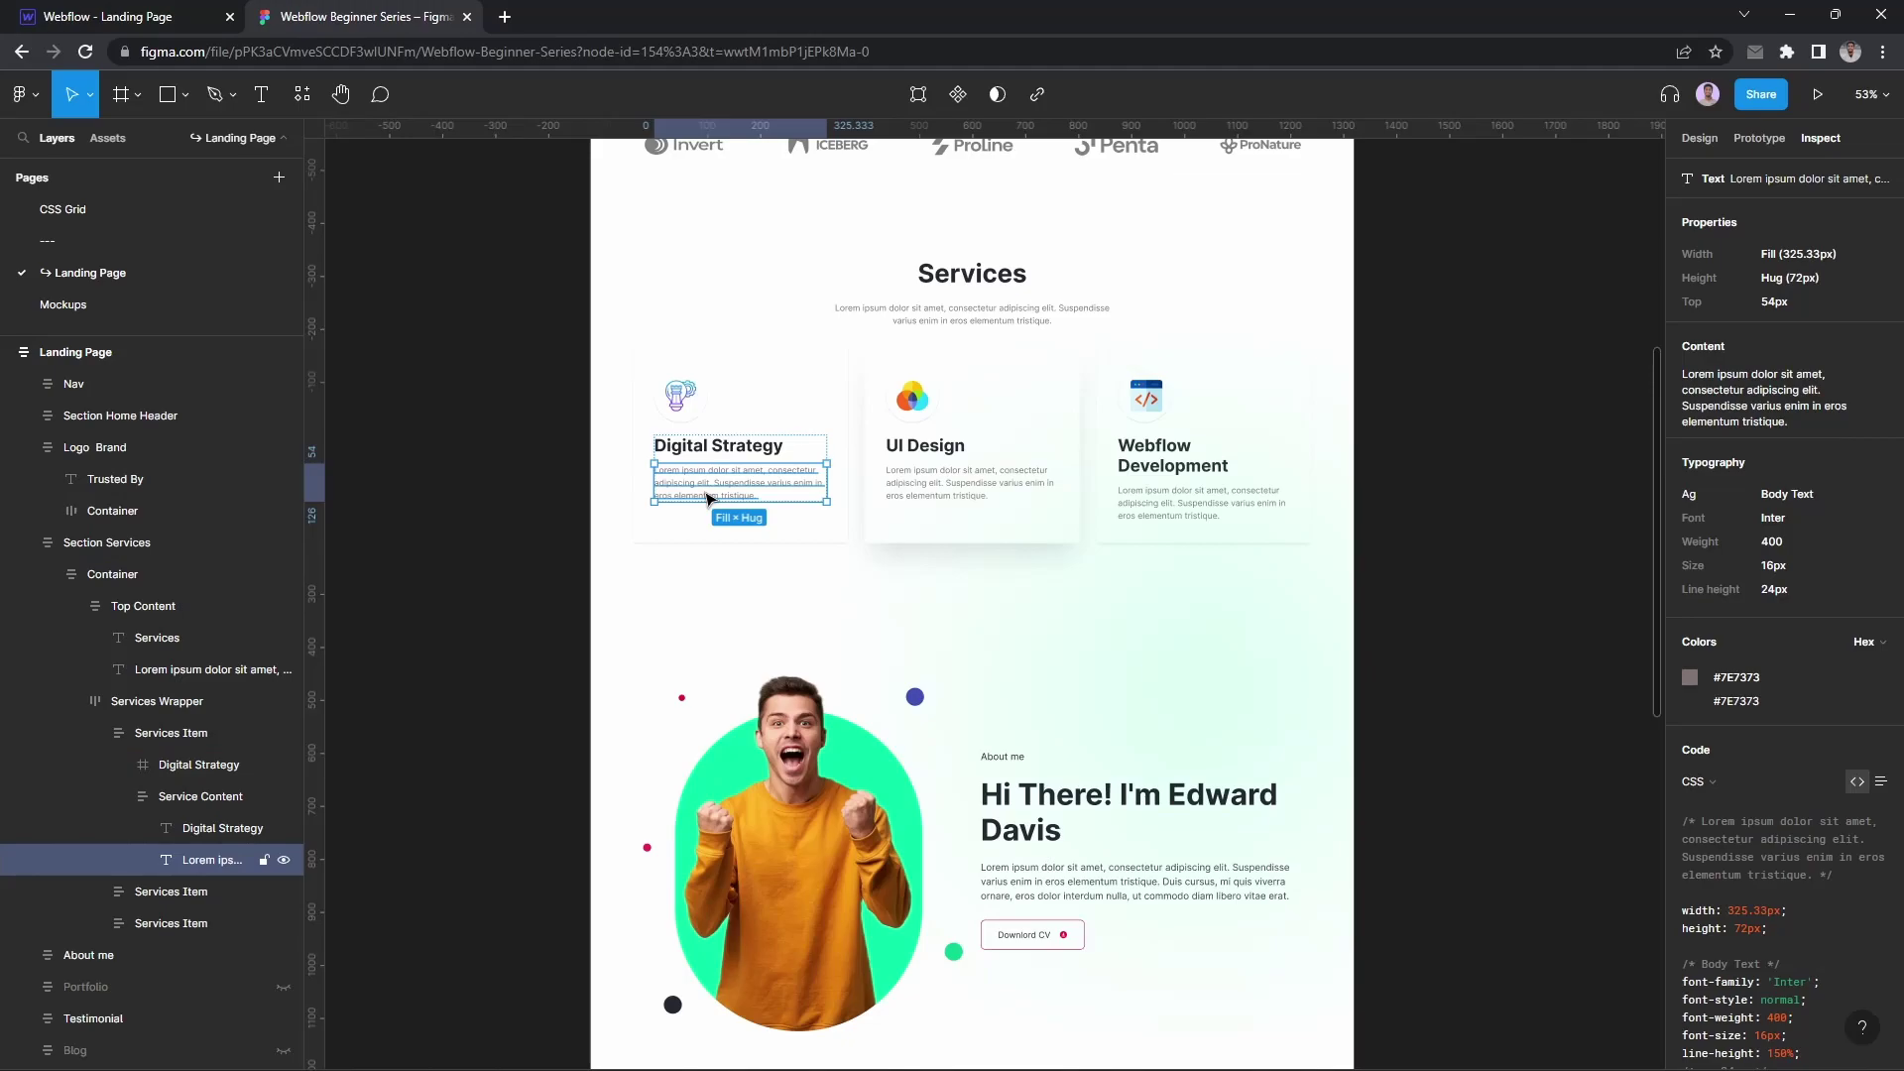
{"action": "left_click", "coordinate": [134, 16]}
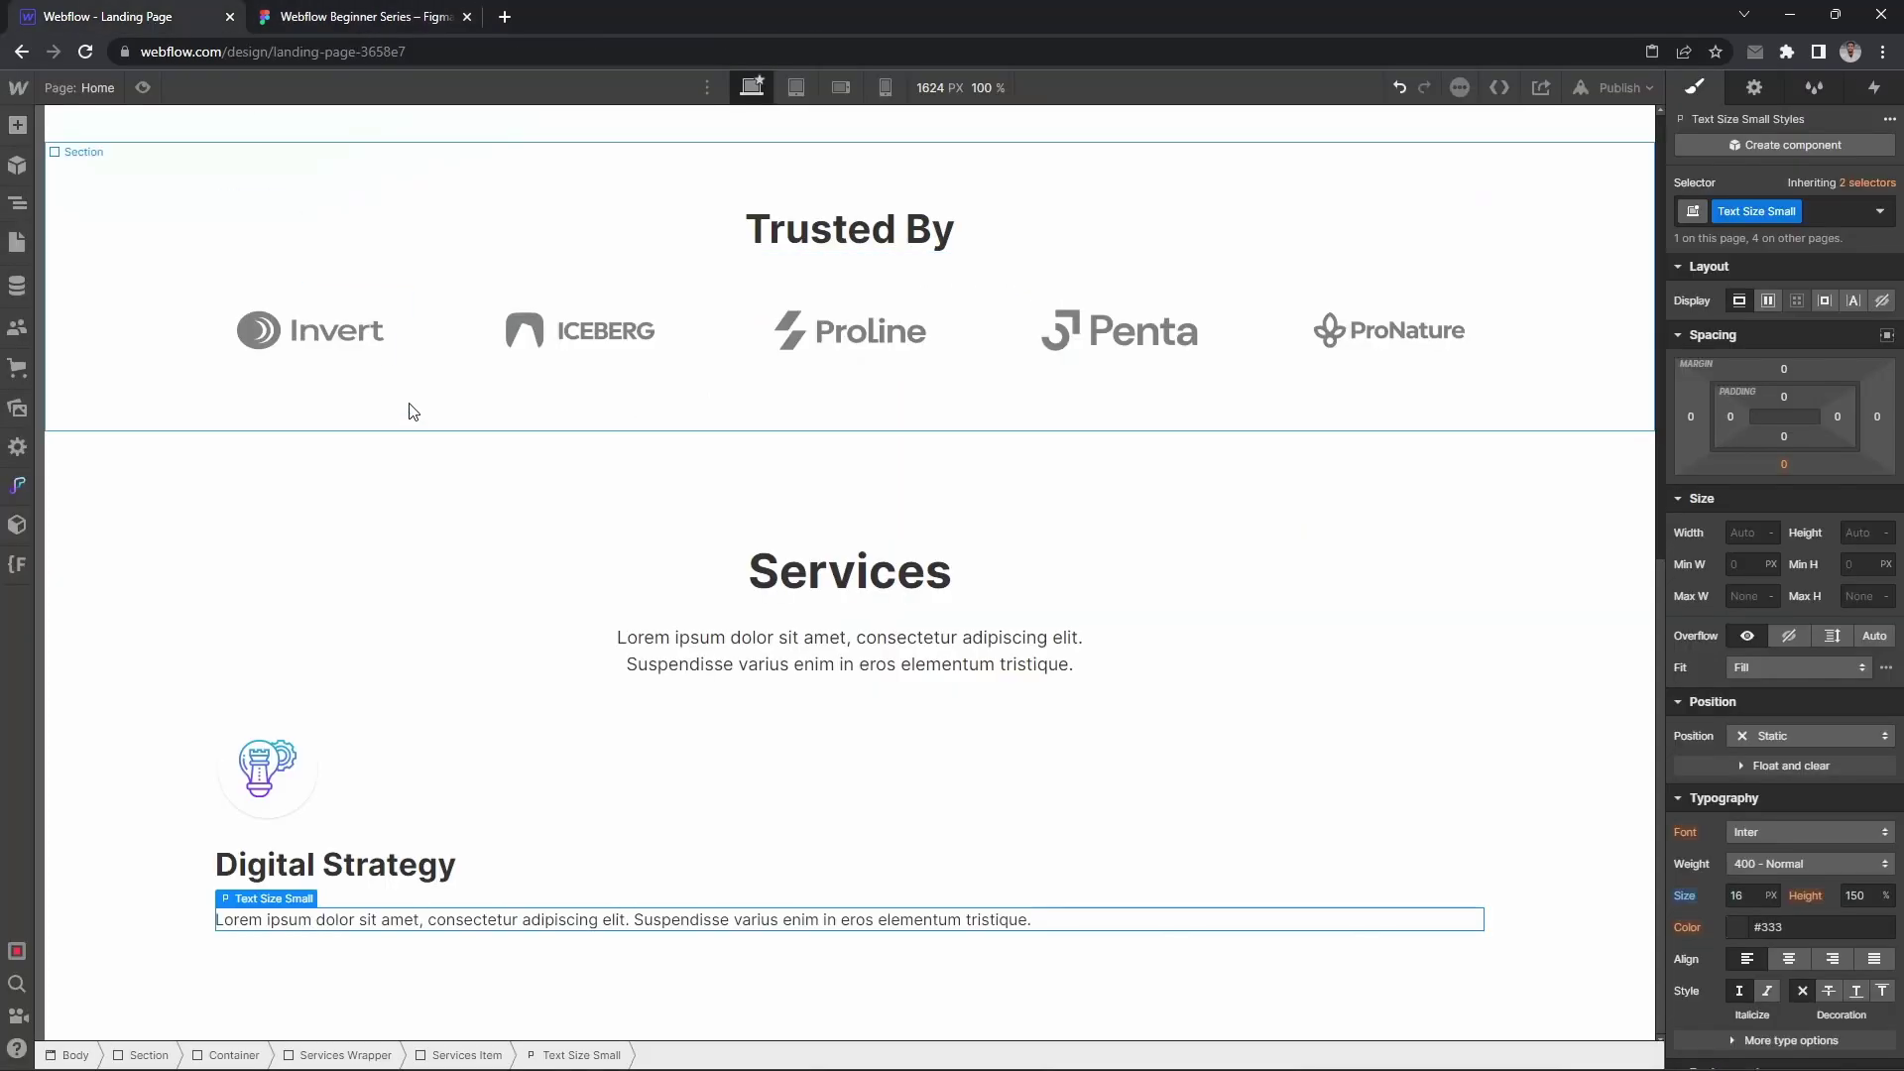
Step: Inspect the first service card's padding in Figma and set the Services Item padding to 40 px on all sides in Webflow
{"action": "key", "text": "ctrl+Tab"}
{"action": "key", "text": "ctrl+Tab"}
{"action": "key", "text": "ctrl+Tab"}
{"action": "key", "text": "alt"}
{"action": "left_click", "coordinate": [654, 387]}
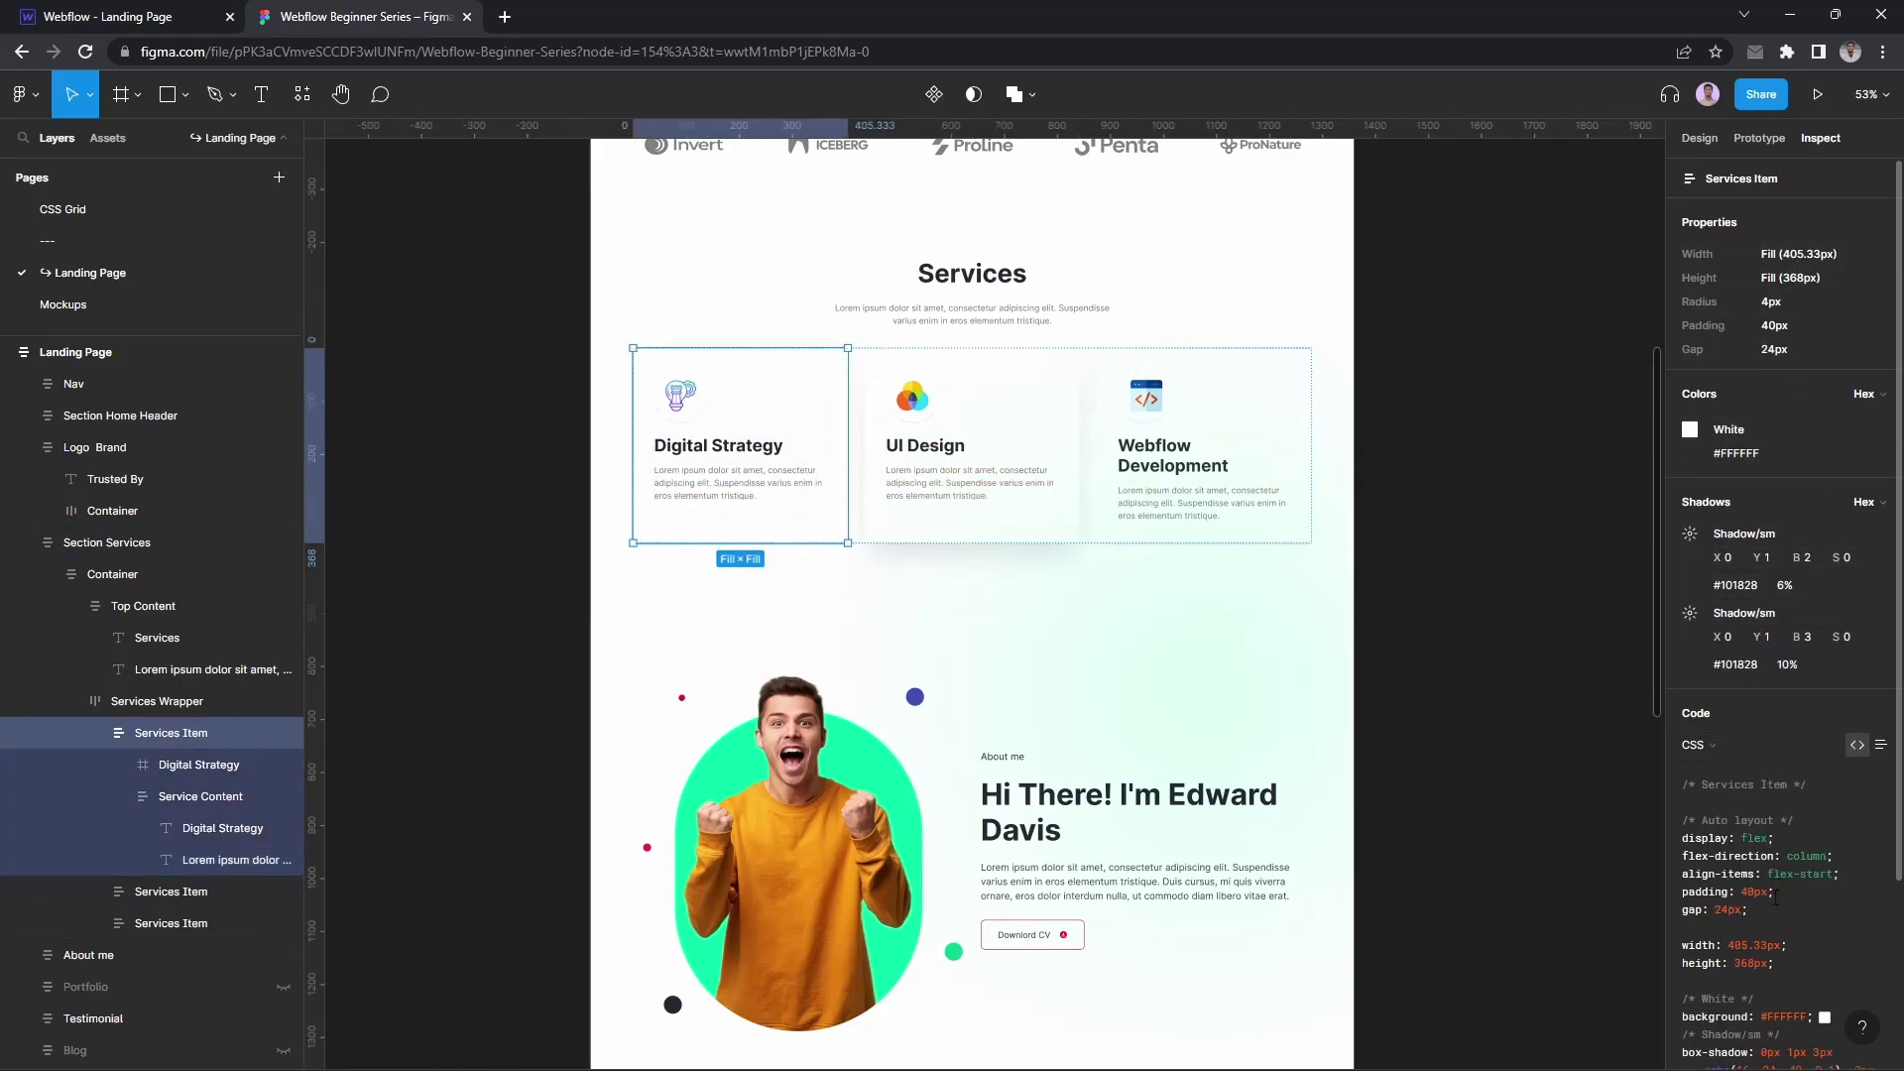
{"action": "left_click", "coordinate": [149, 17]}
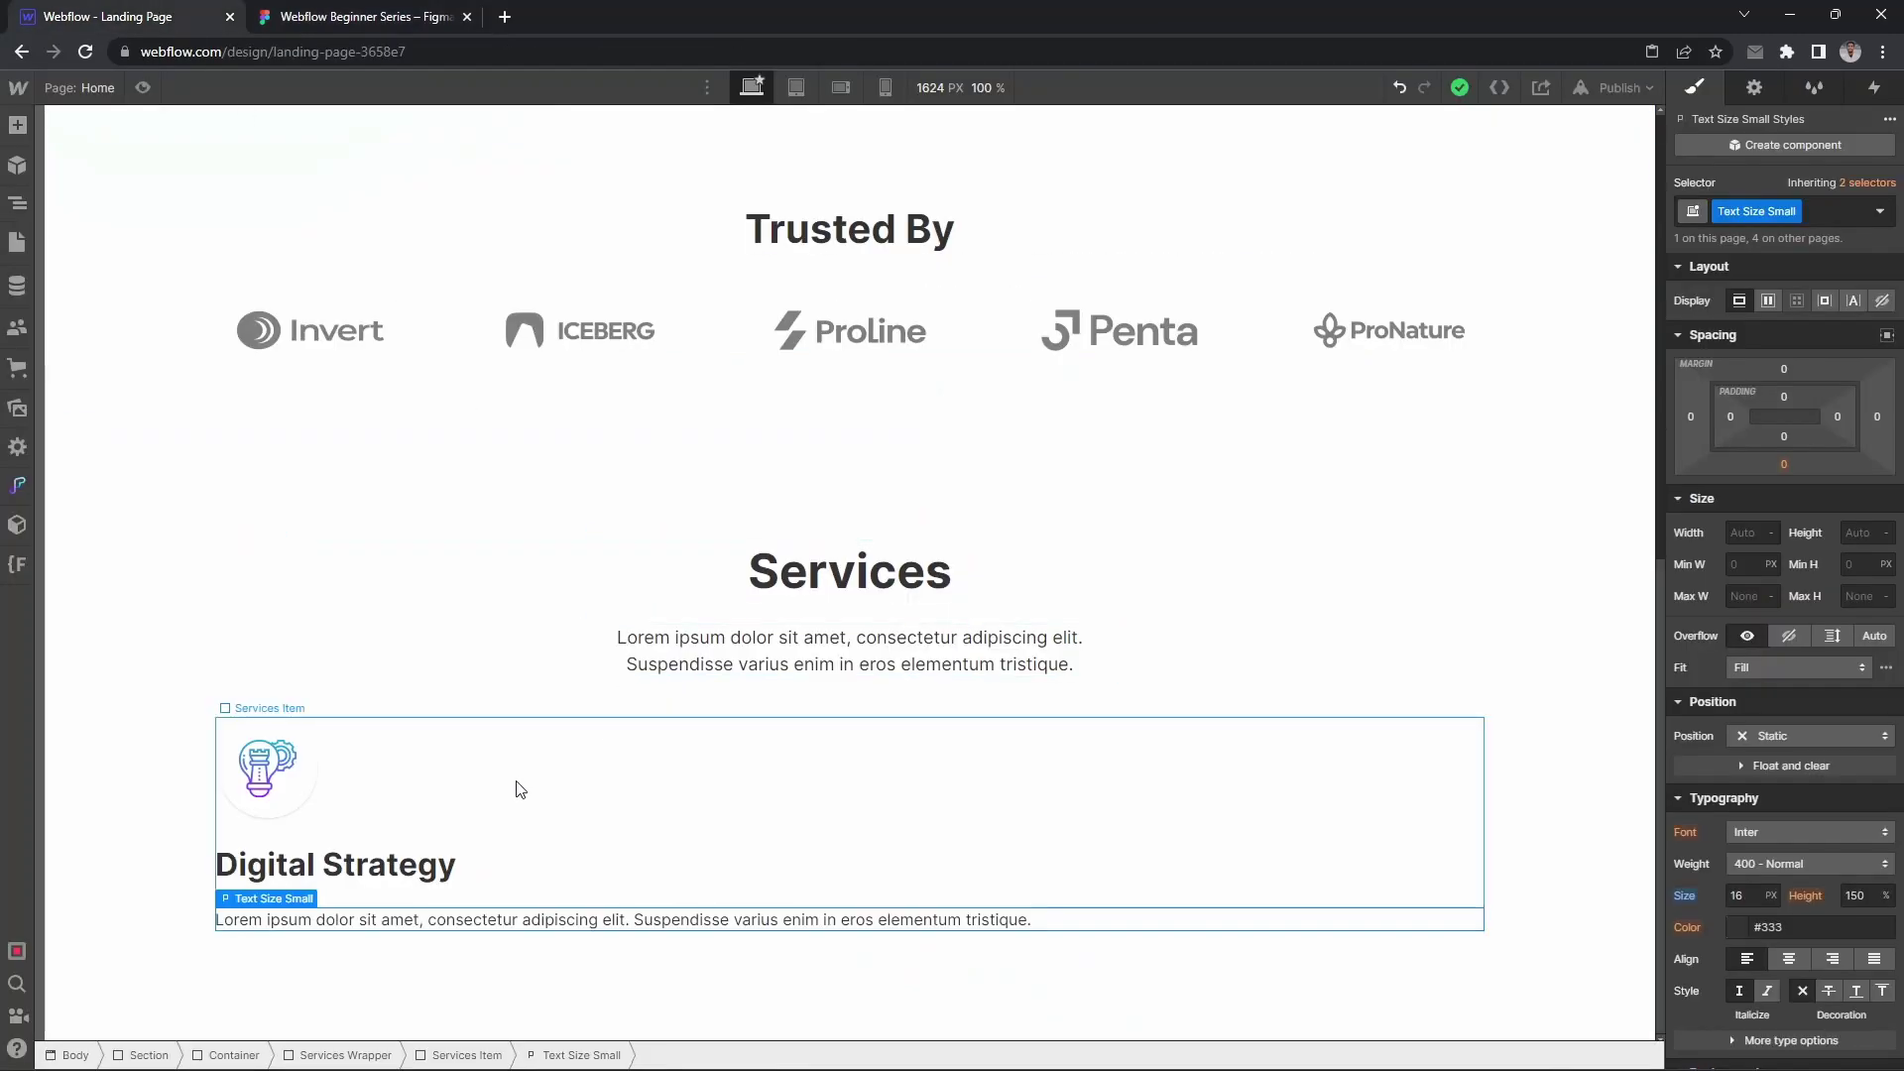
{"action": "left_click", "coordinate": [1729, 418]}
{"action": "type", "text": "4"}
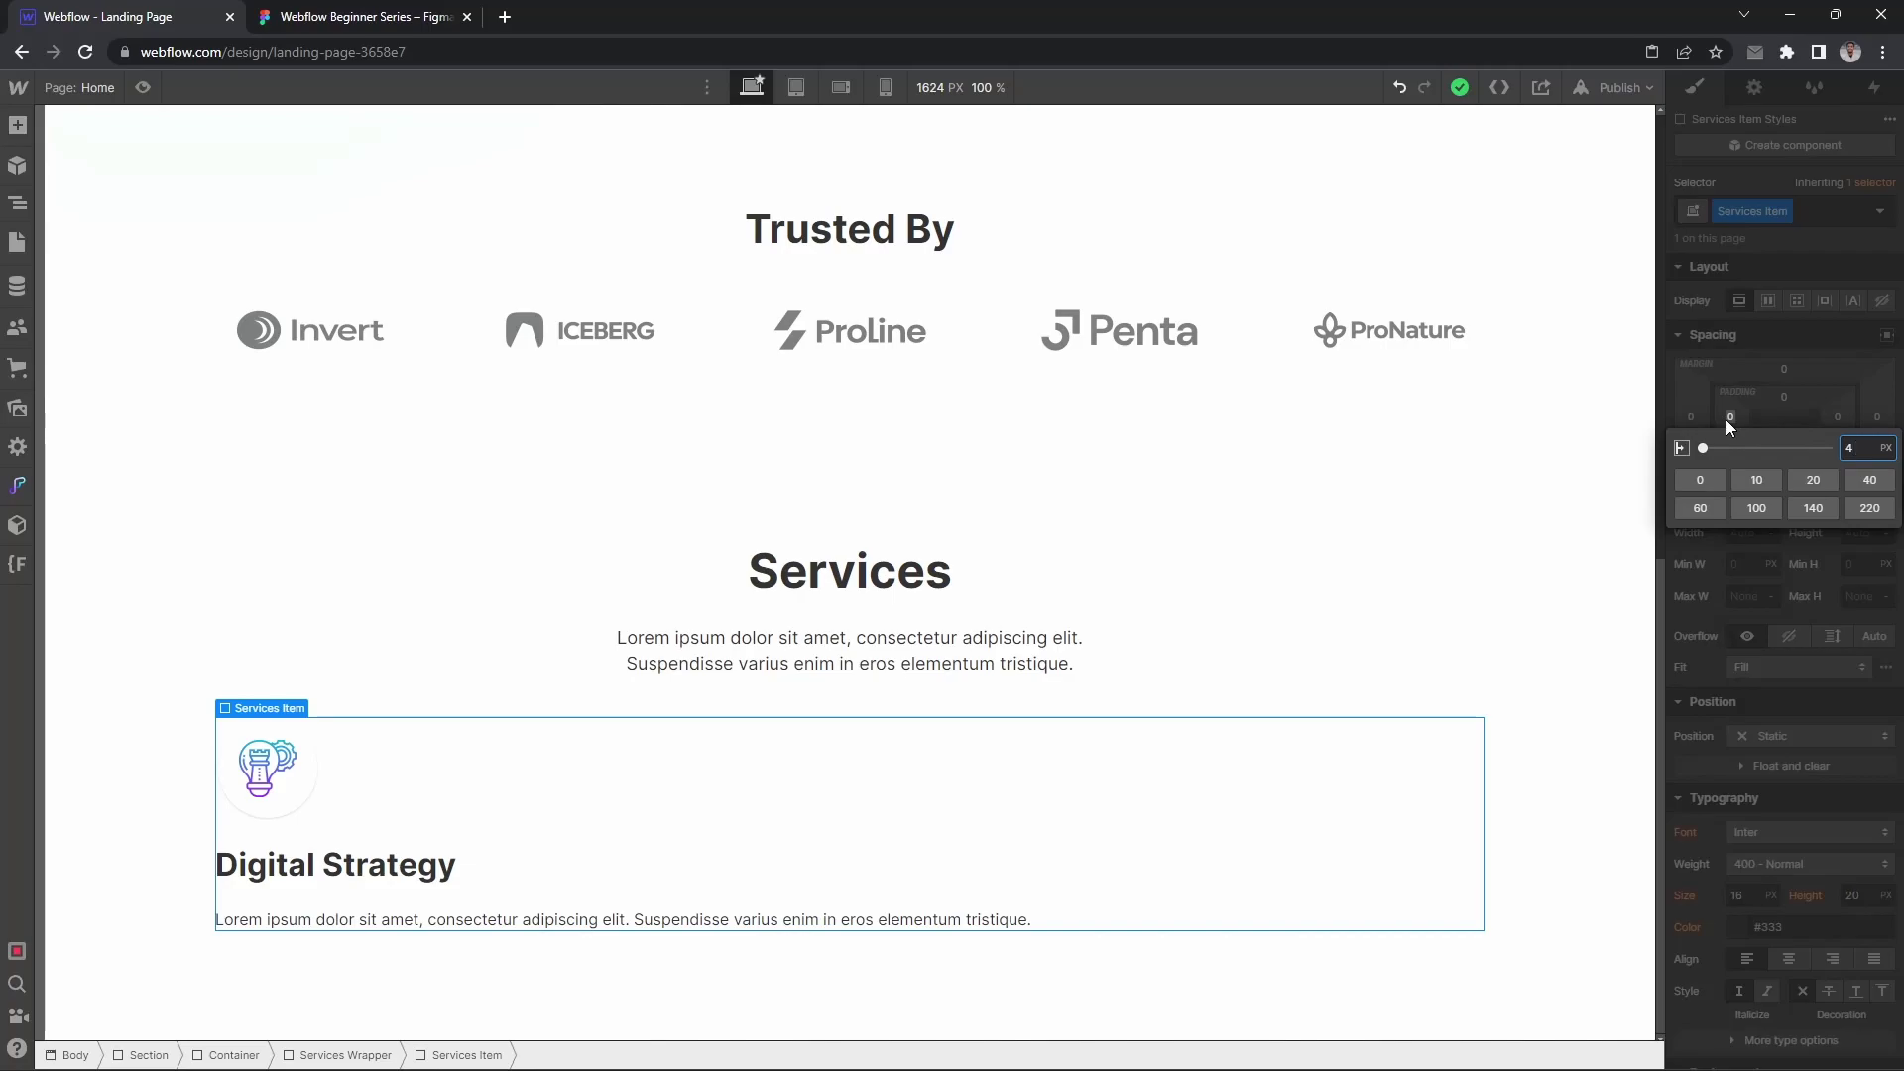
{"action": "type", "text": "0"}
{"action": "key", "text": "Return"}
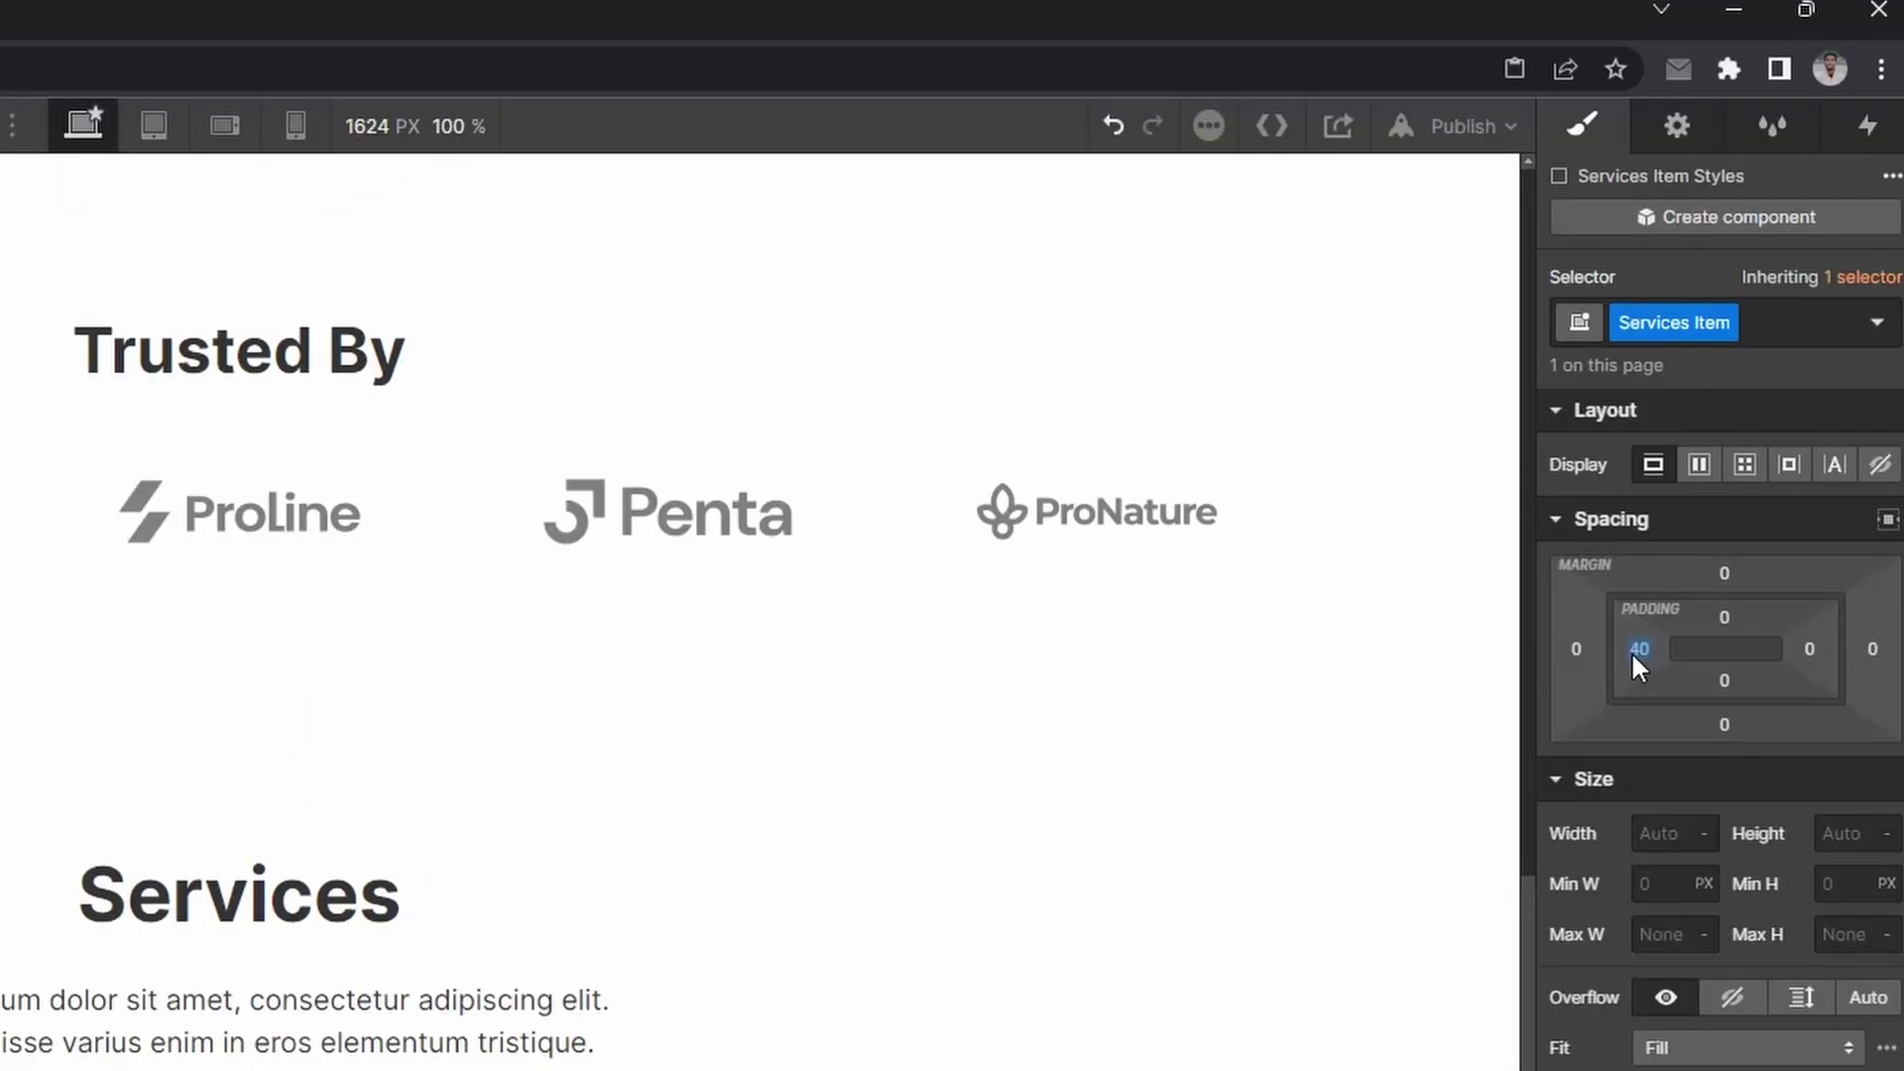
{"action": "left_click", "coordinate": [1638, 639], "text": "shift"}
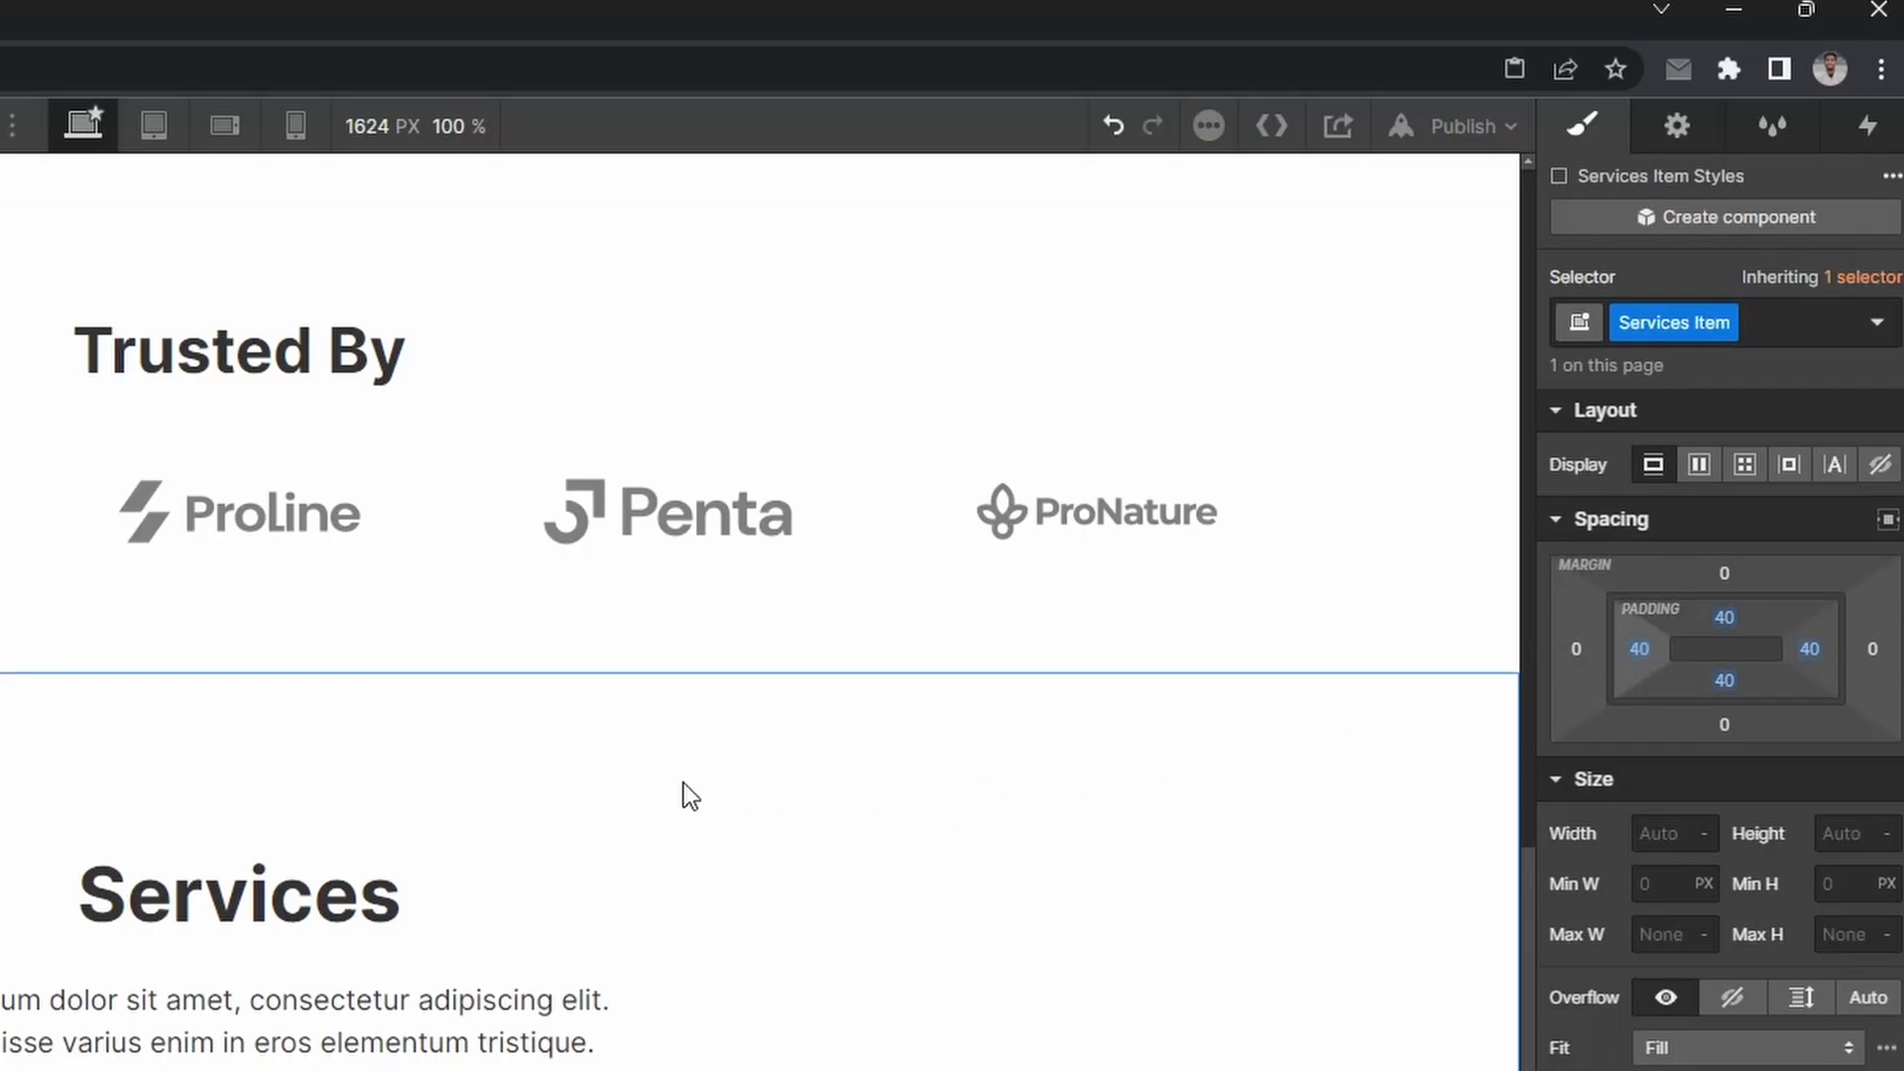
Step: Set the Services Item padding to 24 px on the mobile landscape breakpoint and return to the desktop breakpoint
{"action": "key", "text": "shift+3"}
{"action": "scroll", "coordinate": [865, 529], "scroll_direction": "down", "scroll_amount": 2}
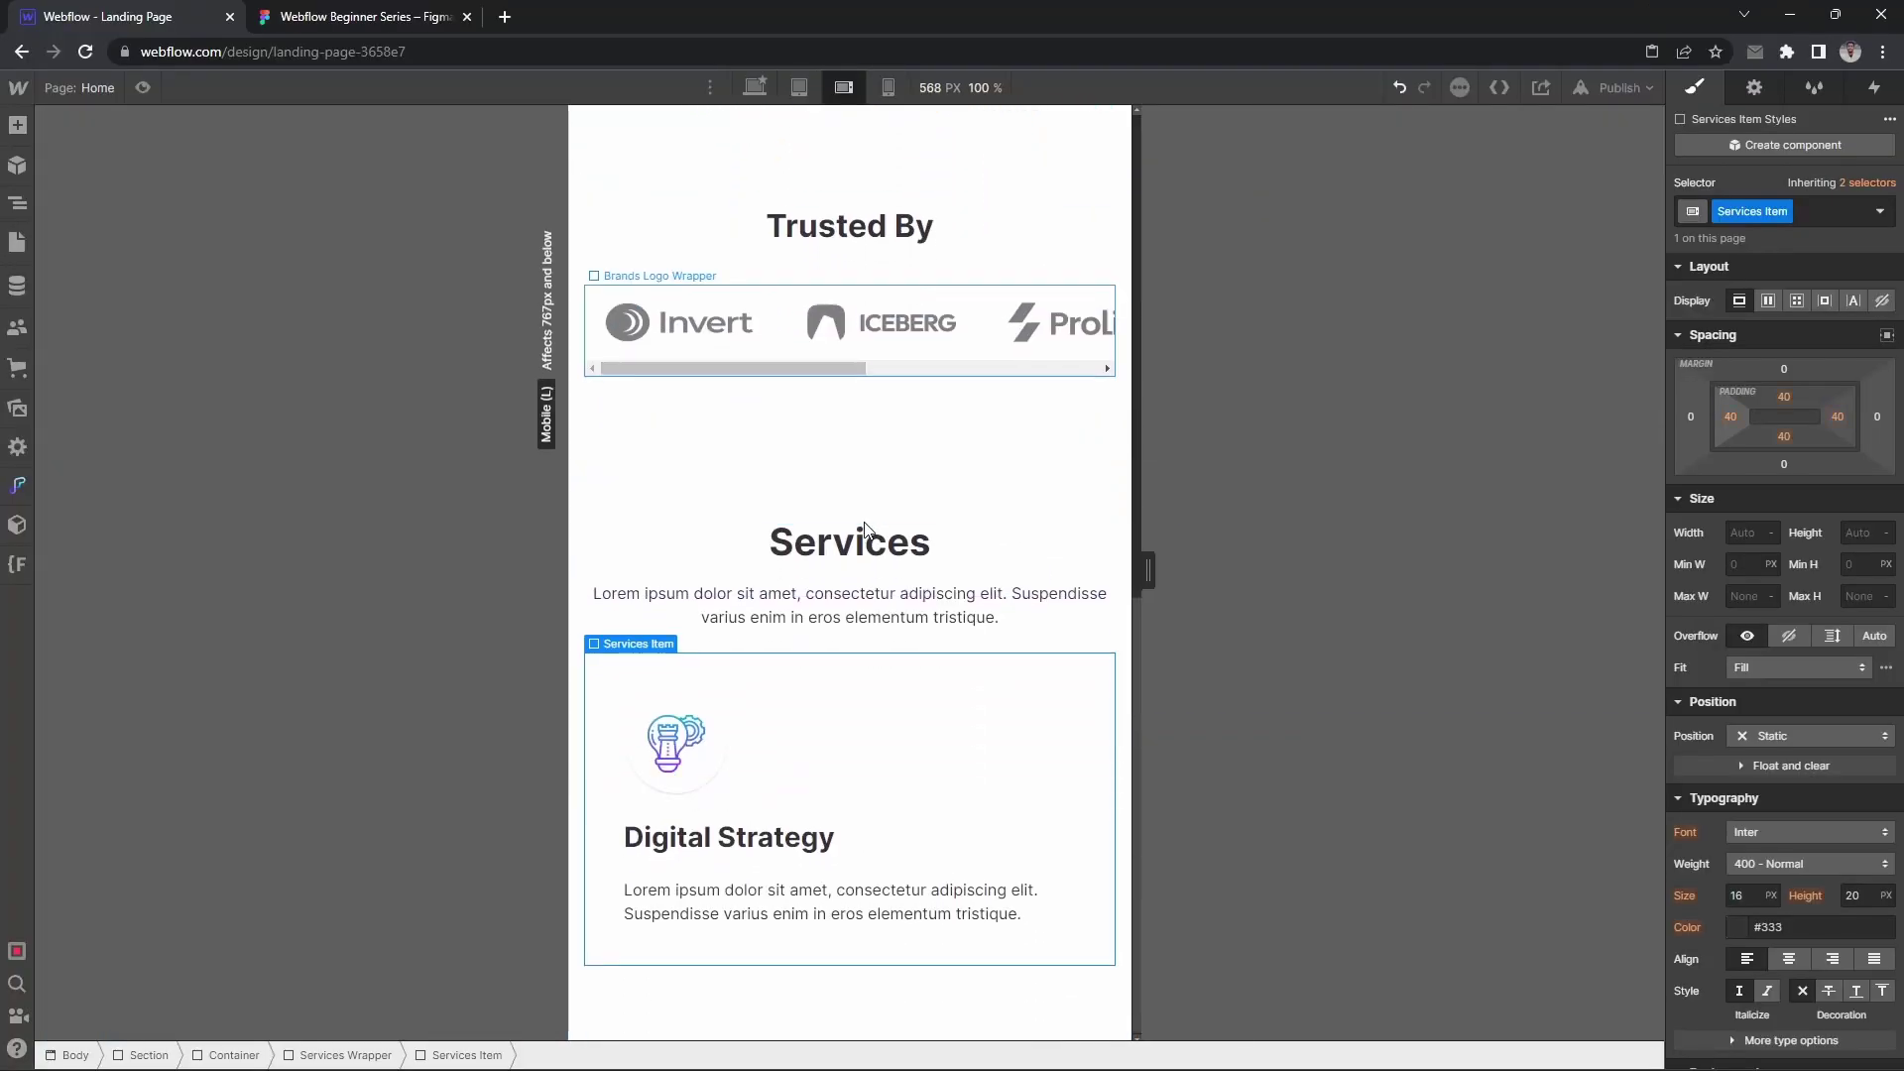
{"action": "left_click", "coordinate": [1730, 416]}
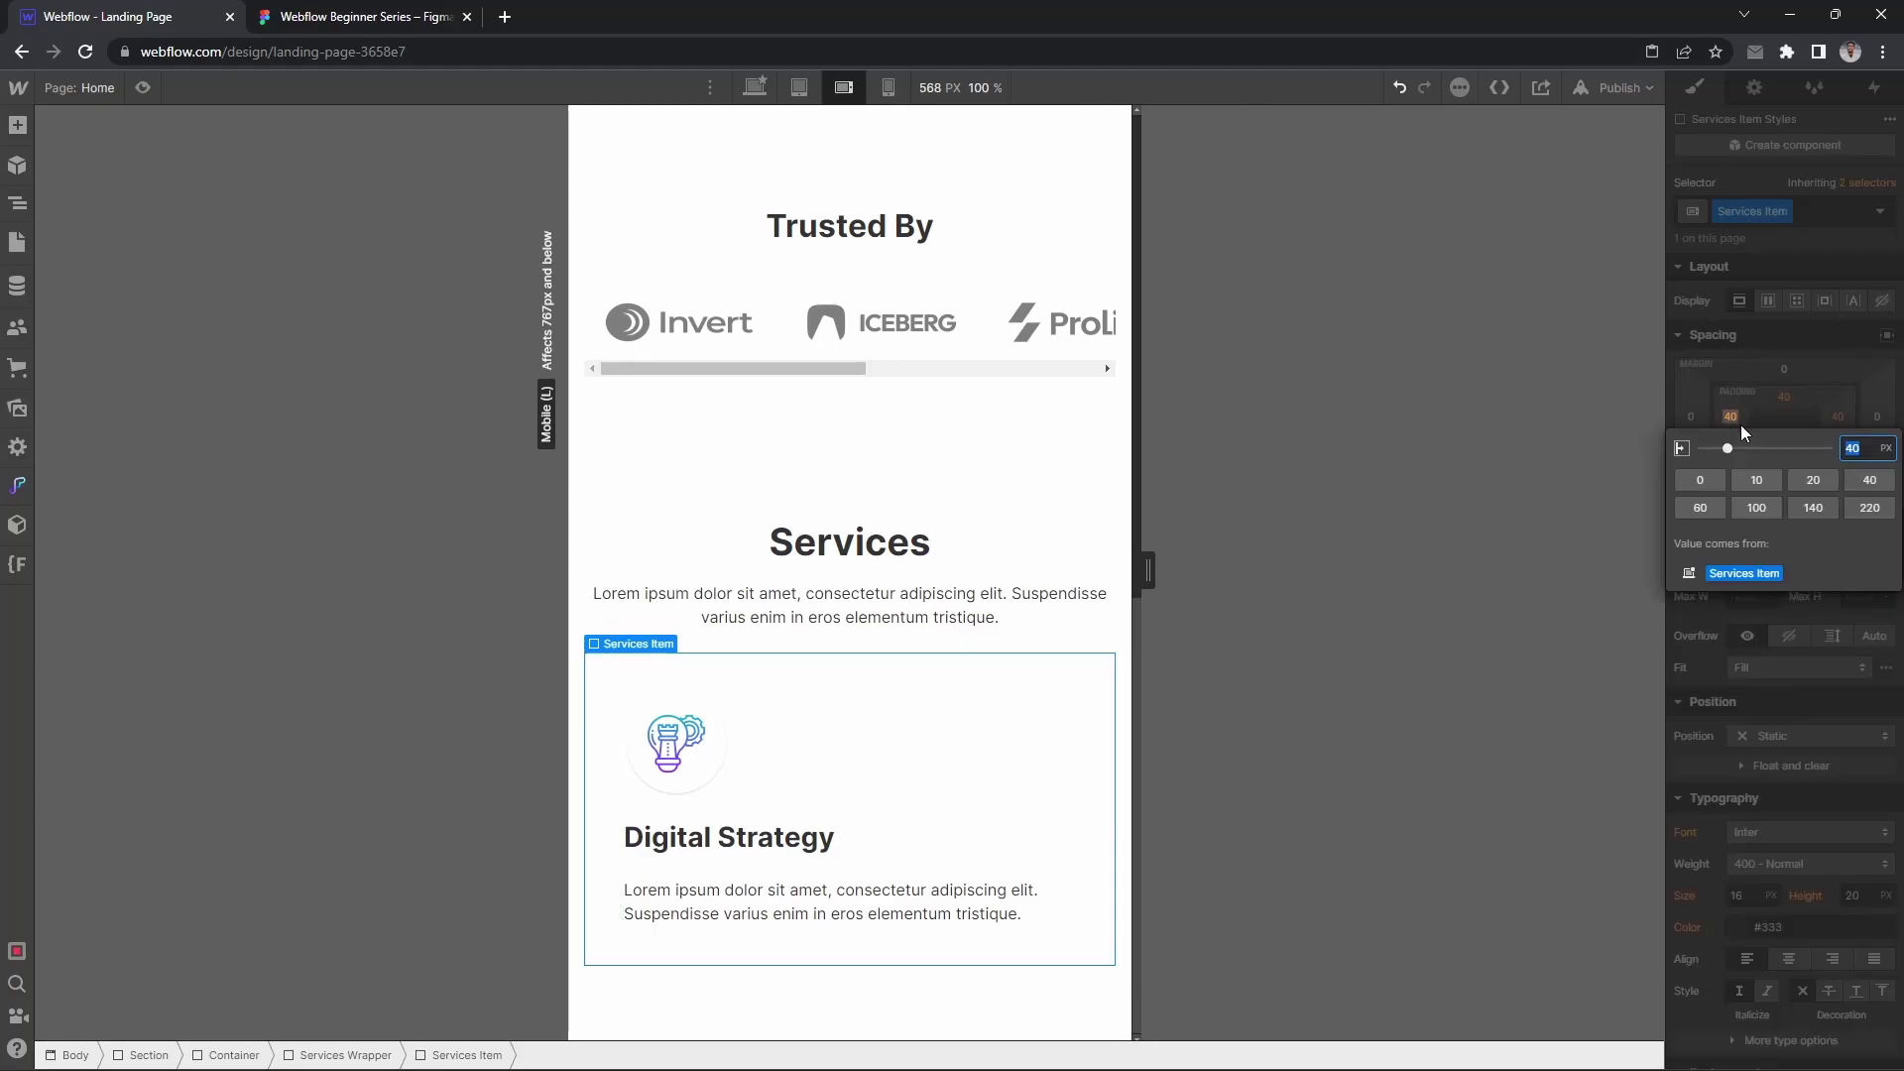
{"action": "type", "text": "24"}
{"action": "key", "text": "Return"}
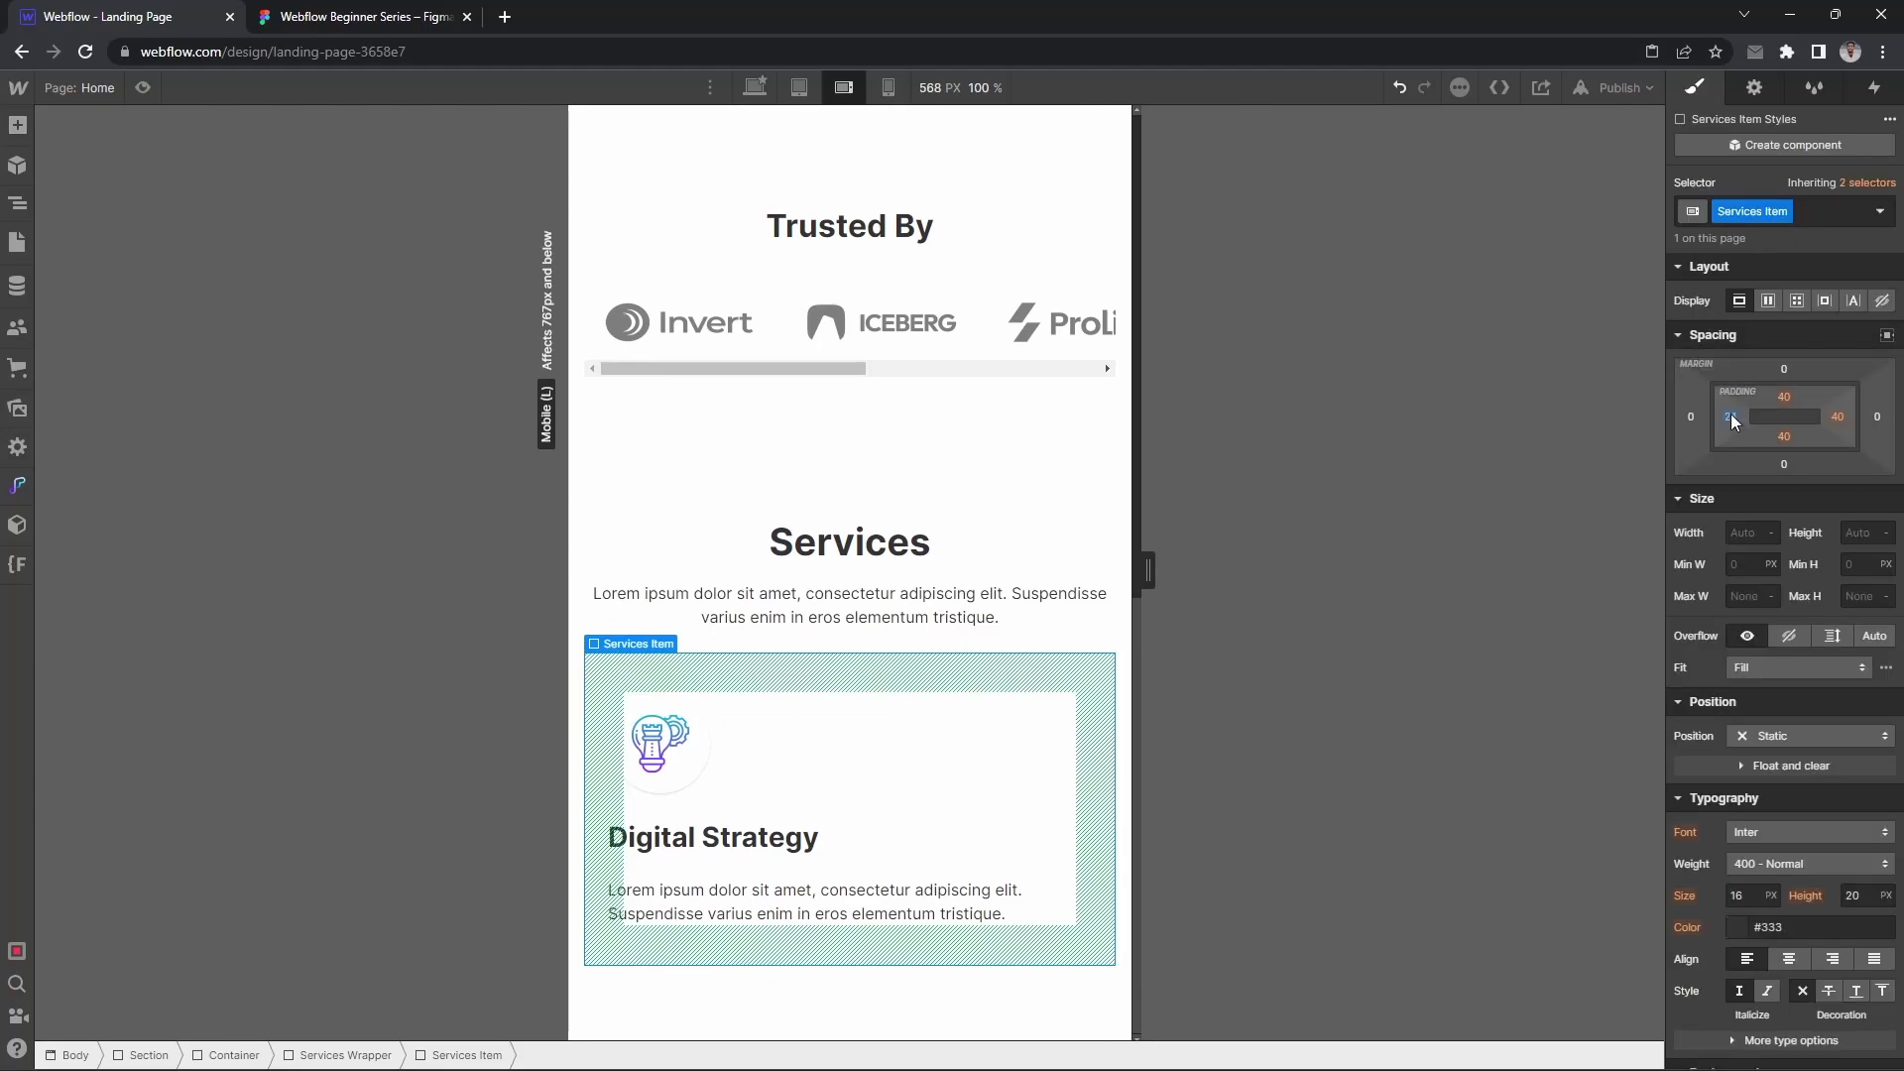
{"action": "left_click_drag", "start_coordinate": [1730, 417], "coordinate": [1732, 418]}
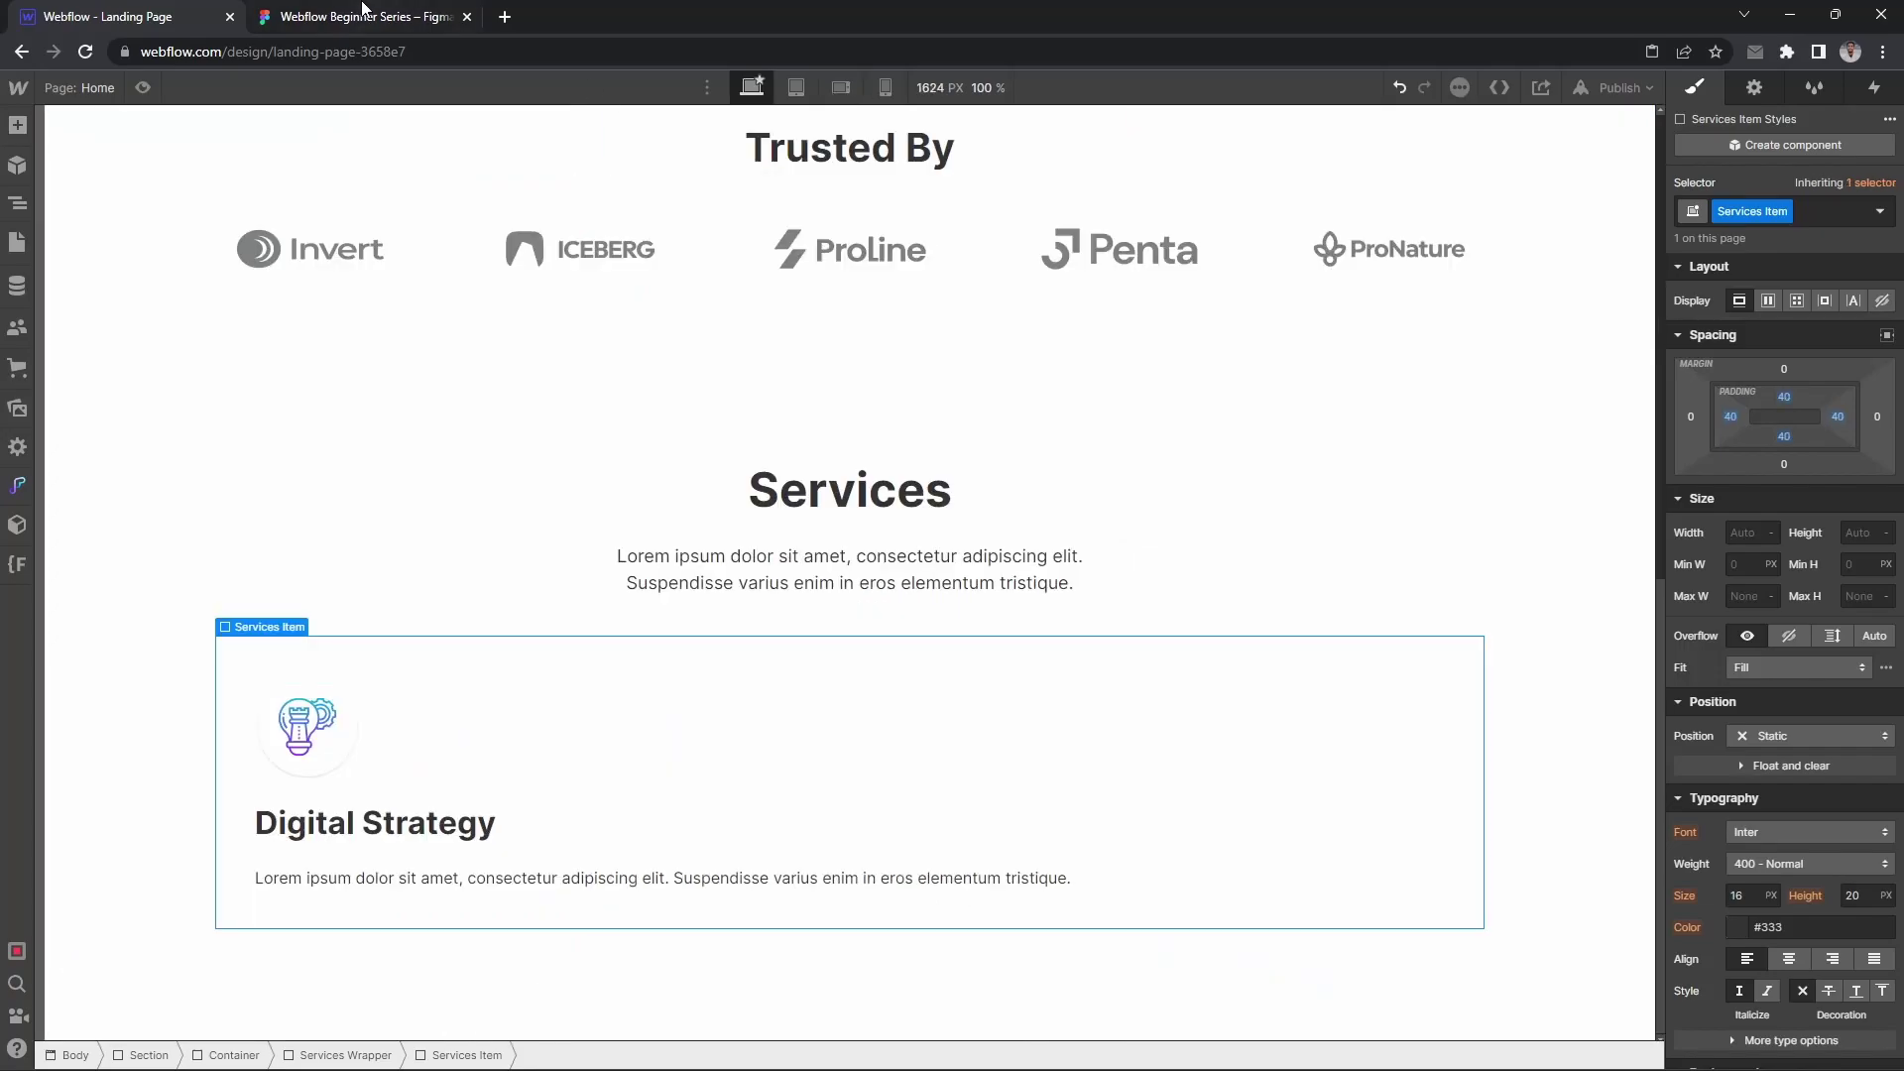
Step: Add an outside box shadow to the Services Item, check the card's shadow values in Figma, and set the shadow angle to 180 degrees
{"action": "left_click", "coordinate": [357, 17]}
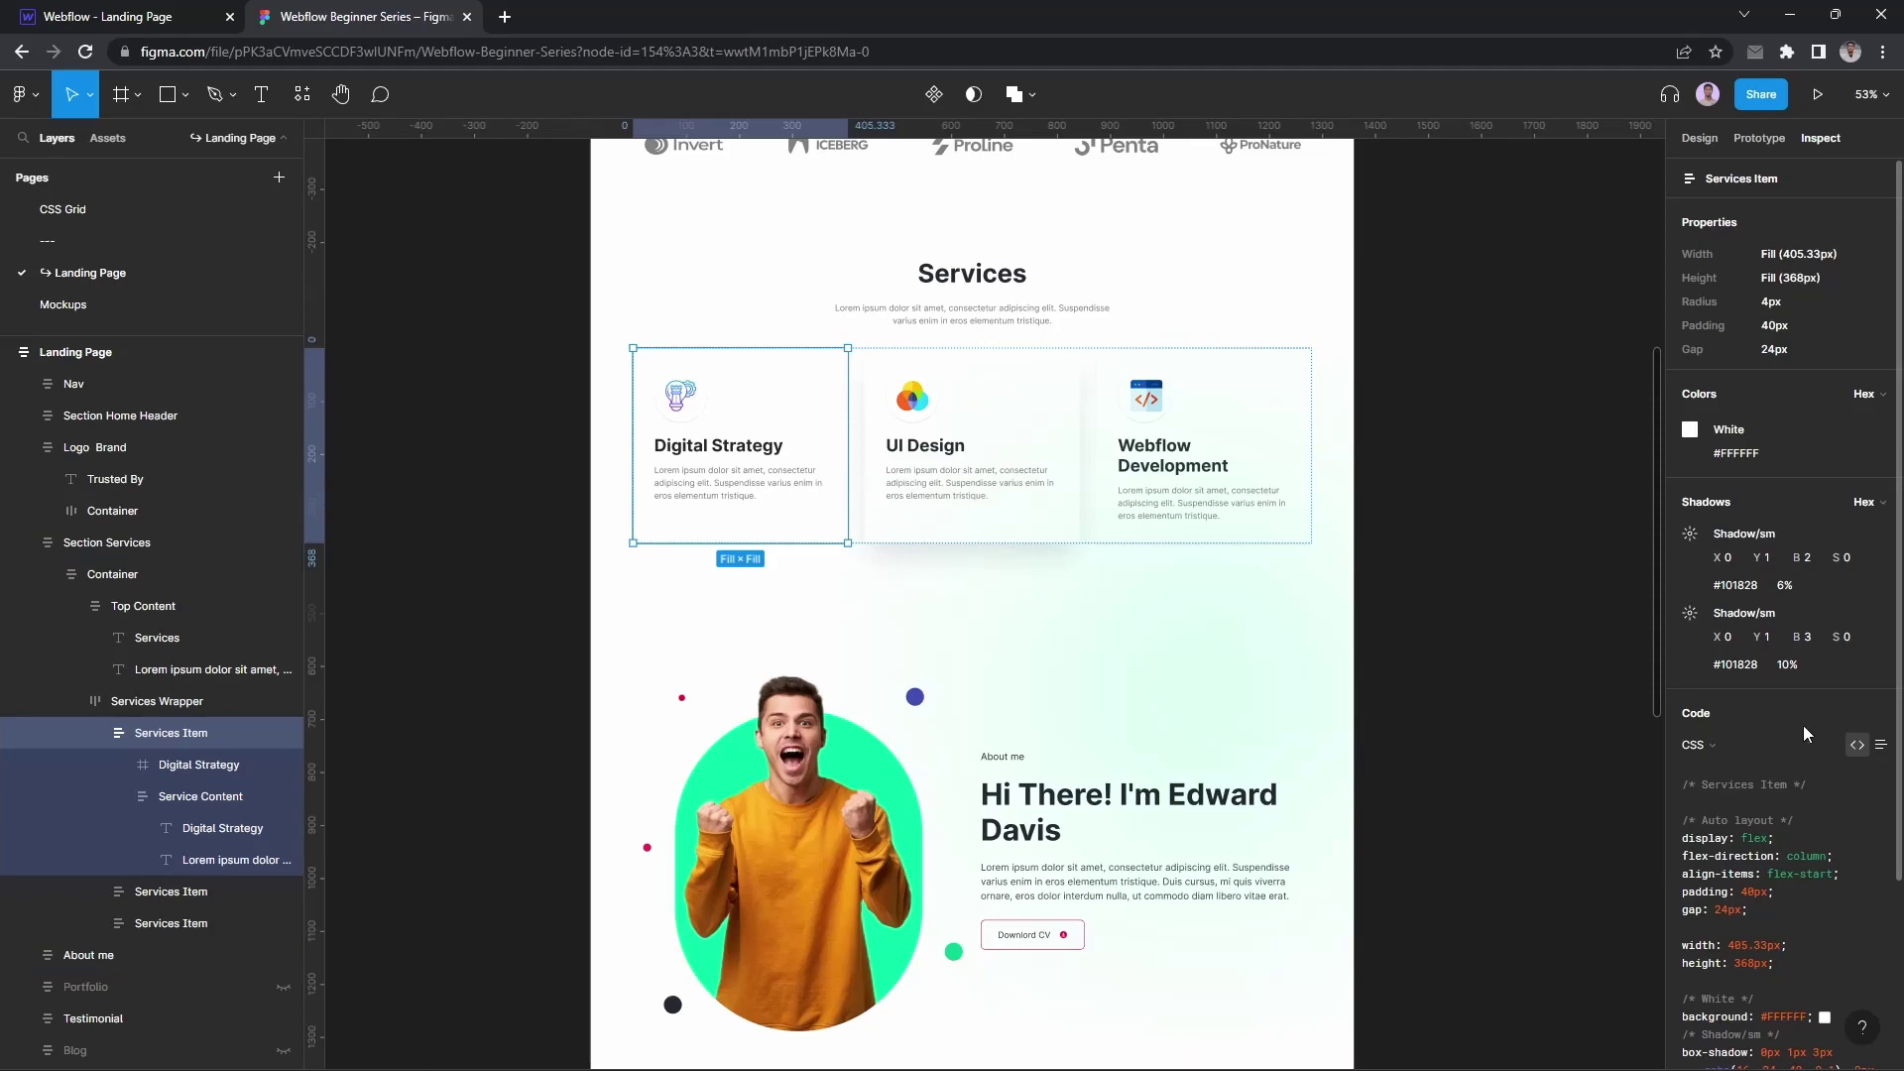
{"action": "left_click", "coordinate": [44, 8]}
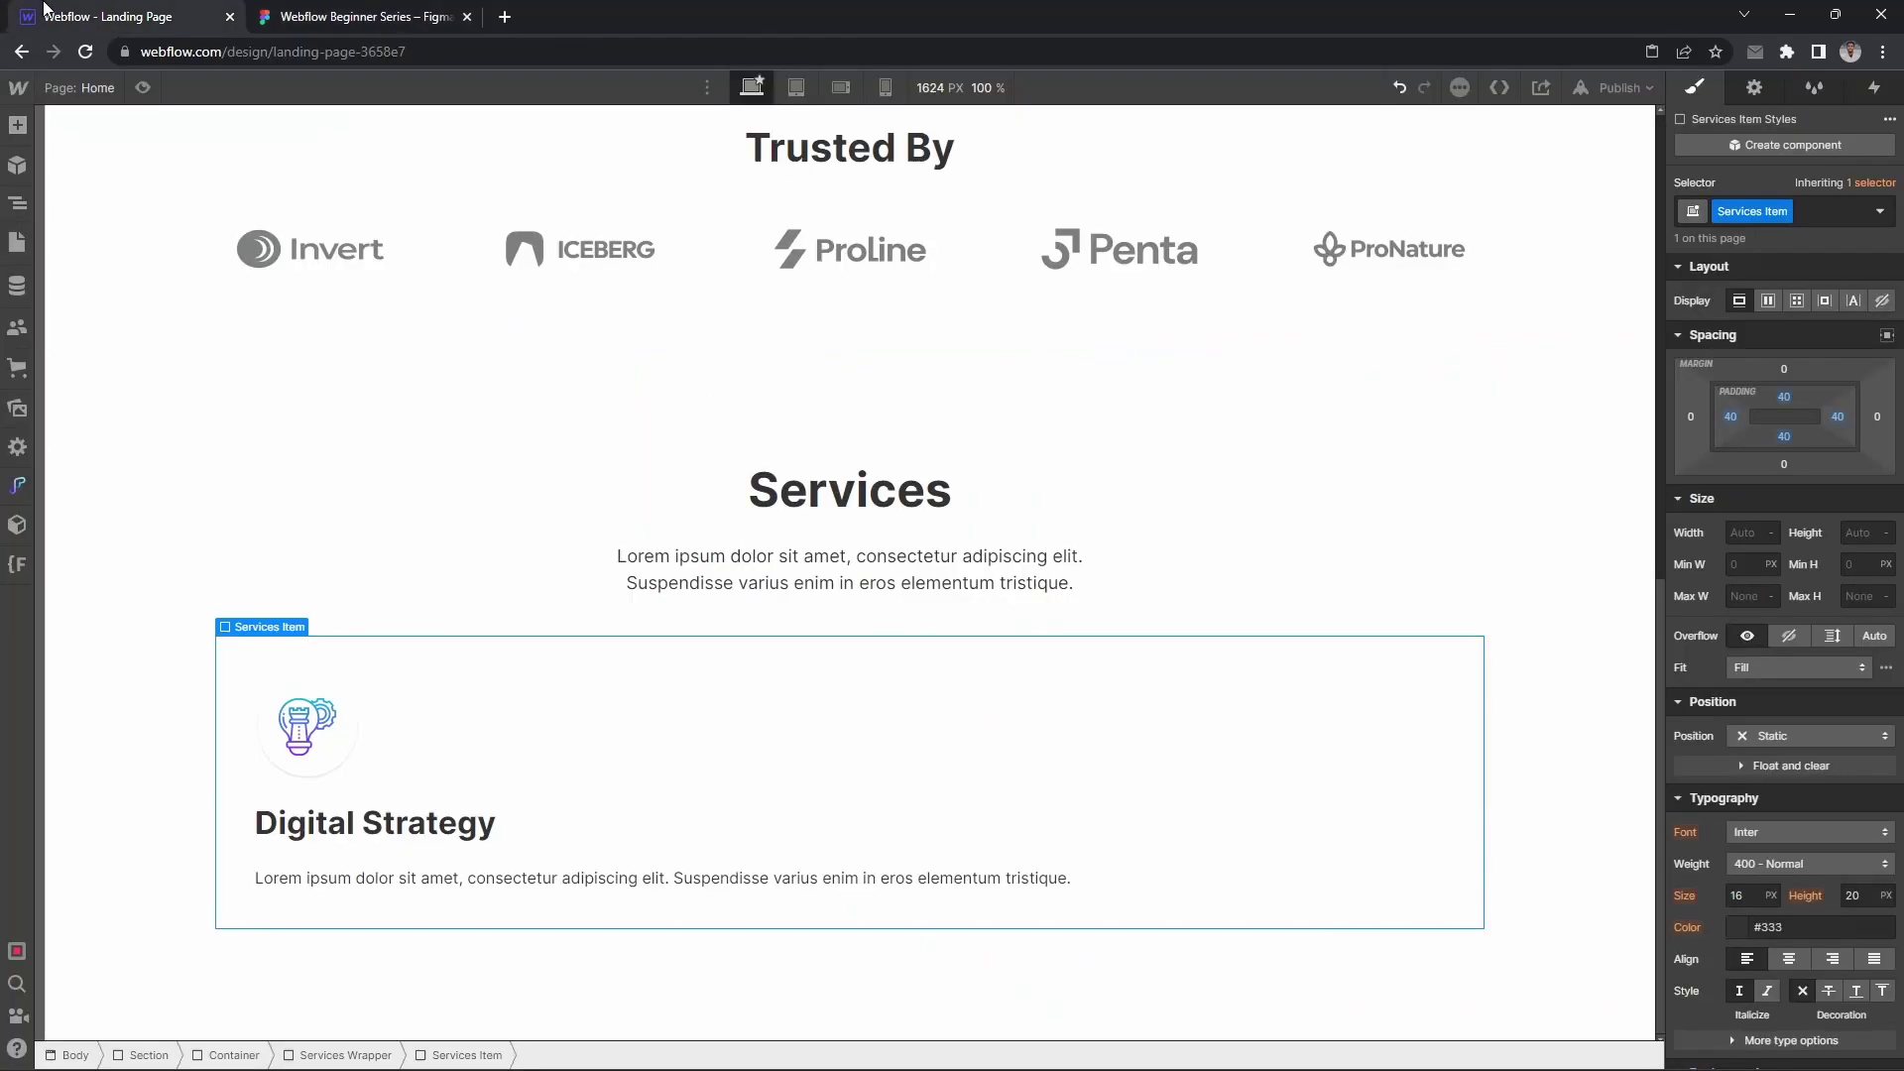
{"action": "scroll", "coordinate": [1775, 754], "scroll_direction": "down", "scroll_amount": 7}
{"action": "left_click", "coordinate": [1755, 852]}
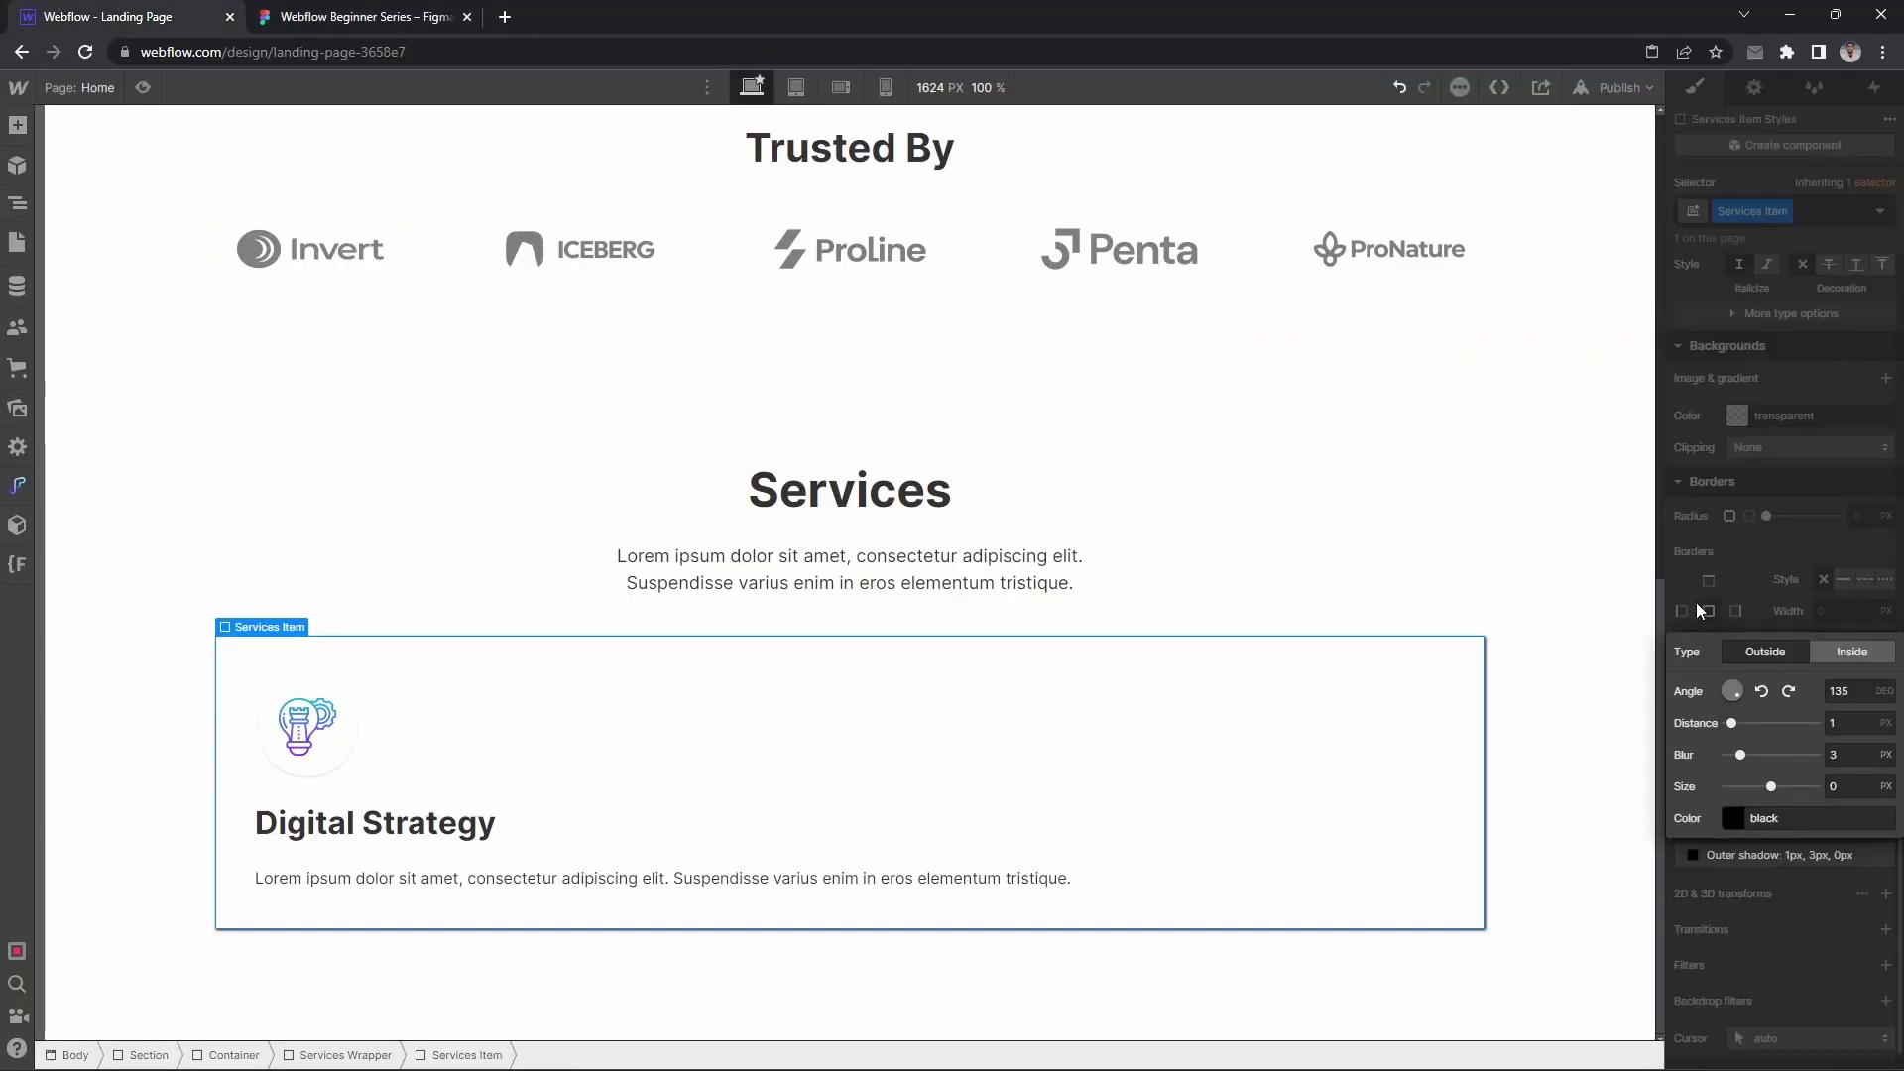
{"action": "left_click", "coordinate": [377, 16]}
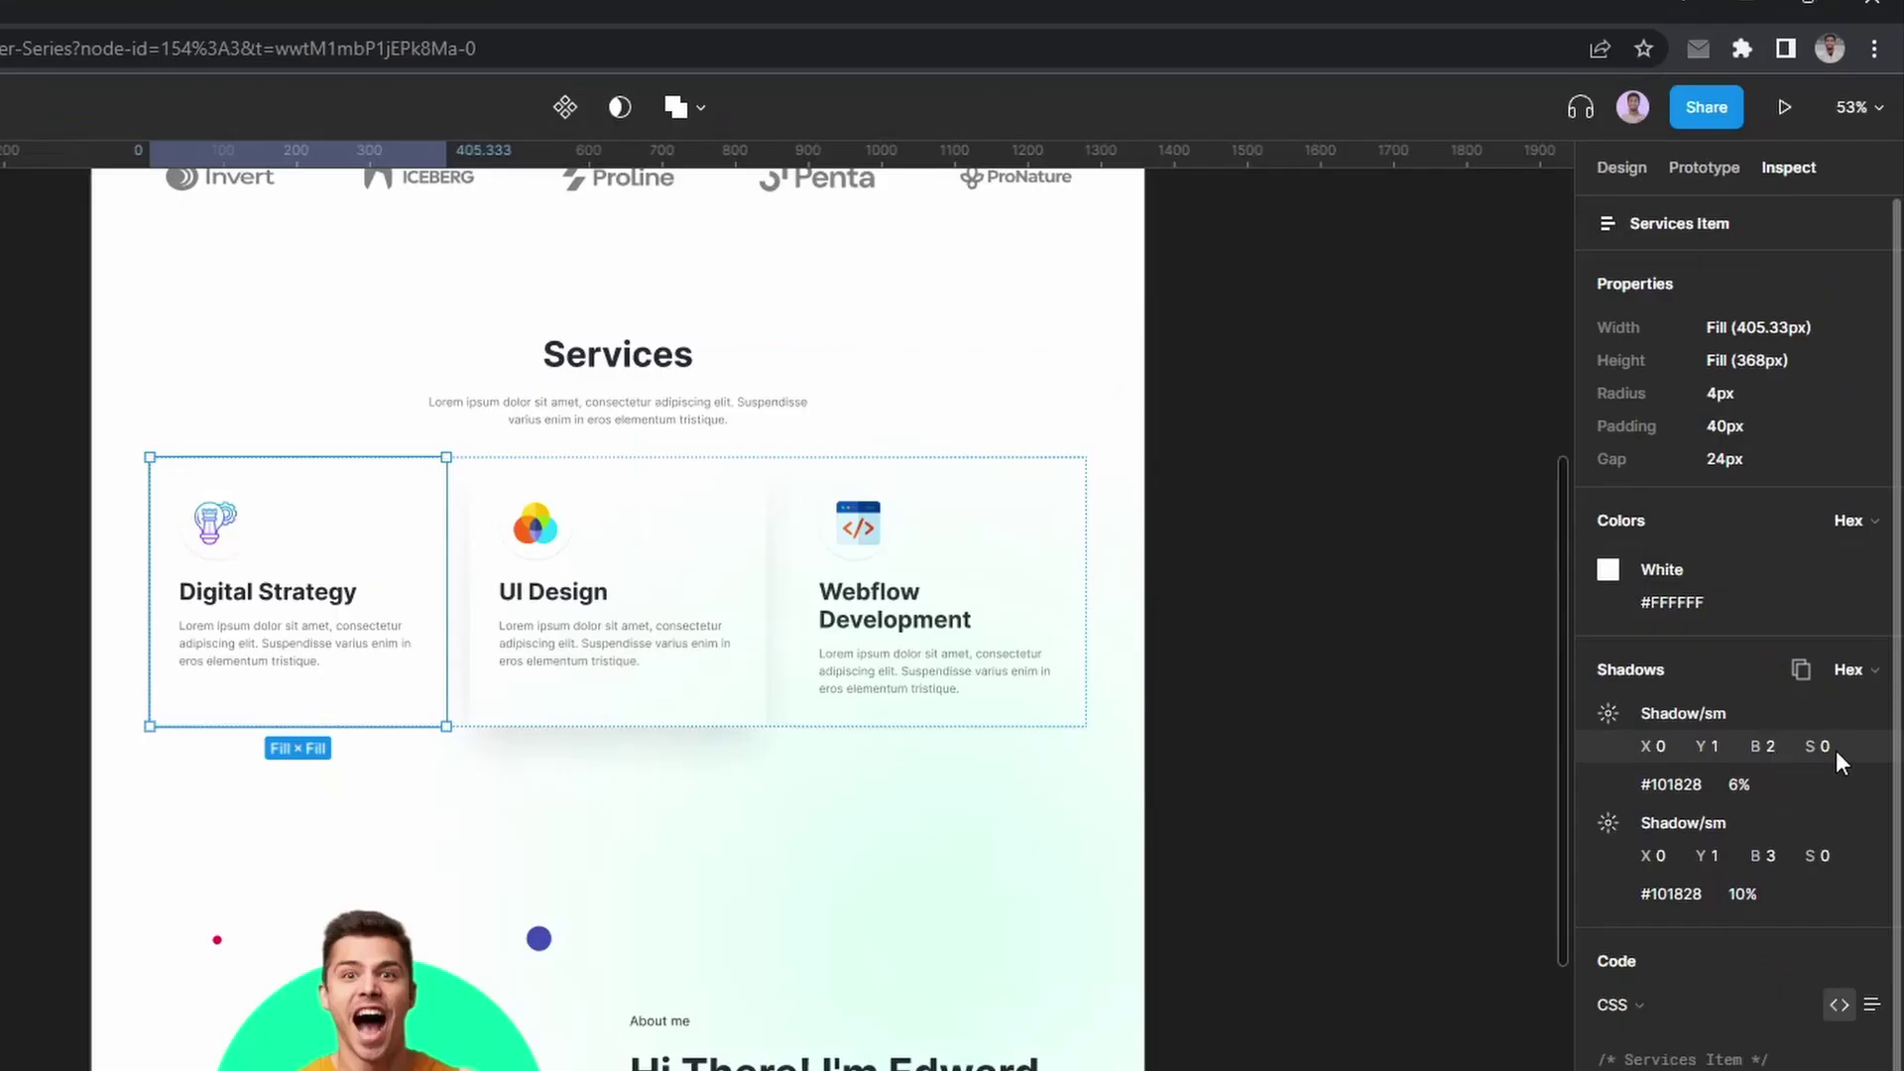
{"action": "key", "text": "alt"}
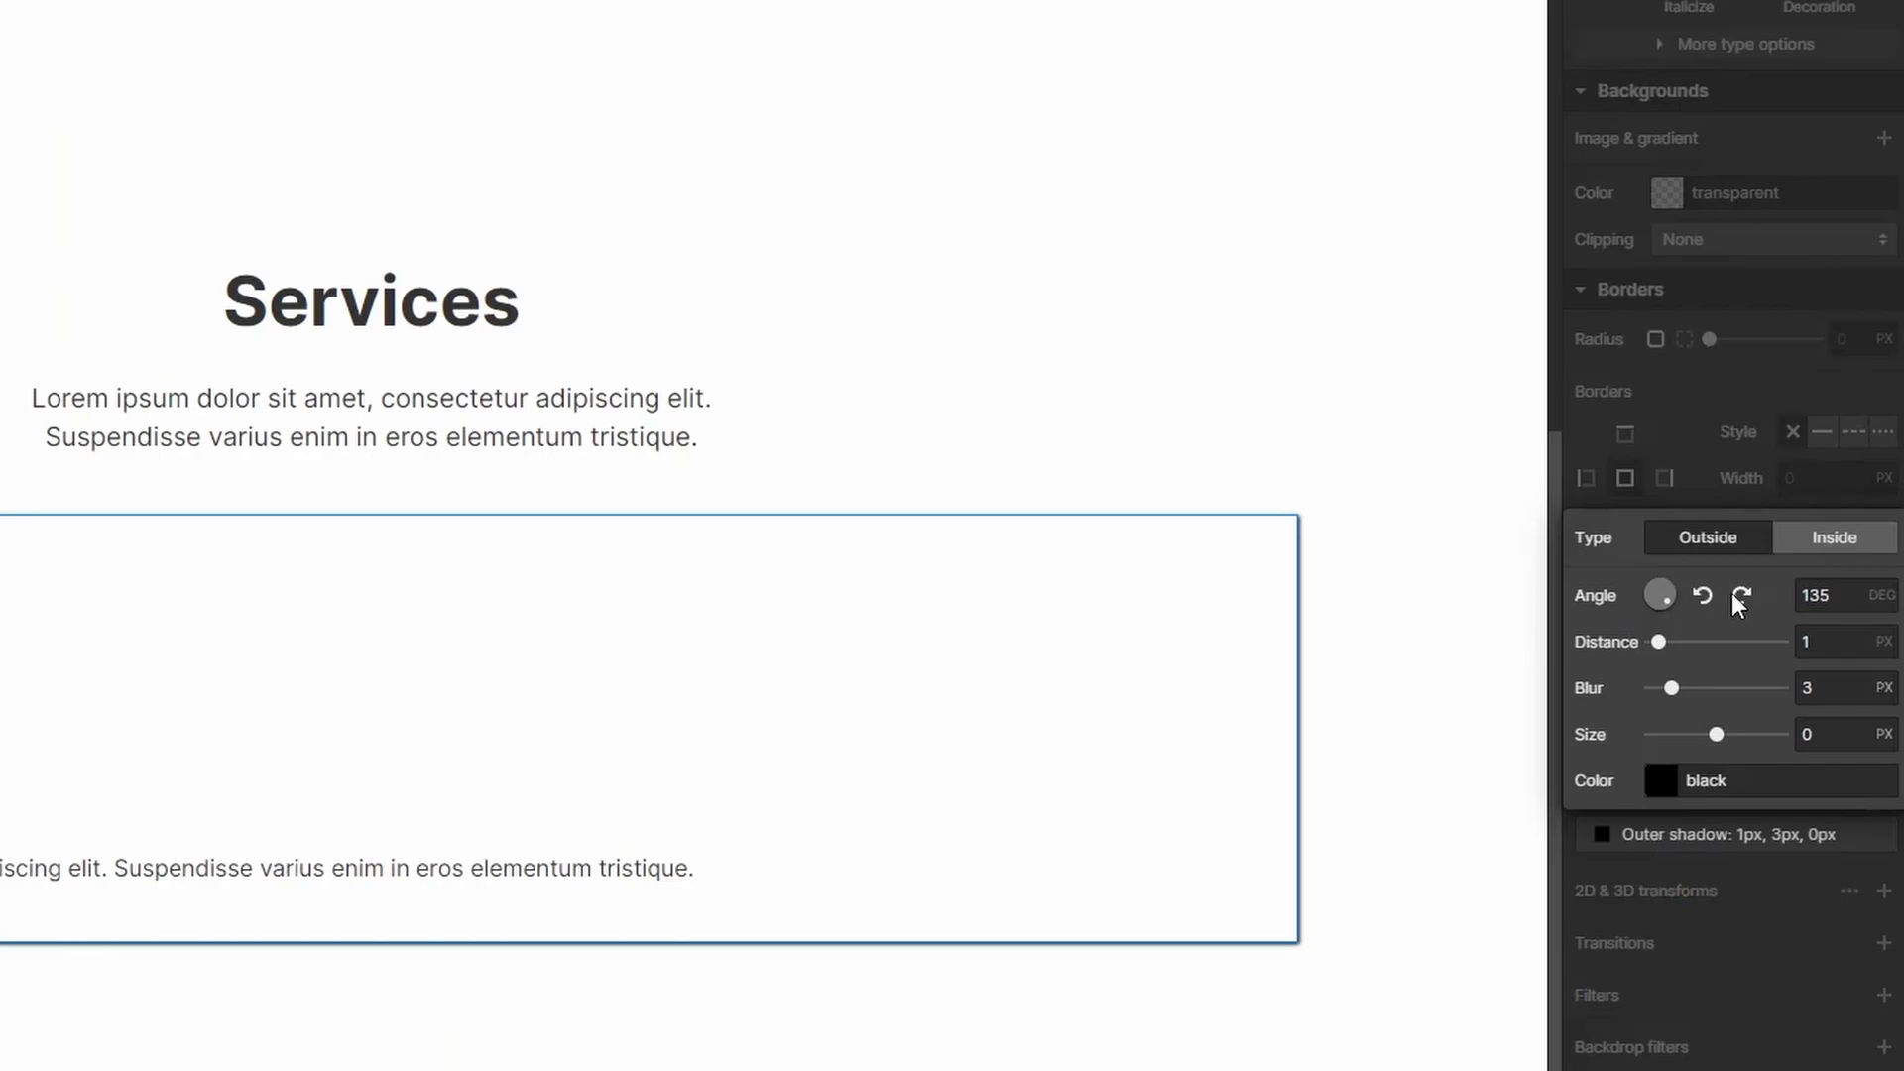
{"action": "left_click", "coordinate": [1742, 596]}
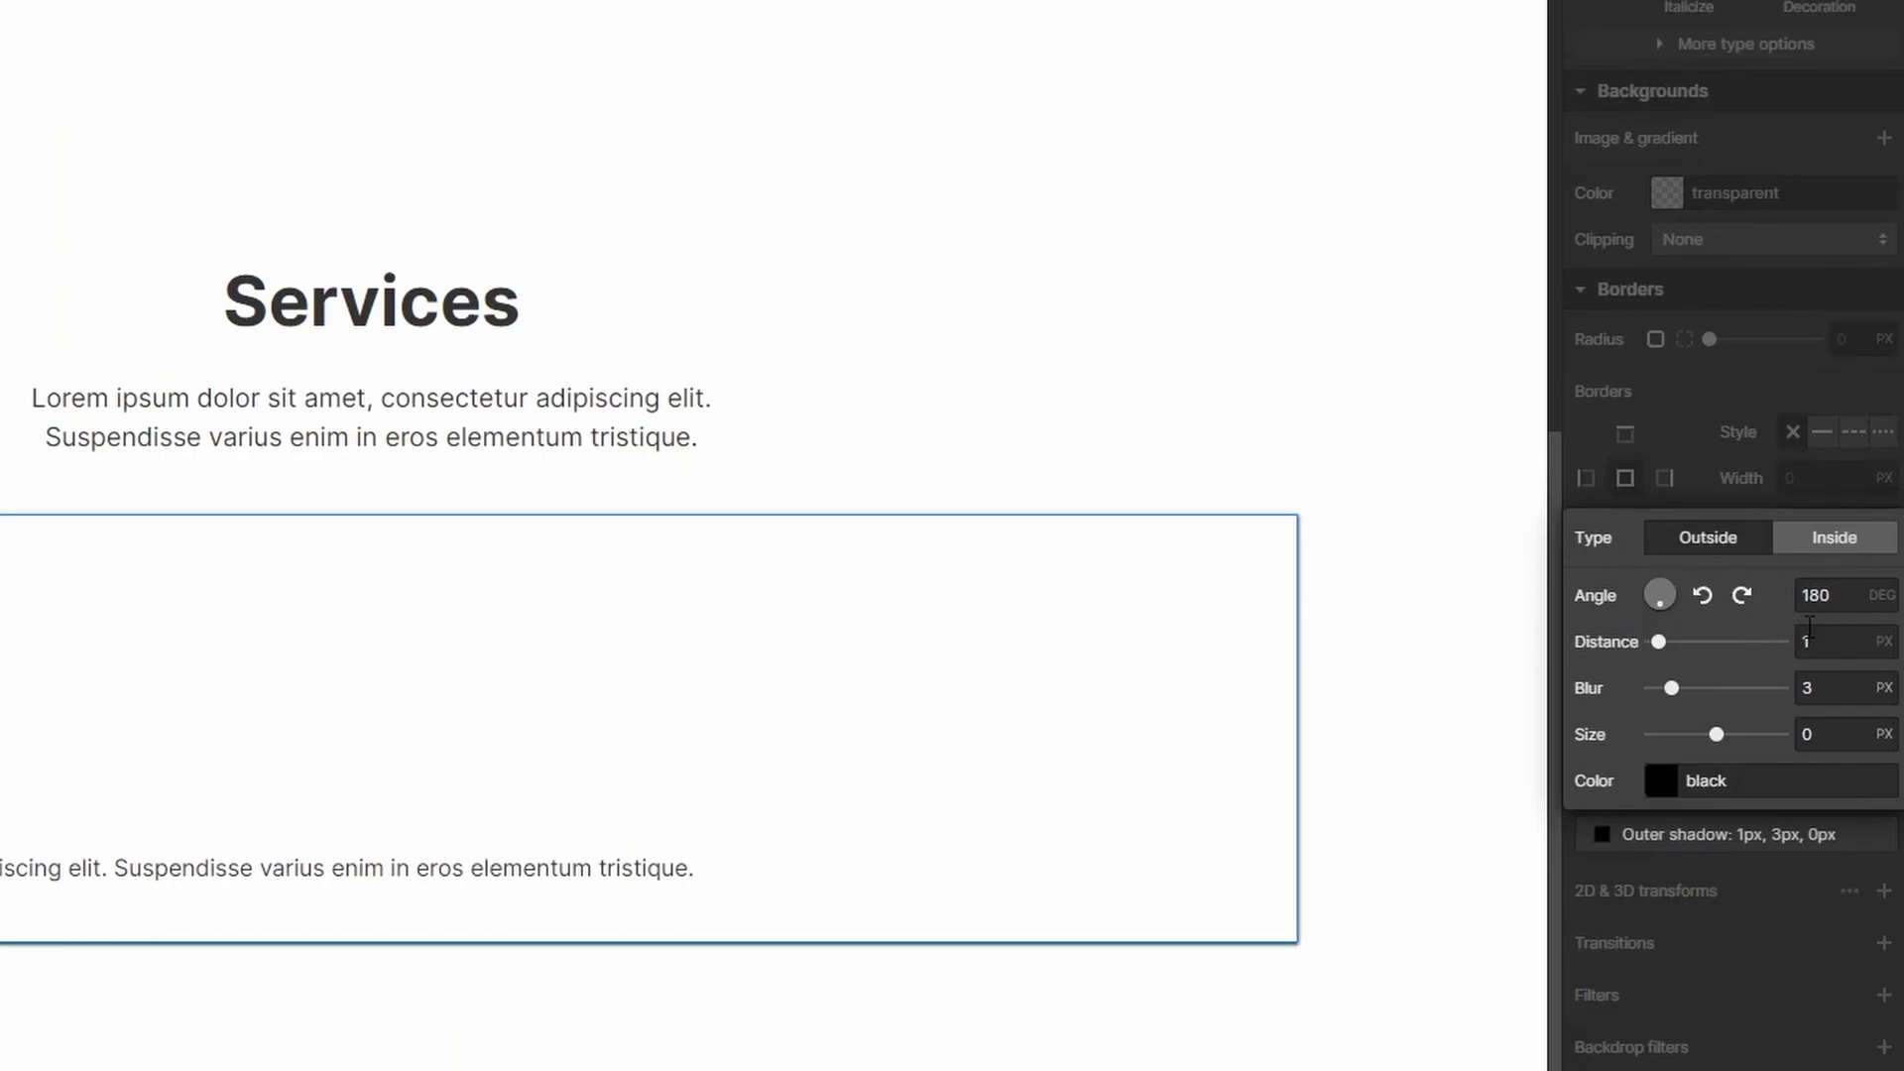
Step: Set the box shadow's blur to 2 px and its color to the first Figma shadow color, rgba(16, 24, 40, 0.06)
{"action": "left_click", "coordinate": [1809, 690]}
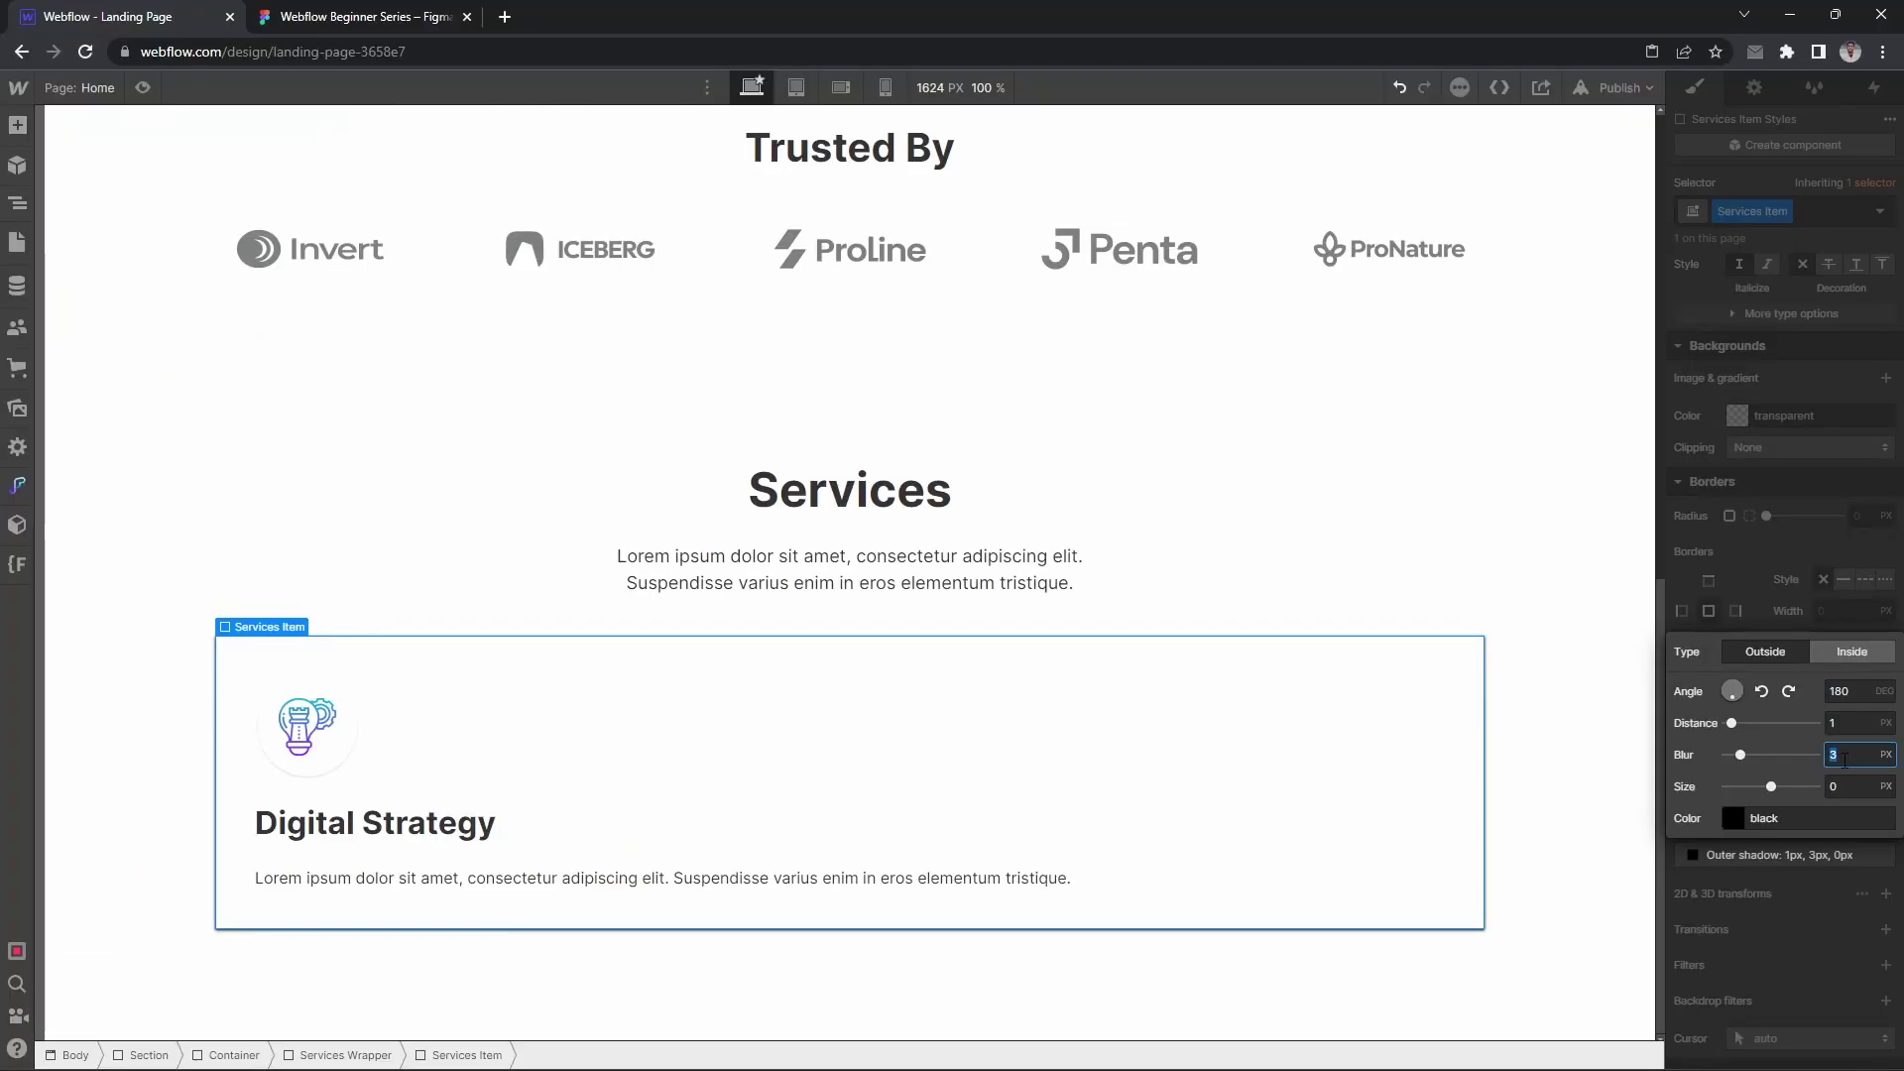
{"action": "left_click", "coordinate": [459, 10]}
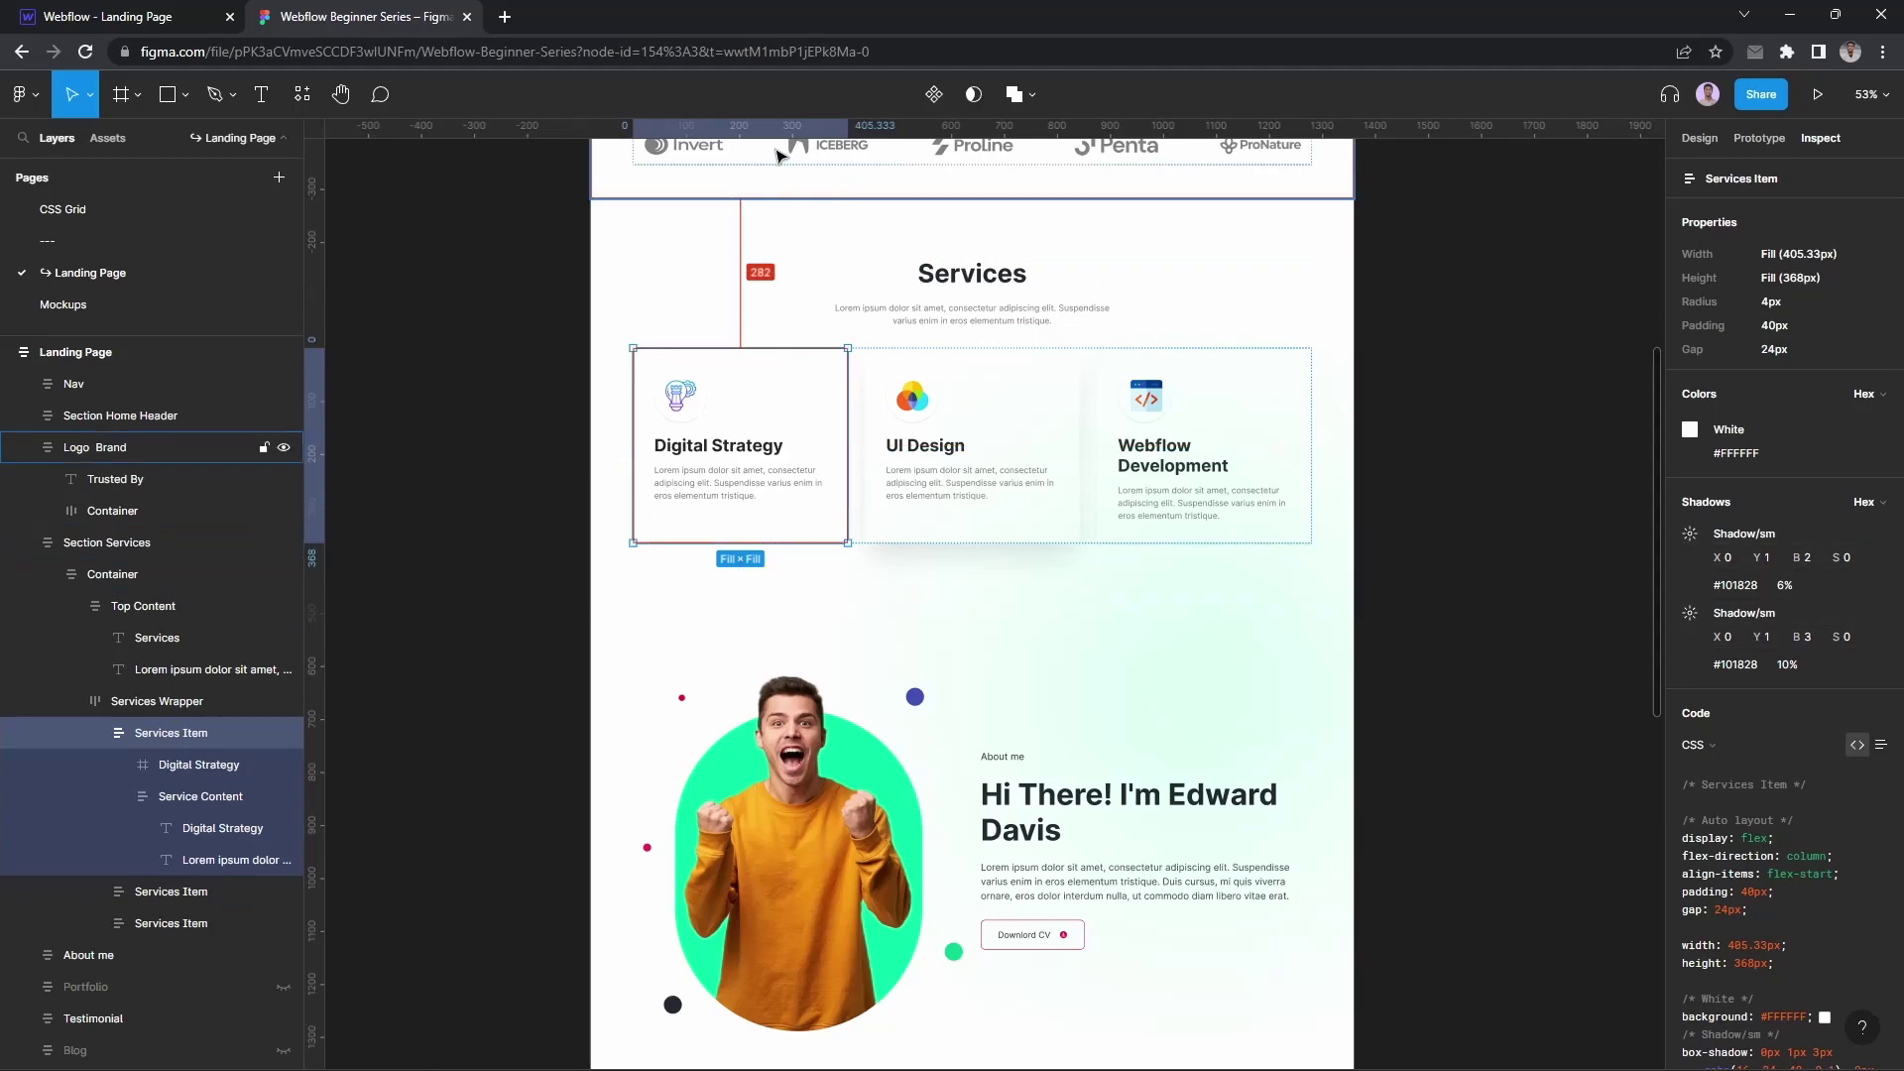
{"action": "key", "text": "ctrl+1"}
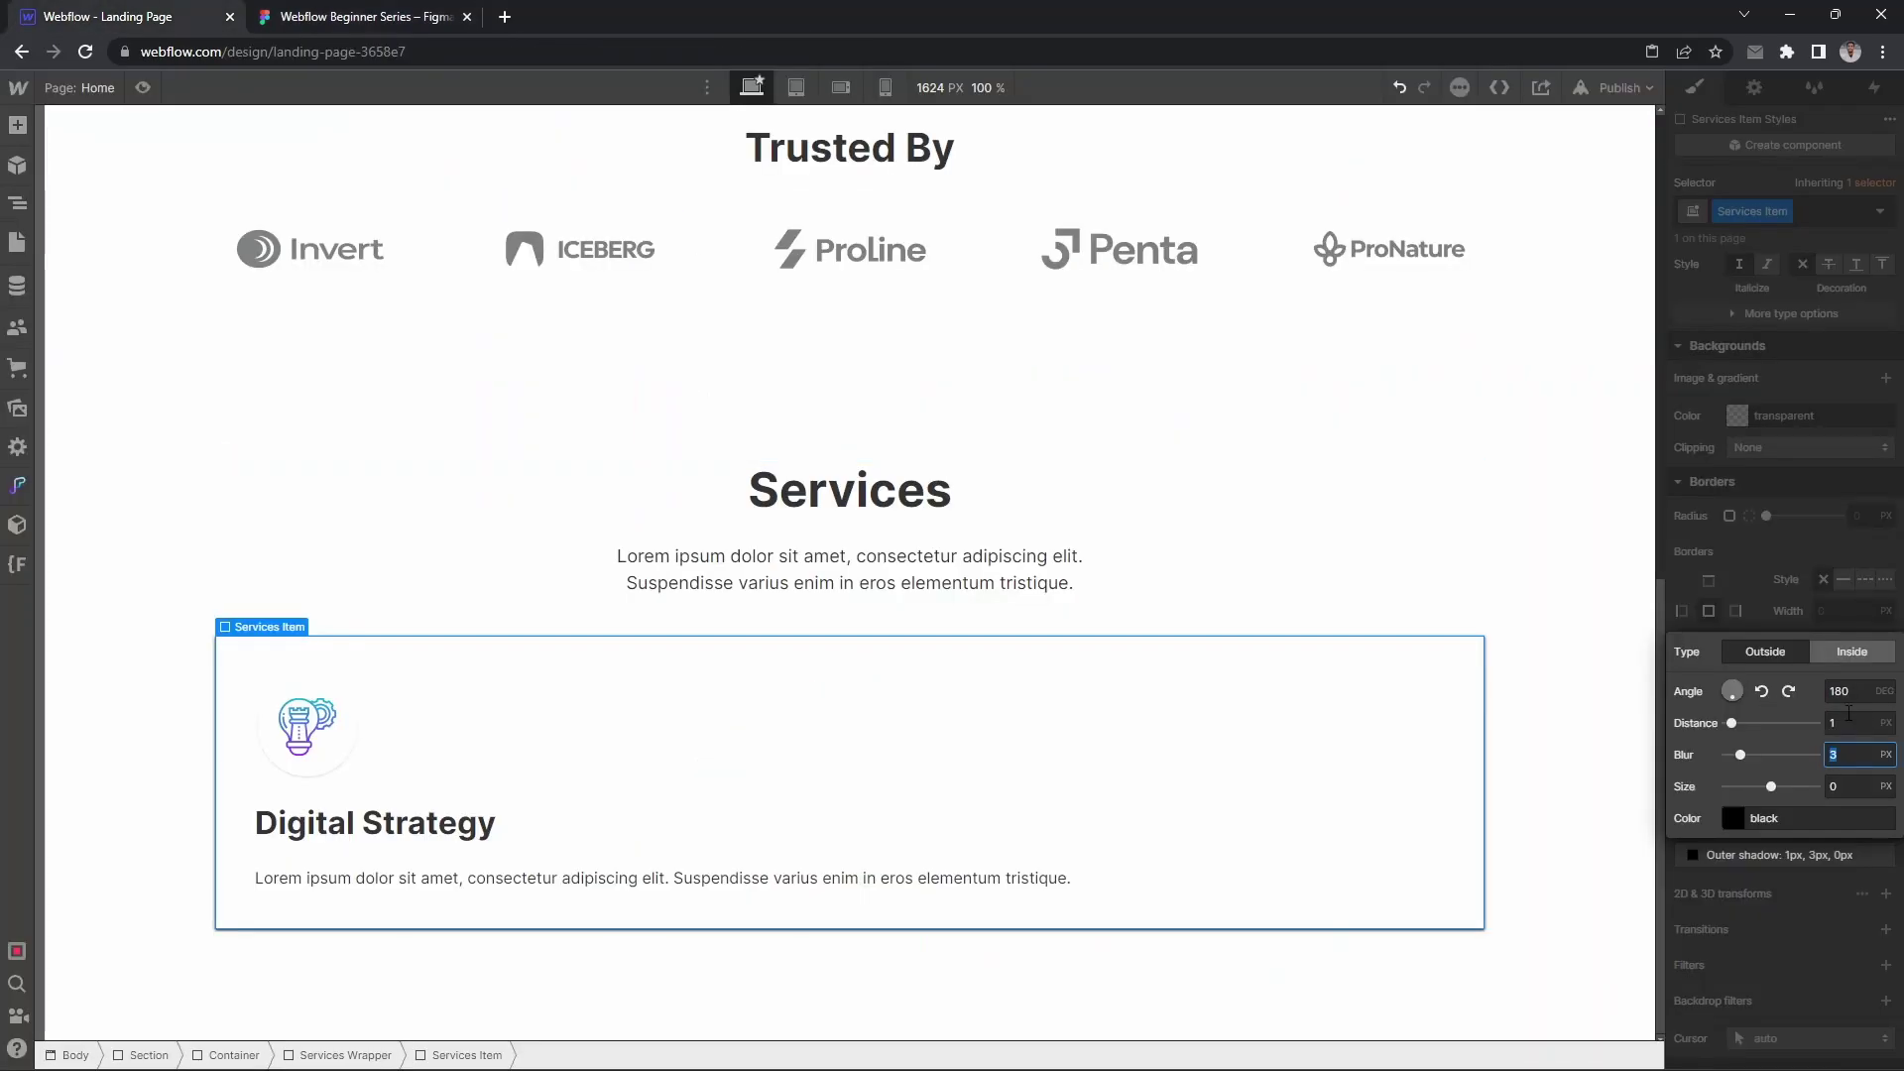
{"action": "key", "text": "ctrl+2"}
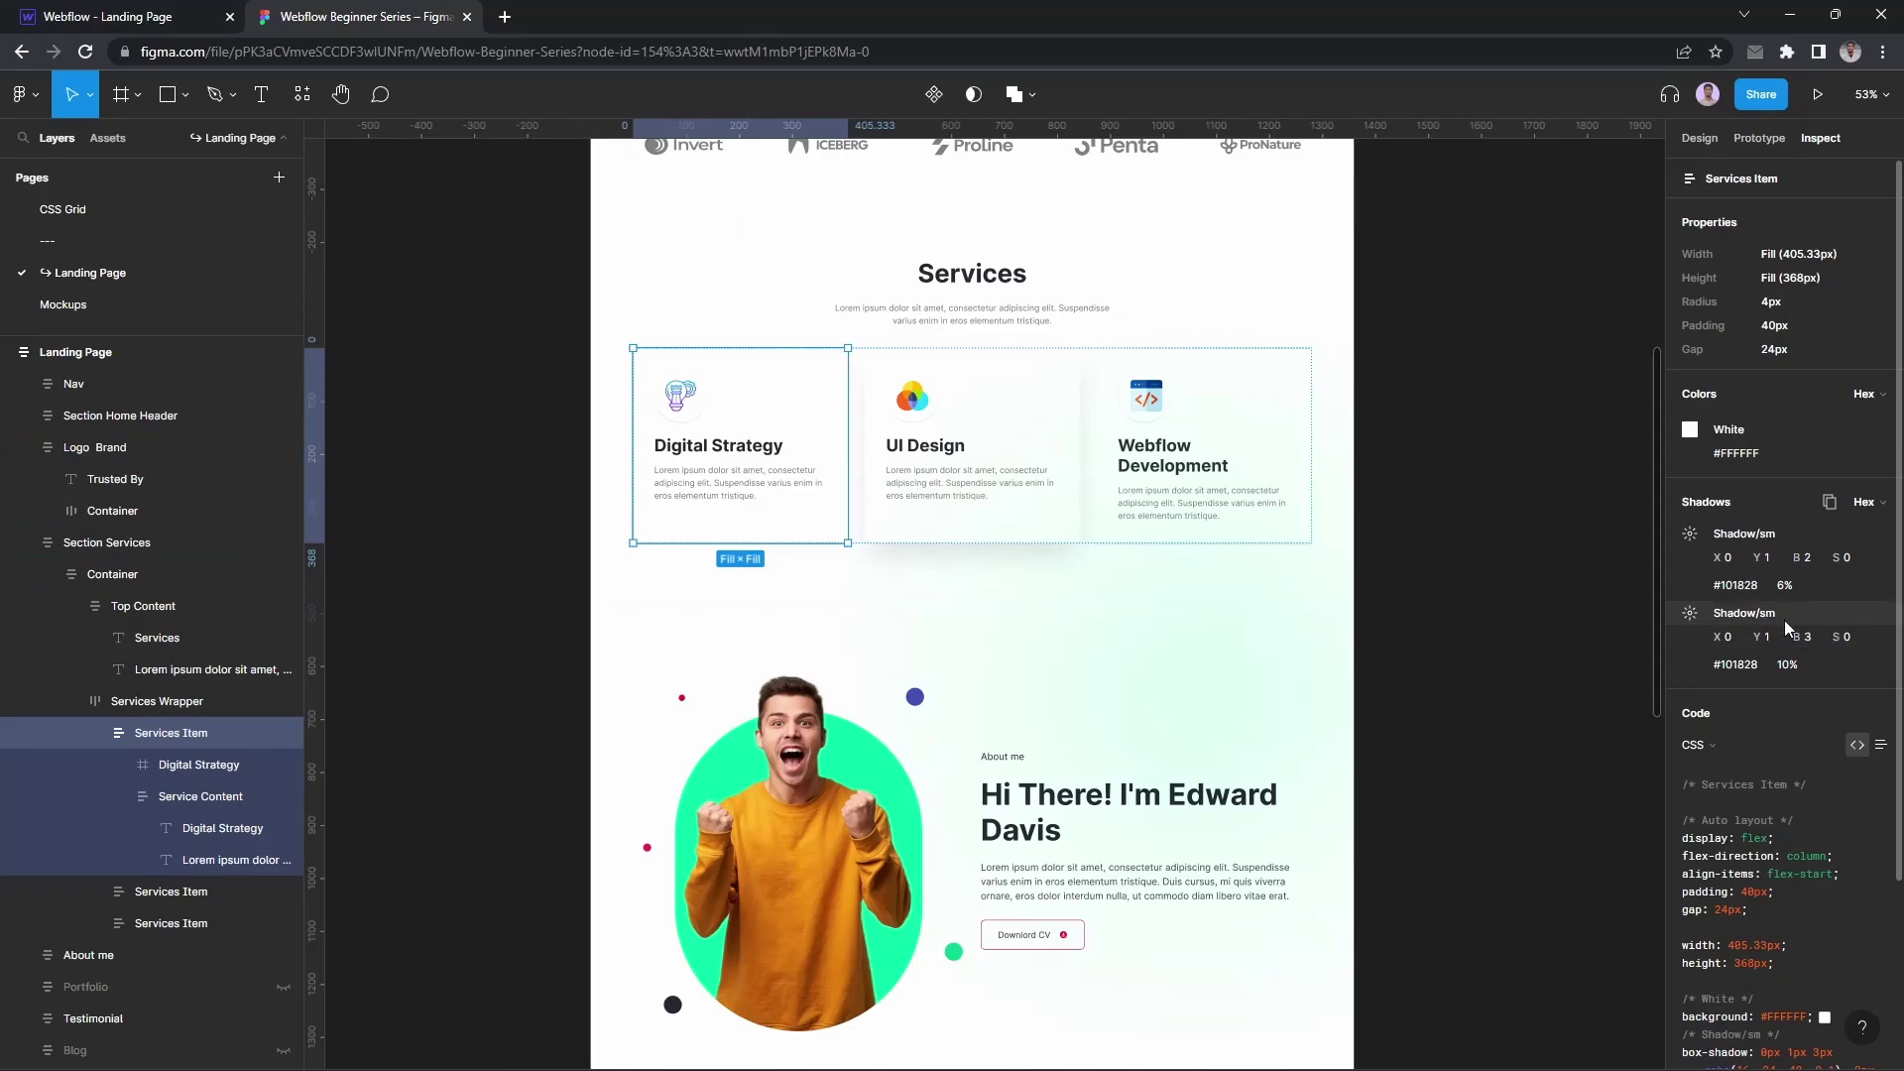
{"action": "left_click", "coordinate": [1730, 581]}
{"action": "key", "text": "ctrl+1"}
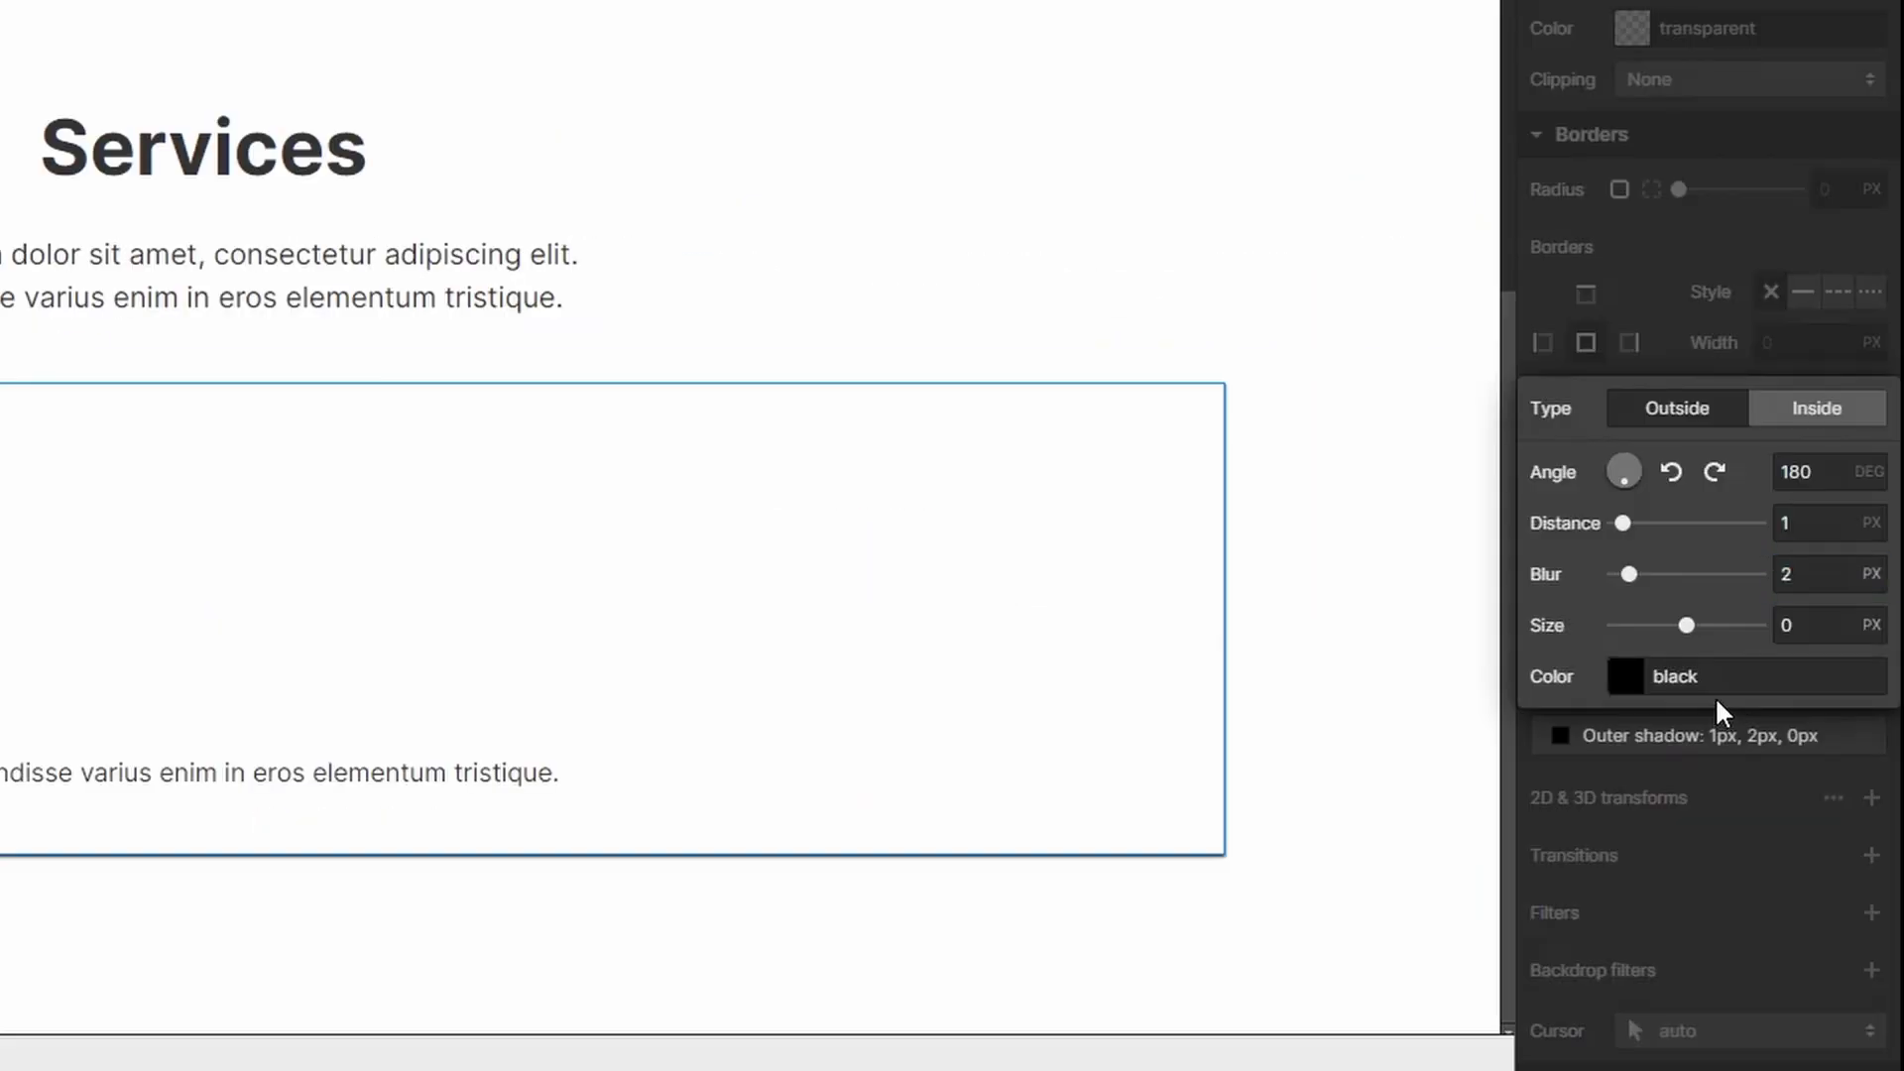
{"action": "left_click", "coordinate": [1716, 694]}
{"action": "key", "text": "ctrl+v"}
{"action": "key", "text": "Return"}
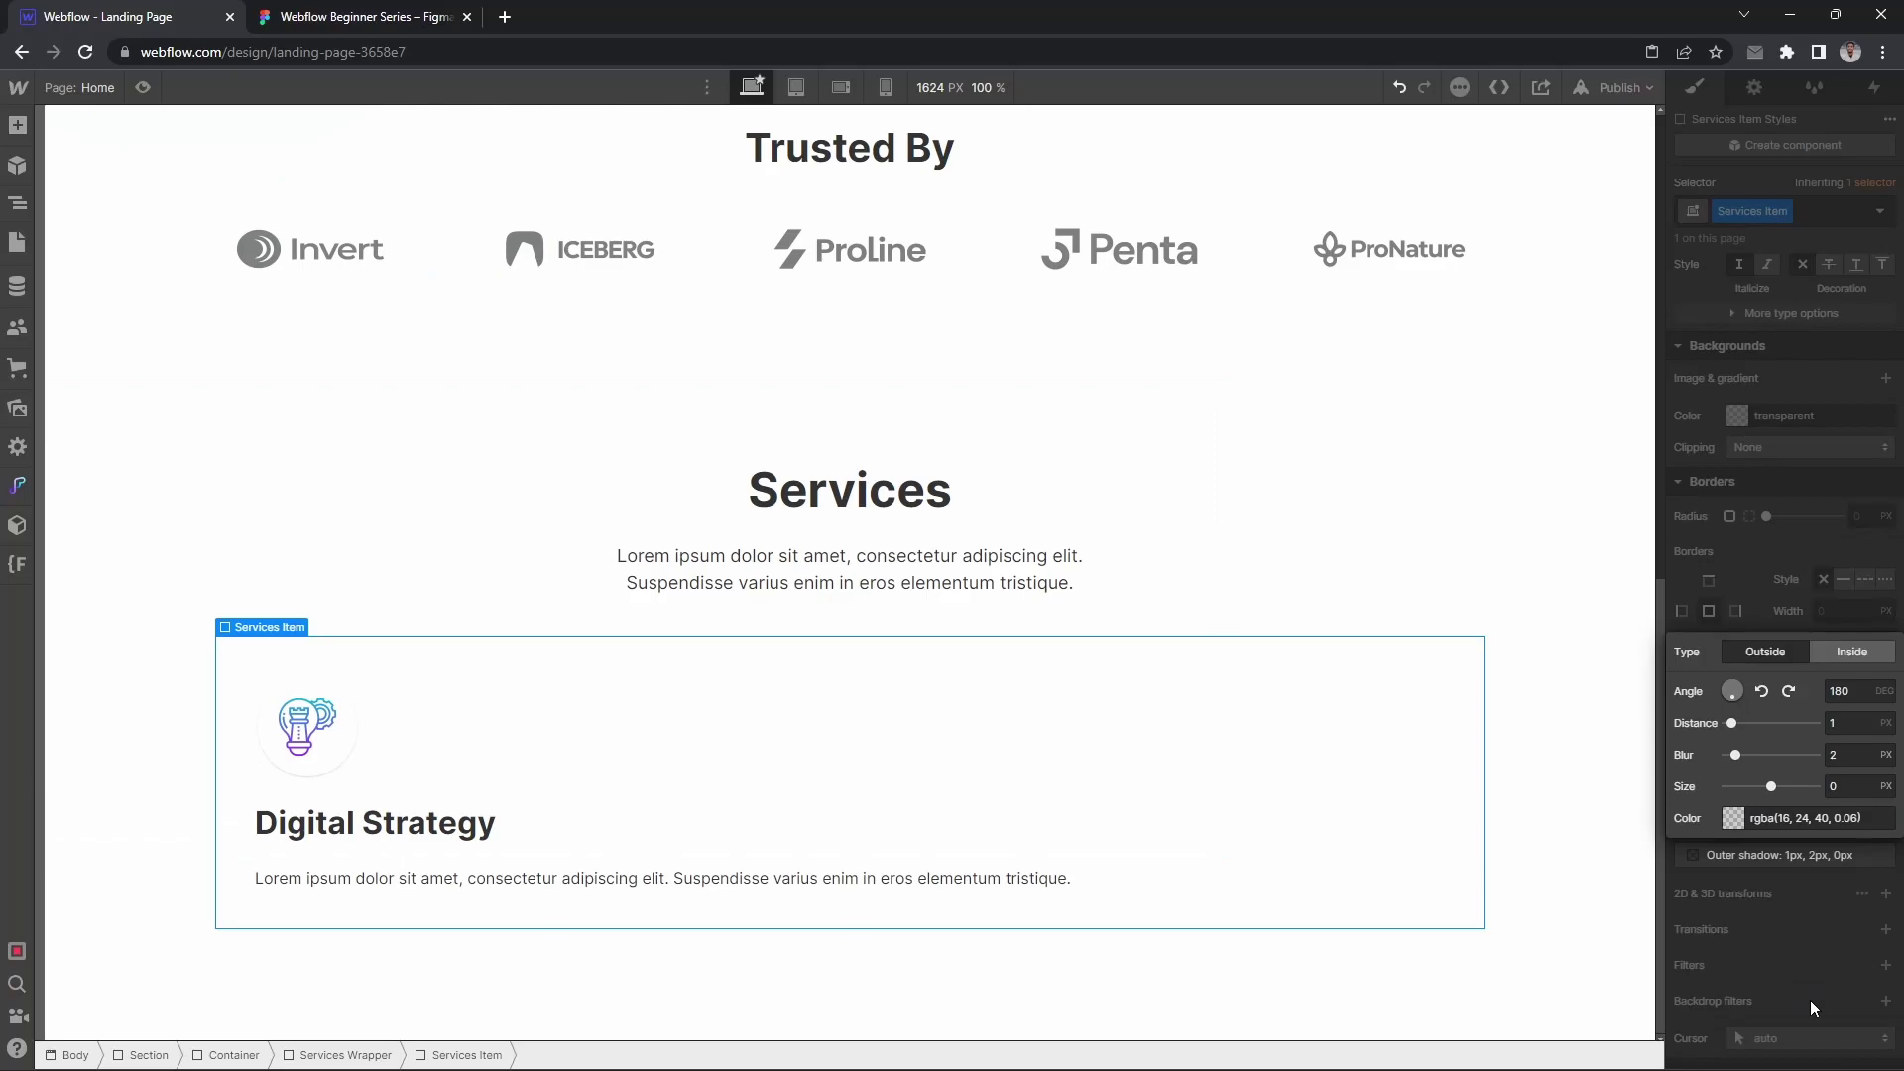
{"action": "left_click", "coordinate": [1680, 876]}
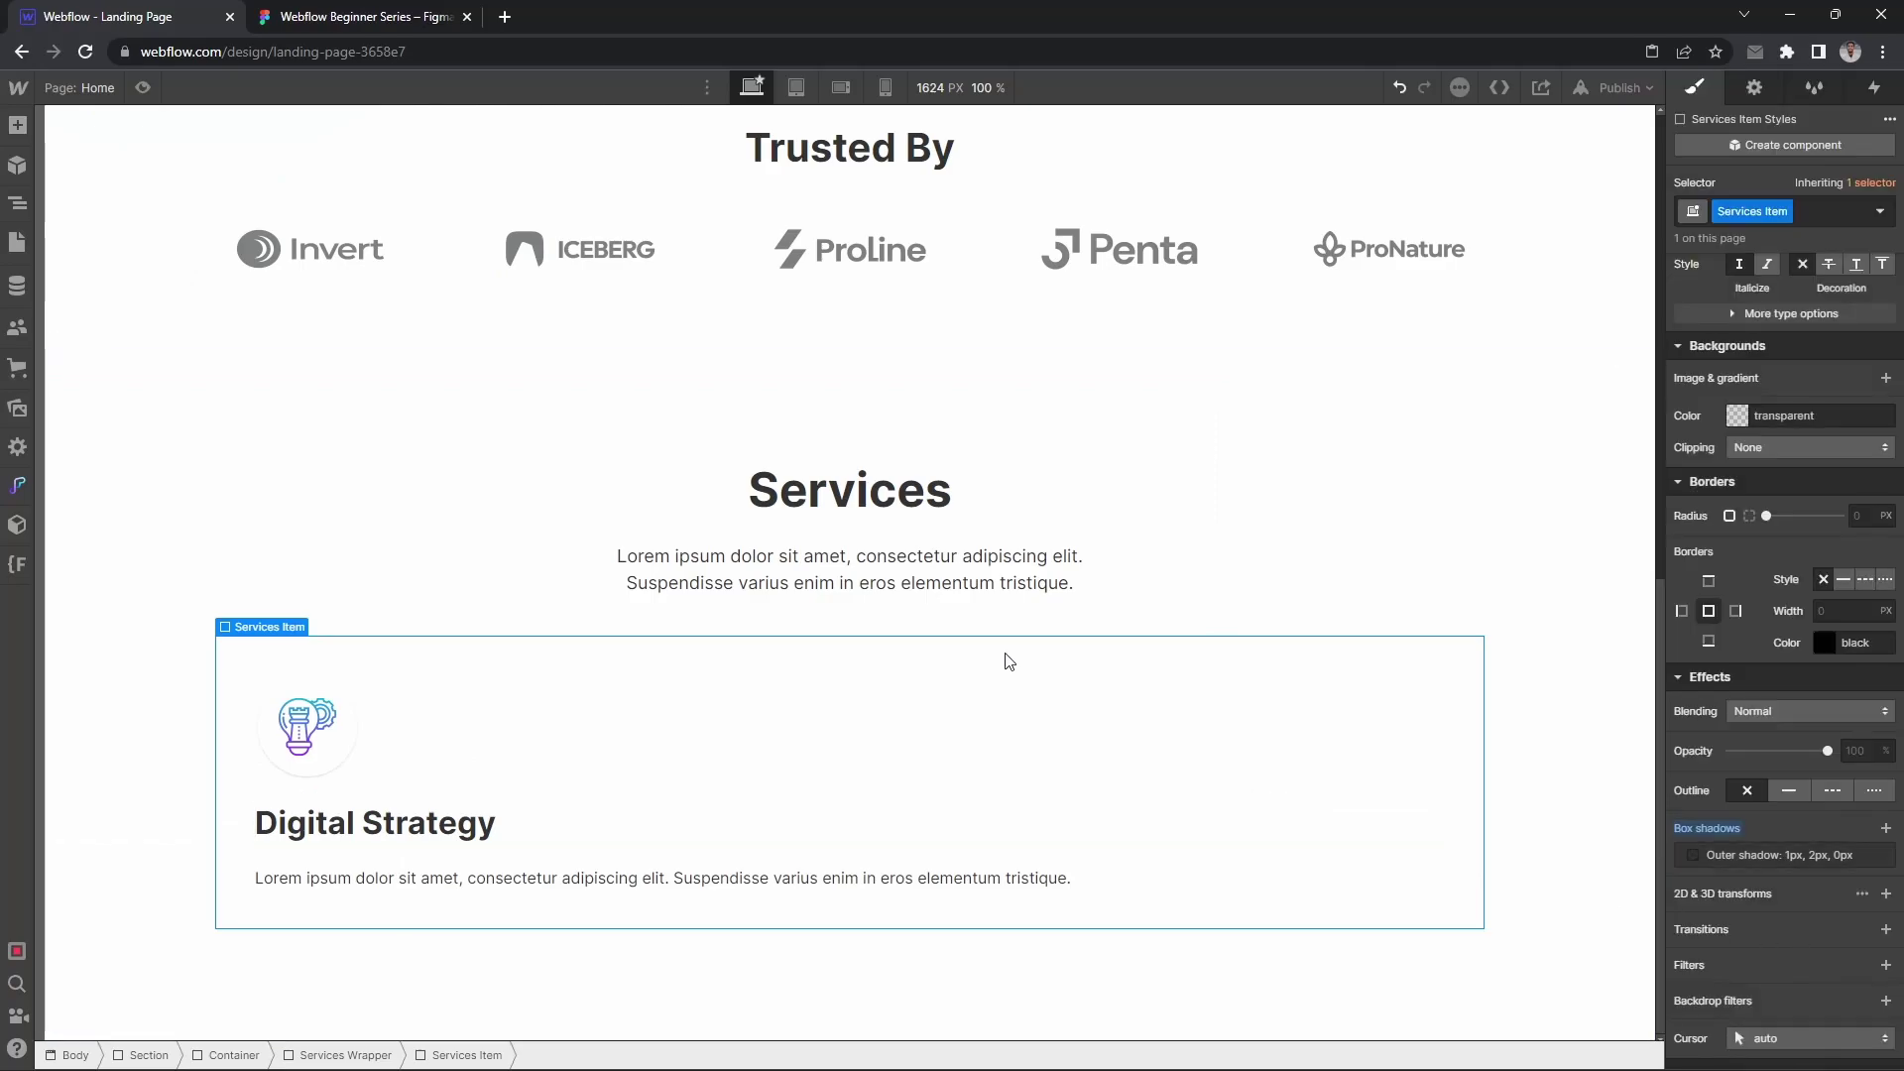
Step: Add a second Services Item box shadow with 180-degree angle, 1 px distance, 3 px blur and the second Figma shadow color #1018281A
{"action": "left_click", "coordinate": [382, 11]}
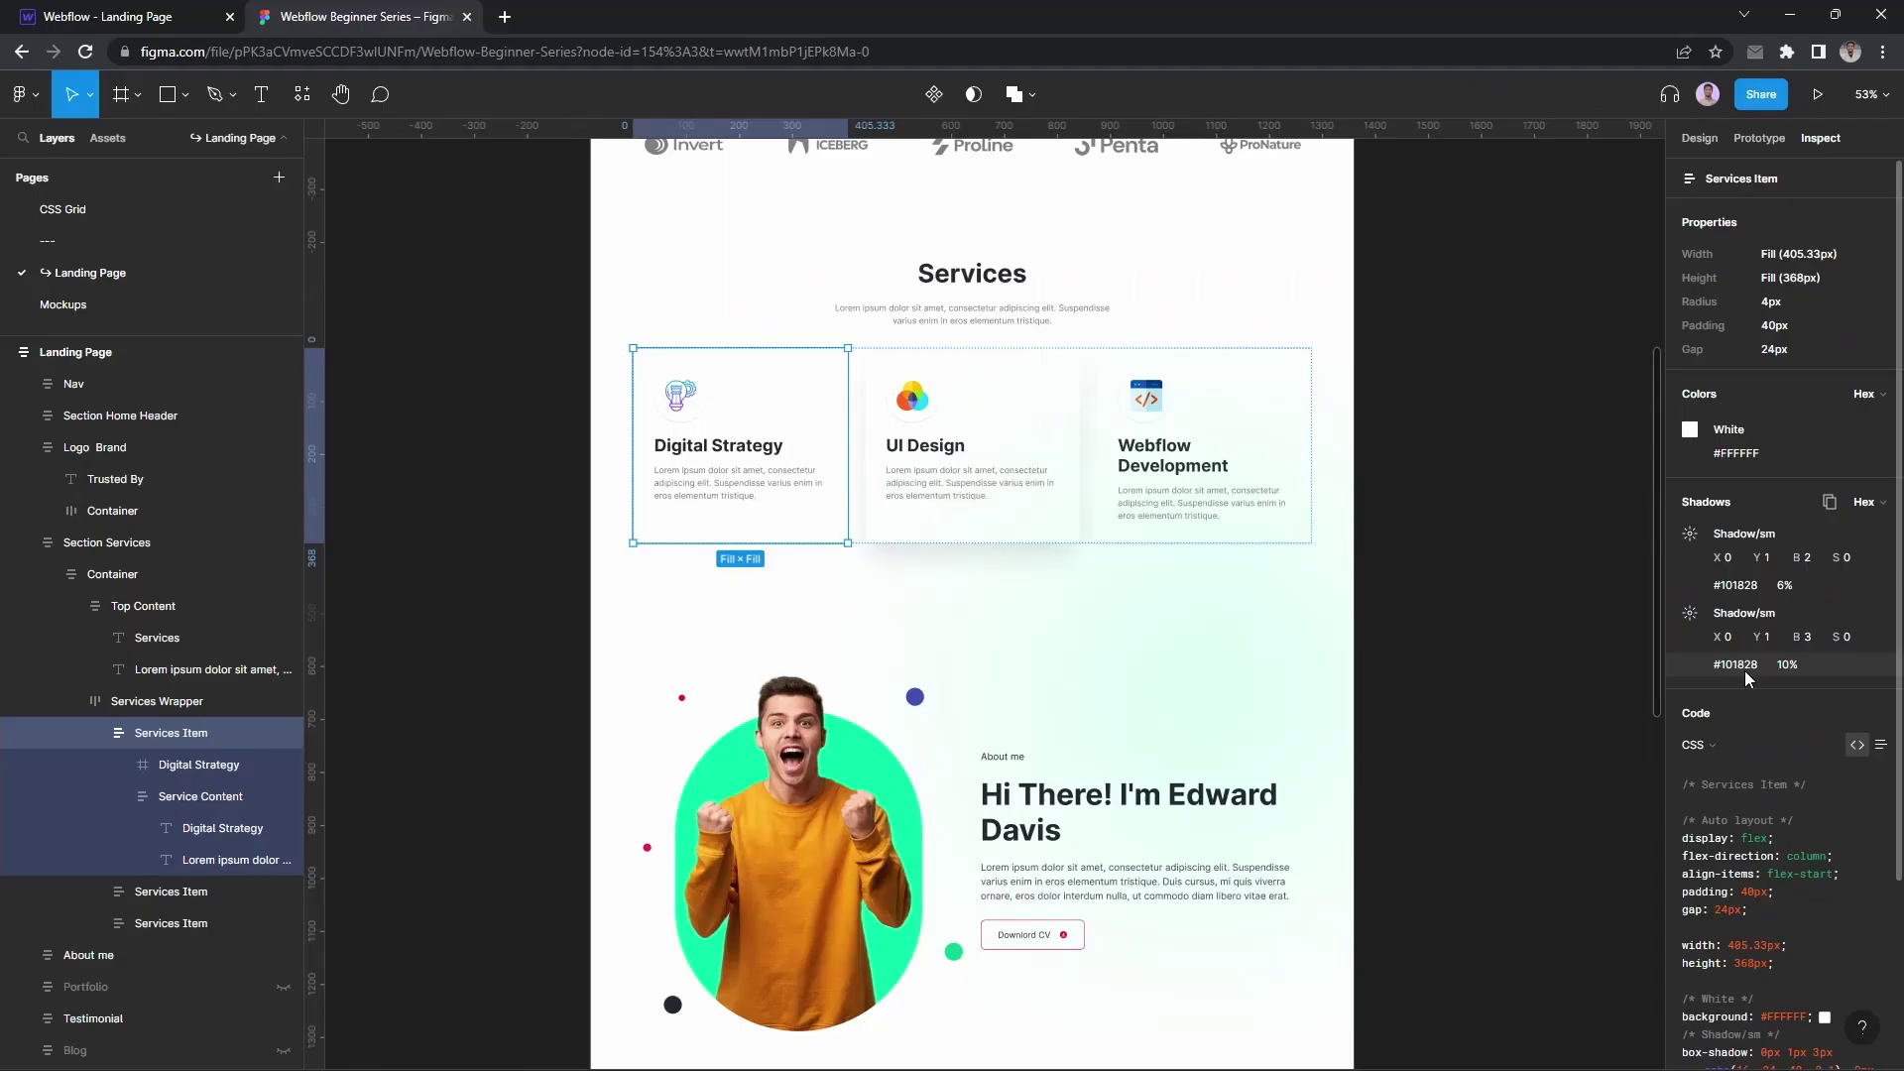
{"action": "left_click", "coordinate": [1643, 764]}
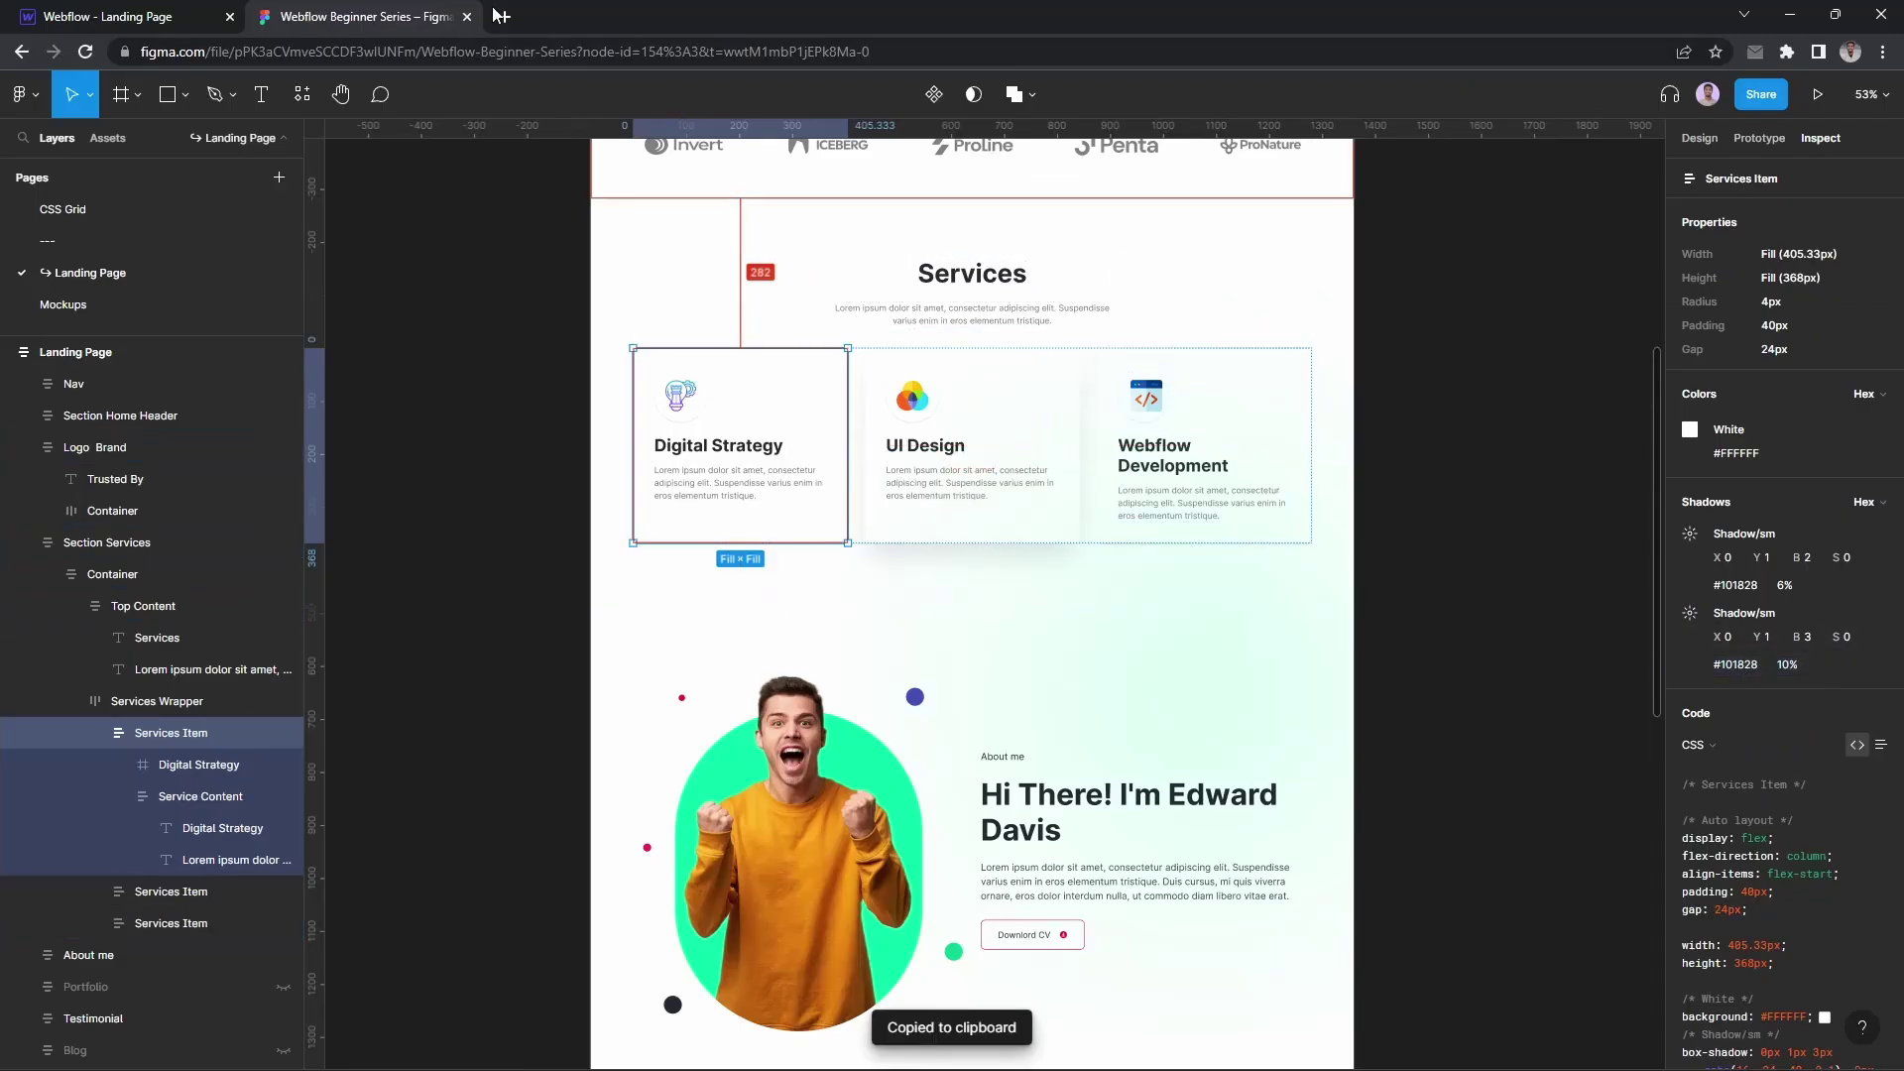
{"action": "key", "text": "ctrl+Tab"}
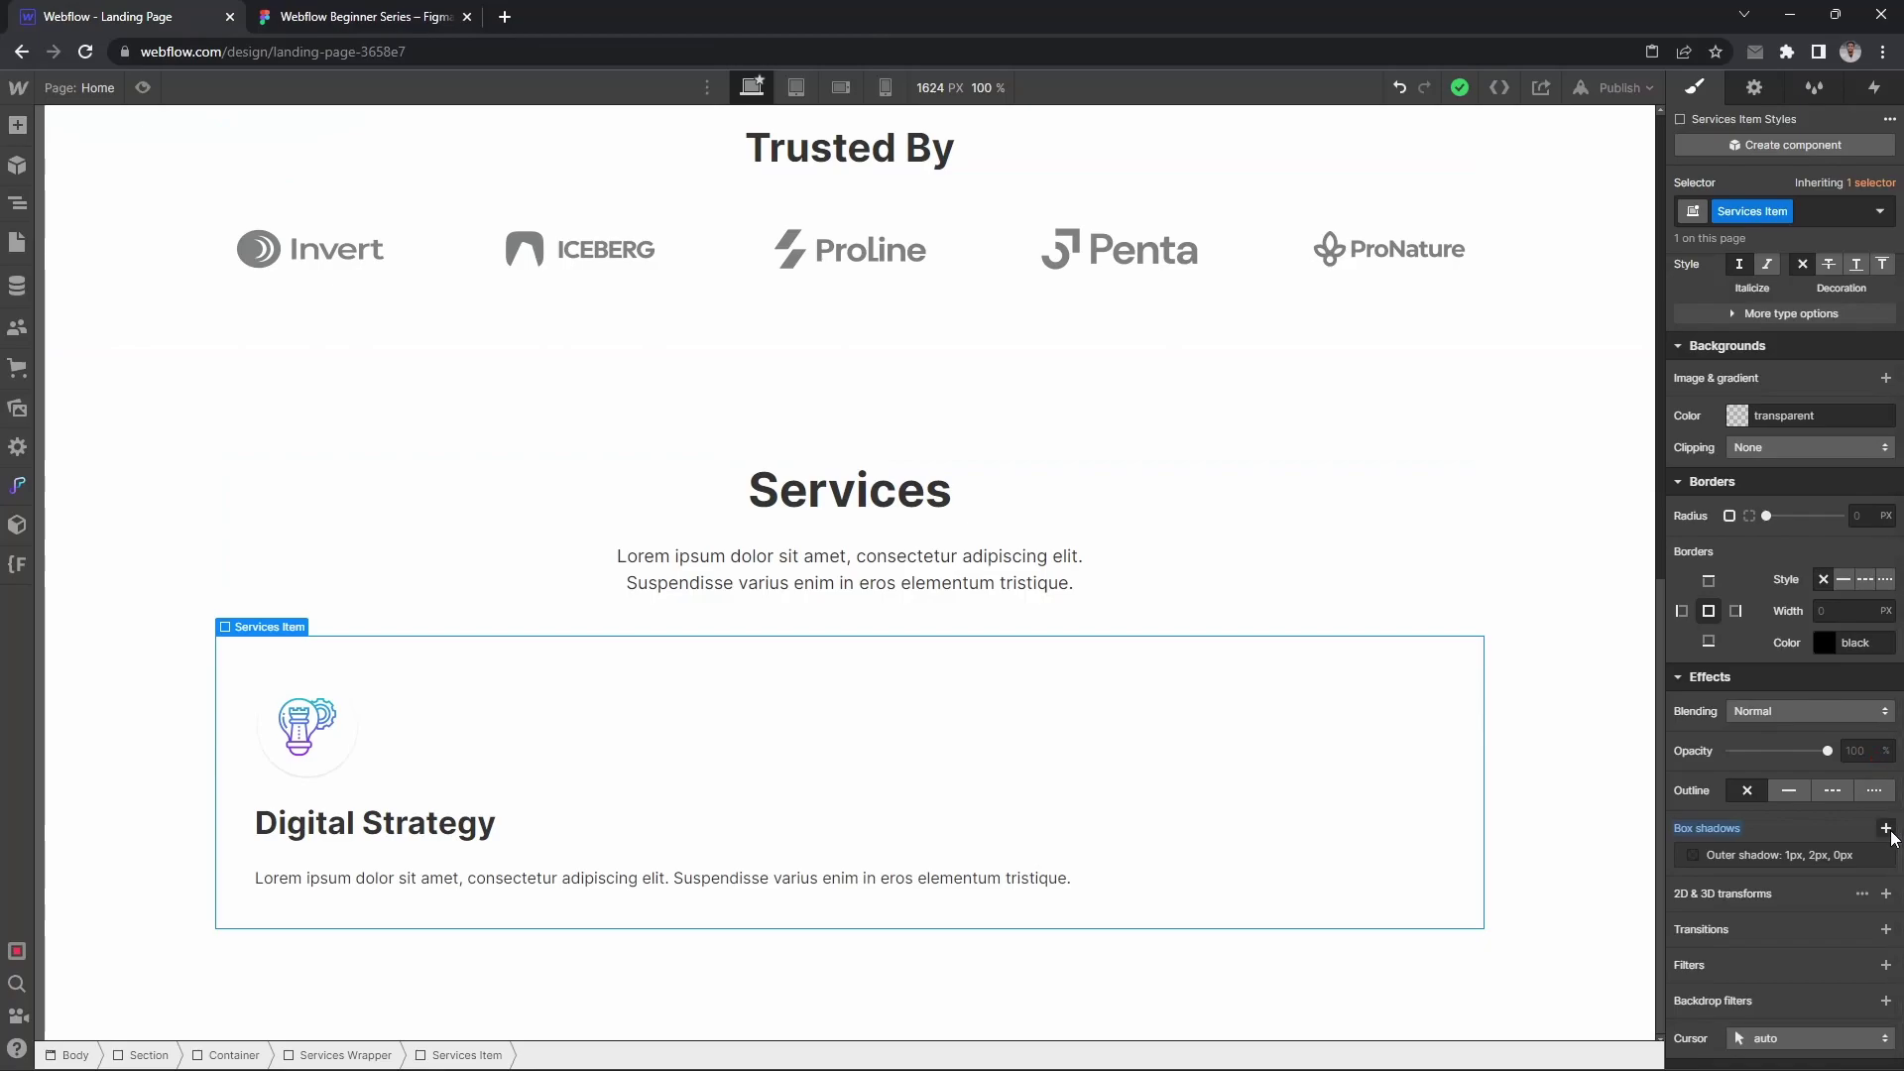
{"action": "left_click", "coordinate": [1886, 829]}
{"action": "left_click", "coordinate": [1788, 691]}
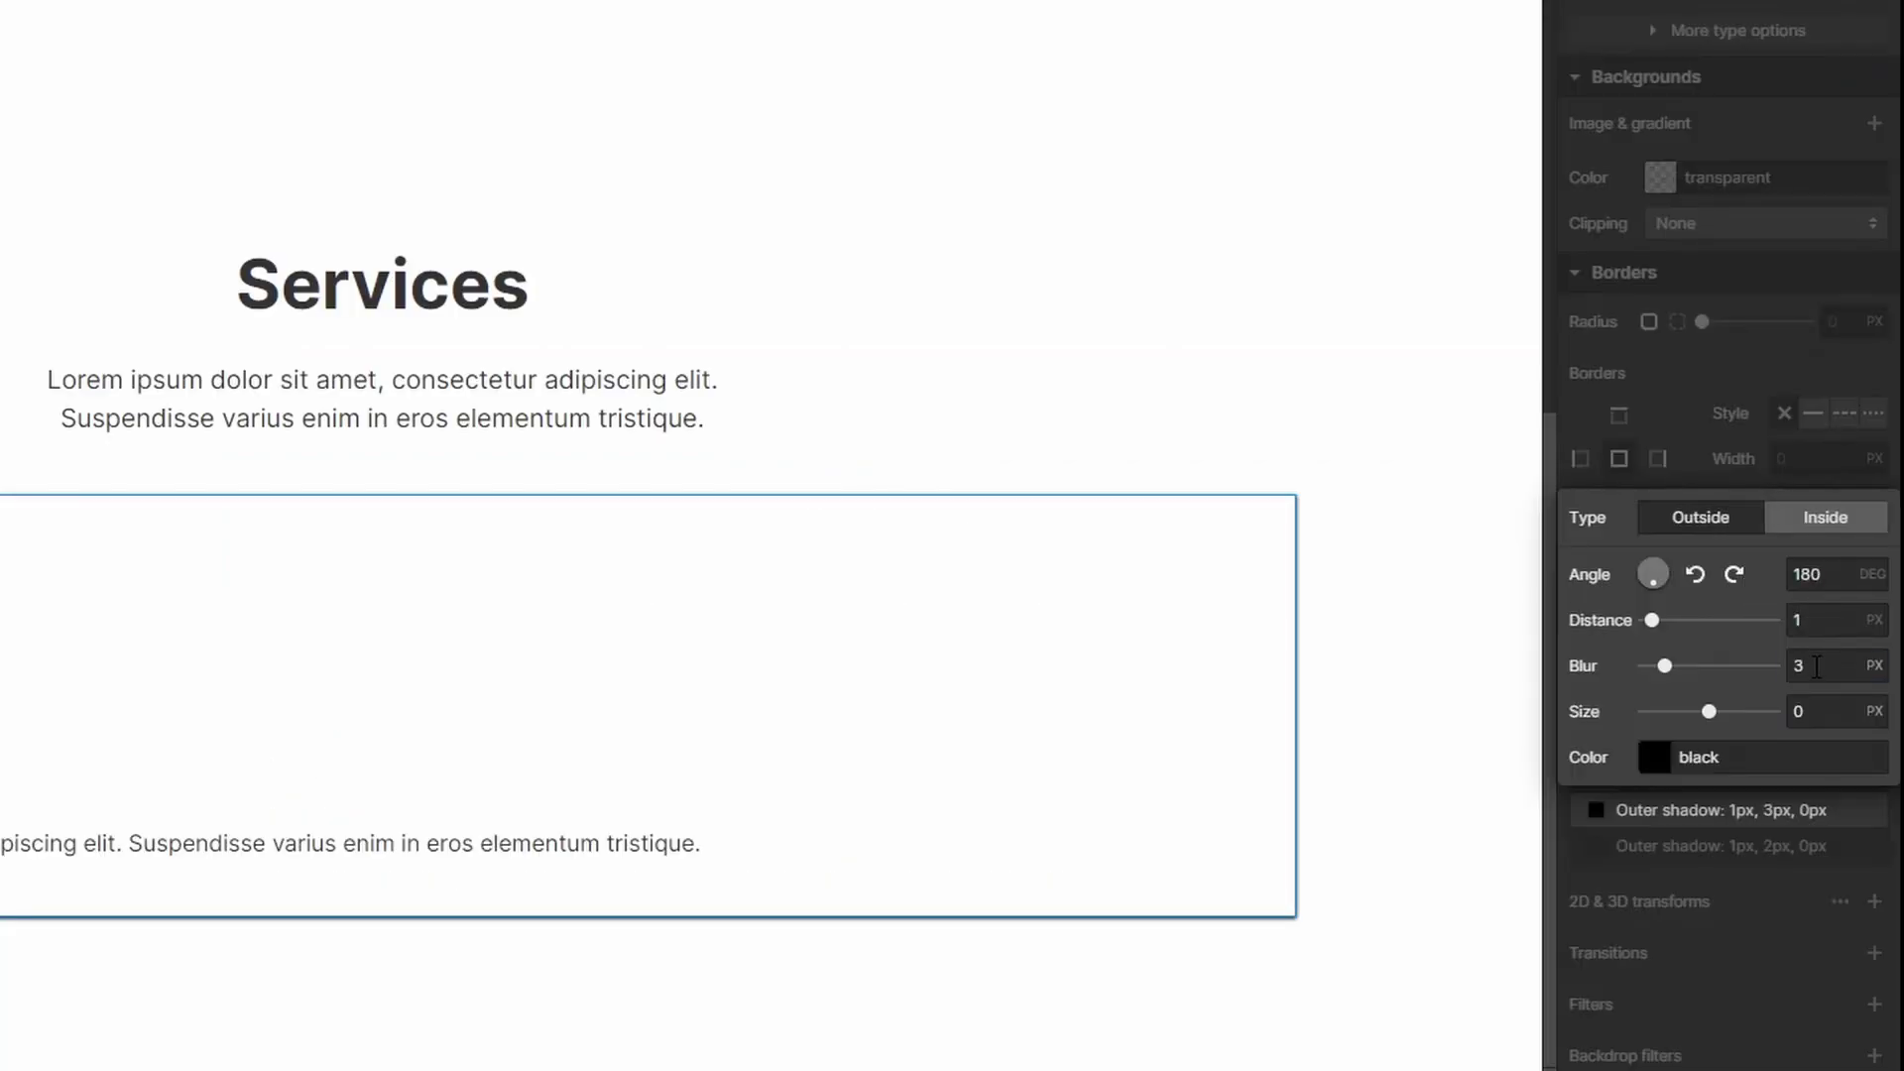
{"action": "left_click", "coordinate": [1816, 668]}
{"action": "left_click", "coordinate": [1678, 753]}
{"action": "type", "text": "#1018281A"}
{"action": "key", "text": "Return"}
{"action": "left_click", "coordinate": [1645, 819]}
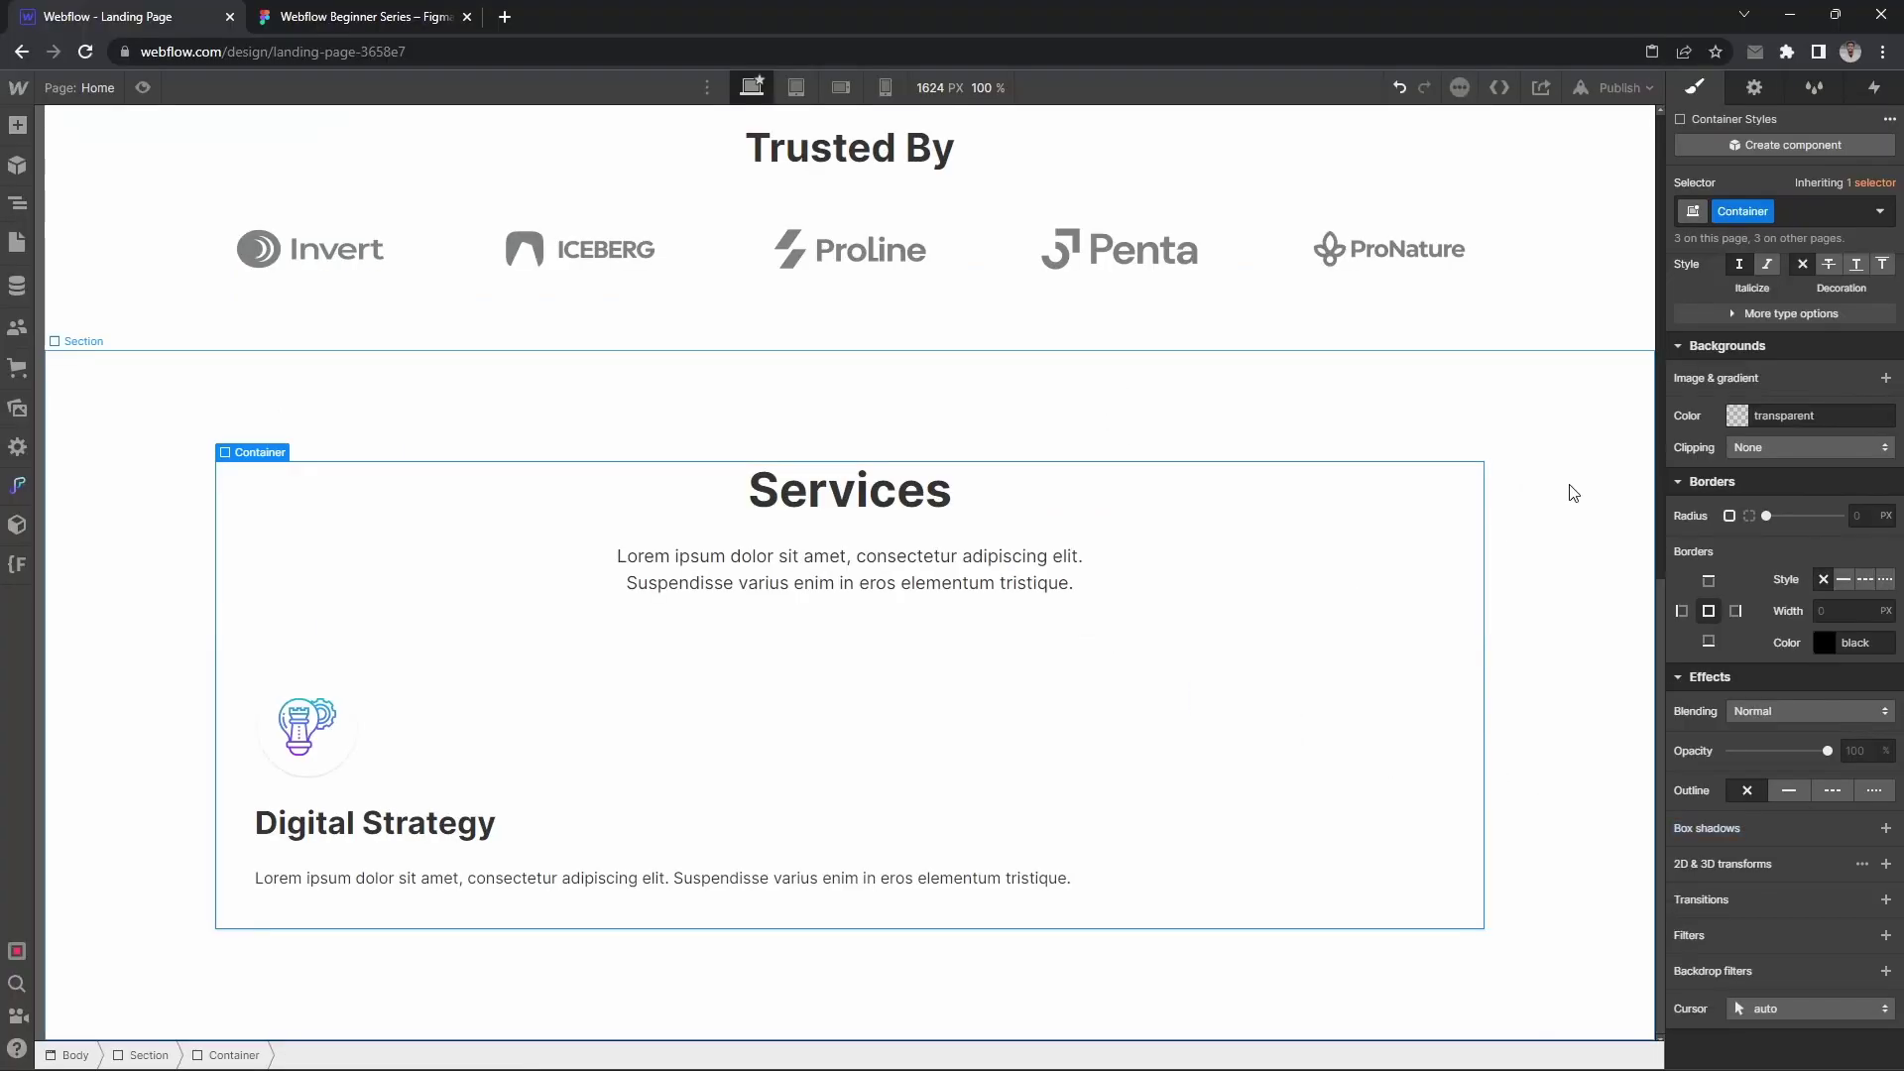
{"action": "left_click", "coordinate": [1566, 486]}
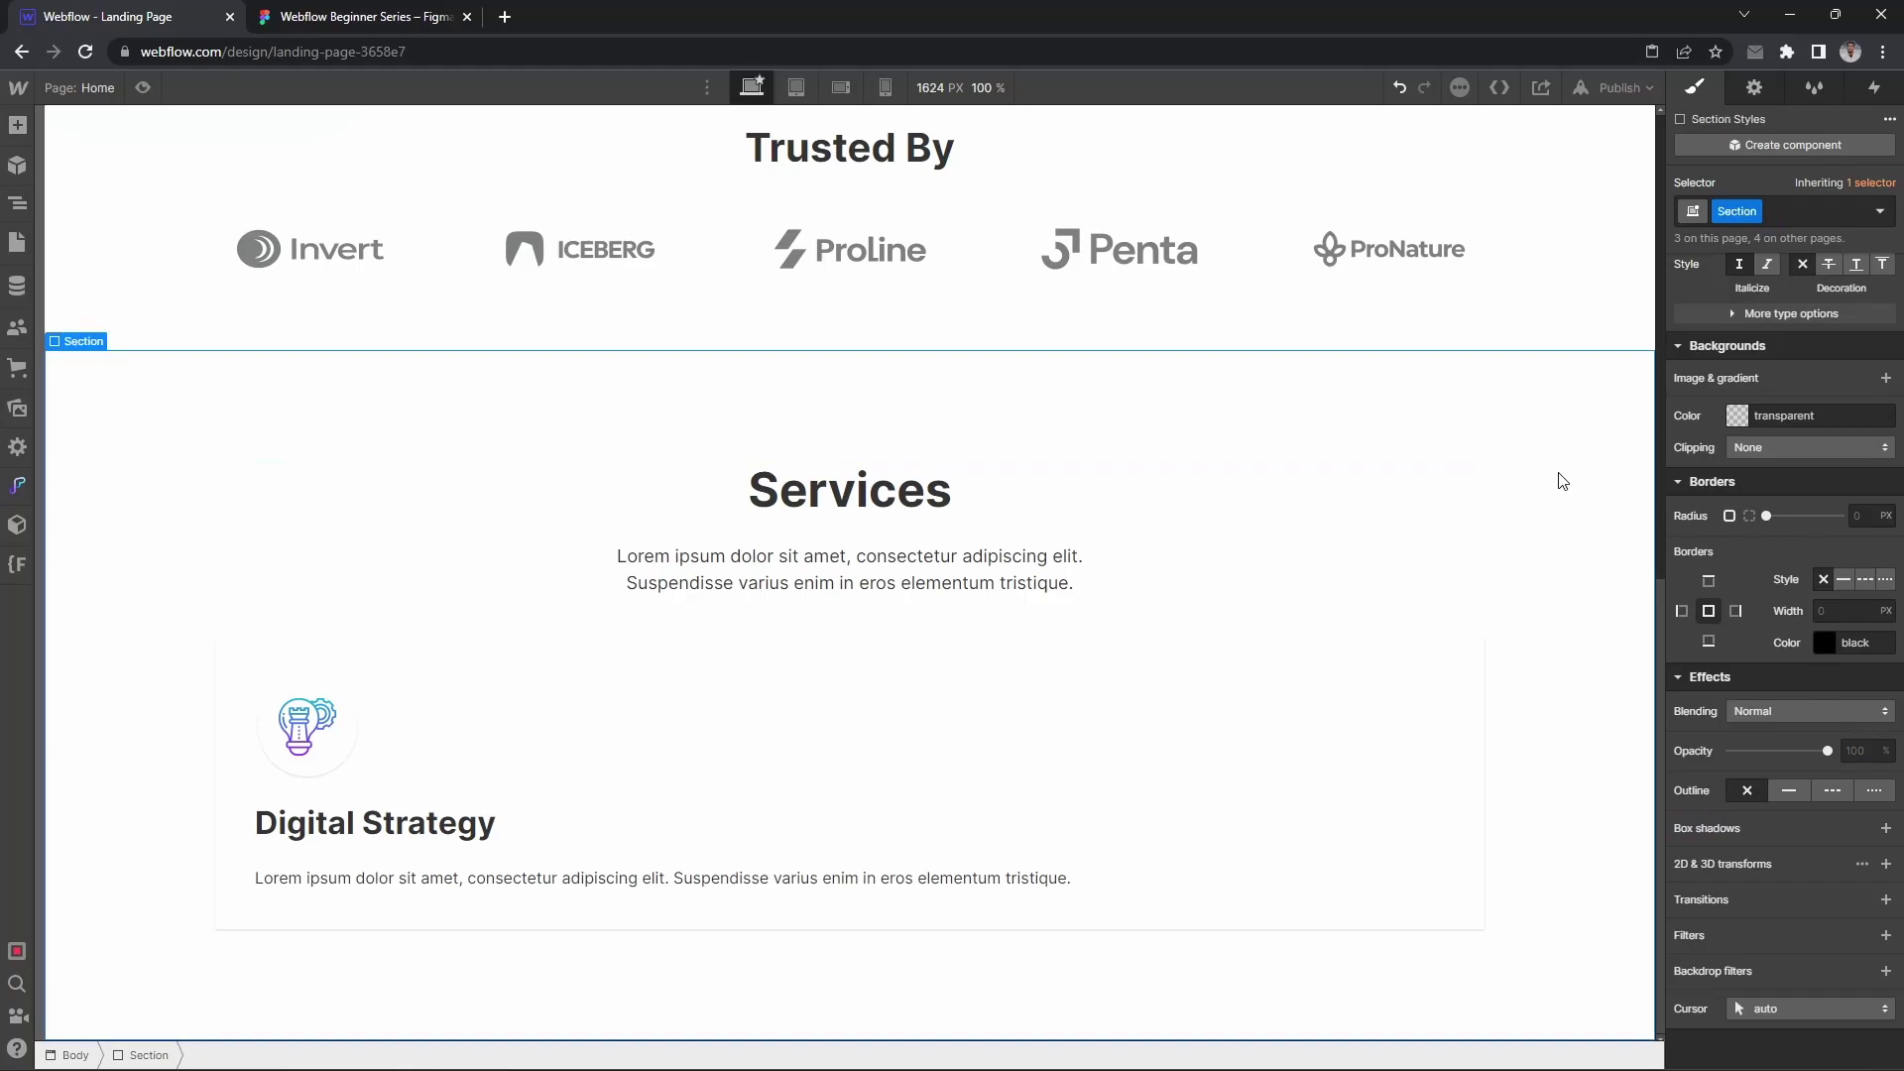
Step: Check the three-card Services layout in Figma, and paste two more copies of the Services Item into the Services Wrapper in Webflow
{"action": "left_click", "coordinate": [1186, 665]}
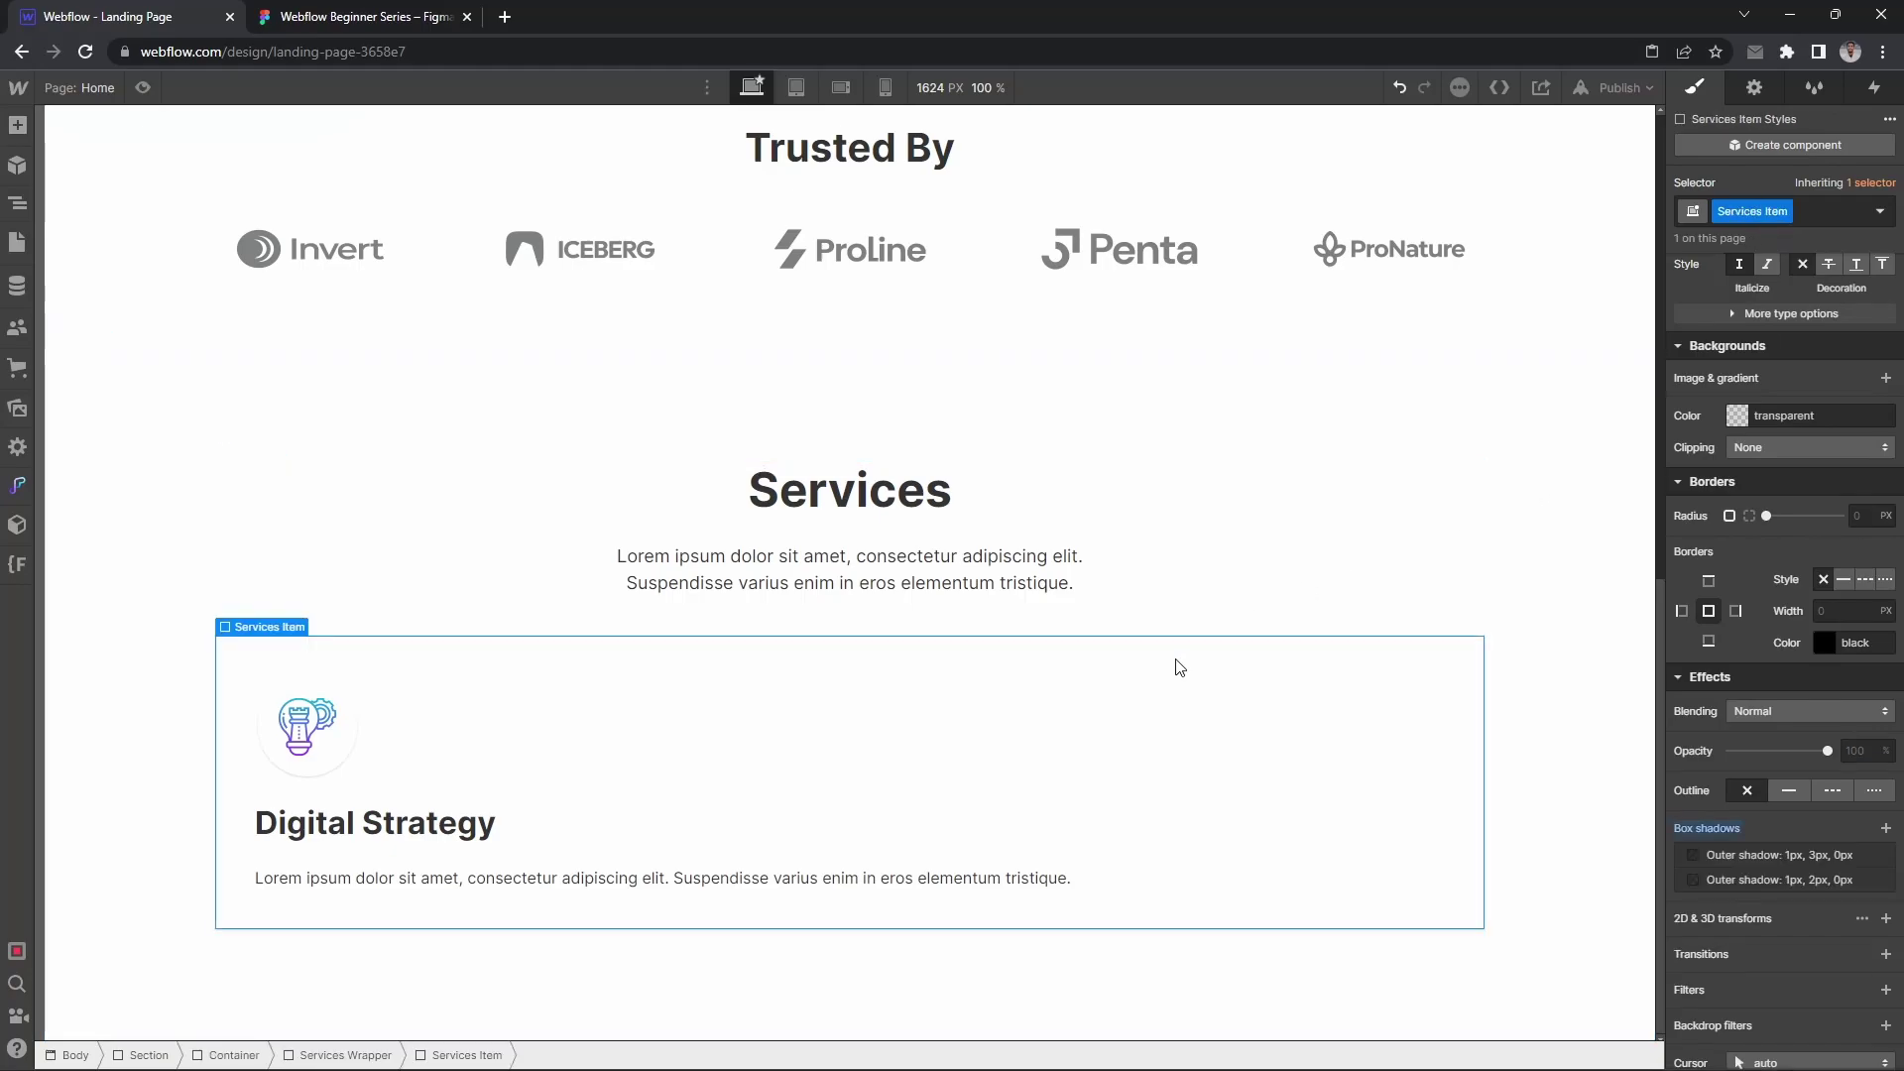
{"action": "left_click", "coordinate": [397, 16]}
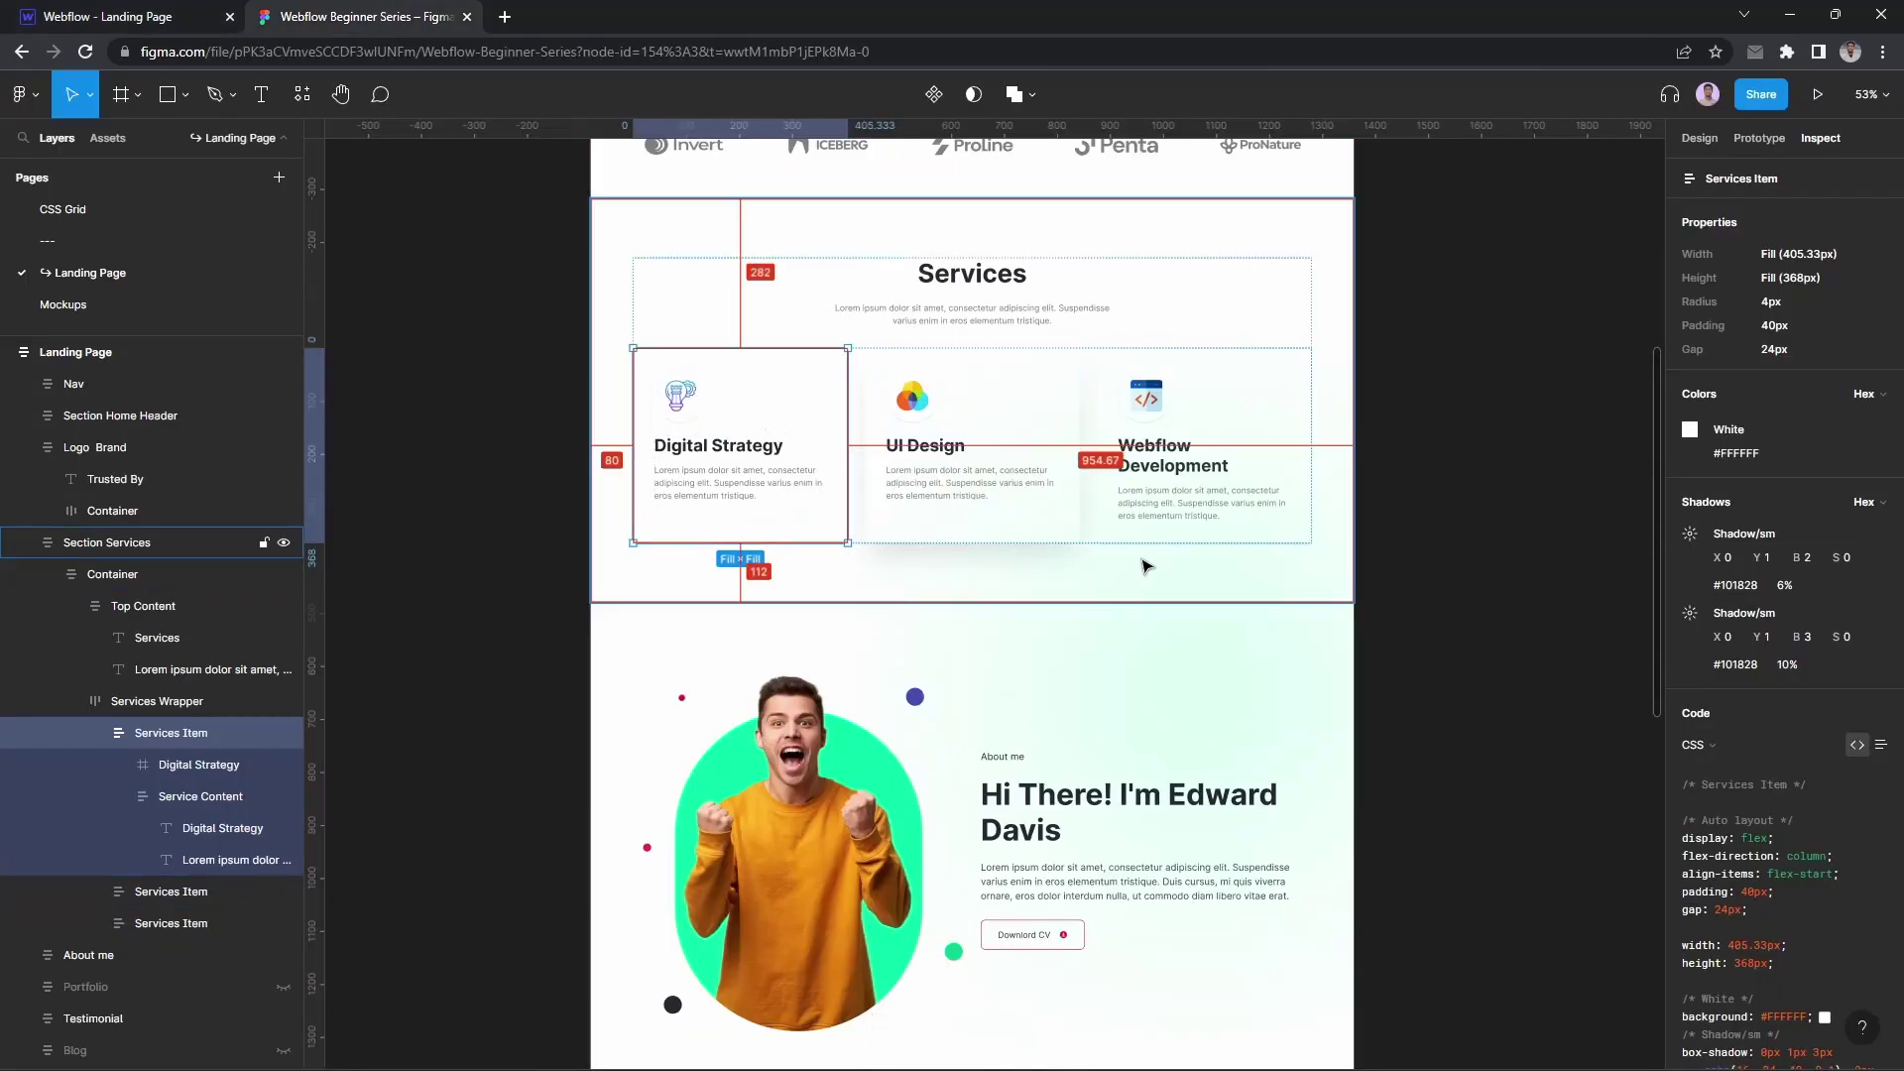
{"action": "scroll", "coordinate": [1187, 496], "scroll_direction": "up", "scroll_amount": 2}
{"action": "scroll", "coordinate": [1190, 531], "scroll_direction": "down", "scroll_amount": 1}
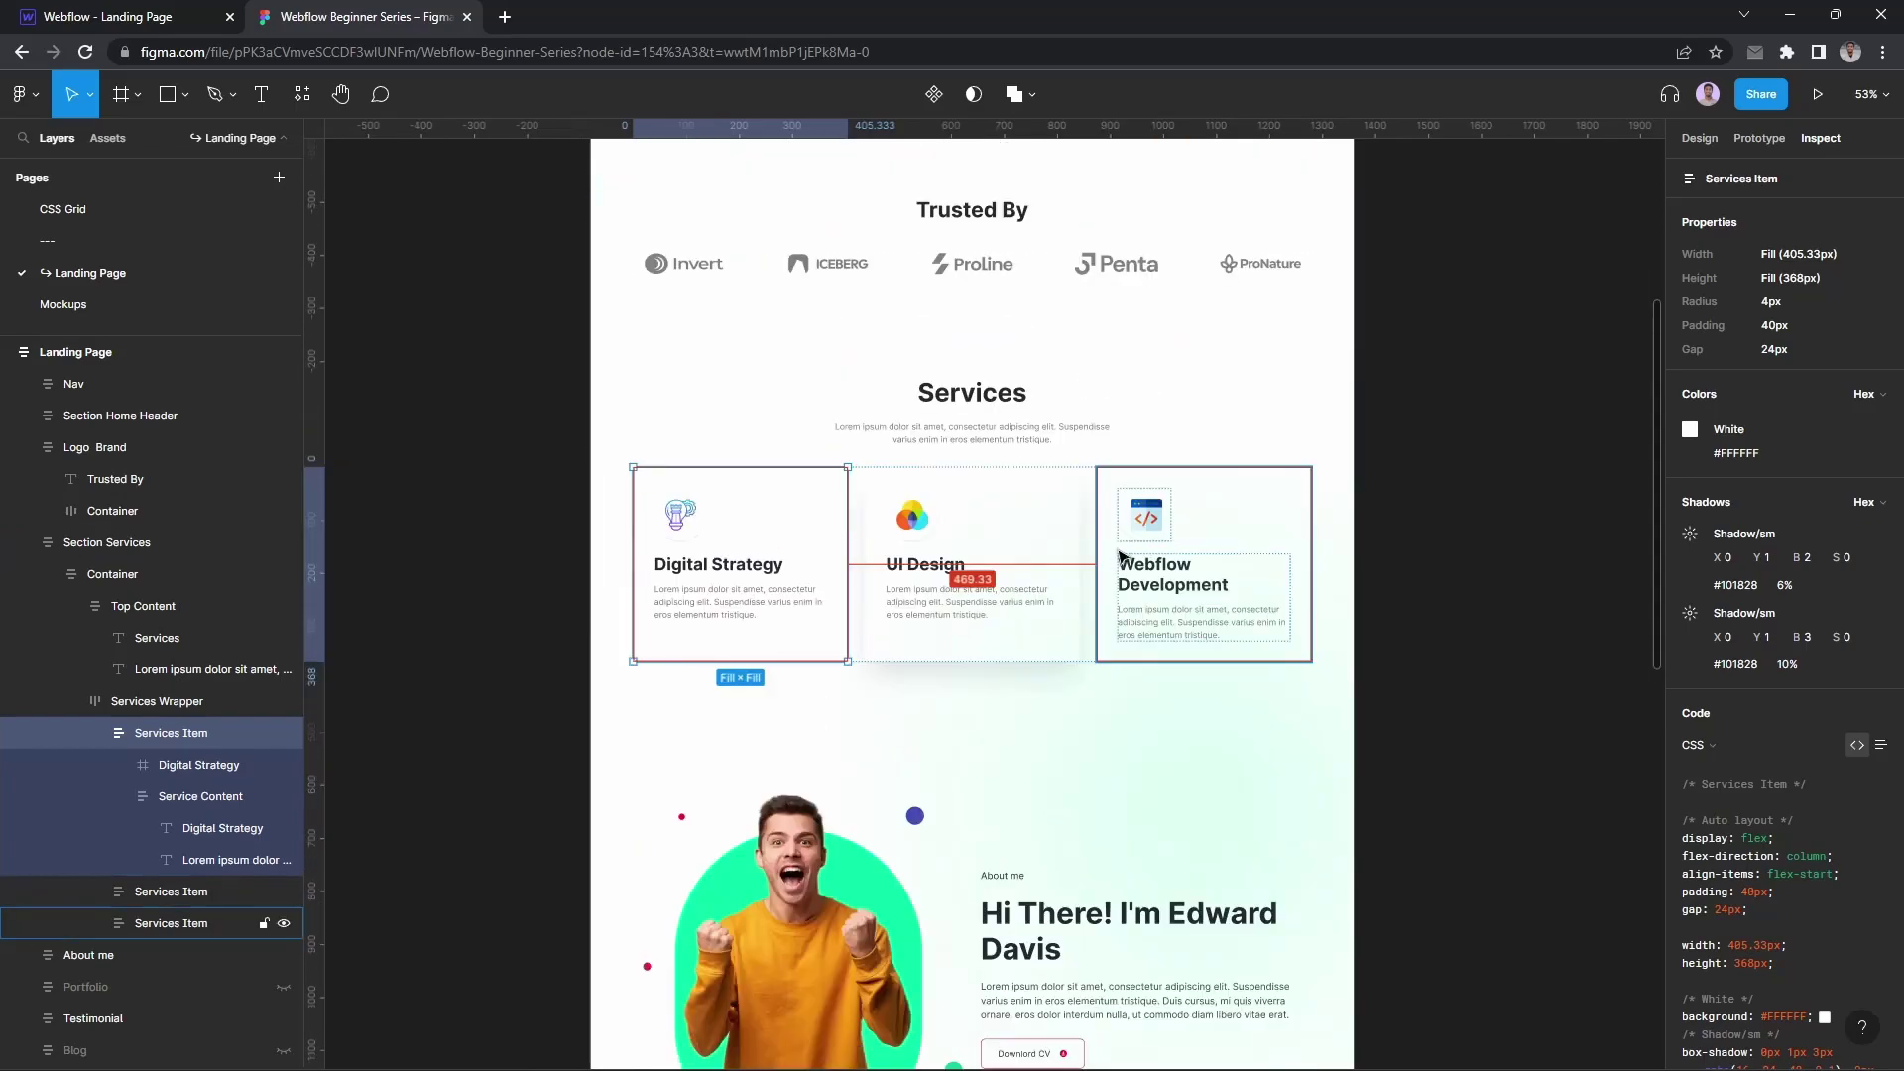
{"action": "left_click", "coordinate": [89, 20]}
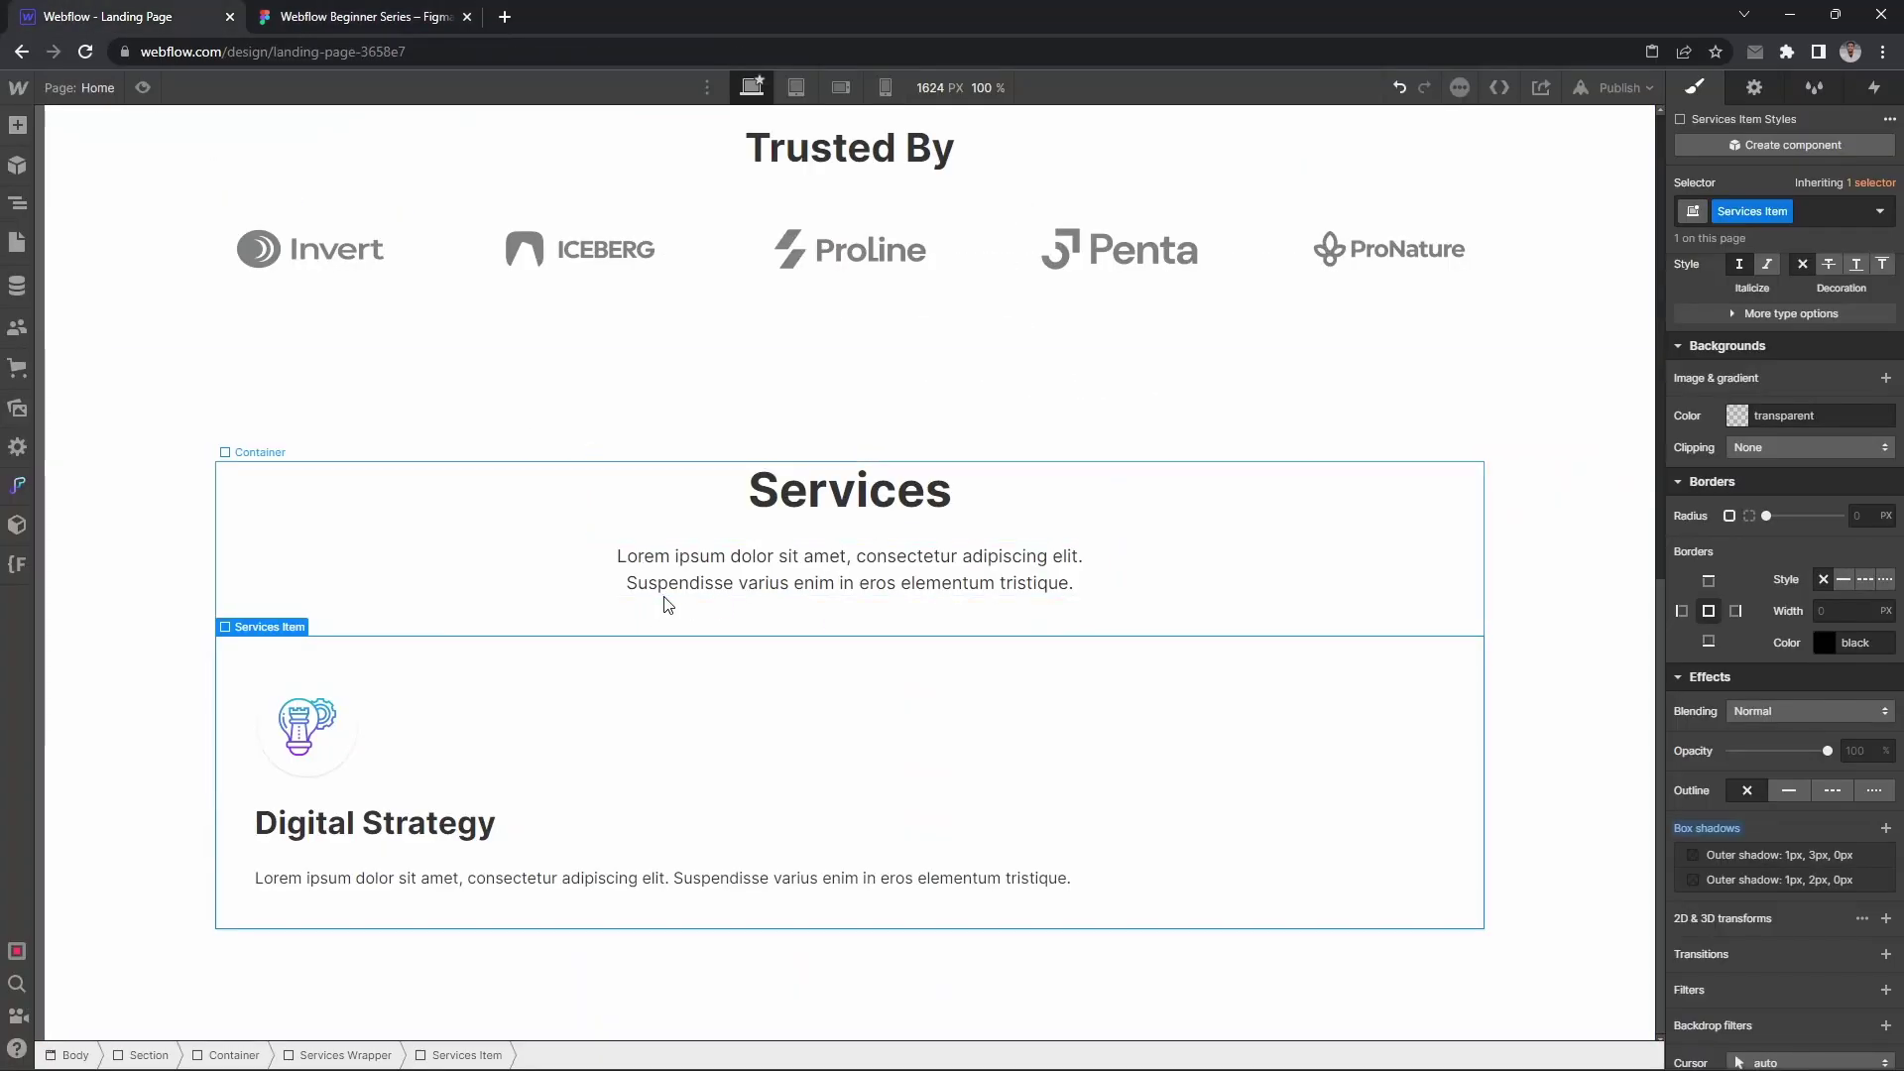
{"action": "key", "text": "z"}
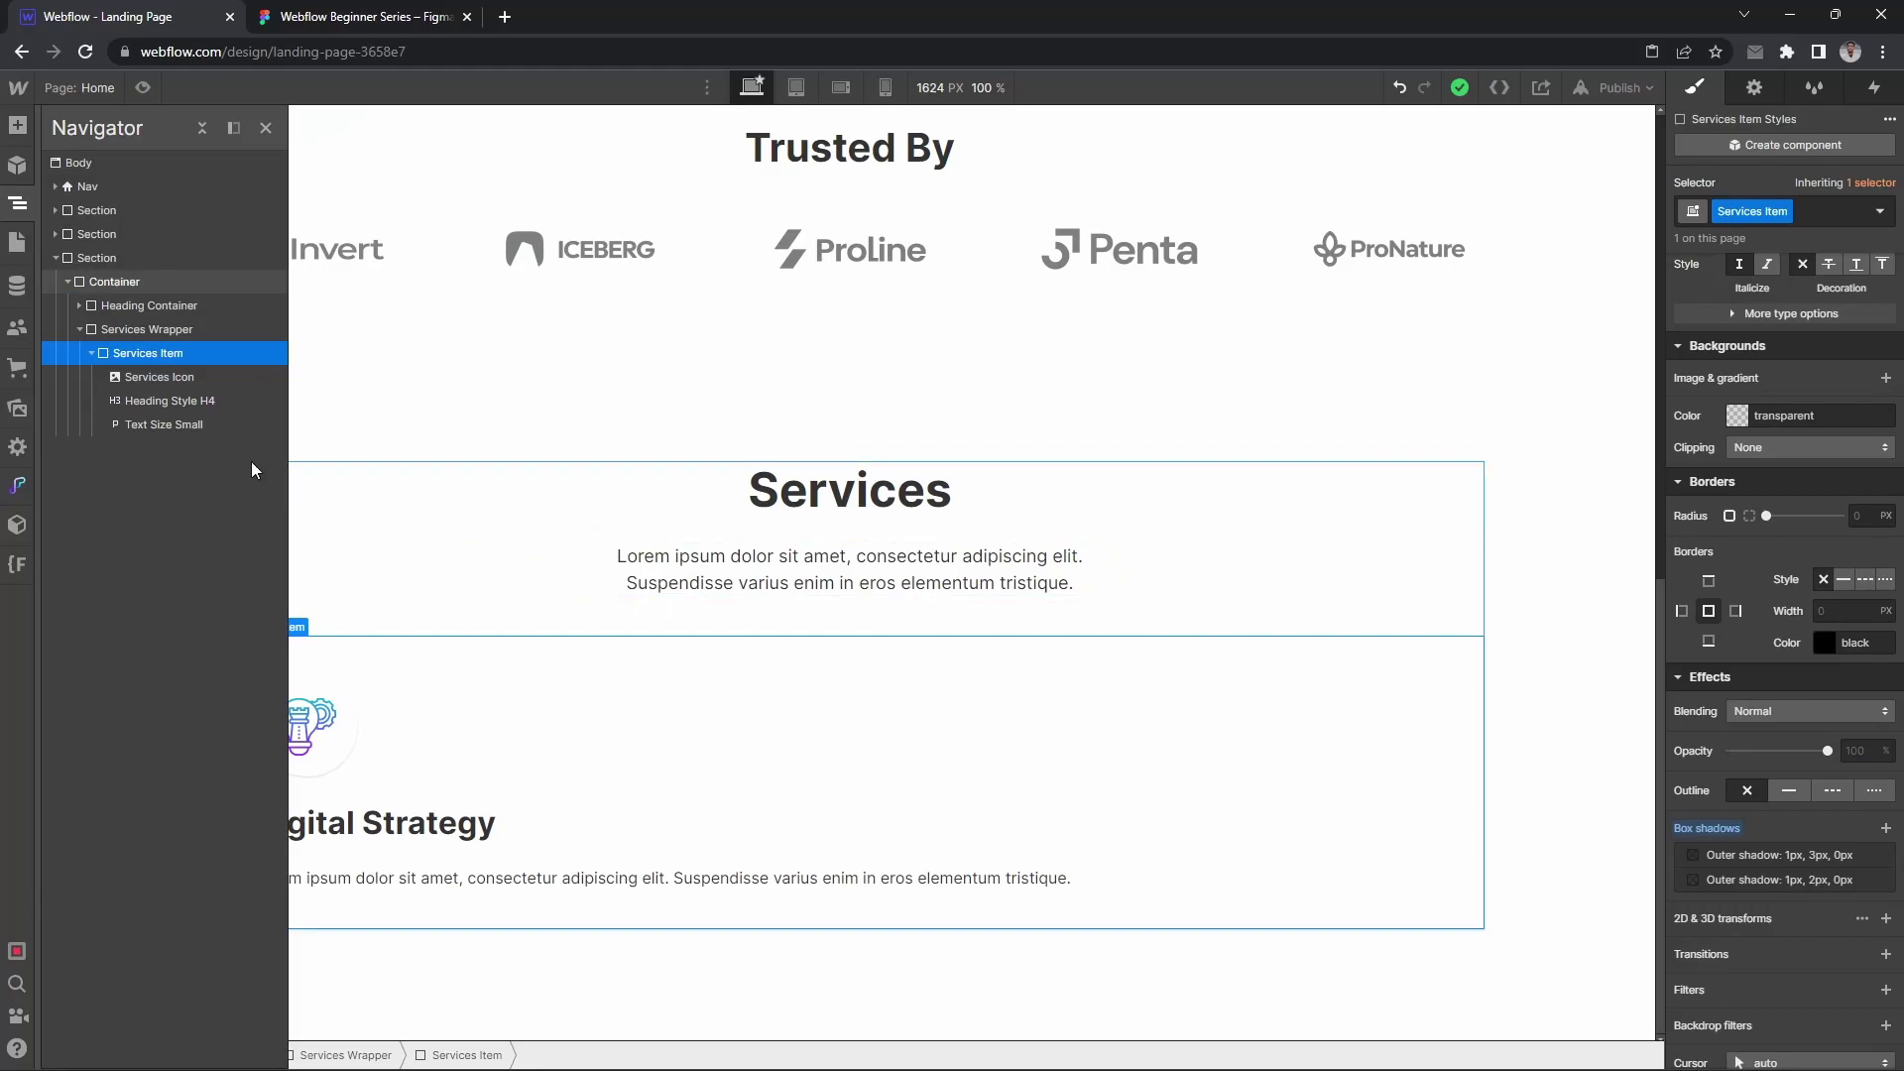
{"action": "left_click", "coordinate": [90, 354]}
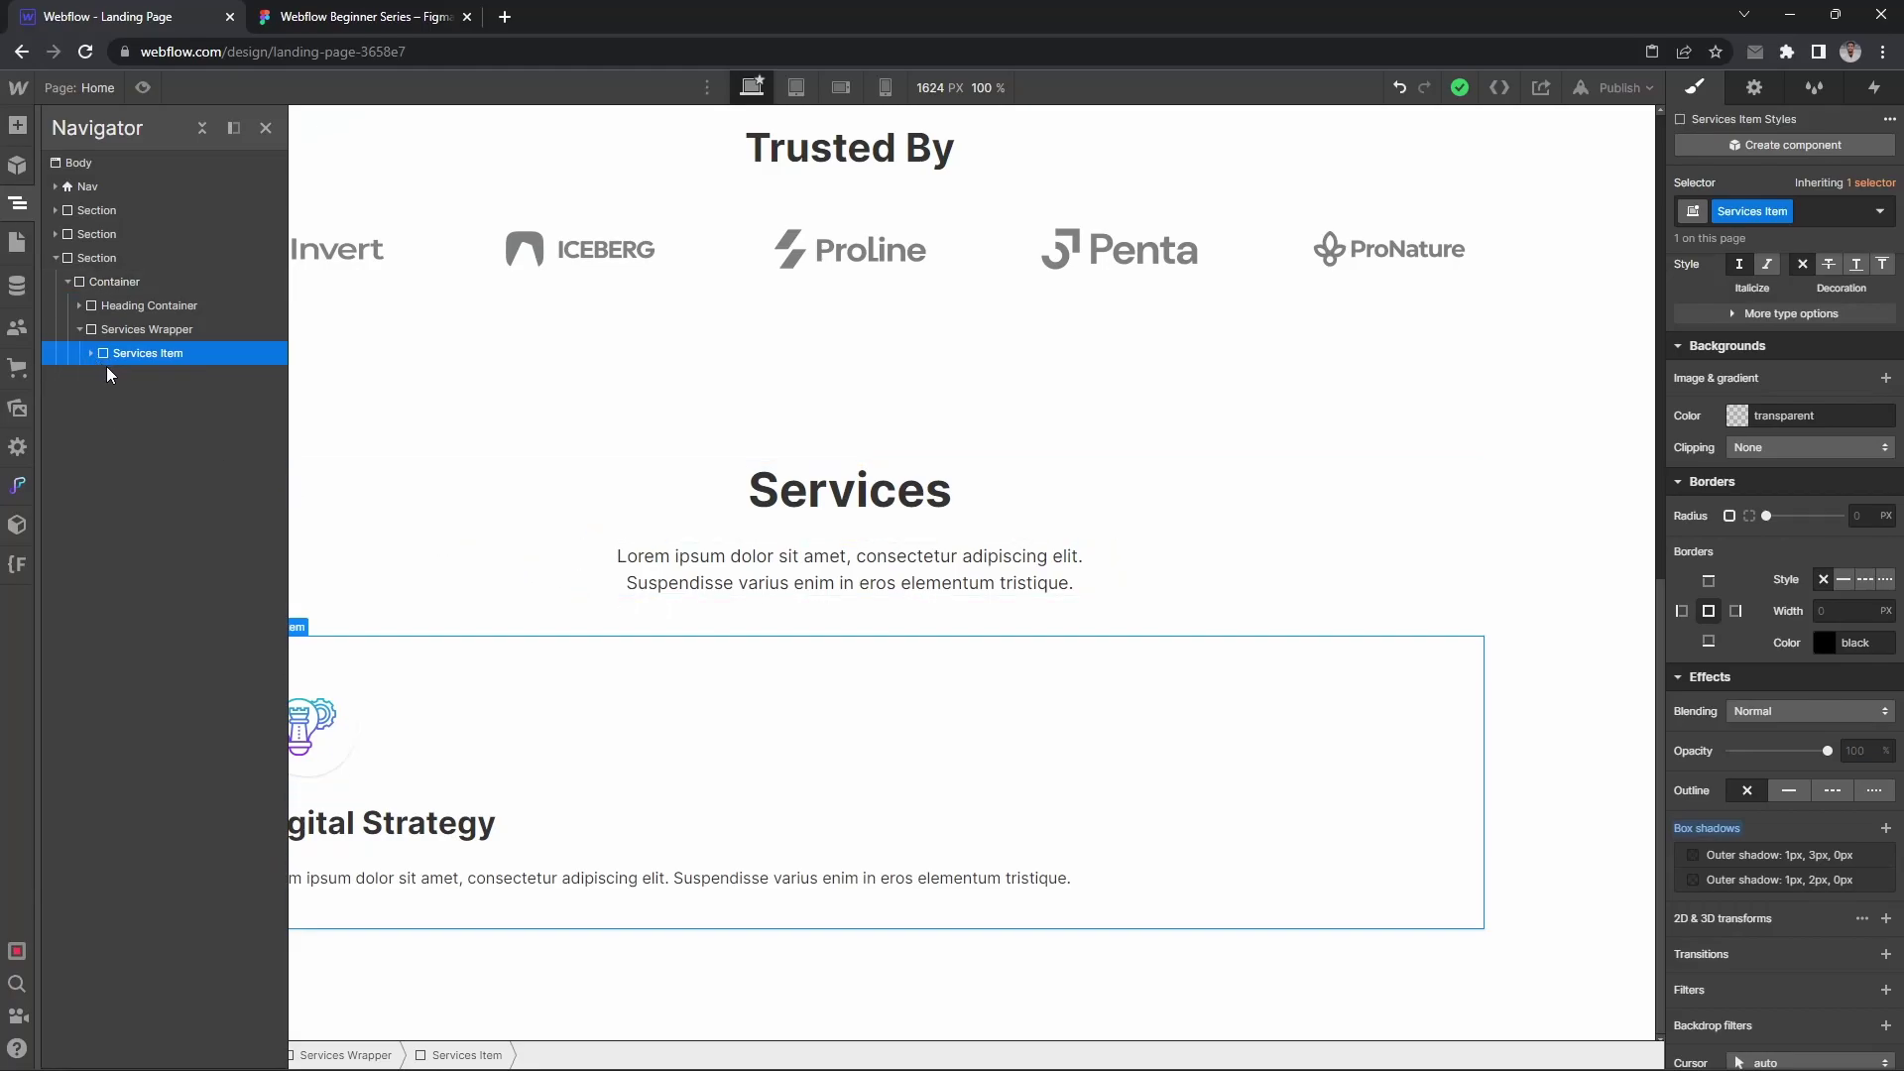
{"action": "left_click", "coordinate": [127, 334]}
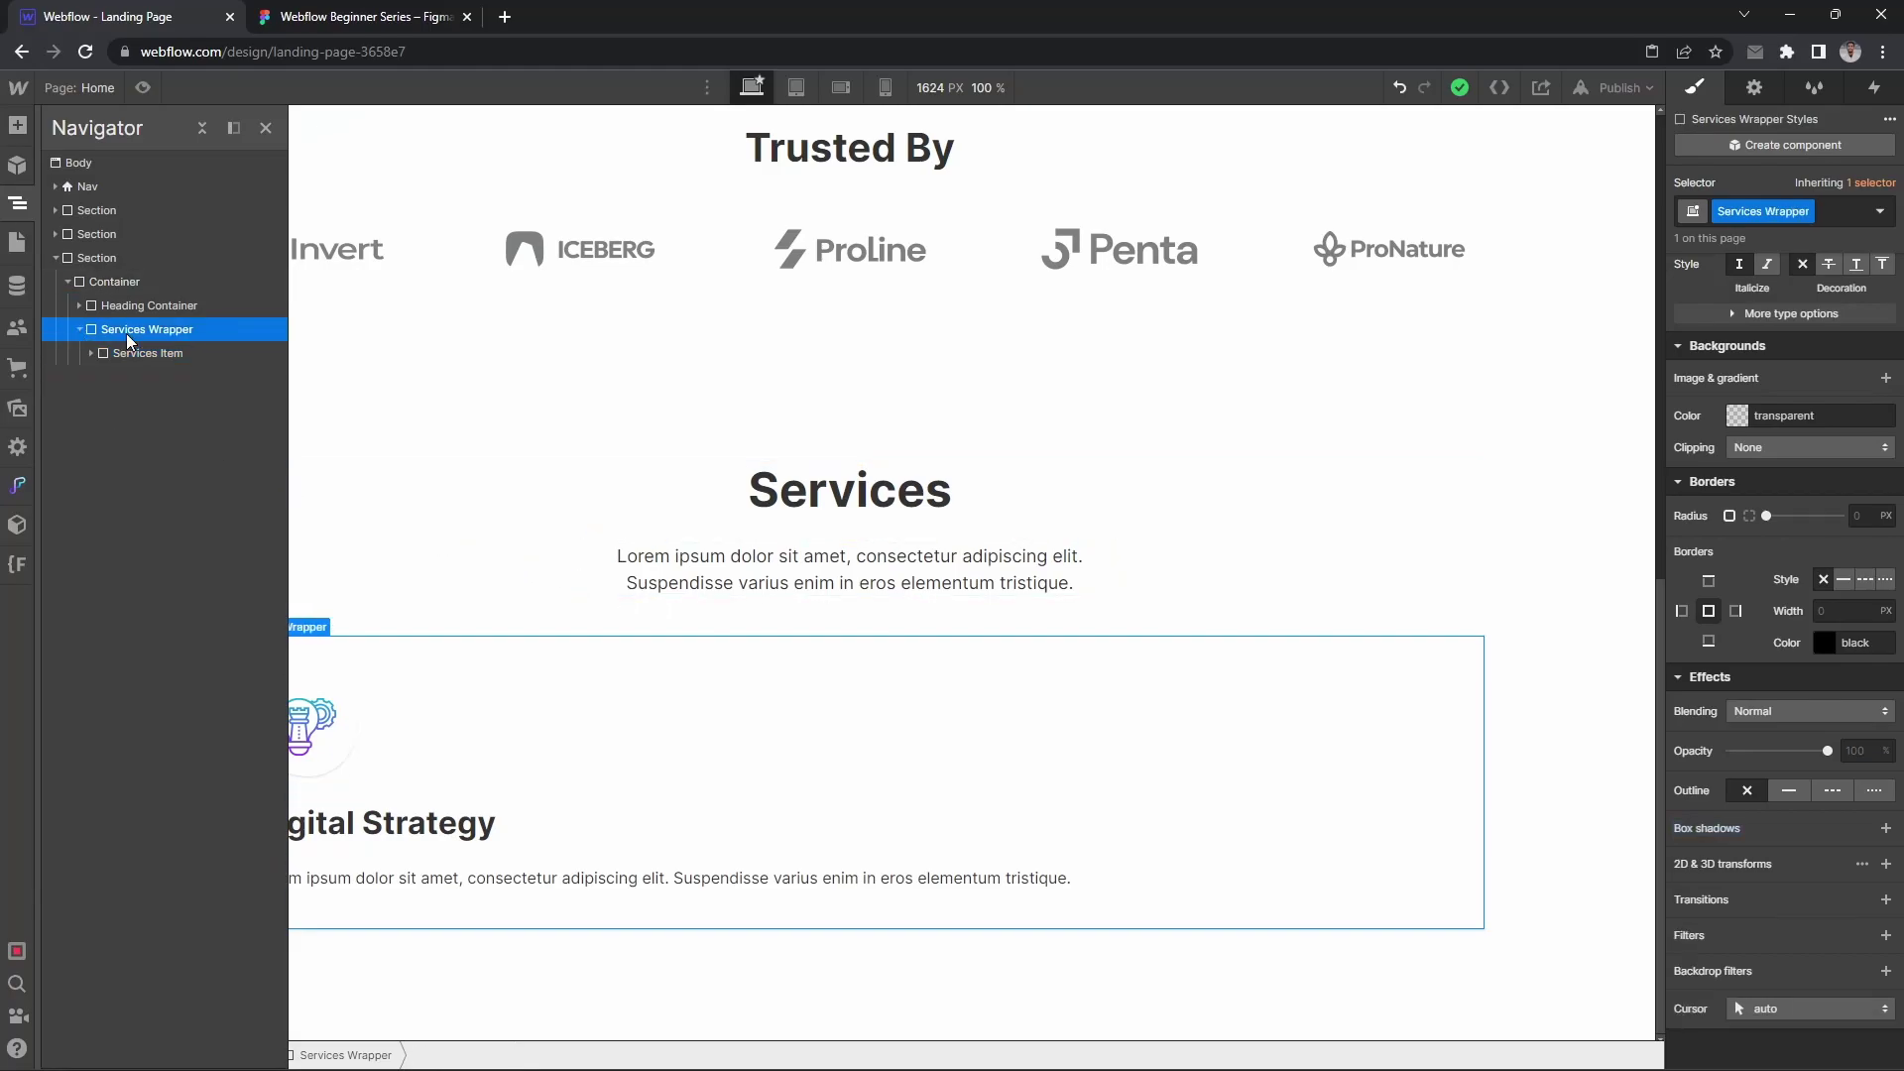
{"action": "key", "text": "ctrl+v"}
{"action": "key", "text": "ctrl+v"}
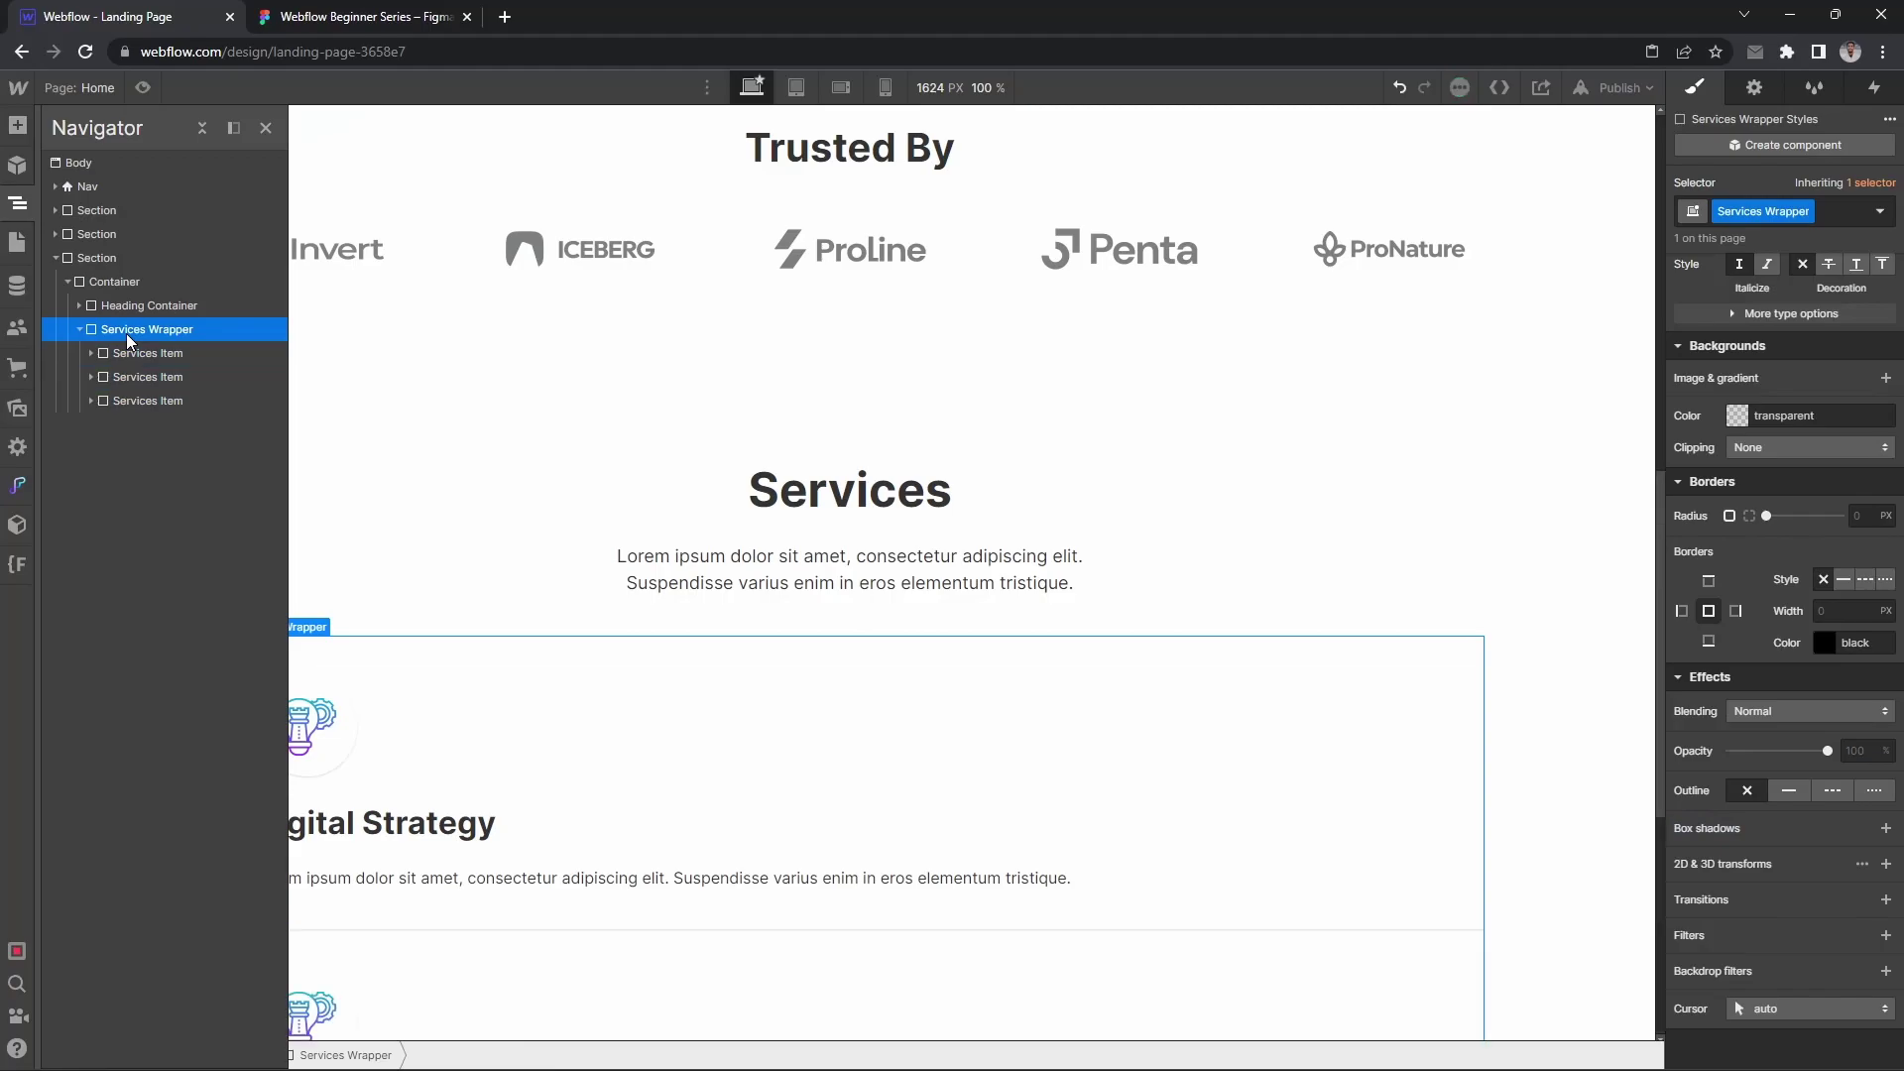
{"action": "scroll", "coordinate": [913, 548], "scroll_direction": "down", "scroll_amount": 5}
{"action": "key", "text": "z"}
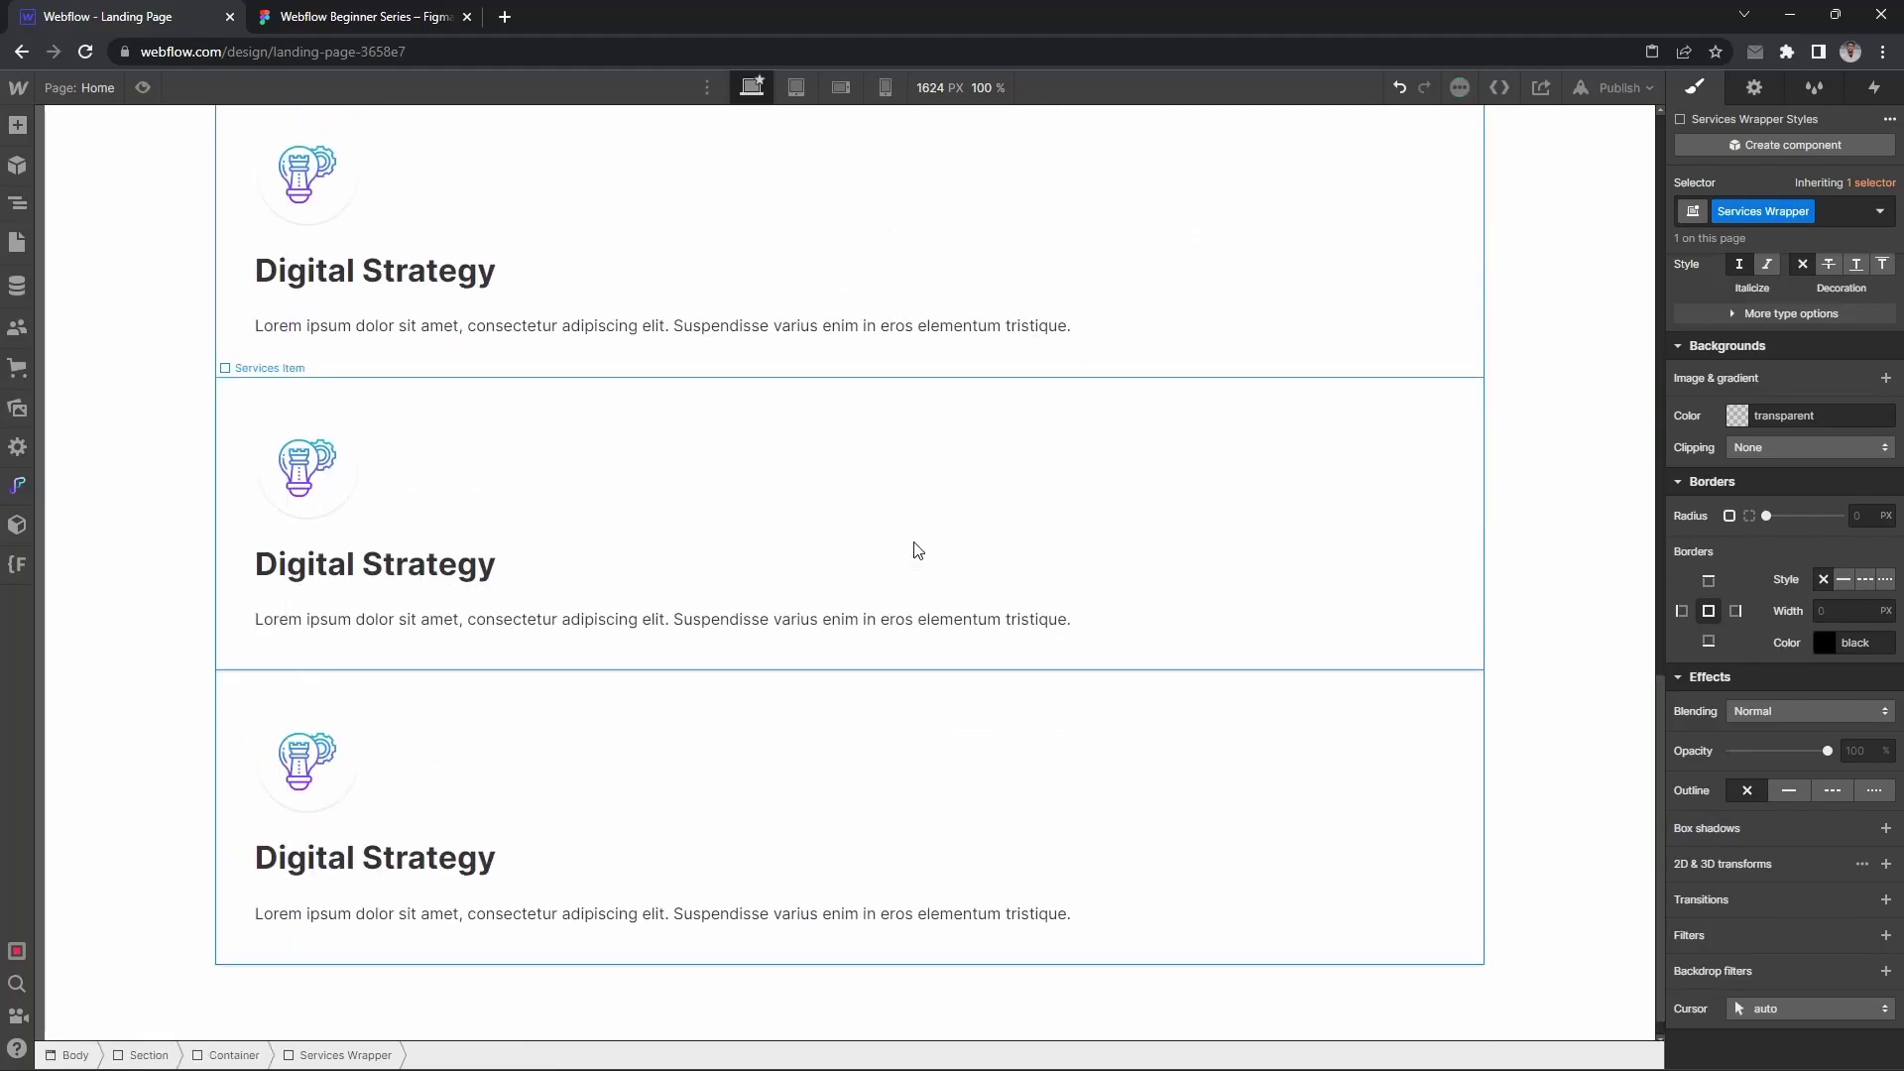
{"action": "key", "text": "z"}
{"action": "key", "text": "z"}
Step: Set the Services Wrapper's display to grid with three 1fr columns and a single auto row
{"action": "scroll", "coordinate": [980, 611], "scroll_direction": "up", "scroll_amount": 5}
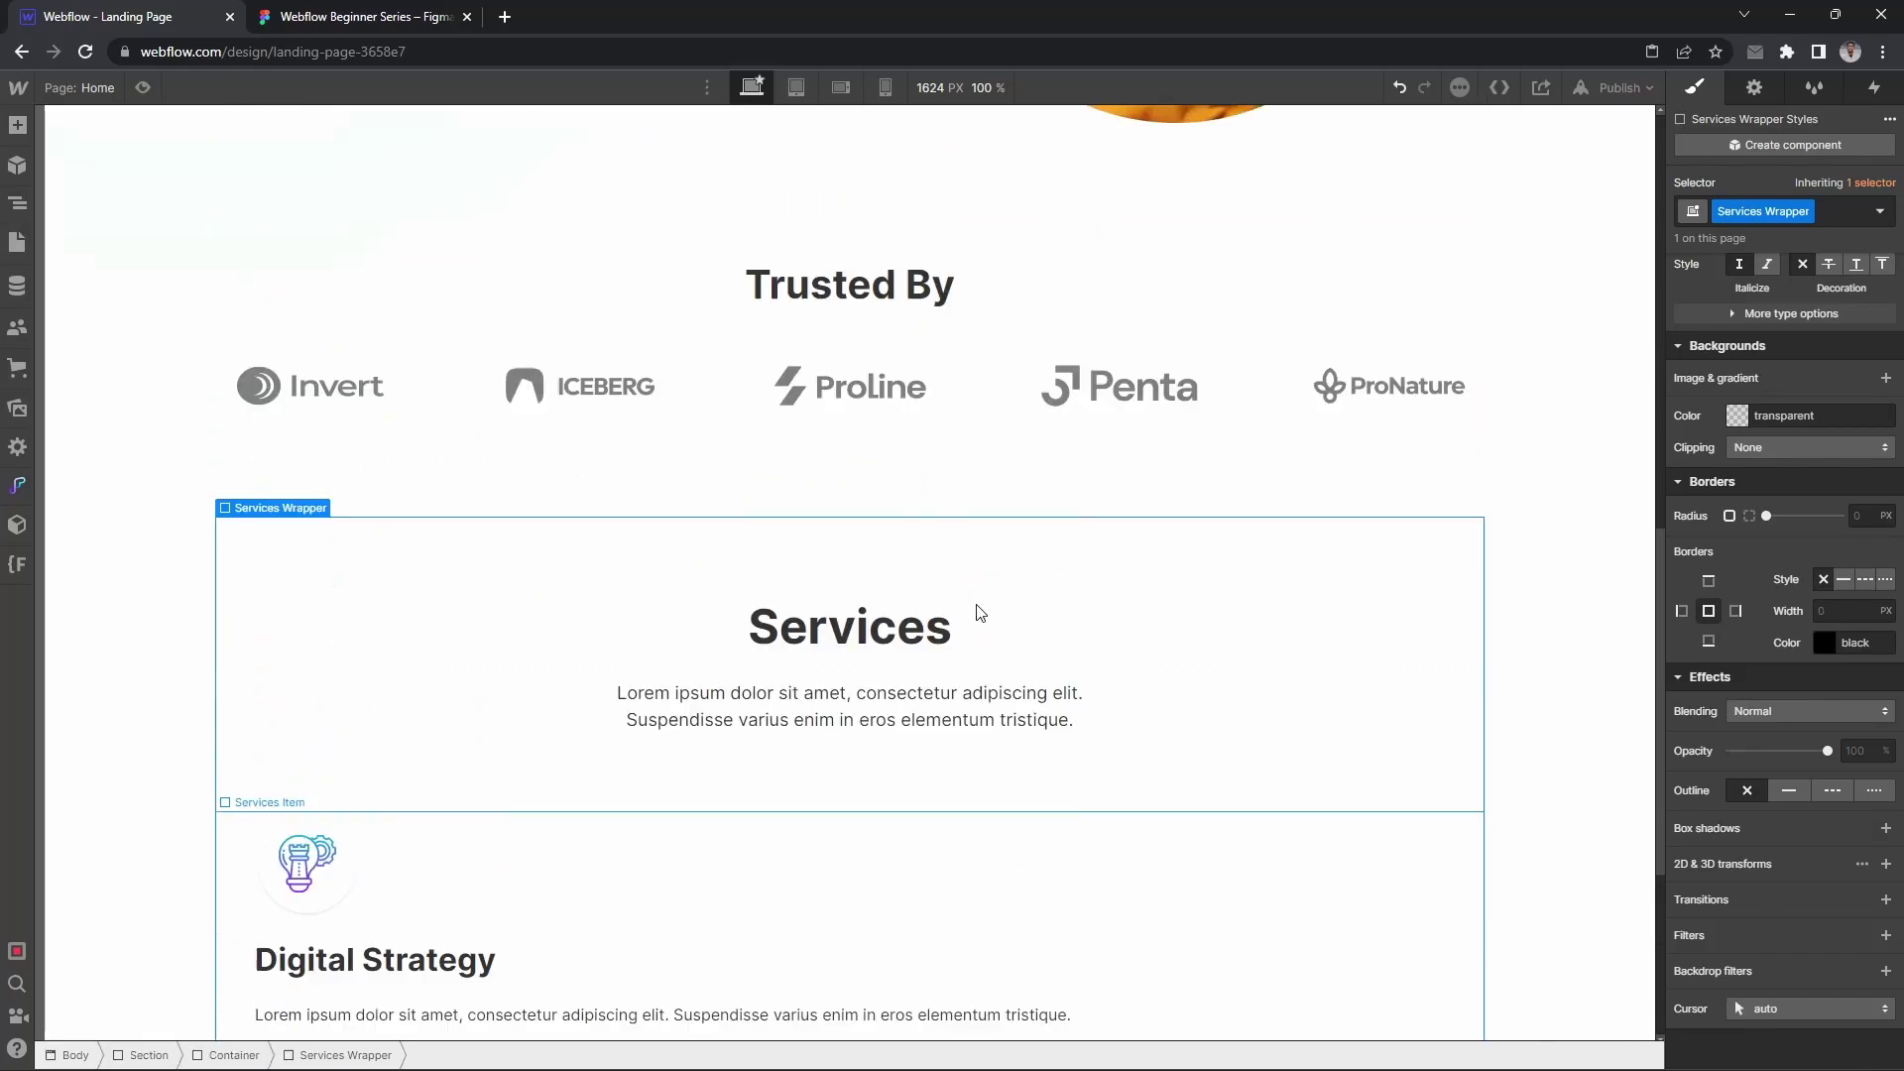
{"action": "scroll", "coordinate": [977, 615], "scroll_direction": "down", "scroll_amount": 1}
{"action": "scroll", "coordinate": [1800, 546], "scroll_direction": "up", "scroll_amount": 5}
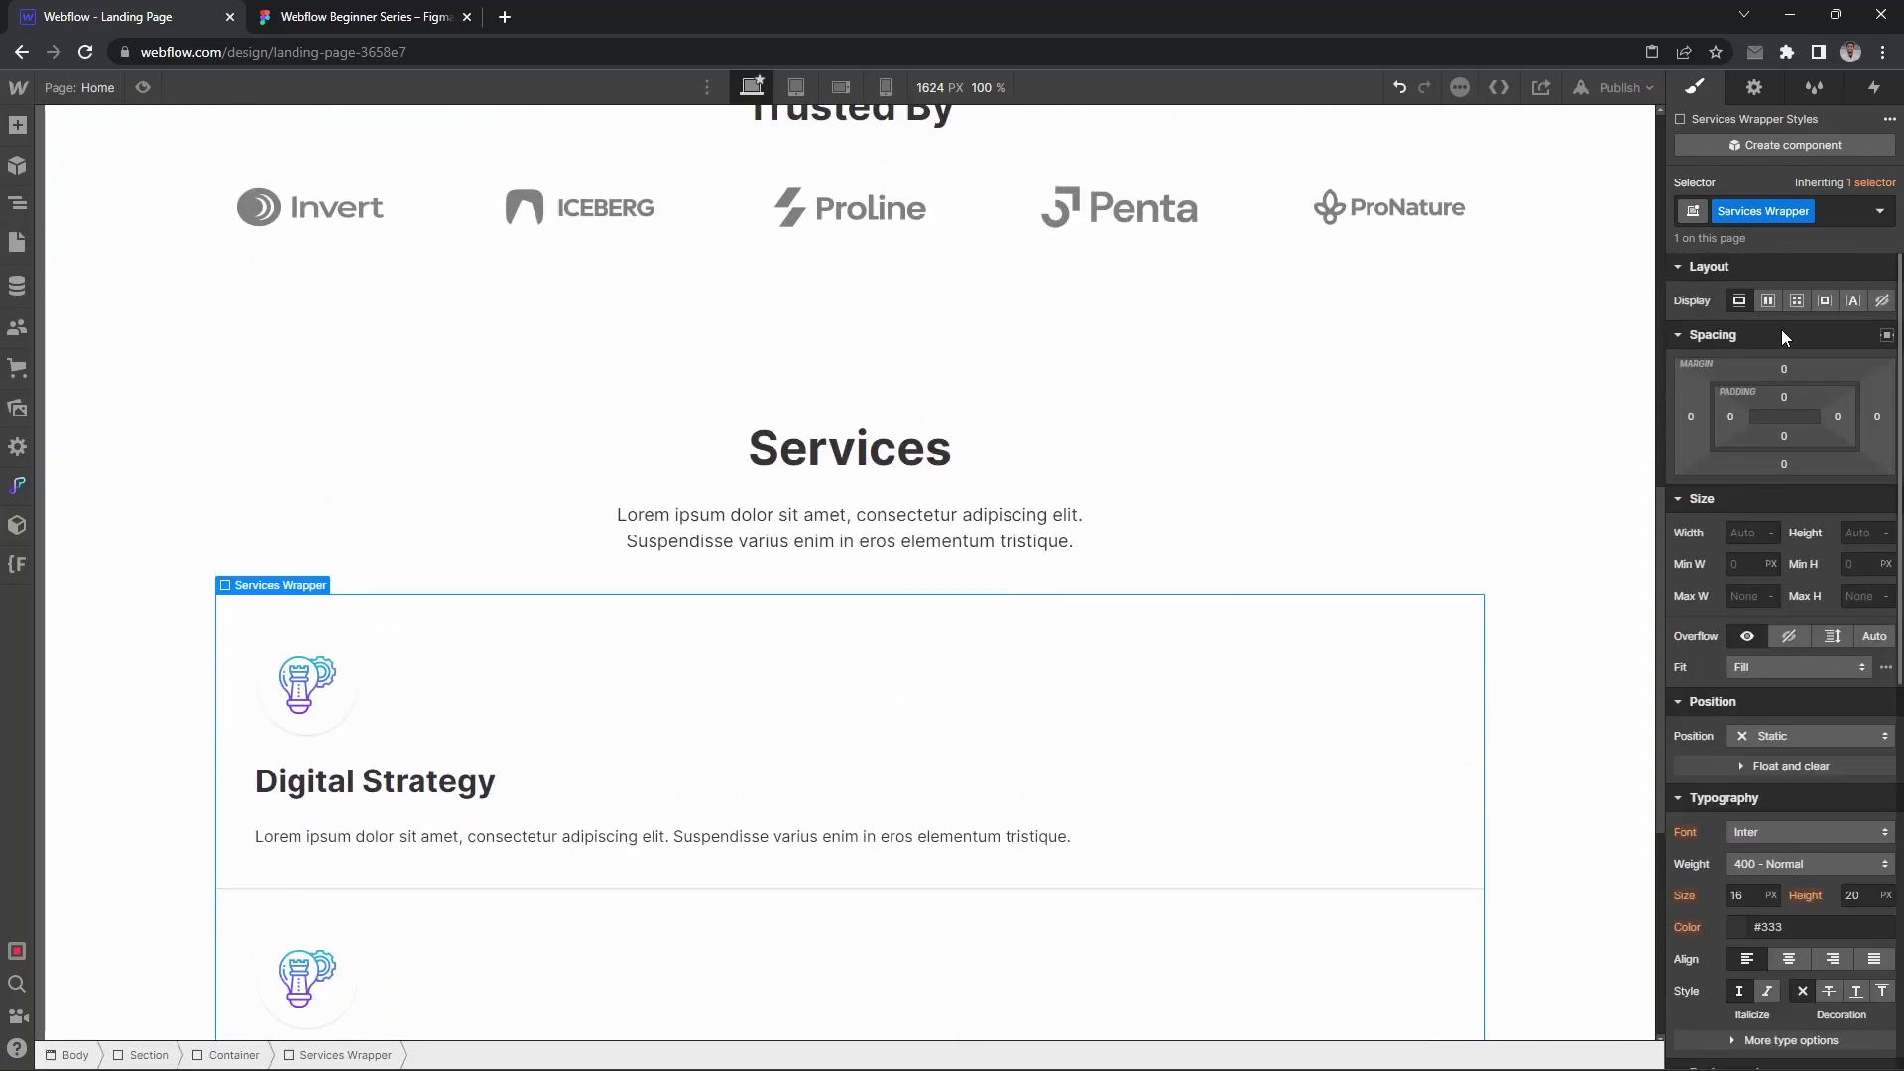
{"action": "left_click", "coordinate": [1795, 301]}
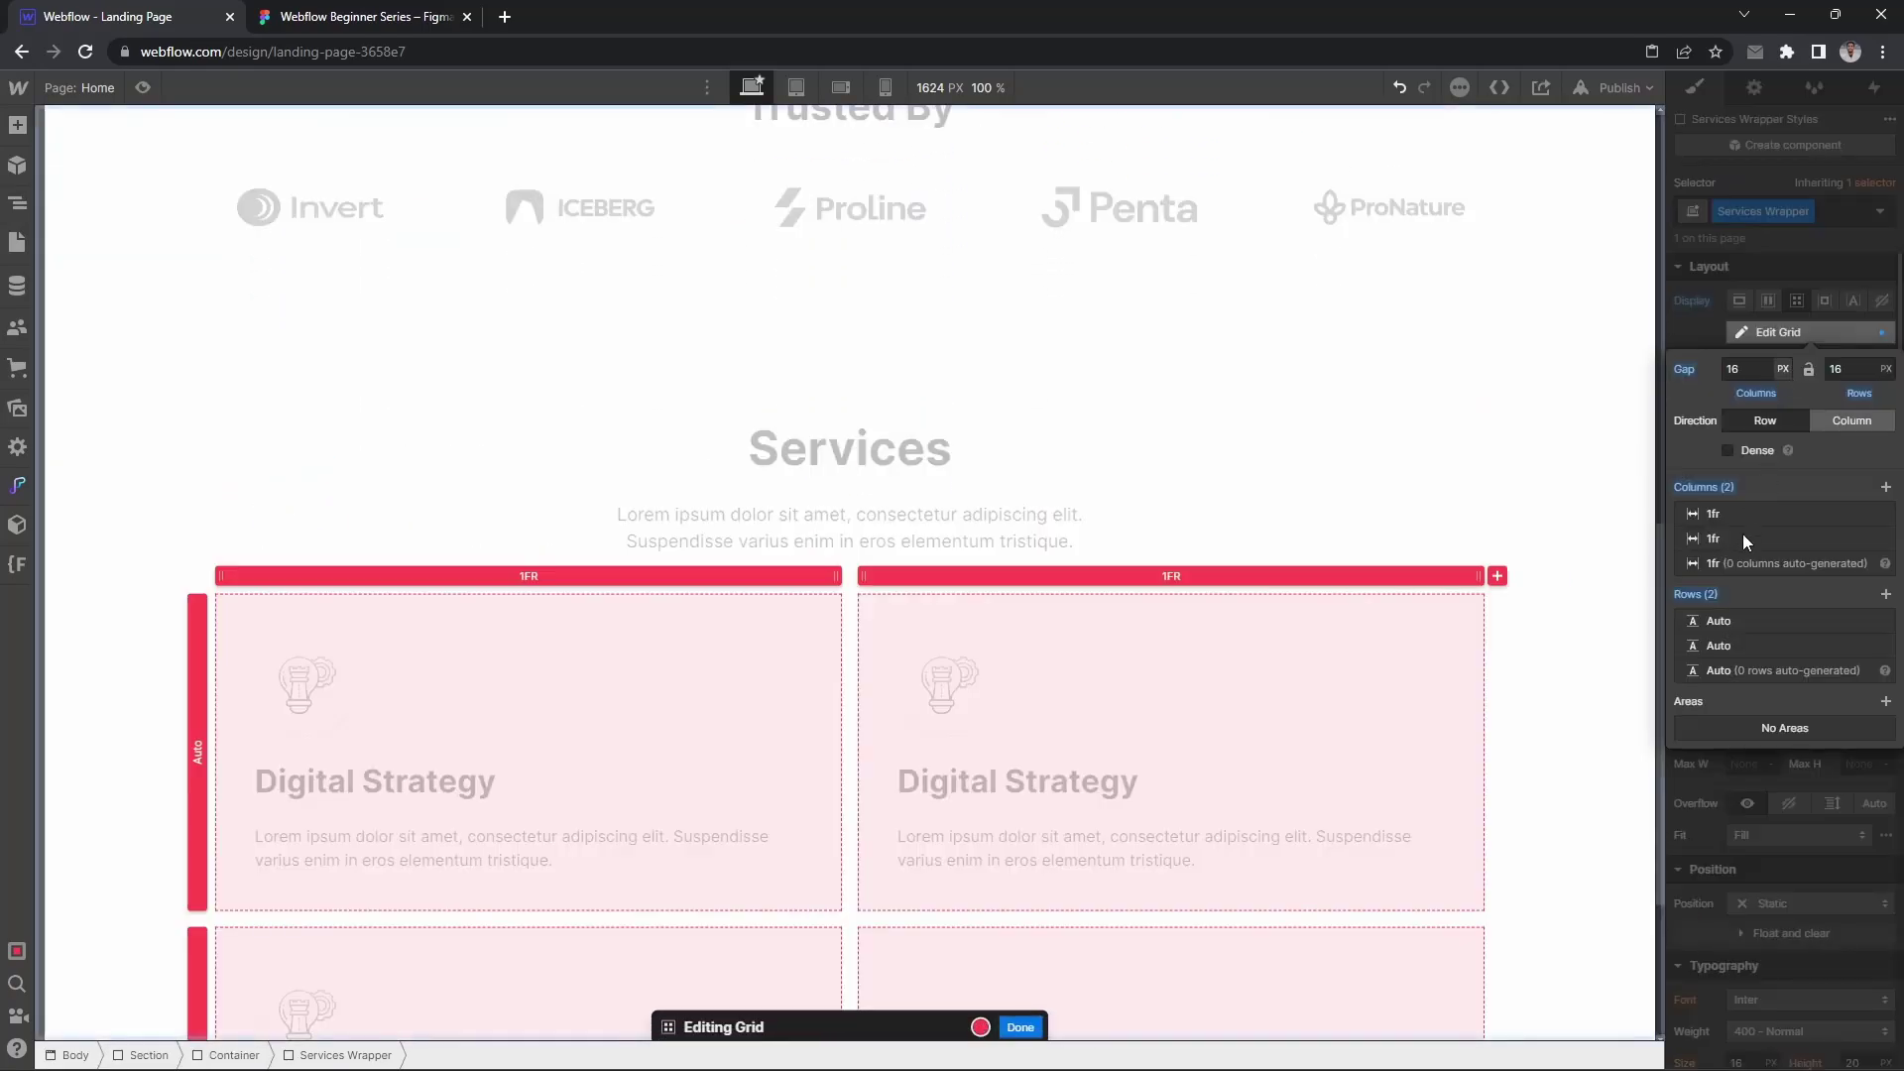
{"action": "left_click", "coordinate": [1886, 487]}
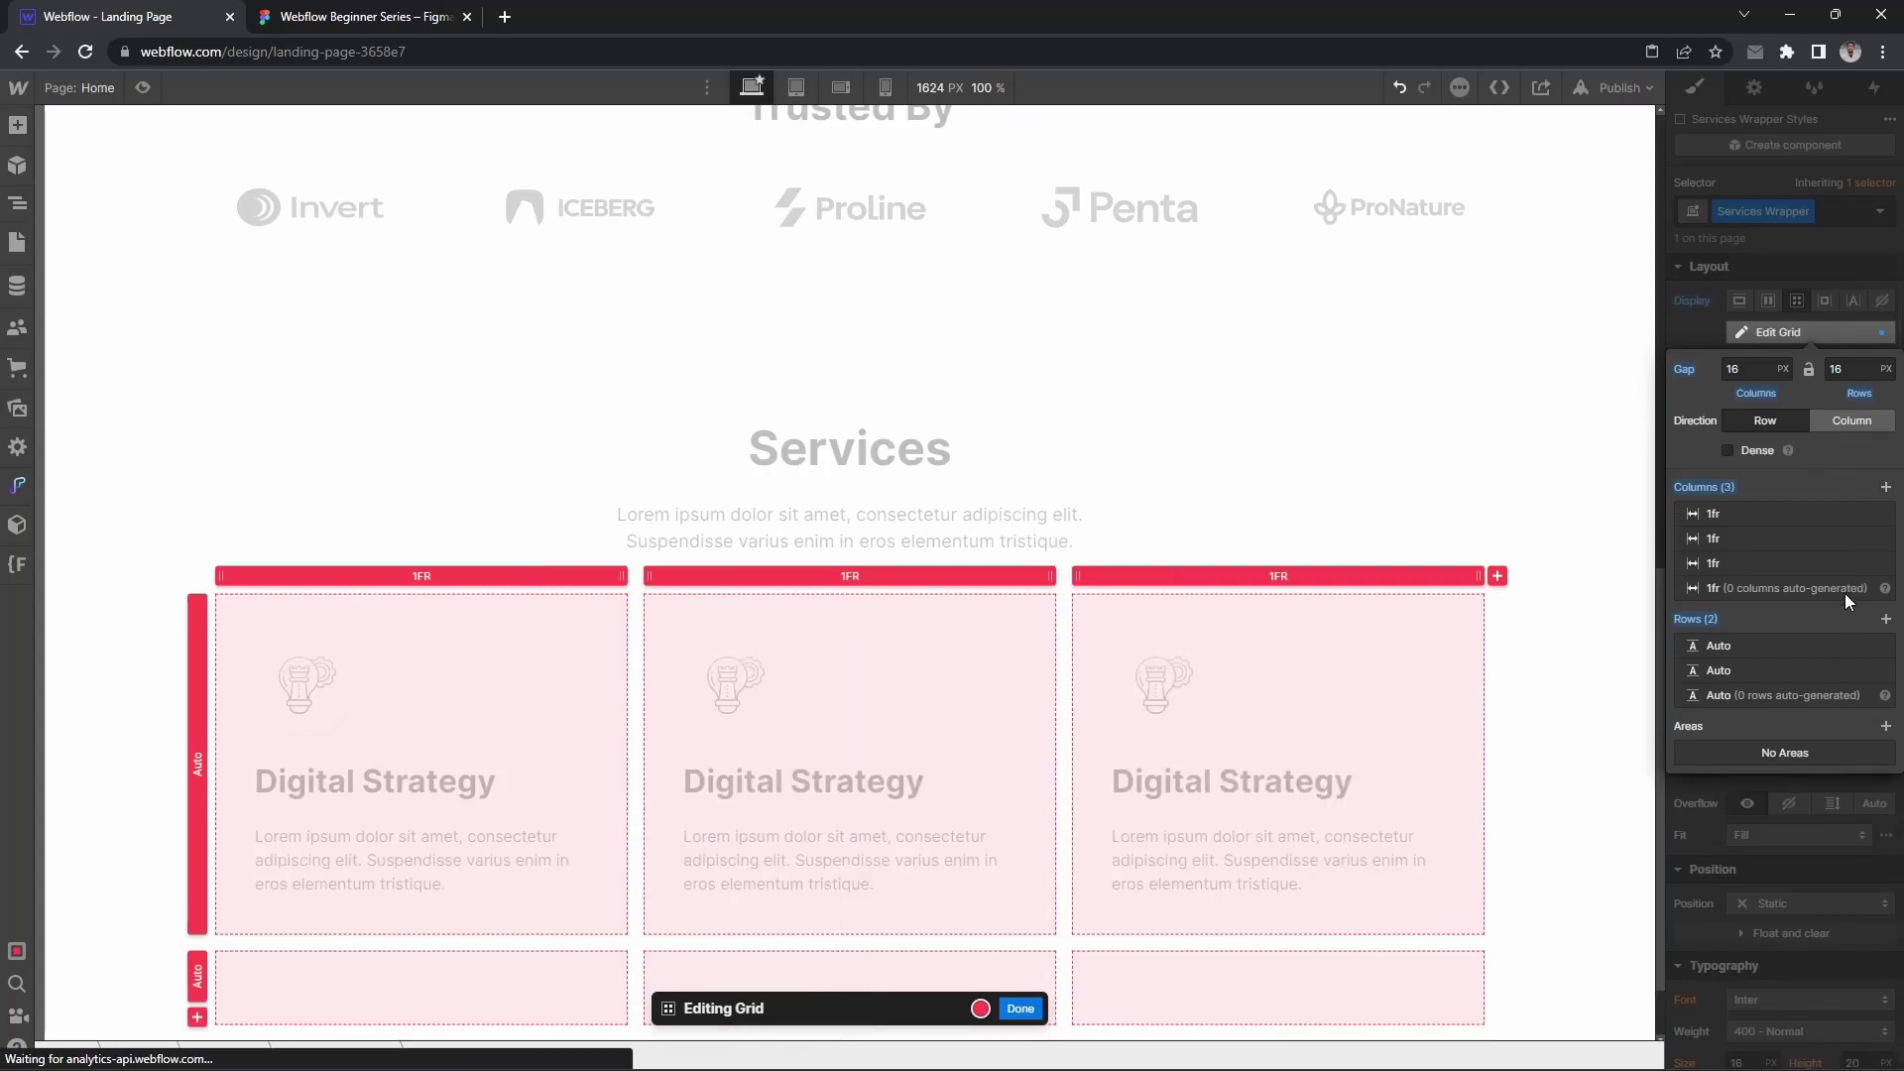
{"action": "left_click", "coordinate": [1883, 646]}
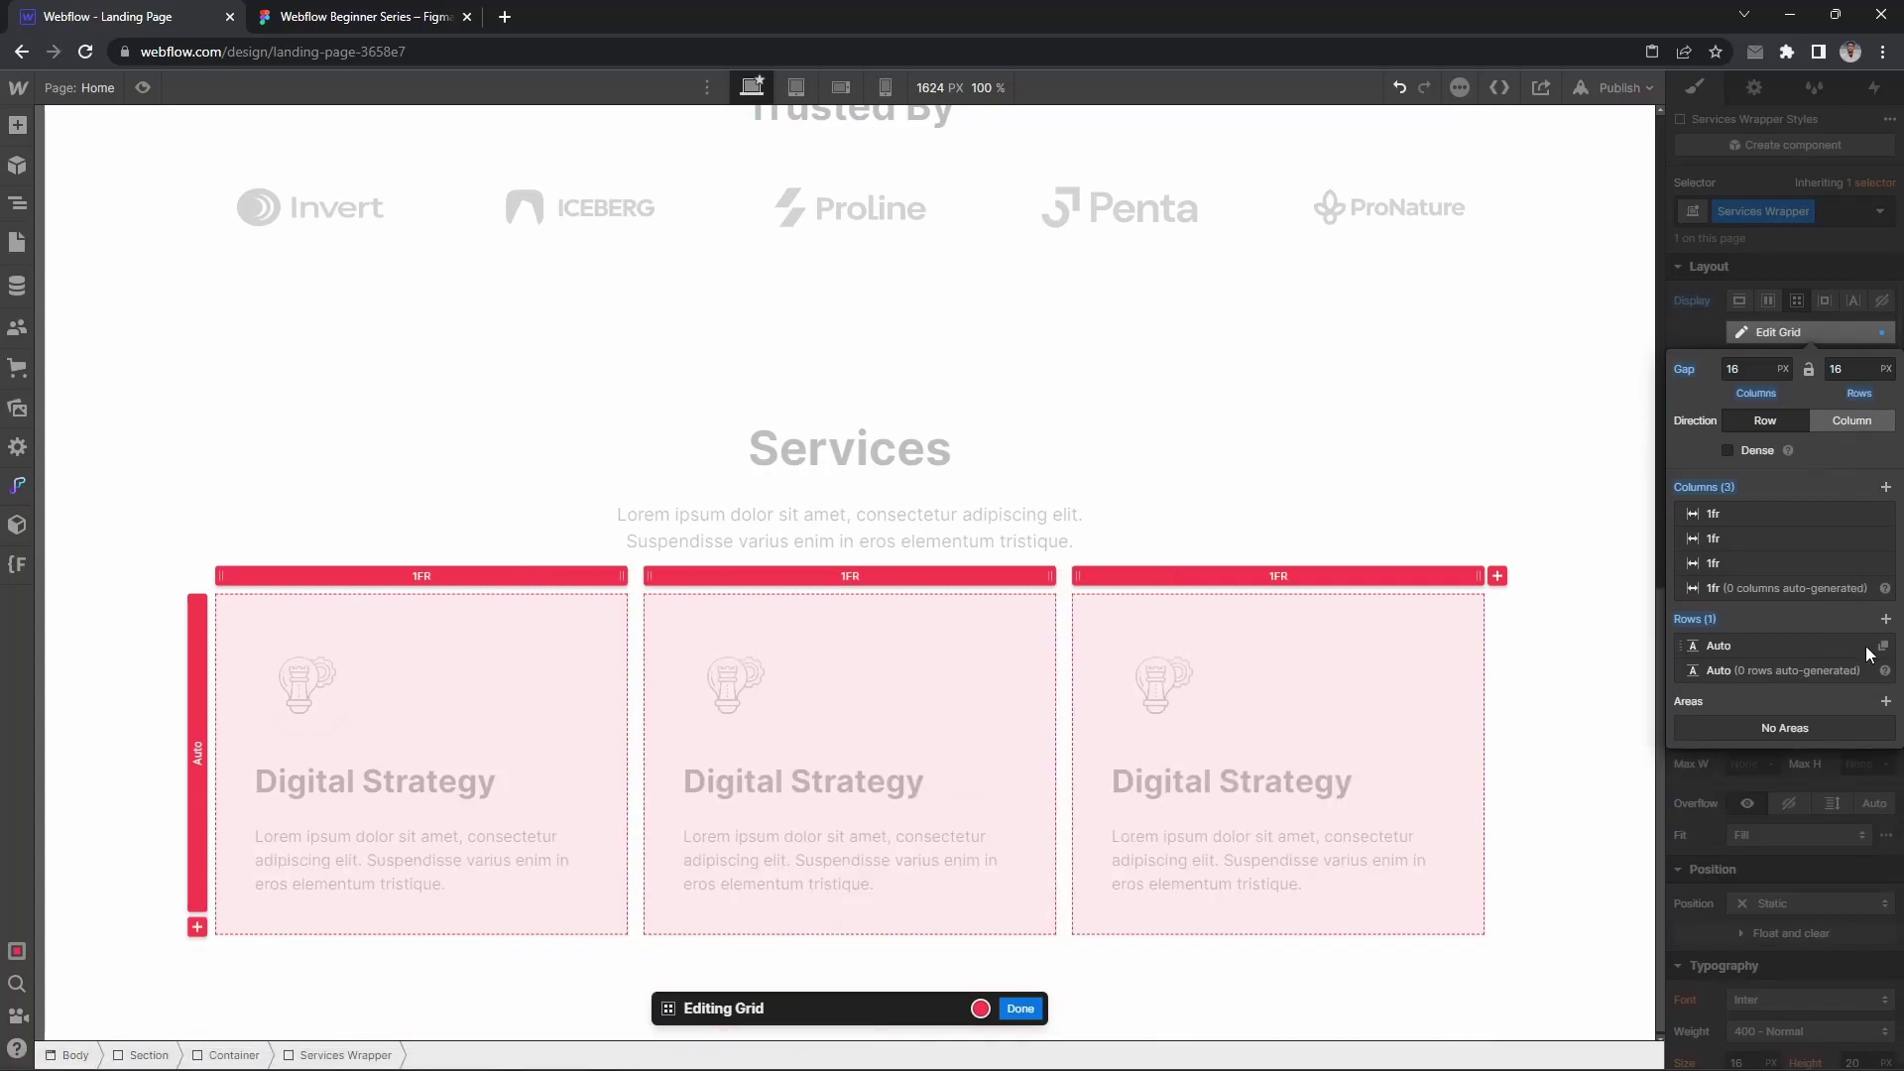
Step: Check the card spacing in Figma, set the Services Wrapper grid's column gap to 32 px and finish editing the grid
{"action": "left_click", "coordinate": [411, 16]}
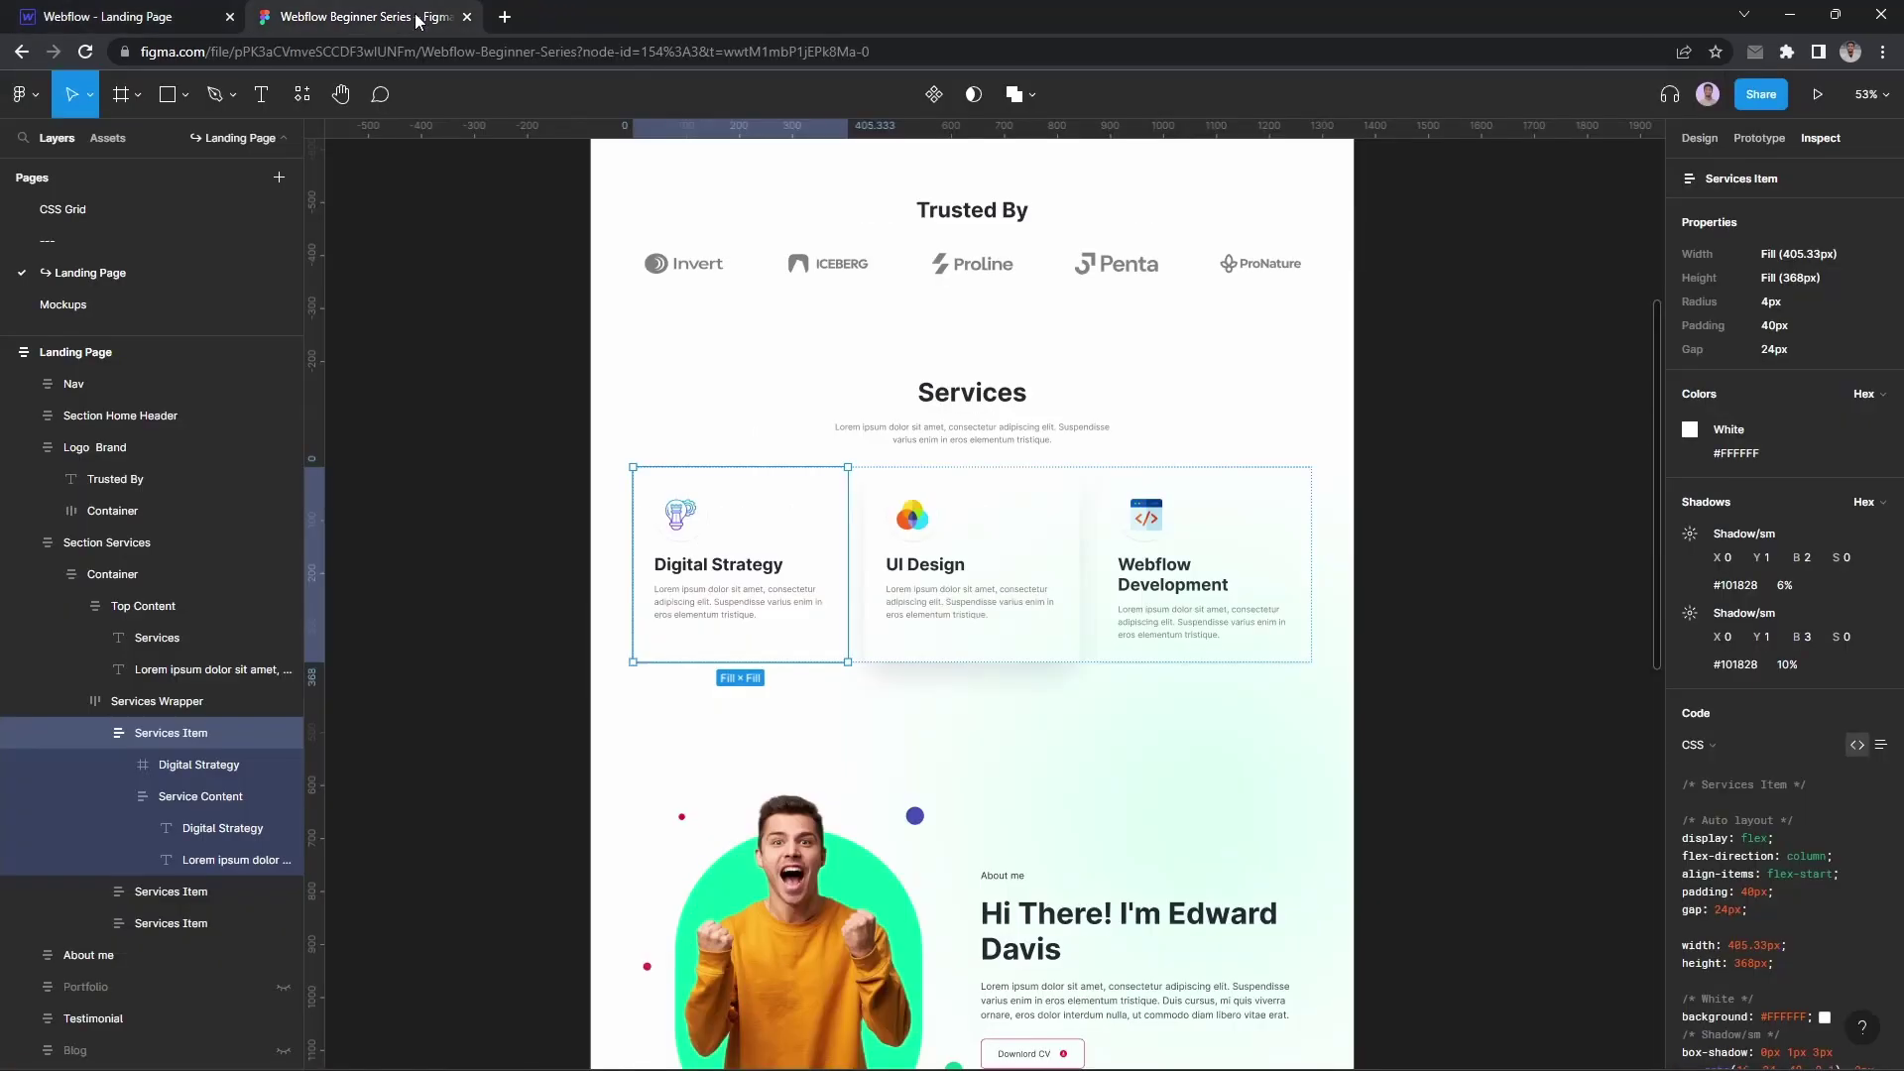
{"action": "left_click", "coordinate": [99, 16]}
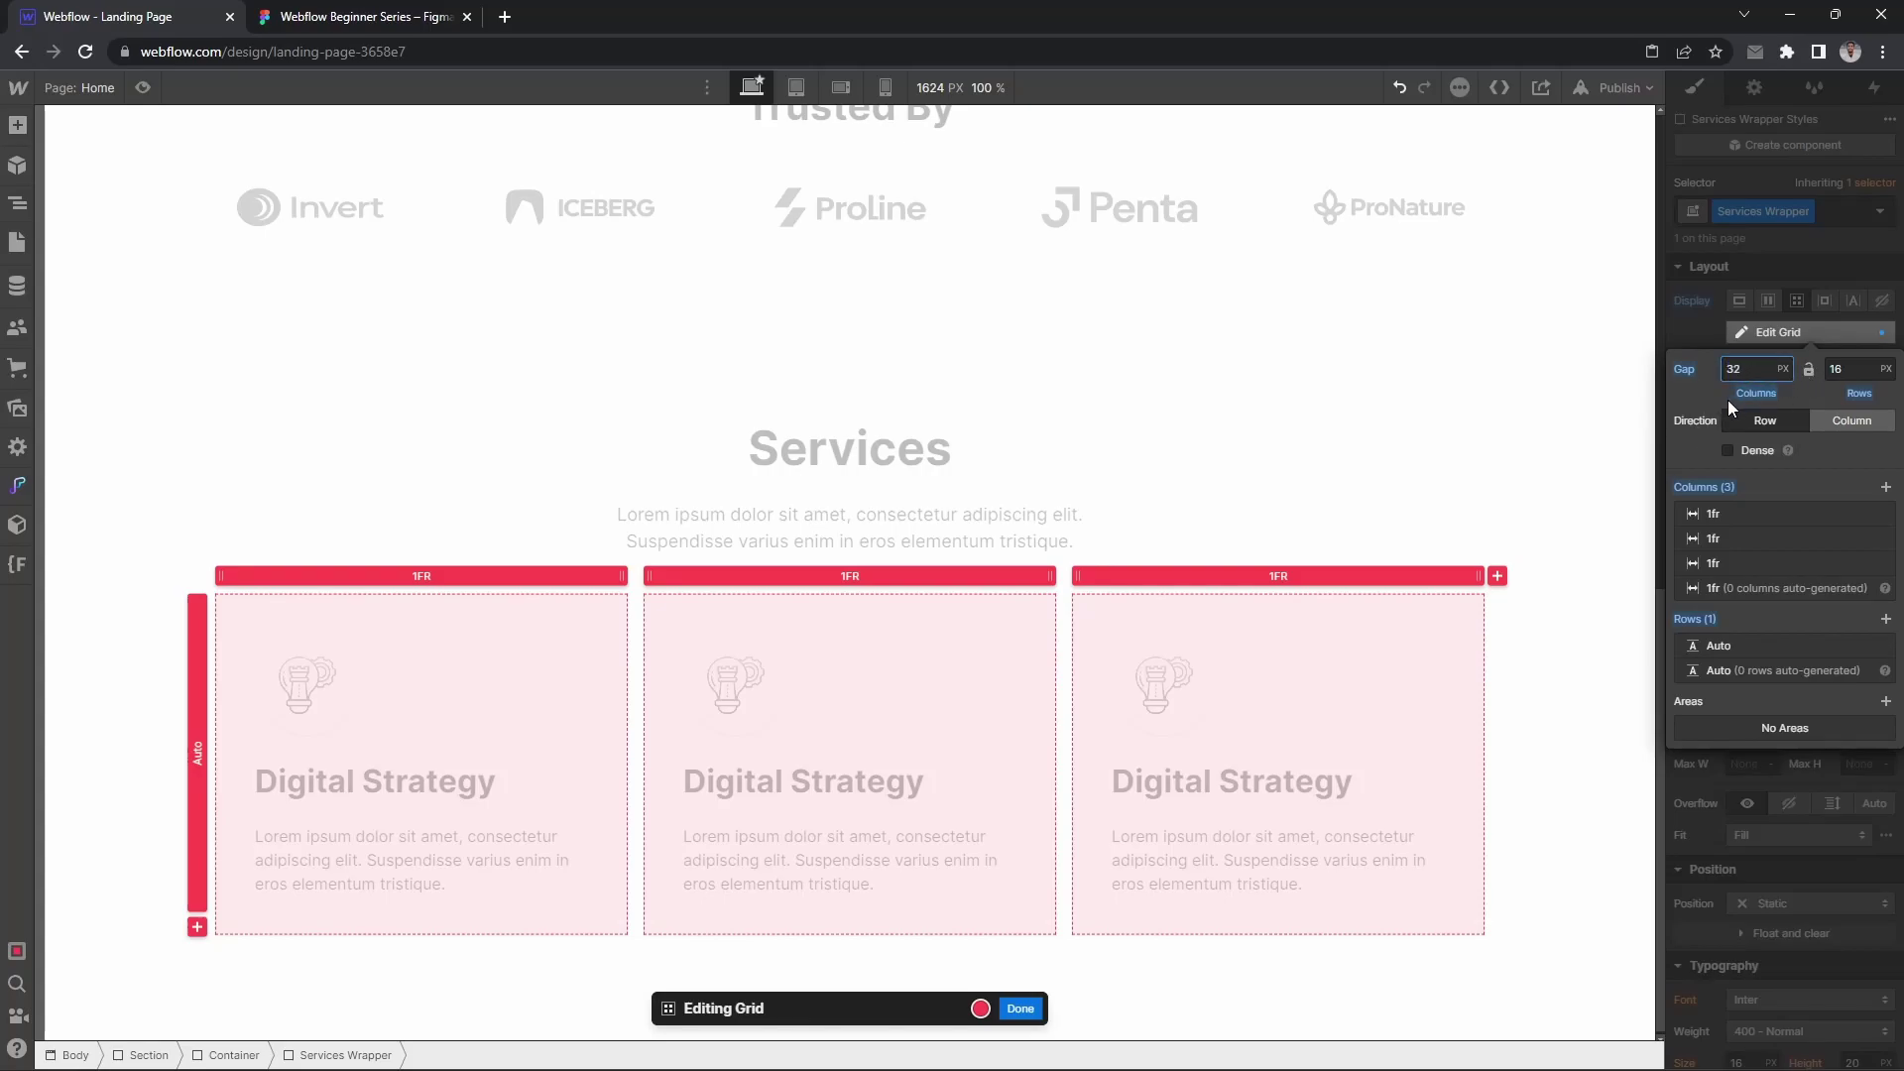
{"action": "left_click", "coordinate": [1840, 235]}
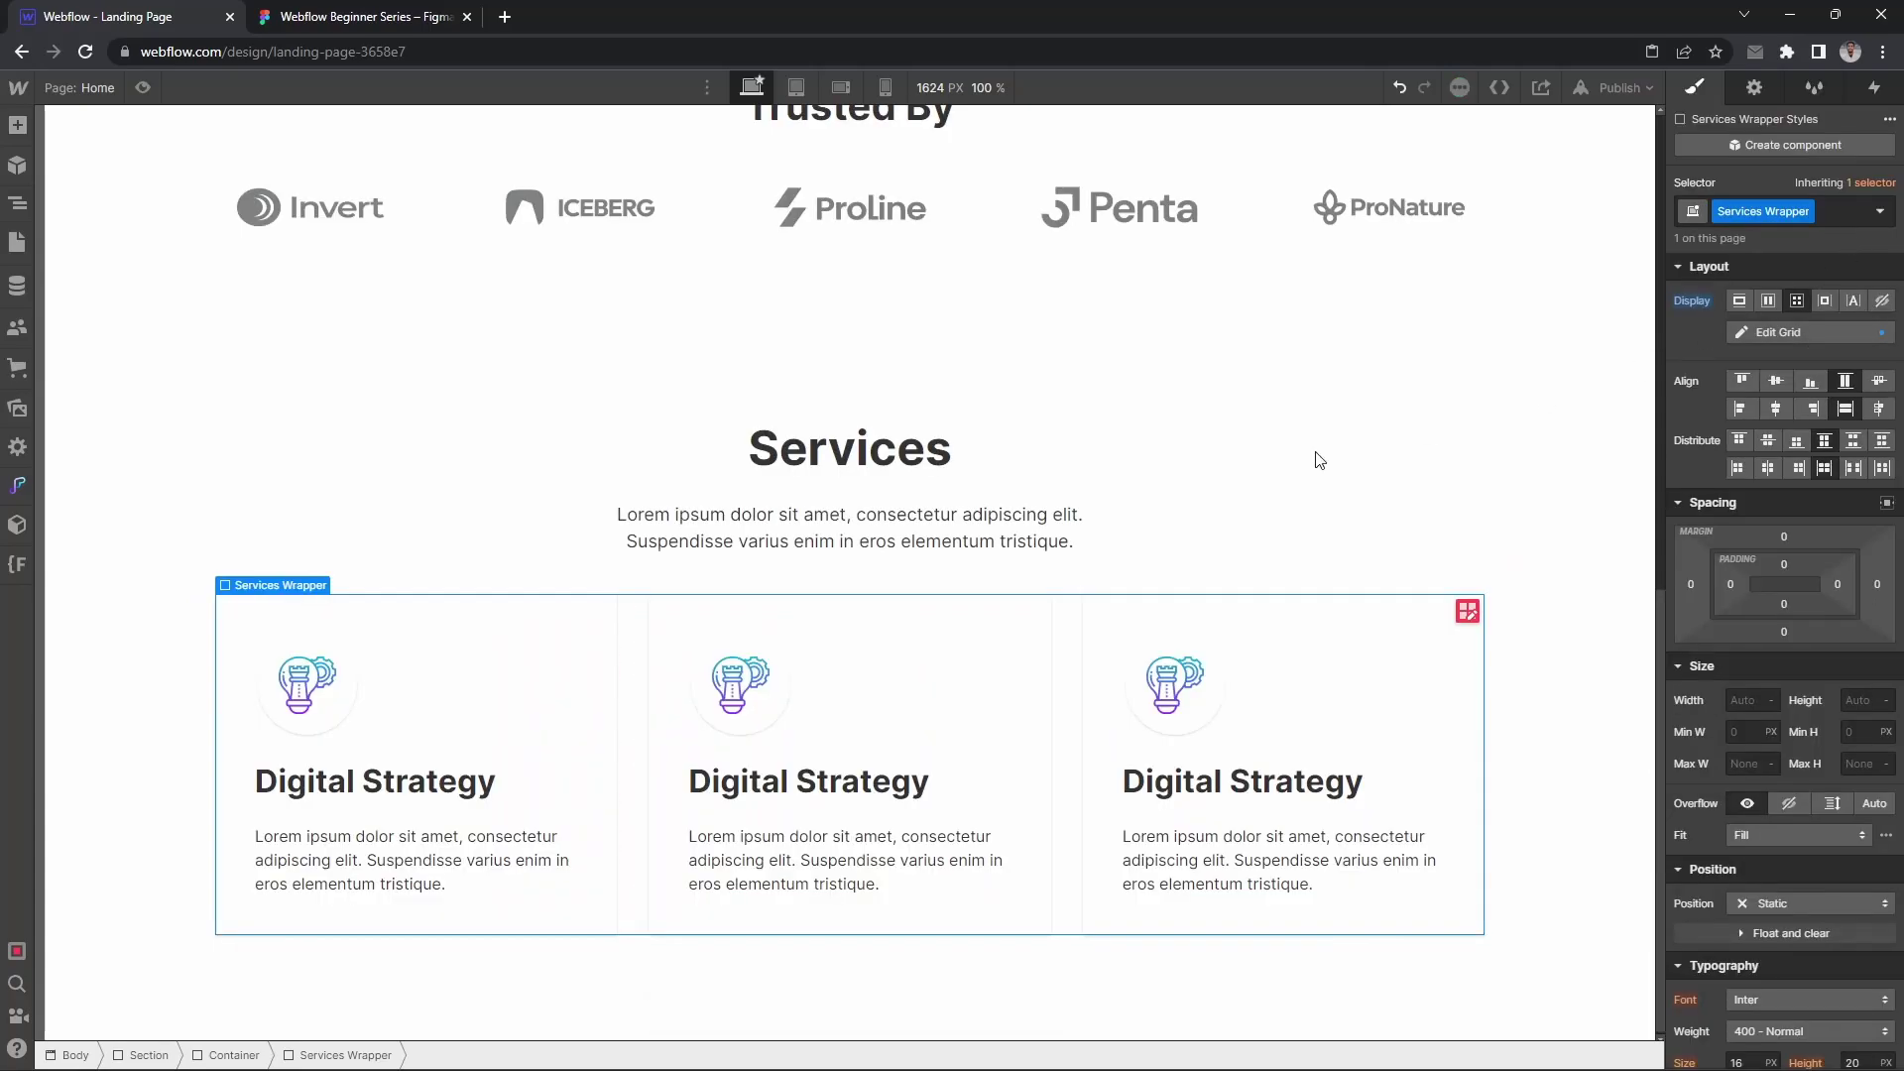
Step: Replace the second card's icon with UI Design.png and change its heading to "UI Design", following the Figma design
{"action": "left_click", "coordinate": [751, 682]}
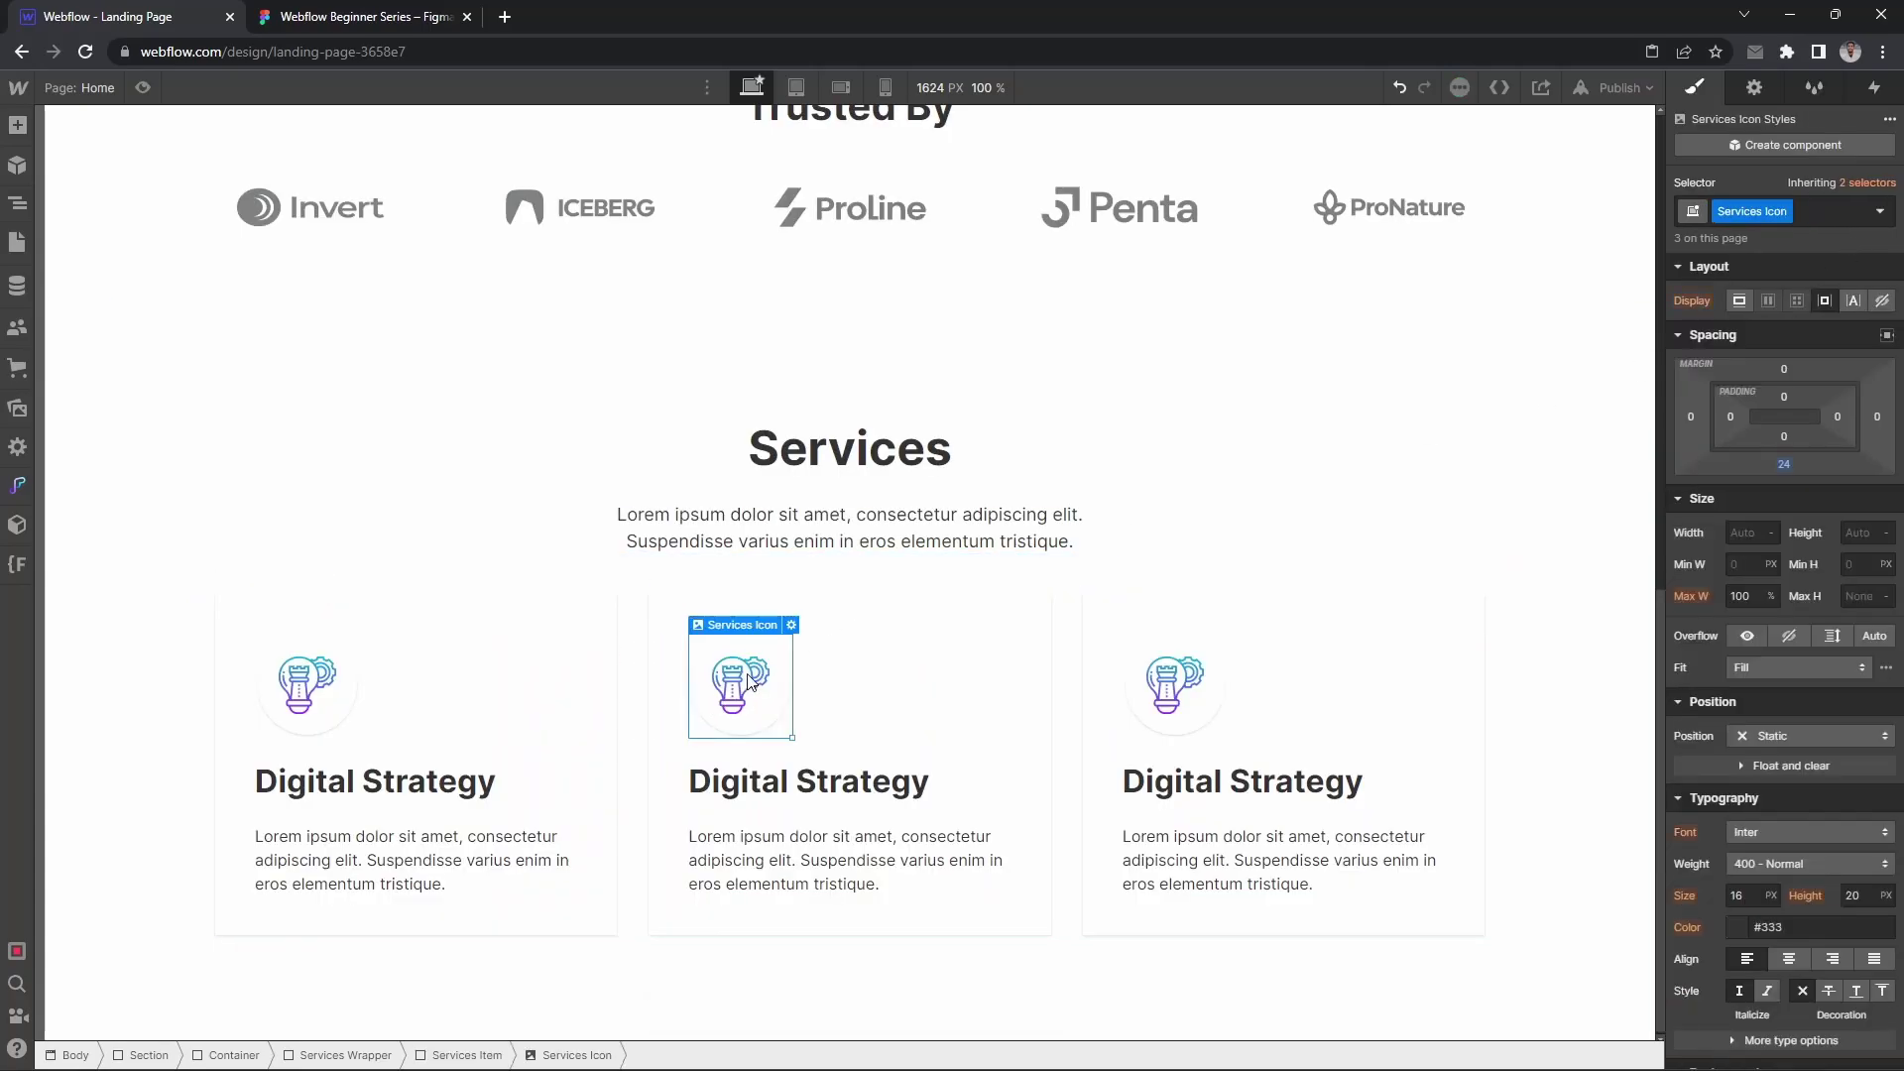
{"action": "key", "text": "d"}
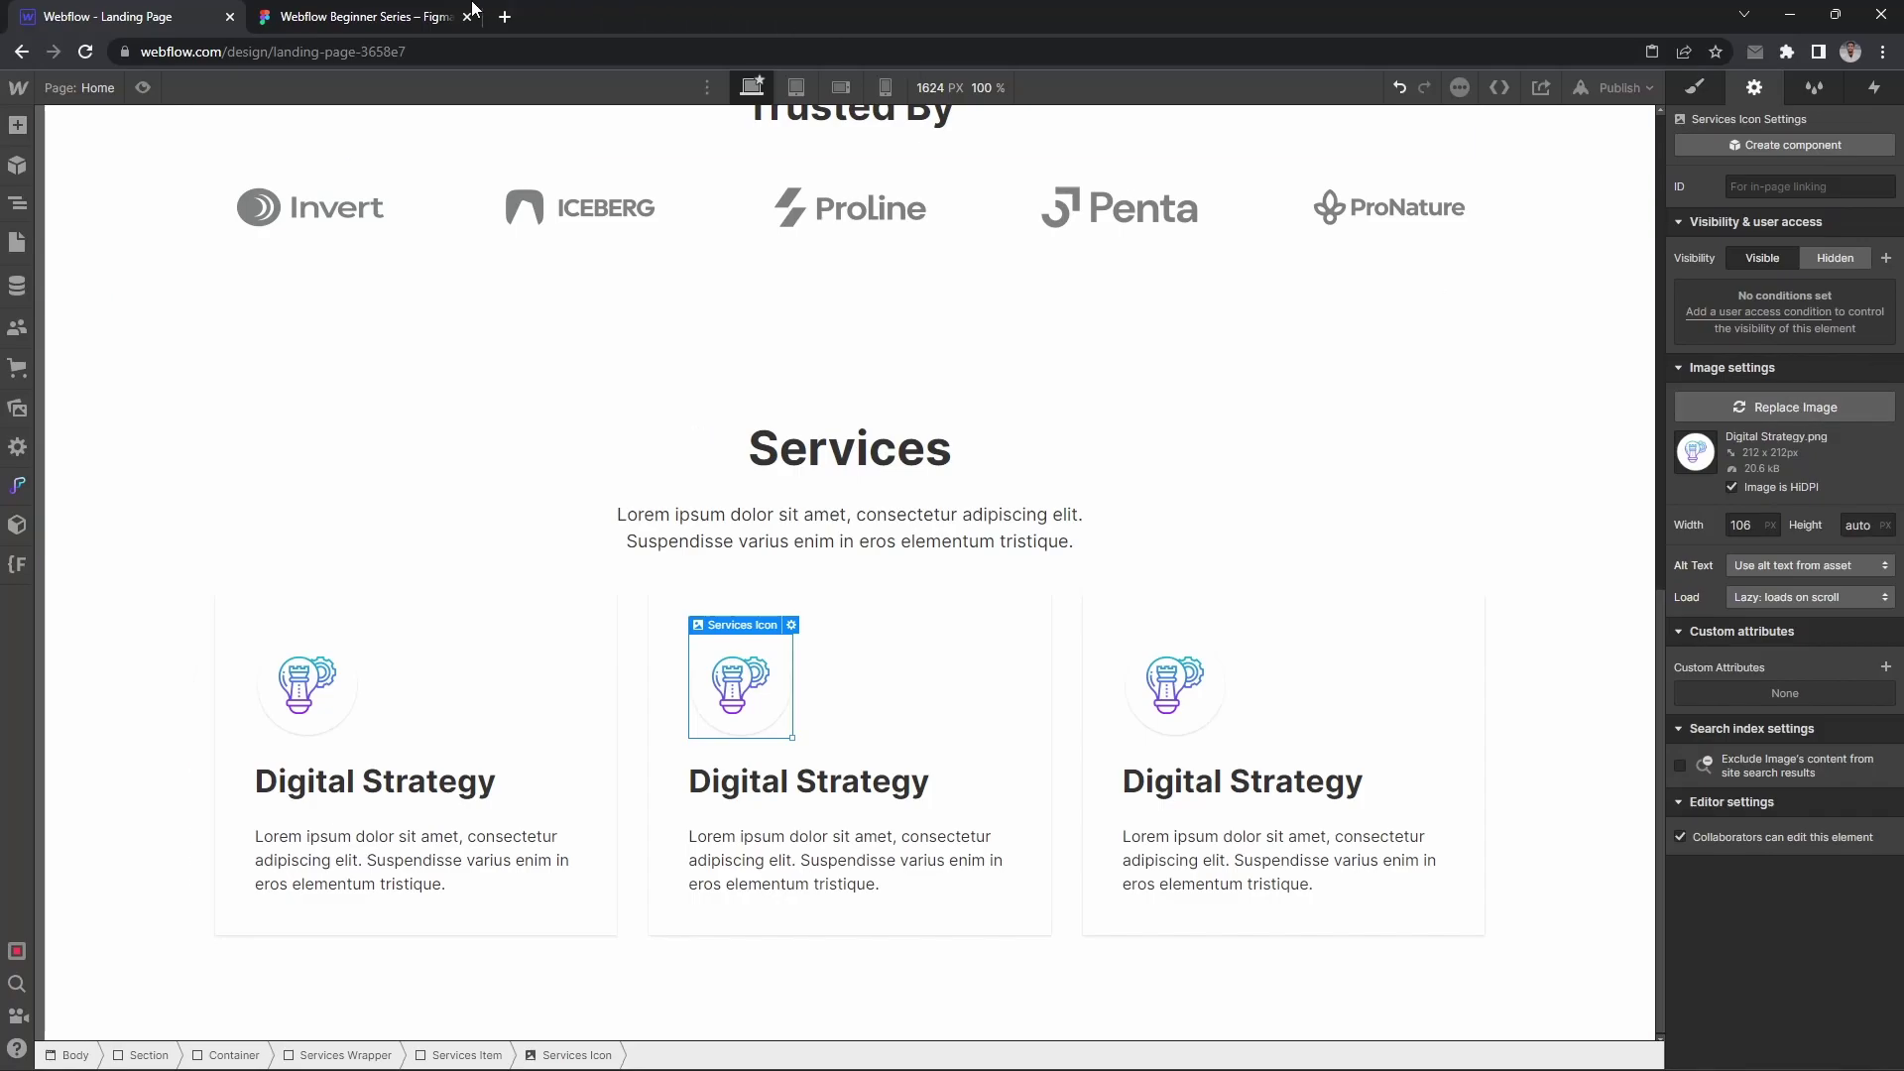
{"action": "key", "text": "ctrl+Tab"}
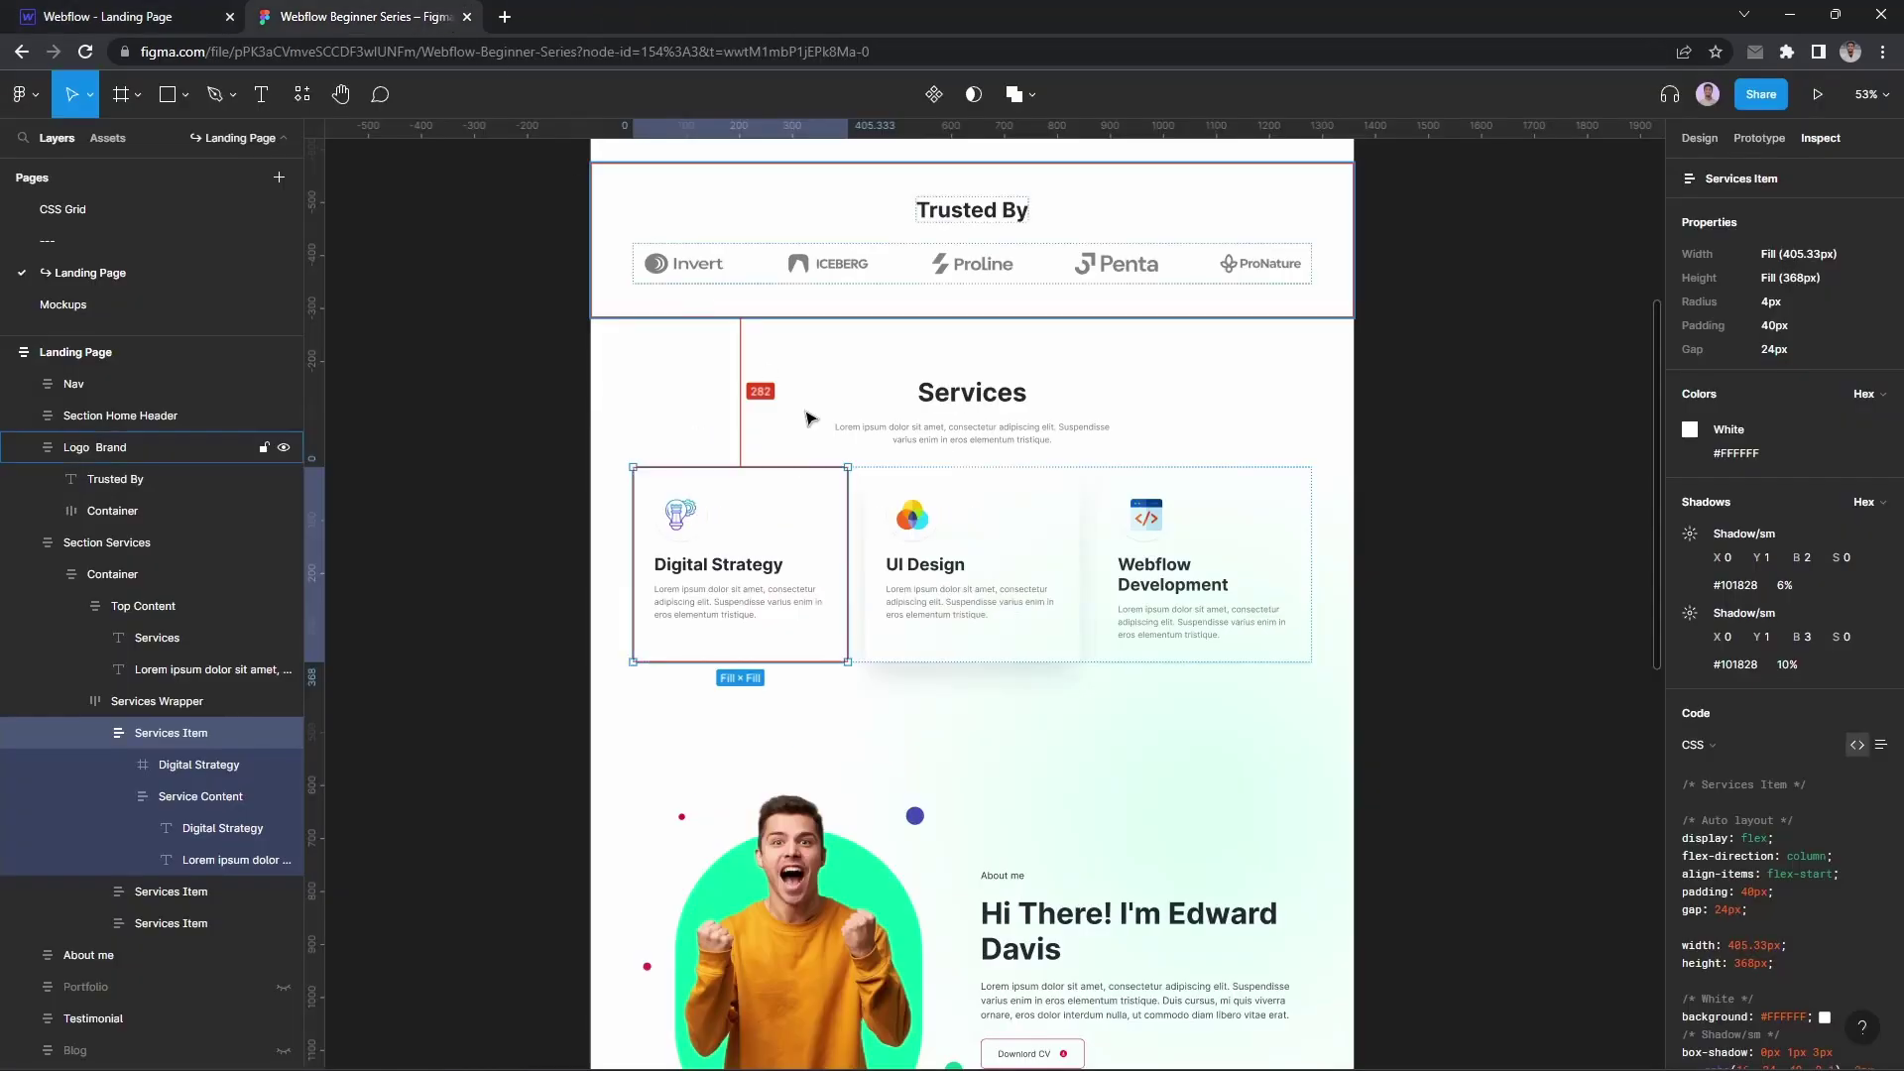
{"action": "left_click", "coordinate": [922, 573], "text": "ctrl"}
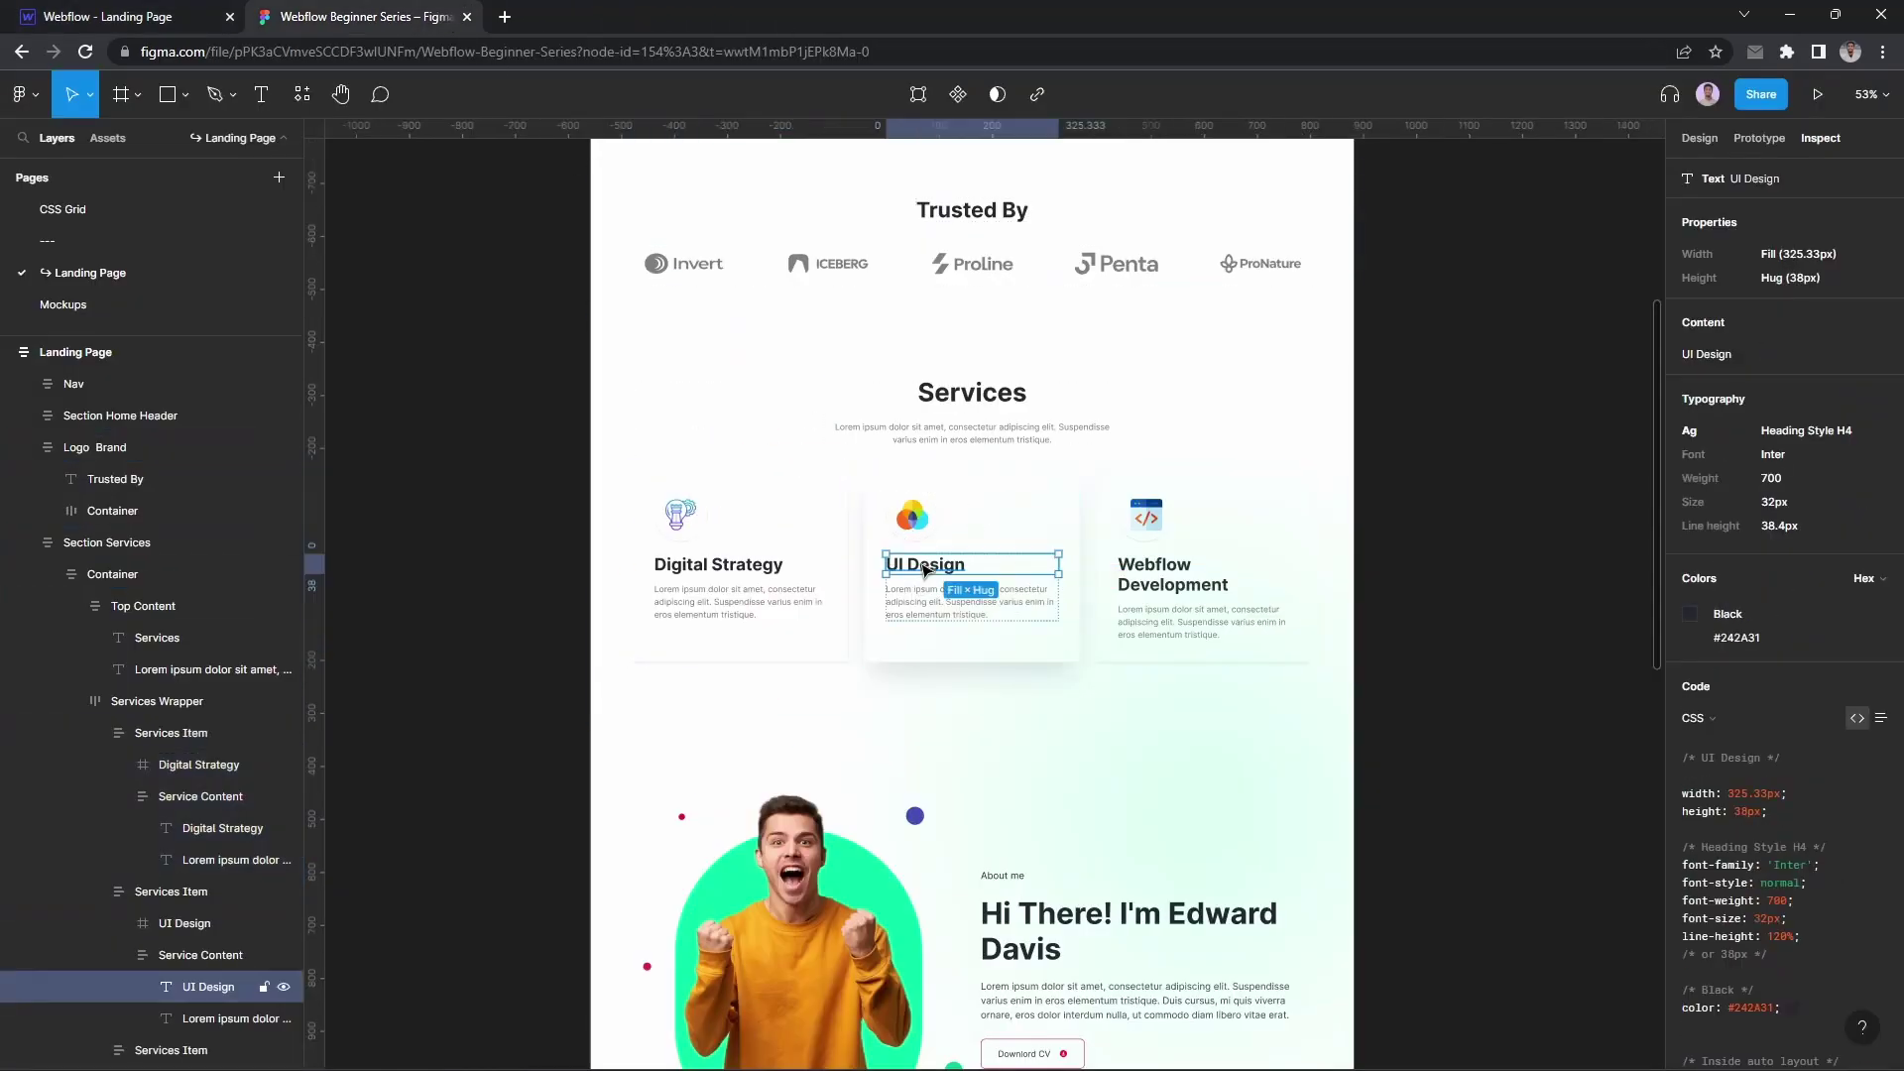
{"action": "left_click", "coordinate": [177, 9]}
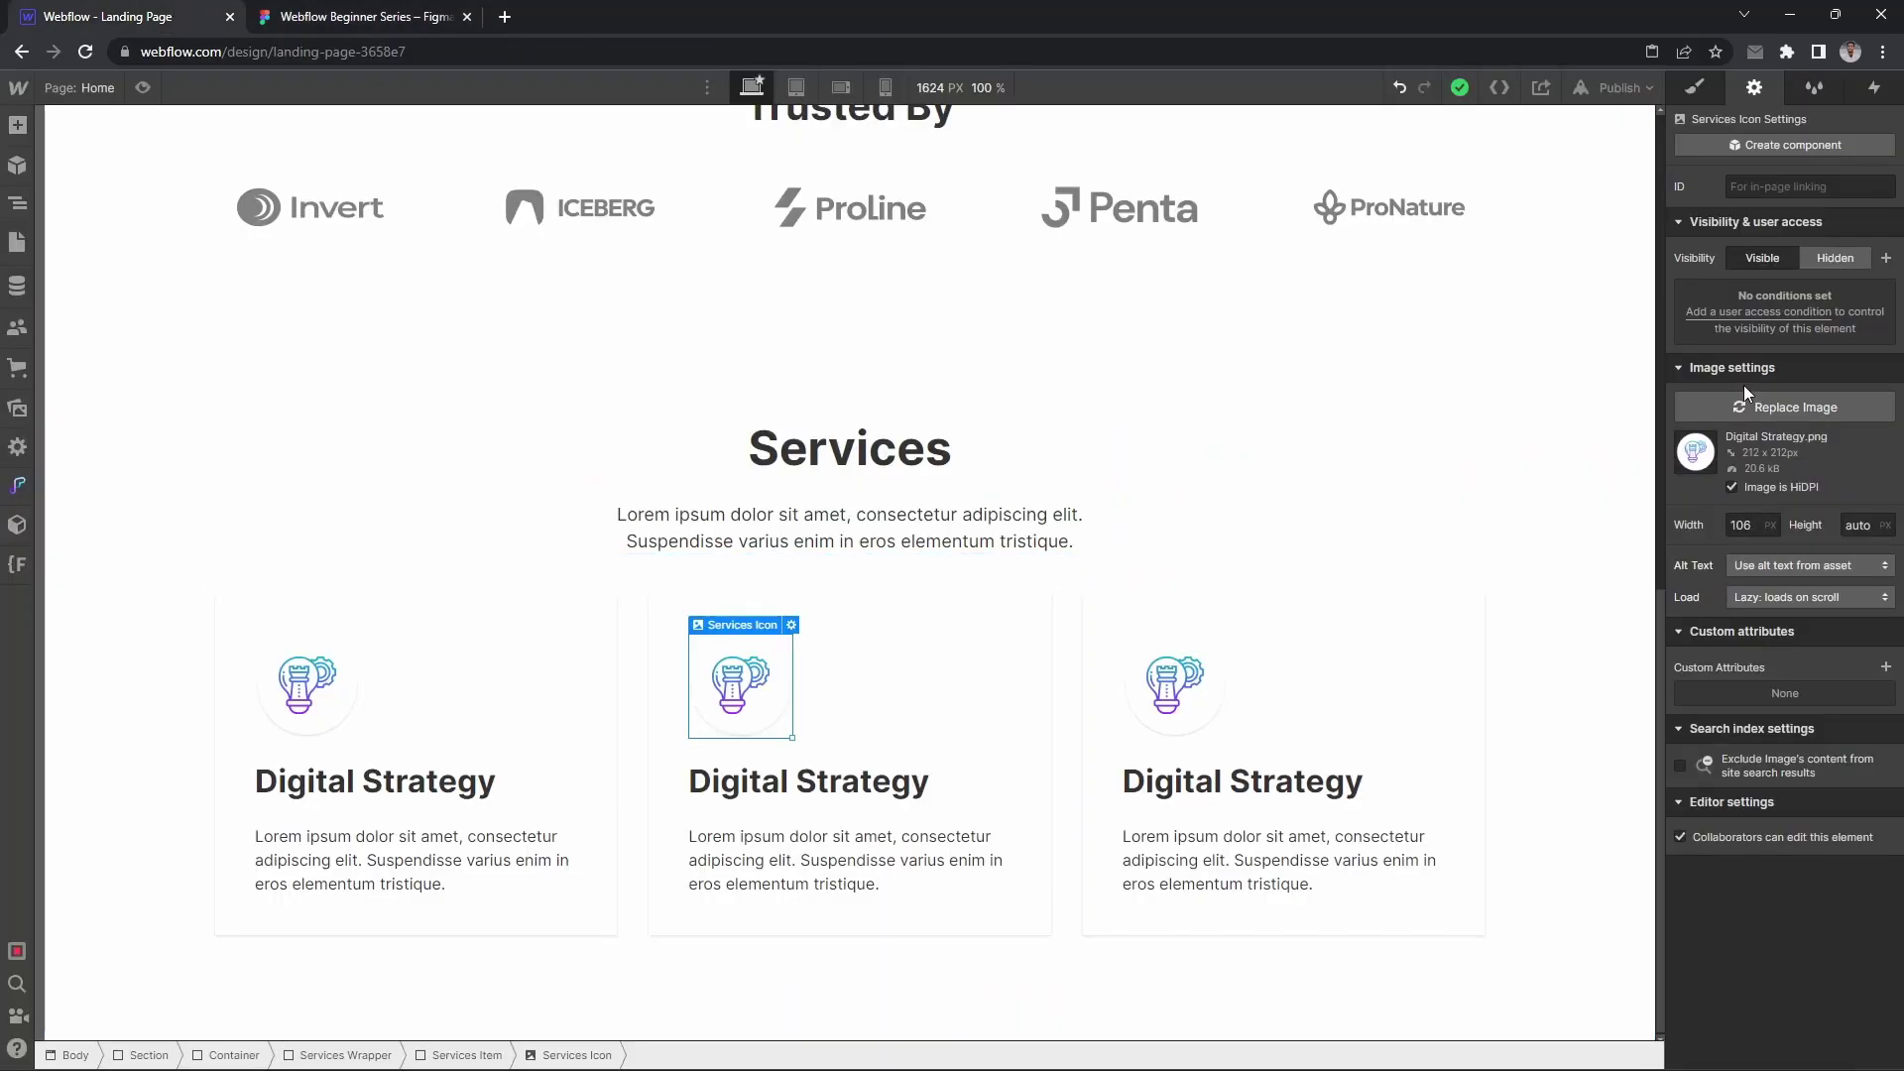
{"action": "left_click", "coordinate": [1785, 406]}
{"action": "left_click", "coordinate": [340, 468]}
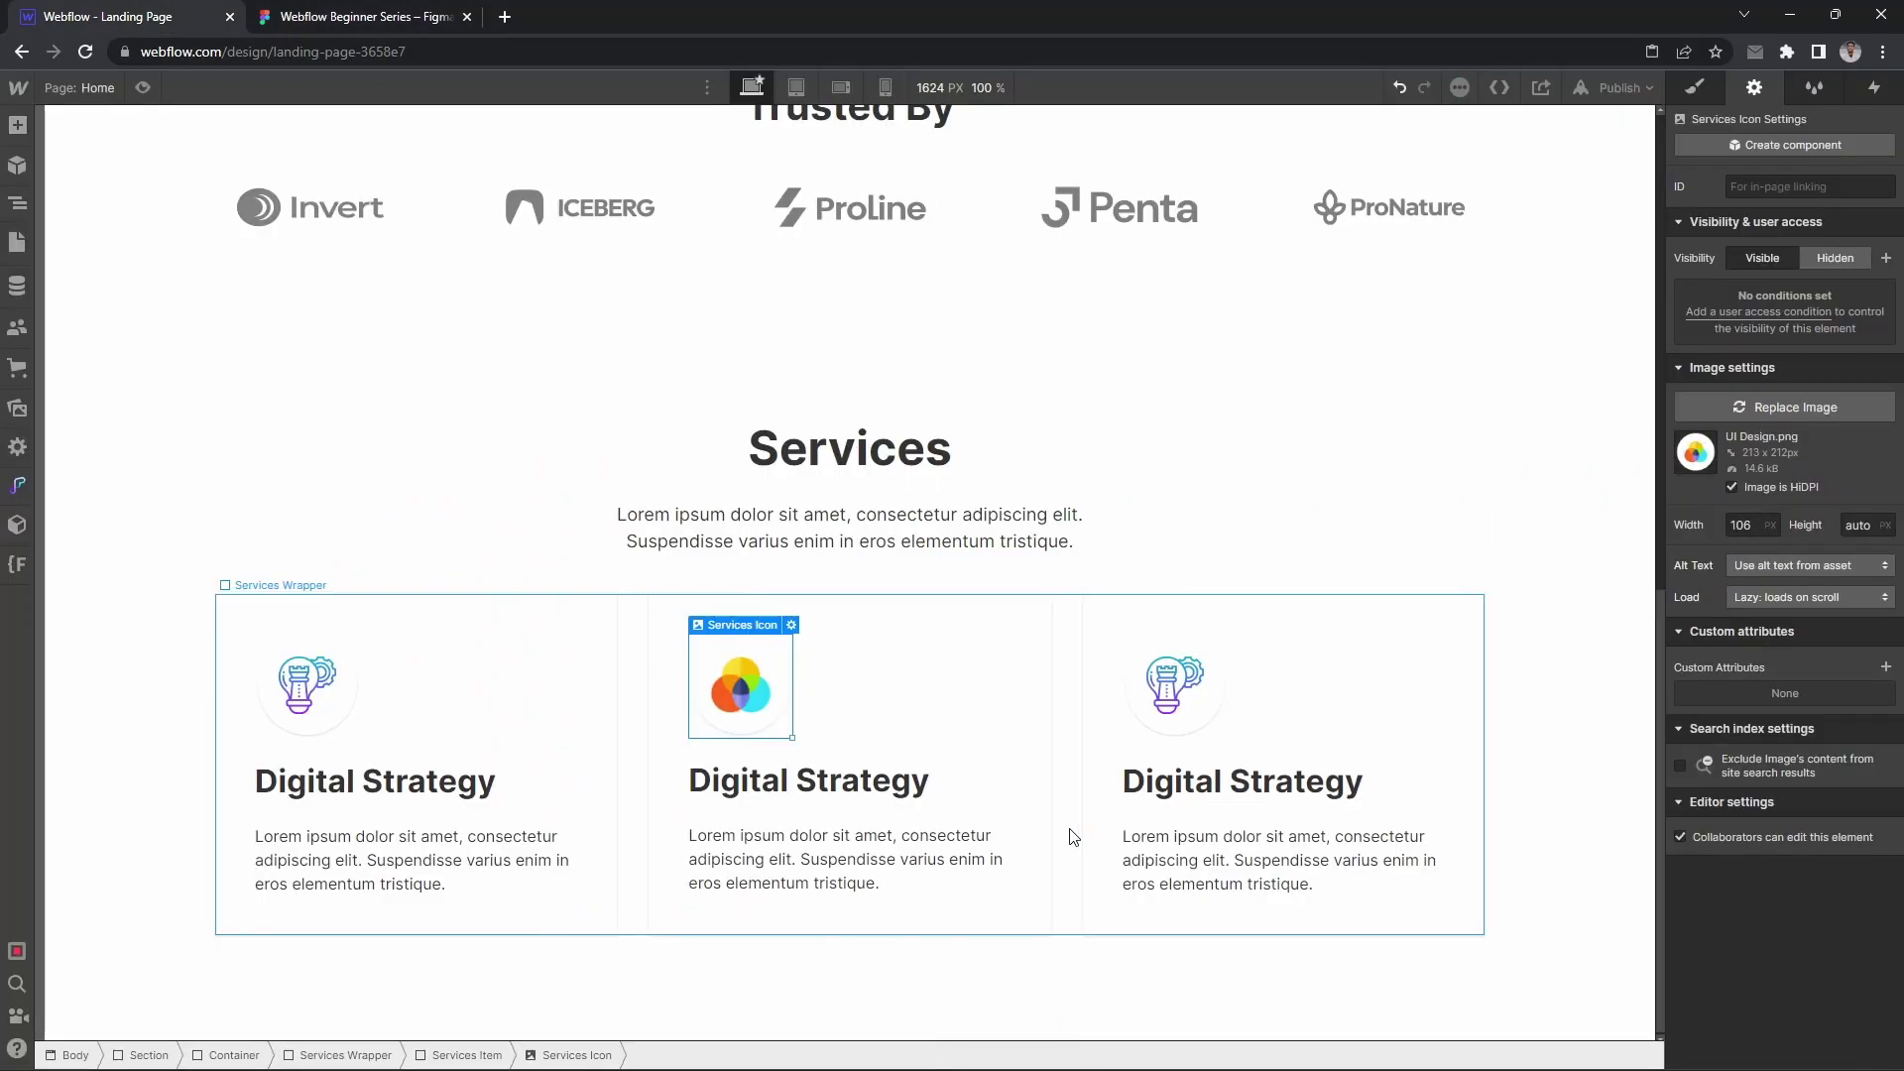
{"action": "left_click", "coordinate": [794, 781]}
{"action": "double_click", "coordinate": [793, 780]}
{"action": "type", "text": "UI Design"}
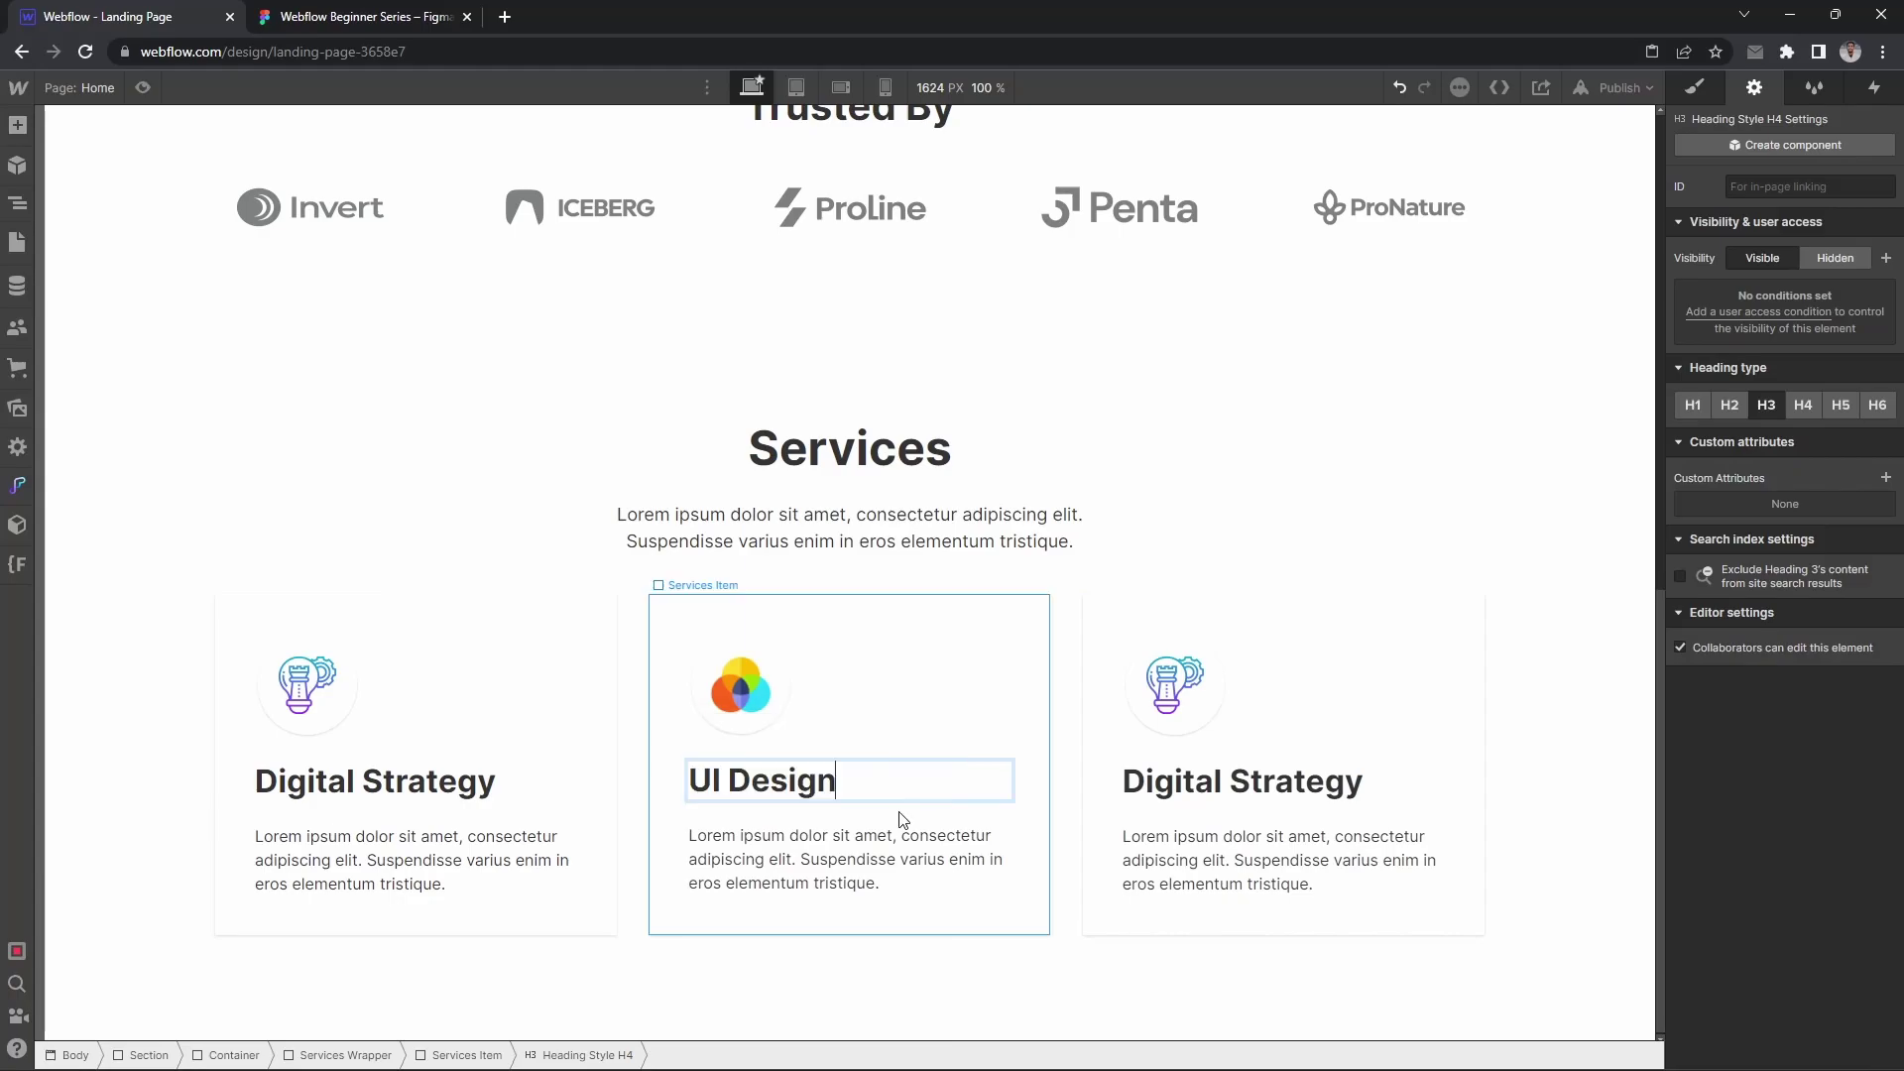
Step: Replace the third card's icon with the code-window image and change its heading to "Webflow Development", as in Figma
{"action": "left_click", "coordinate": [1211, 711]}
{"action": "left_click", "coordinate": [440, 12]}
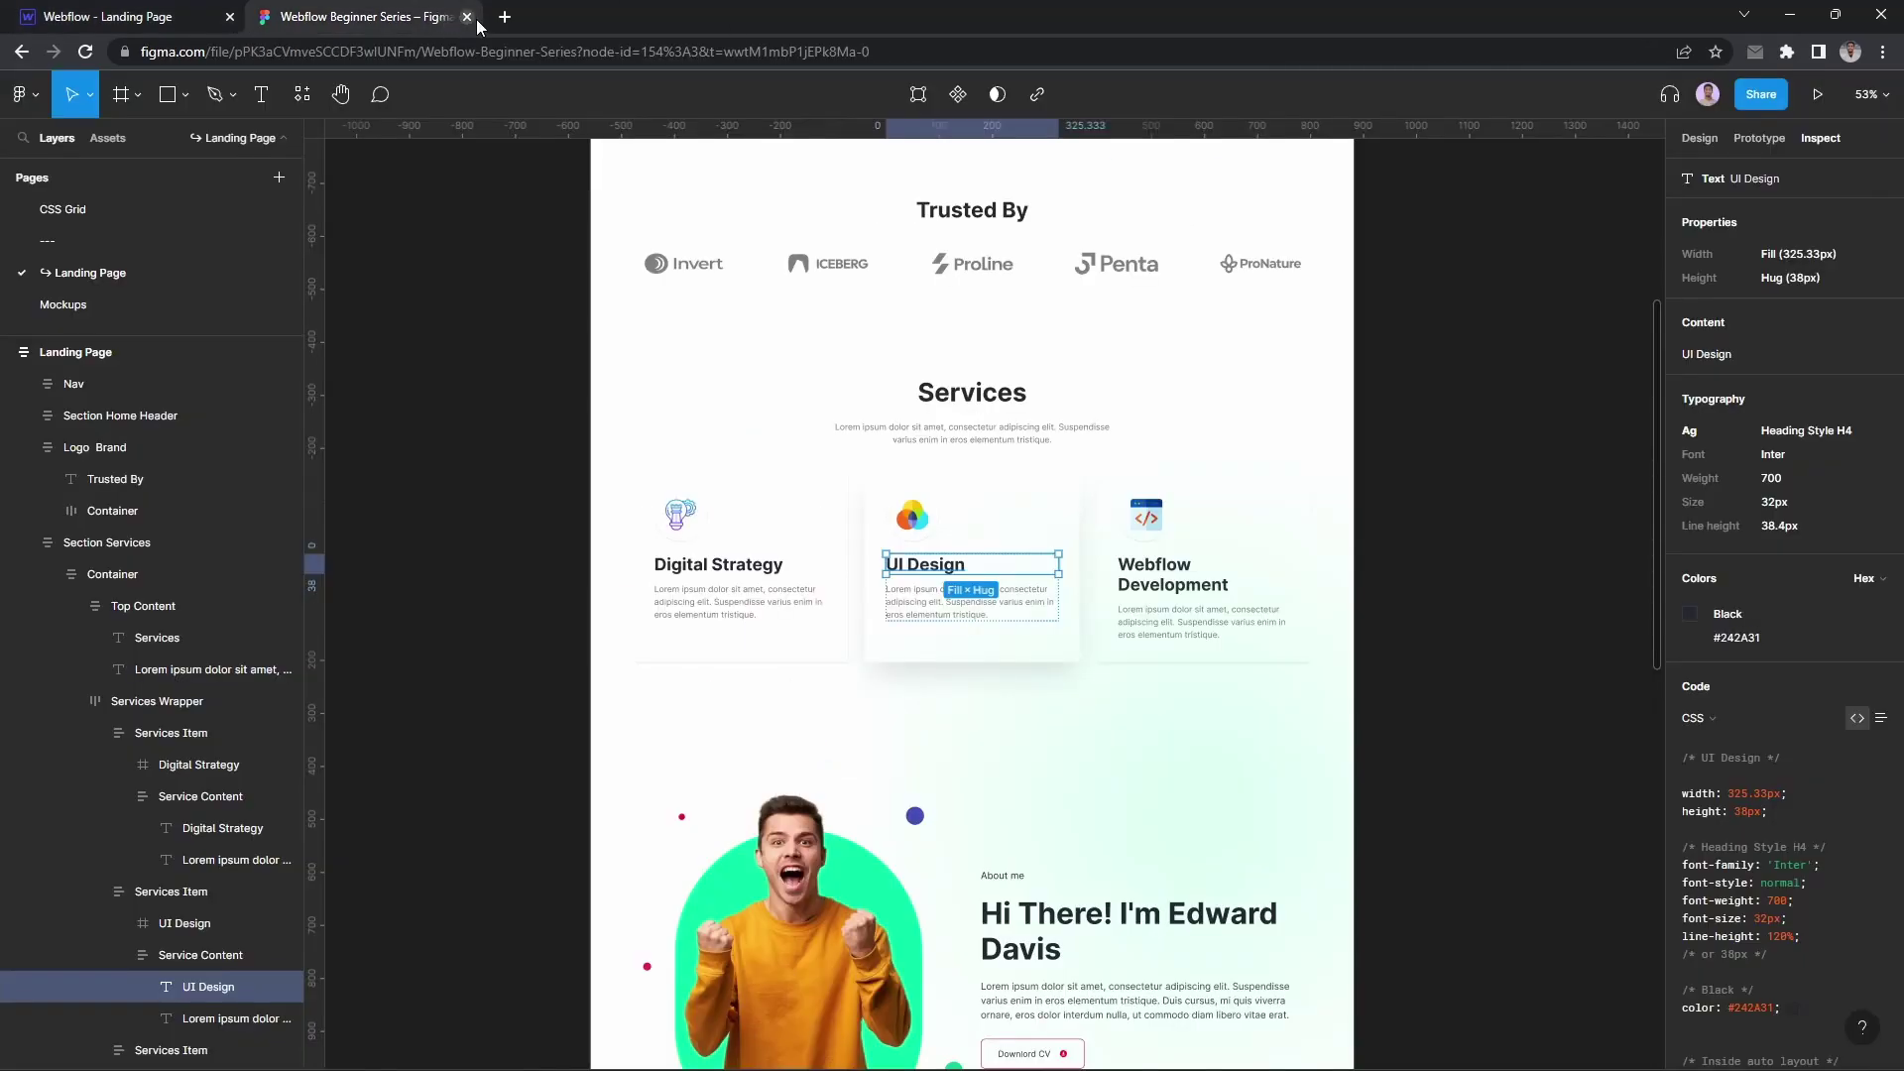
{"action": "left_click", "coordinate": [1153, 582]}
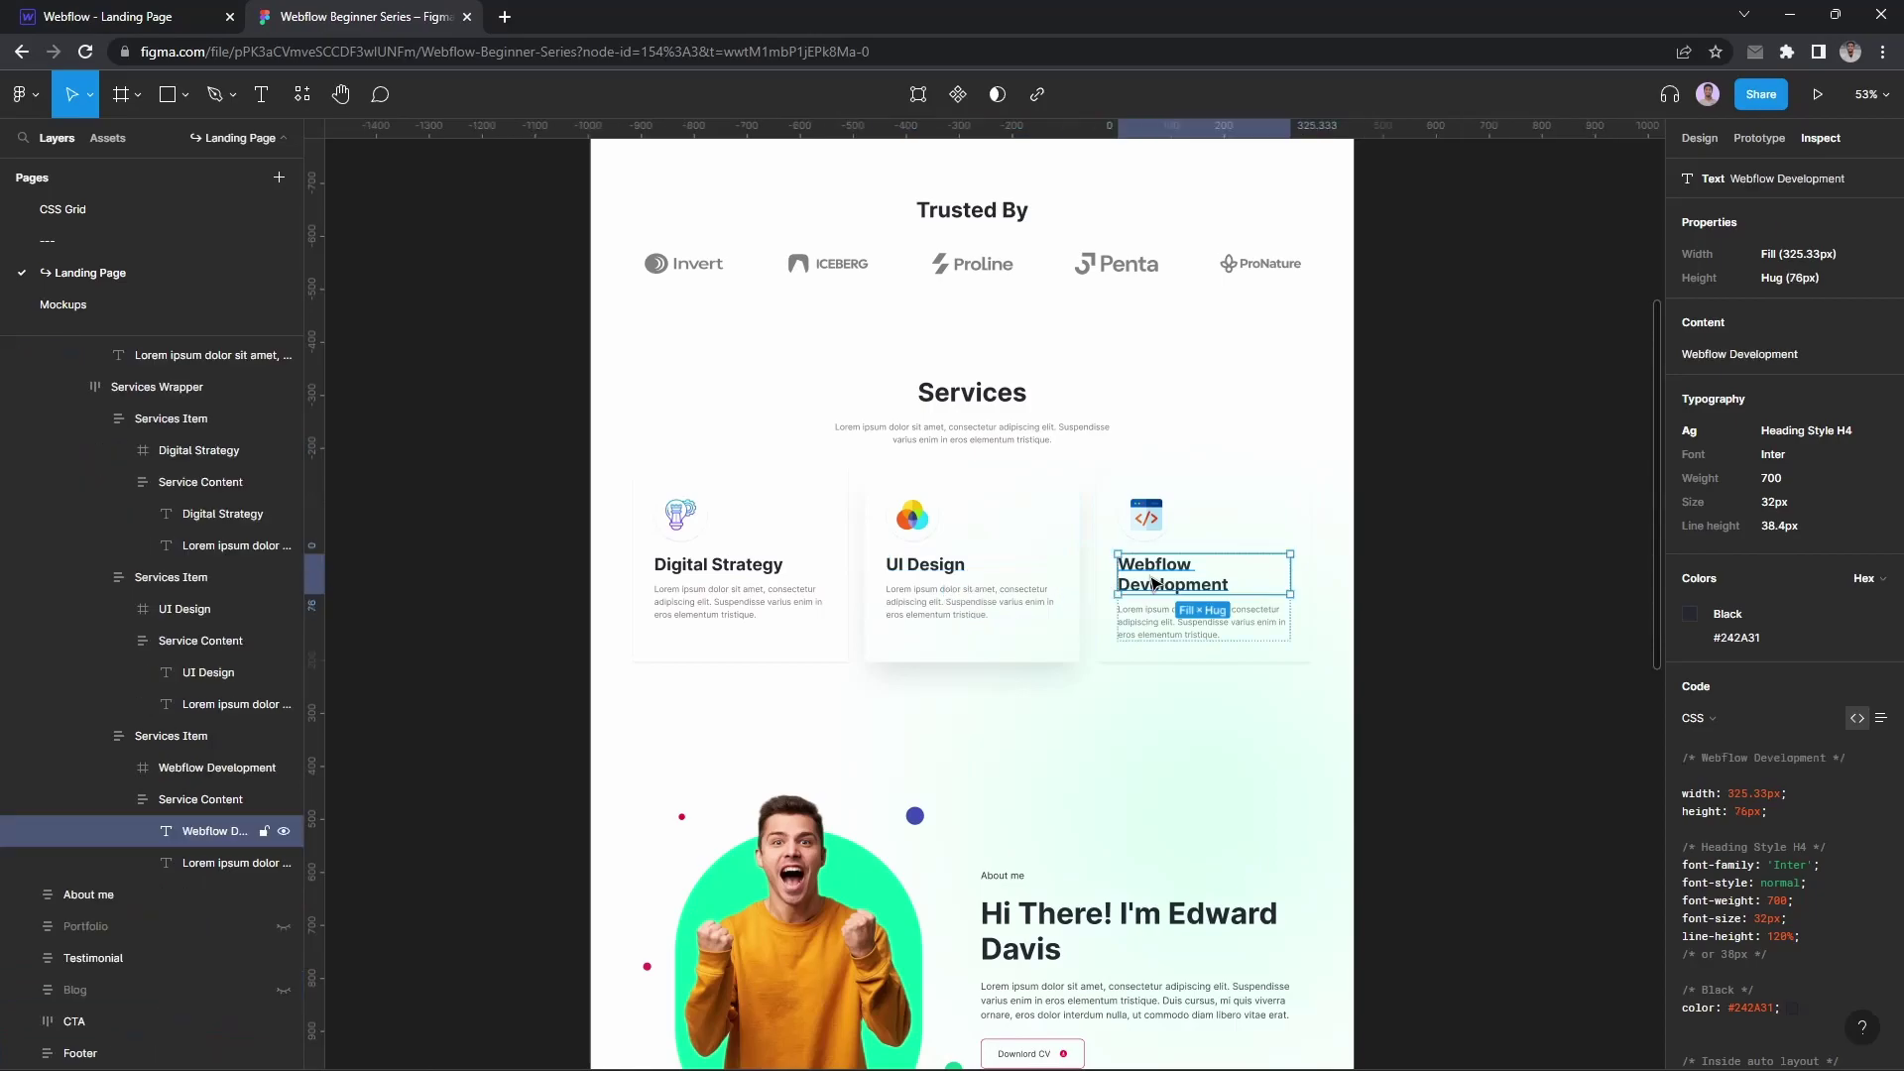
{"action": "left_click", "coordinate": [129, 17]}
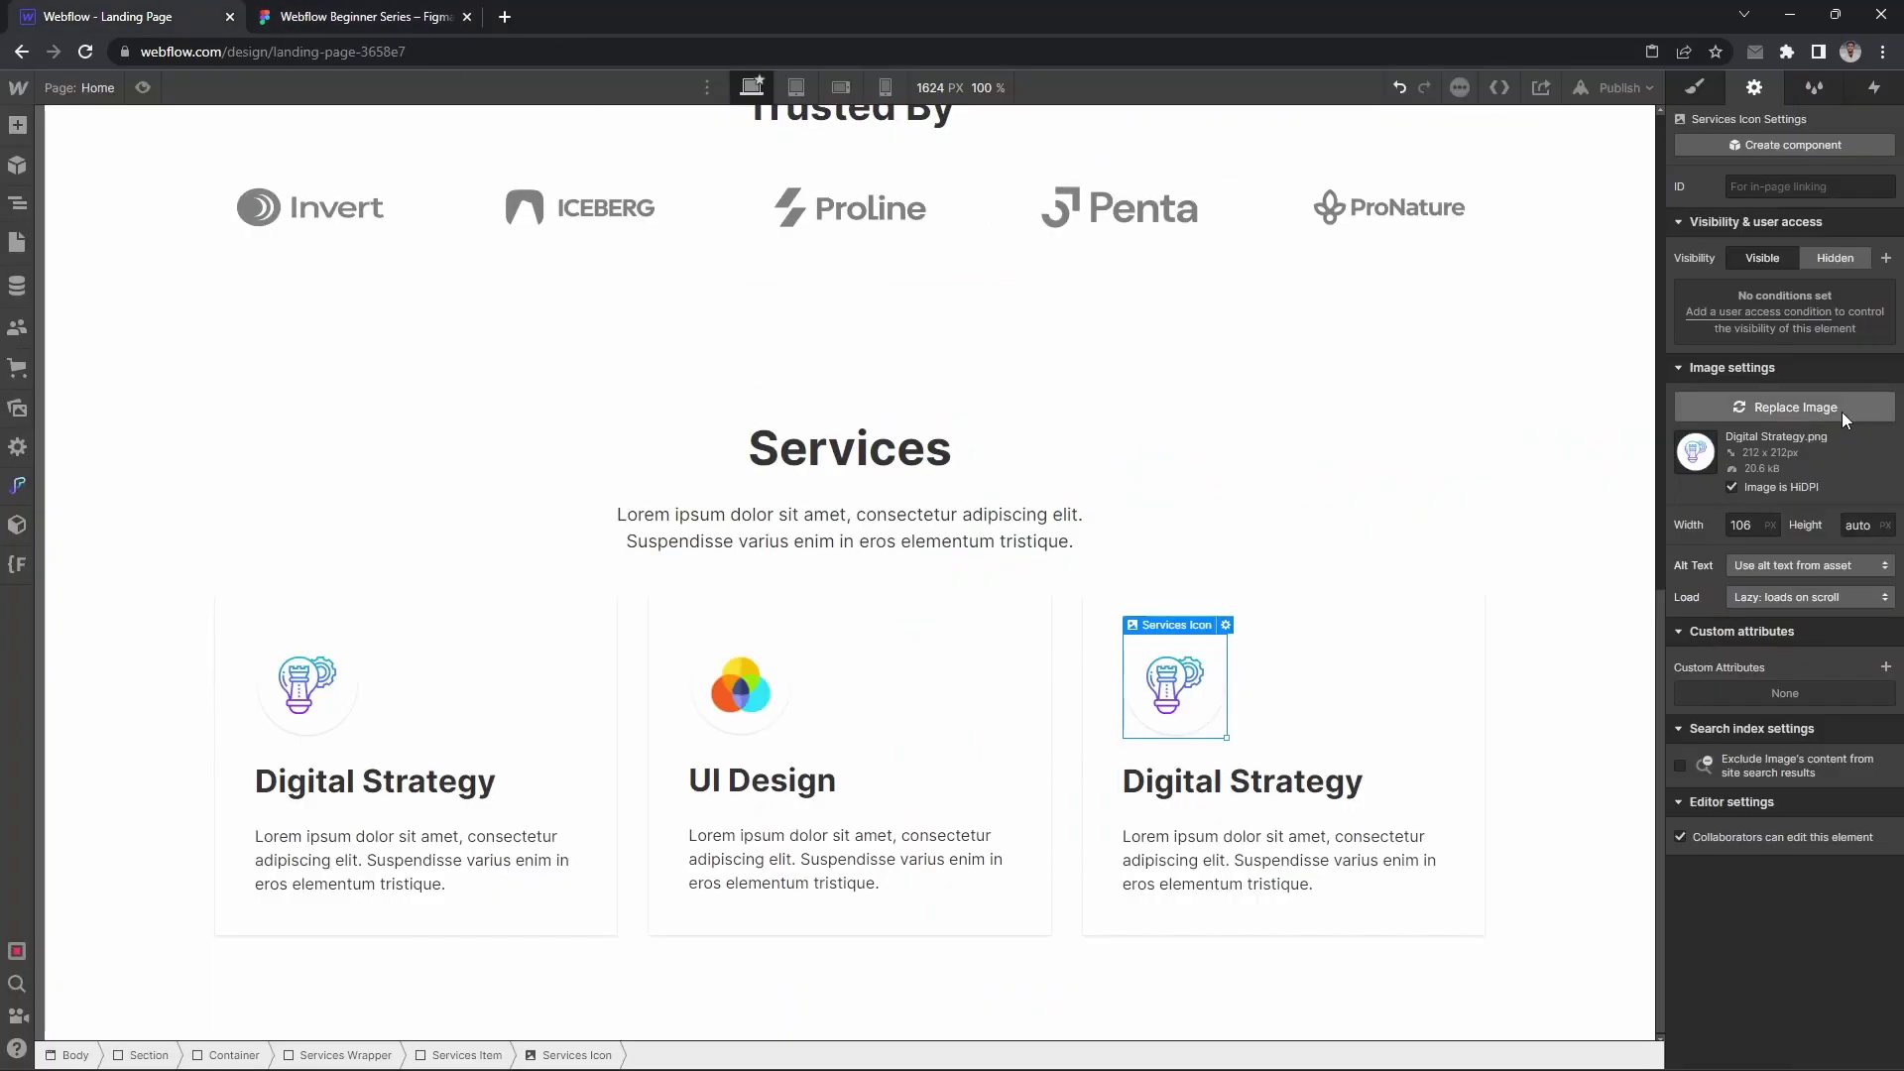
{"action": "left_click", "coordinate": [1795, 407]}
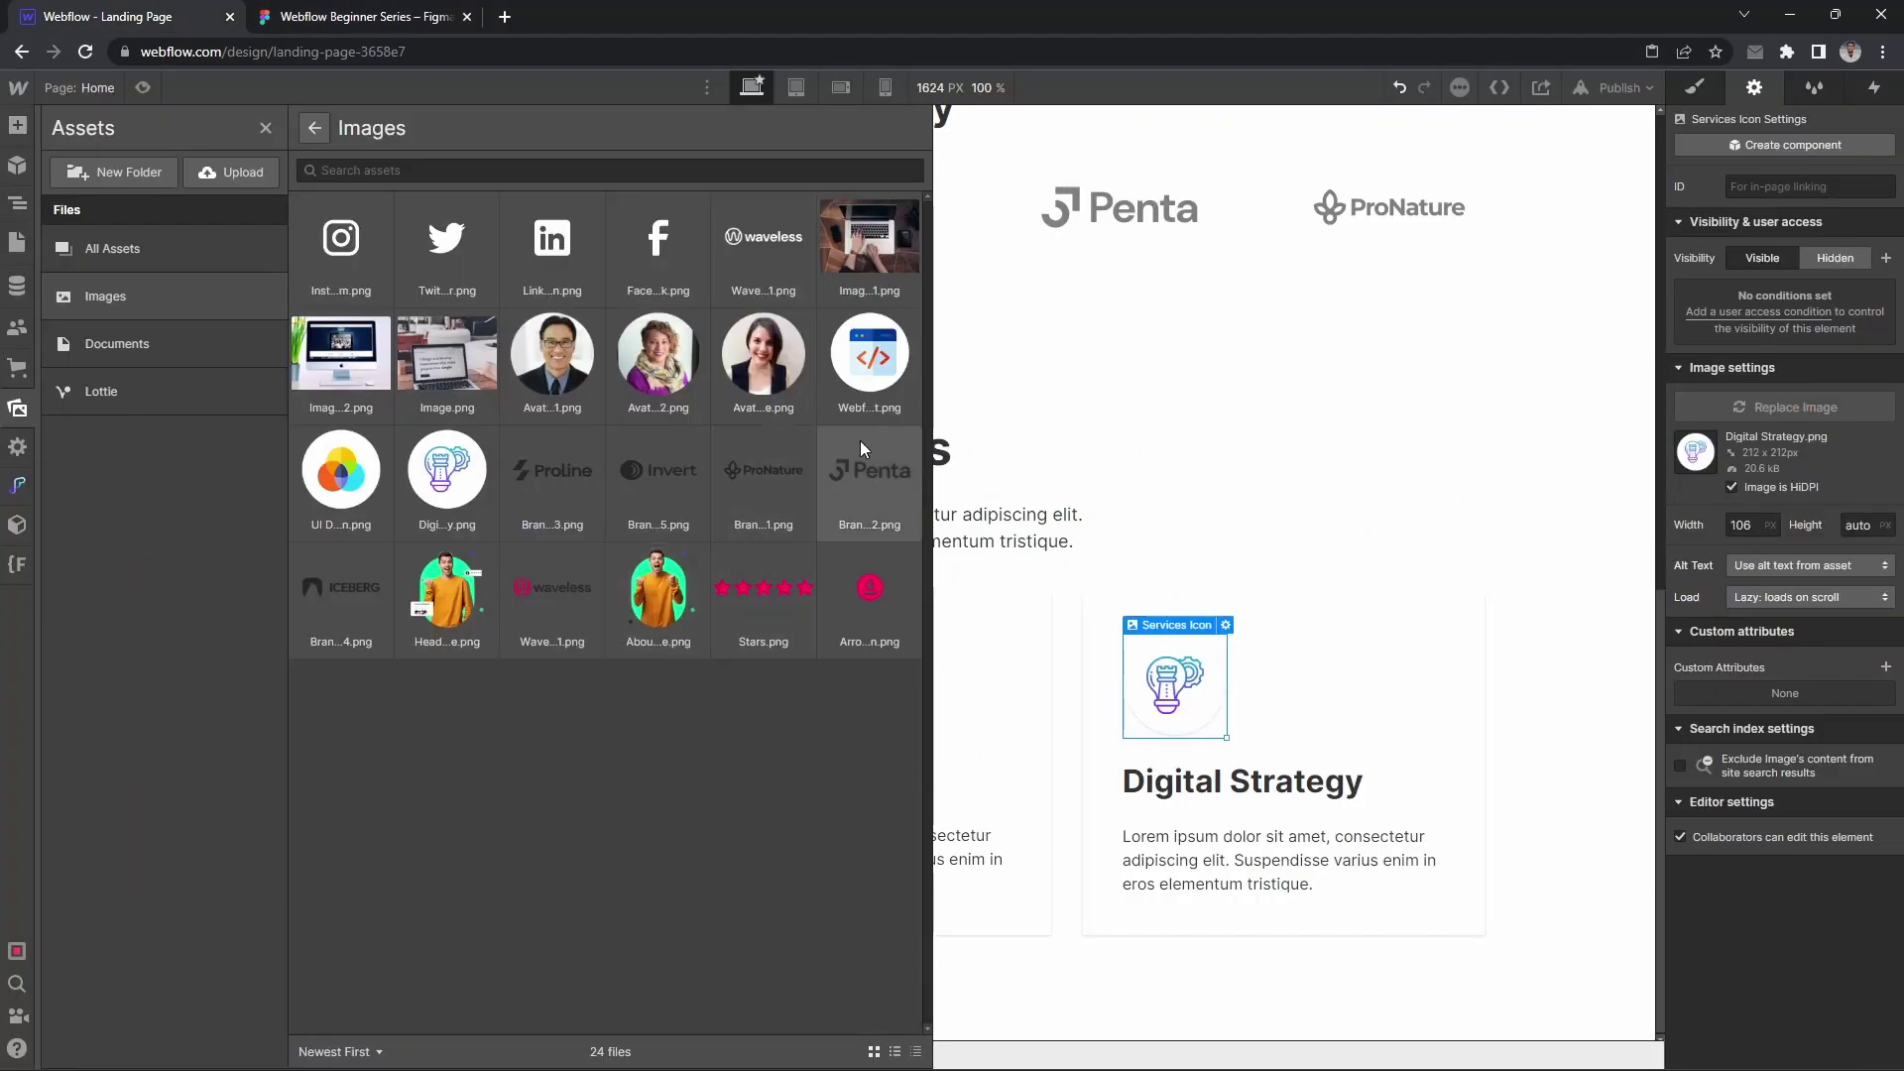
{"action": "left_click", "coordinate": [870, 354]}
{"action": "left_click", "coordinate": [1248, 855]}
{"action": "left_click", "coordinate": [1253, 787]}
{"action": "double_click", "coordinate": [1253, 784]}
{"action": "type", "text": "Webflow Development"}
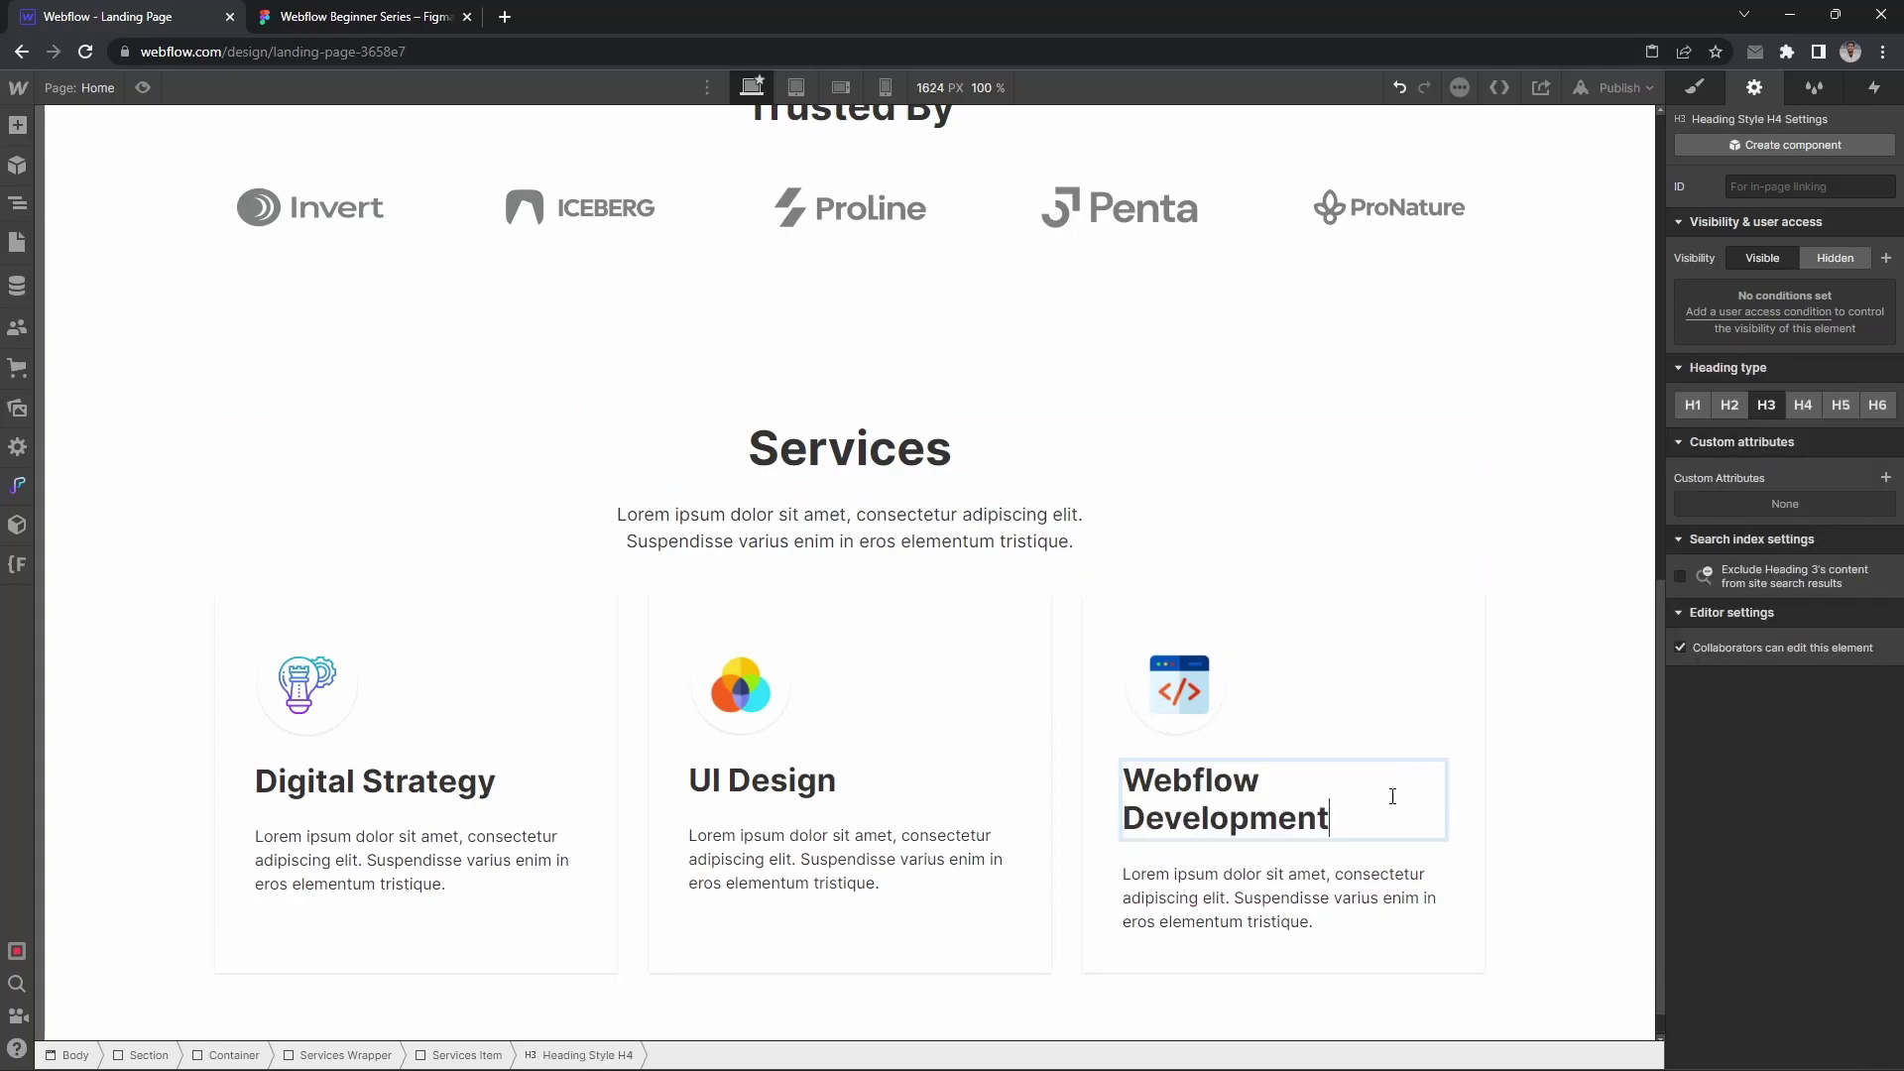
{"action": "left_click", "coordinate": [1528, 778]}
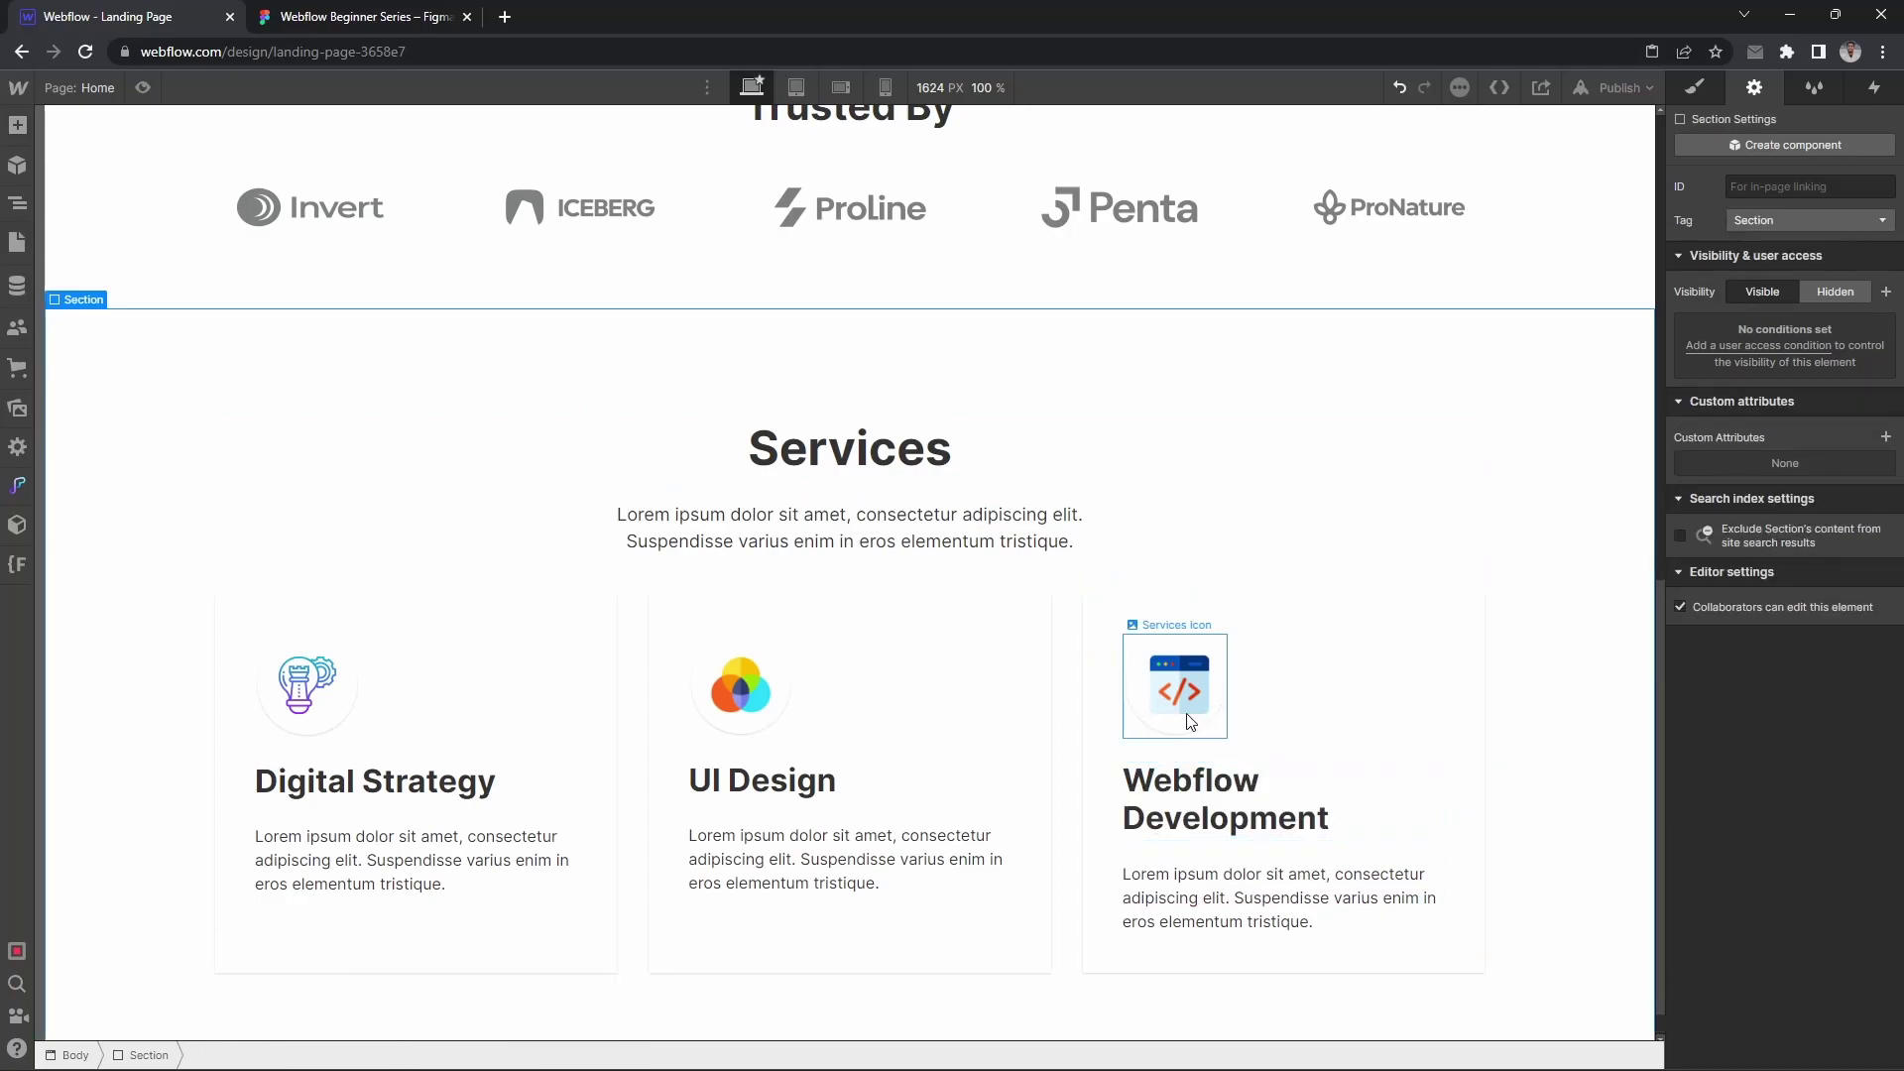
Step: In the tablet breakpoint, reduce the Services Wrapper grid to two 1fr columns, finish editing the grid and check the card layout
{"action": "left_click", "coordinate": [1068, 634]}
{"action": "scroll", "coordinate": [1071, 612], "scroll_direction": "down", "scroll_amount": 1}
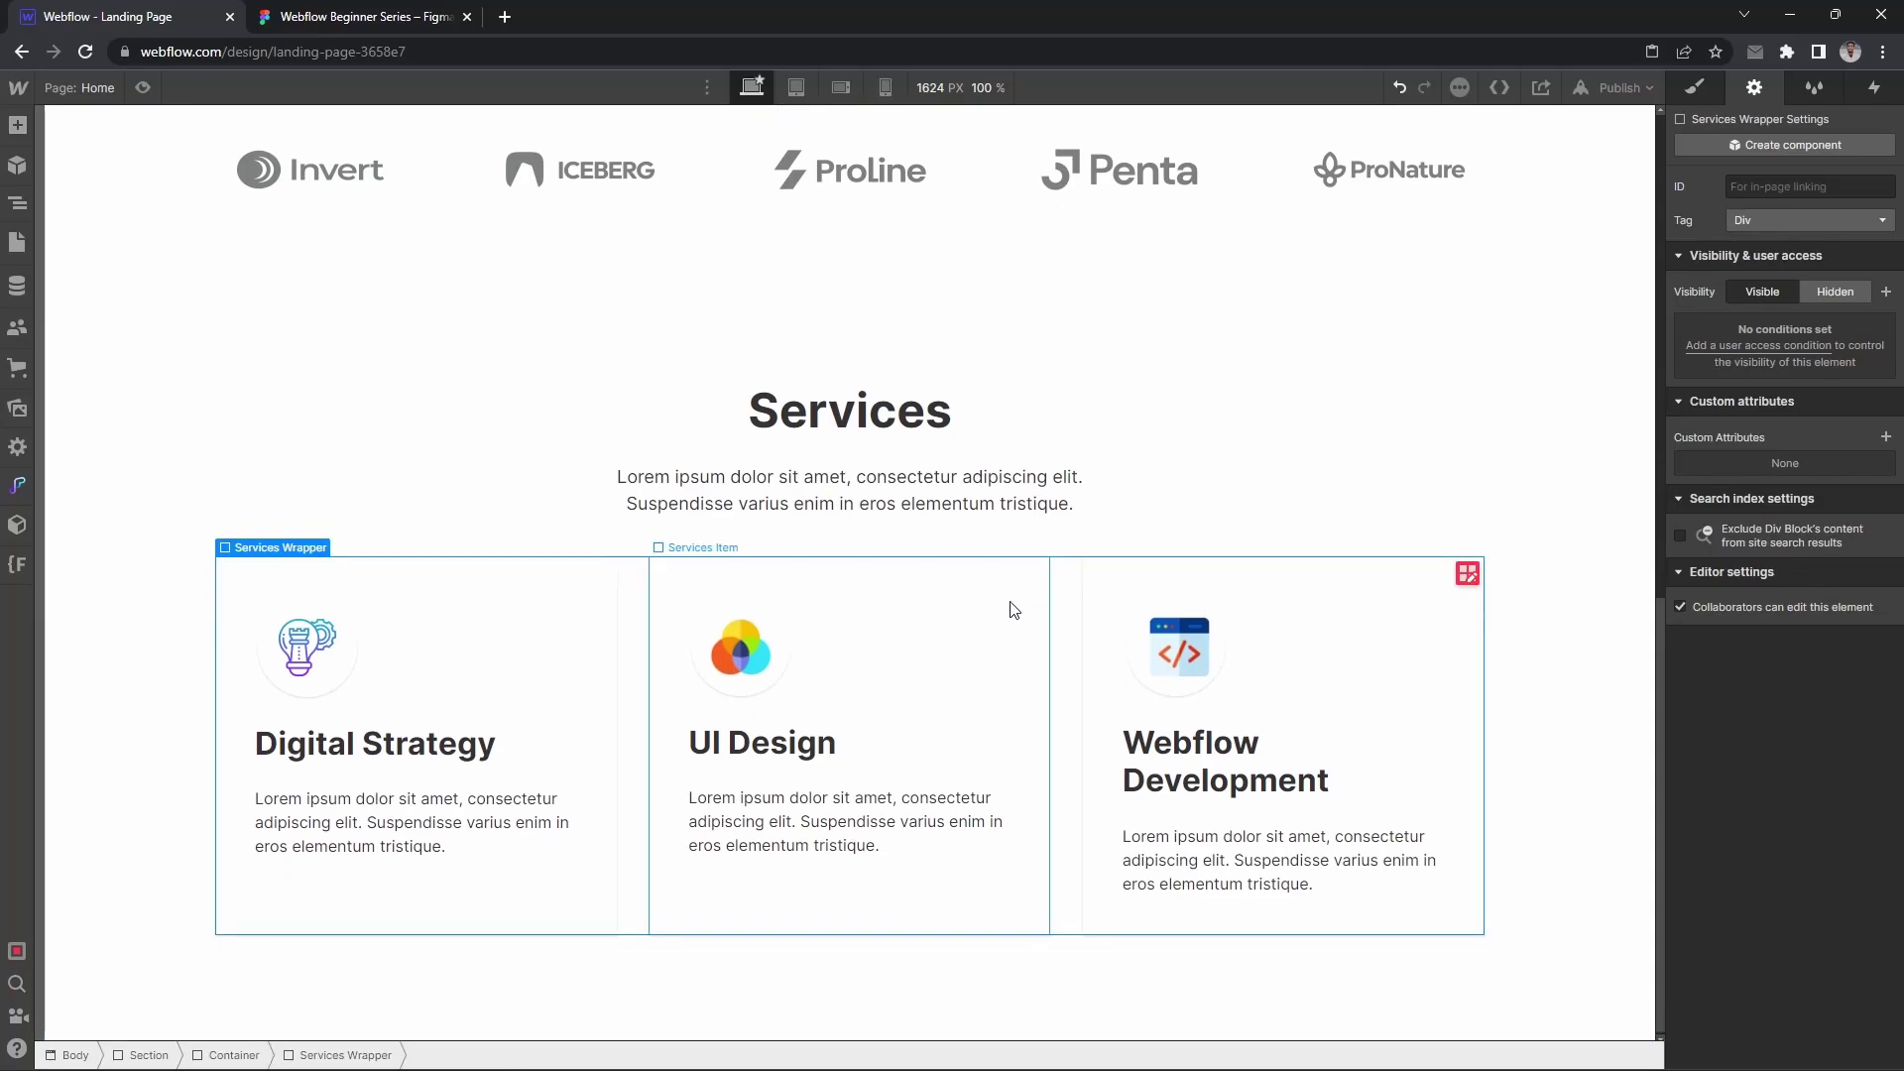
{"action": "key", "text": "shift+2"}
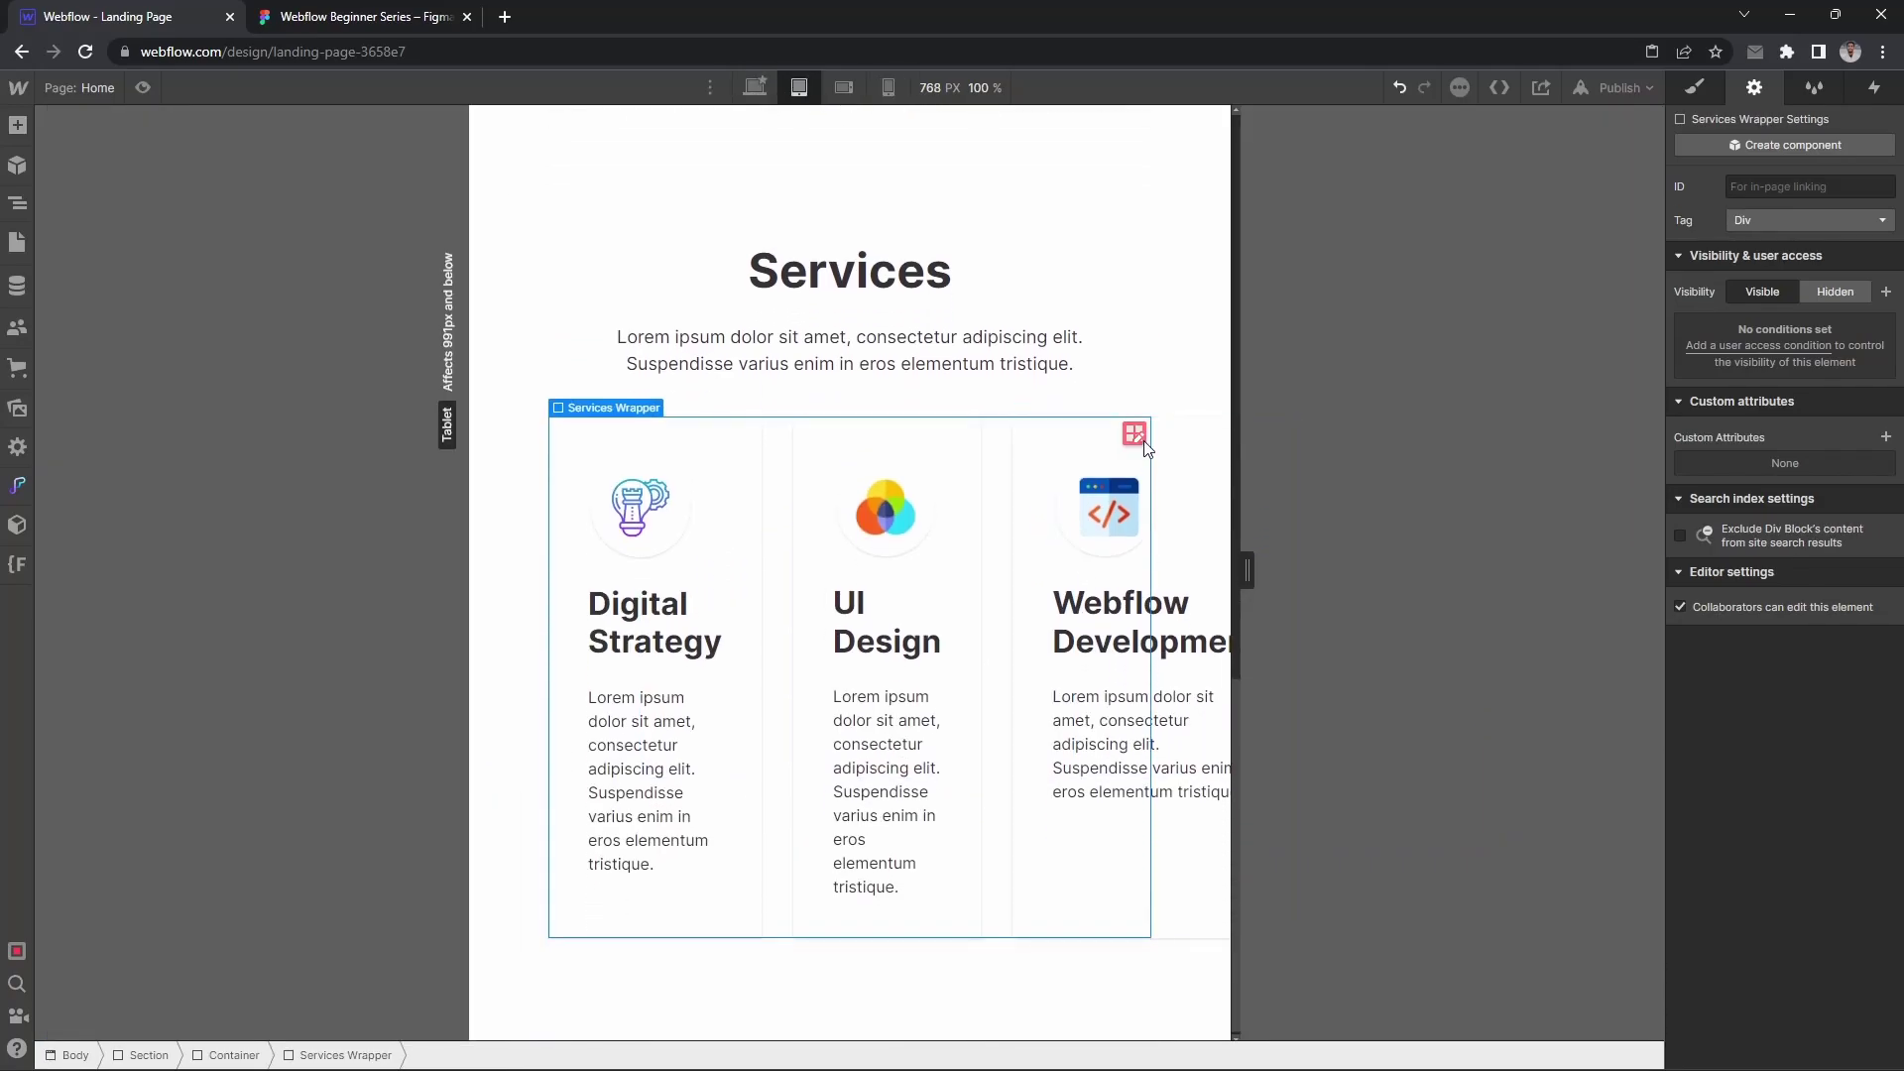
{"action": "scroll", "coordinate": [1066, 533], "scroll_direction": "up", "scroll_amount": 8}
{"action": "scroll", "coordinate": [1068, 584], "scroll_direction": "down", "scroll_amount": 4}
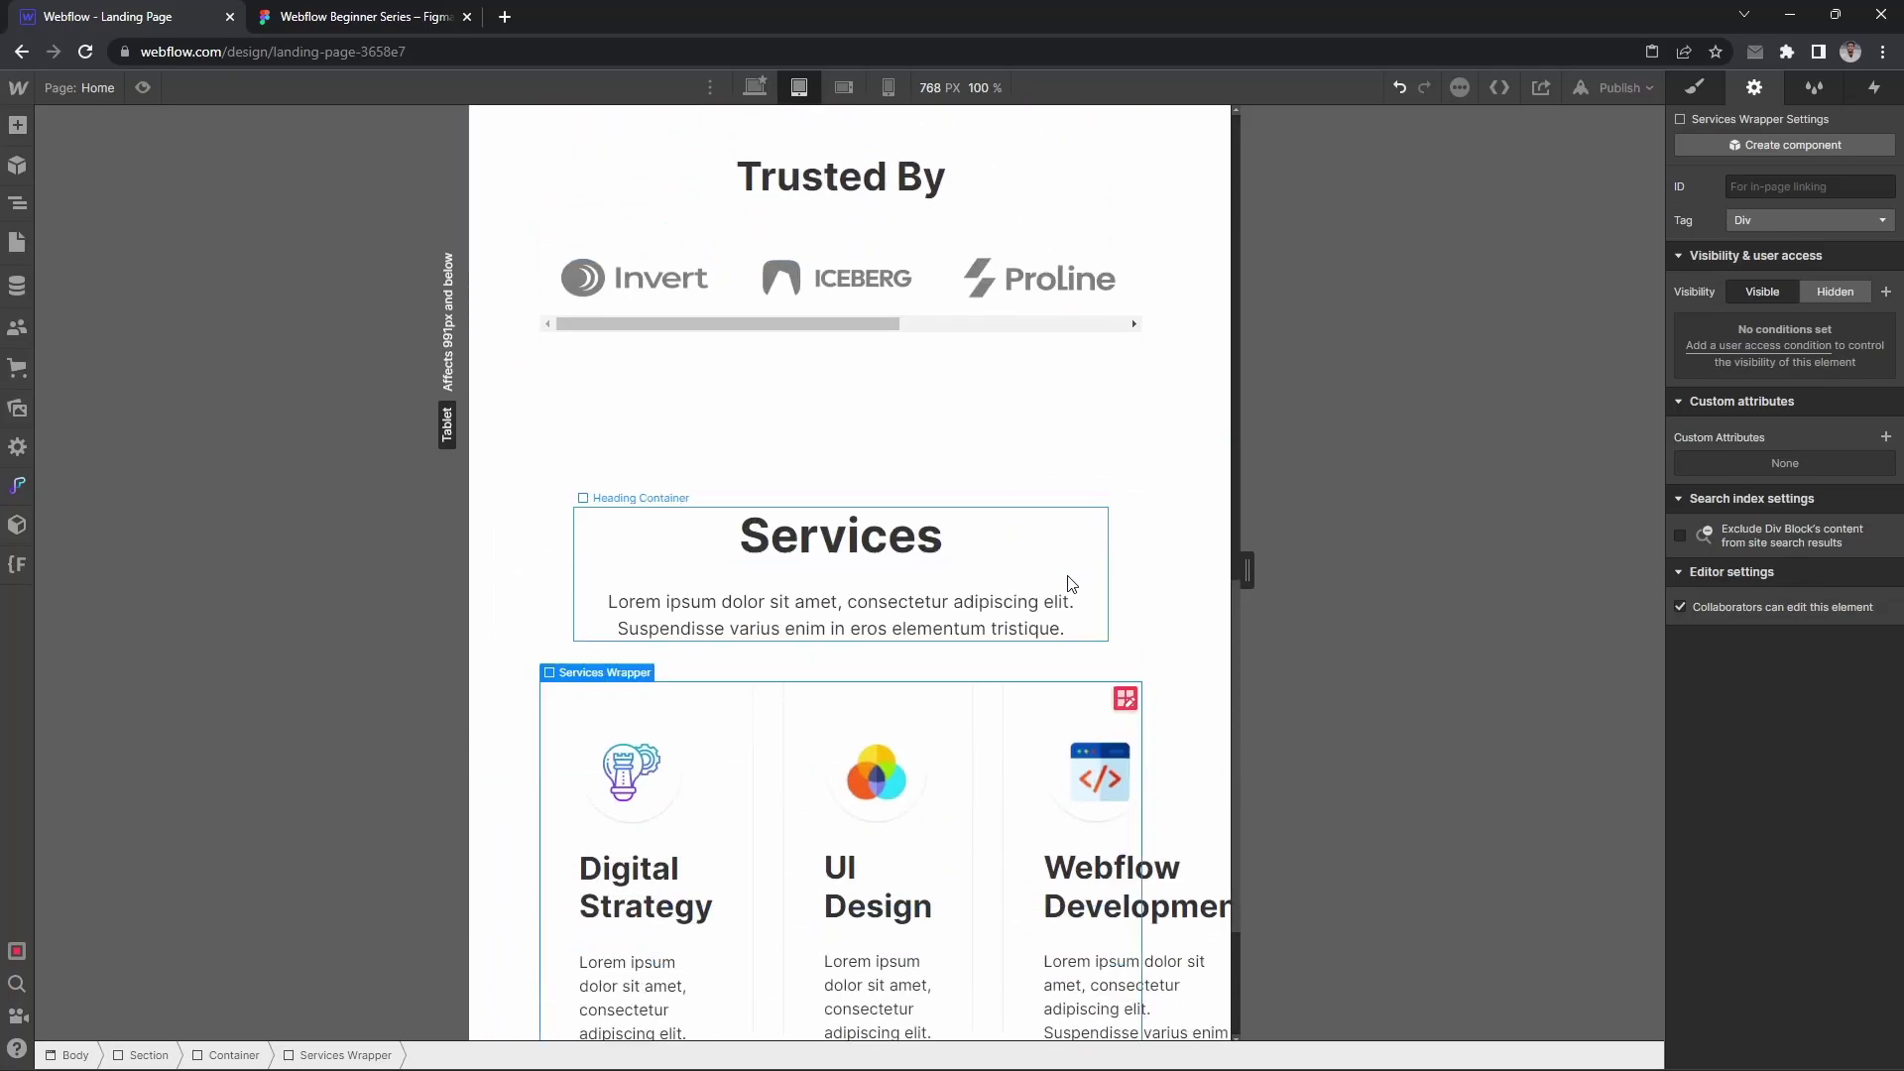
{"action": "scroll", "coordinate": [1071, 587], "scroll_direction": "down", "scroll_amount": 3}
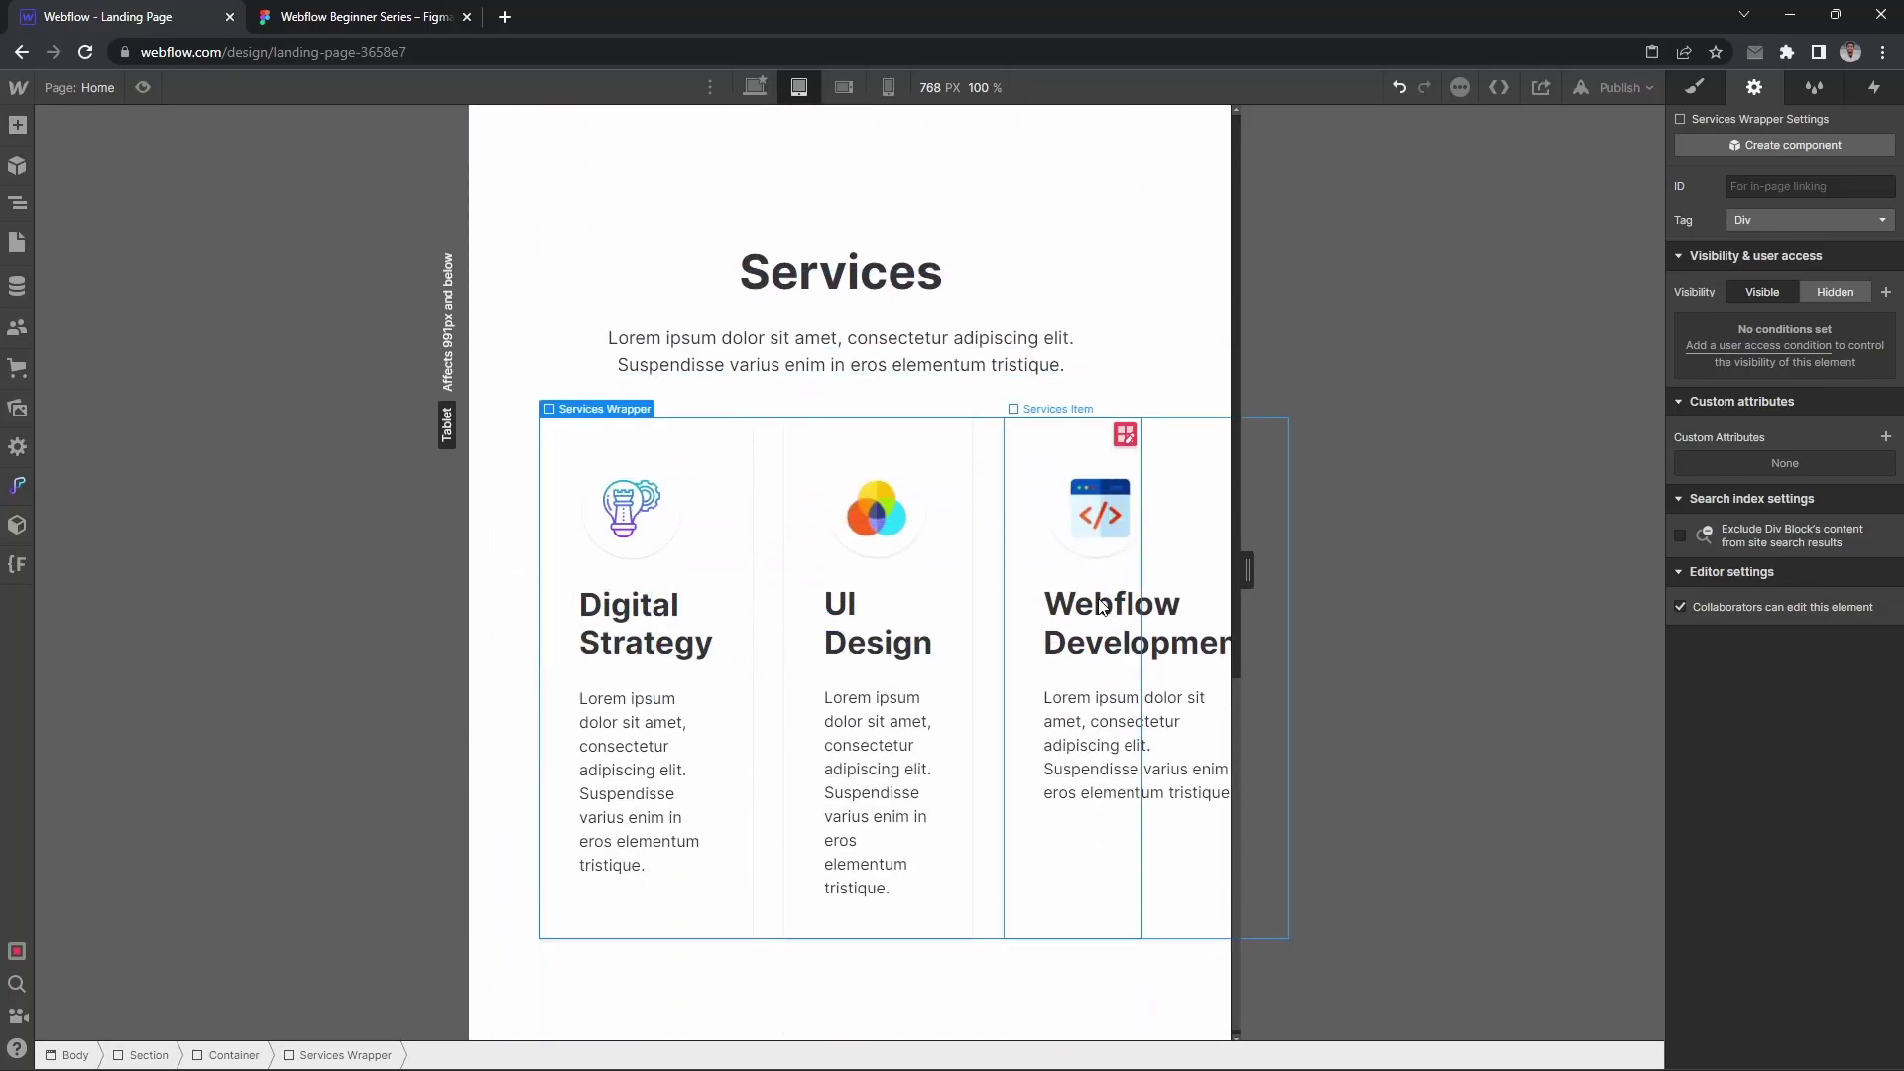
{"action": "left_click", "coordinate": [1123, 429]}
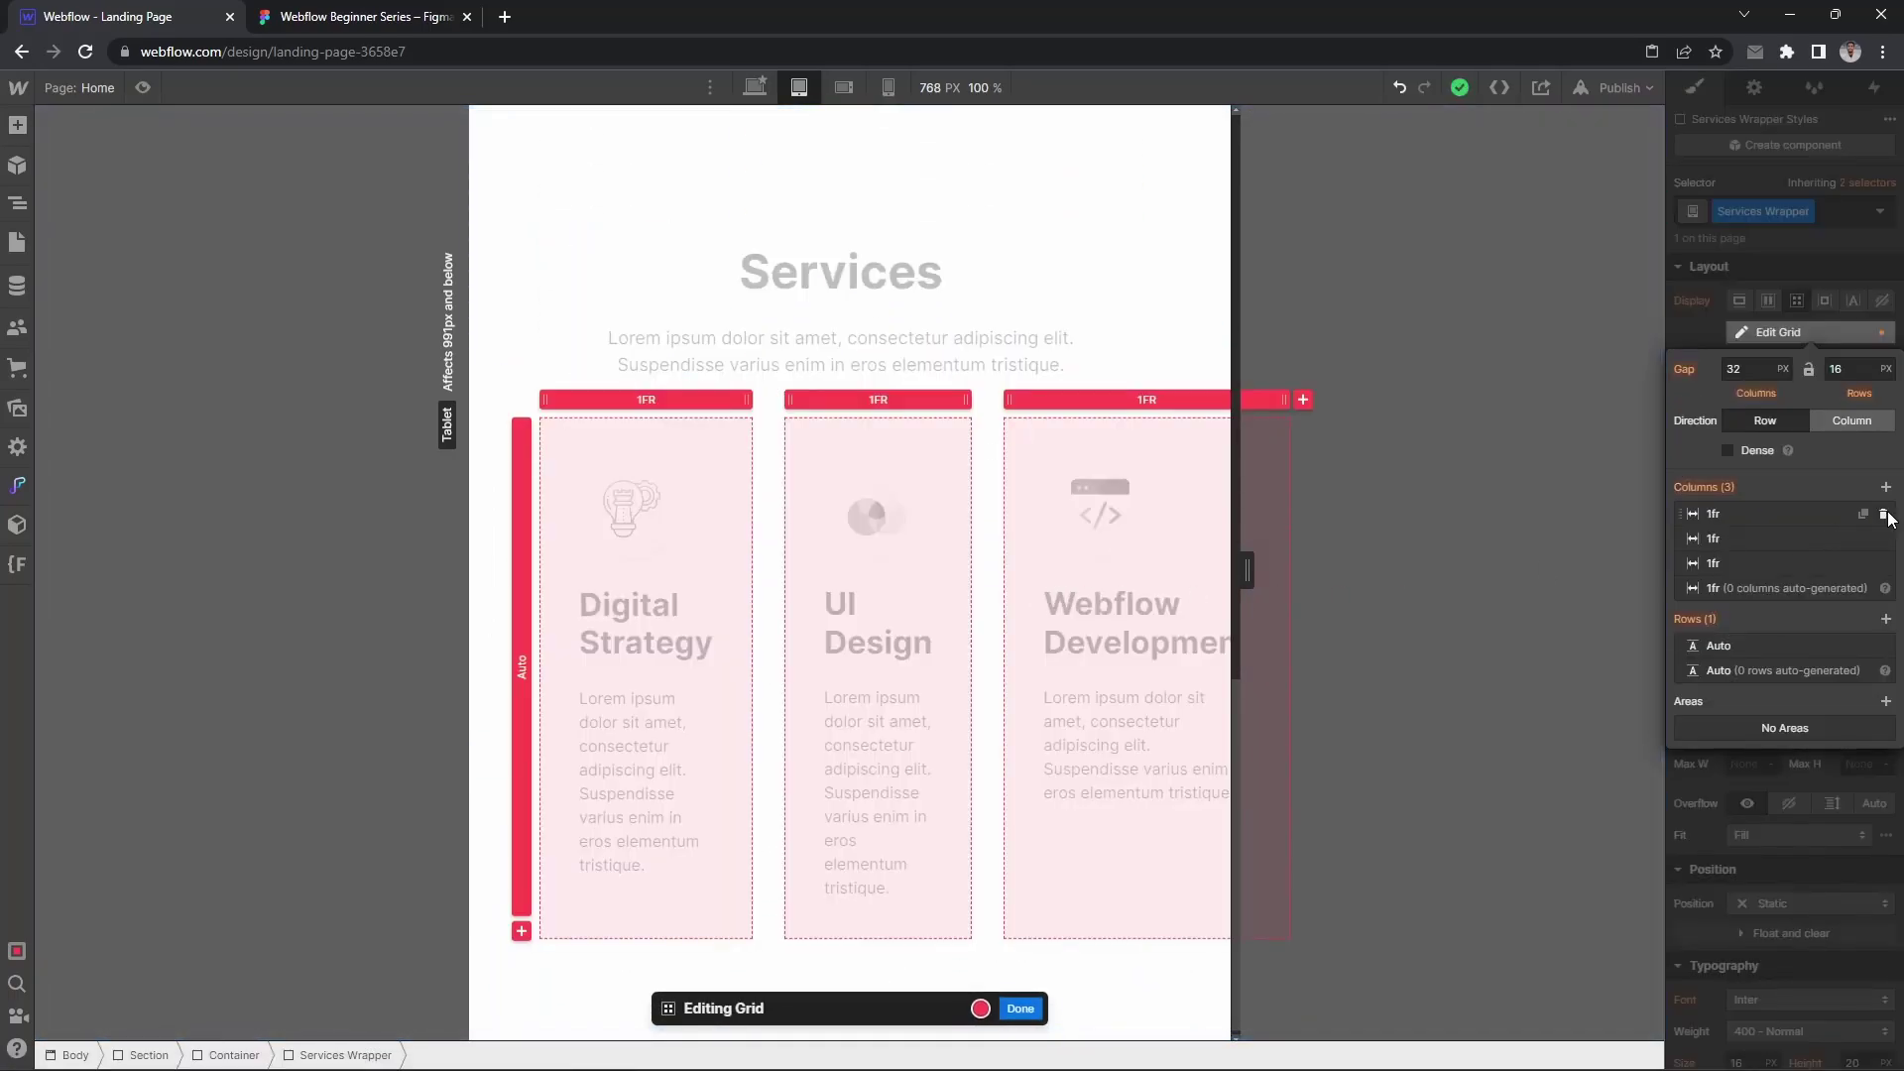
{"action": "left_click", "coordinate": [1884, 513]}
{"action": "key", "text": "Escape"}
{"action": "scroll", "coordinate": [952, 560], "scroll_direction": "down", "scroll_amount": 3}
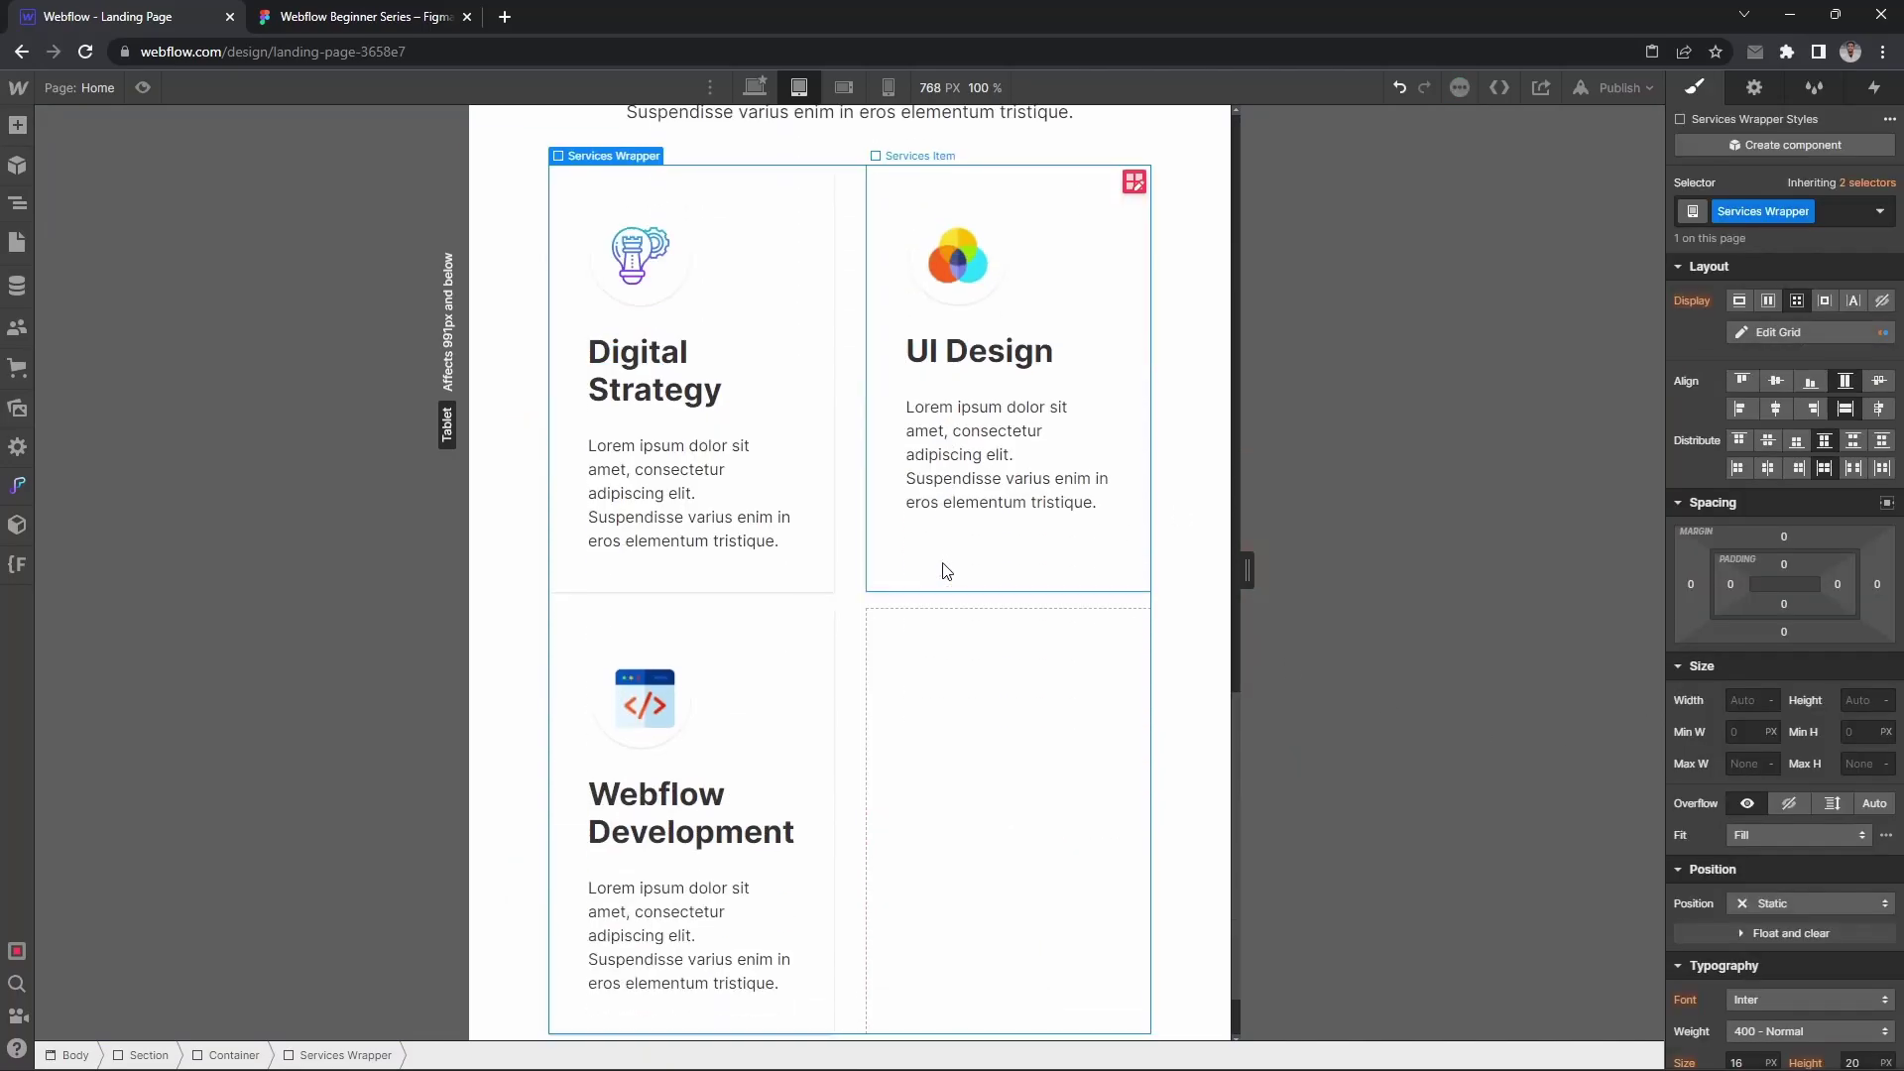
{"action": "scroll", "coordinate": [943, 566], "scroll_direction": "down", "scroll_amount": 1}
{"action": "scroll", "coordinate": [943, 555], "scroll_direction": "up", "scroll_amount": 5}
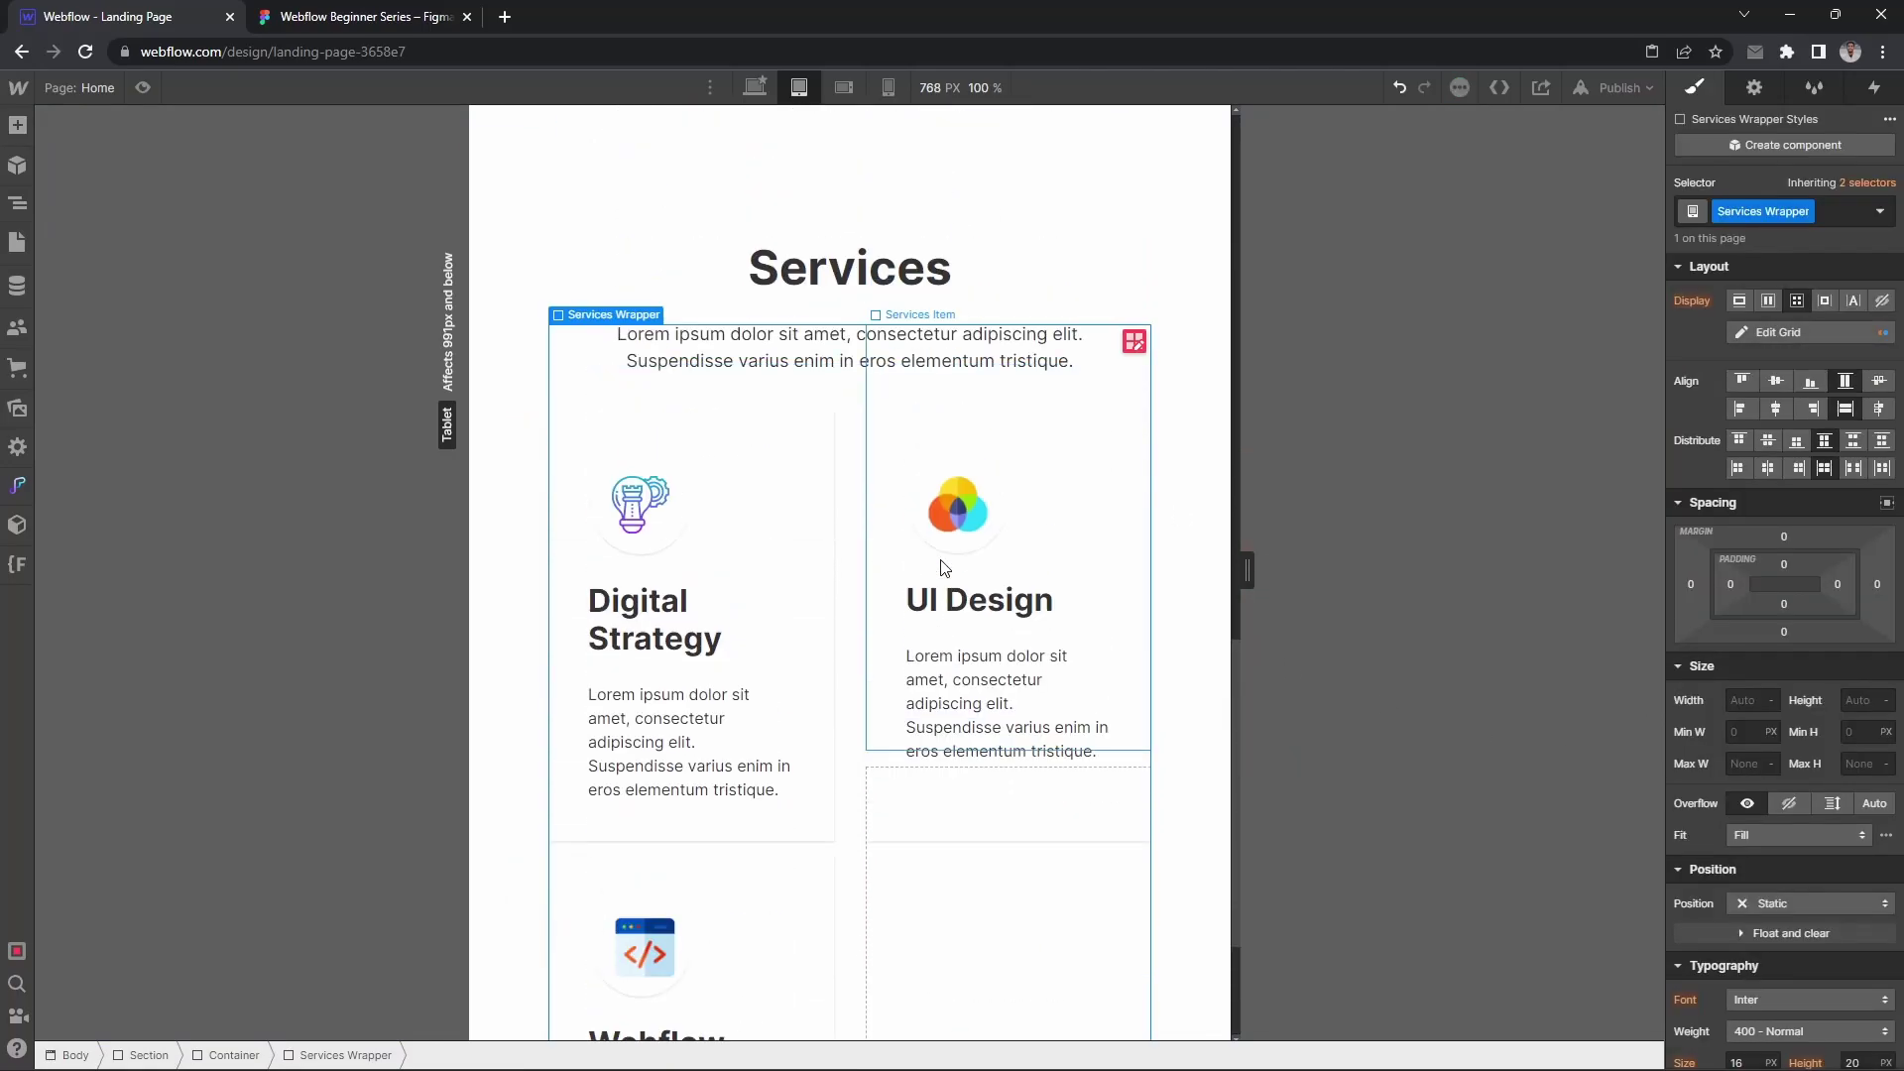
{"action": "scroll", "coordinate": [1063, 566], "scroll_direction": "down", "scroll_amount": 3}
{"action": "left_click_drag", "start_coordinate": [1248, 570], "coordinate": [1152, 569]}
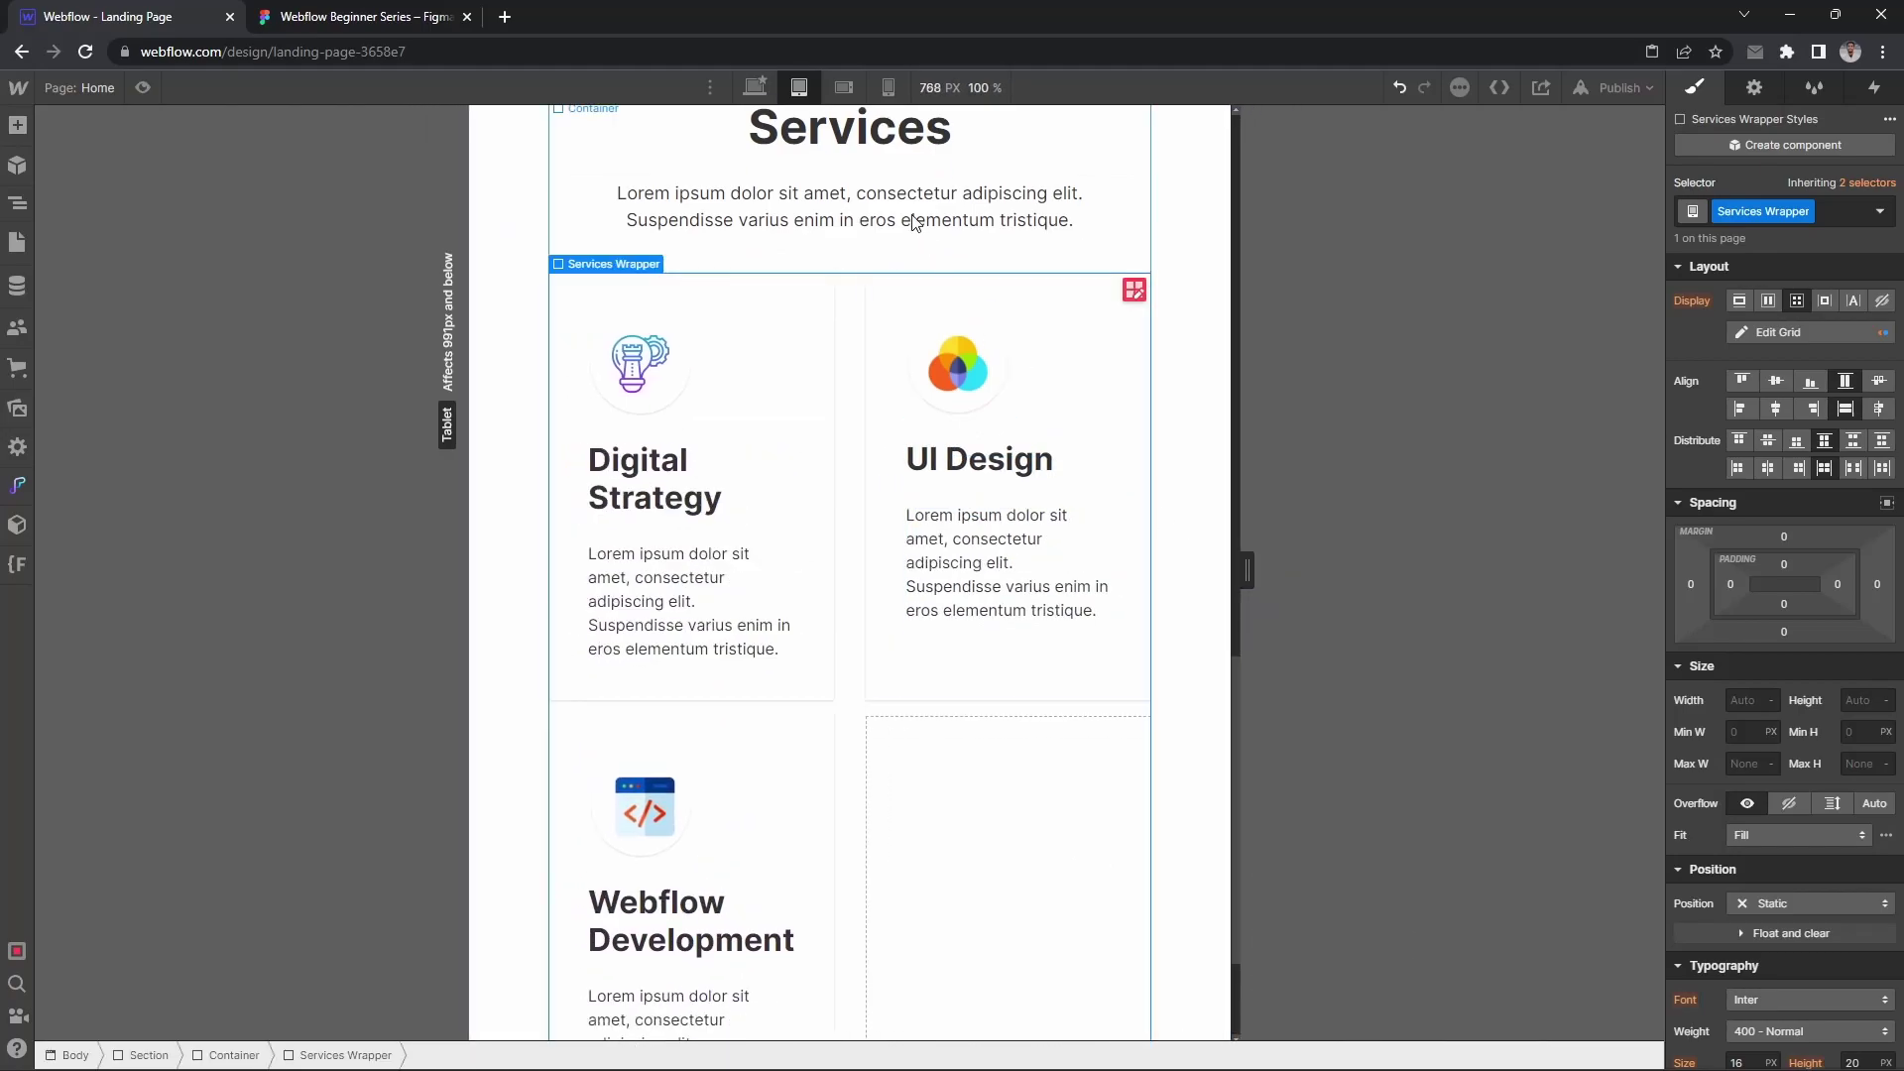
Step: In the mobile landscape breakpoint, reduce the Services Wrapper grid to a single column and finish editing the grid
{"action": "left_click", "coordinate": [844, 87]}
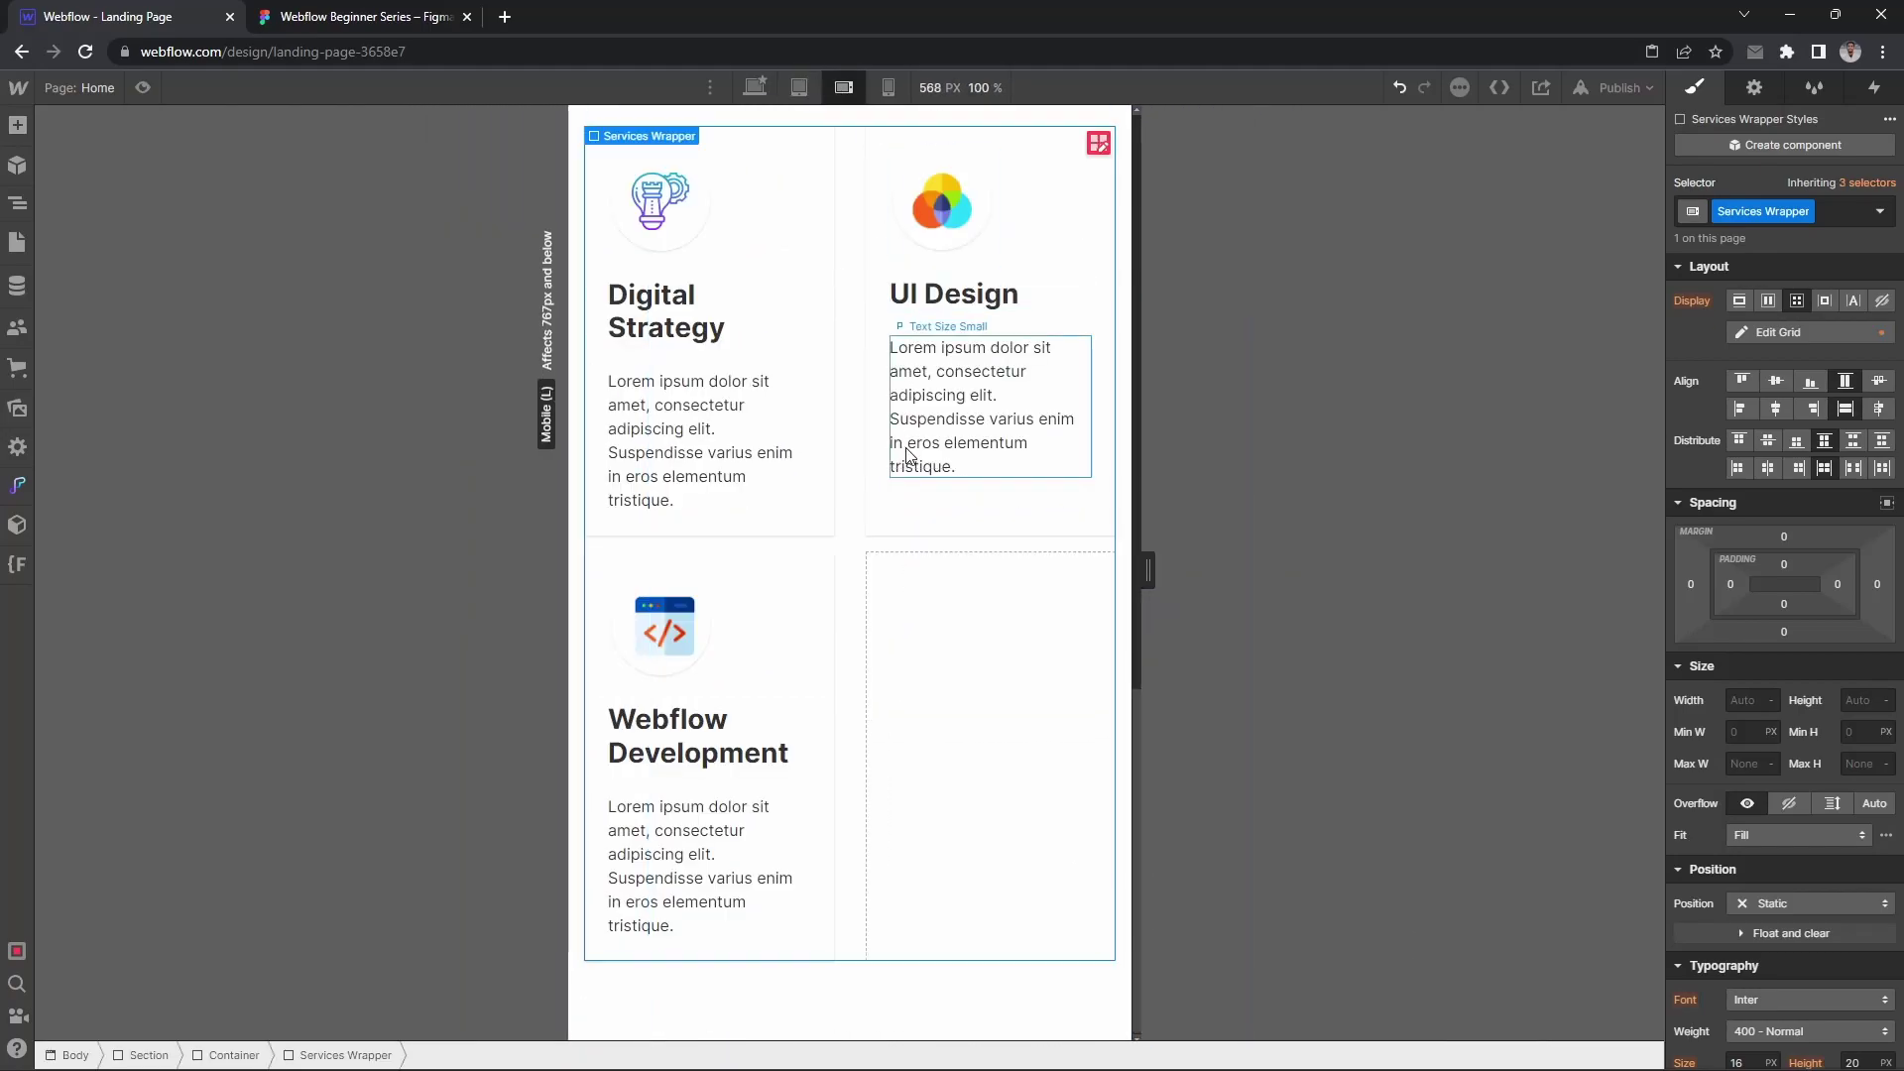
{"action": "left_click", "coordinate": [1814, 335]}
{"action": "left_click", "coordinate": [1881, 514]}
{"action": "key", "text": "Escape"}
{"action": "scroll", "coordinate": [859, 539], "scroll_direction": "up", "scroll_amount": 6}
{"action": "scroll", "coordinate": [859, 540], "scroll_direction": "down", "scroll_amount": 2}
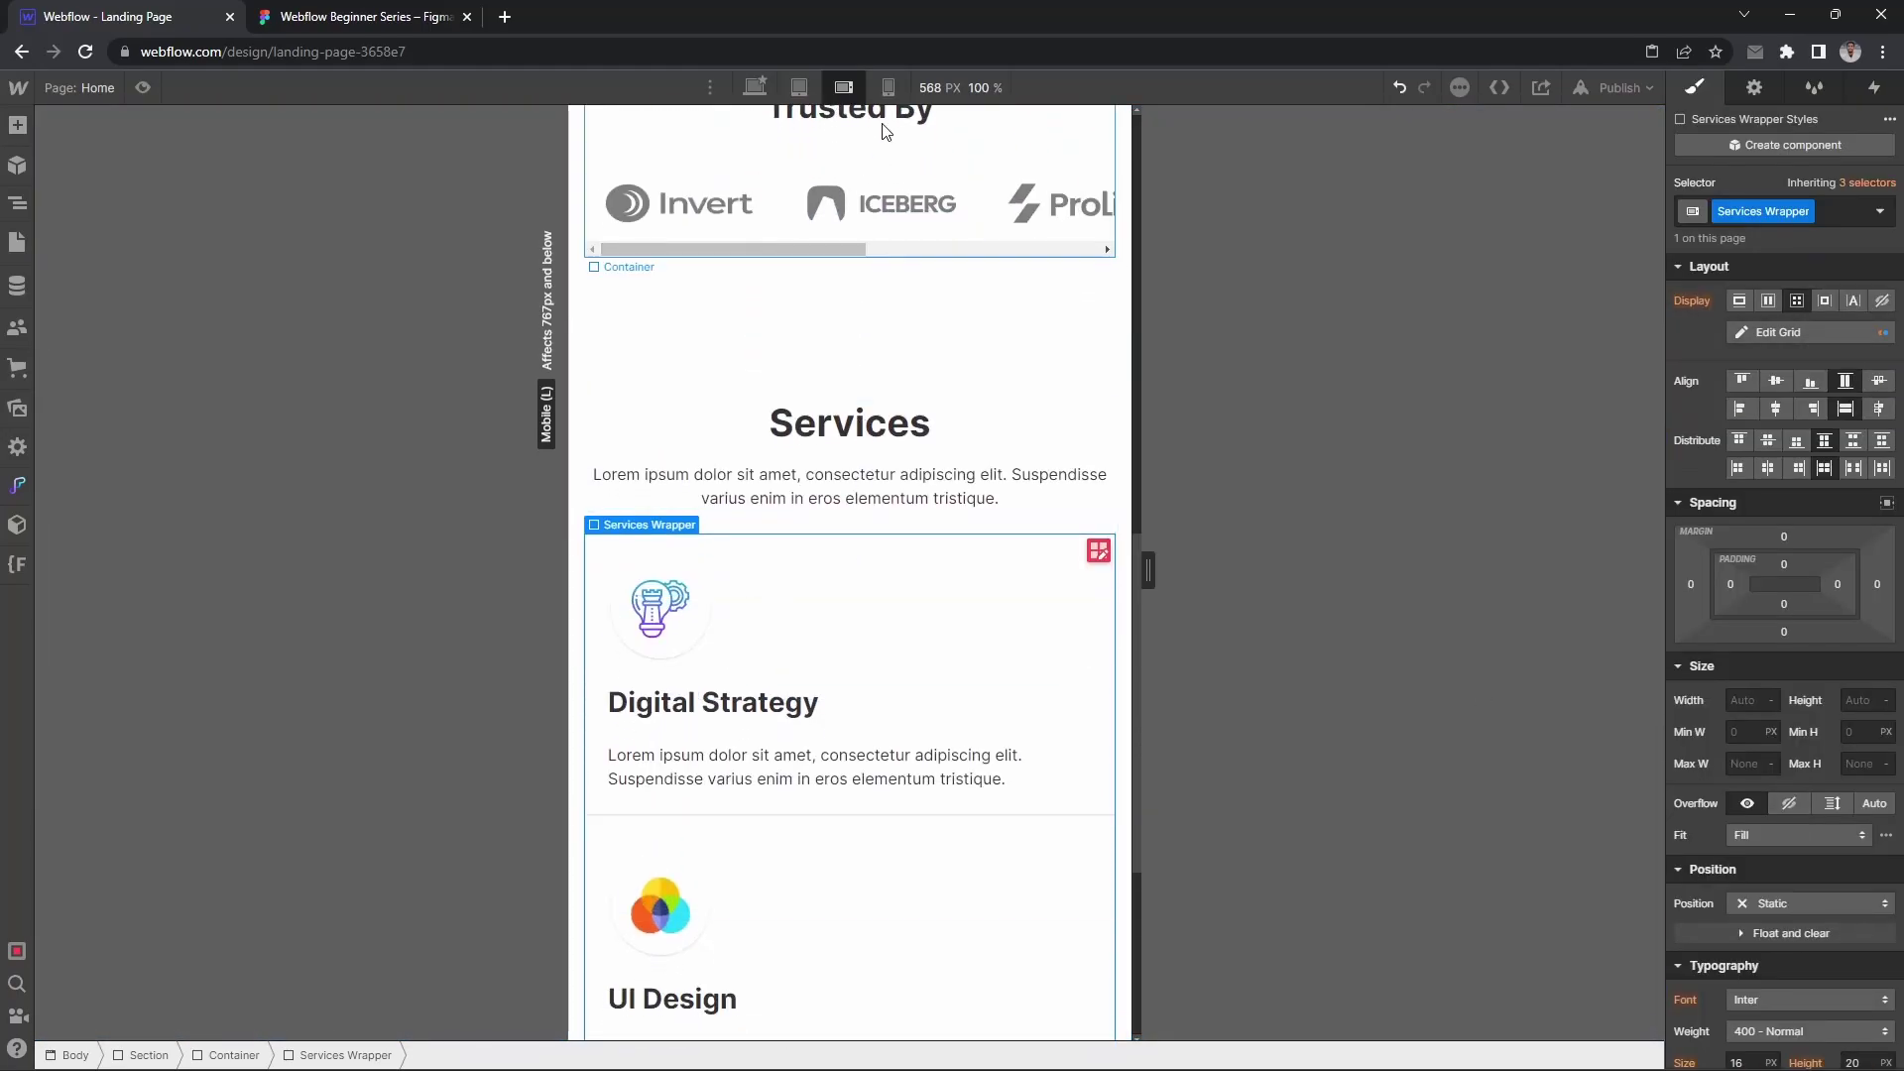
Step: Examine the Services section in the mobile portrait breakpoint, and return to the desktop breakpoint to review the section there
{"action": "left_click", "coordinate": [888, 88]}
{"action": "scroll", "coordinate": [844, 526], "scroll_direction": "down", "scroll_amount": 3}
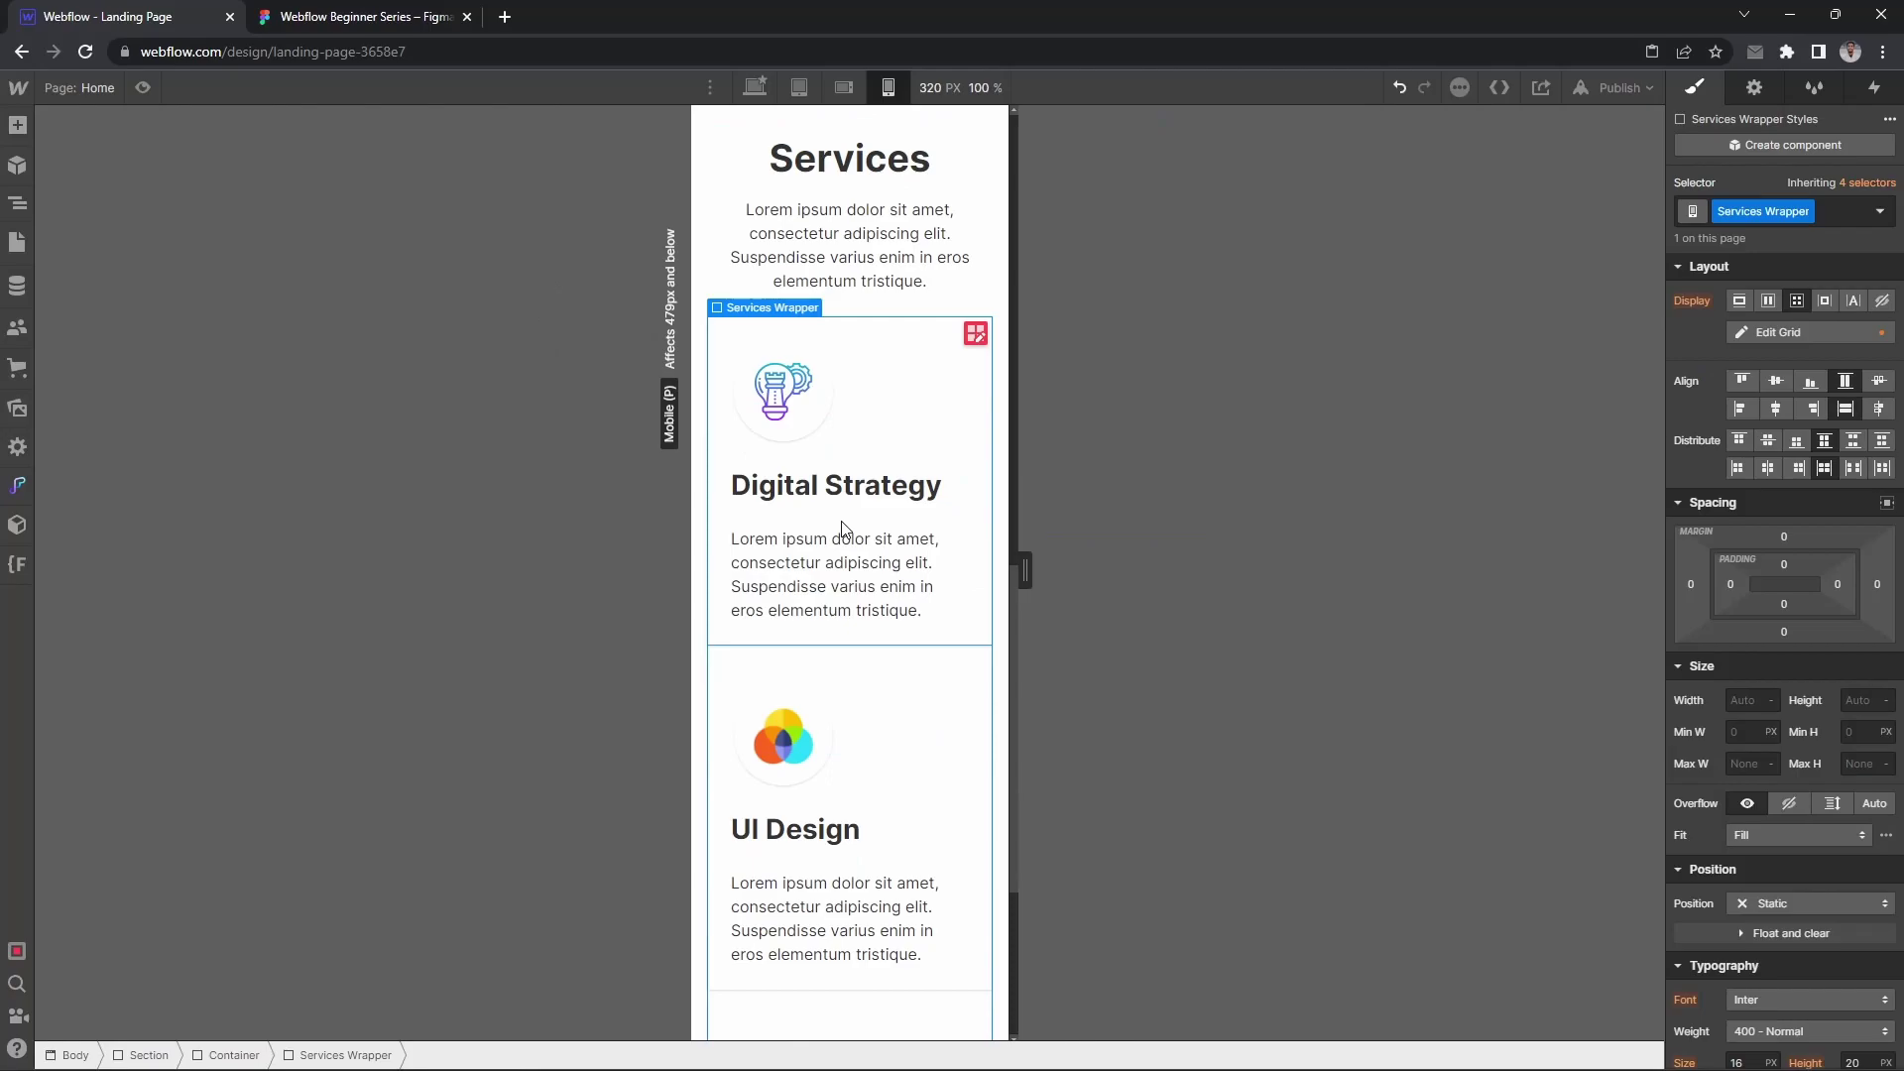
{"action": "scroll", "coordinate": [843, 527], "scroll_direction": "down", "scroll_amount": 4}
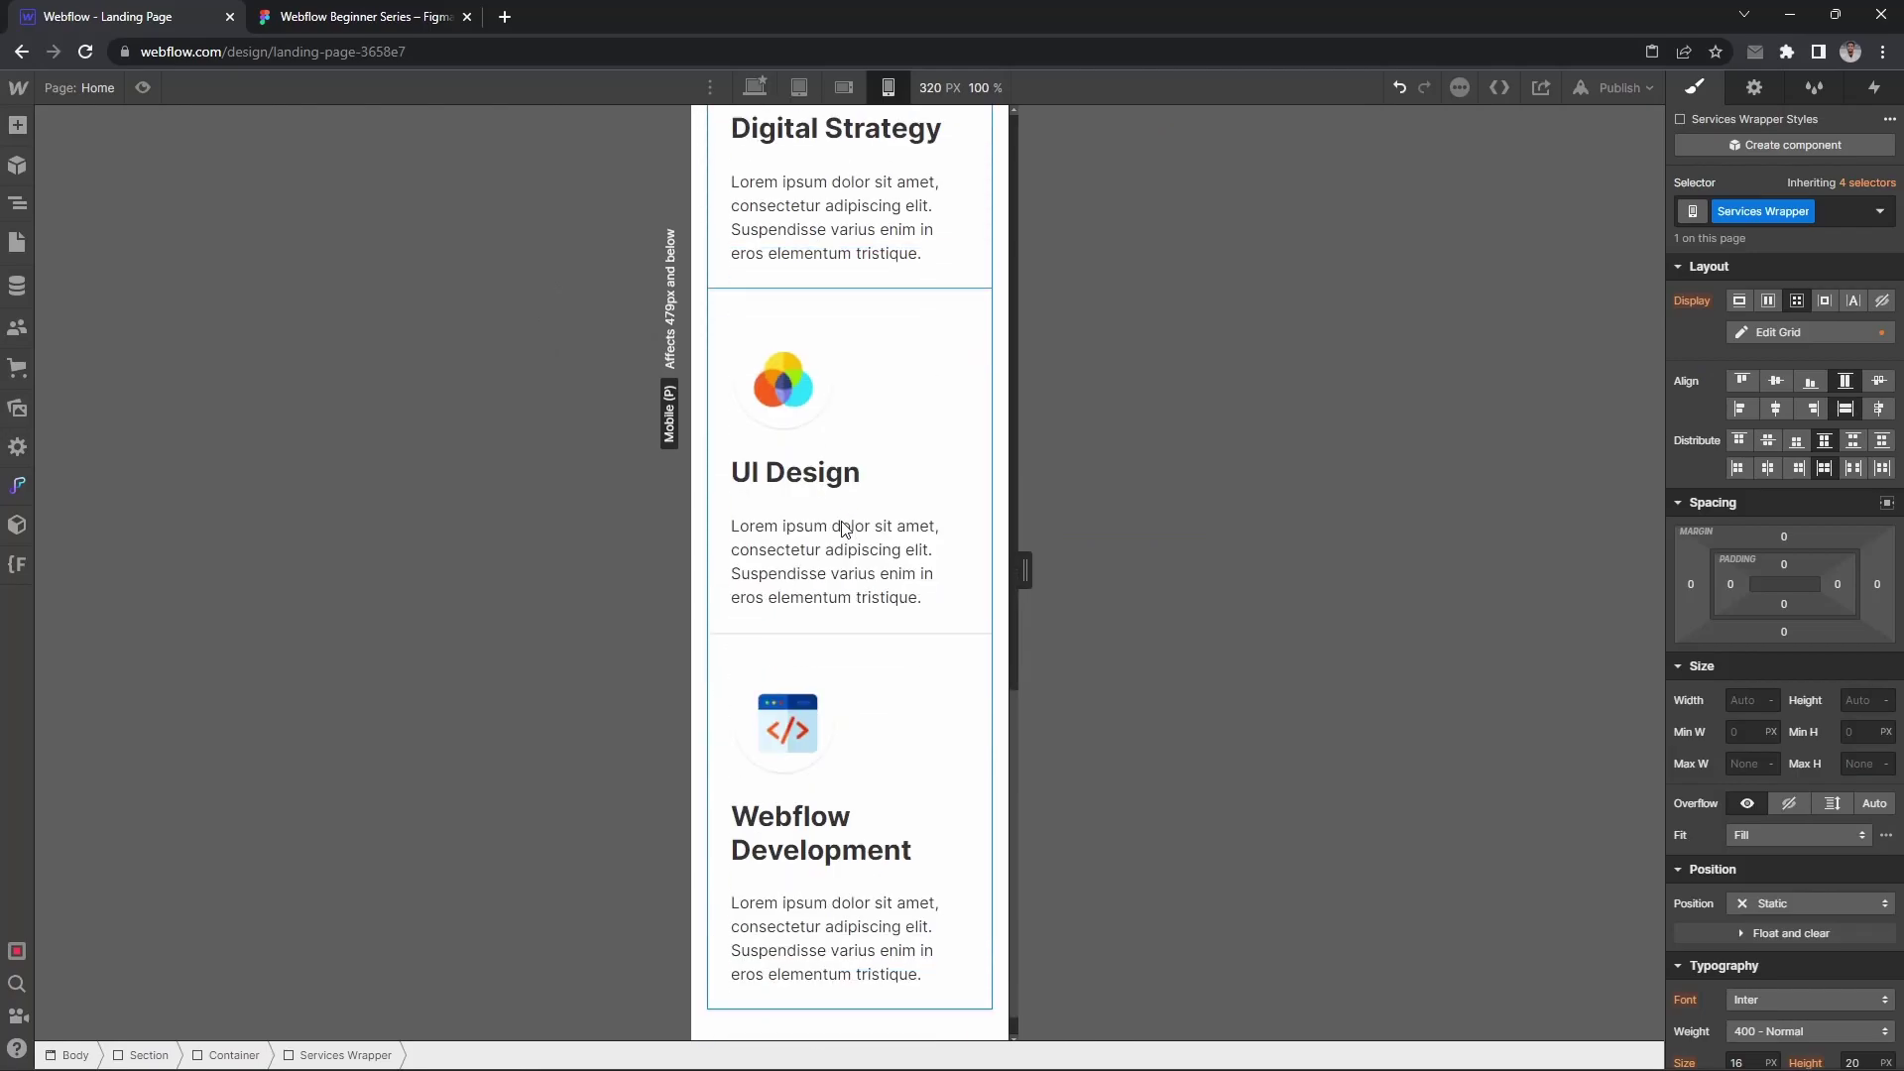
{"action": "scroll", "coordinate": [844, 528], "scroll_direction": "down", "scroll_amount": 1}
{"action": "scroll", "coordinate": [844, 525], "scroll_direction": "up", "scroll_amount": 15}
{"action": "scroll", "coordinate": [844, 516], "scroll_direction": "down", "scroll_amount": 13}
{"action": "left_click", "coordinate": [752, 88]}
{"action": "scroll", "coordinate": [947, 525], "scroll_direction": "down", "scroll_amount": 1}
{"action": "left_click", "coordinate": [506, 380]}
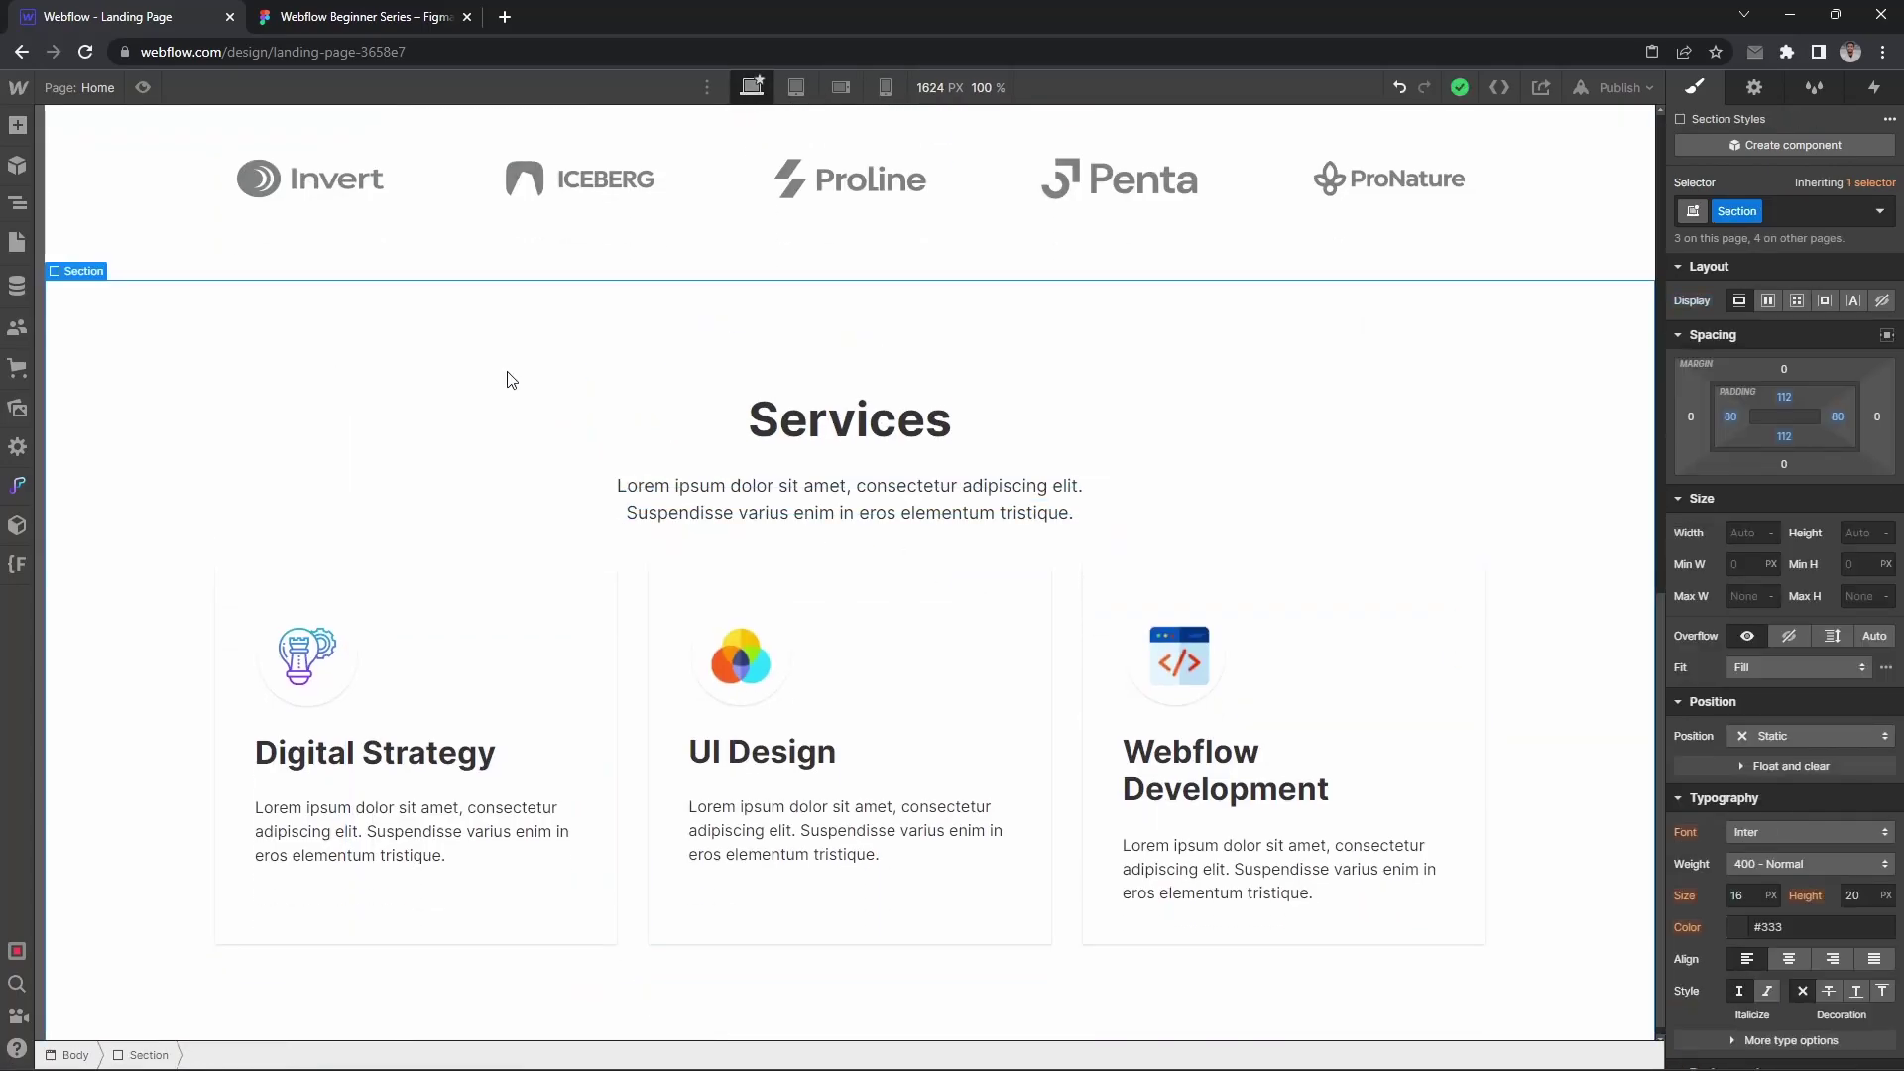
{"action": "scroll", "coordinate": [507, 376], "scroll_direction": "down", "scroll_amount": 1}
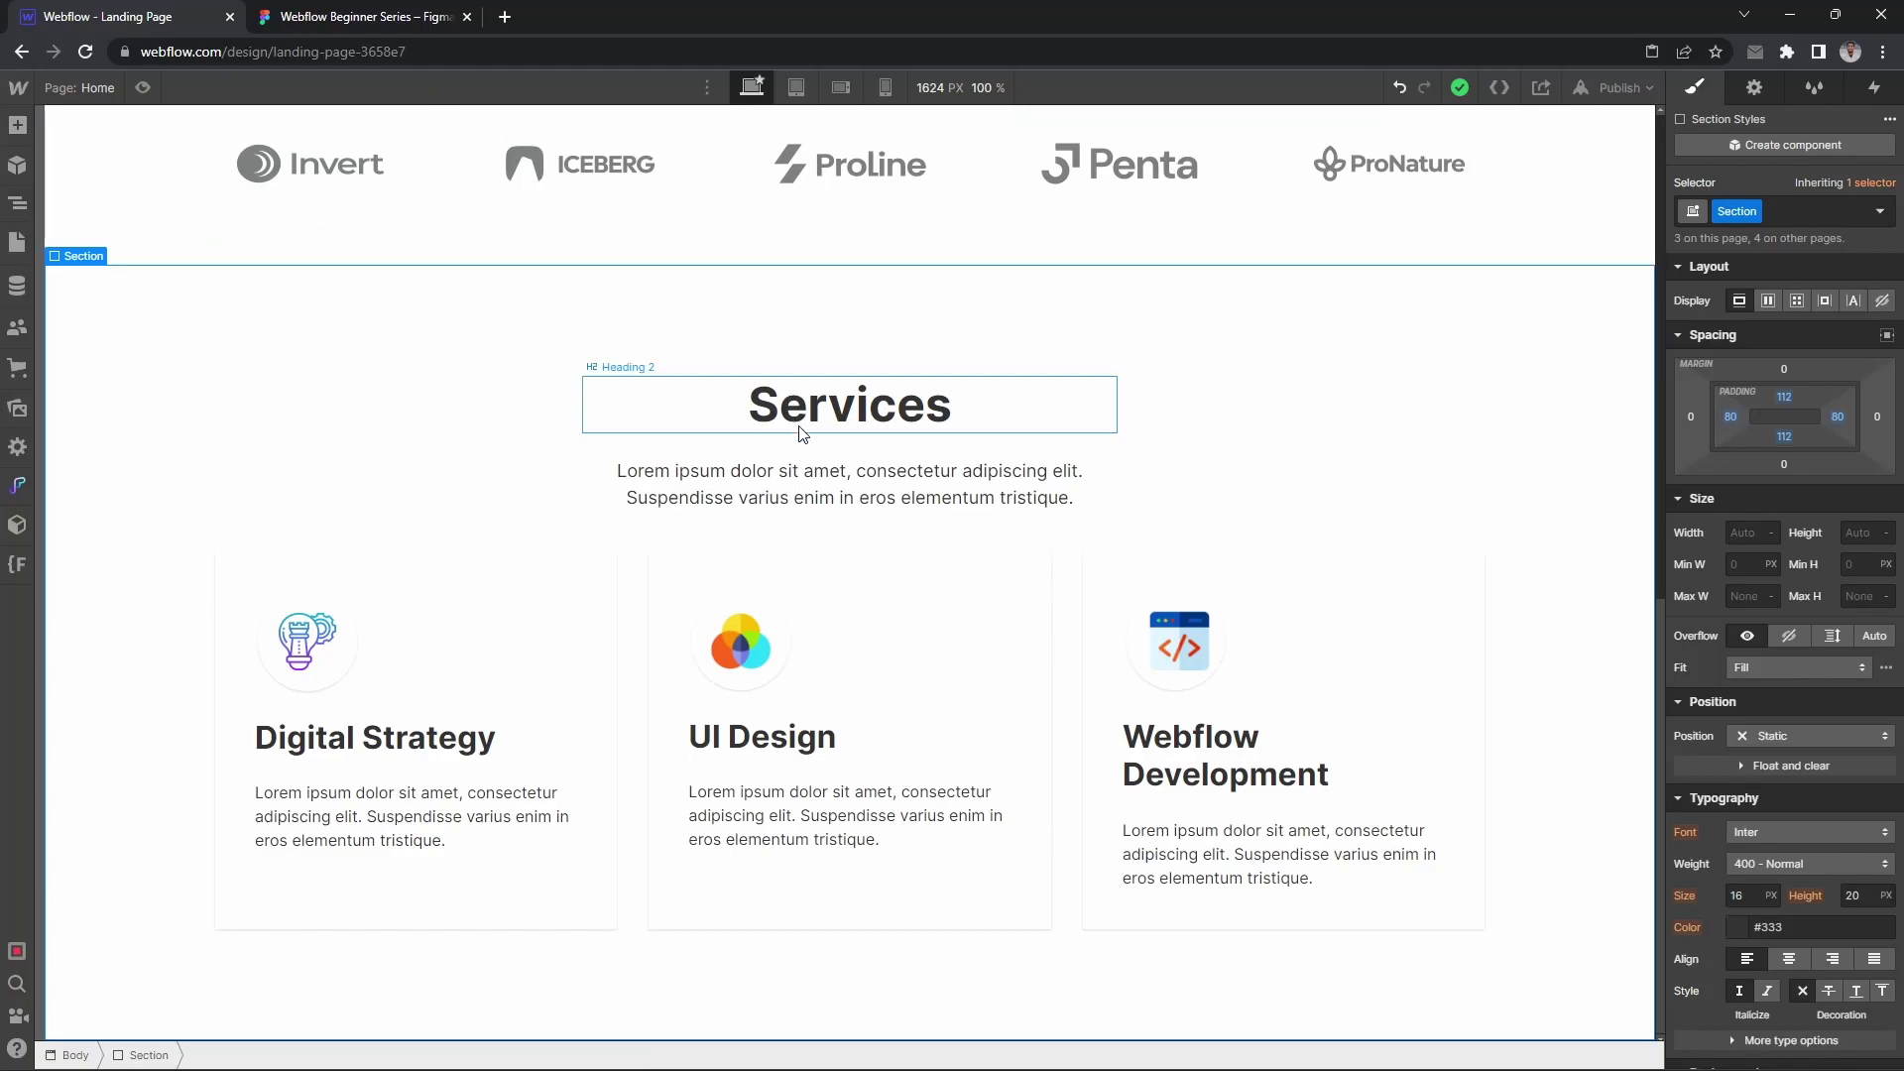
{"action": "scroll", "coordinate": [534, 384], "scroll_direction": "up", "scroll_amount": 3}
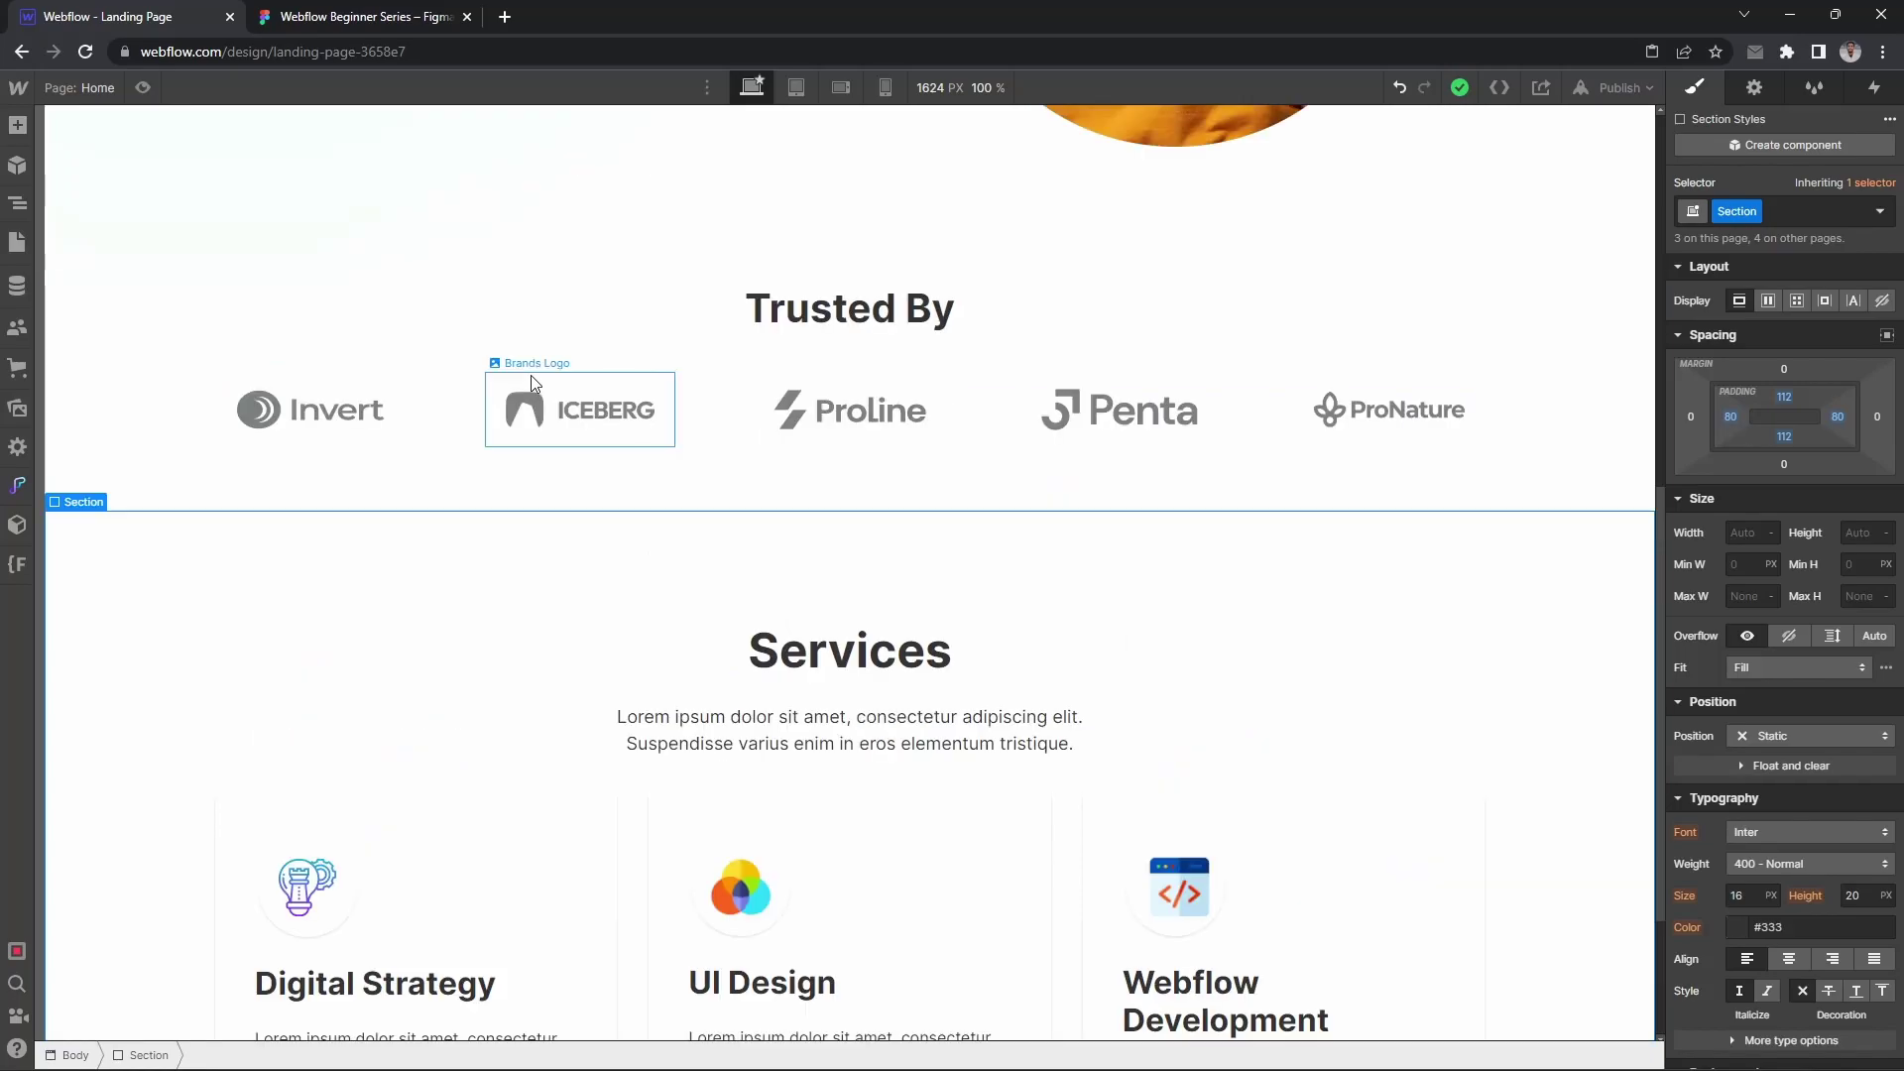
Step: Switch to the Figma design and examine the About me section below Services
{"action": "left_click", "coordinate": [381, 16]}
{"action": "scroll", "coordinate": [1371, 609], "scroll_direction": "down", "scroll_amount": 5}
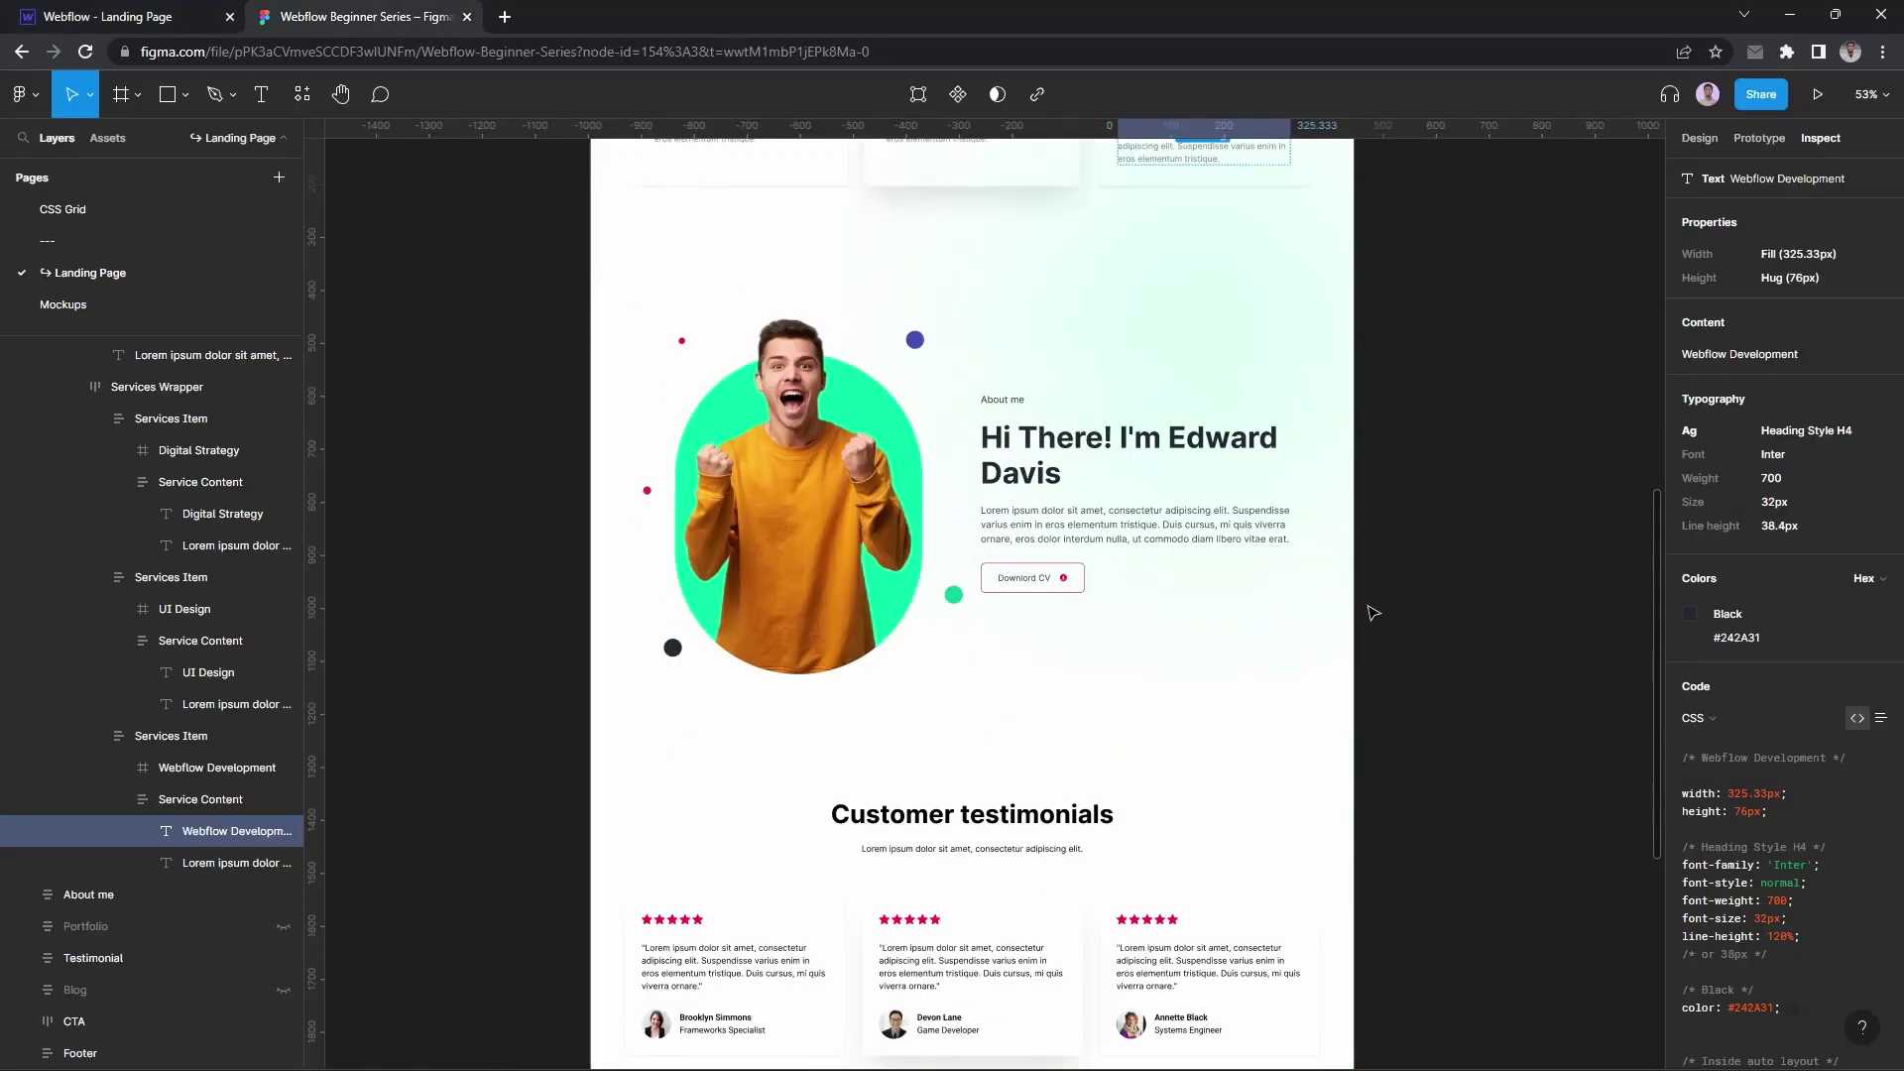